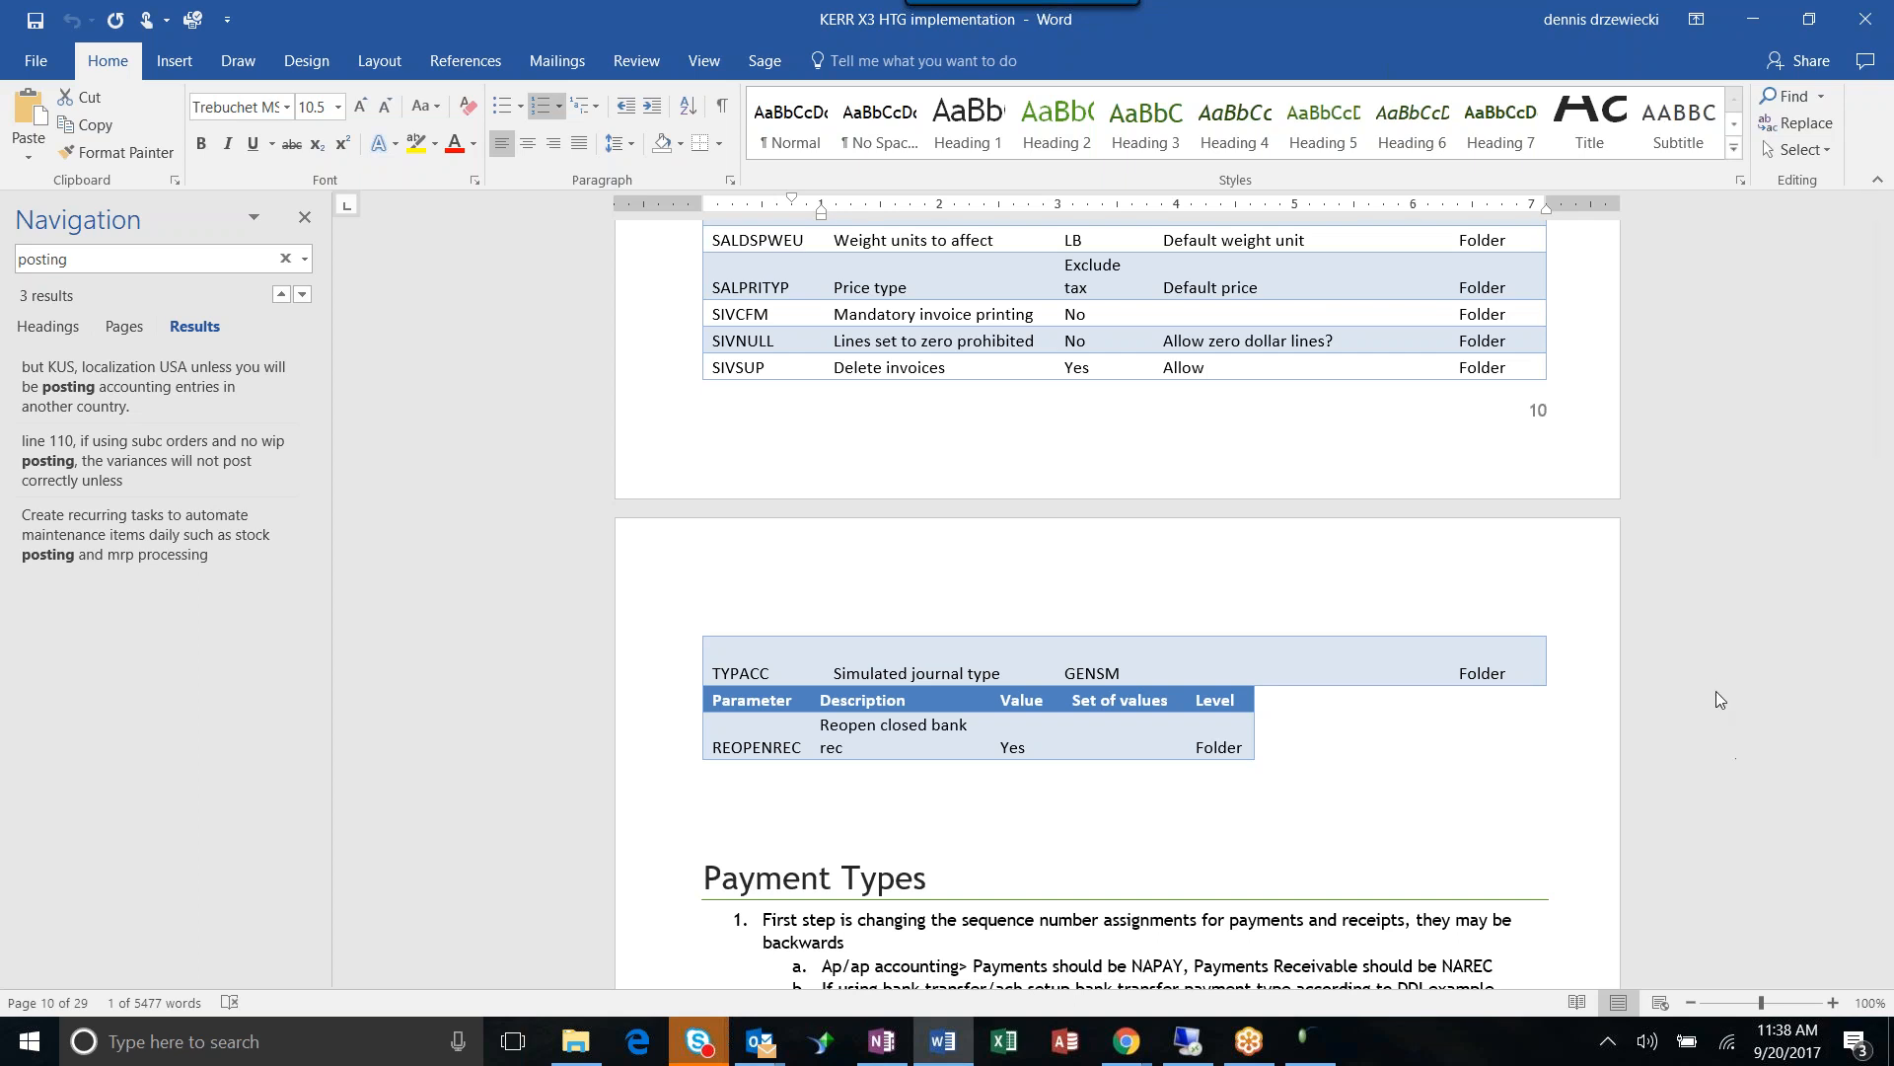
# - Switch from the Word implementation guide to the GoToMeeting join page in Edge
pyautogui.hotkey('alt', 'Tab')
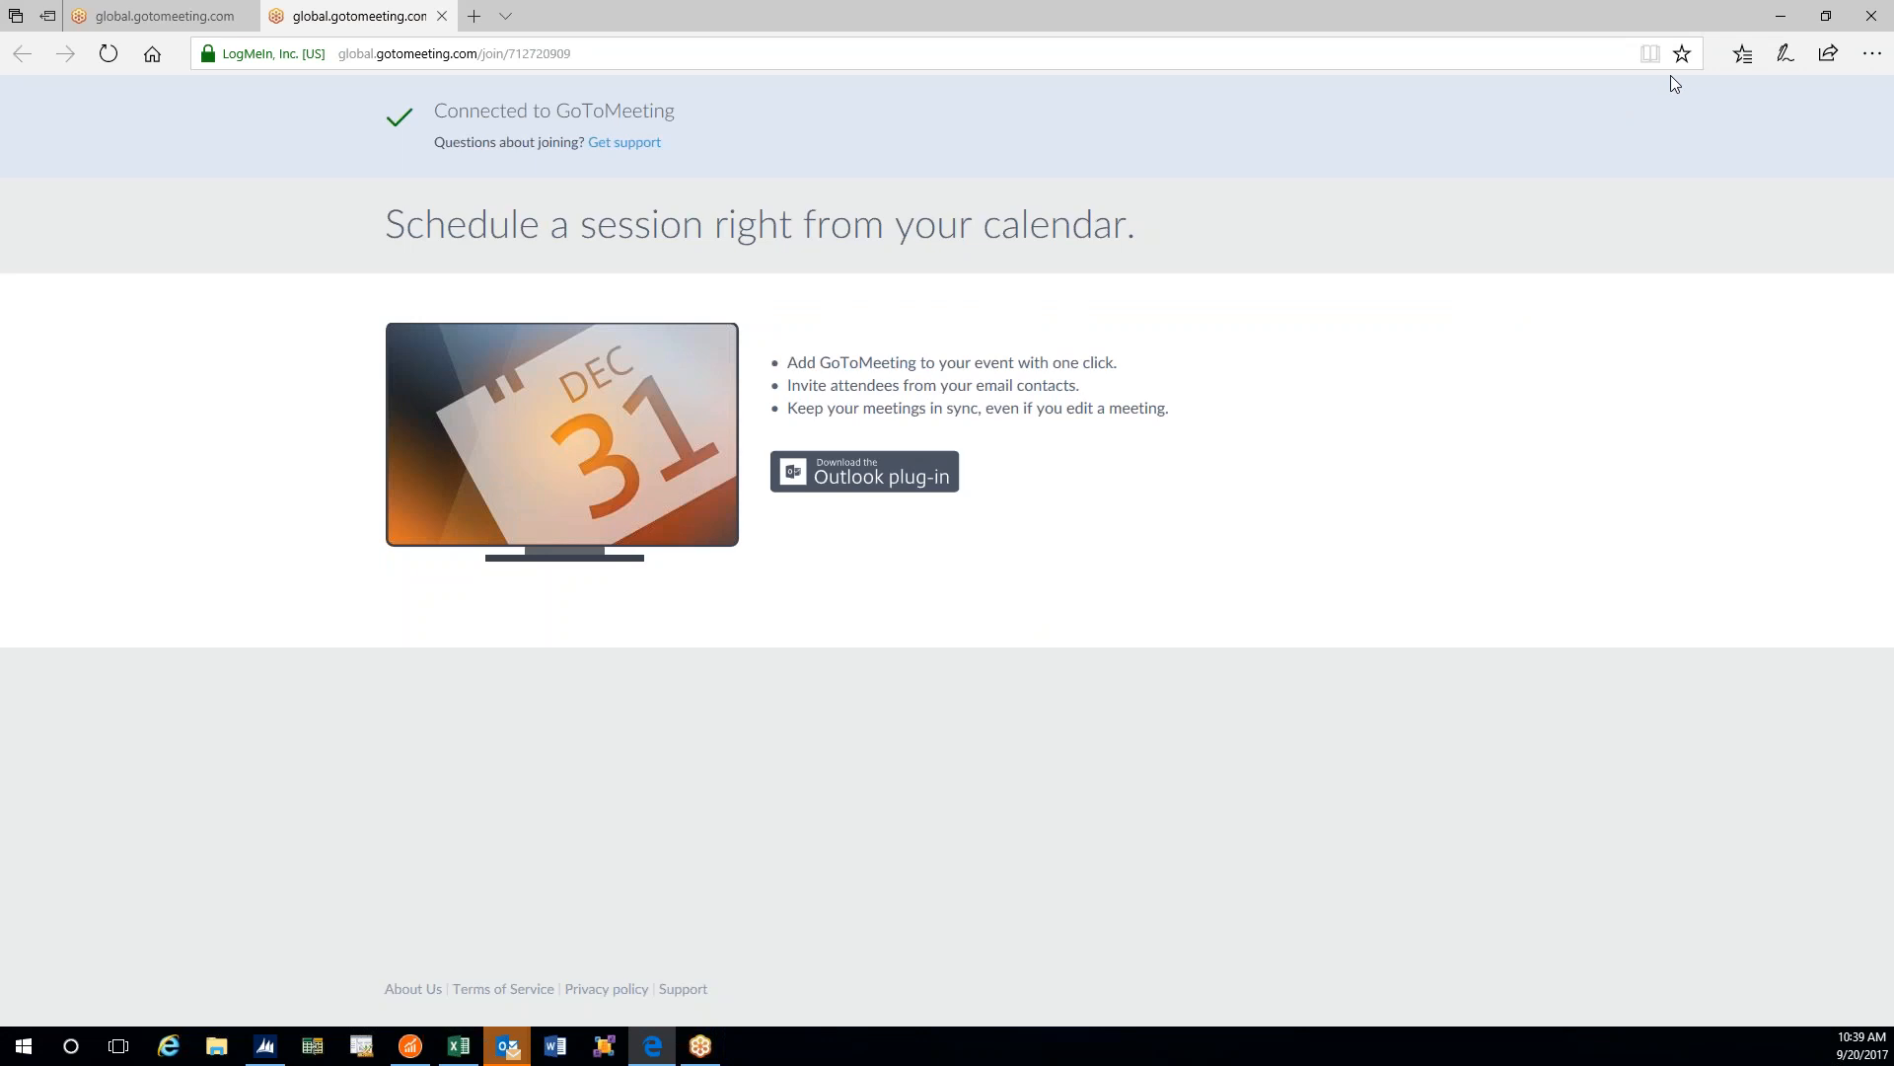
# - Minimize the meeting window and log in to Sage X3 in Internet Explorer as Data administrator
pyautogui.click(1781, 15)
pyautogui.click(184, 1045)
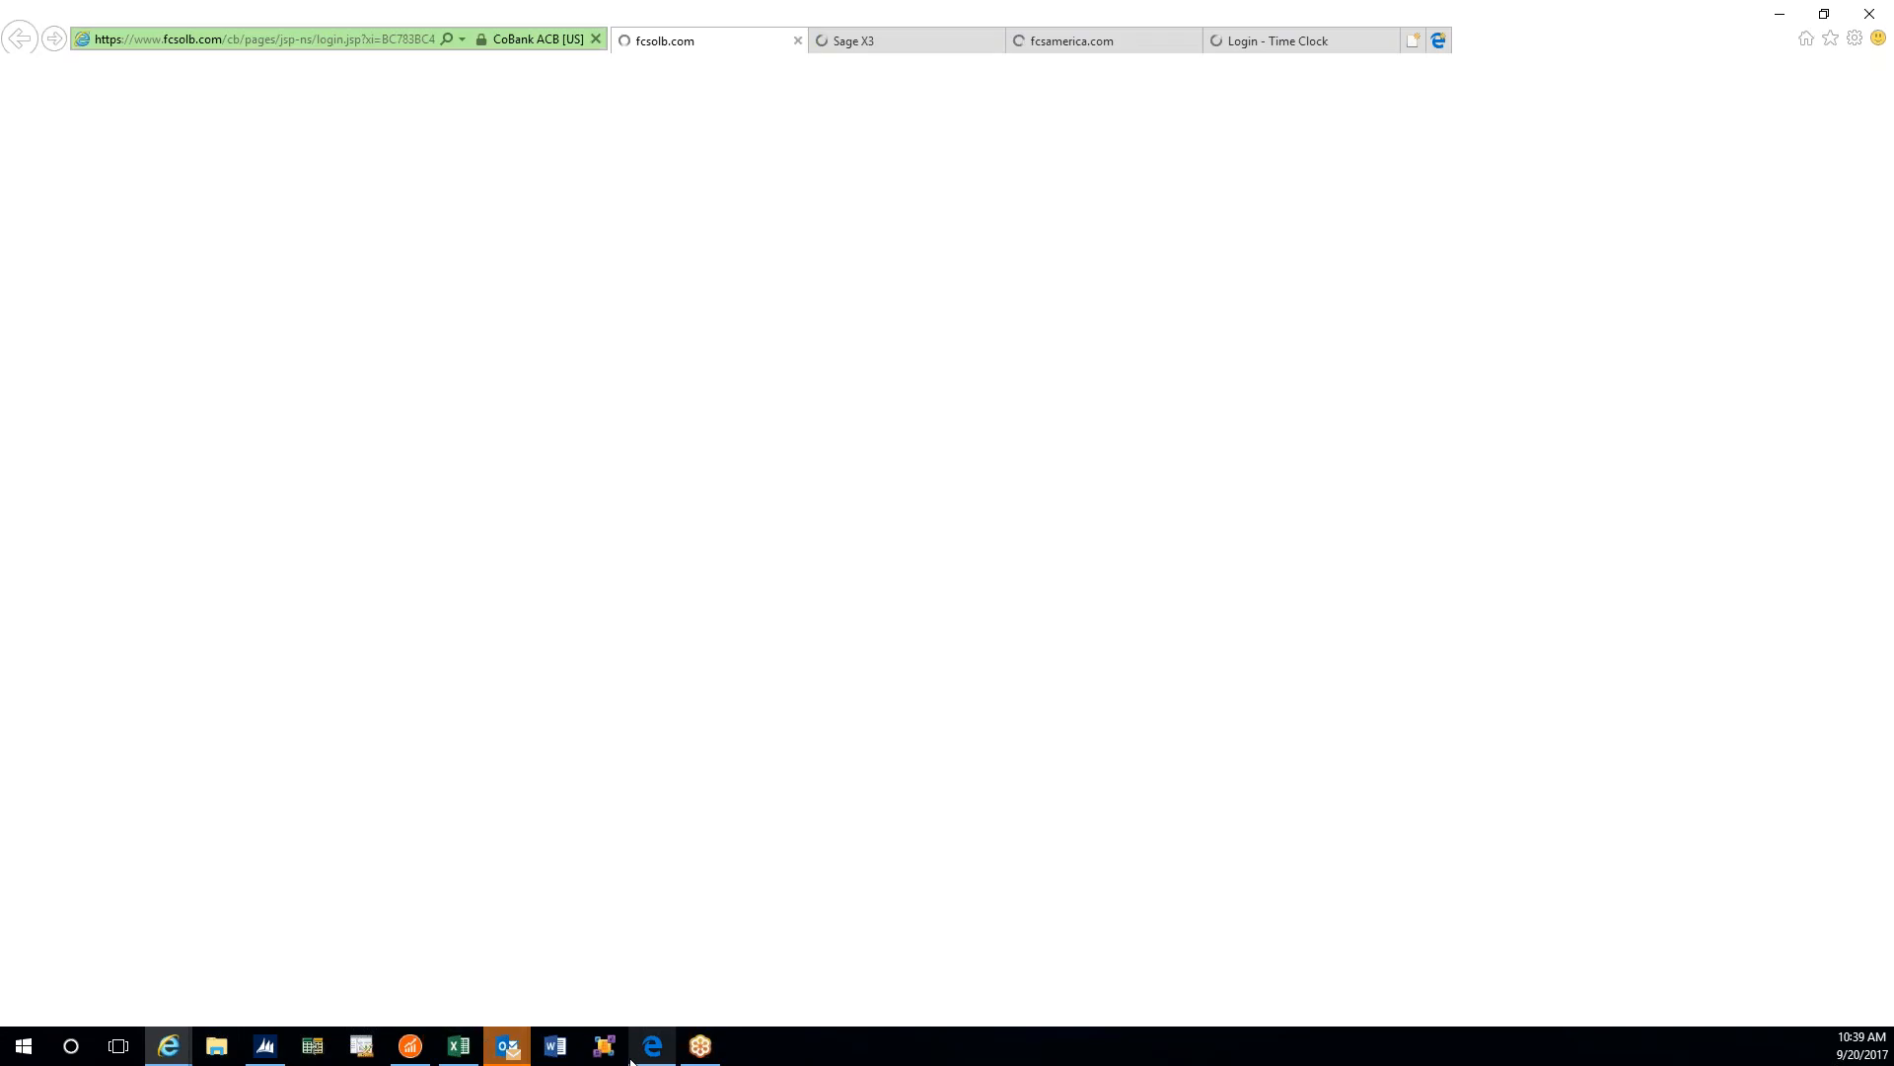
pyautogui.click(915, 40)
pyautogui.click(338, 597)
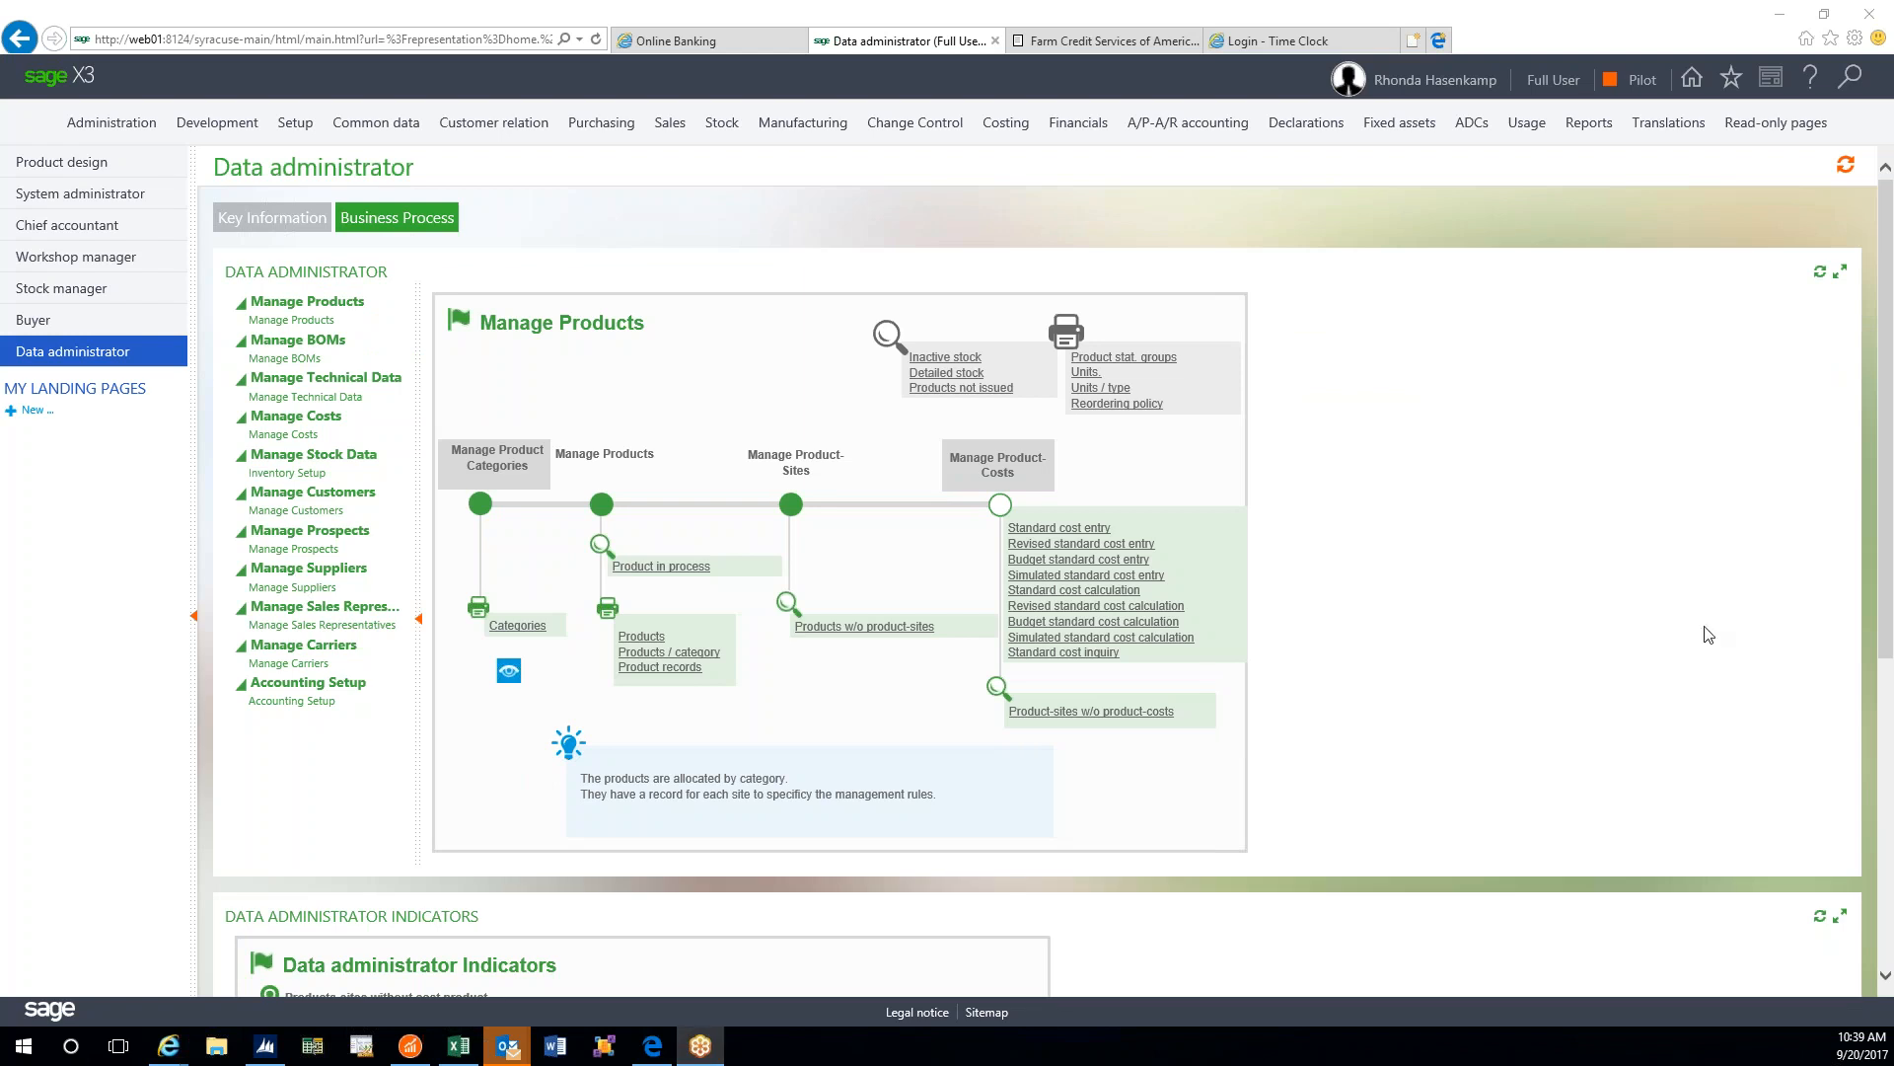
pyautogui.click(654, 1047)
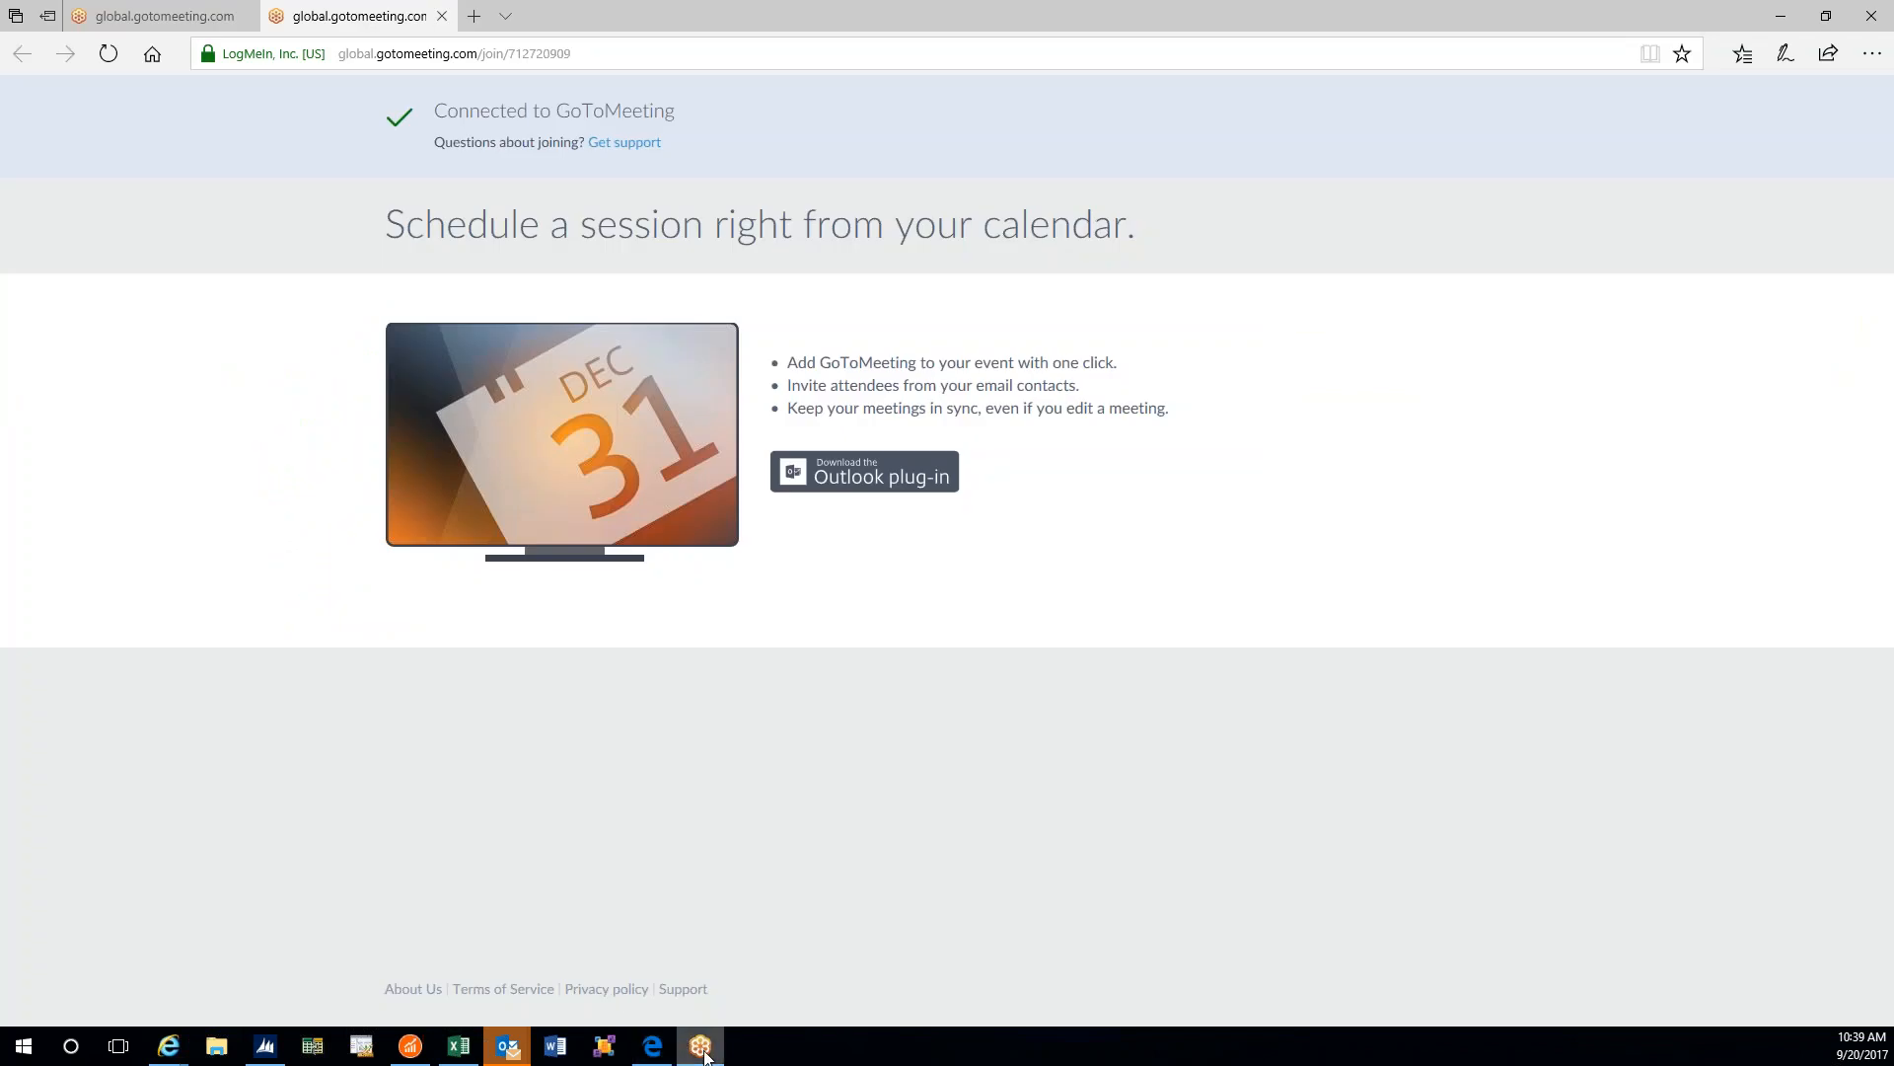
pyautogui.hotkey('alt', 'Tab')
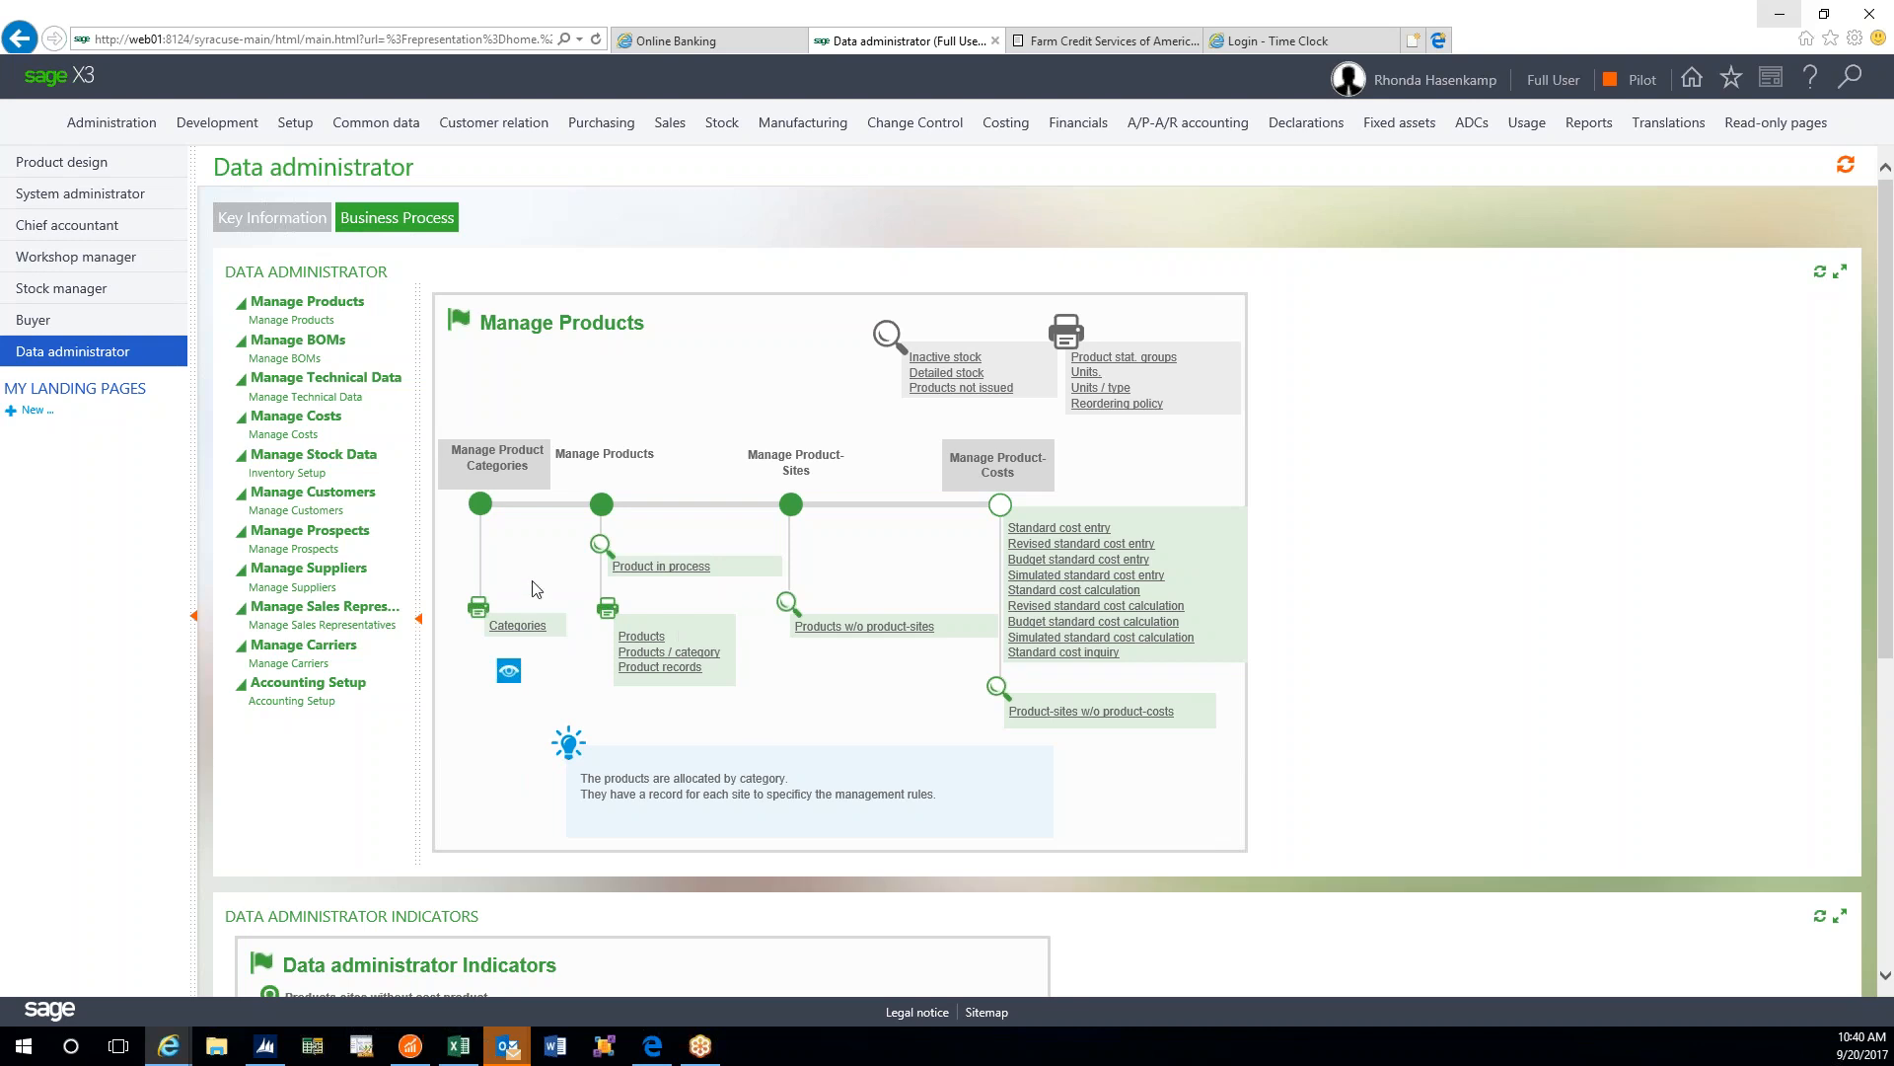
# - Open Manage Product Categories to the BAG record and select its Product sequence field
pyautogui.click(476, 506)
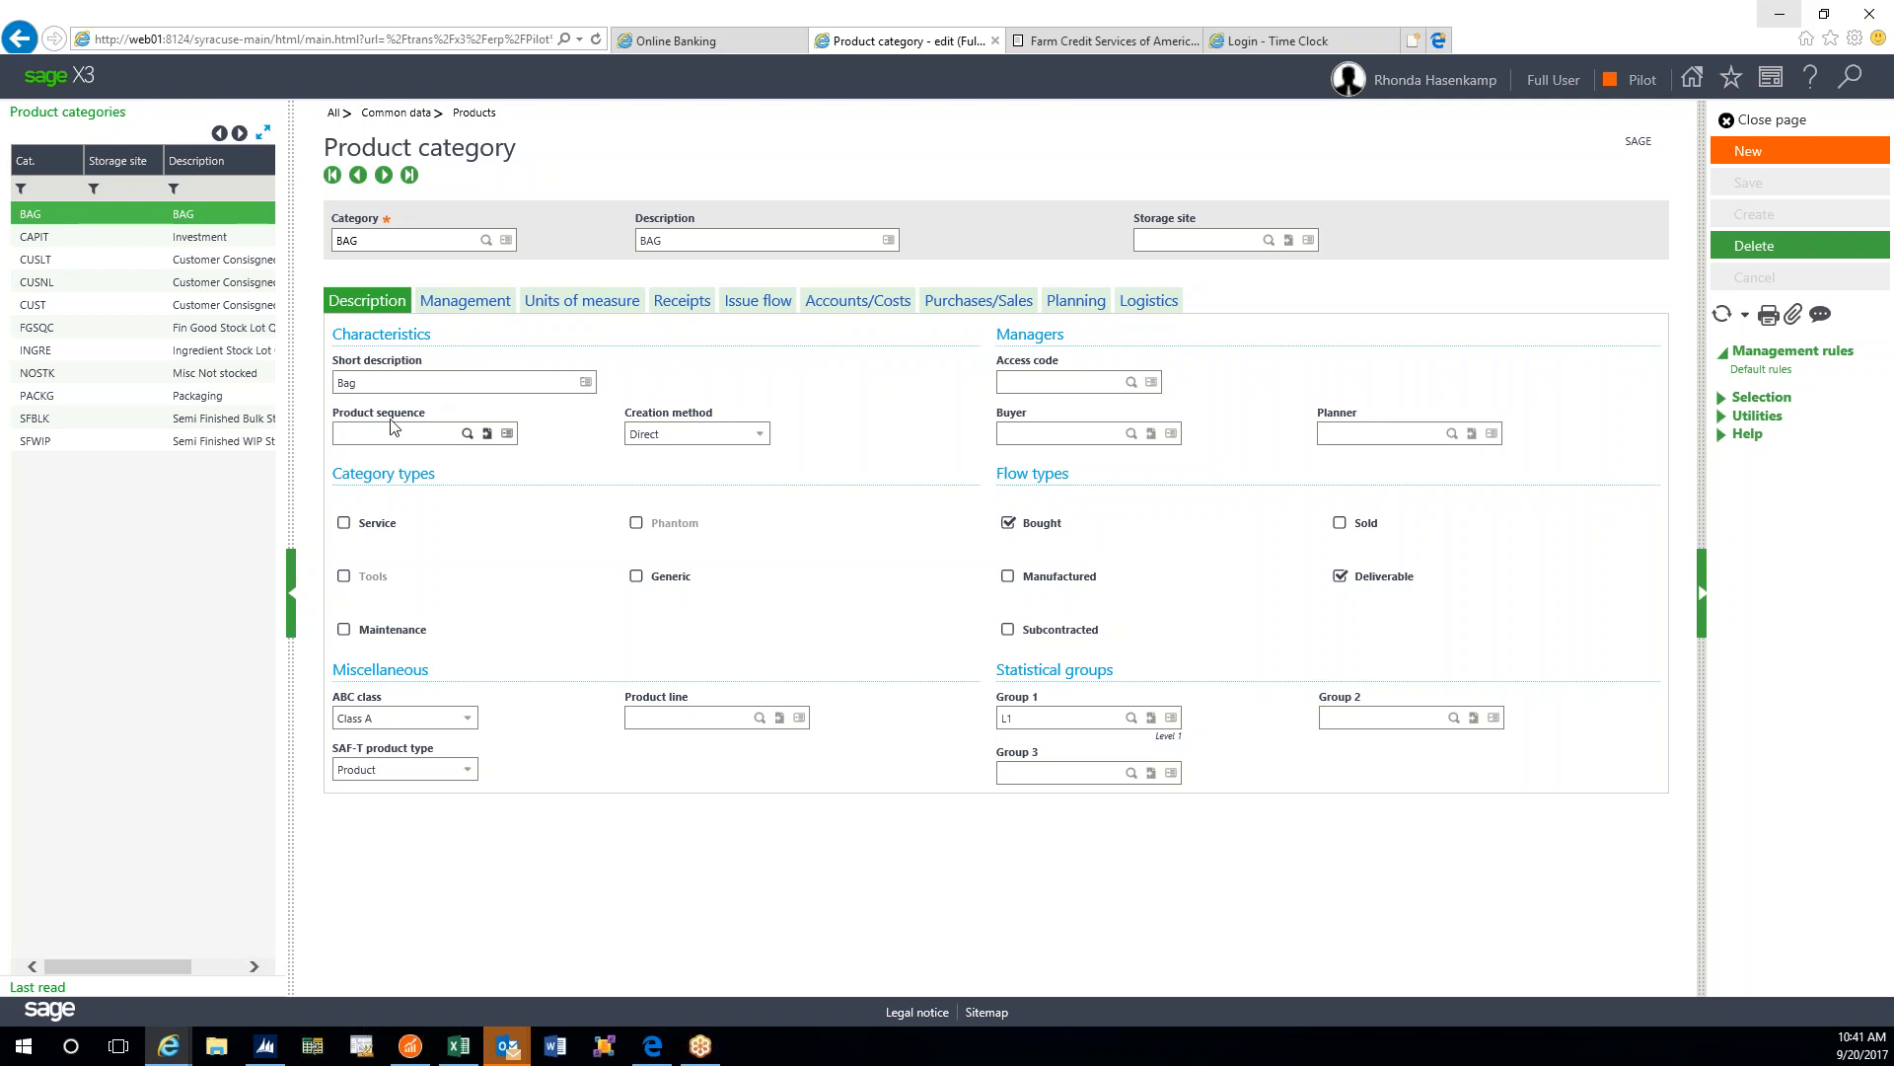
pyautogui.click(434, 434)
# - Open the Selection Doc sequence numbers lookup for BAG's product sequence, scroll it, and close it
pyautogui.click(469, 435)
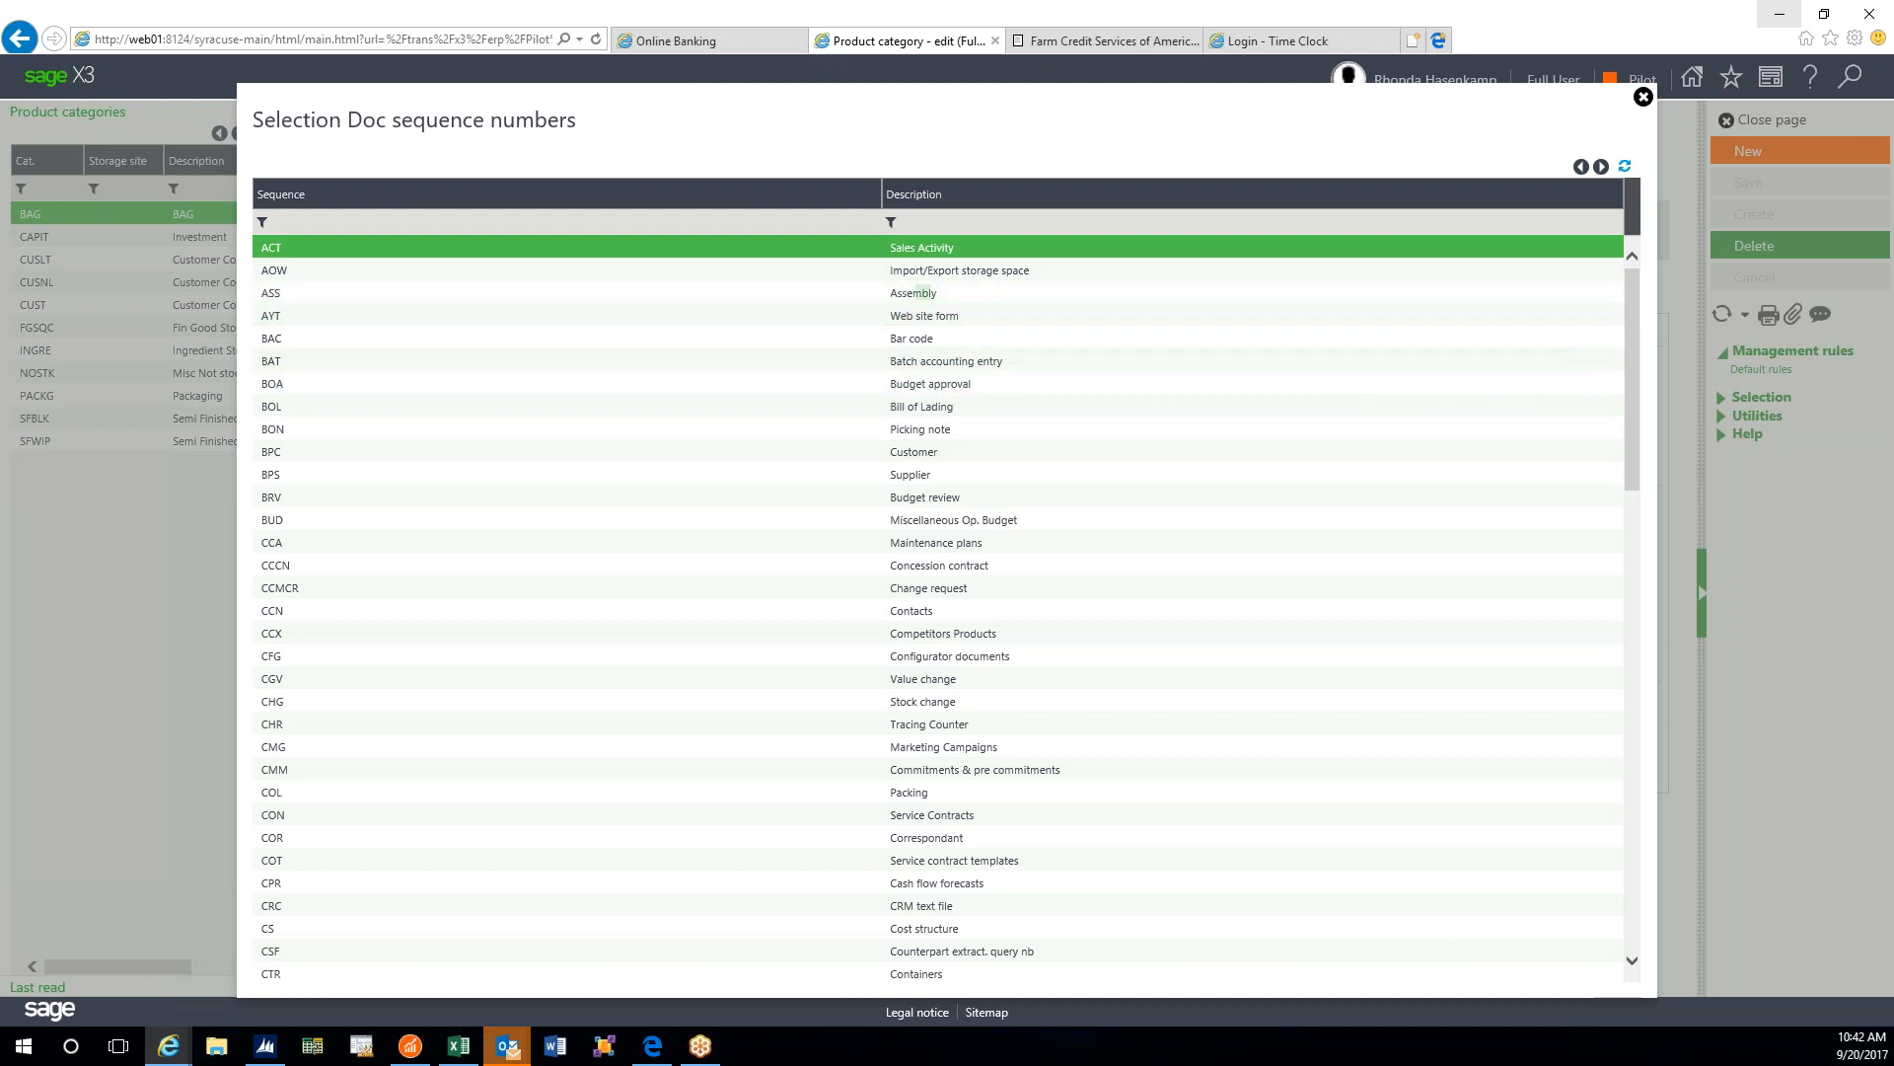
pyautogui.moveTo(1627, 294); pyautogui.dragTo(1577, 787)
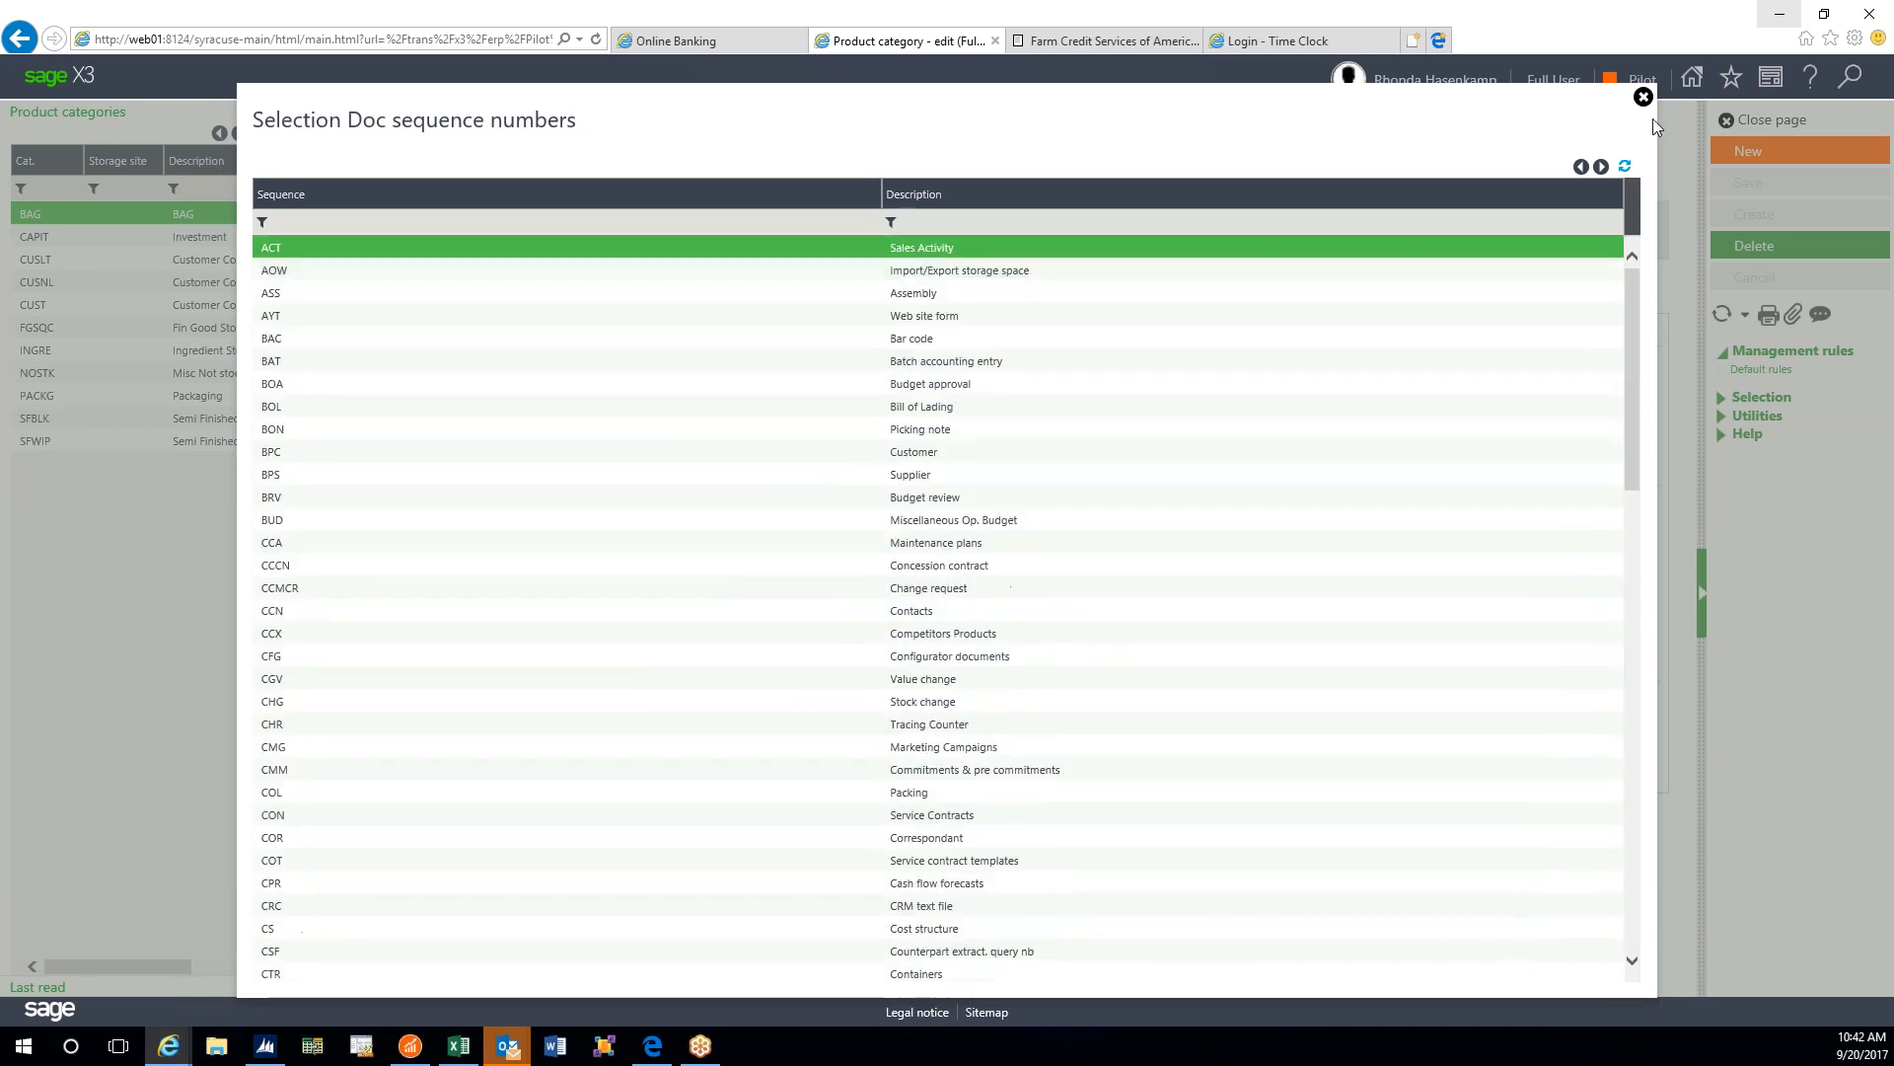
pyautogui.click(1643, 96)
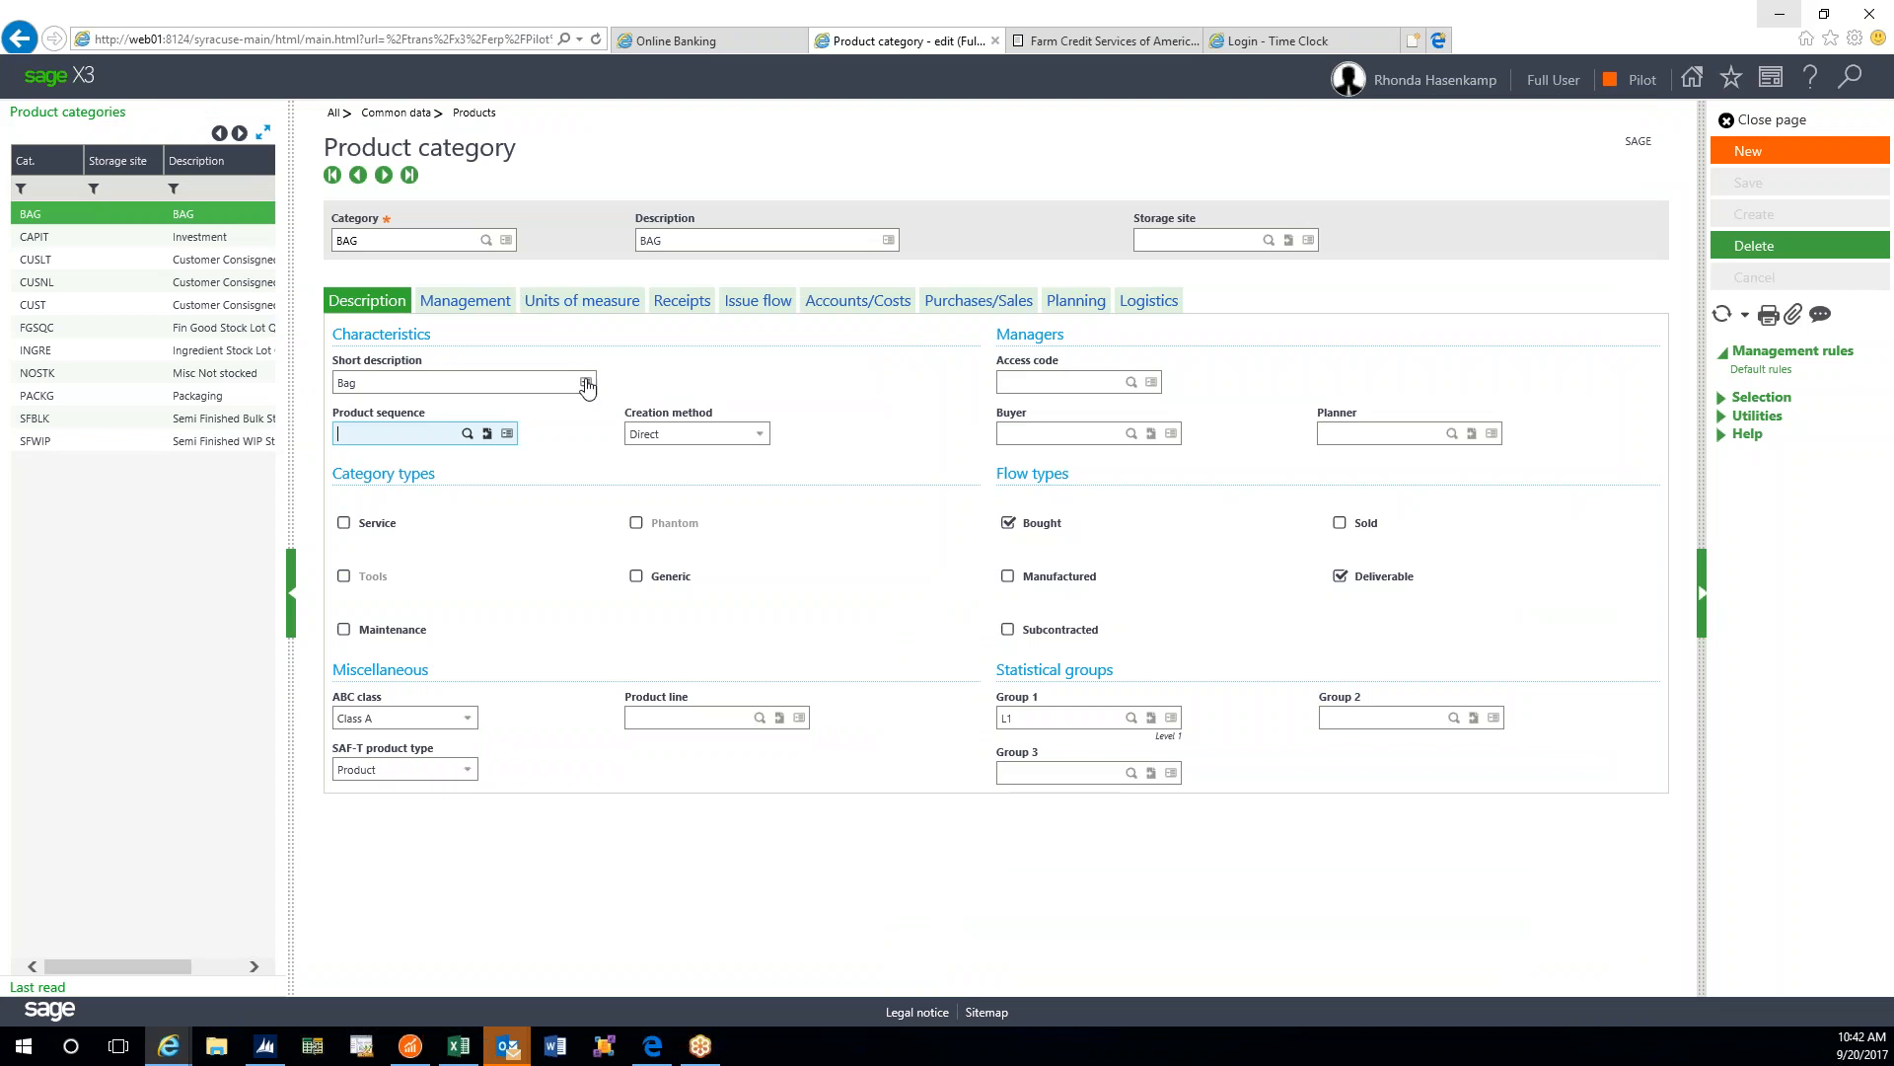
# - Check the short description's translation options, then reopen and scroll the sequence numbers list
pyautogui.click(586, 383)
pyautogui.click(587, 383)
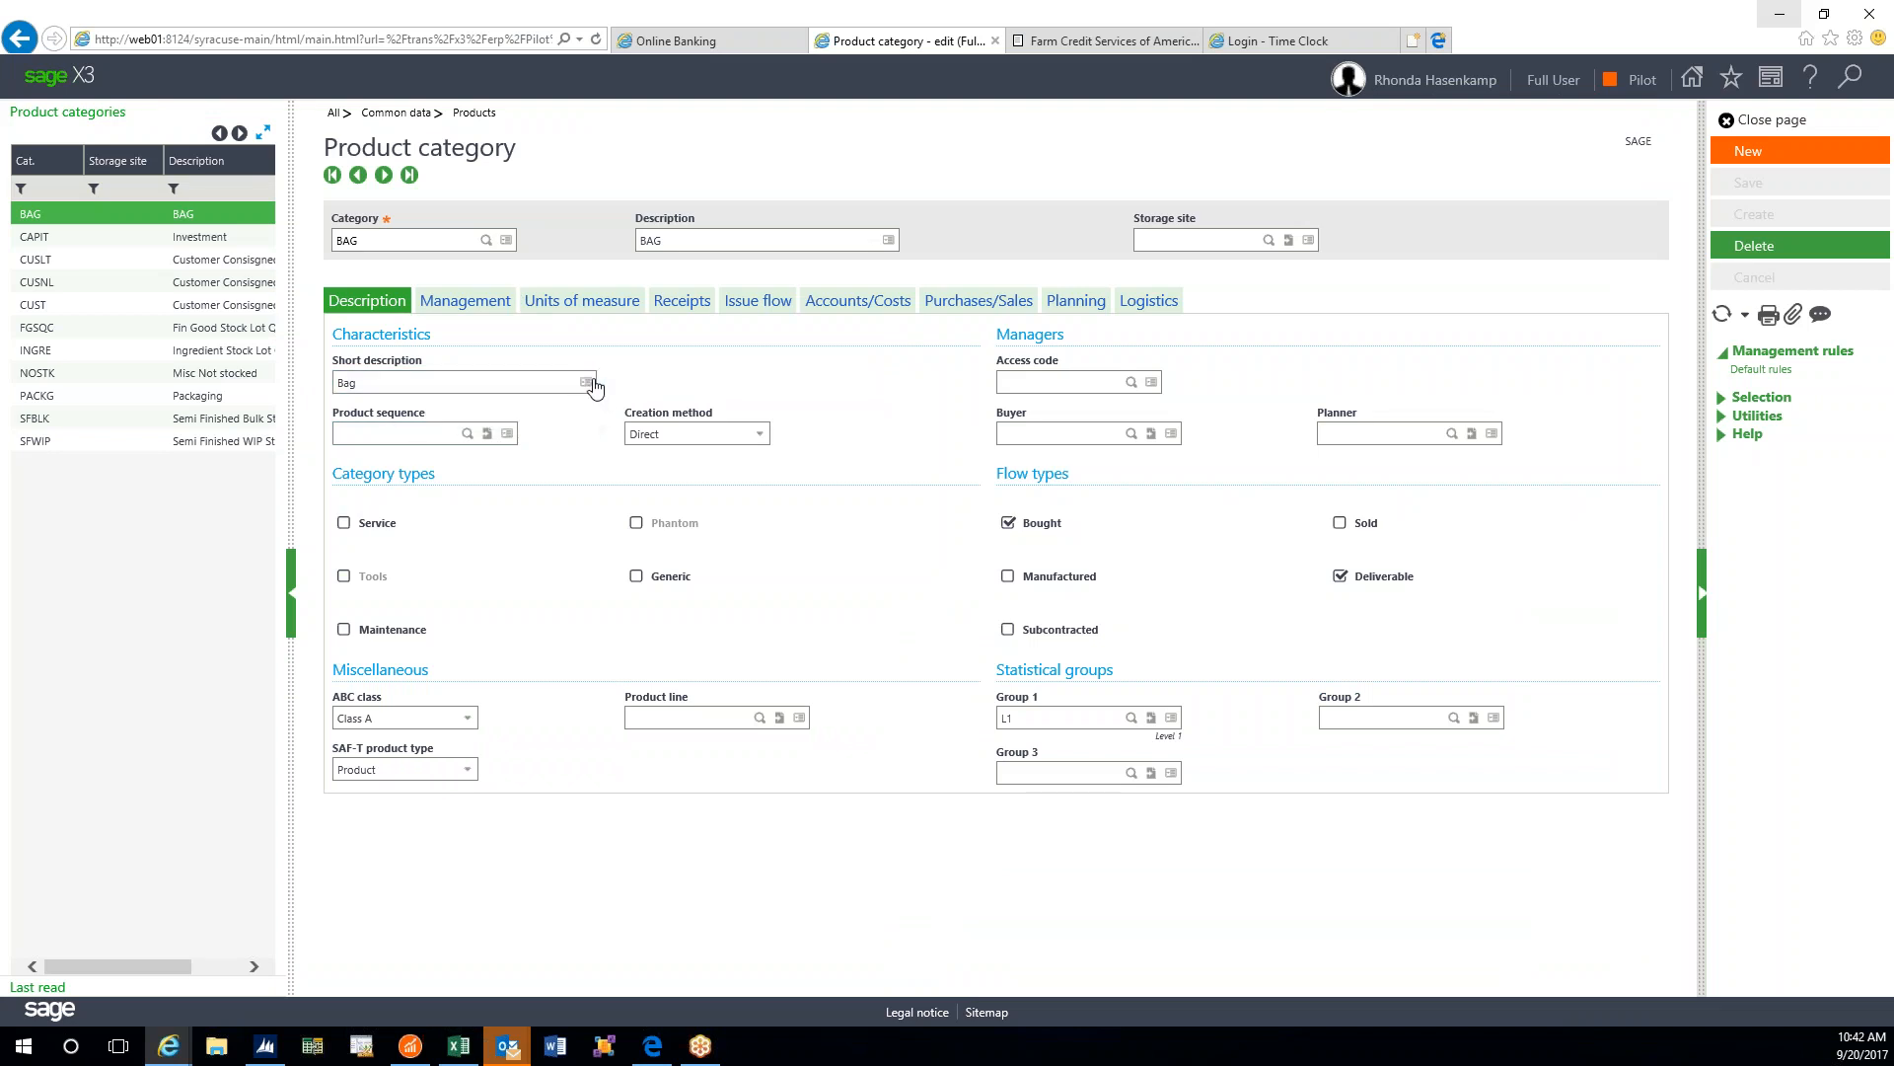
pyautogui.click(468, 435)
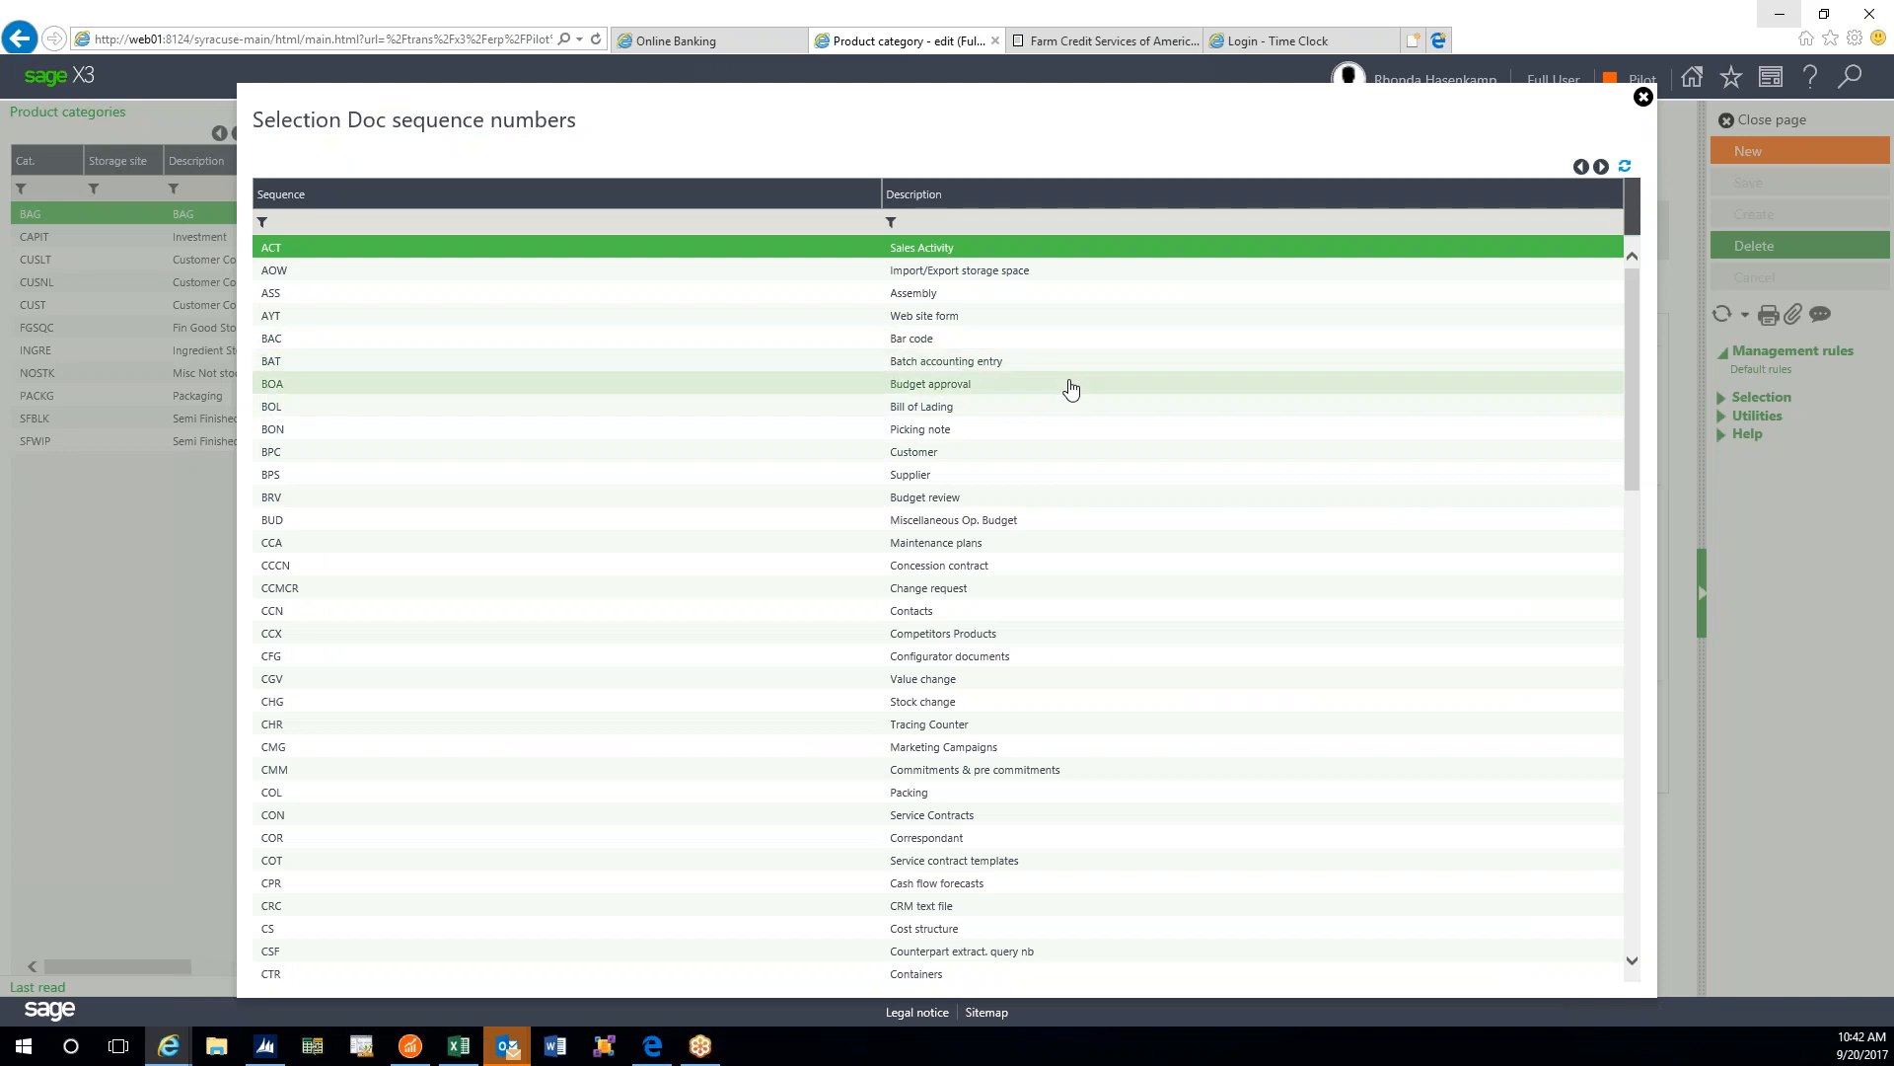
pyautogui.scroll(-2, 1071, 387)
pyautogui.scroll(-3, 1071, 387)
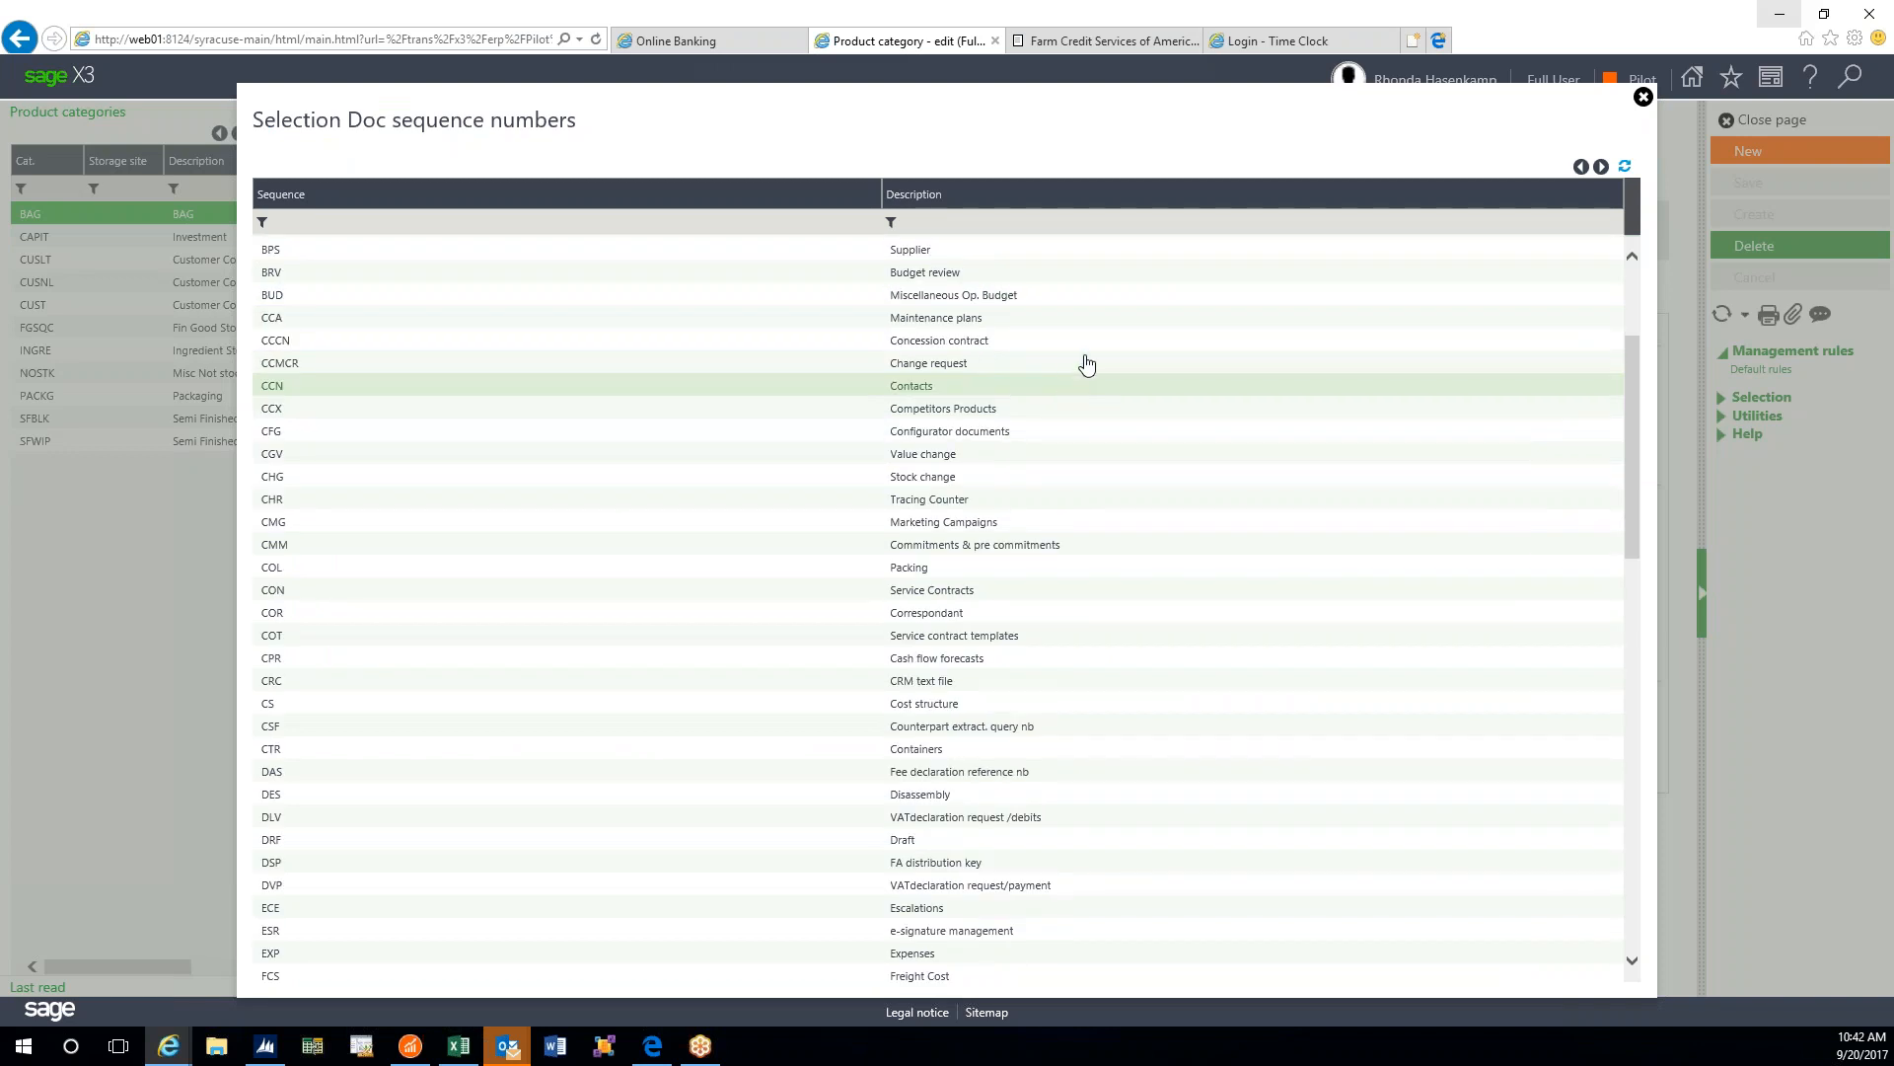
# - Close the sequence list without choosing one, leaving BAG's product sequence blank
pyautogui.click(1644, 98)
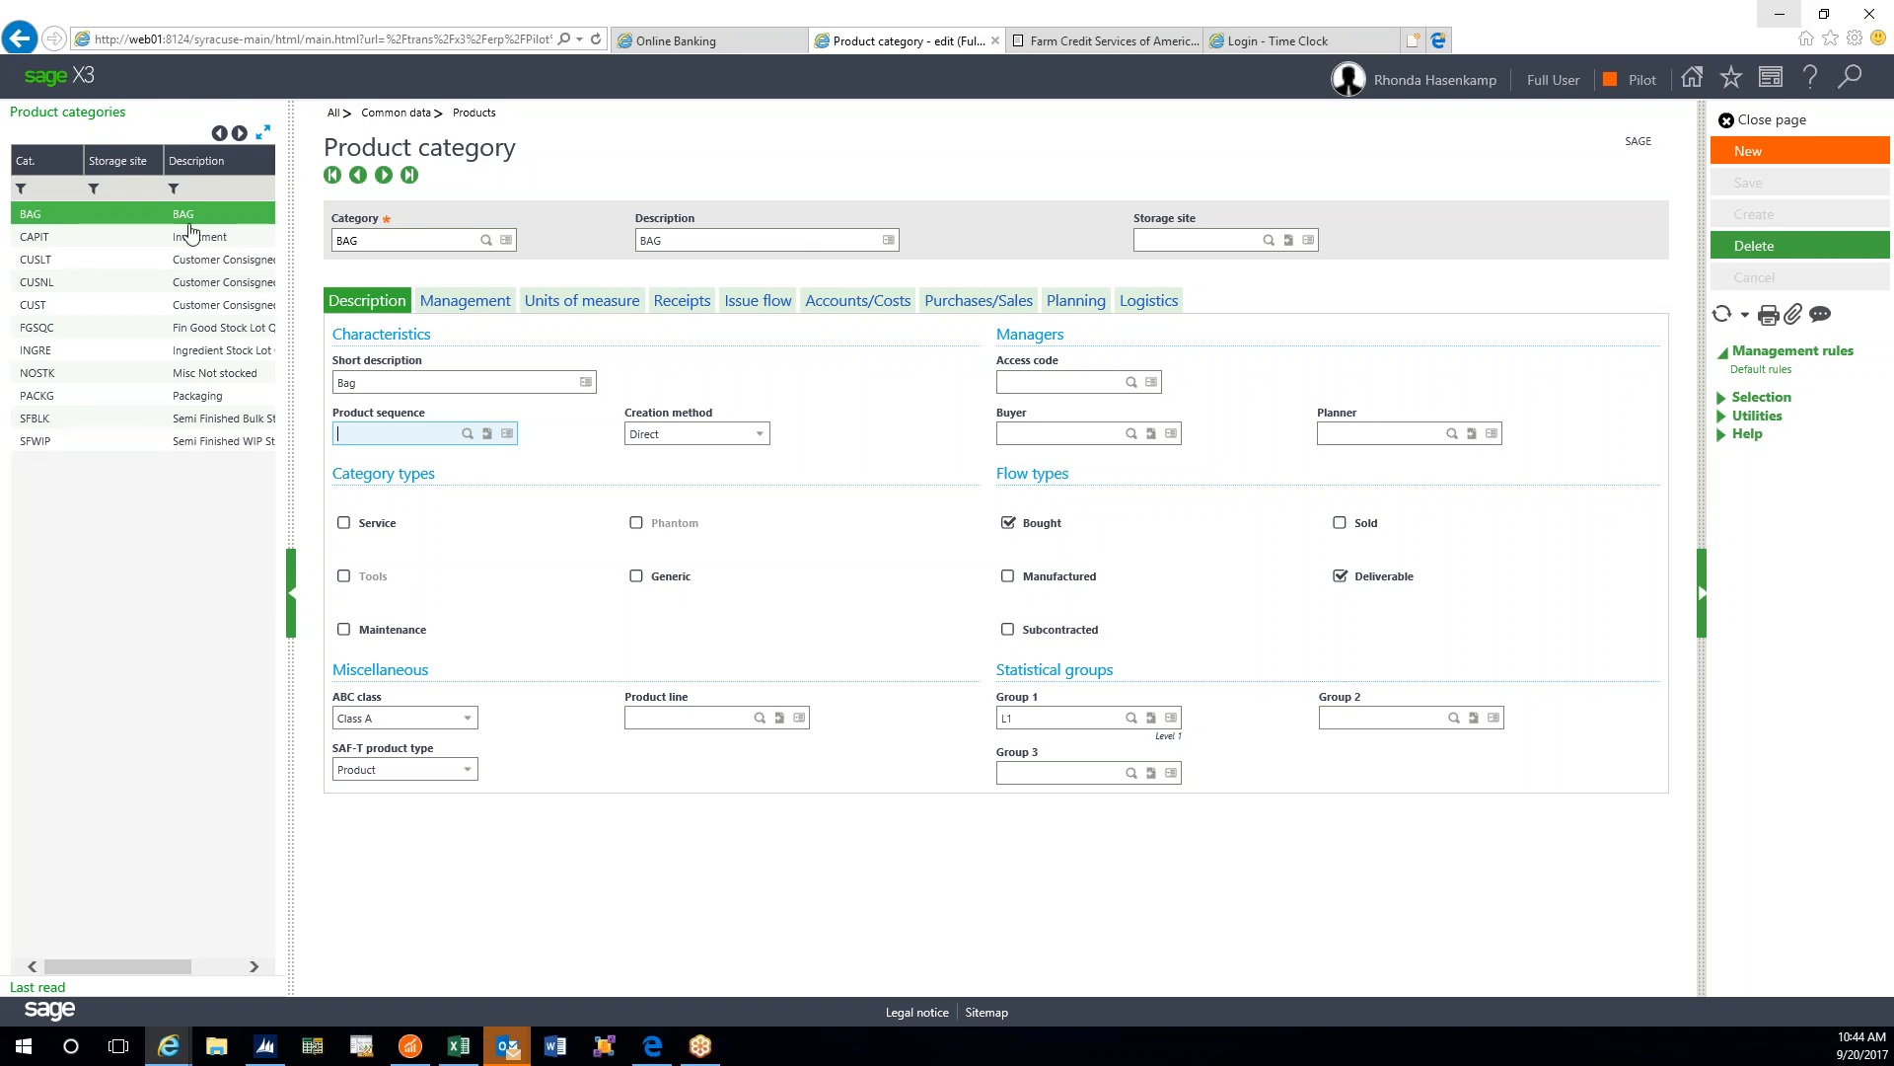
pyautogui.hotkey('shift', 'Tab')
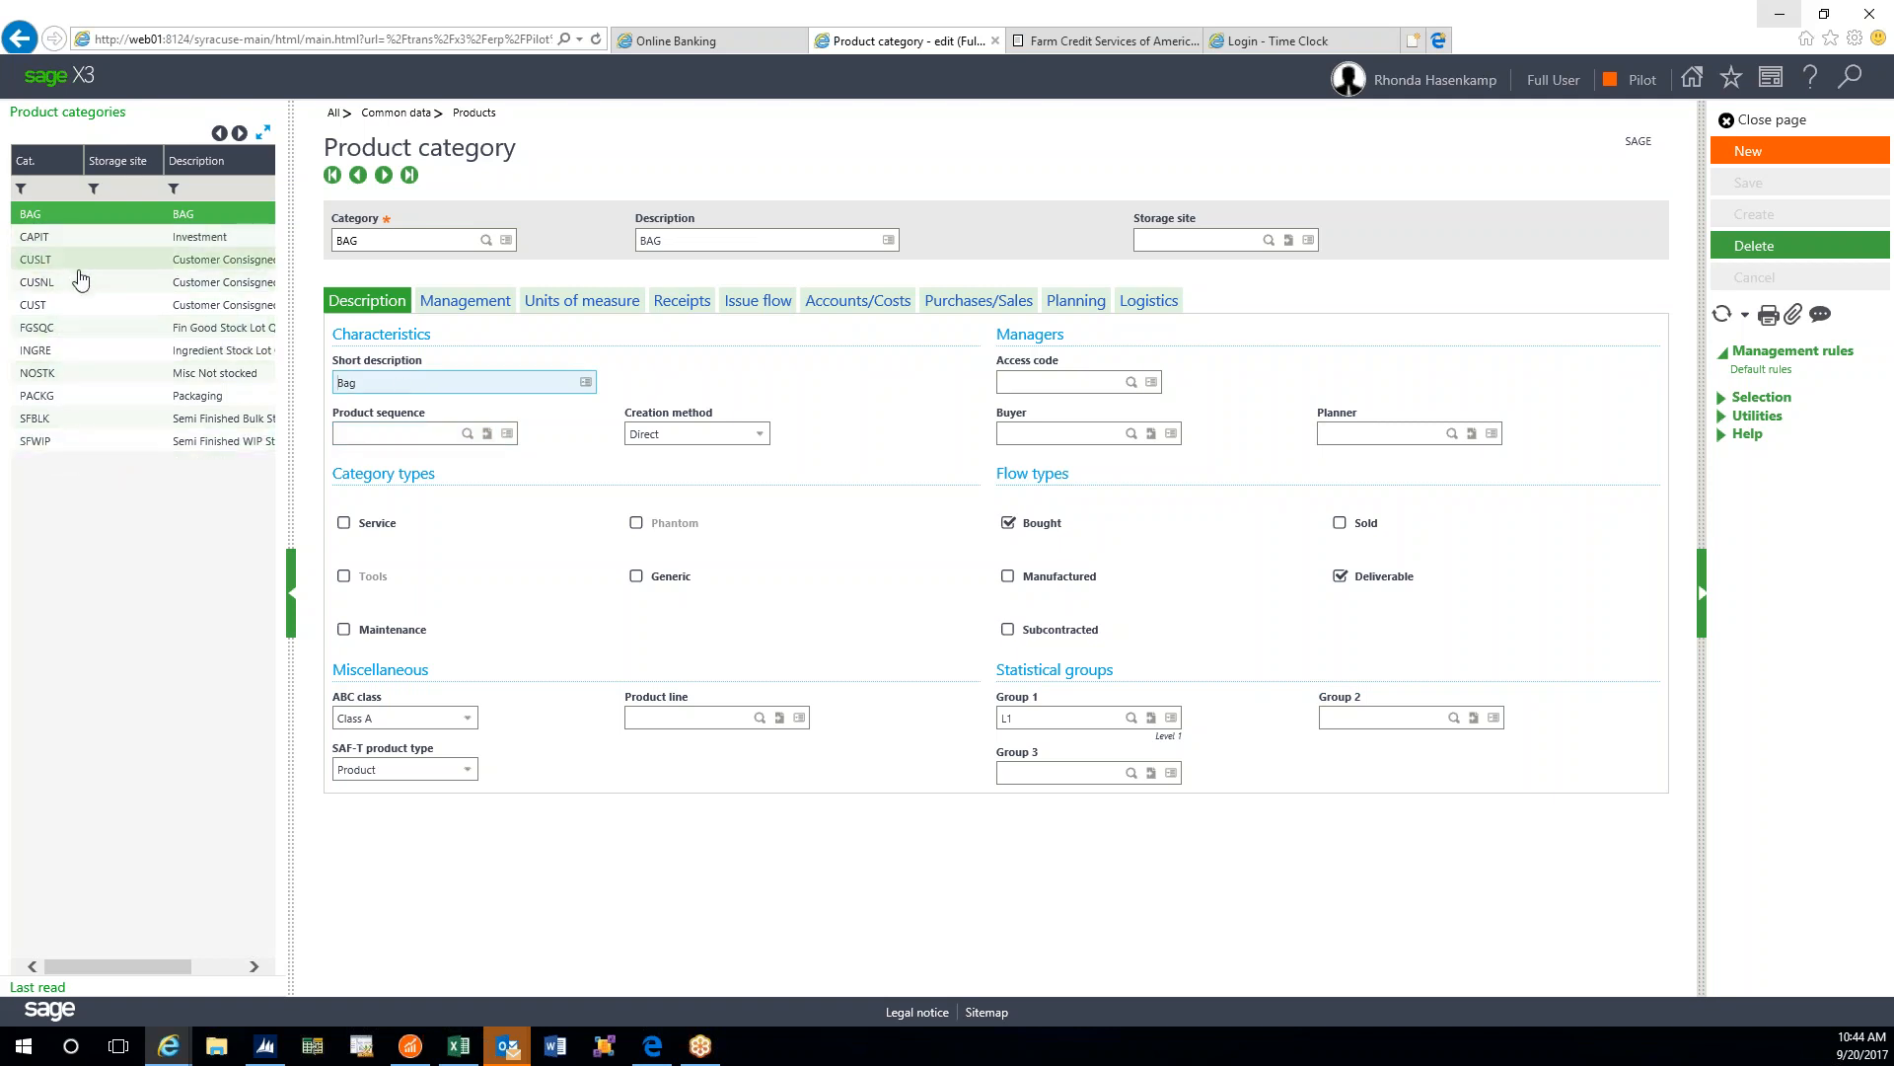
pyautogui.click(65, 353)
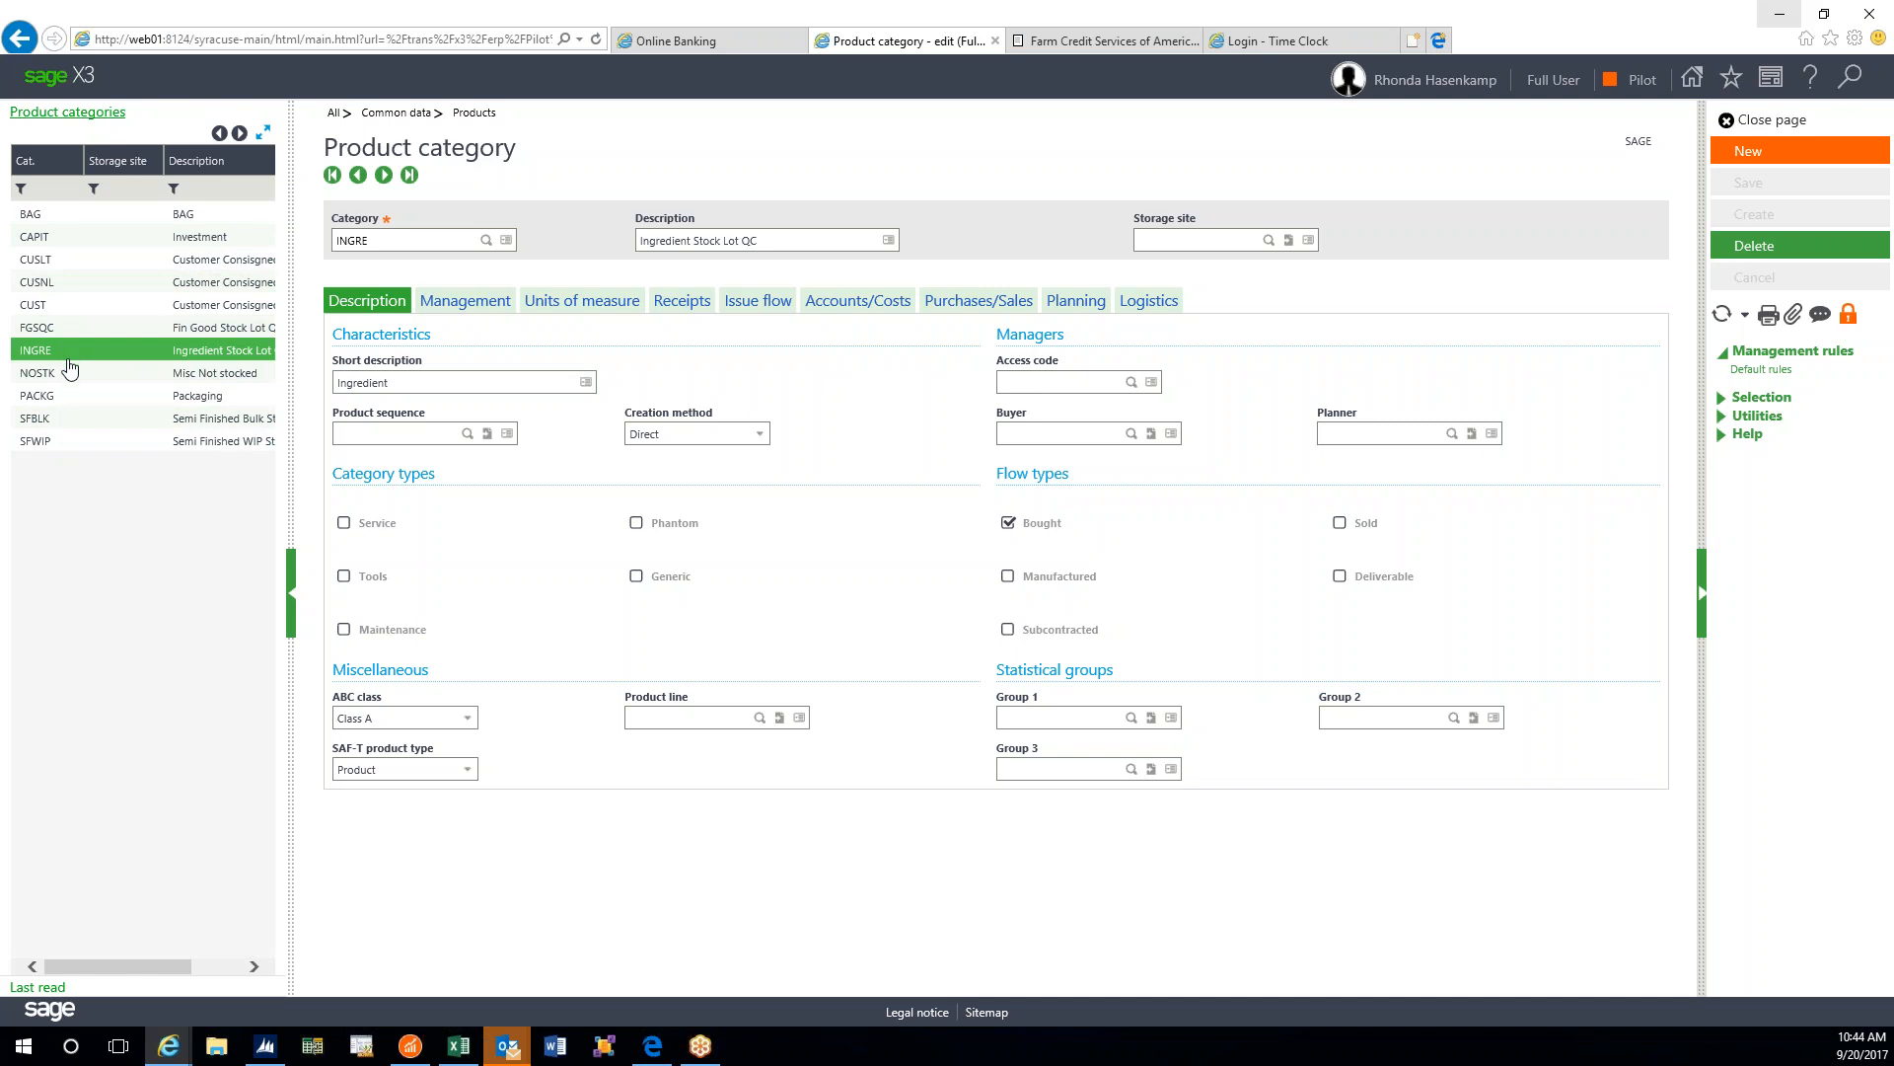
pyautogui.click(71, 378)
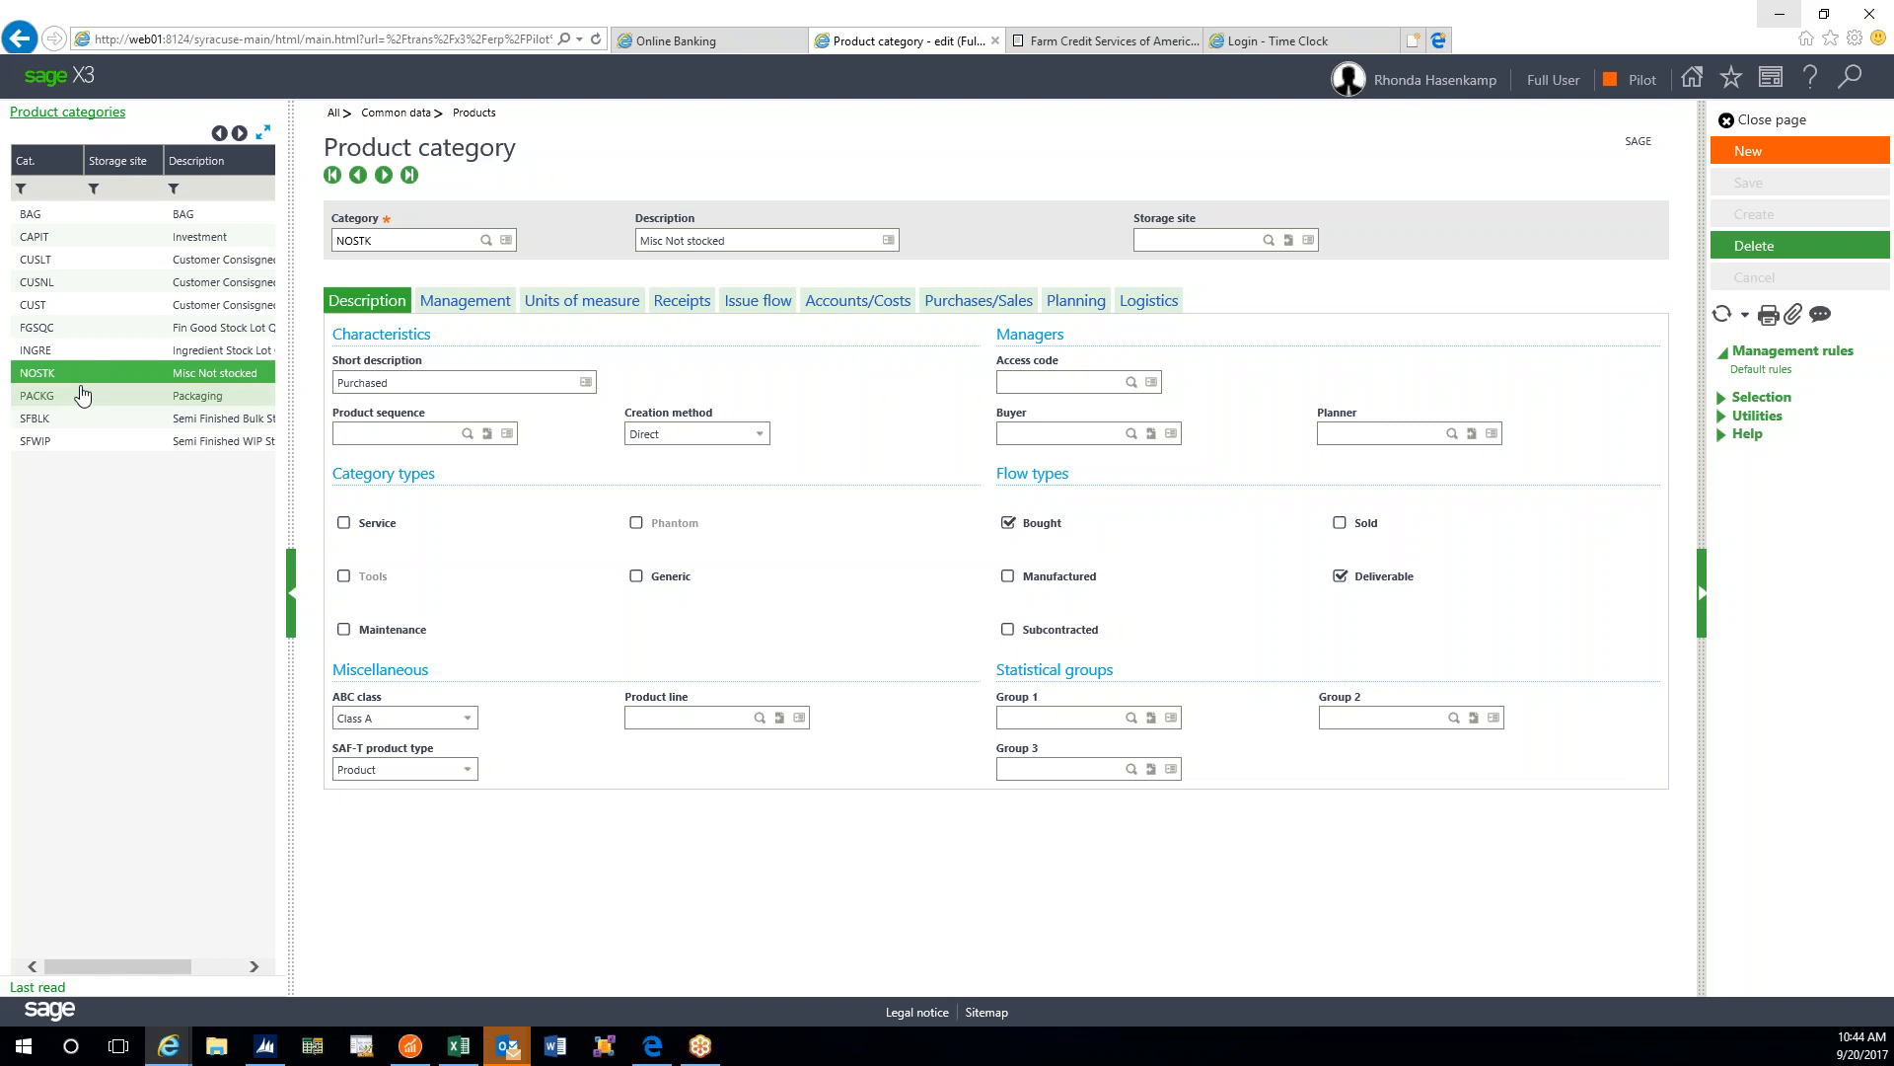
pyautogui.click(64, 224)
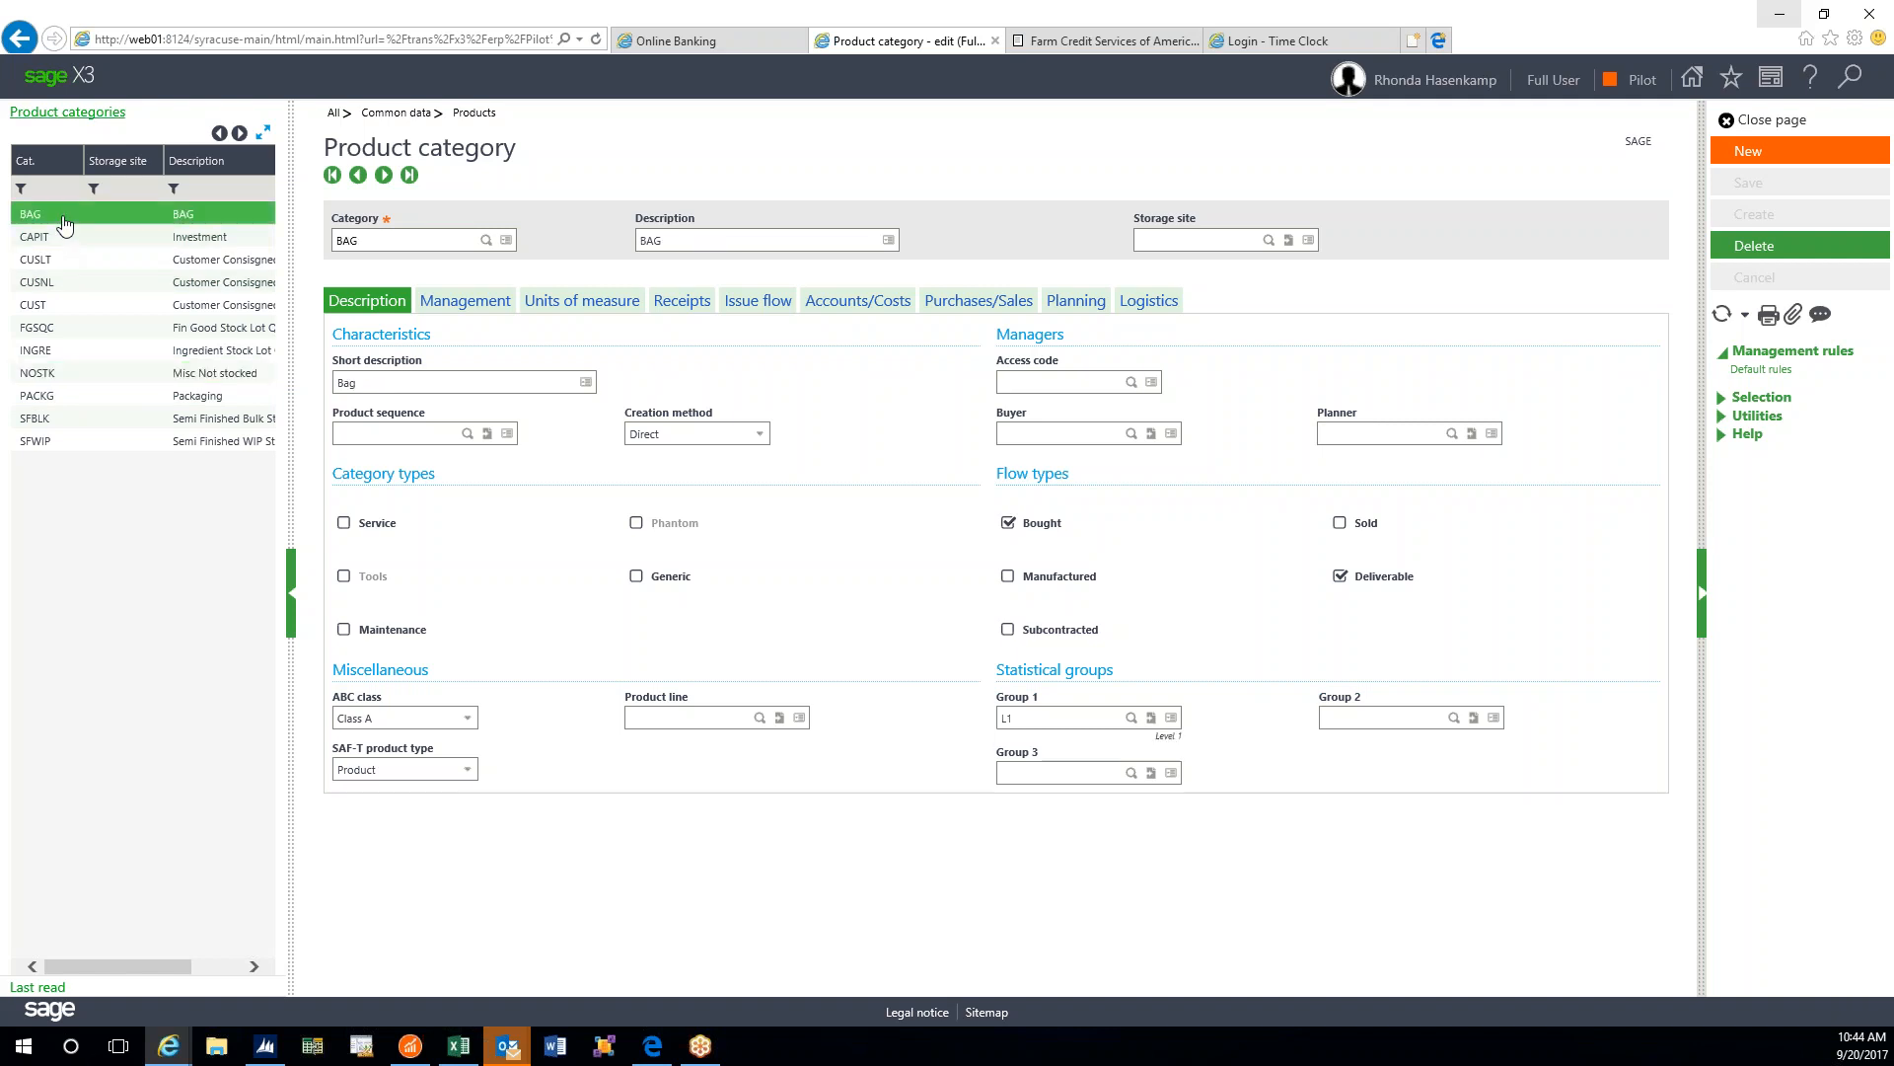
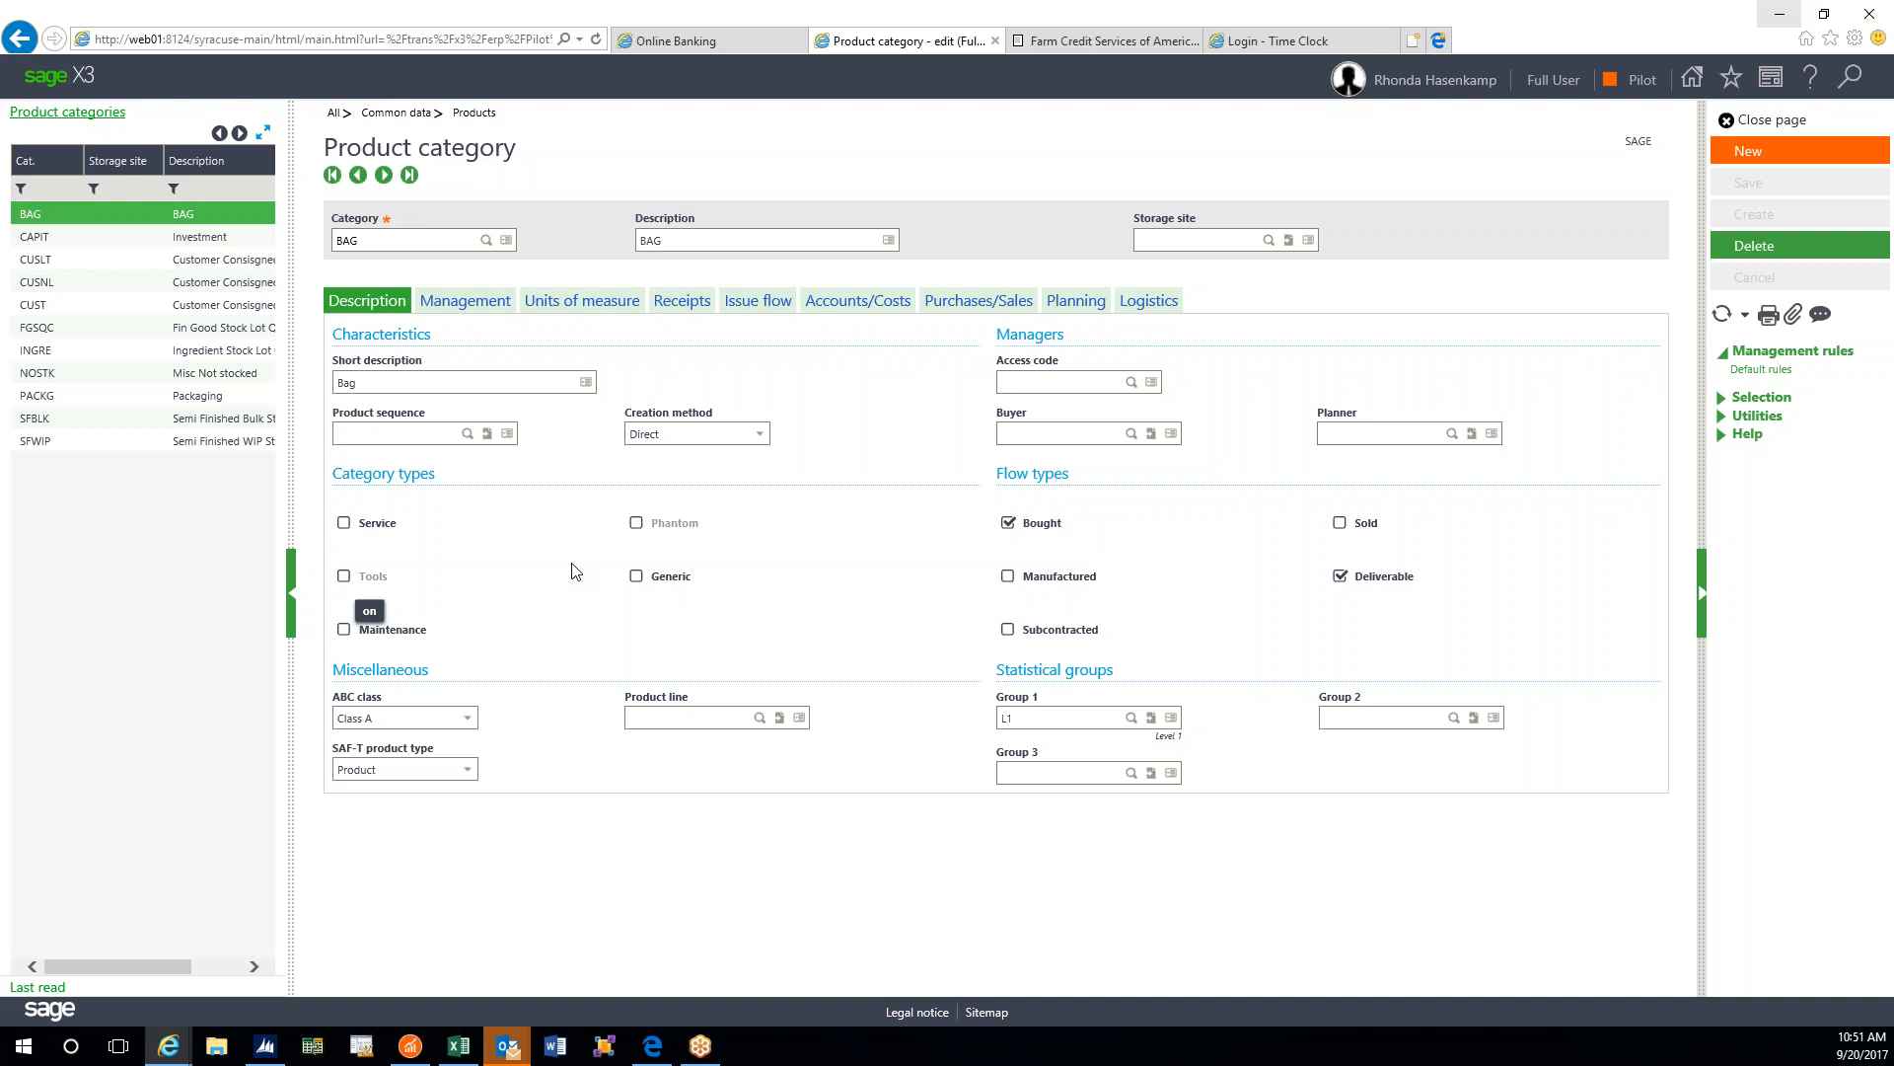
# - Load the PACKG Packaging row from the Product categories list
pyautogui.click(84, 397)
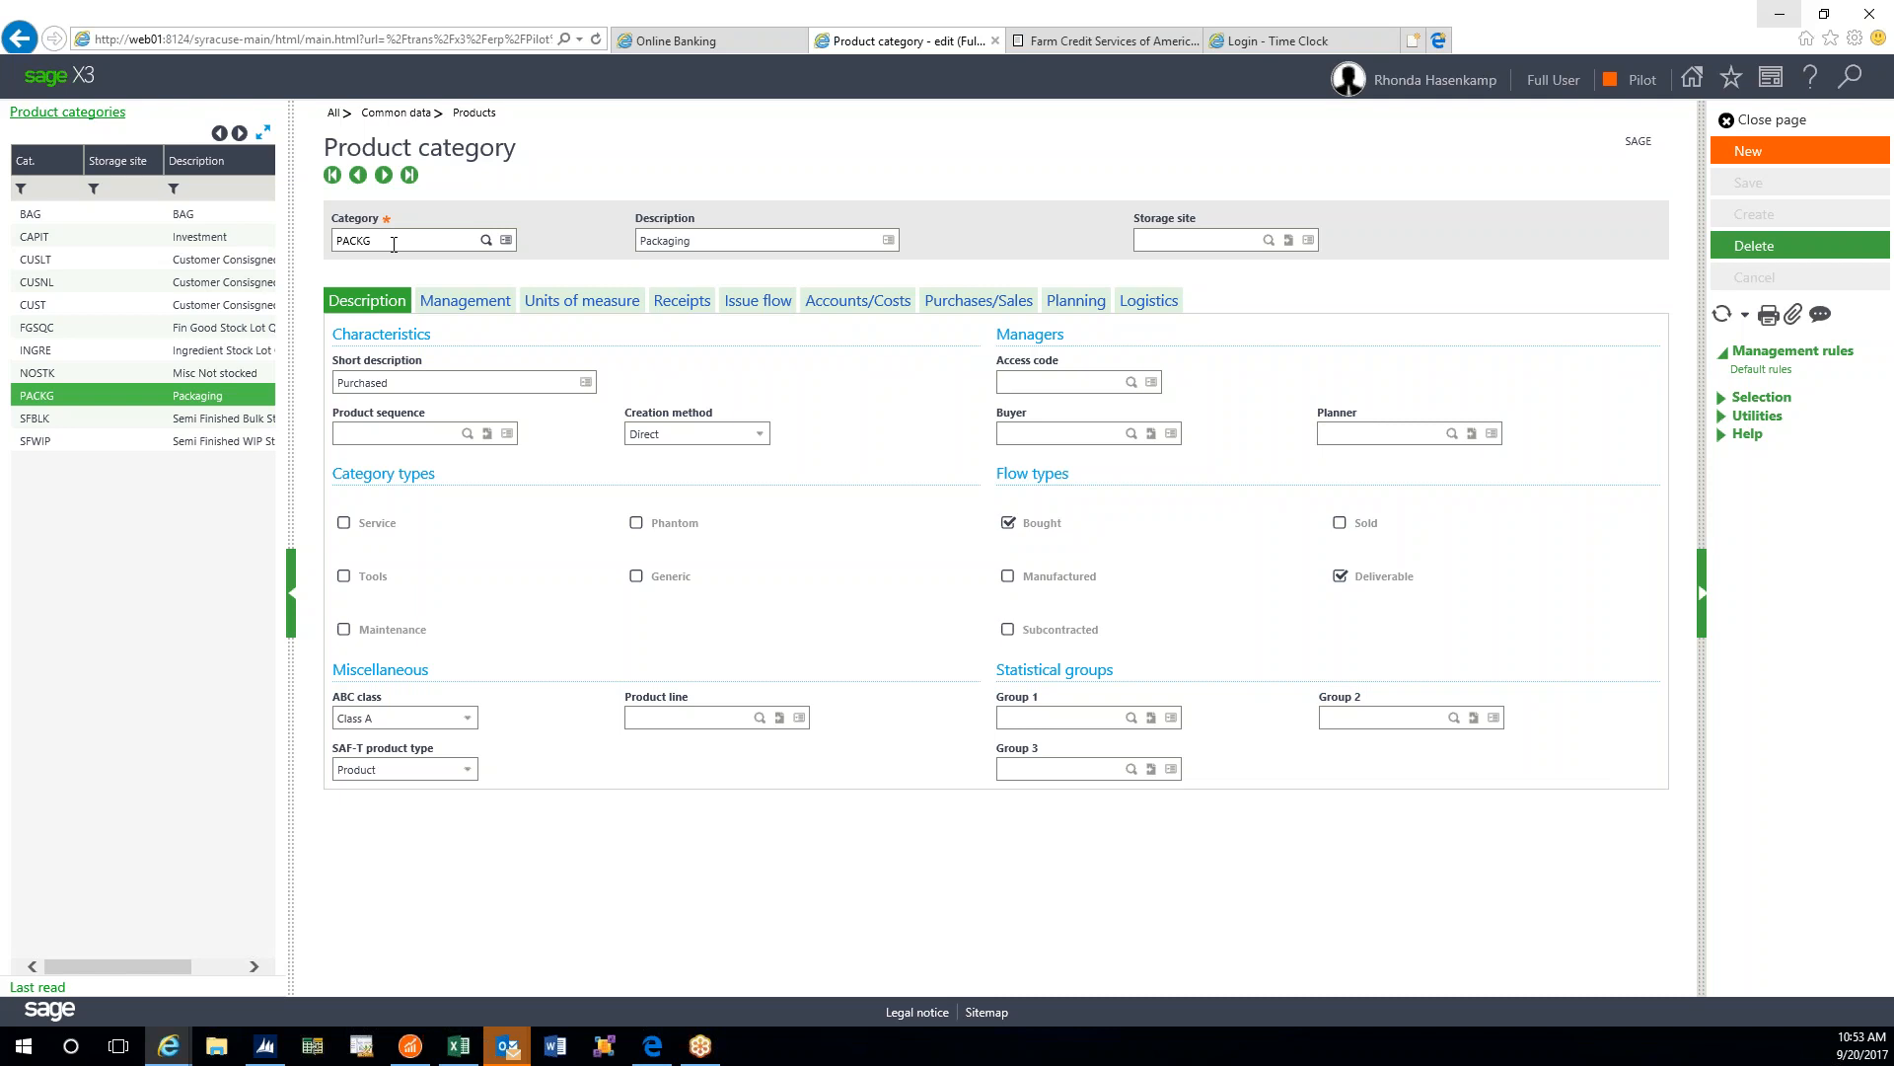
# - Assign storage site KCTRET1 (KC Treats) to Packaging and create the copy, confirming duplication
pyautogui.click(1224, 241)
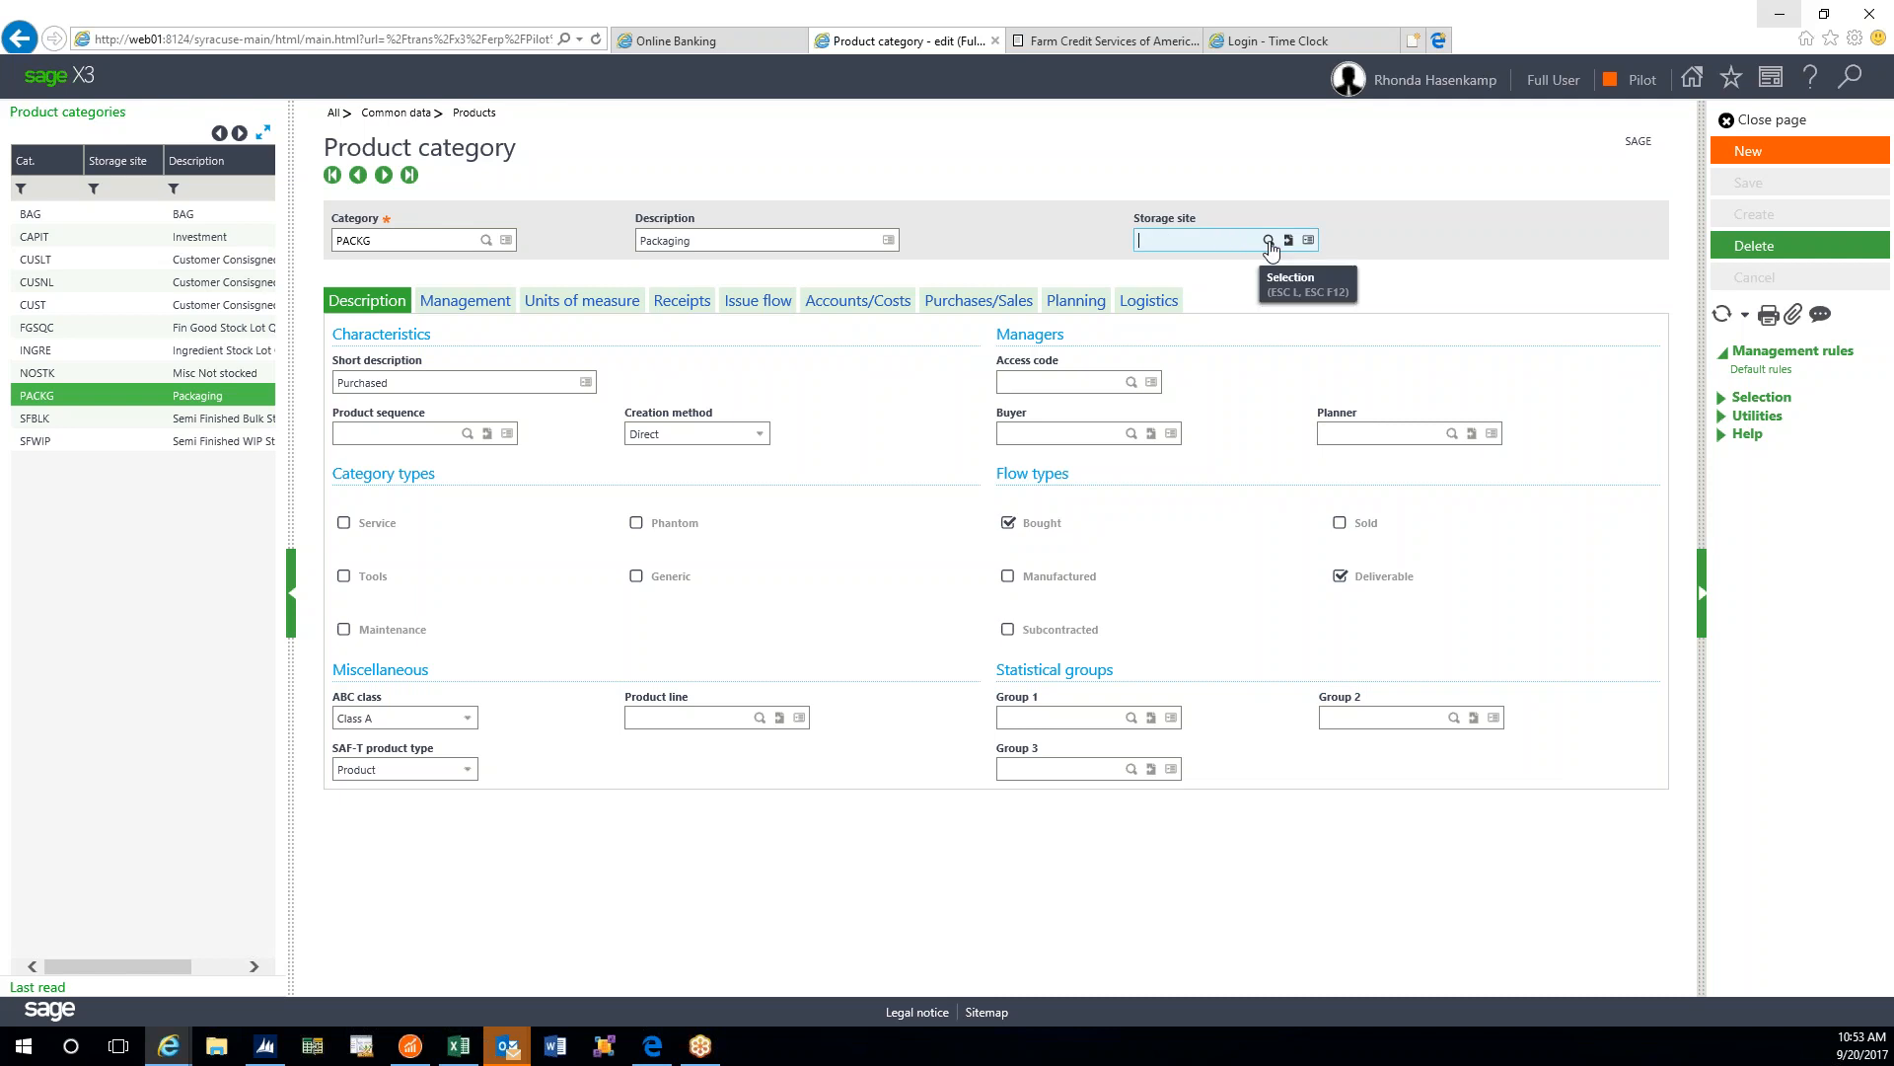
pyautogui.click(1269, 241)
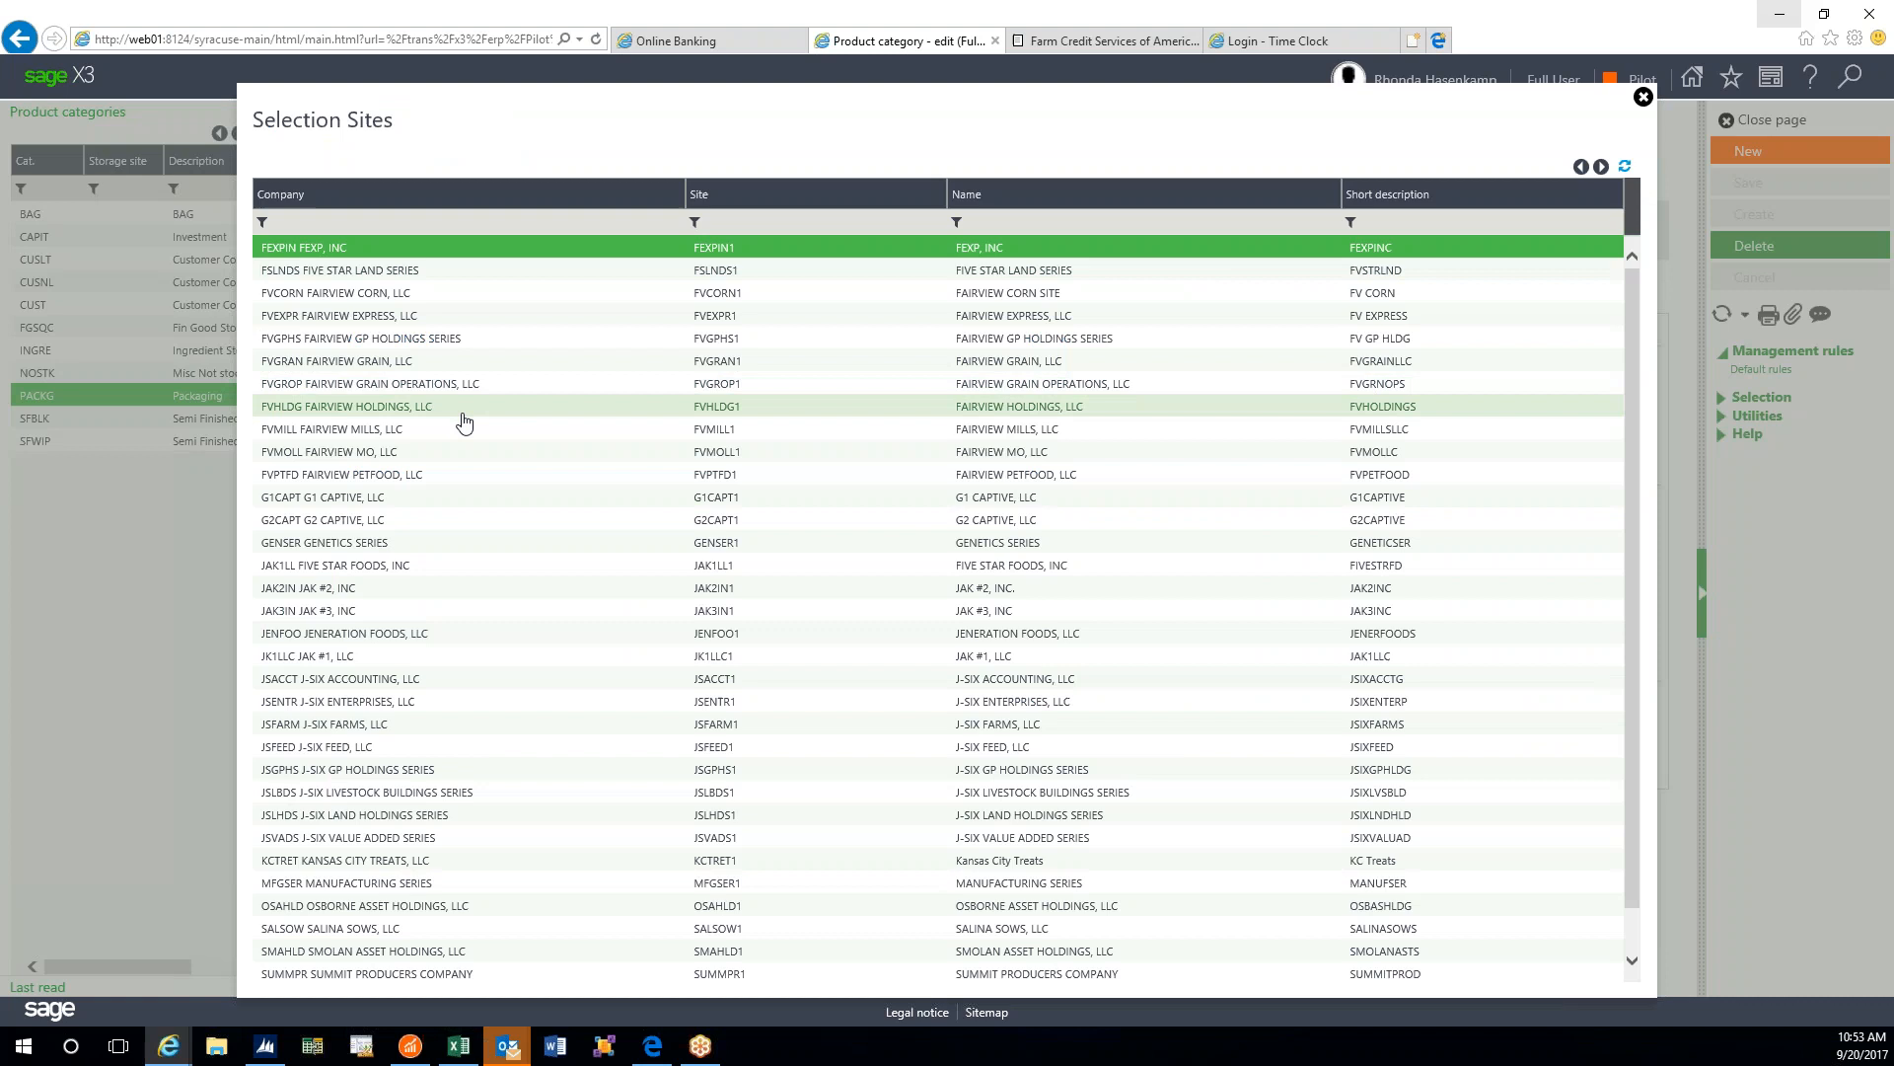
pyautogui.scroll(-1, 464, 422)
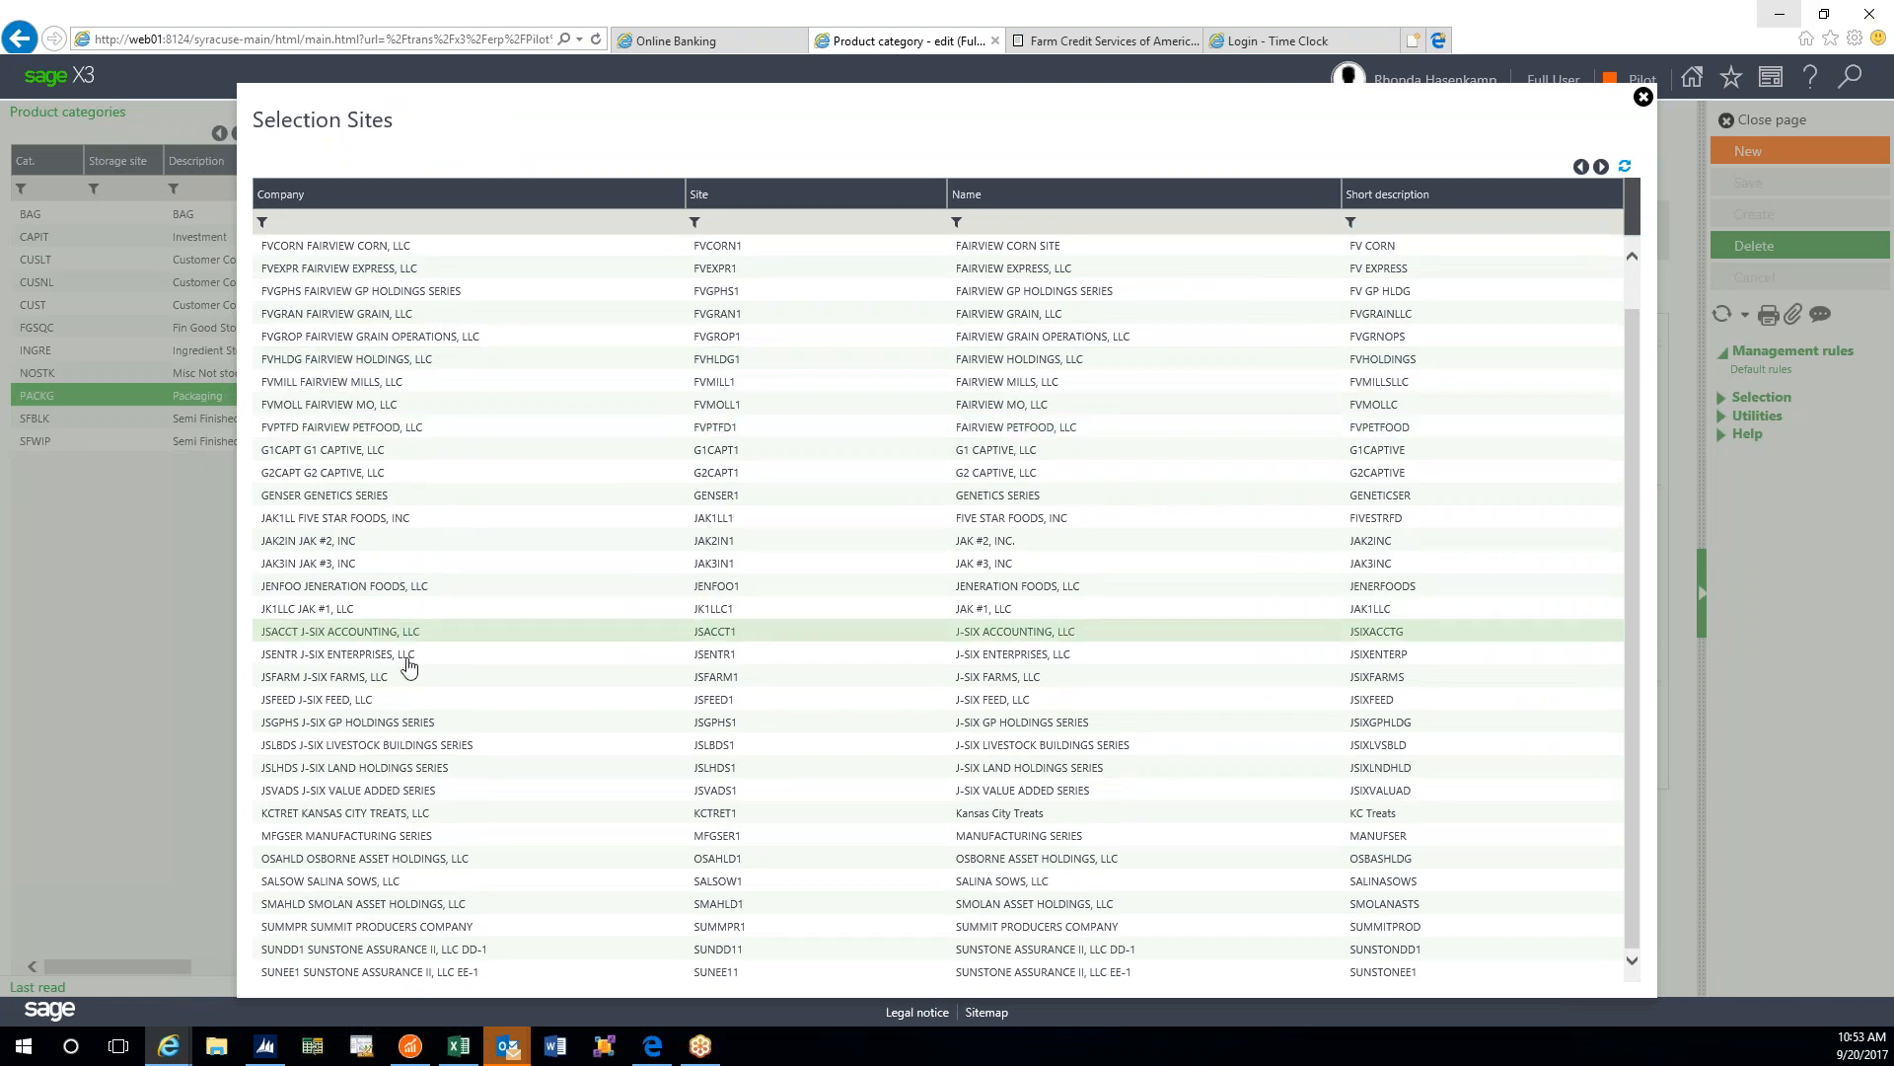
pyautogui.click(359, 814)
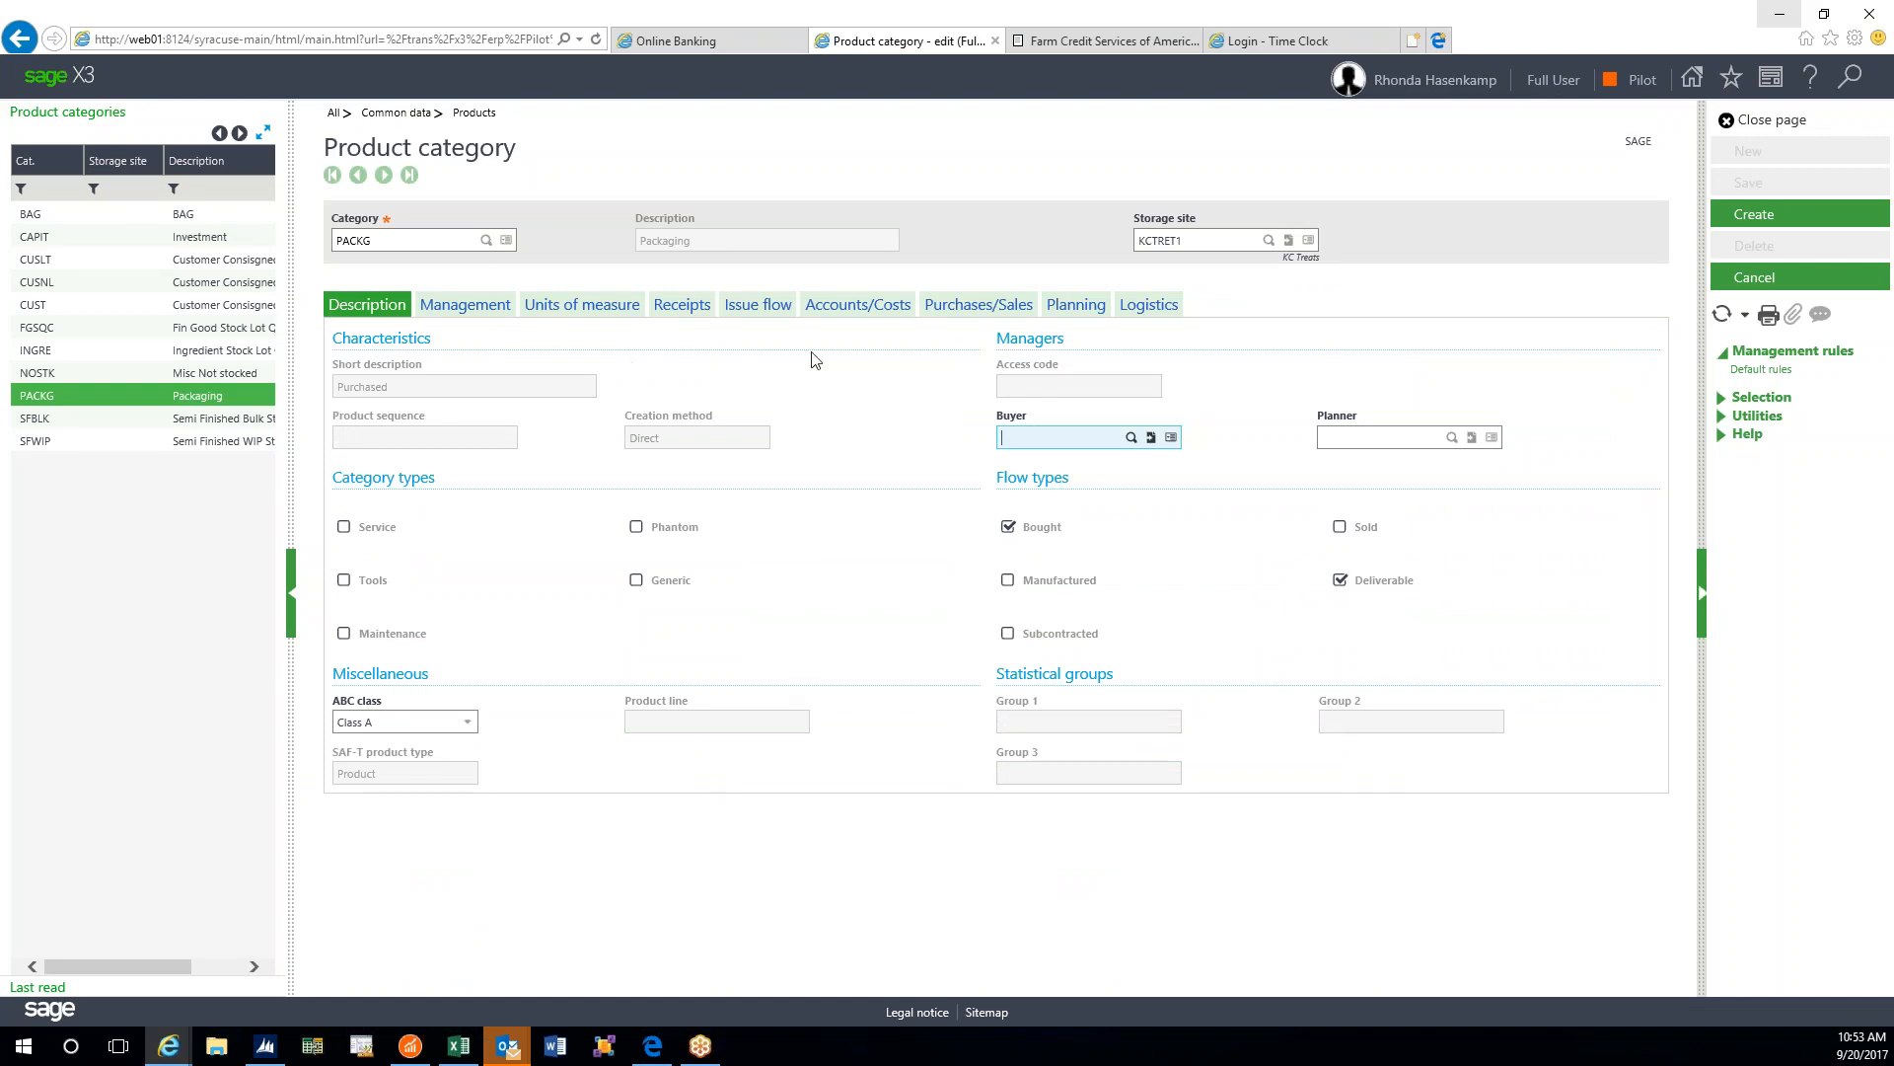
pyautogui.click(1763, 217)
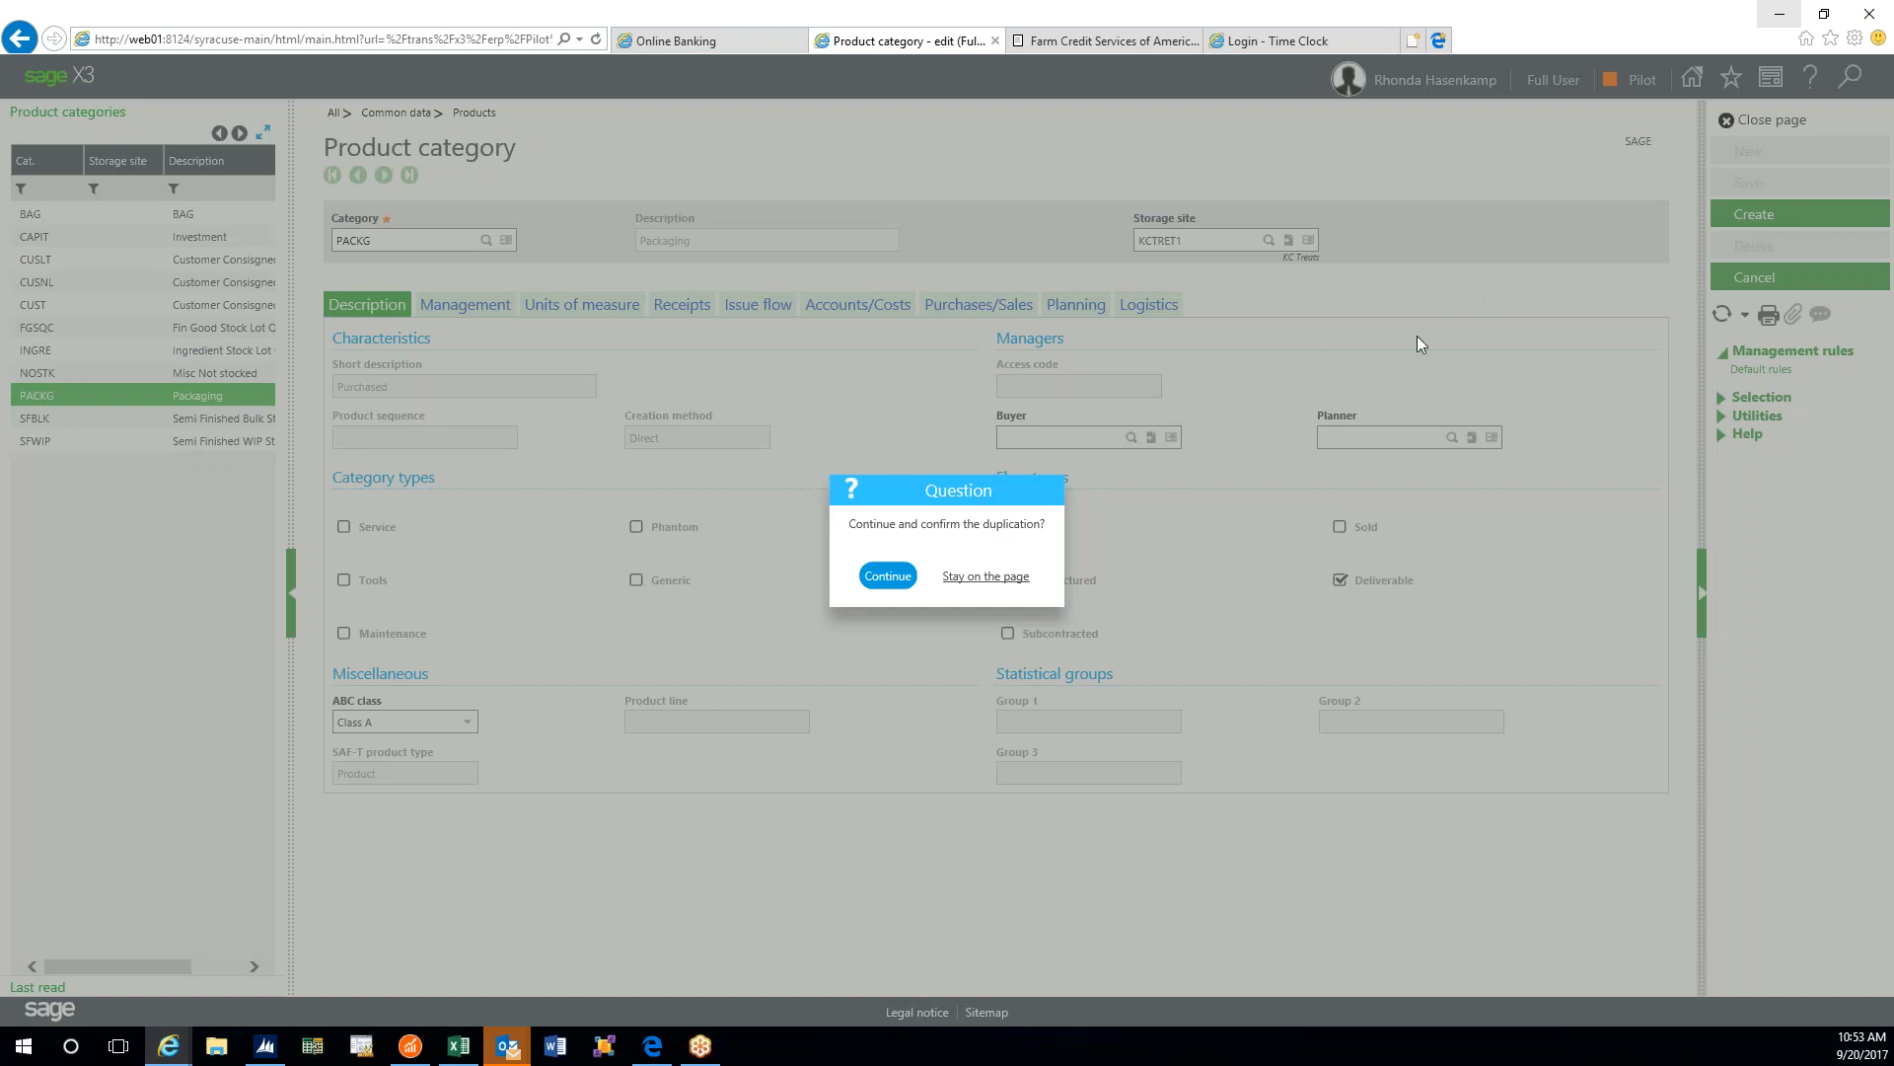
pyautogui.click(878, 582)
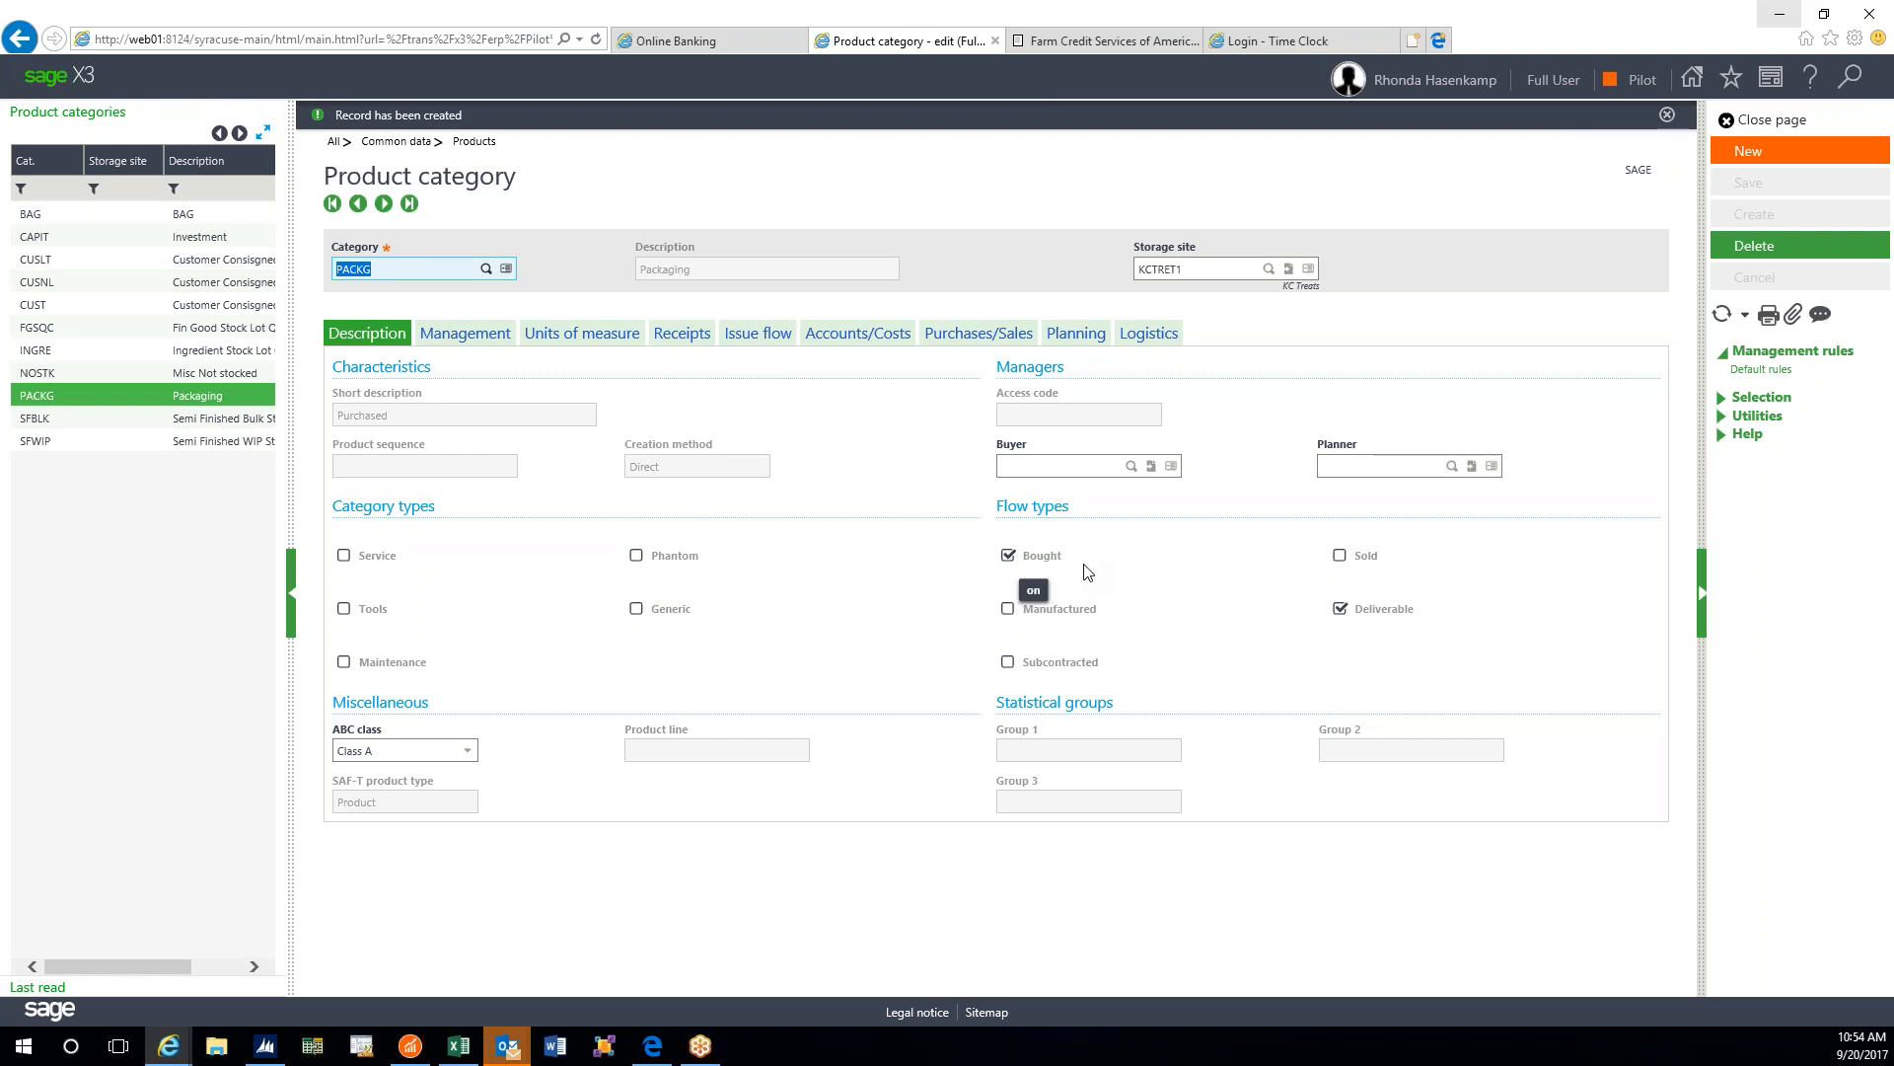
# - Refresh the new KCTRET1 PACKG copy, then delete it and acknowledge the messages
pyautogui.click(1724, 316)
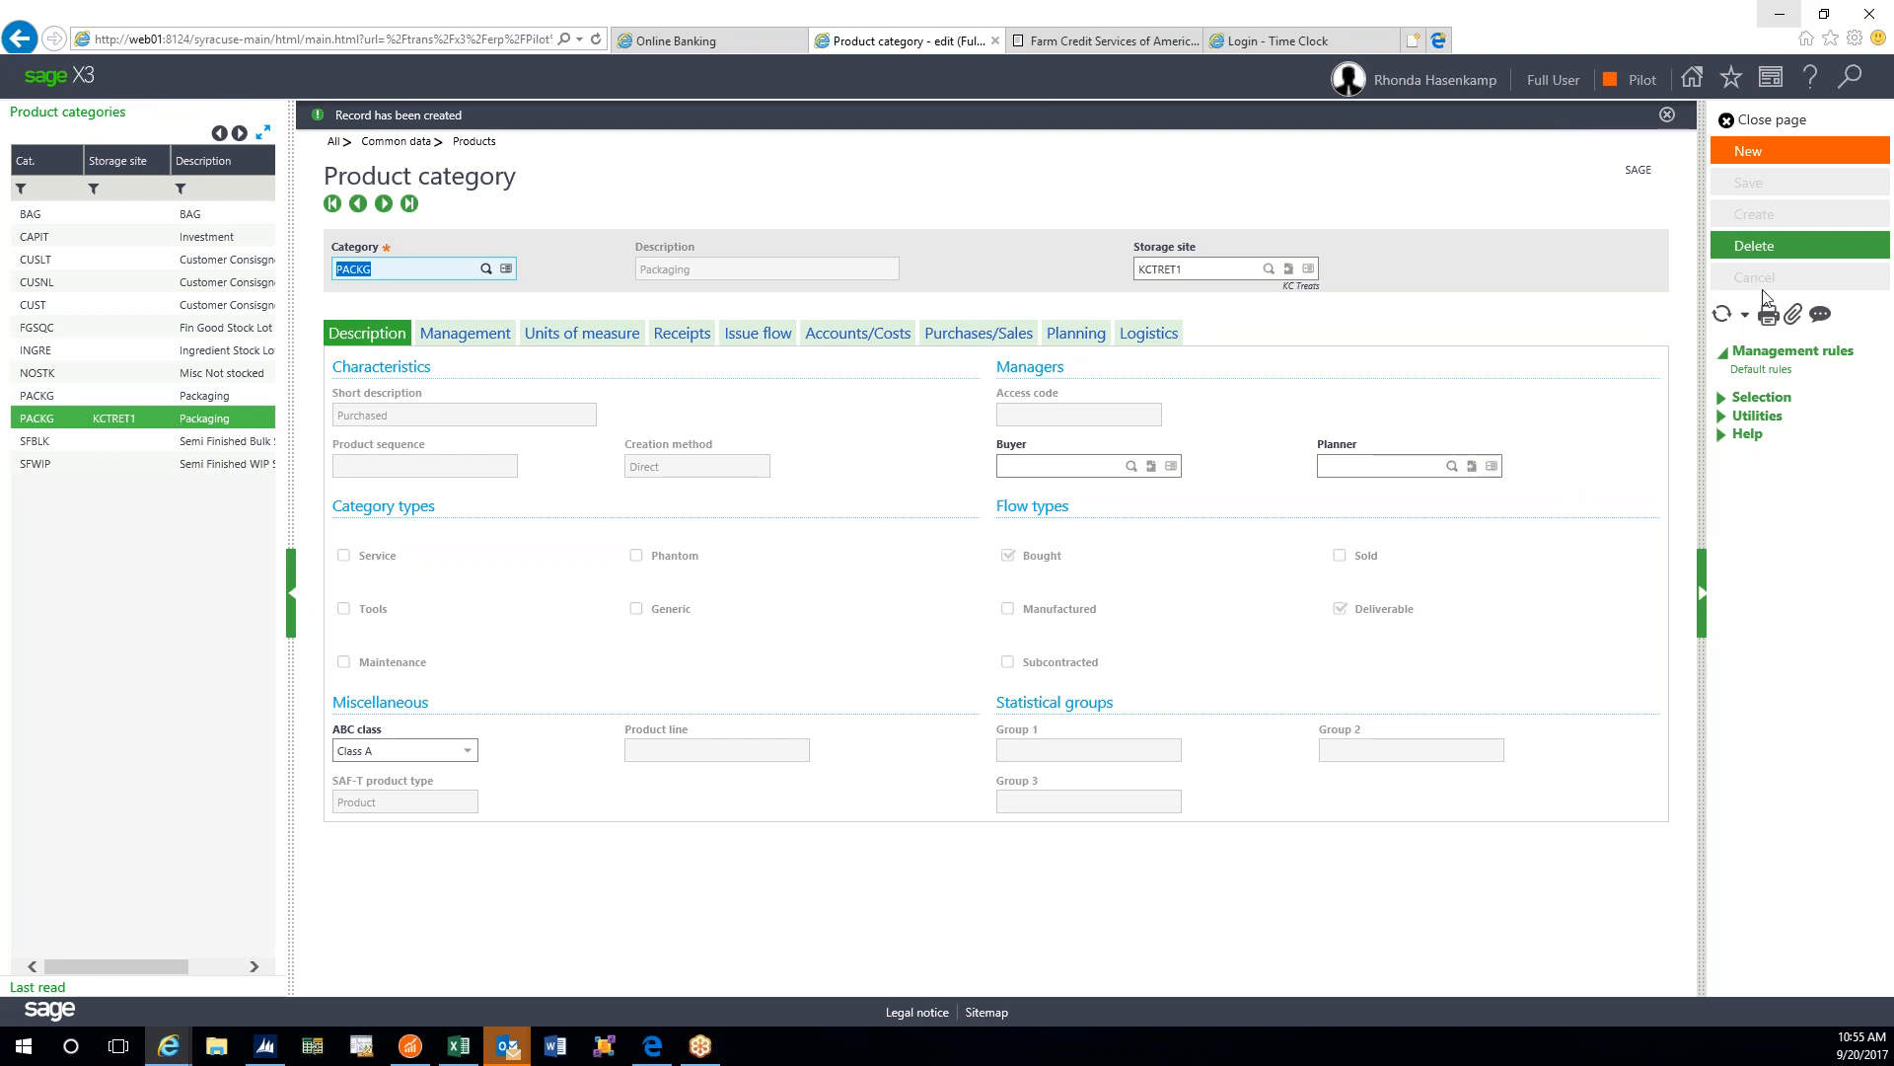
pyautogui.click(1754, 246)
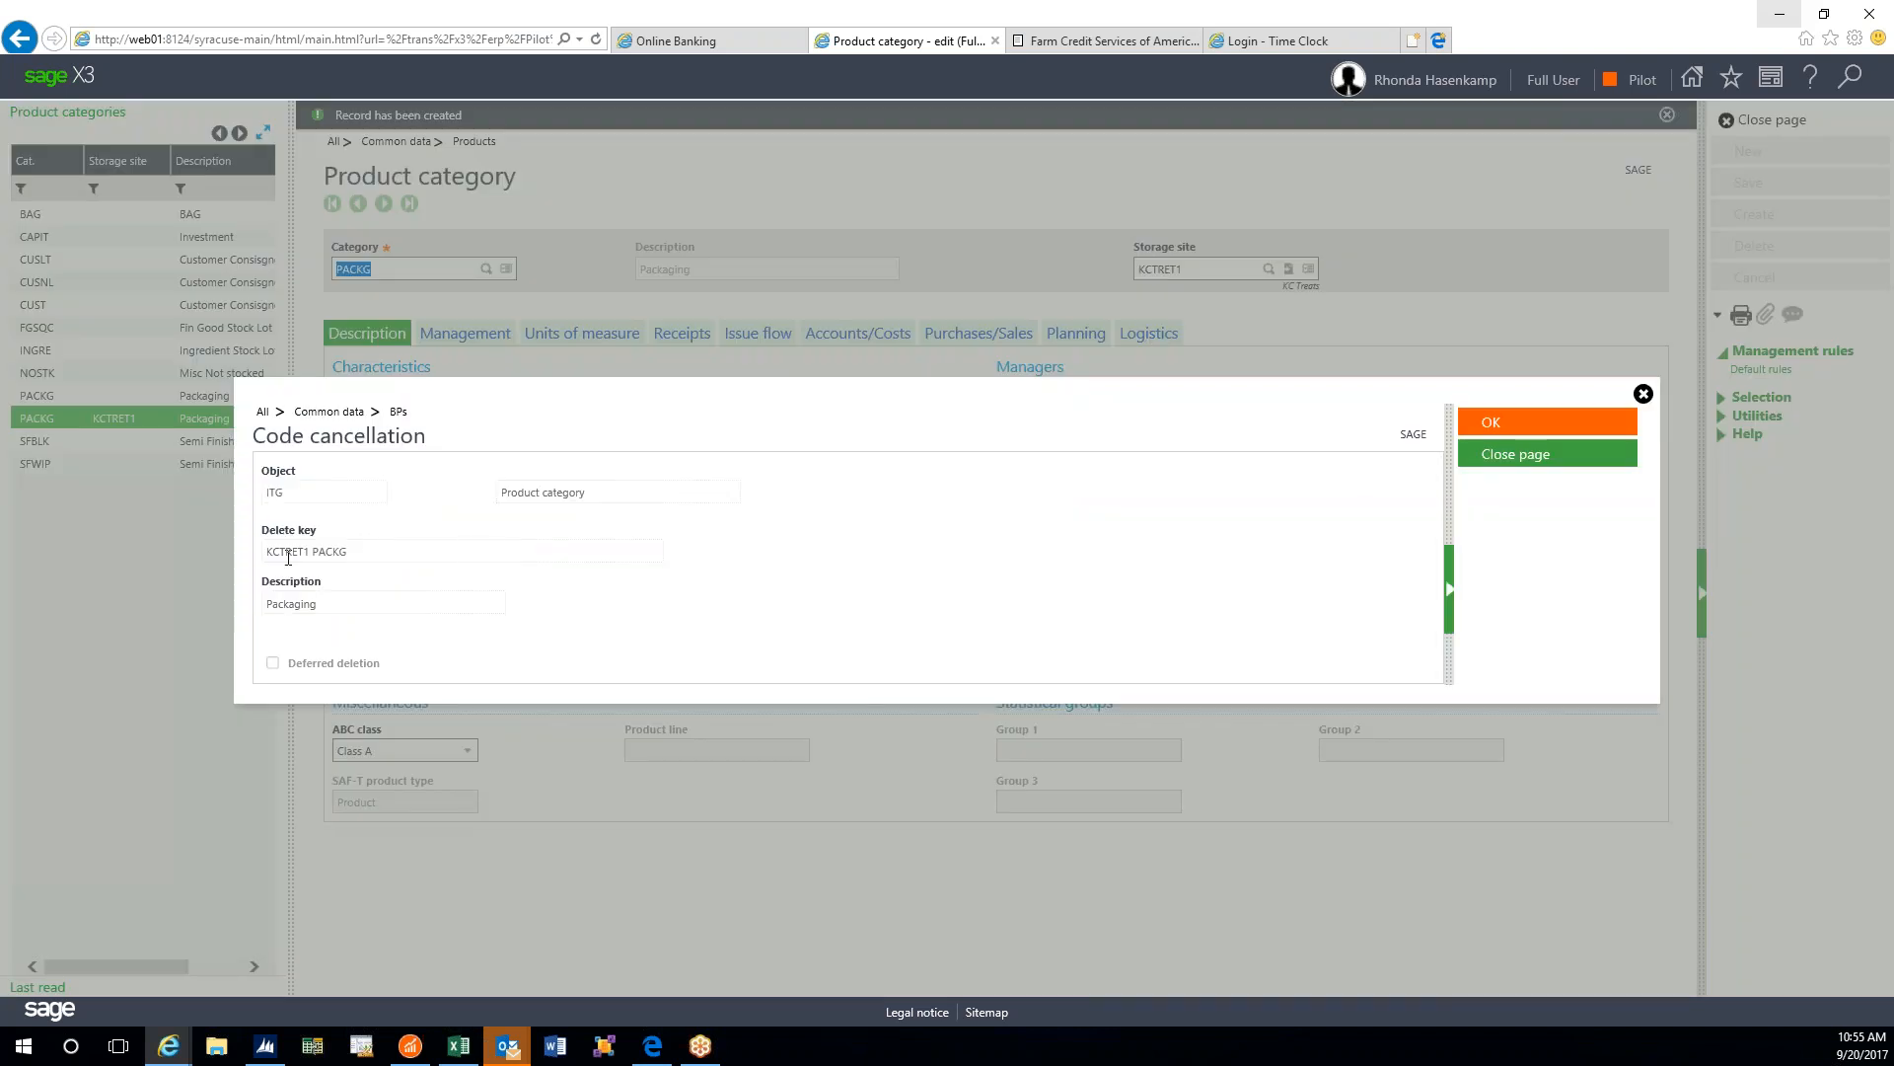
pyautogui.click(1491, 424)
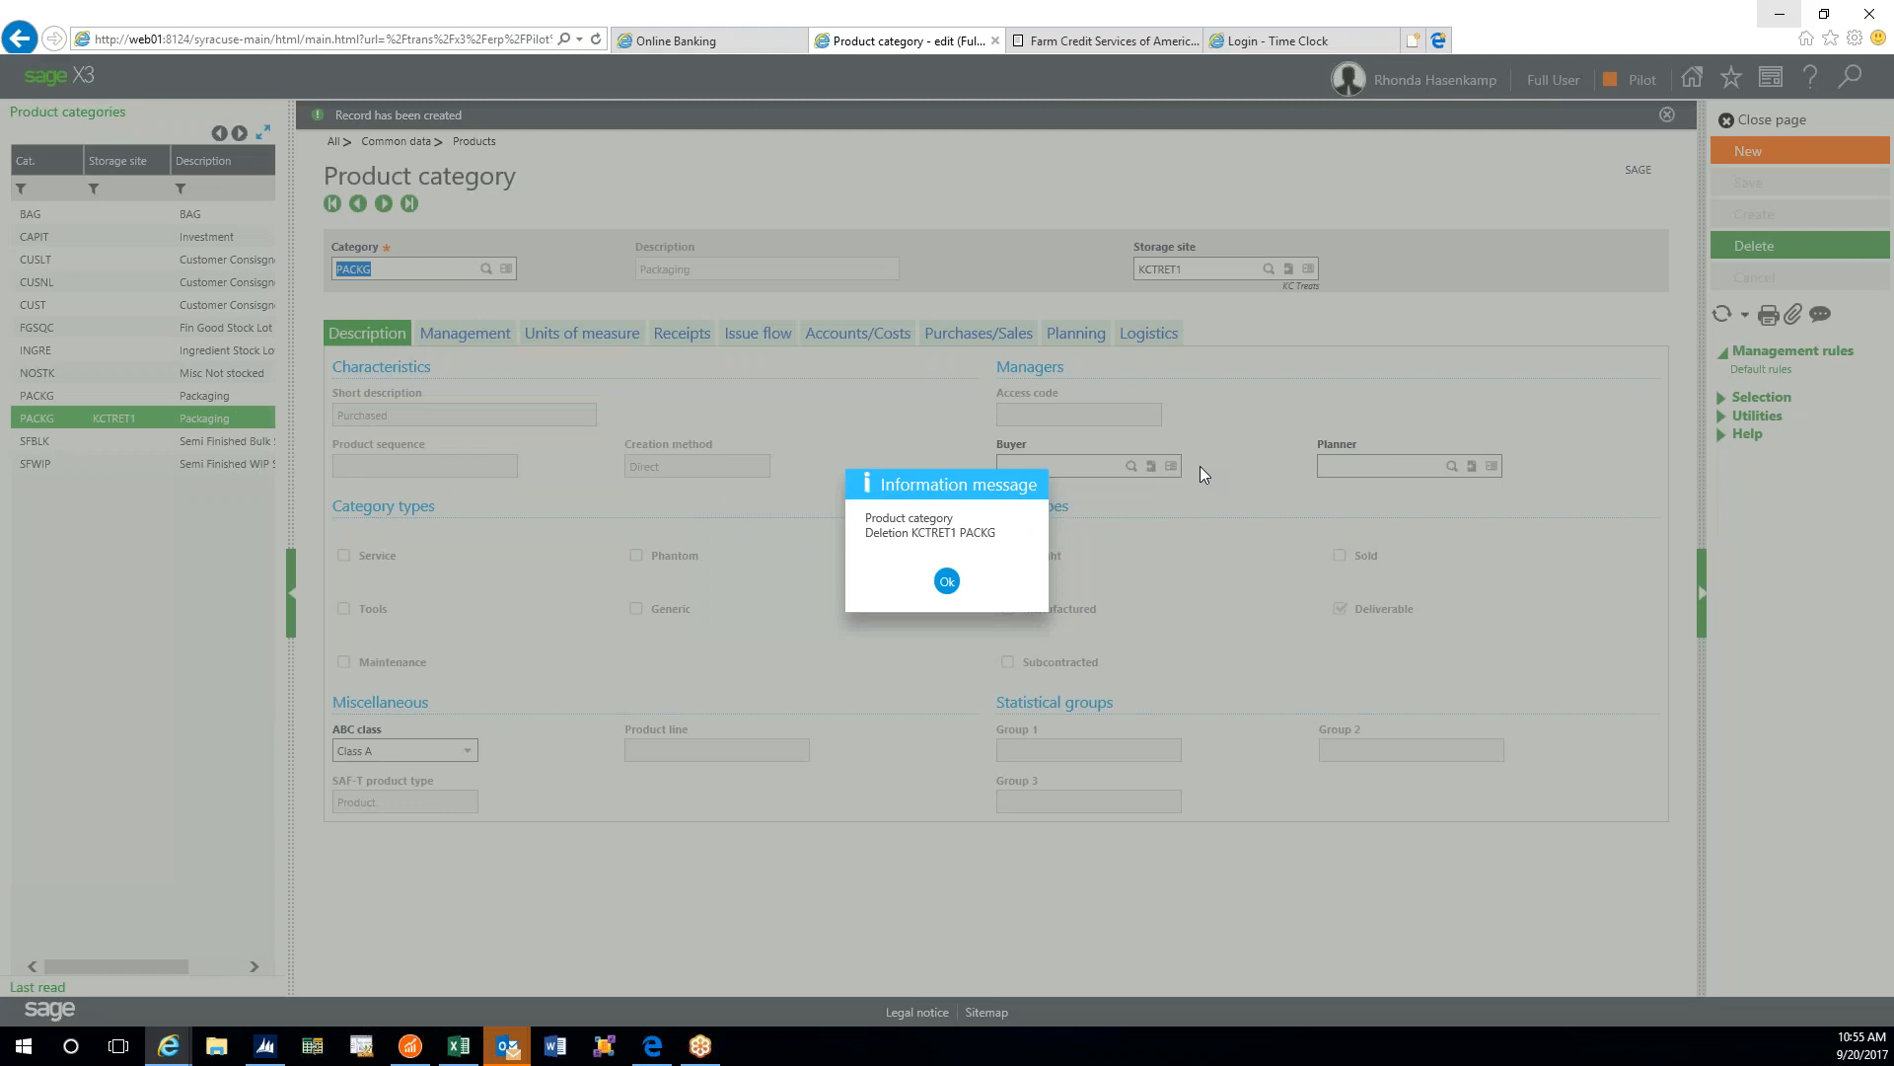
pyautogui.click(947, 581)
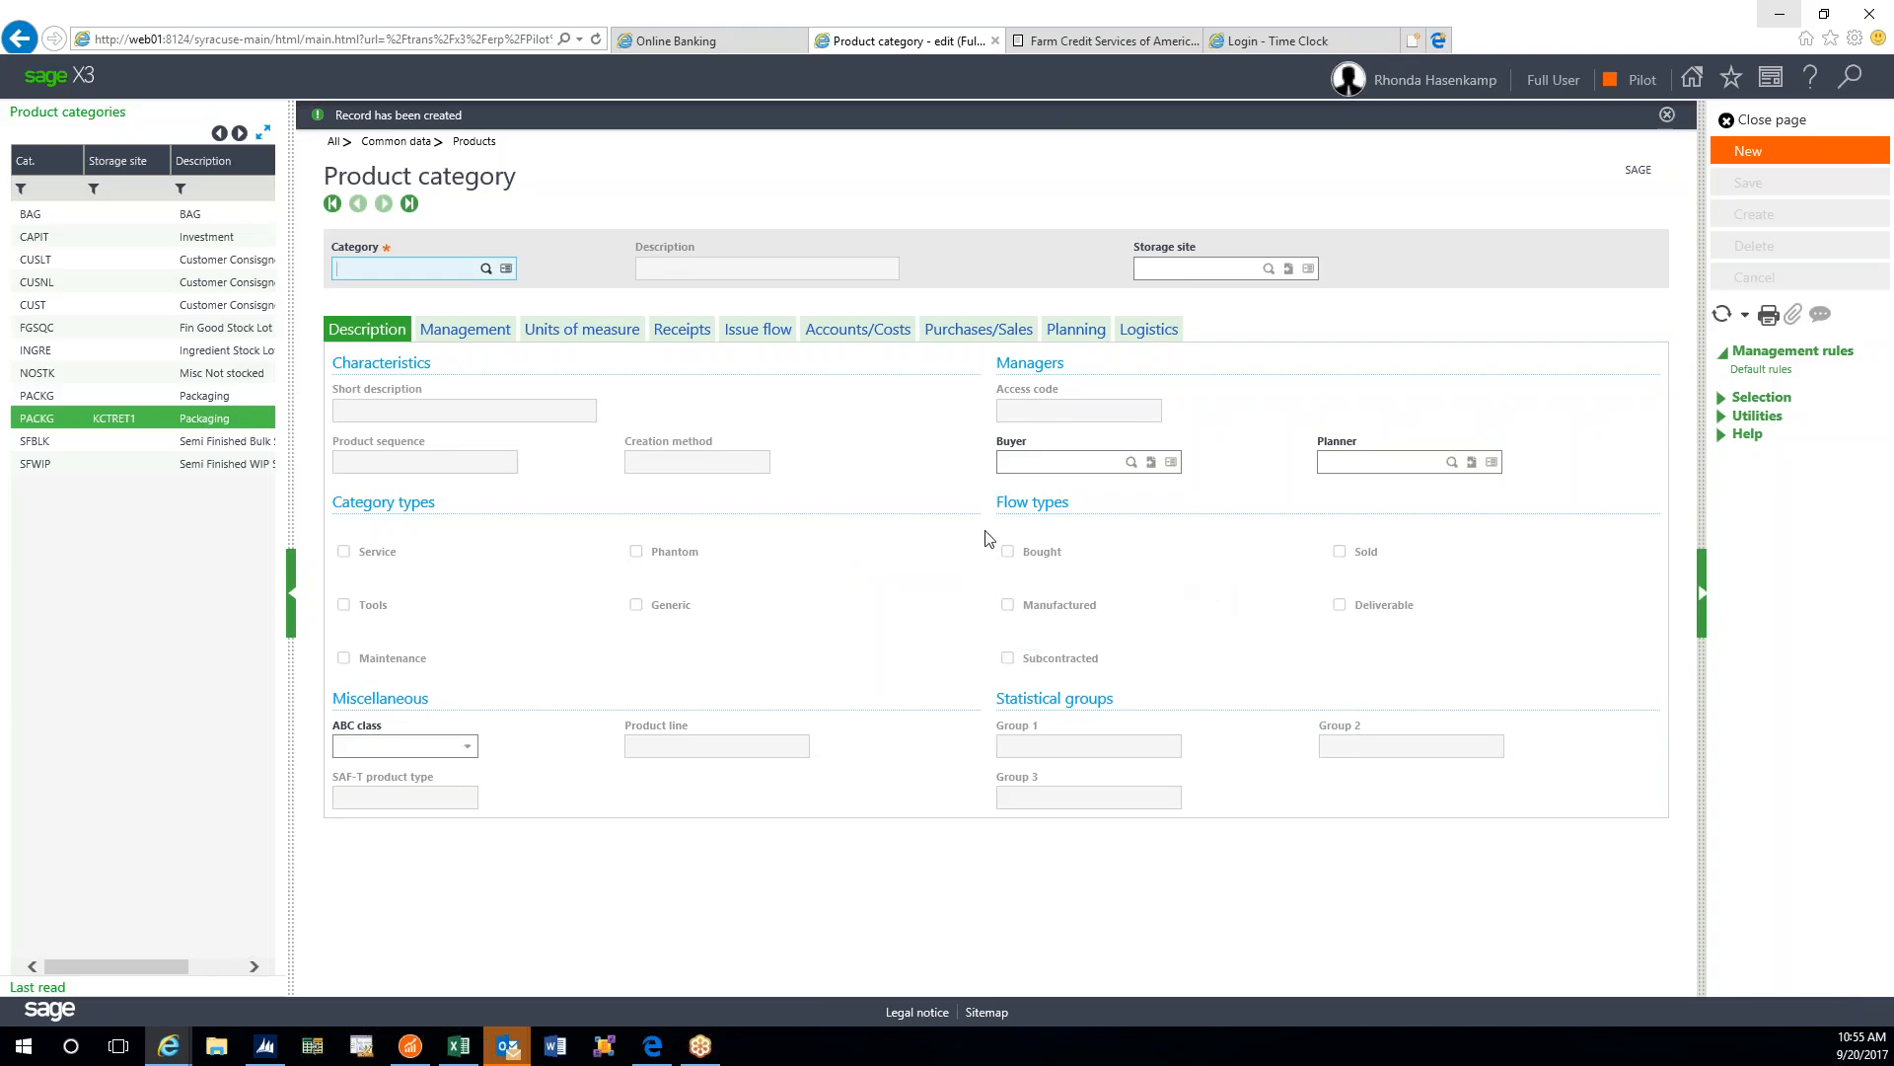
# - Refresh the product category list and reopen the PACKG Packaging category
pyautogui.click(1722, 316)
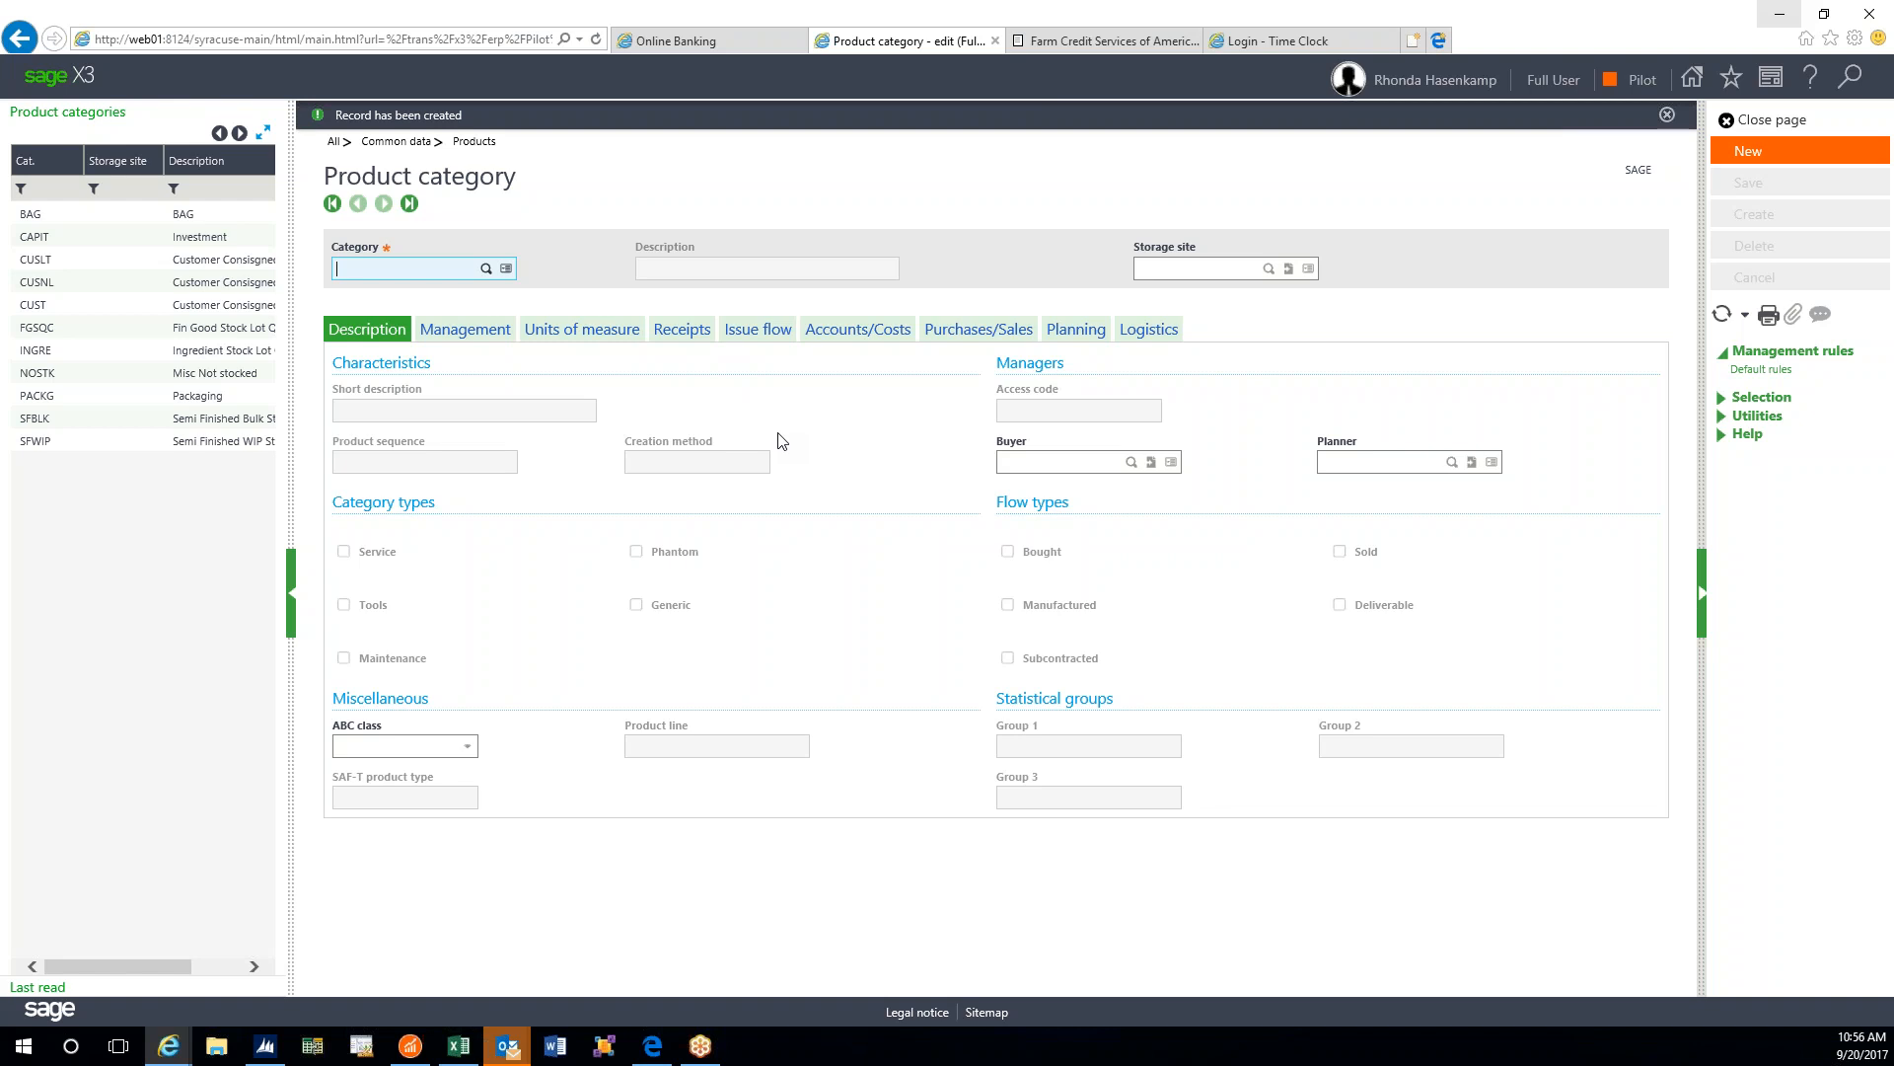
pyautogui.click(108, 406)
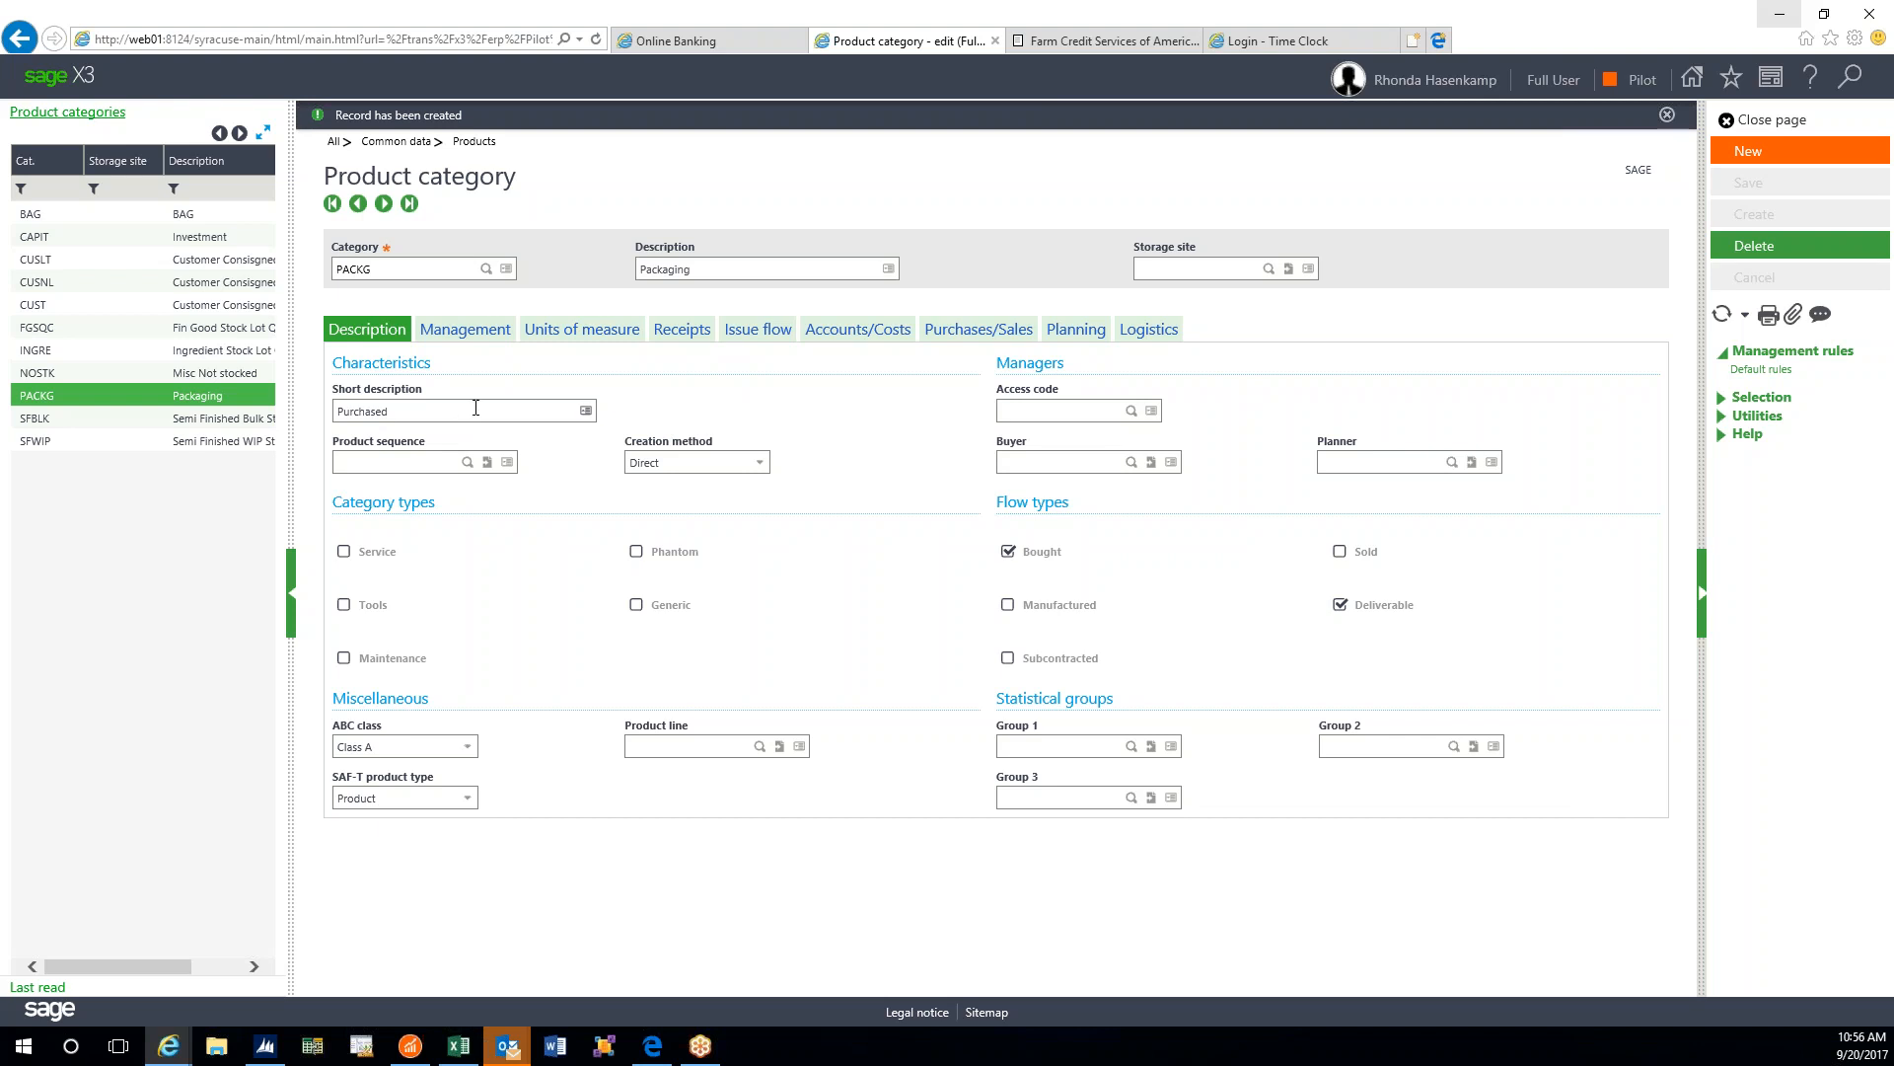
# - Leave the product sequence blank and change the short description from Purchased to Packaging
pyautogui.click(468, 461)
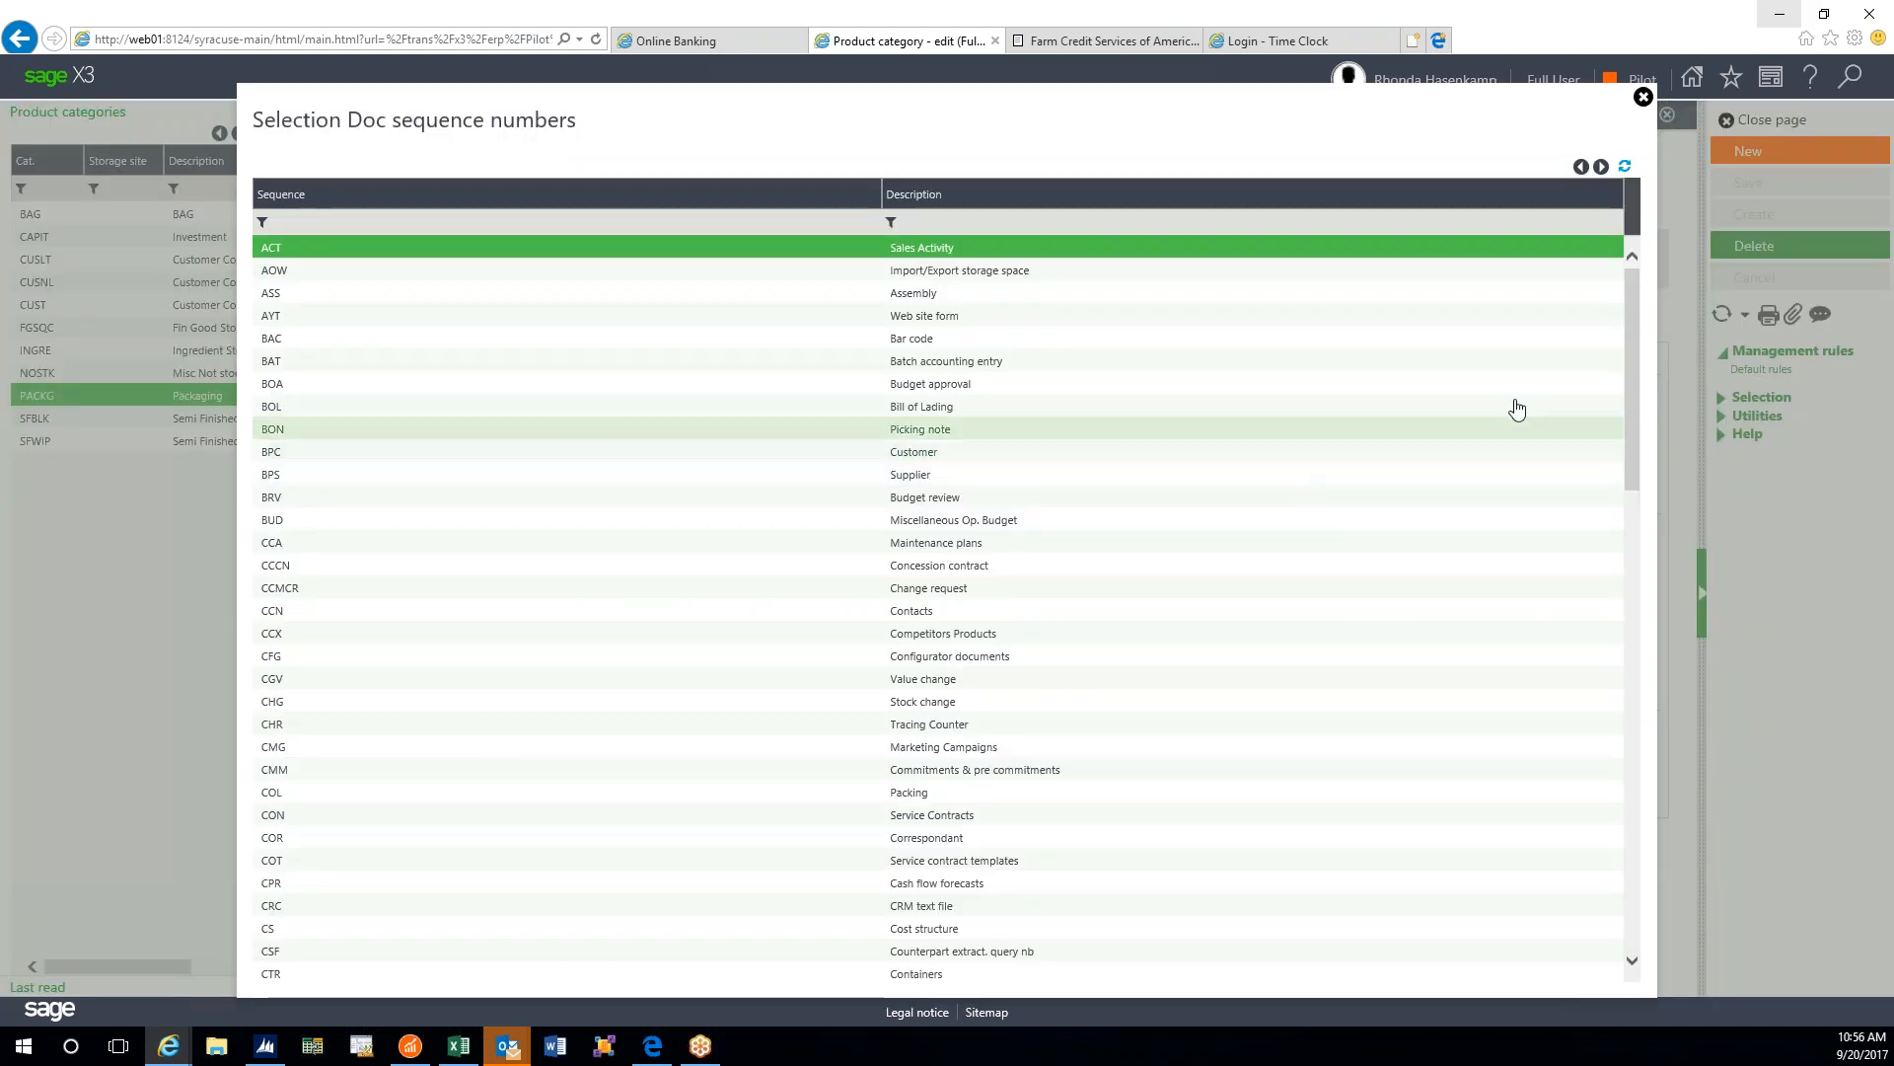
pyautogui.click(1642, 98)
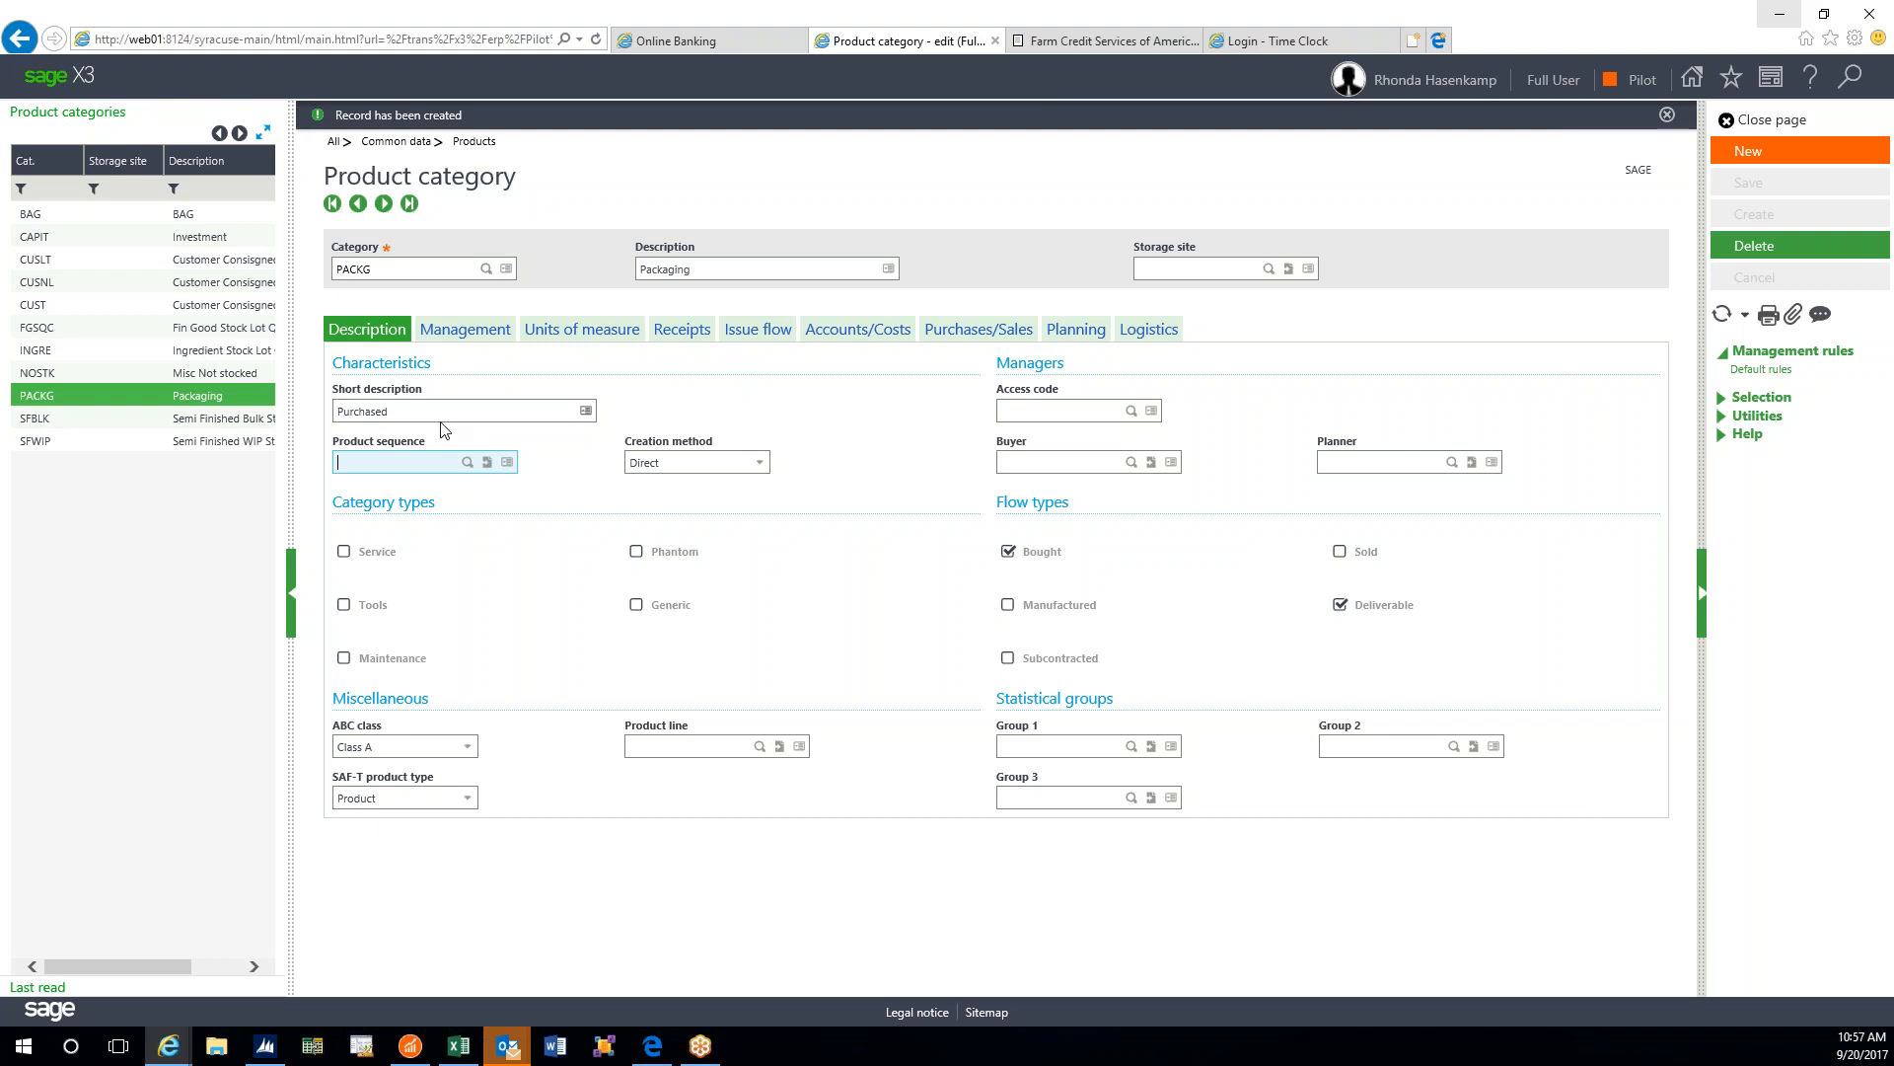
pyautogui.click(587, 411)
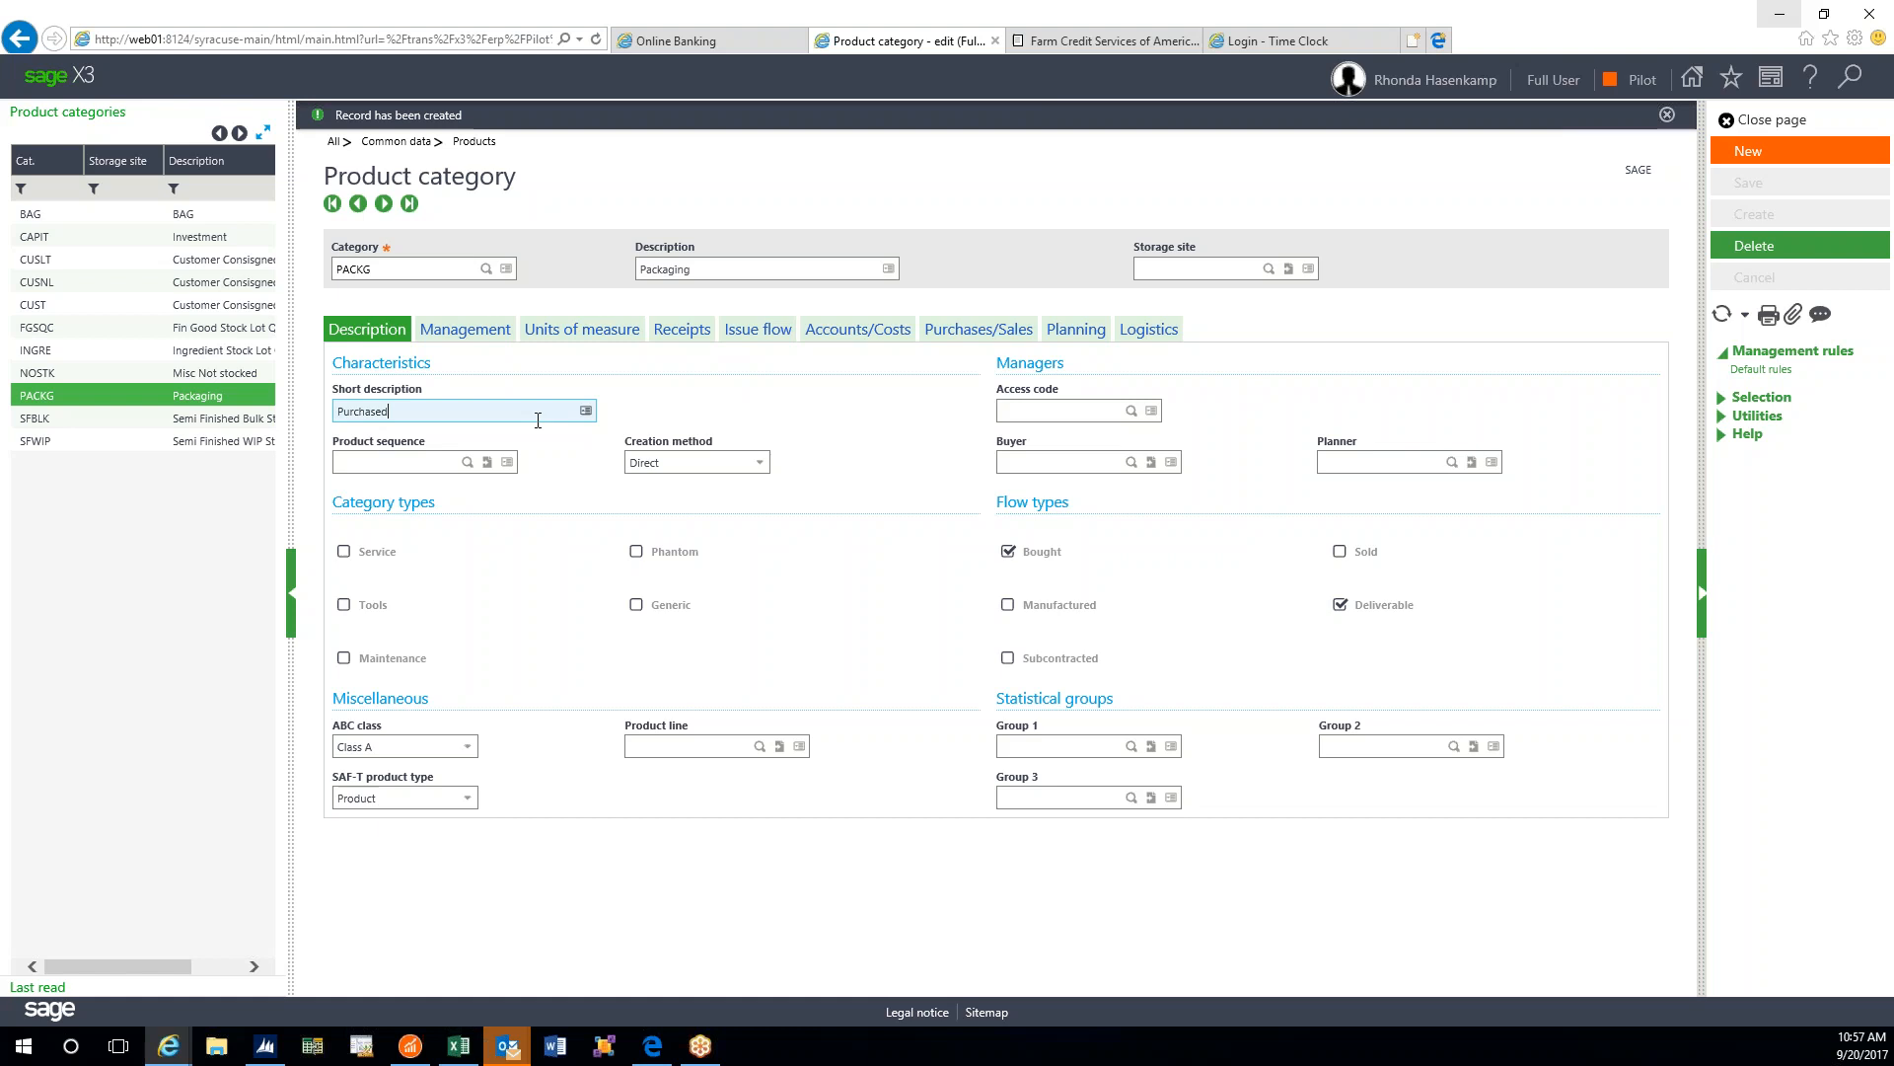
pyautogui.press('BackSpace')
pyautogui.press('BackSpace')
pyautogui.press('BackSpace')
pyautogui.press('BackSpace')
pyautogui.press('BackSpace')
pyautogui.press('BackSpace')
pyautogui.press('BackSpace')
pyautogui.press('BackSpace')
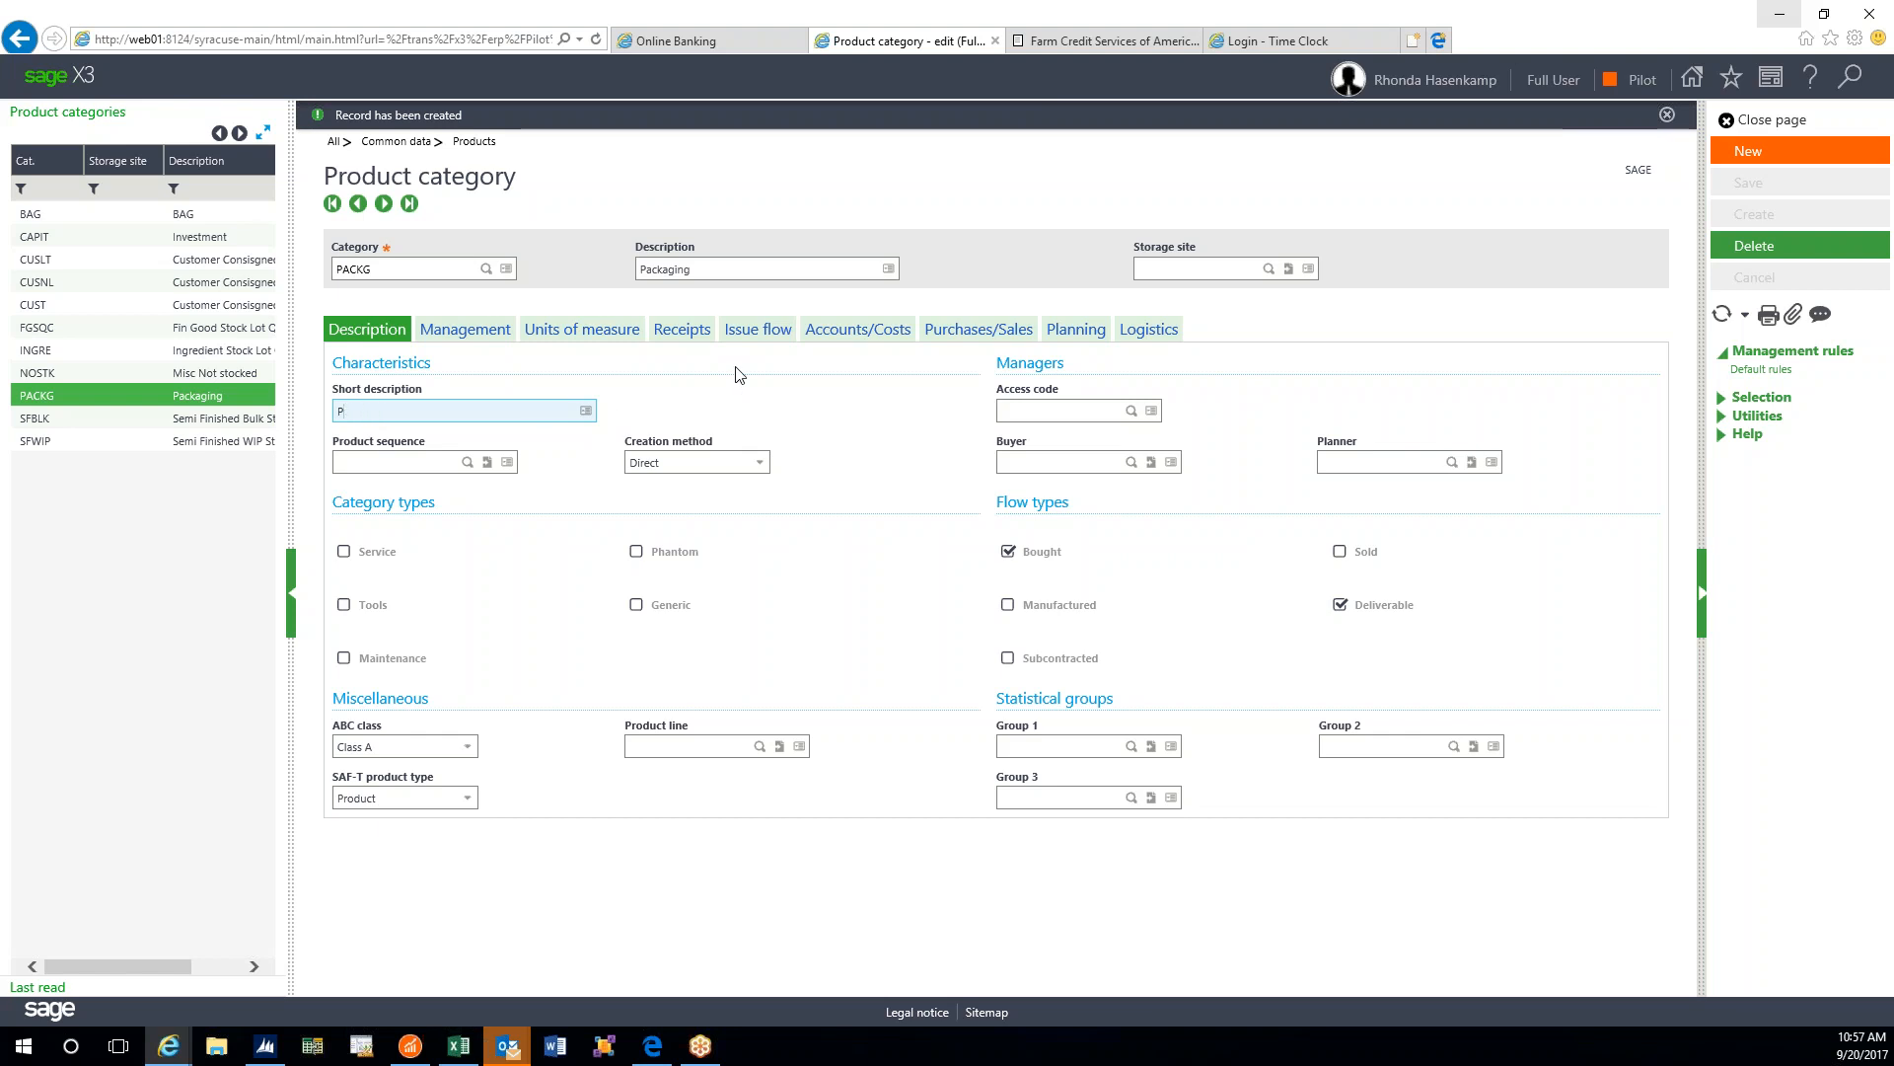
pyautogui.write('kg')
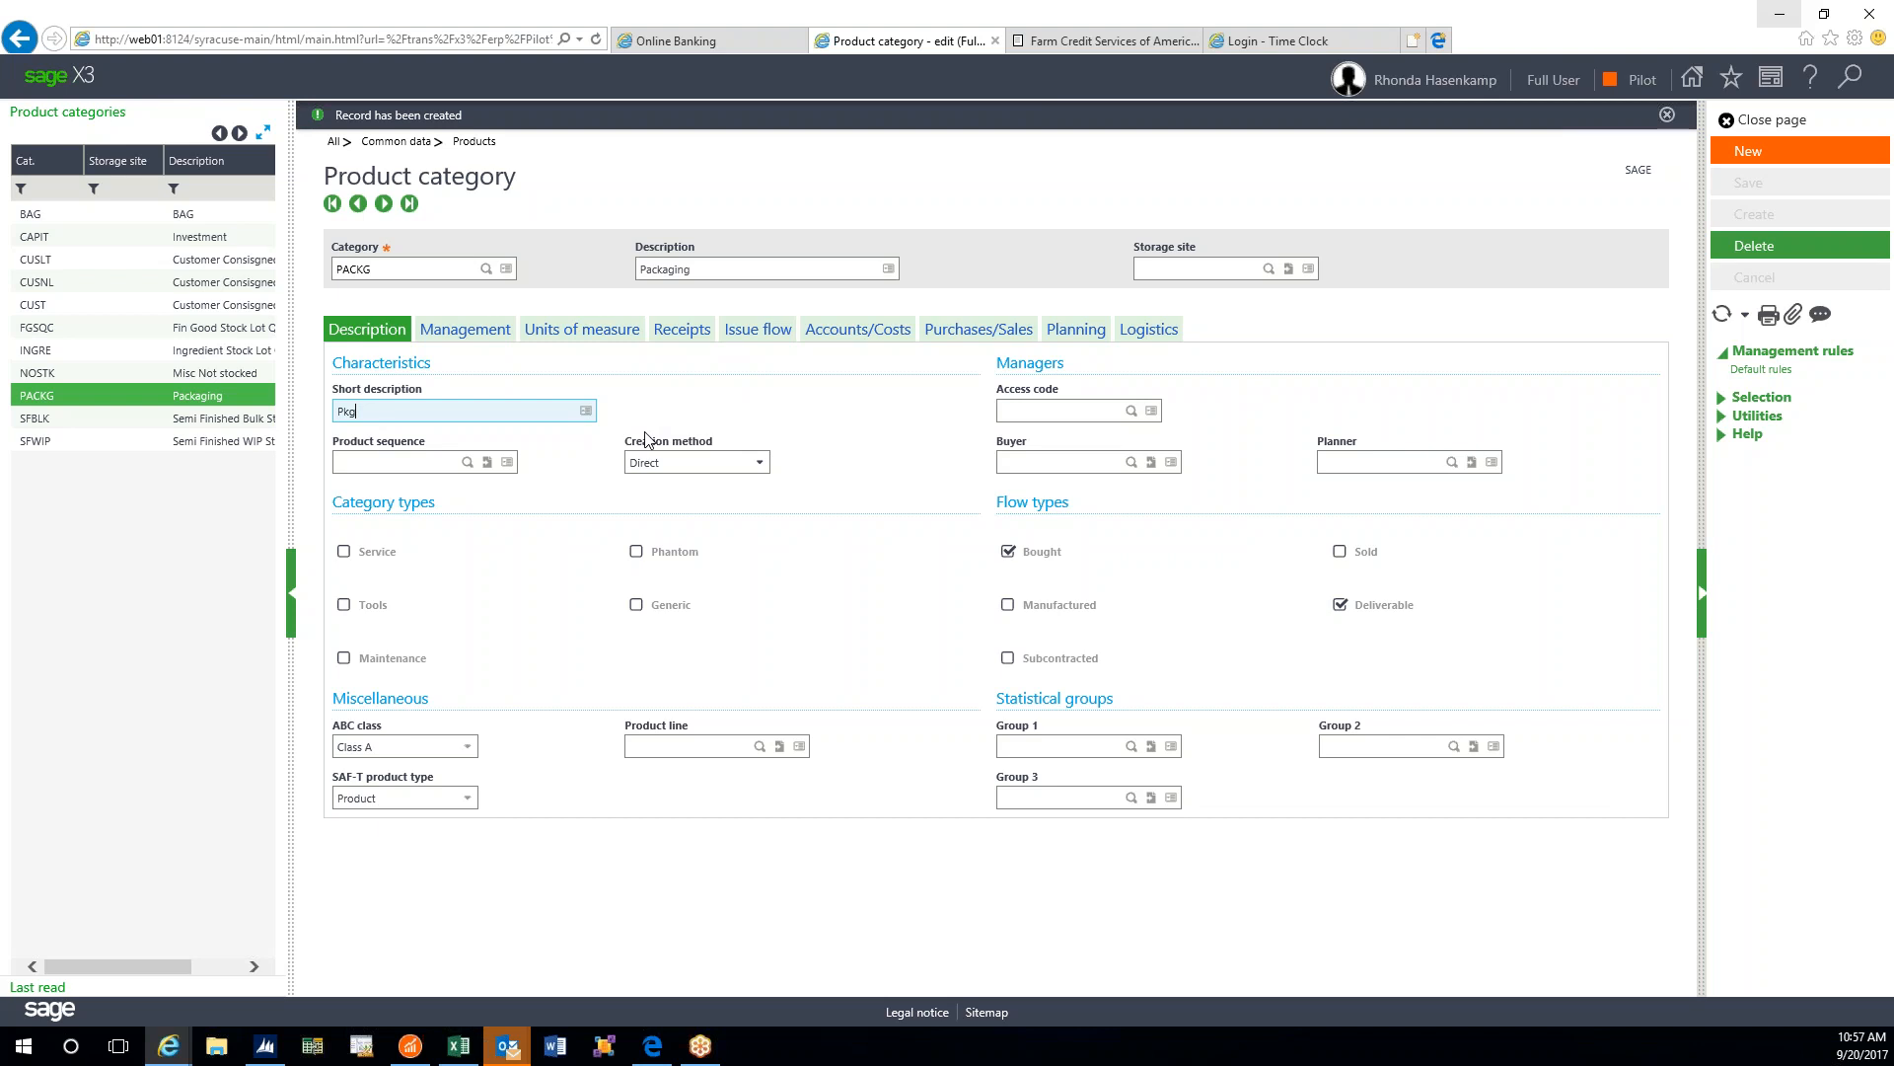
pyautogui.press('BackSpace')
pyautogui.press('BackSpace')
pyautogui.write('ackaging')
# - Check the Short description field's technical info, then save the PACKG record
pyautogui.hotkey('ctrl', 'F12')
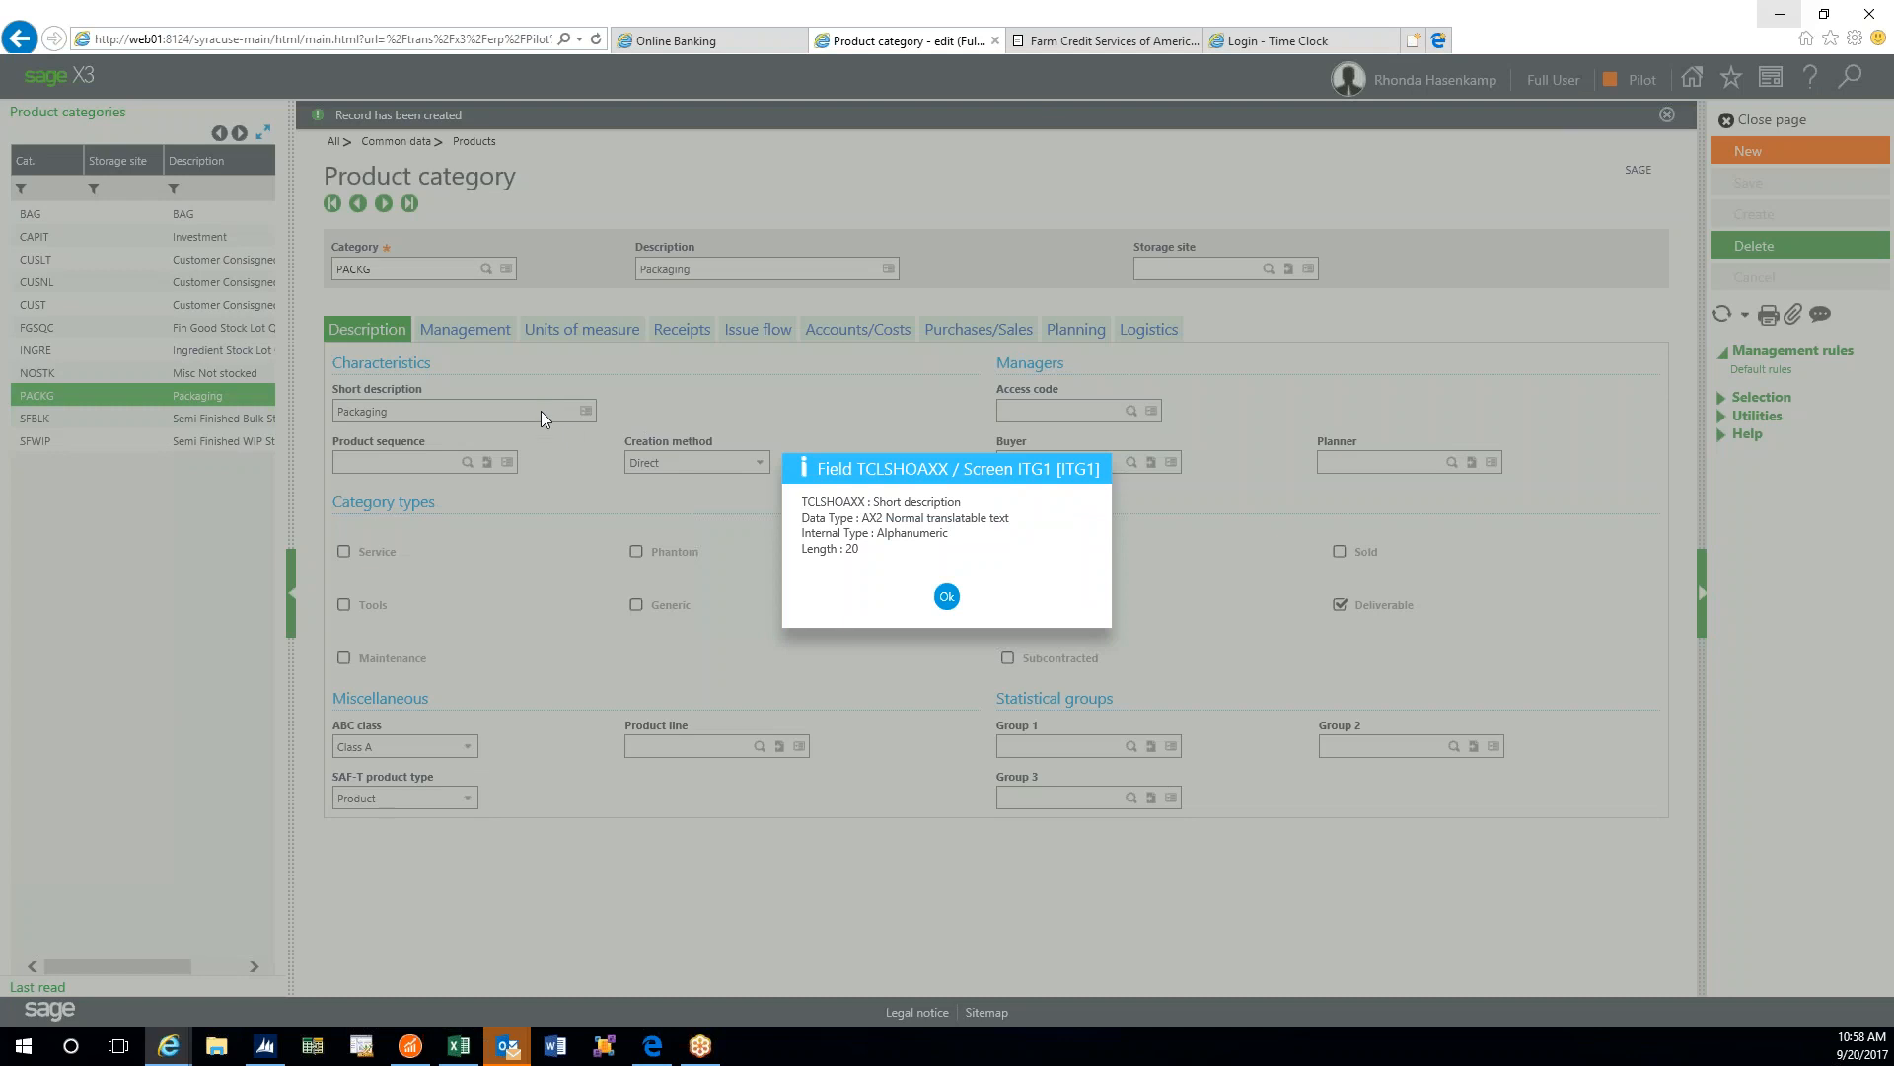
pyautogui.click(946, 596)
pyautogui.click(460, 413)
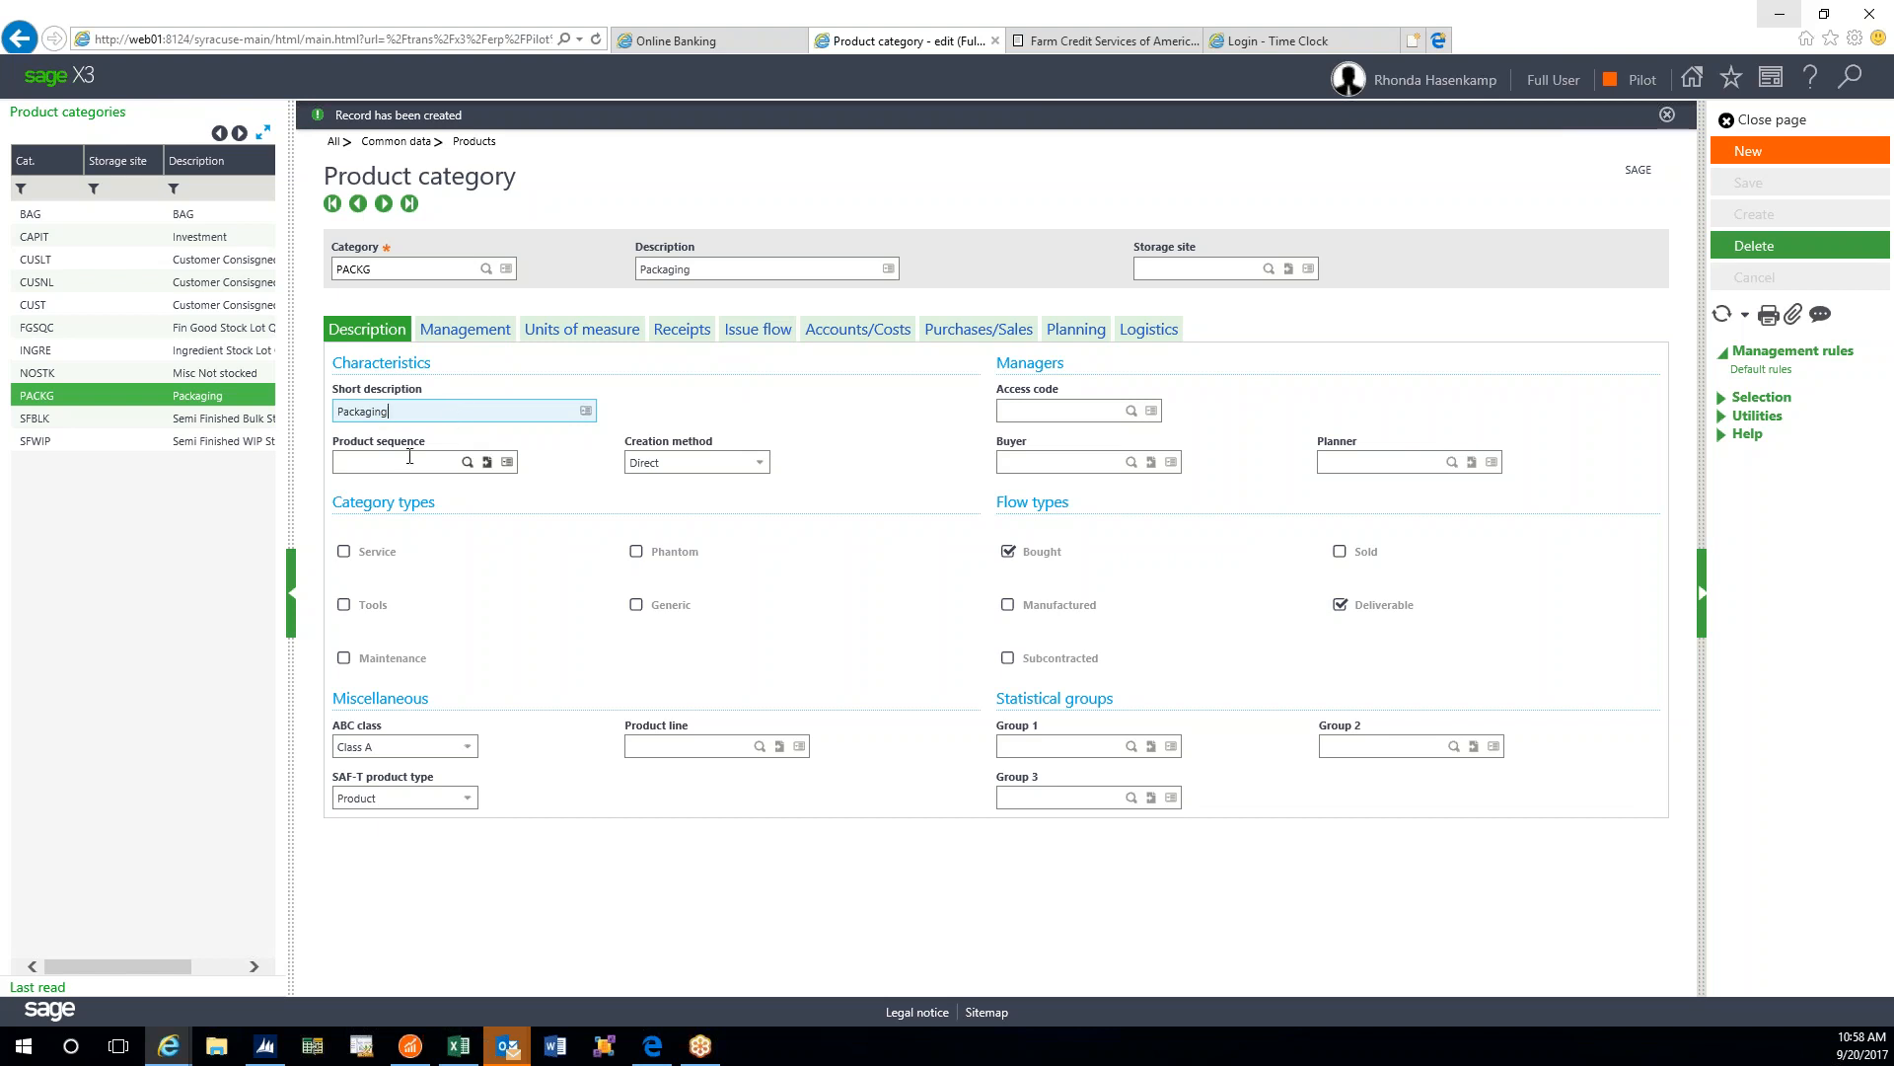
pyautogui.press('Tab')
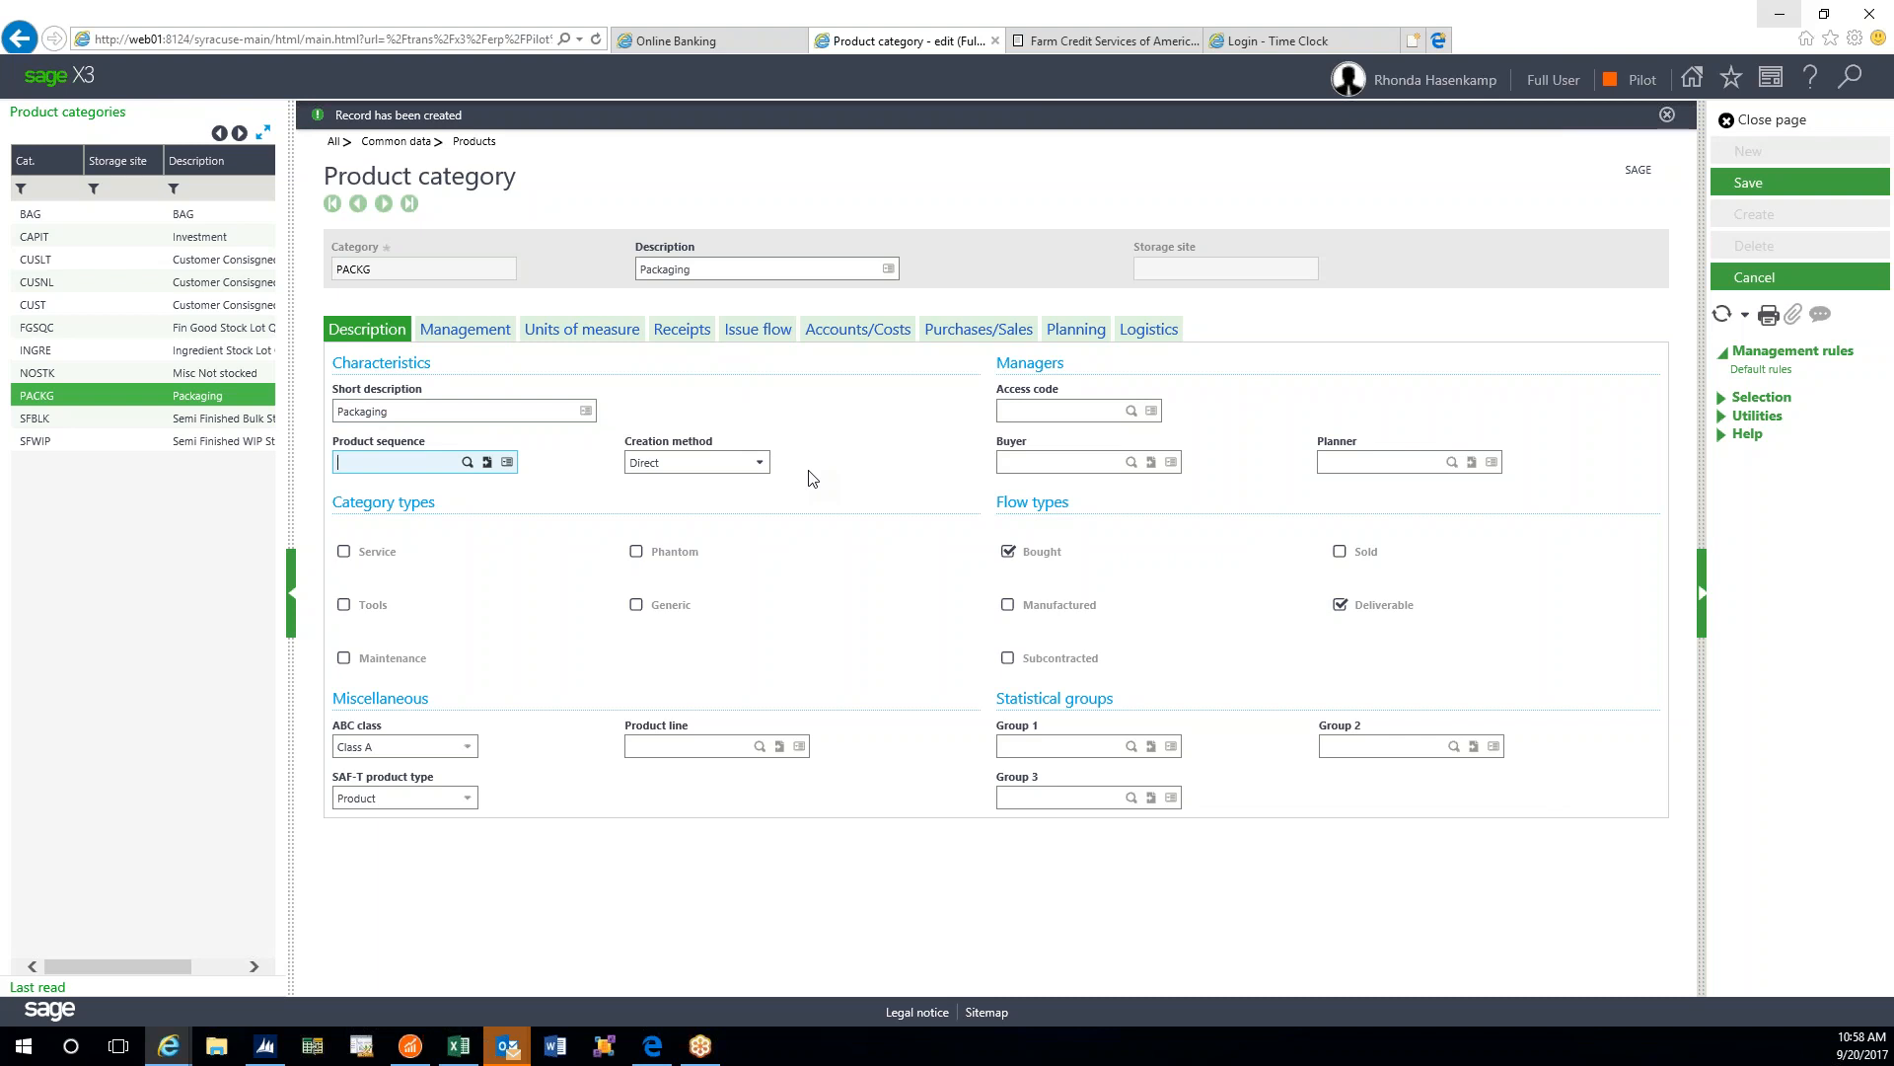
pyautogui.click(1762, 189)
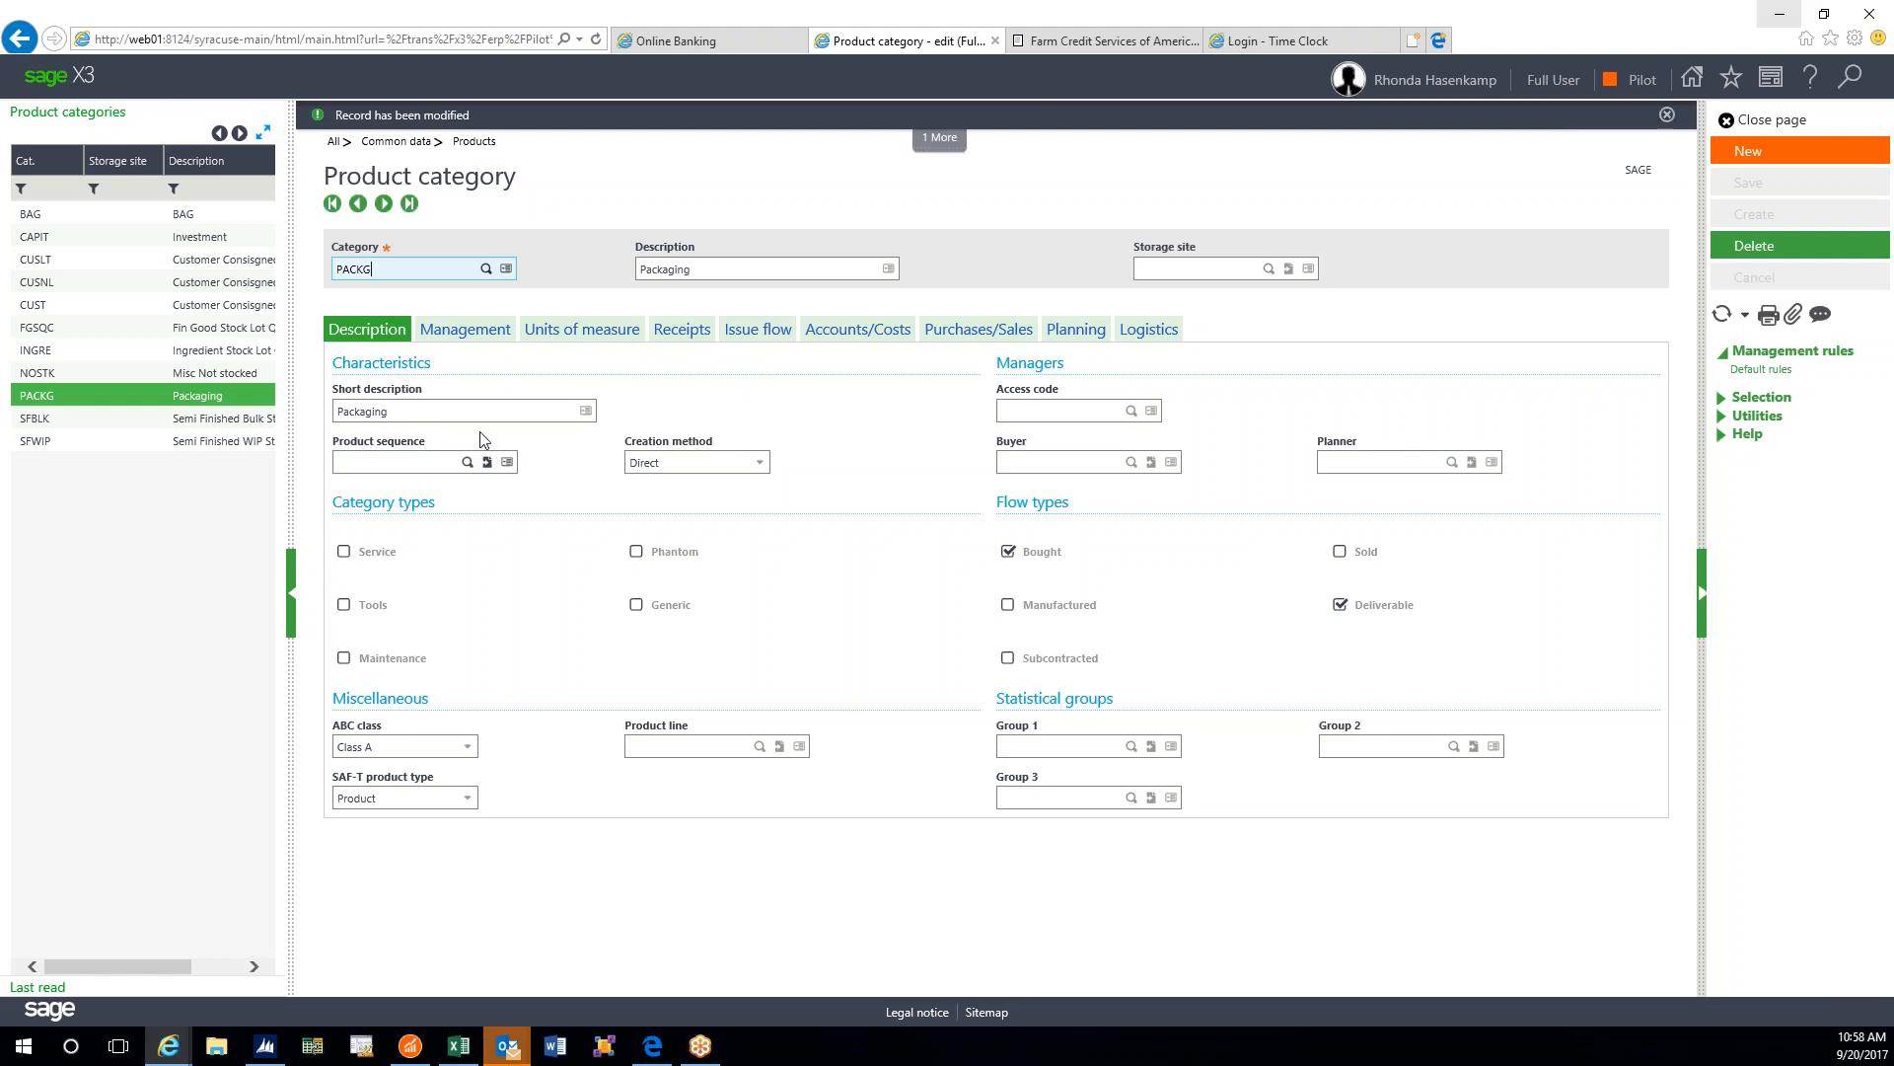
pyautogui.click(423, 402)
pyautogui.press('Tab')
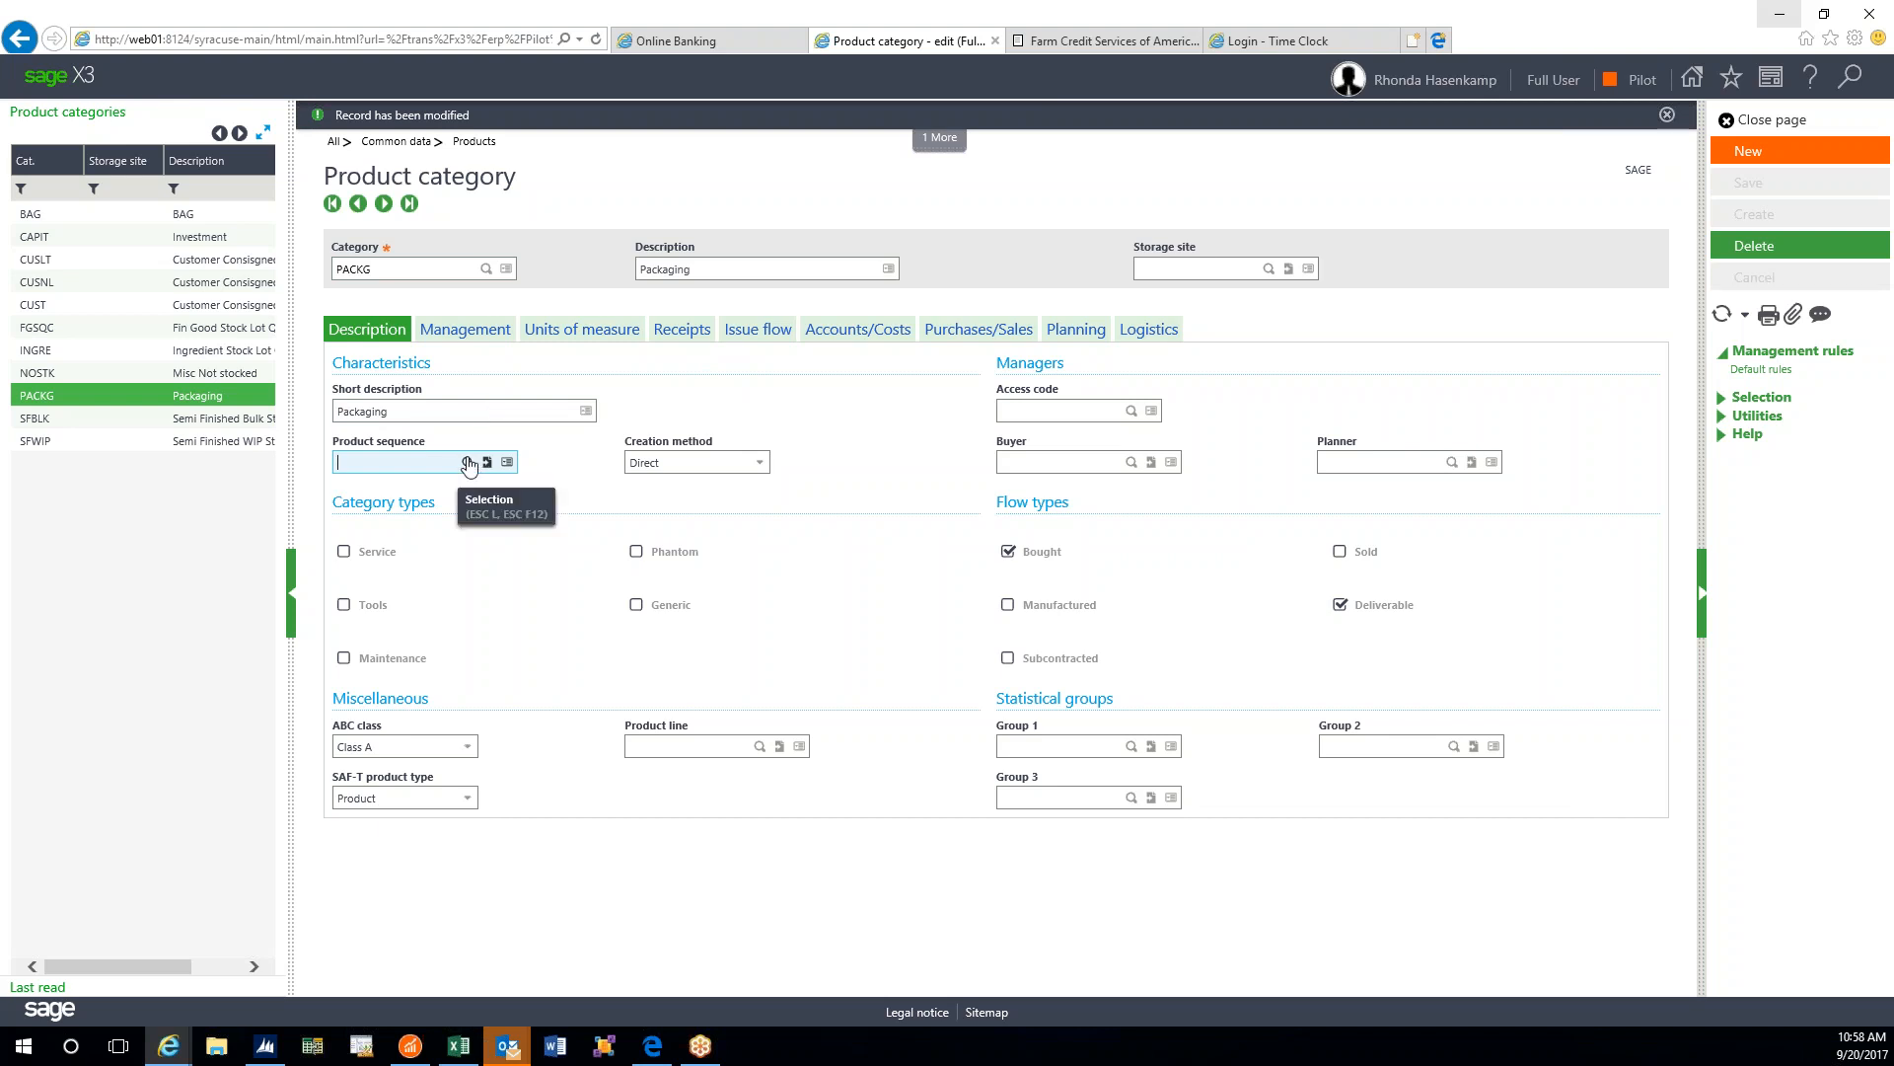
pyautogui.click(468, 464)
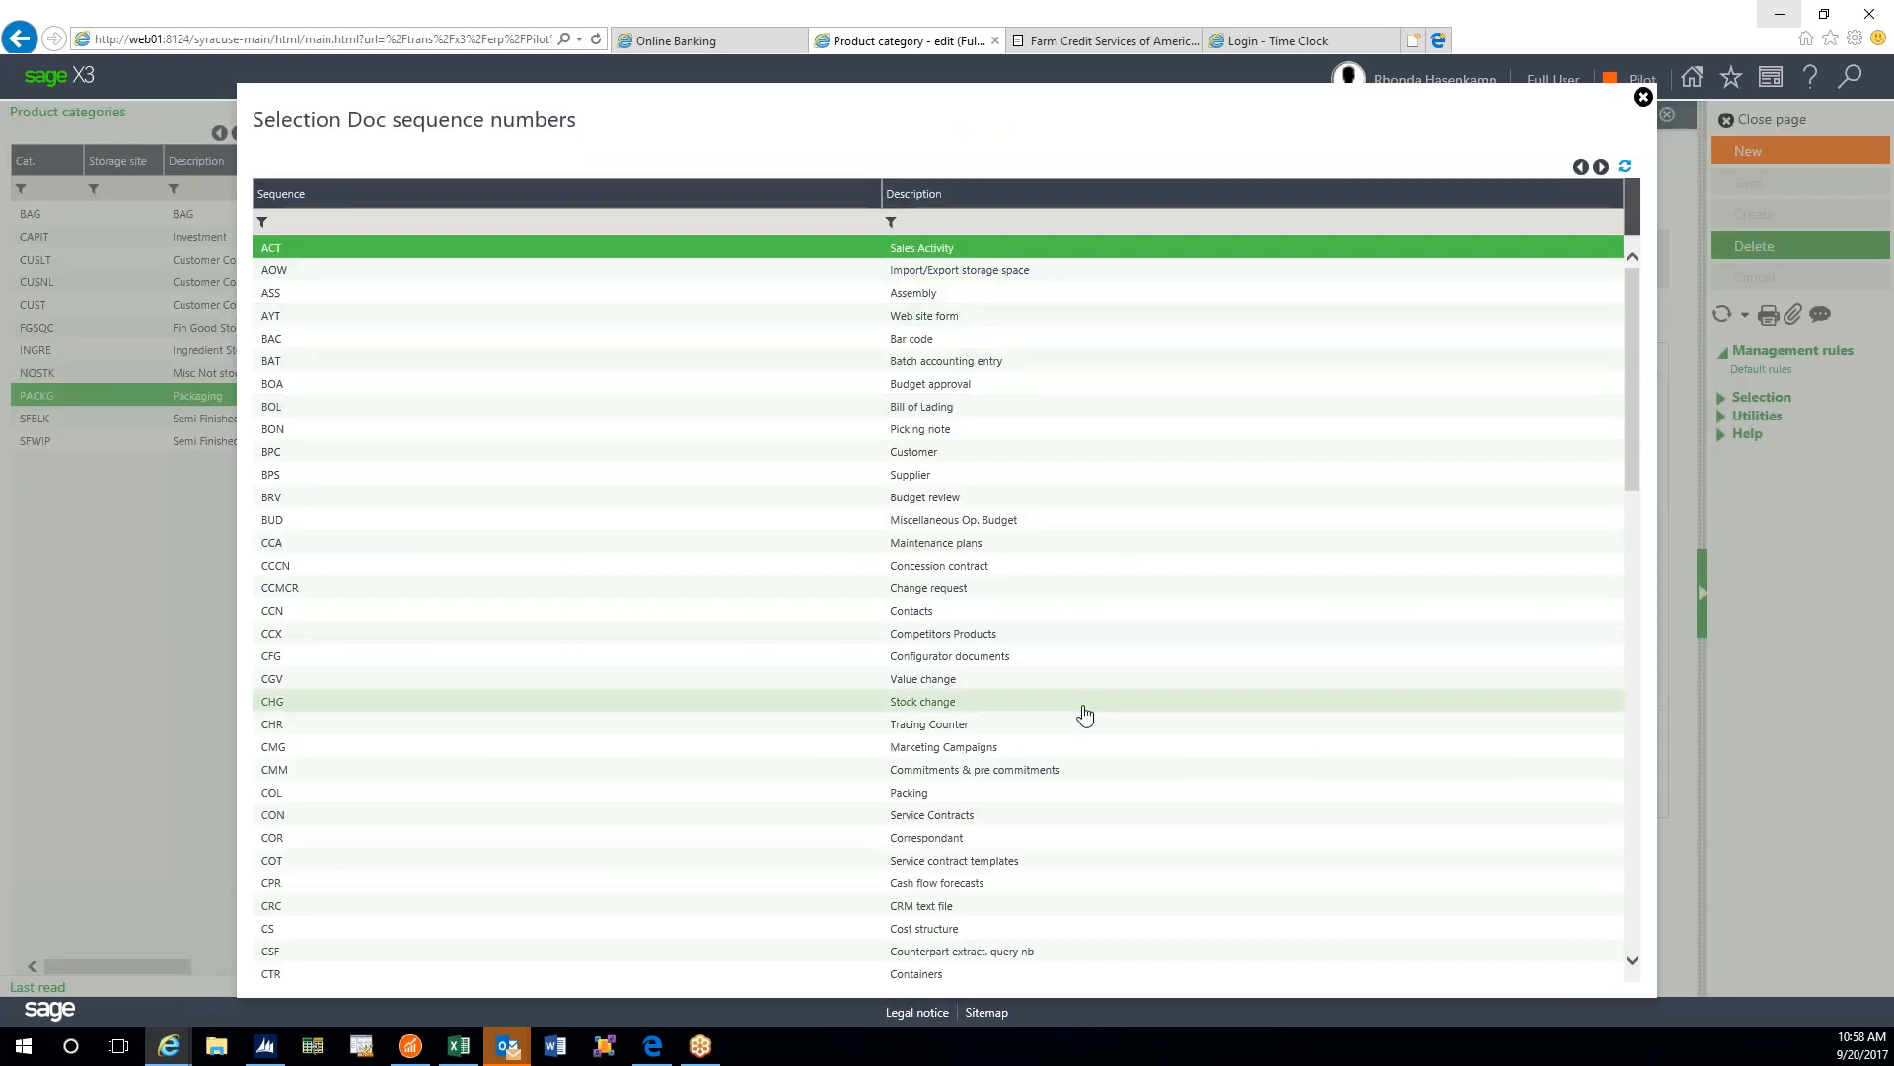
pyautogui.scroll(-3, 1192, 698)
pyautogui.scroll(-15, 1192, 697)
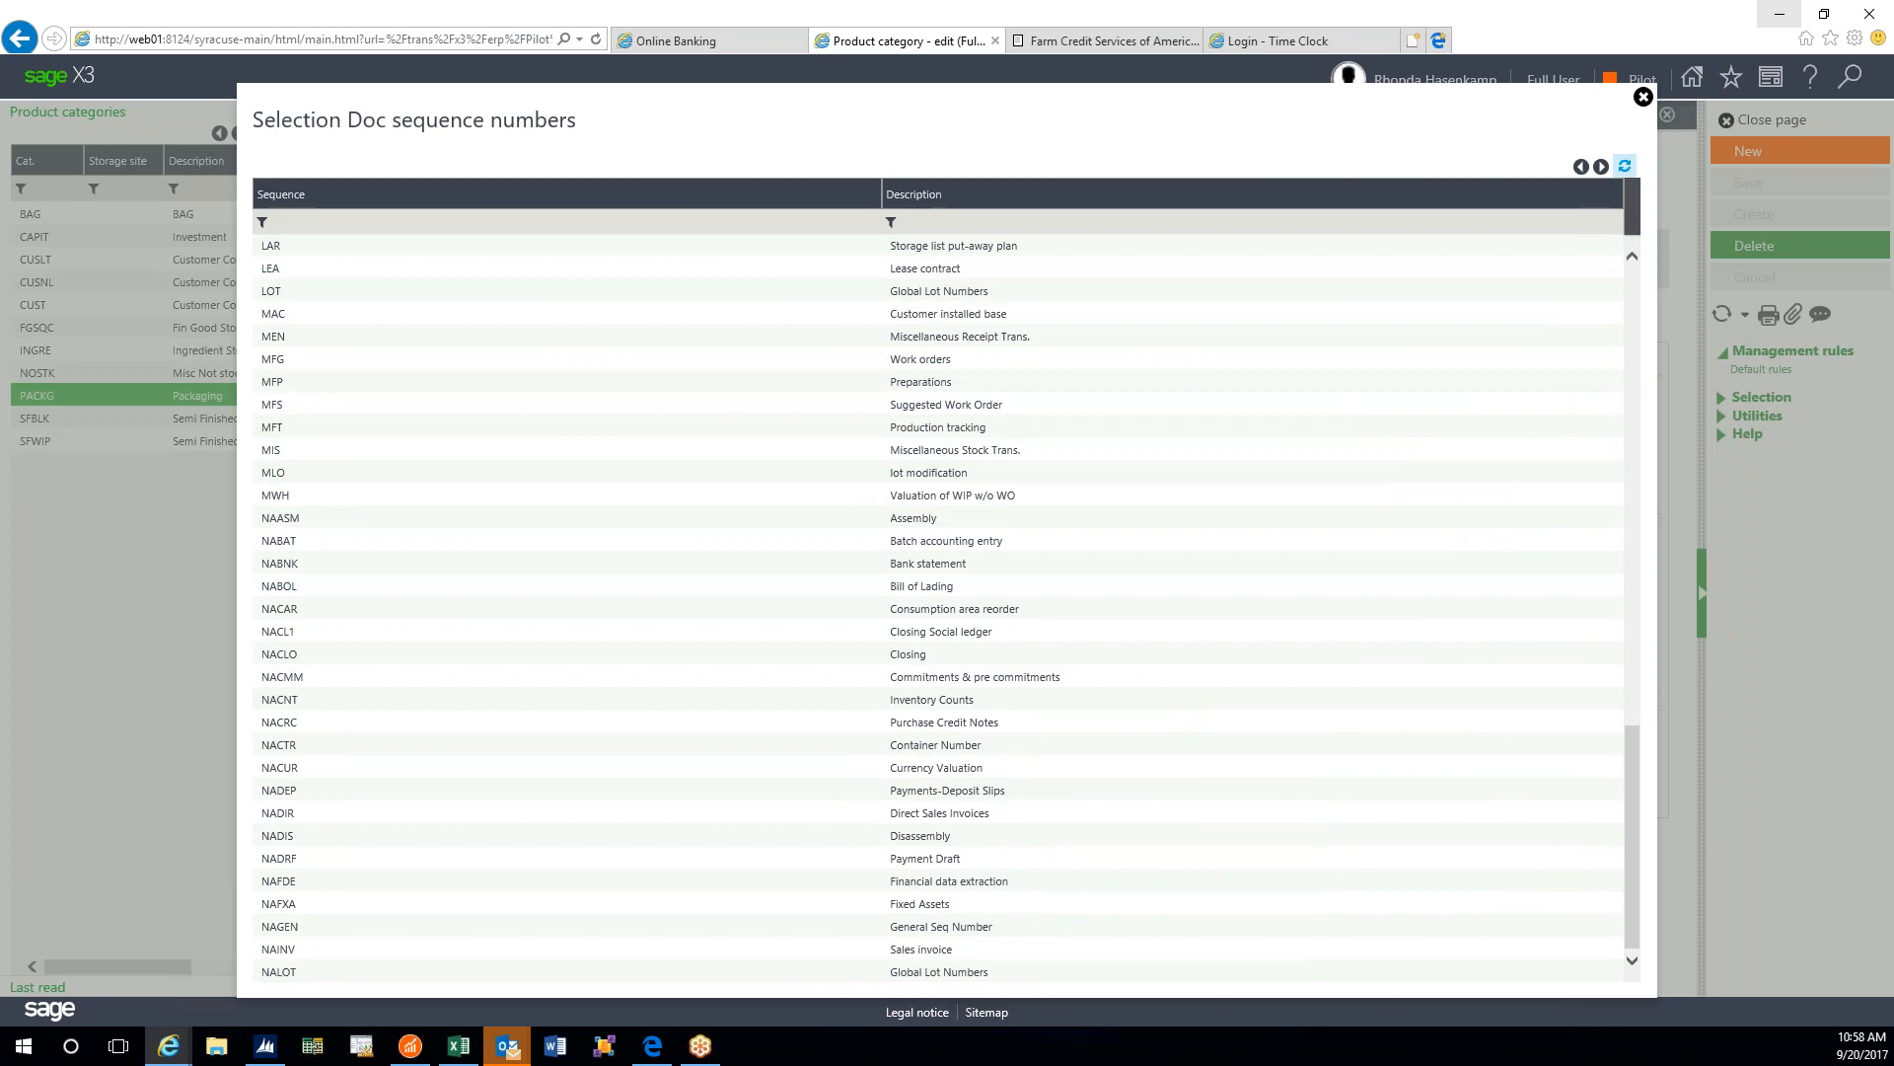
pyautogui.click(1643, 97)
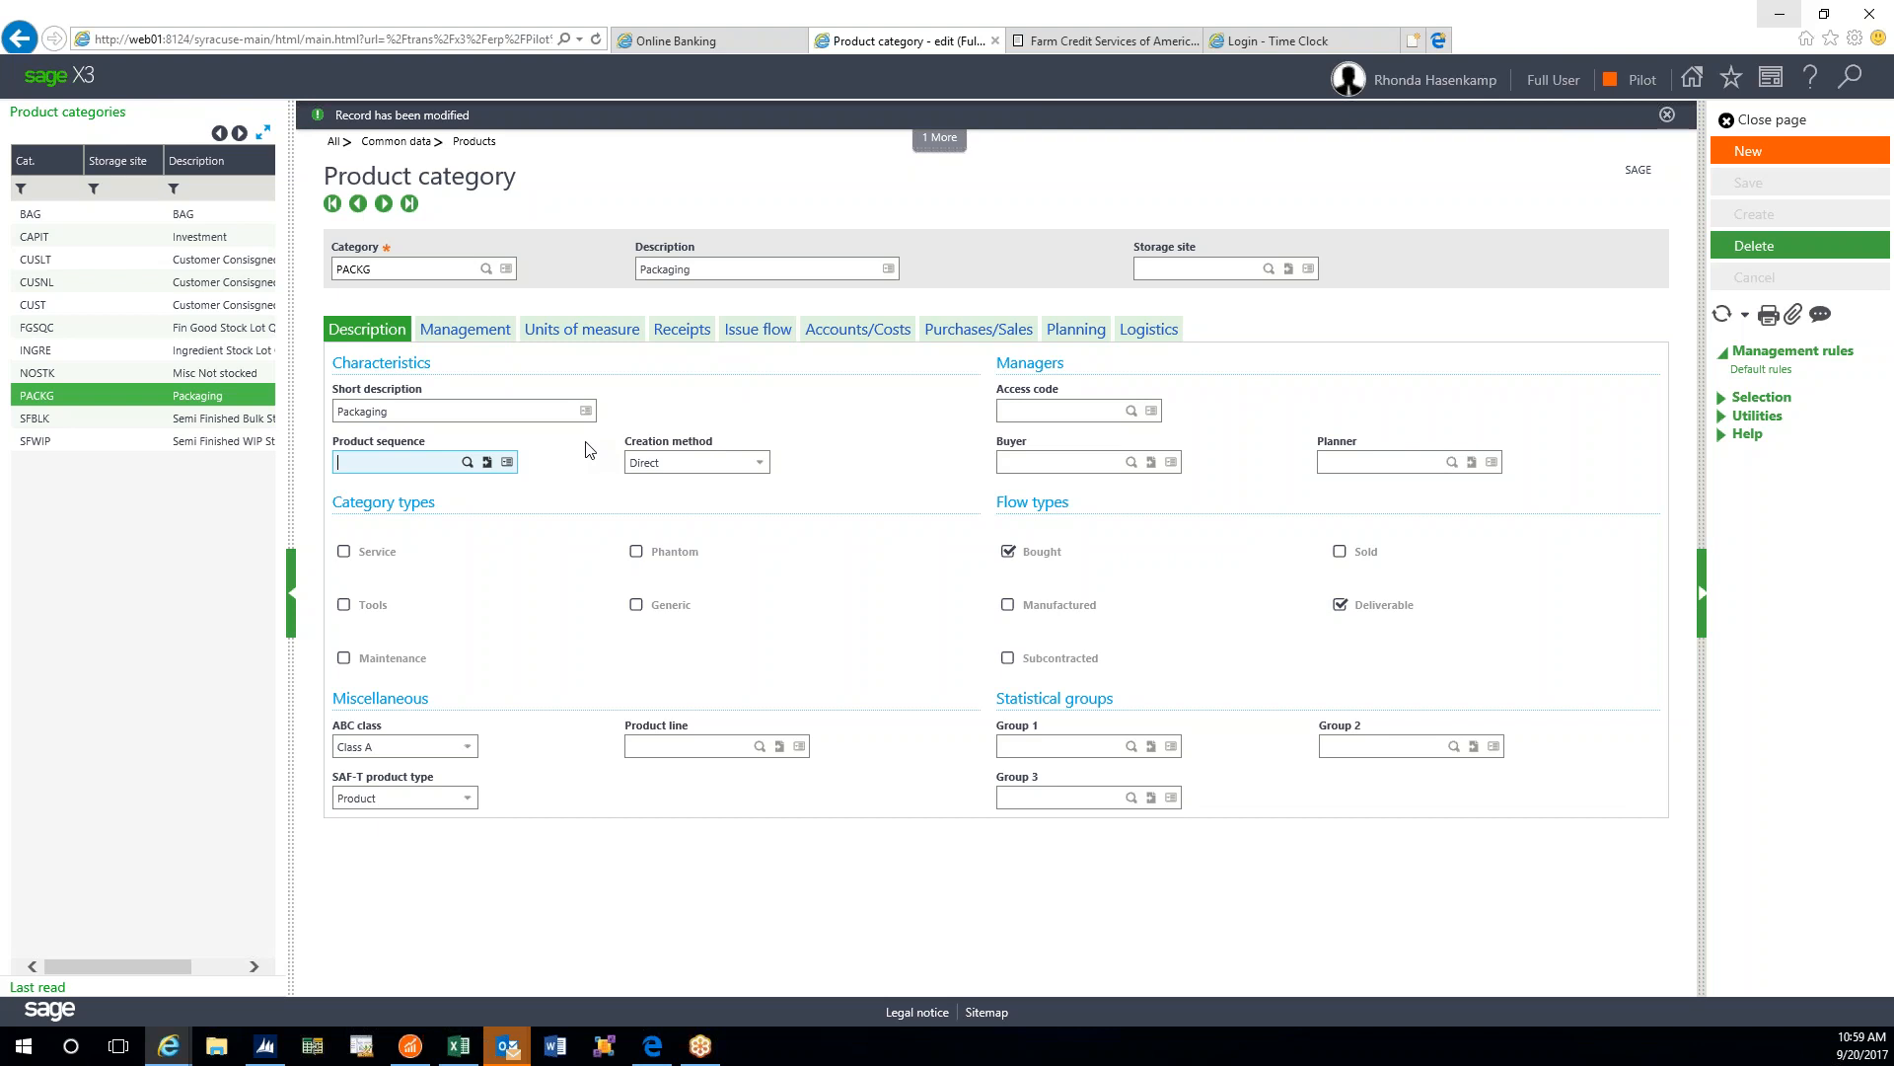
pyautogui.press('Tab')
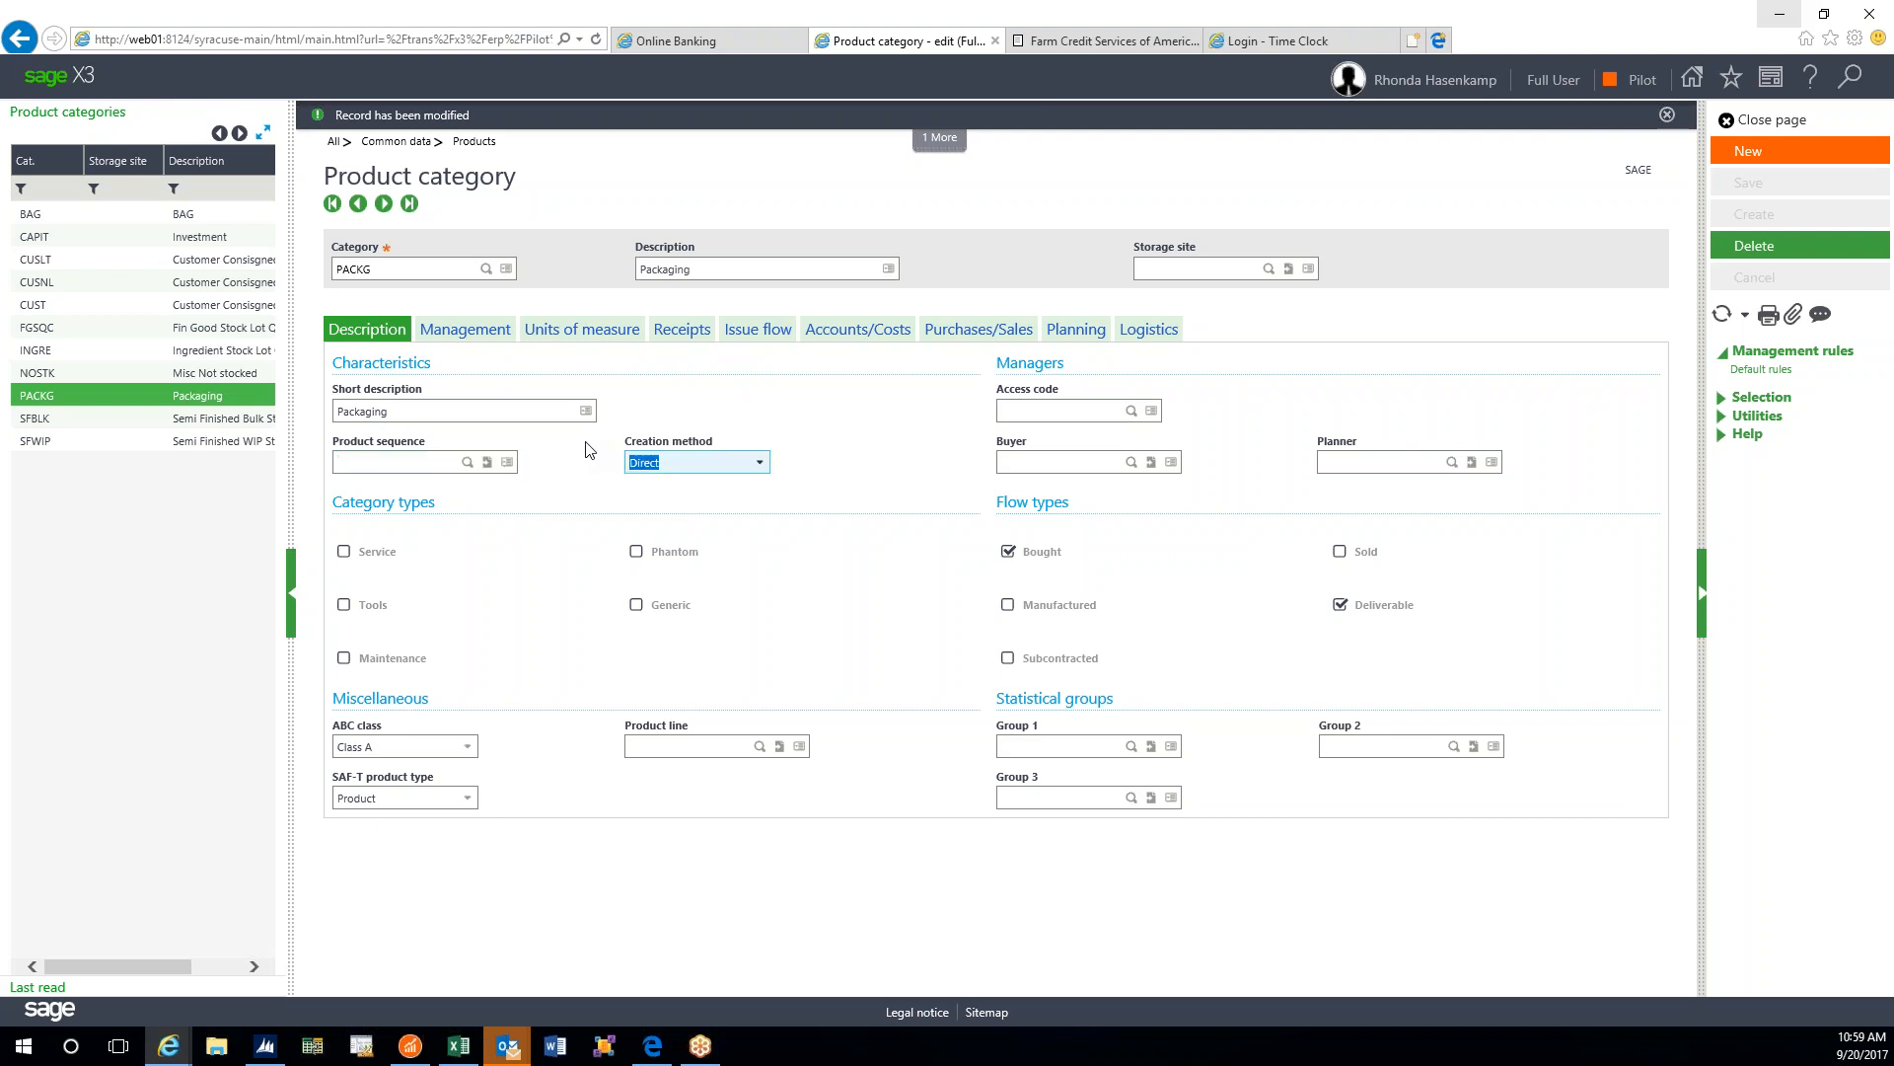
pyautogui.click(760, 463)
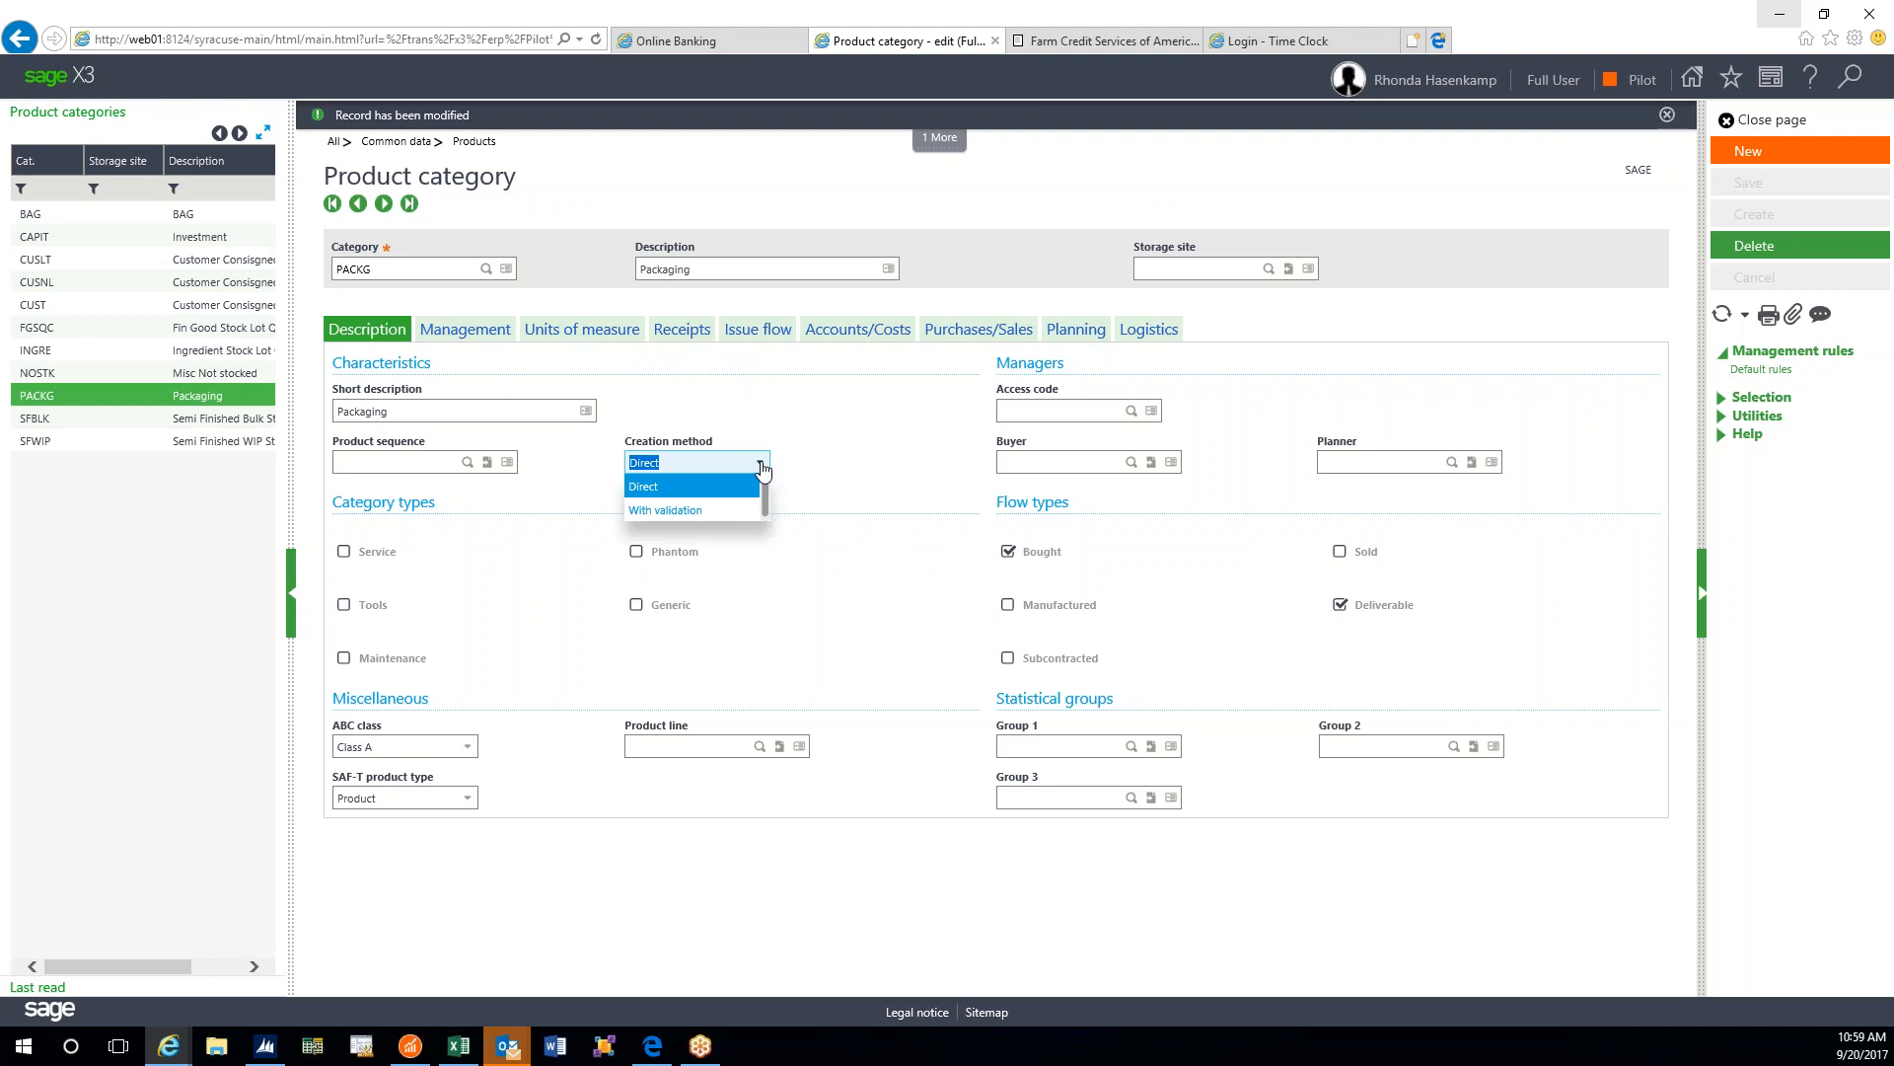
pyautogui.click(763, 470)
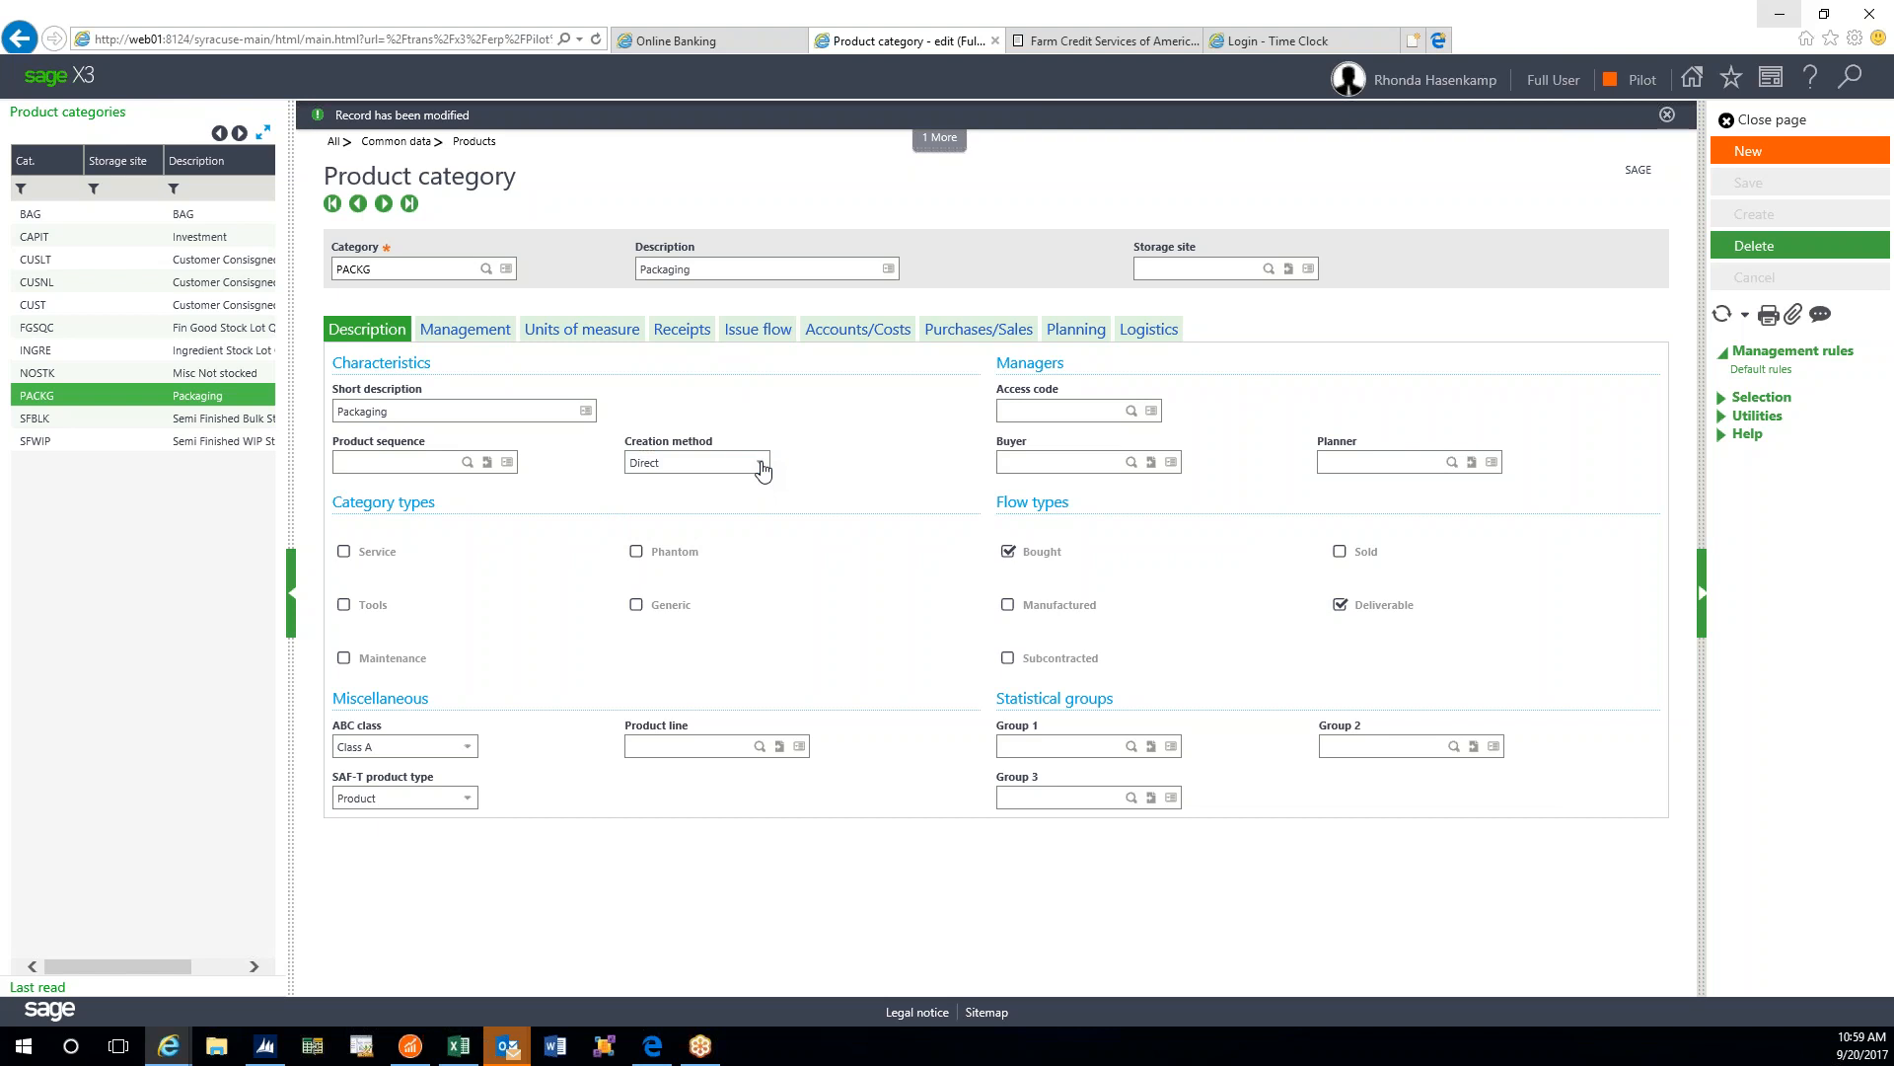
pyautogui.press('Tab')
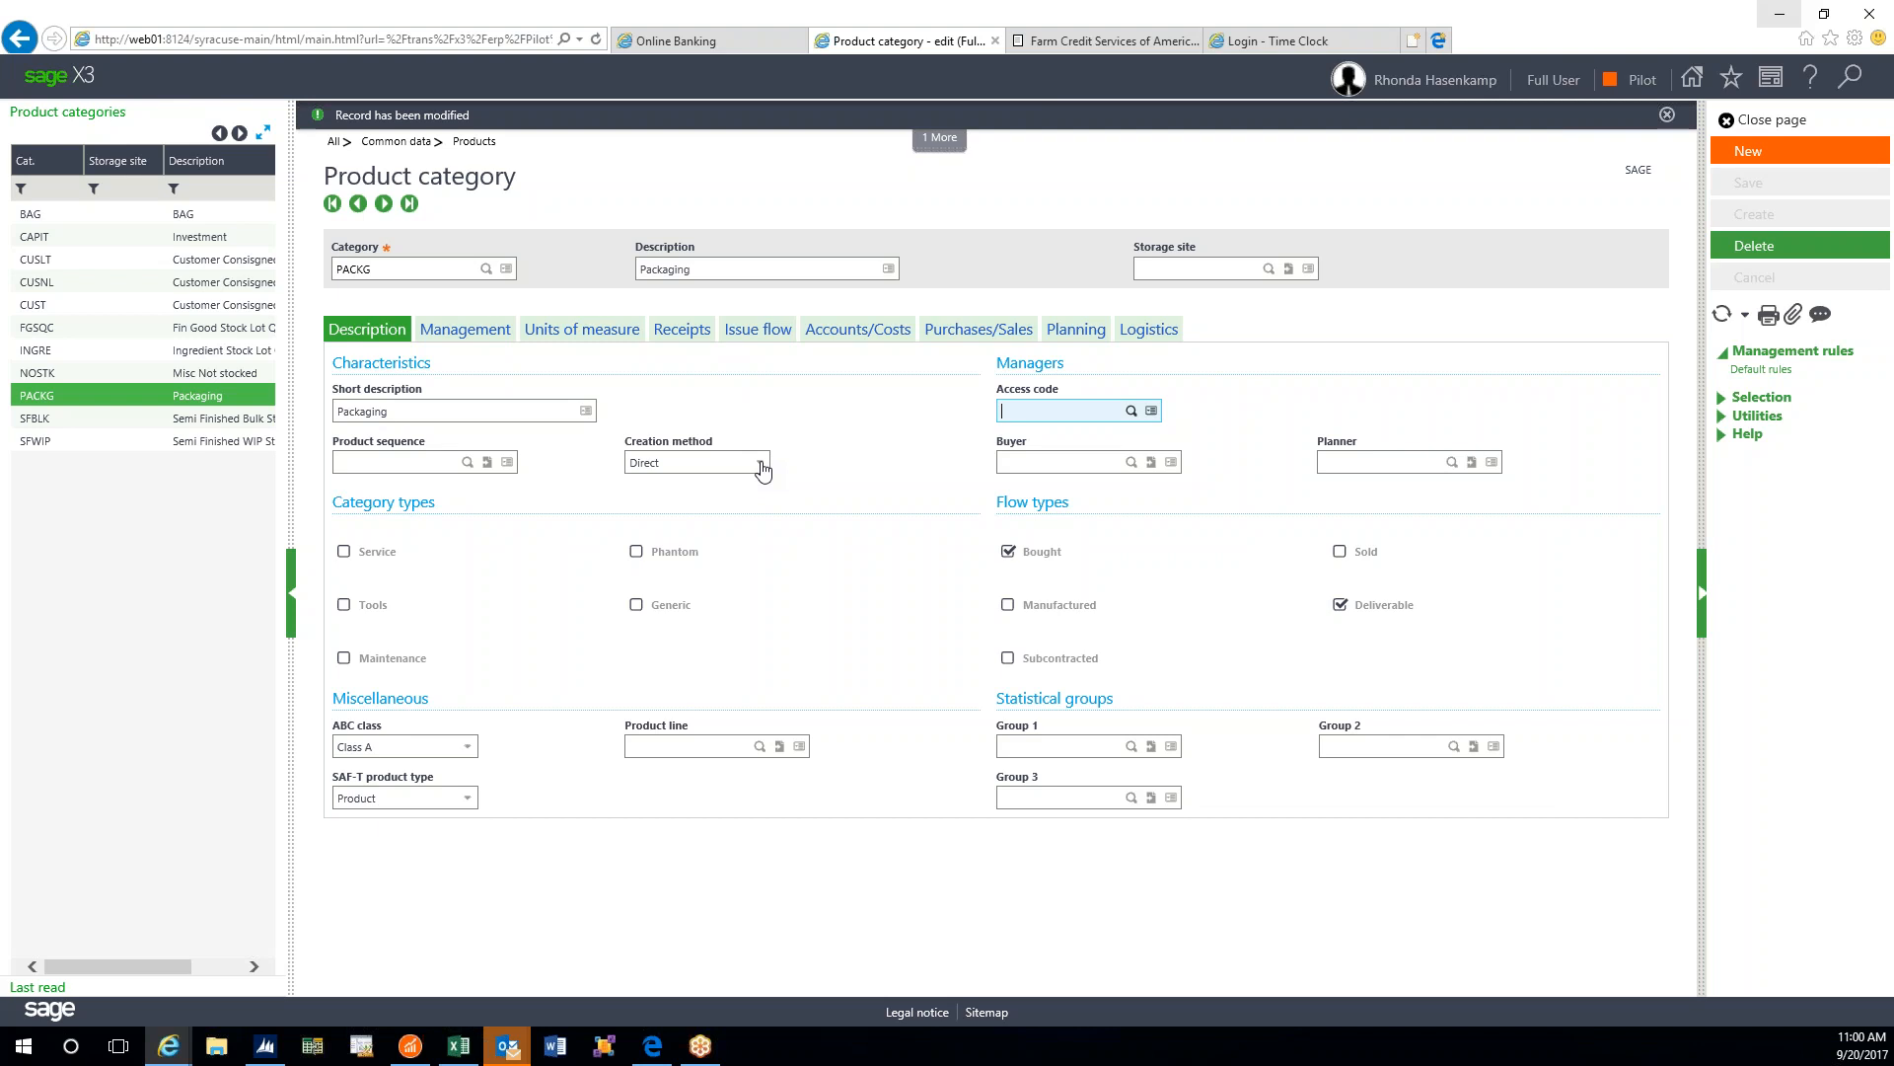
pyautogui.press('Tab')
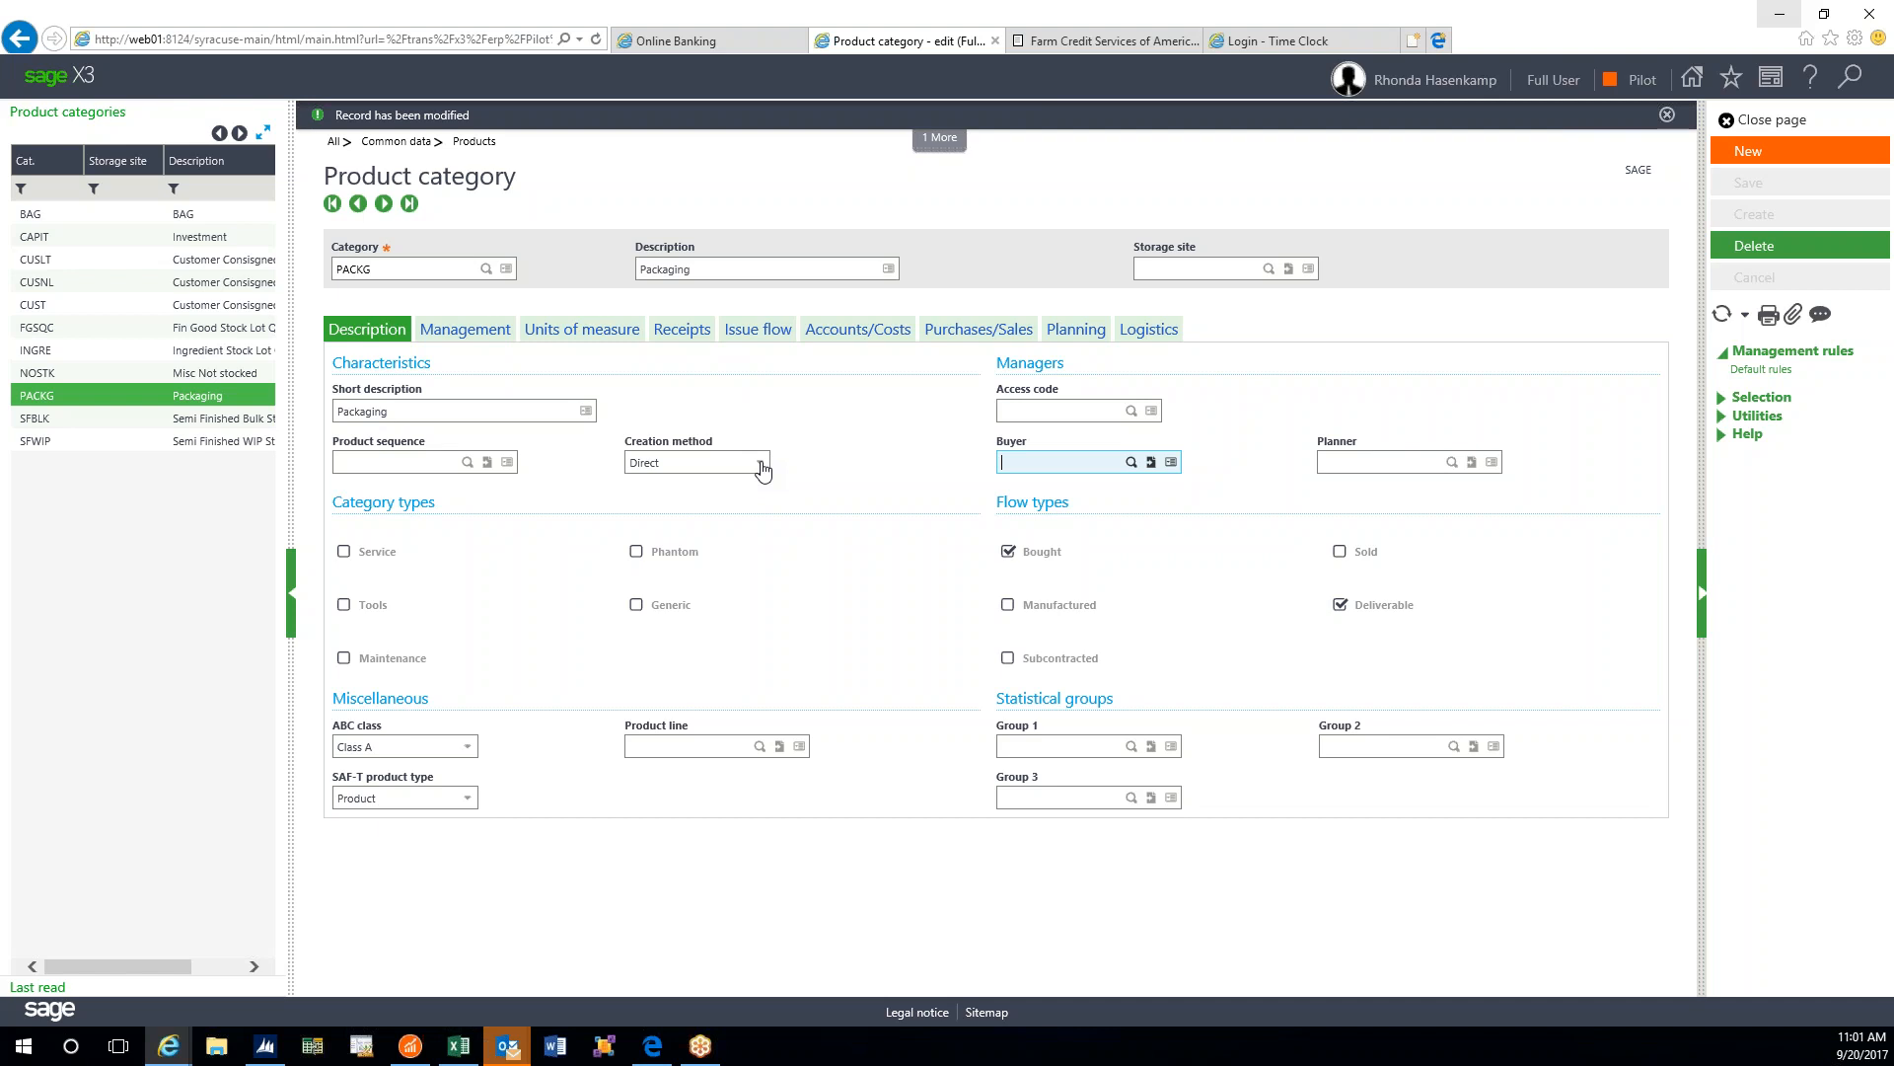
pyautogui.press('Tab')
pyautogui.press('Tab')
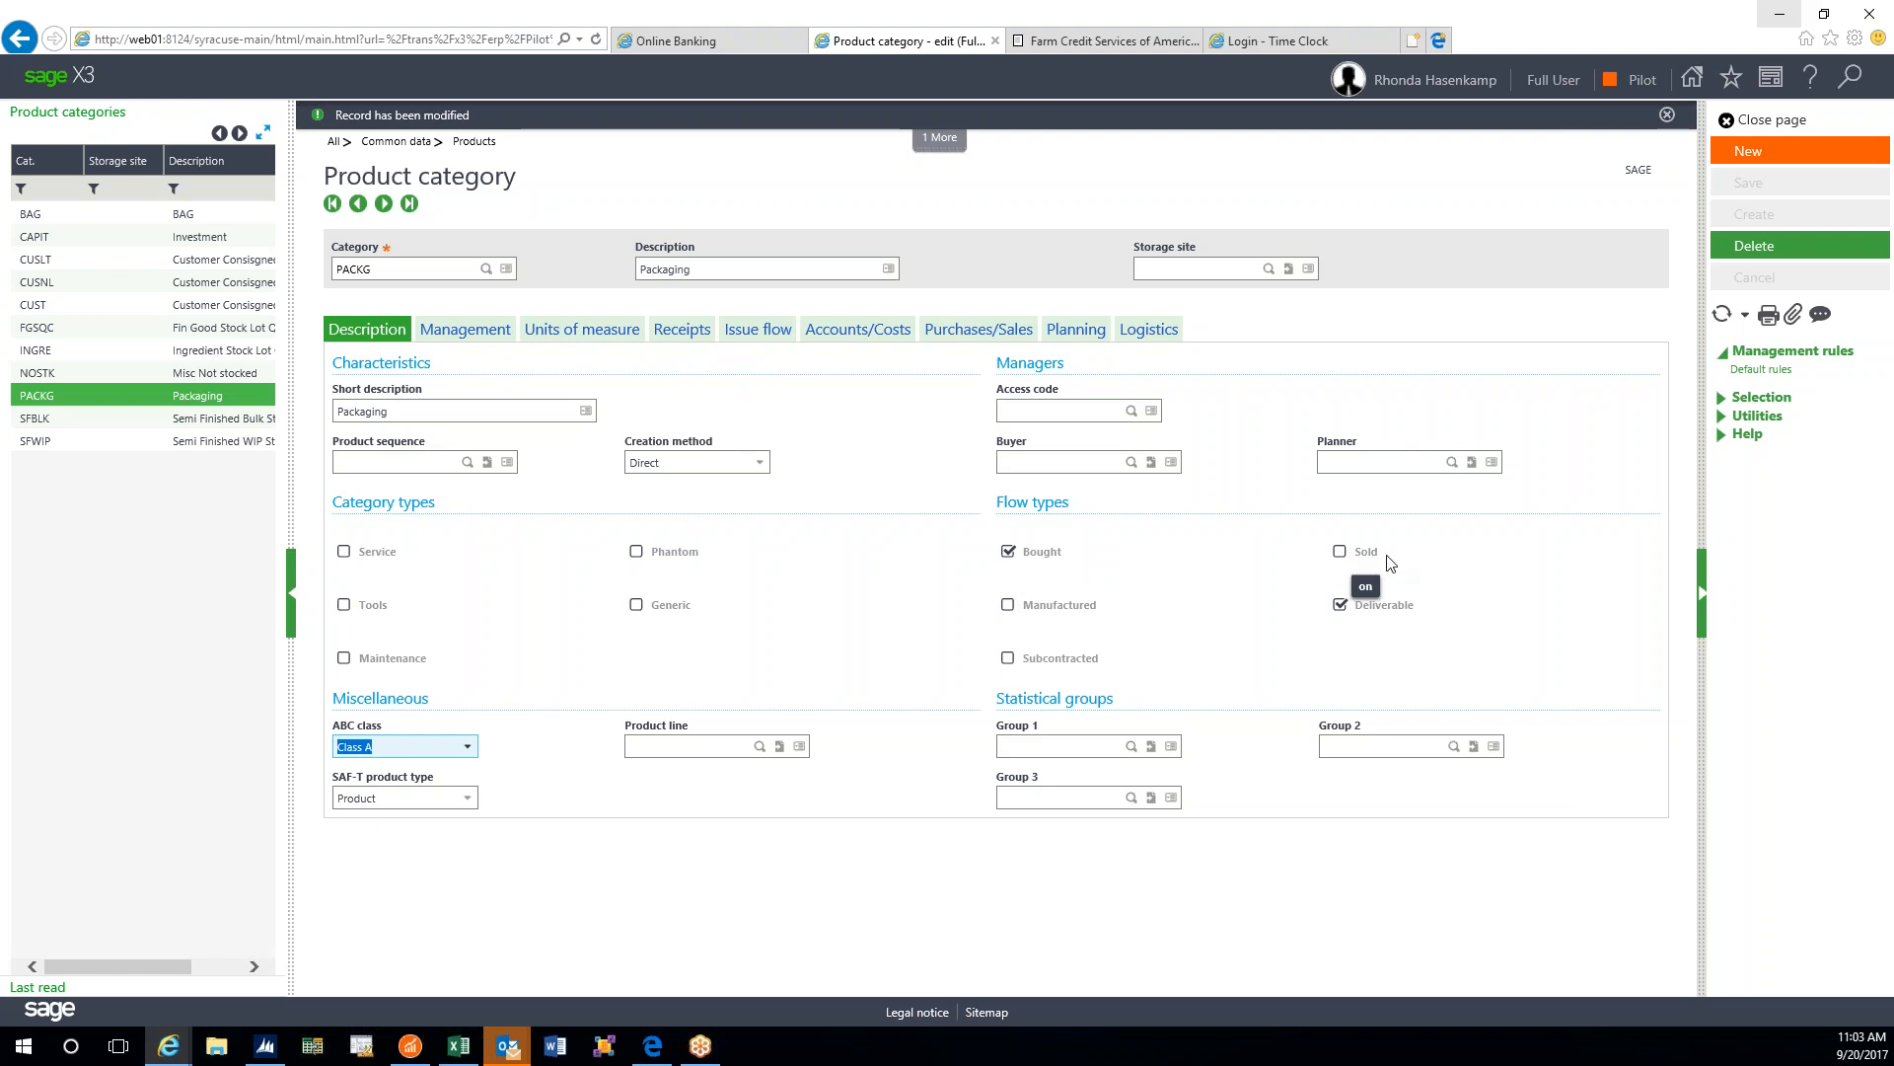
# - Display the PACKG record, leaving only Bought and Deliverable as flow types
pyautogui.click(1343, 554)
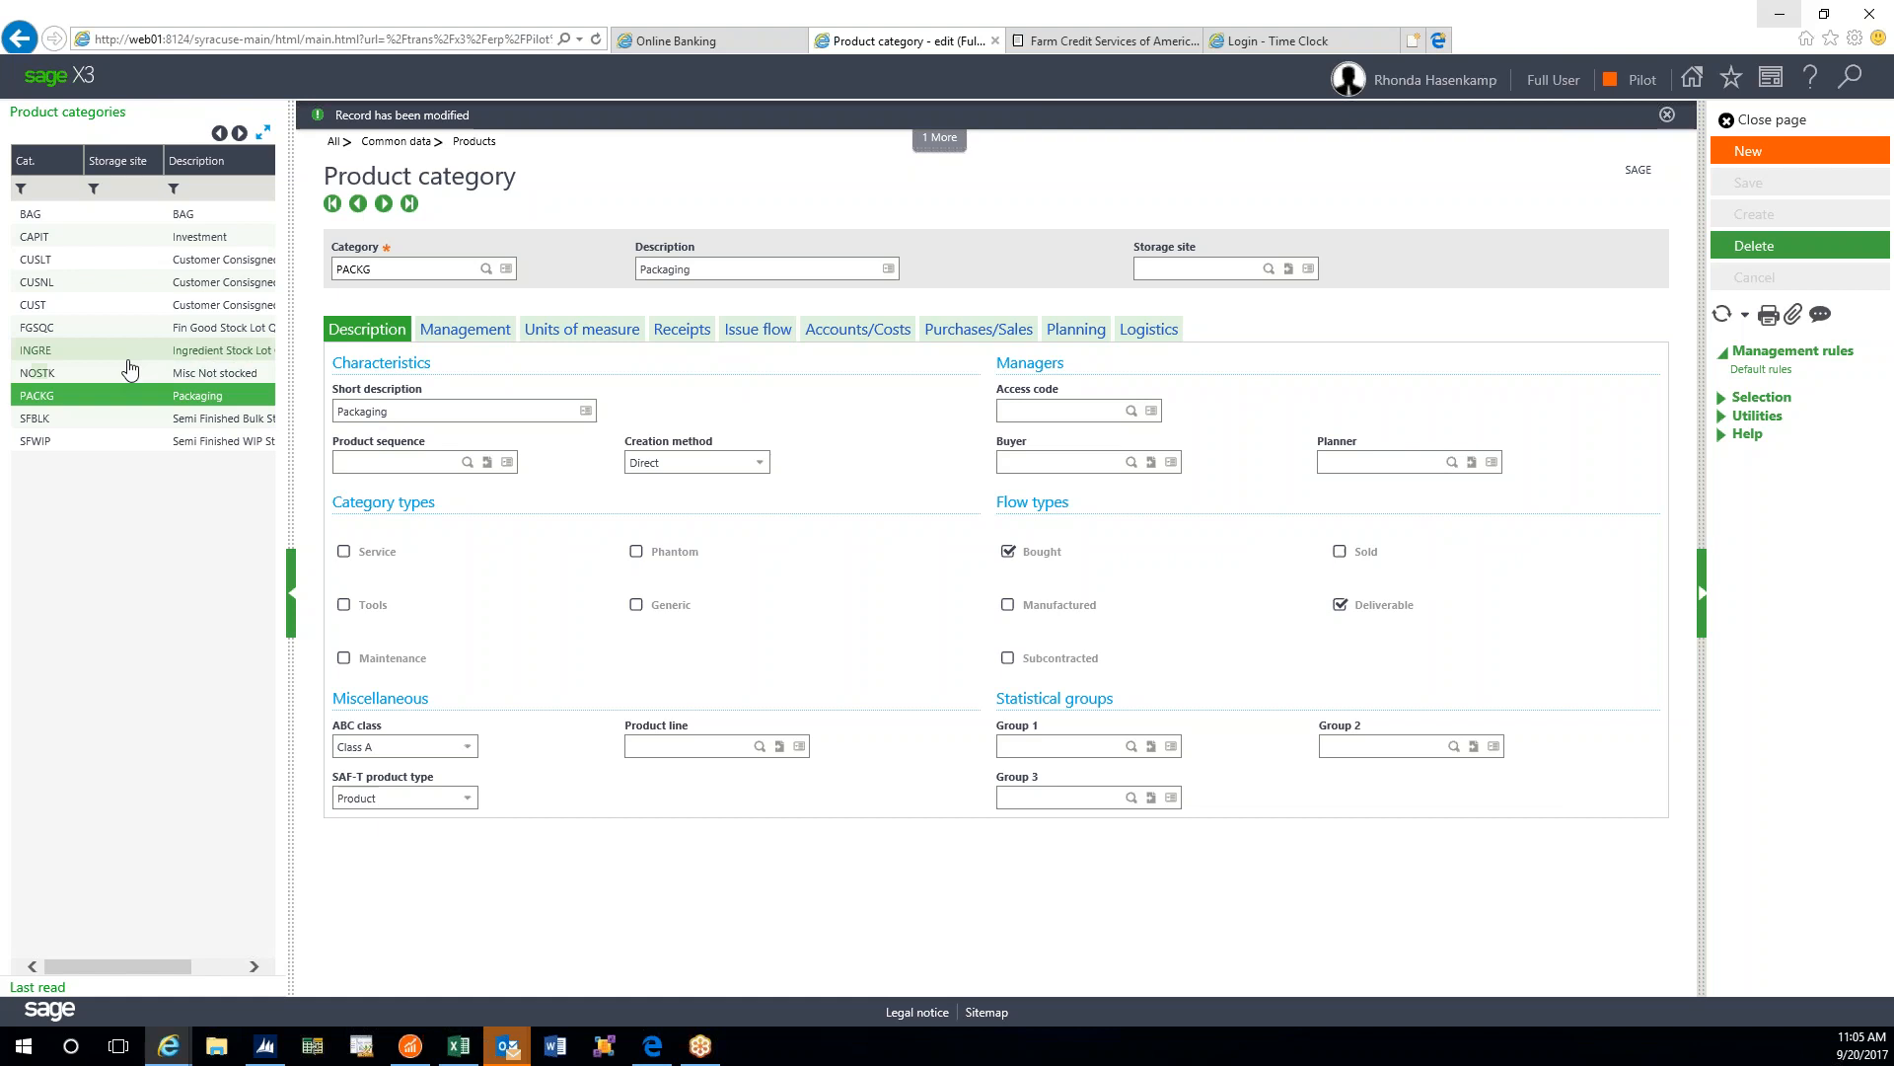
# - View the INGRE and then FGSQC categories' flow type settings
pyautogui.click(56, 350)
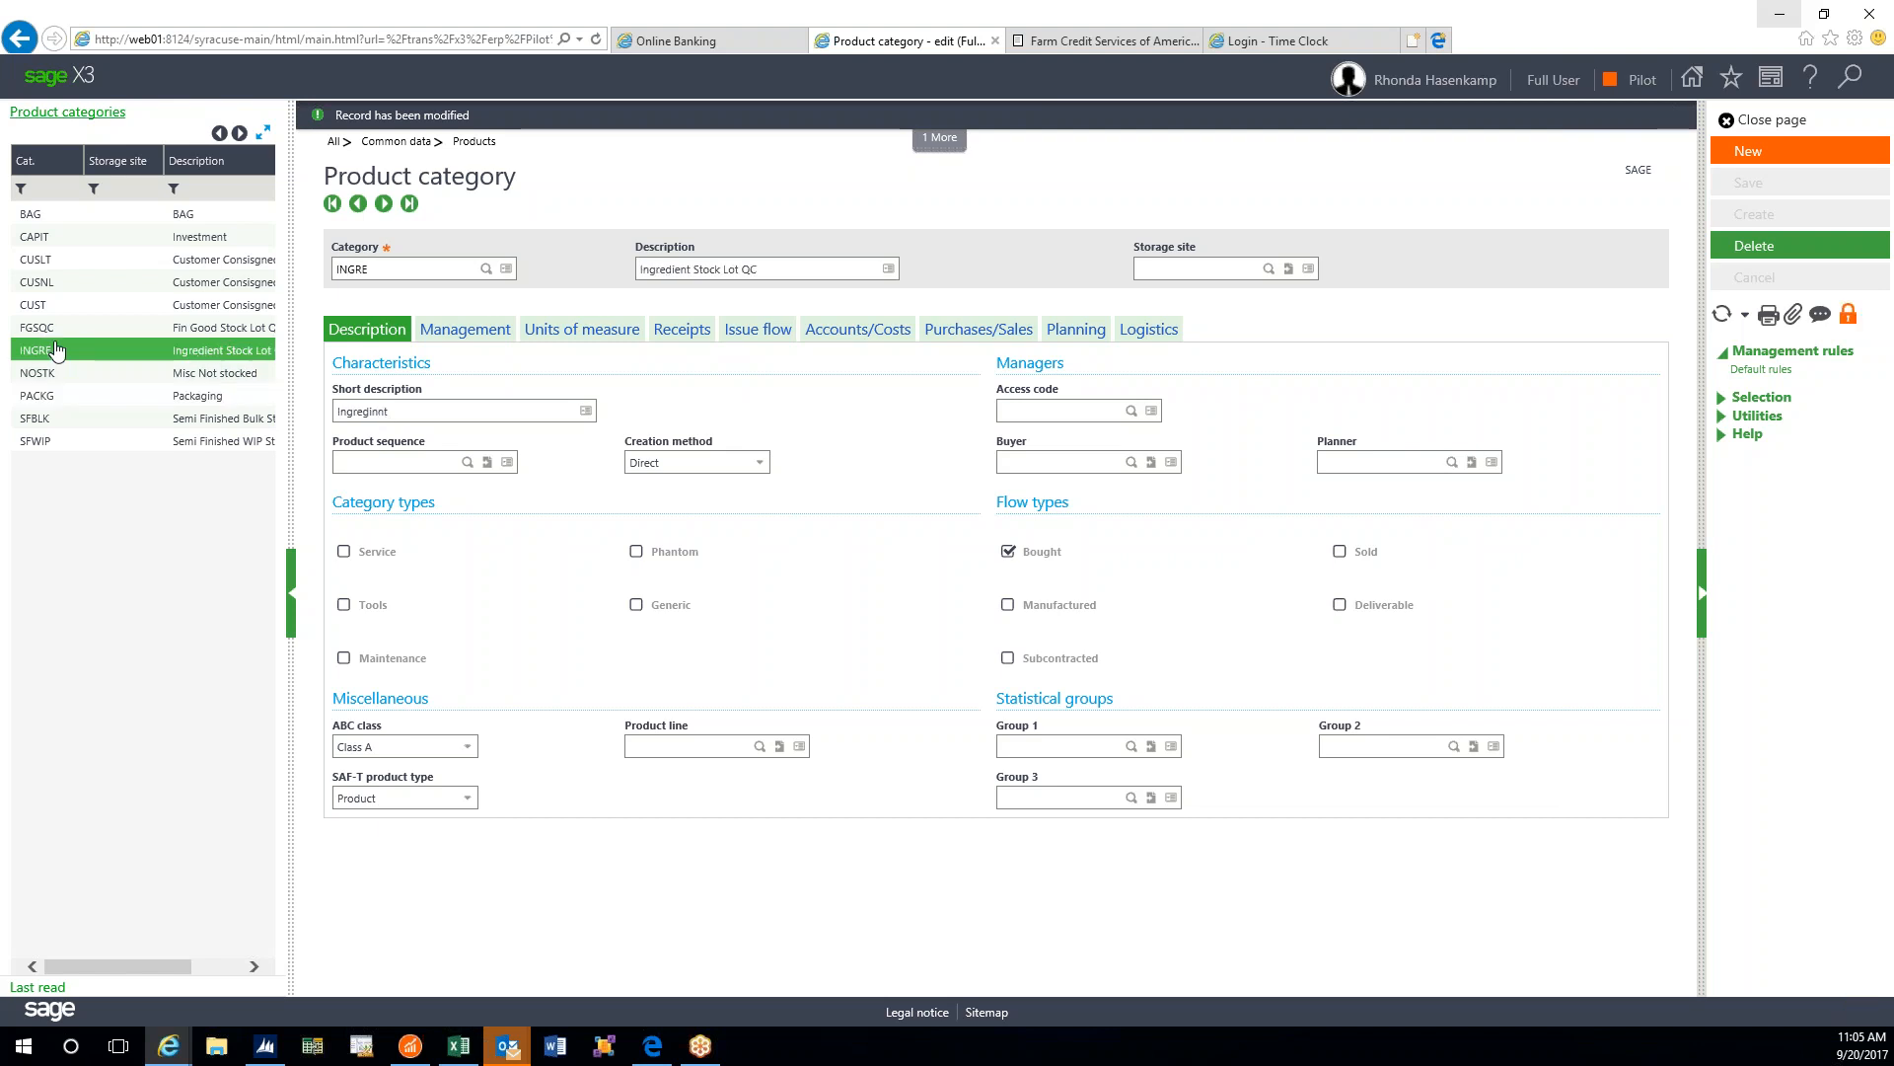
pyautogui.click(61, 328)
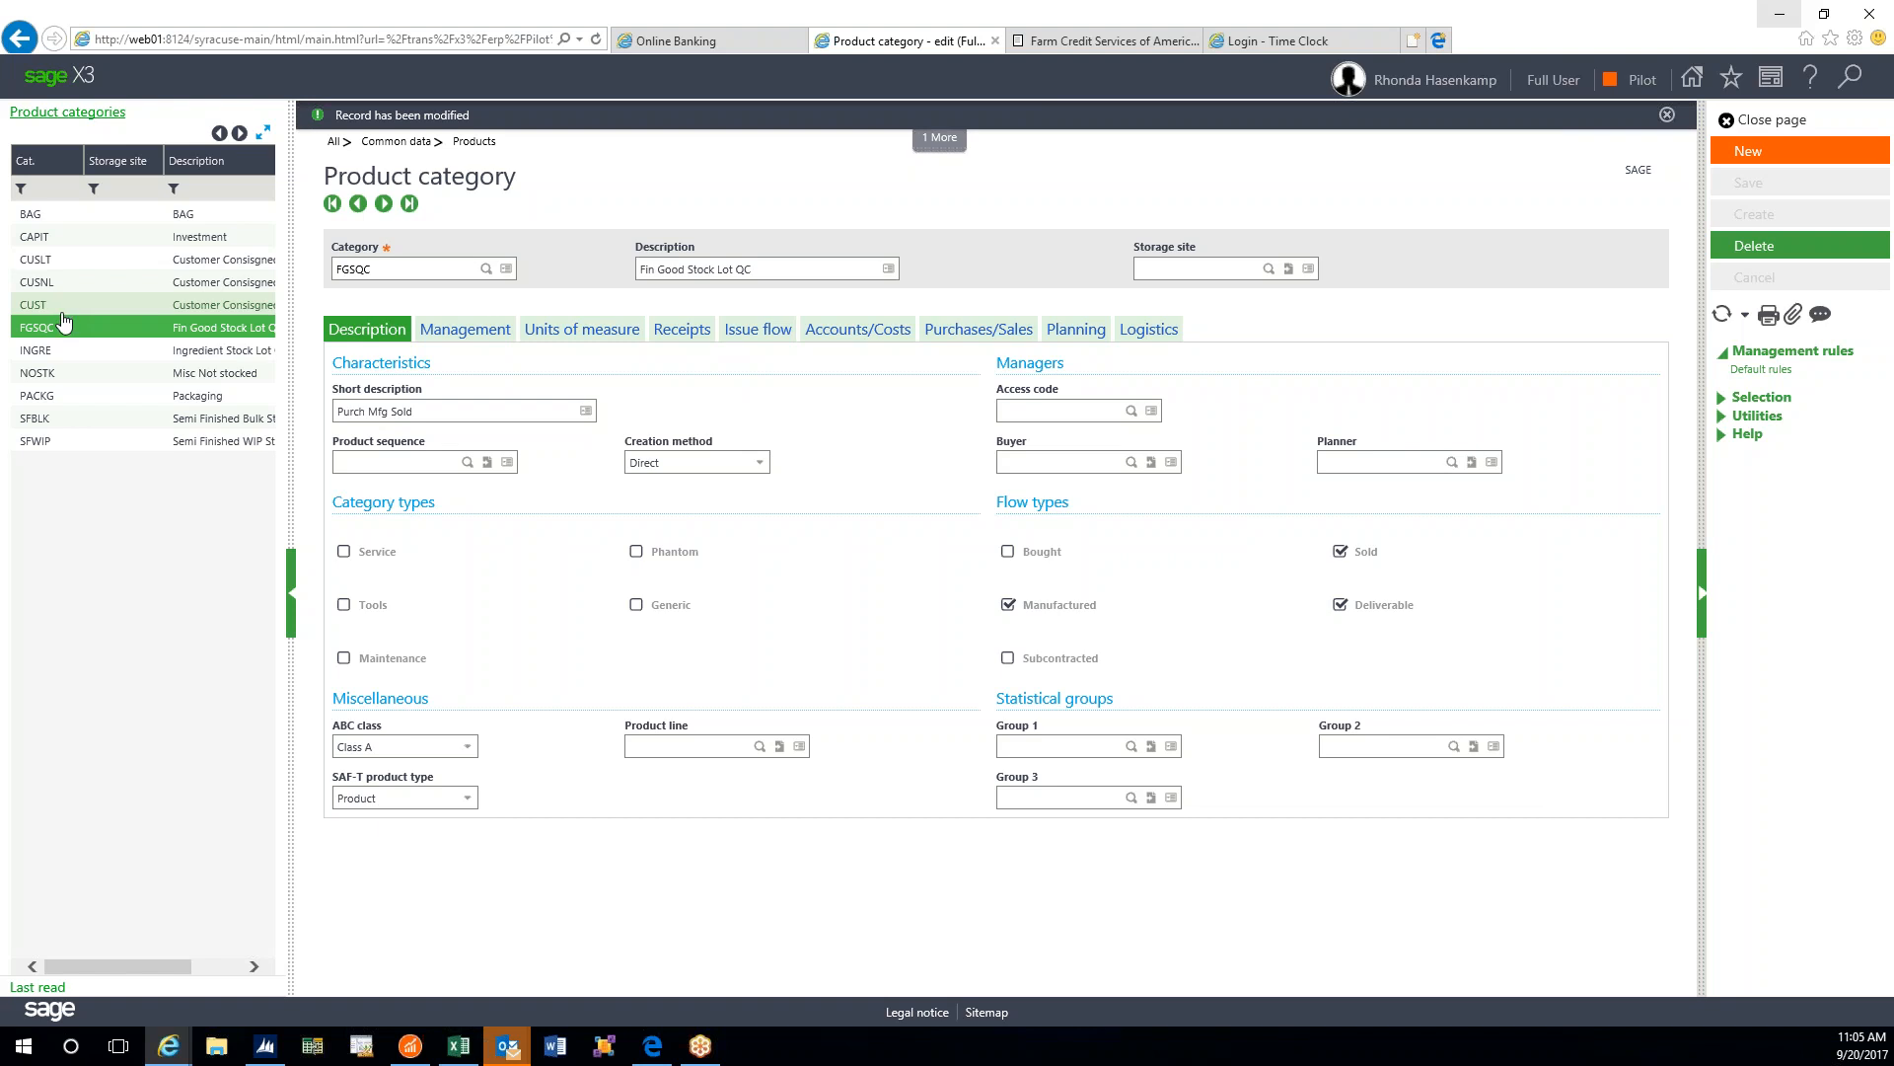
# - Reopen PACKG Packaging to review its Bought and Deliverable flow types
pyautogui.click(78, 400)
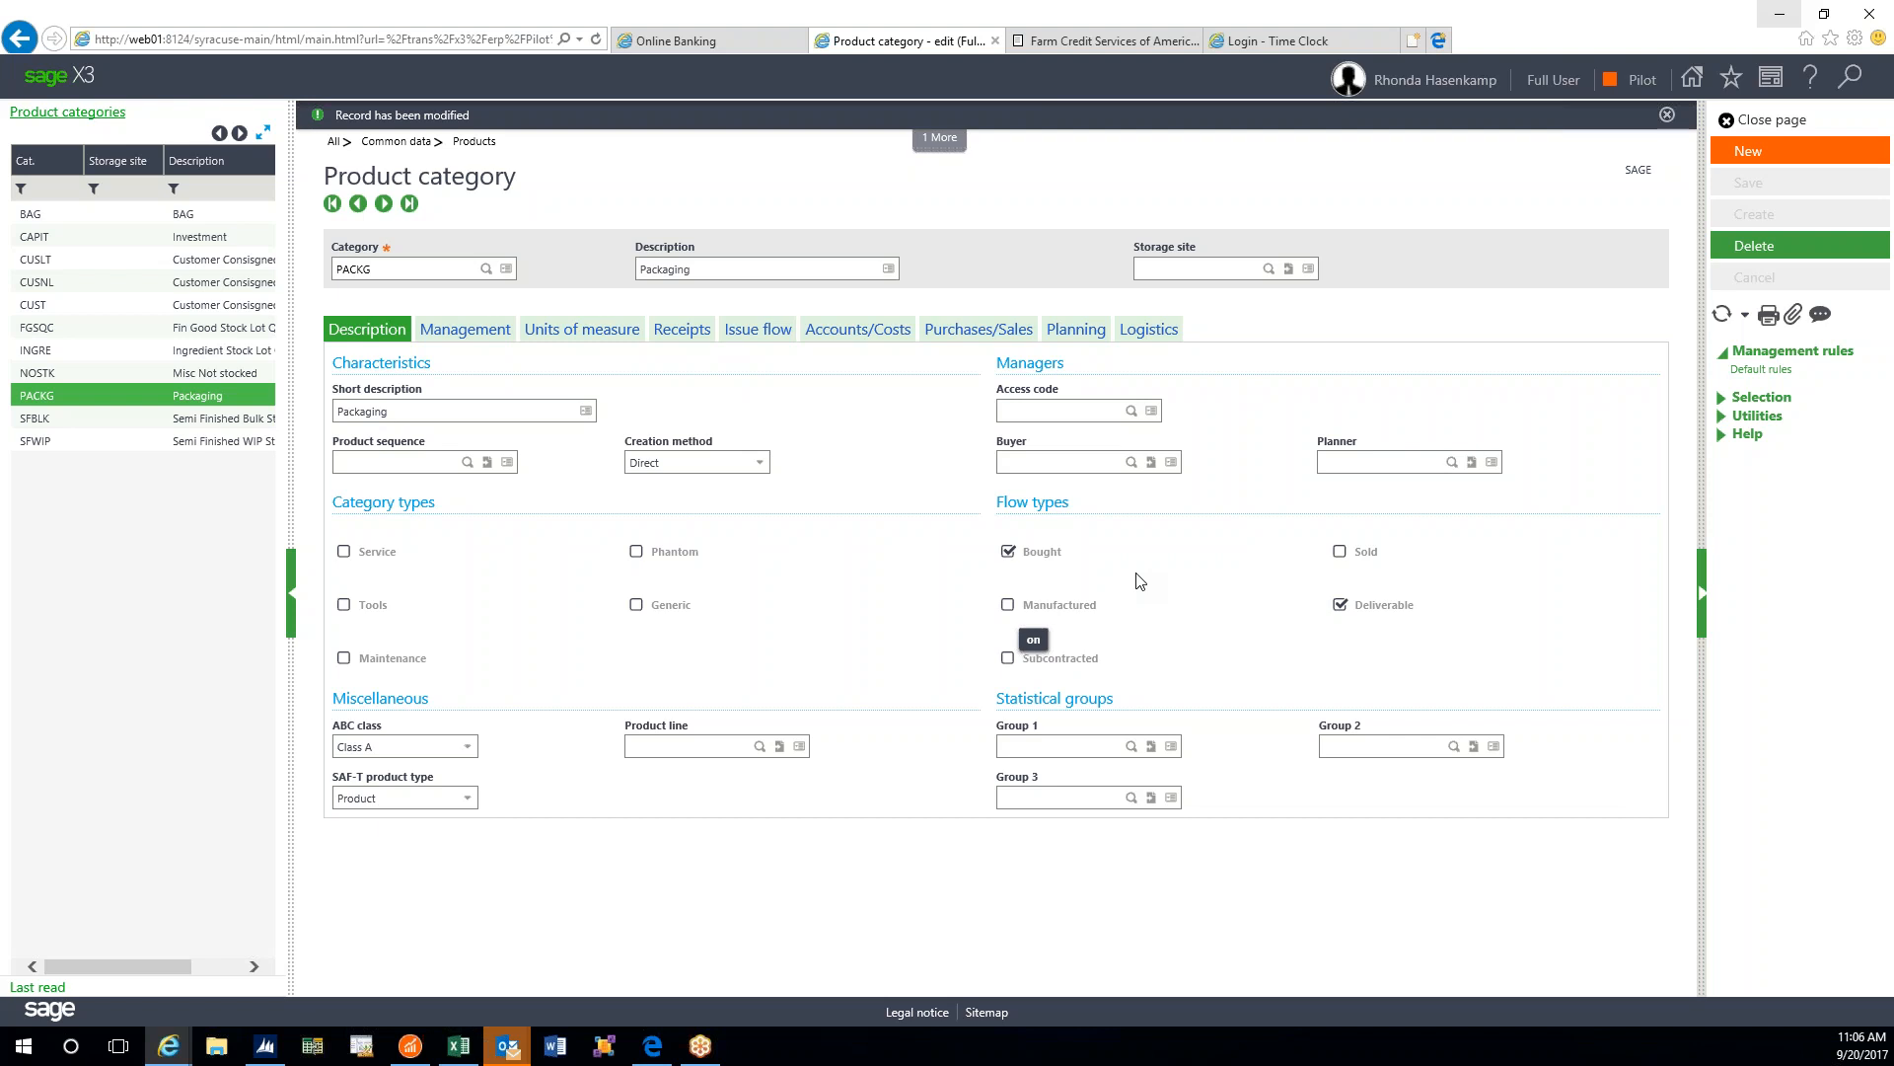
# - Start a new product category with code TESTP
pyautogui.click(1740, 156)
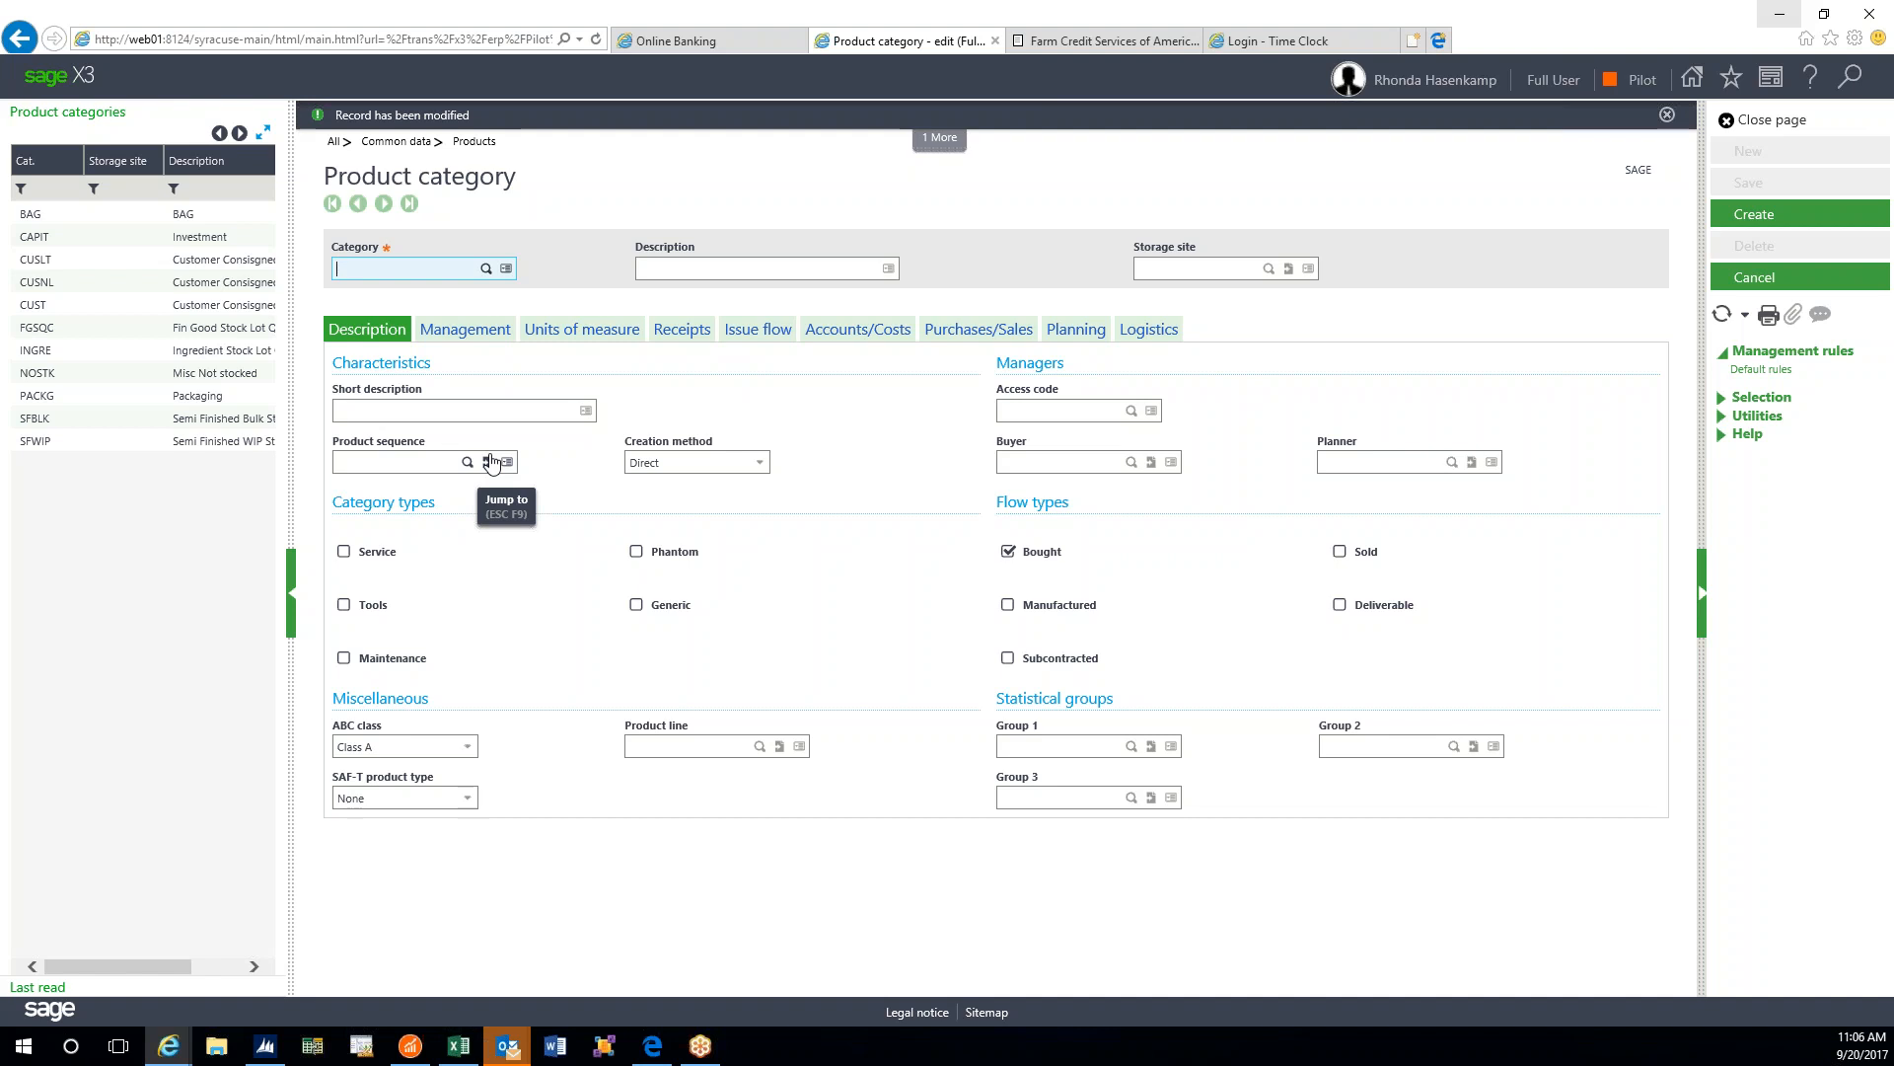
pyautogui.write('TEST')
pyautogui.press('BackSpace')
pyautogui.write('P')
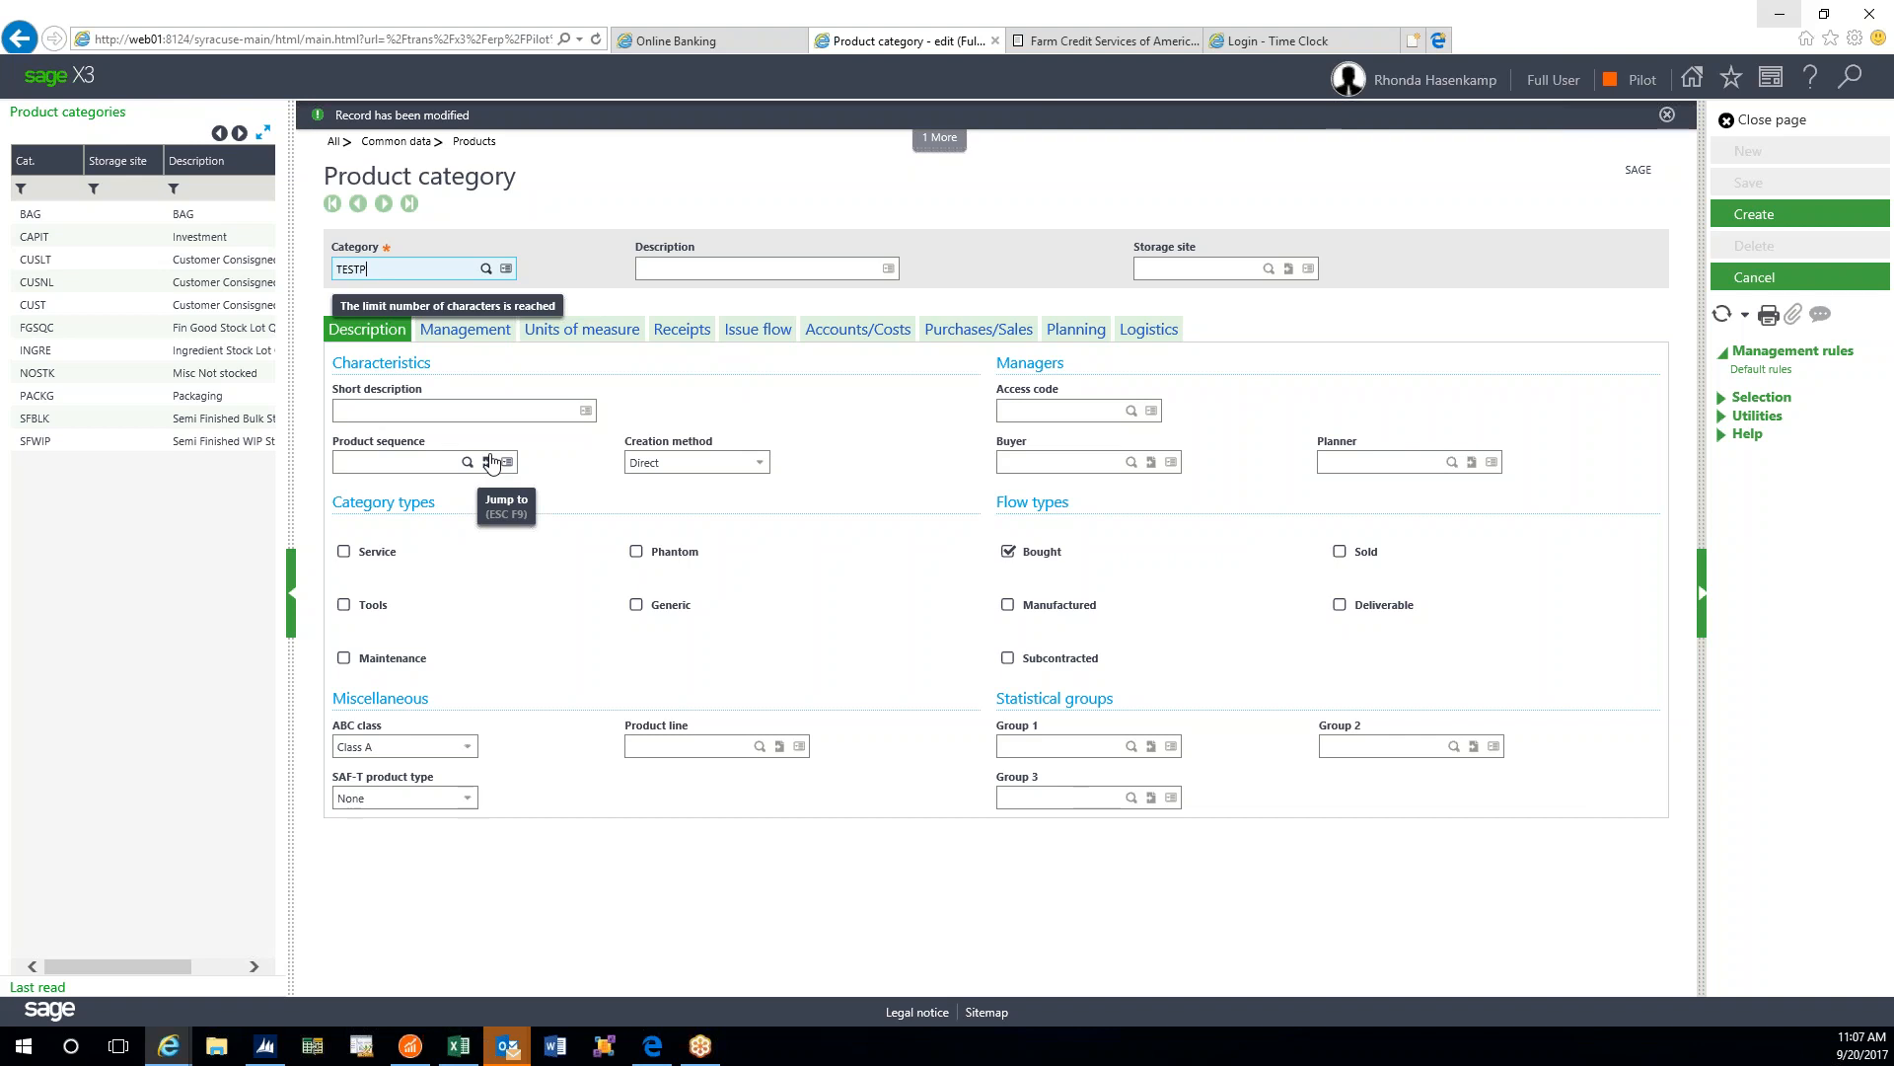
pyautogui.press('Tab')
# - Enter TEST PACKAGING as description and short description, and tick Sold as a flow type
pyautogui.write('TES')
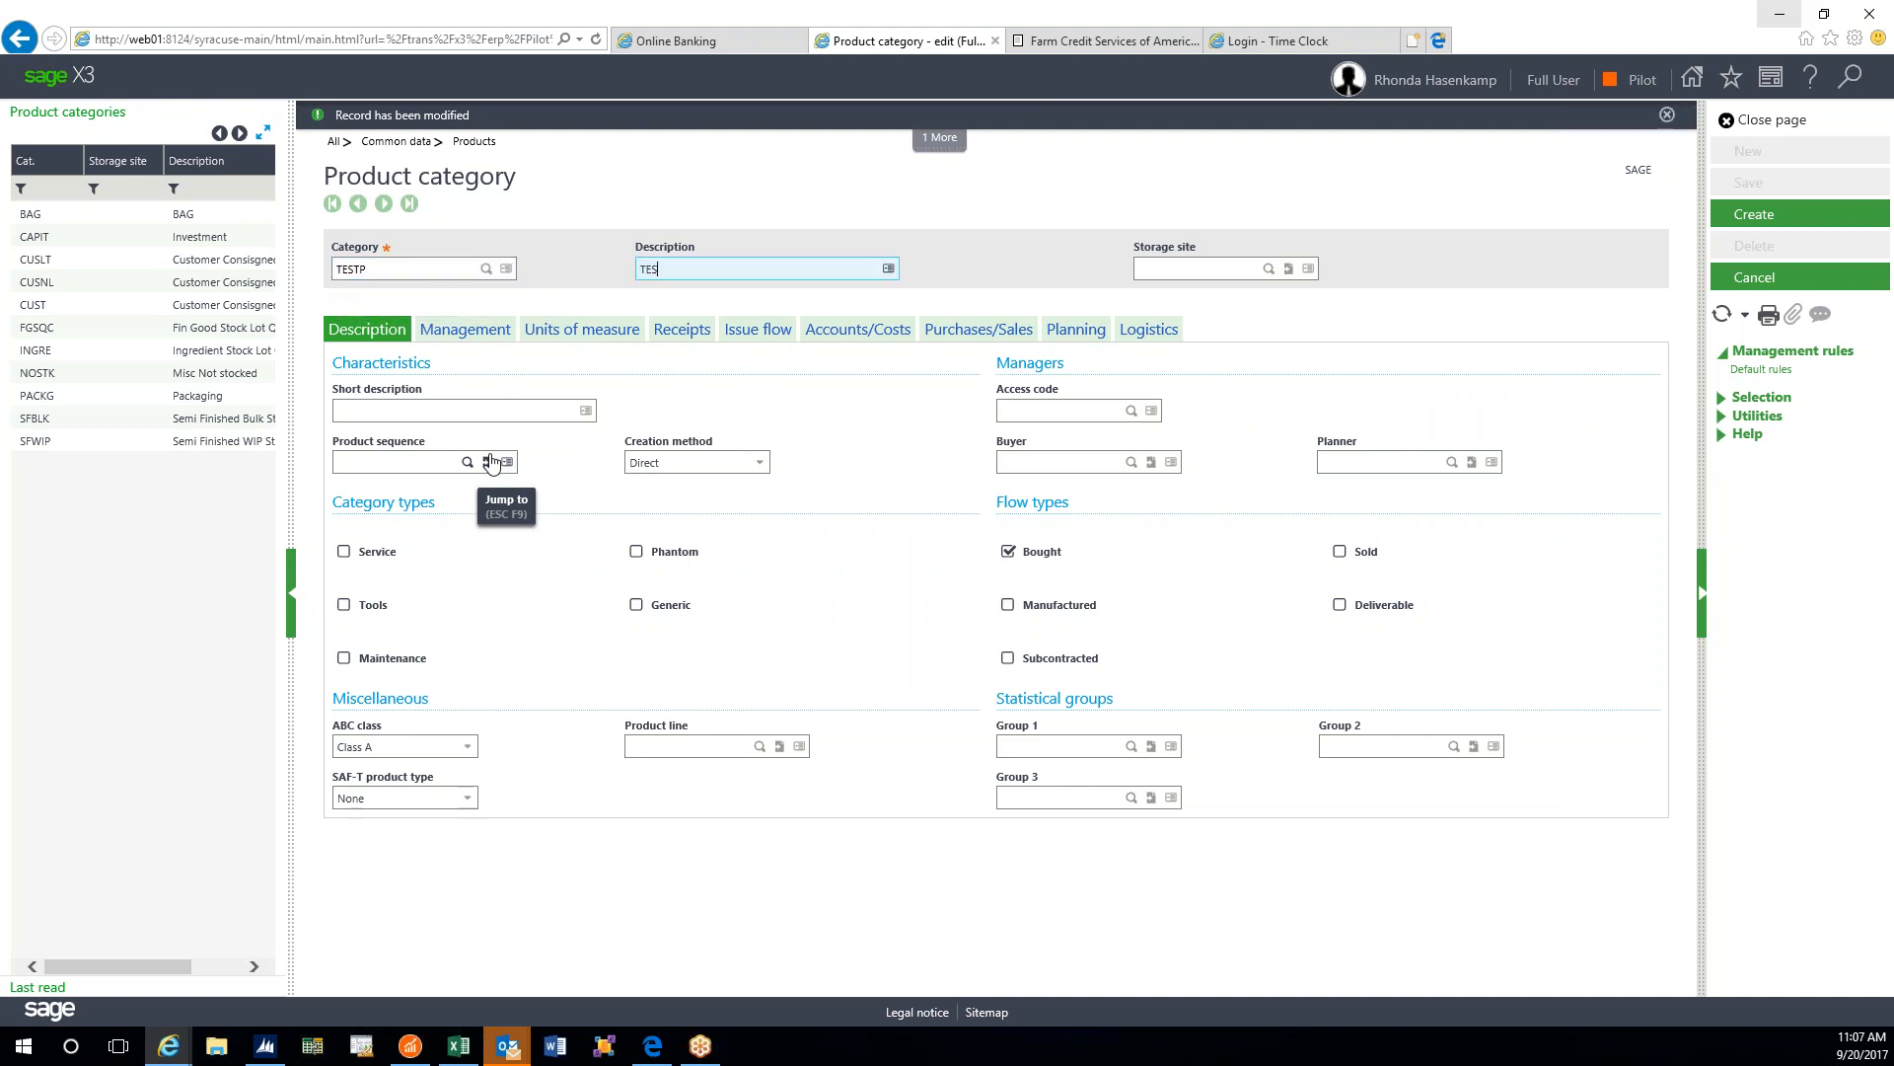
pyautogui.write('T PACKIAGING')
pyautogui.press('Tab')
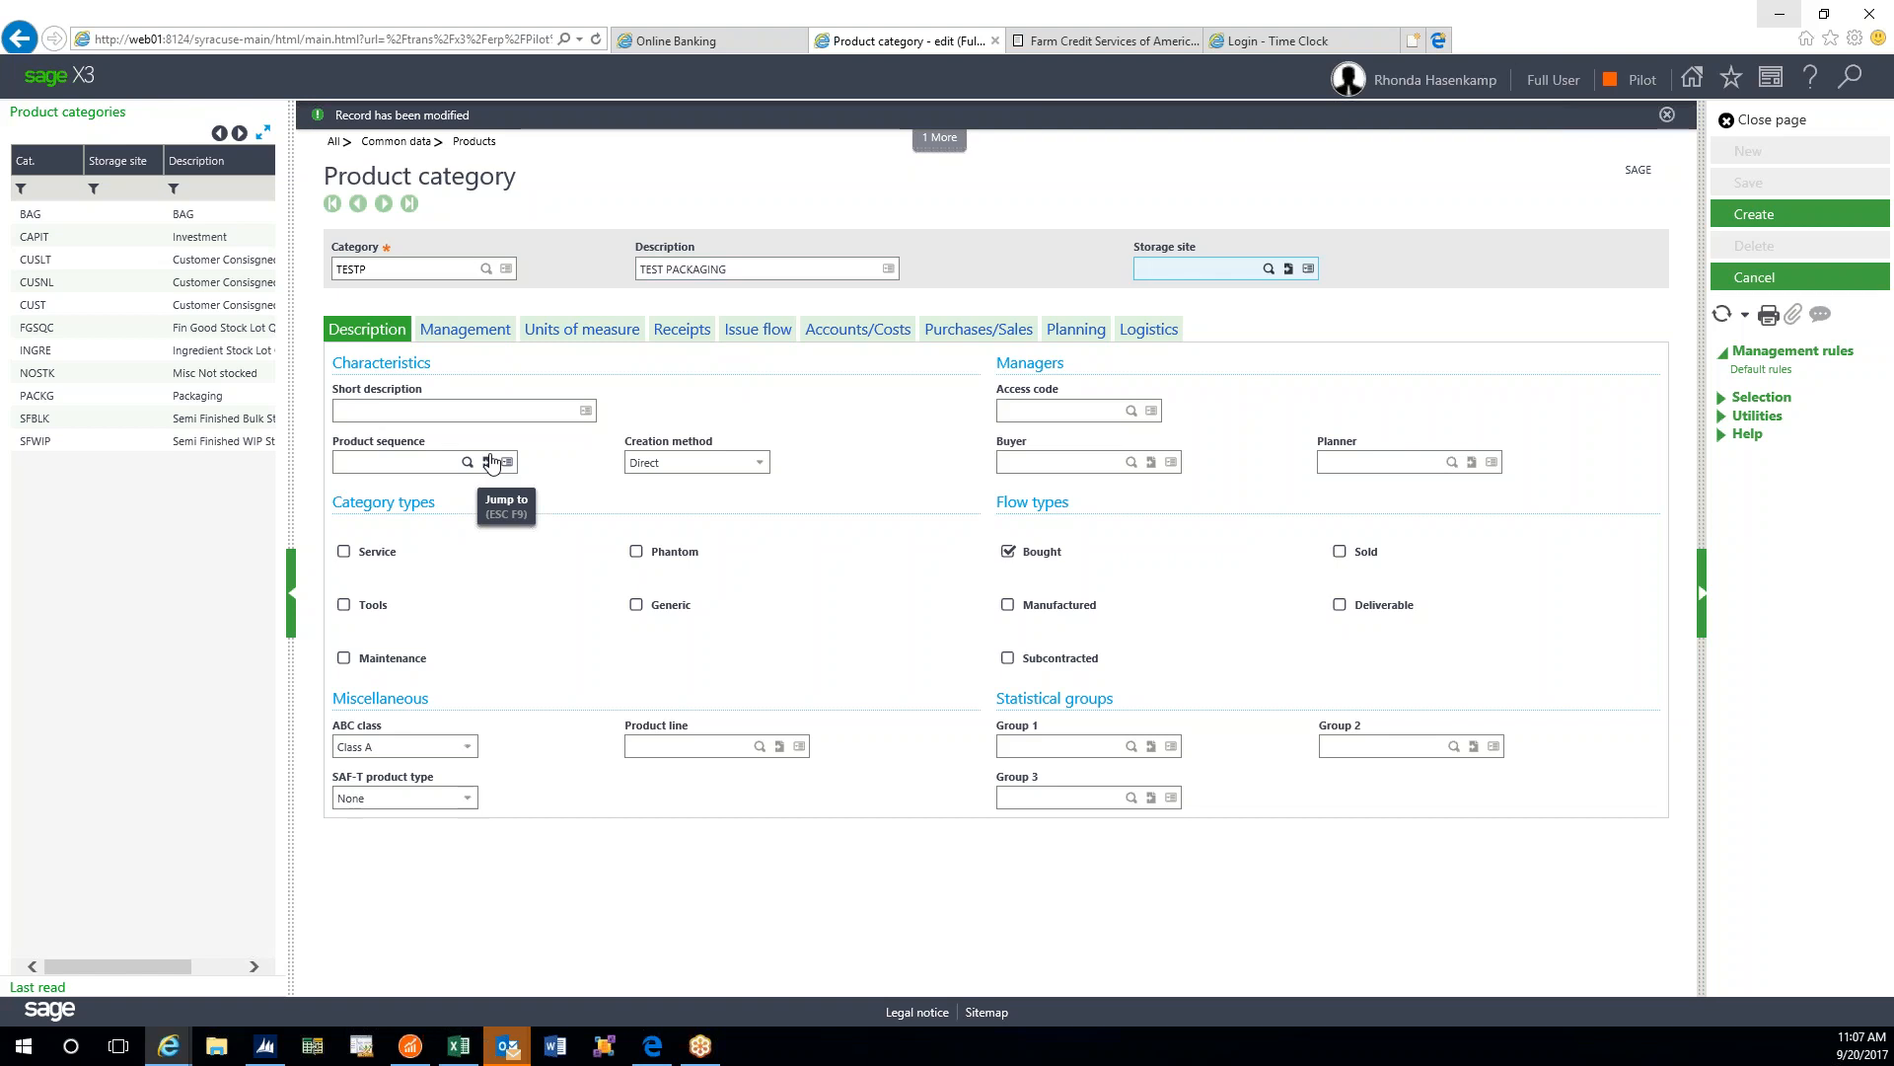
pyautogui.press('Tab')
pyautogui.write('TEST PACKAGING')
pyautogui.press('Tab')
pyautogui.press('Tab')
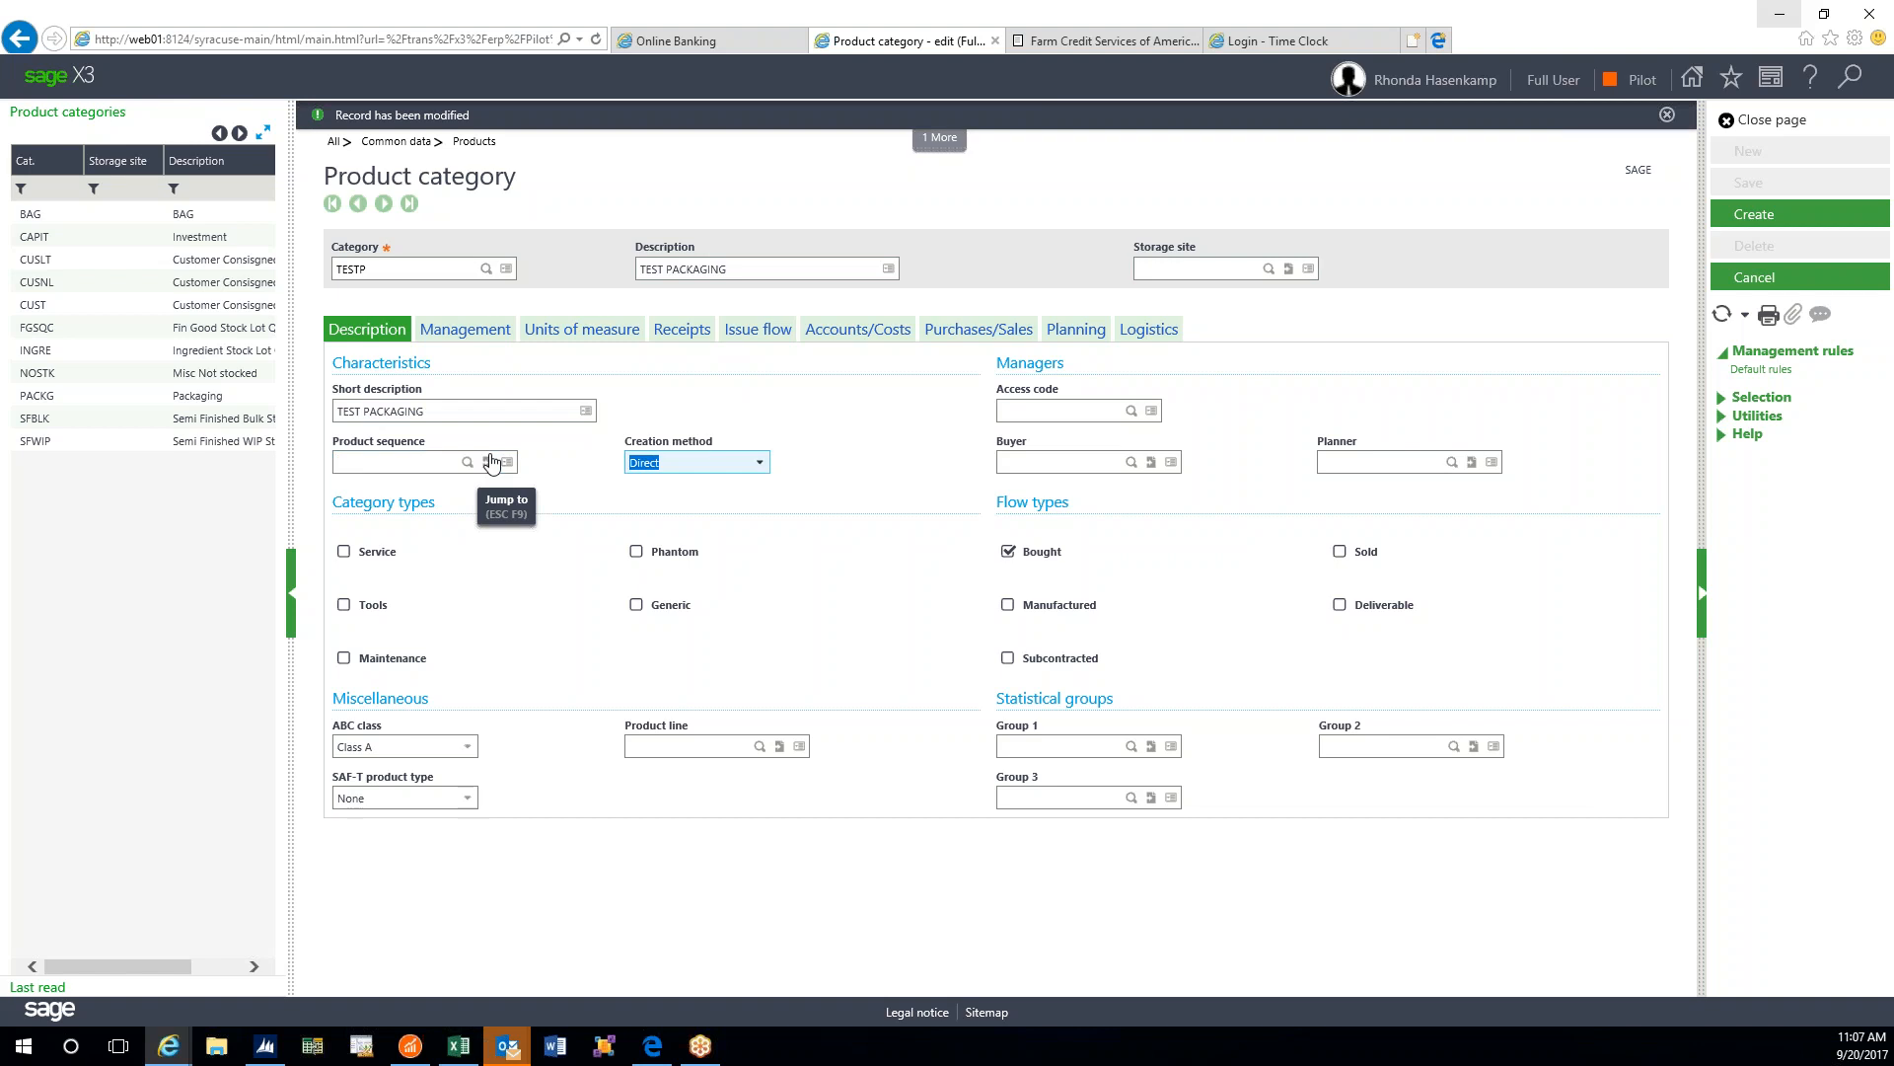
pyautogui.press('Tab')
pyautogui.press('Tab')
pyautogui.press('Tab')
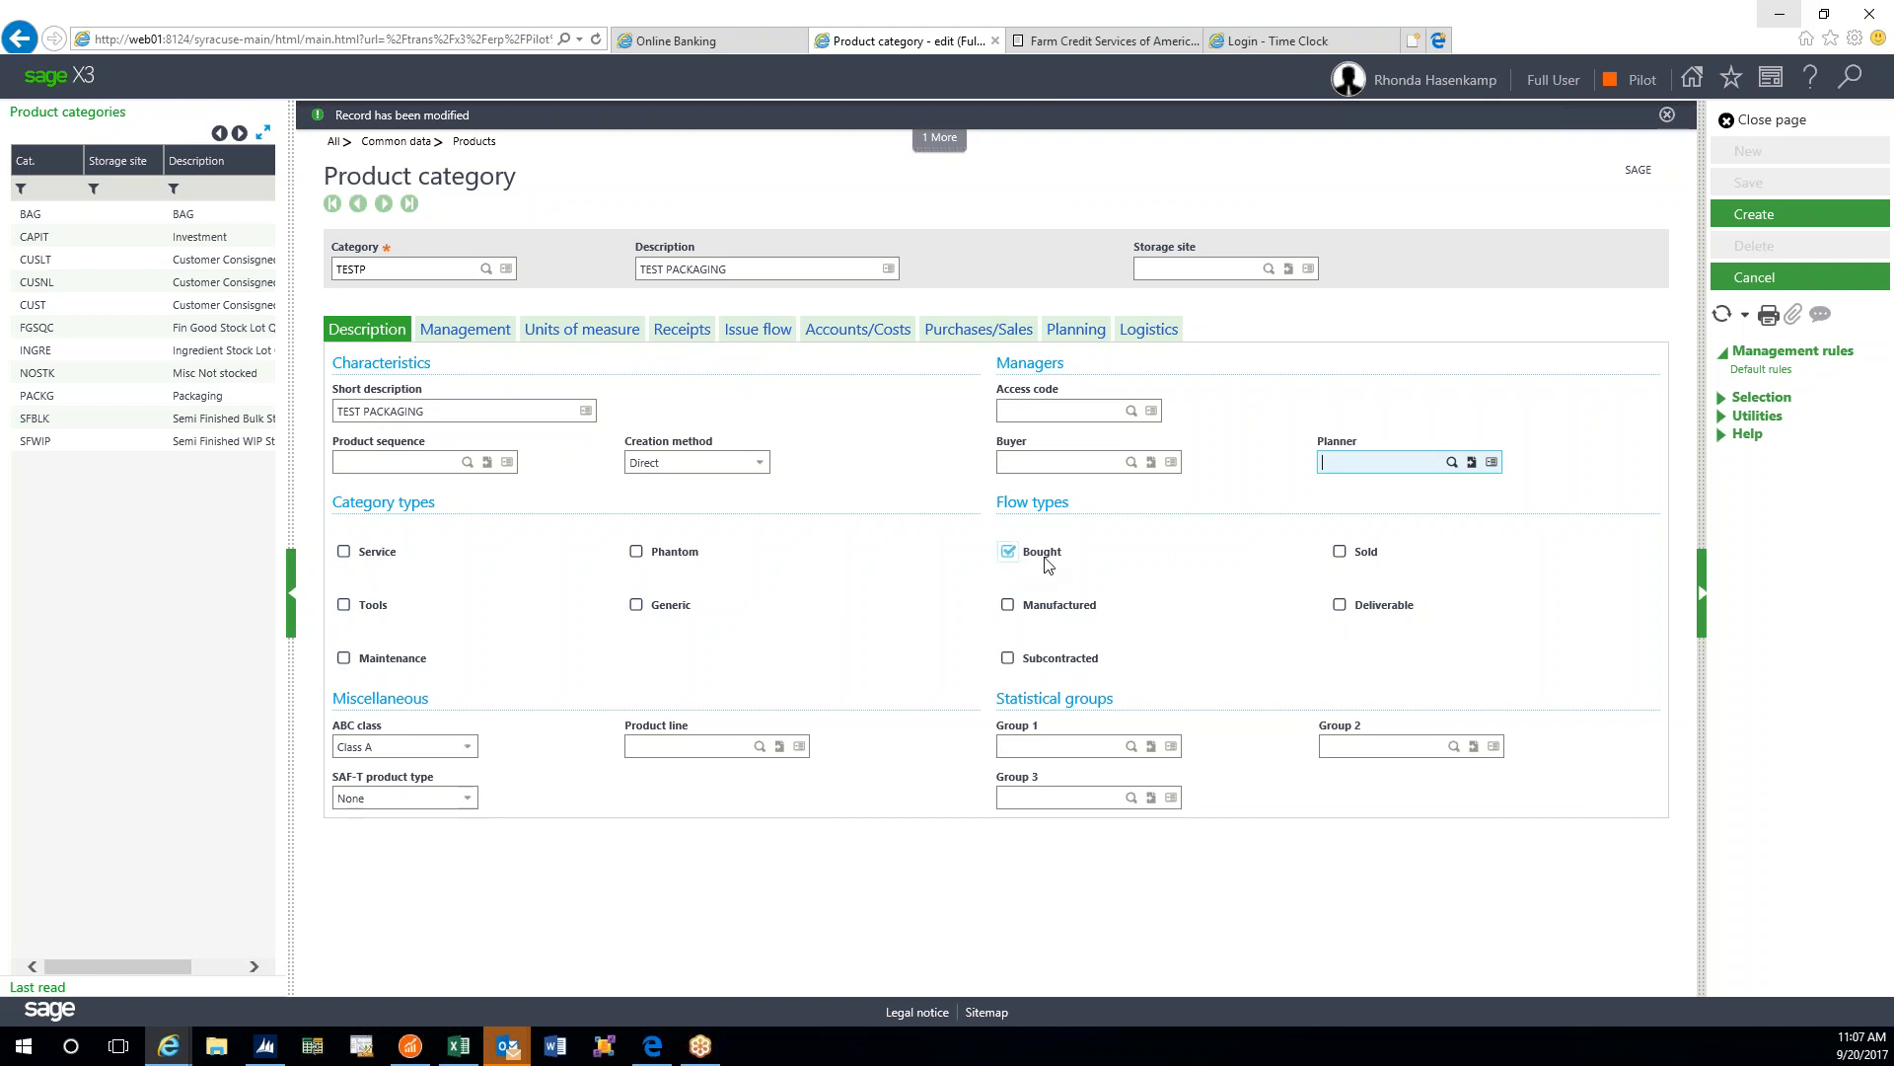
pyautogui.click(1340, 553)
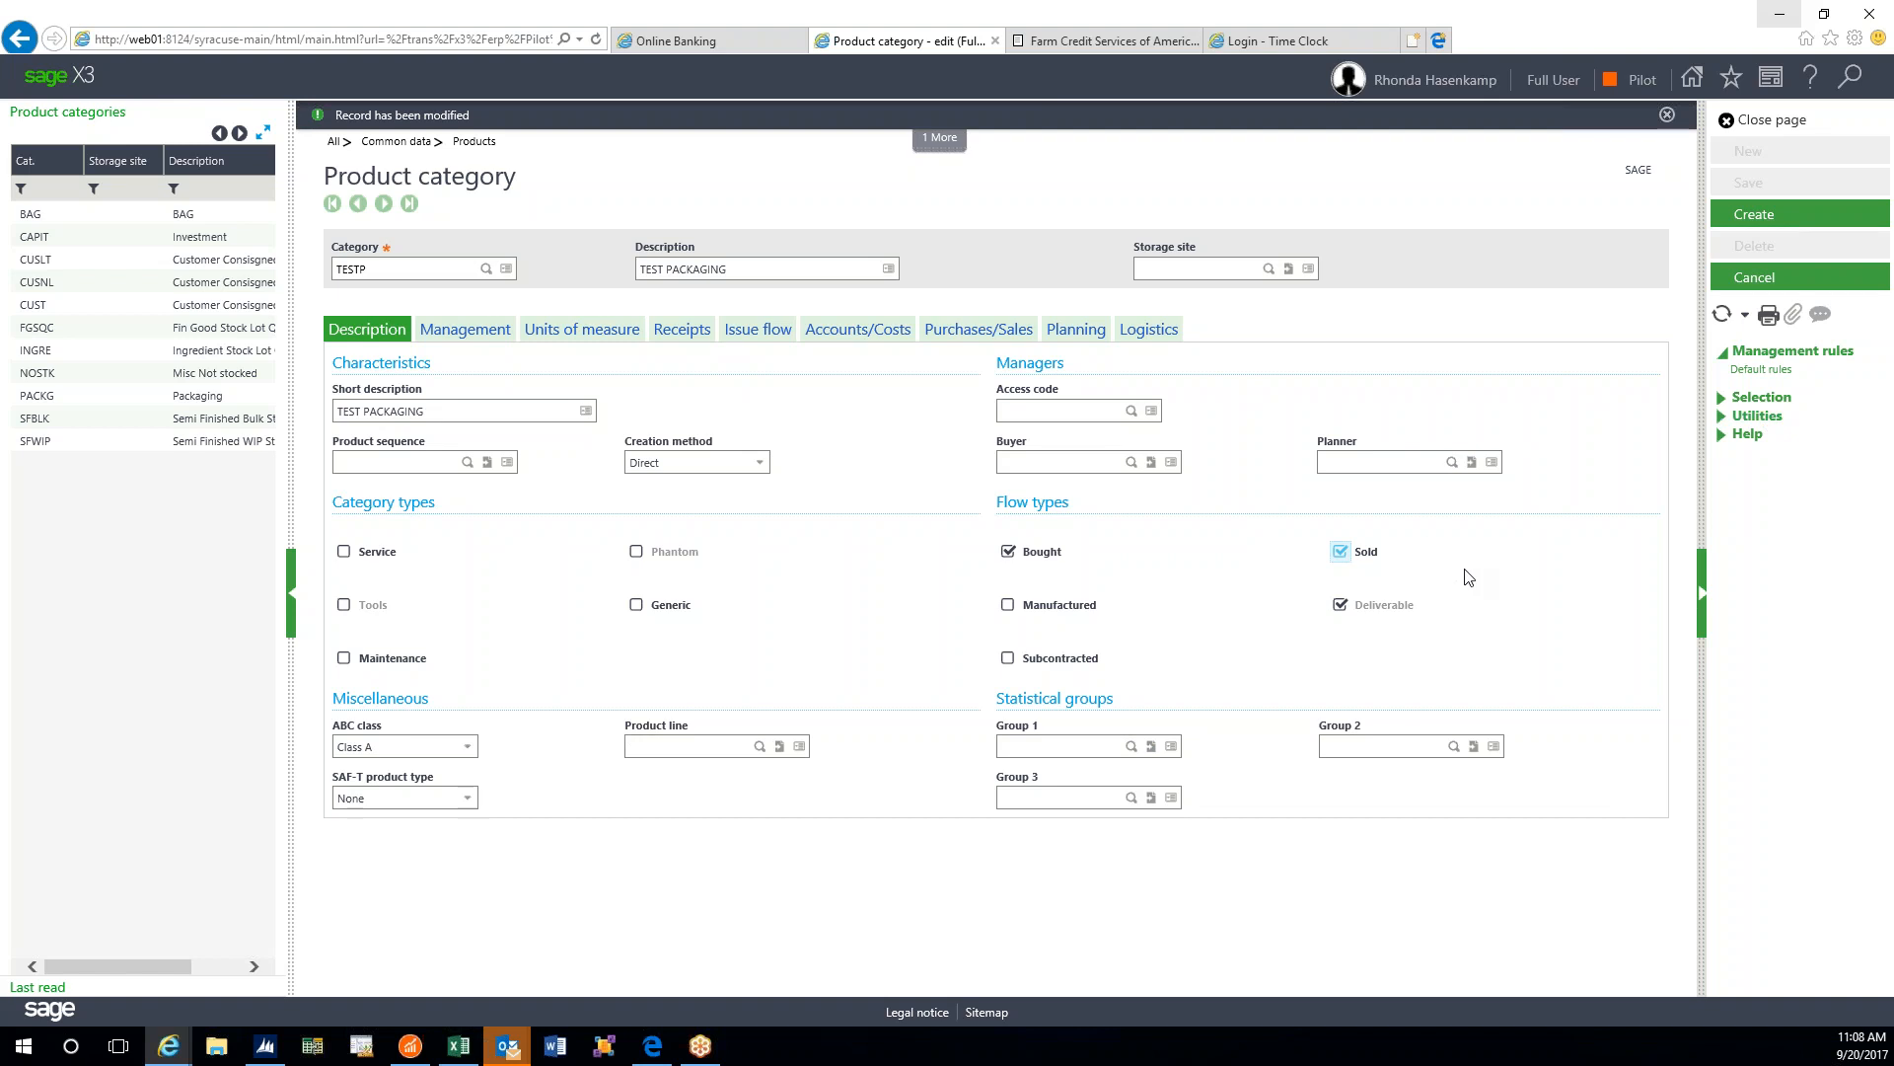
# - Attempt to create TESTP, then resolve the missing stock unit by choosing EA (Piece)
pyautogui.click(1761, 217)
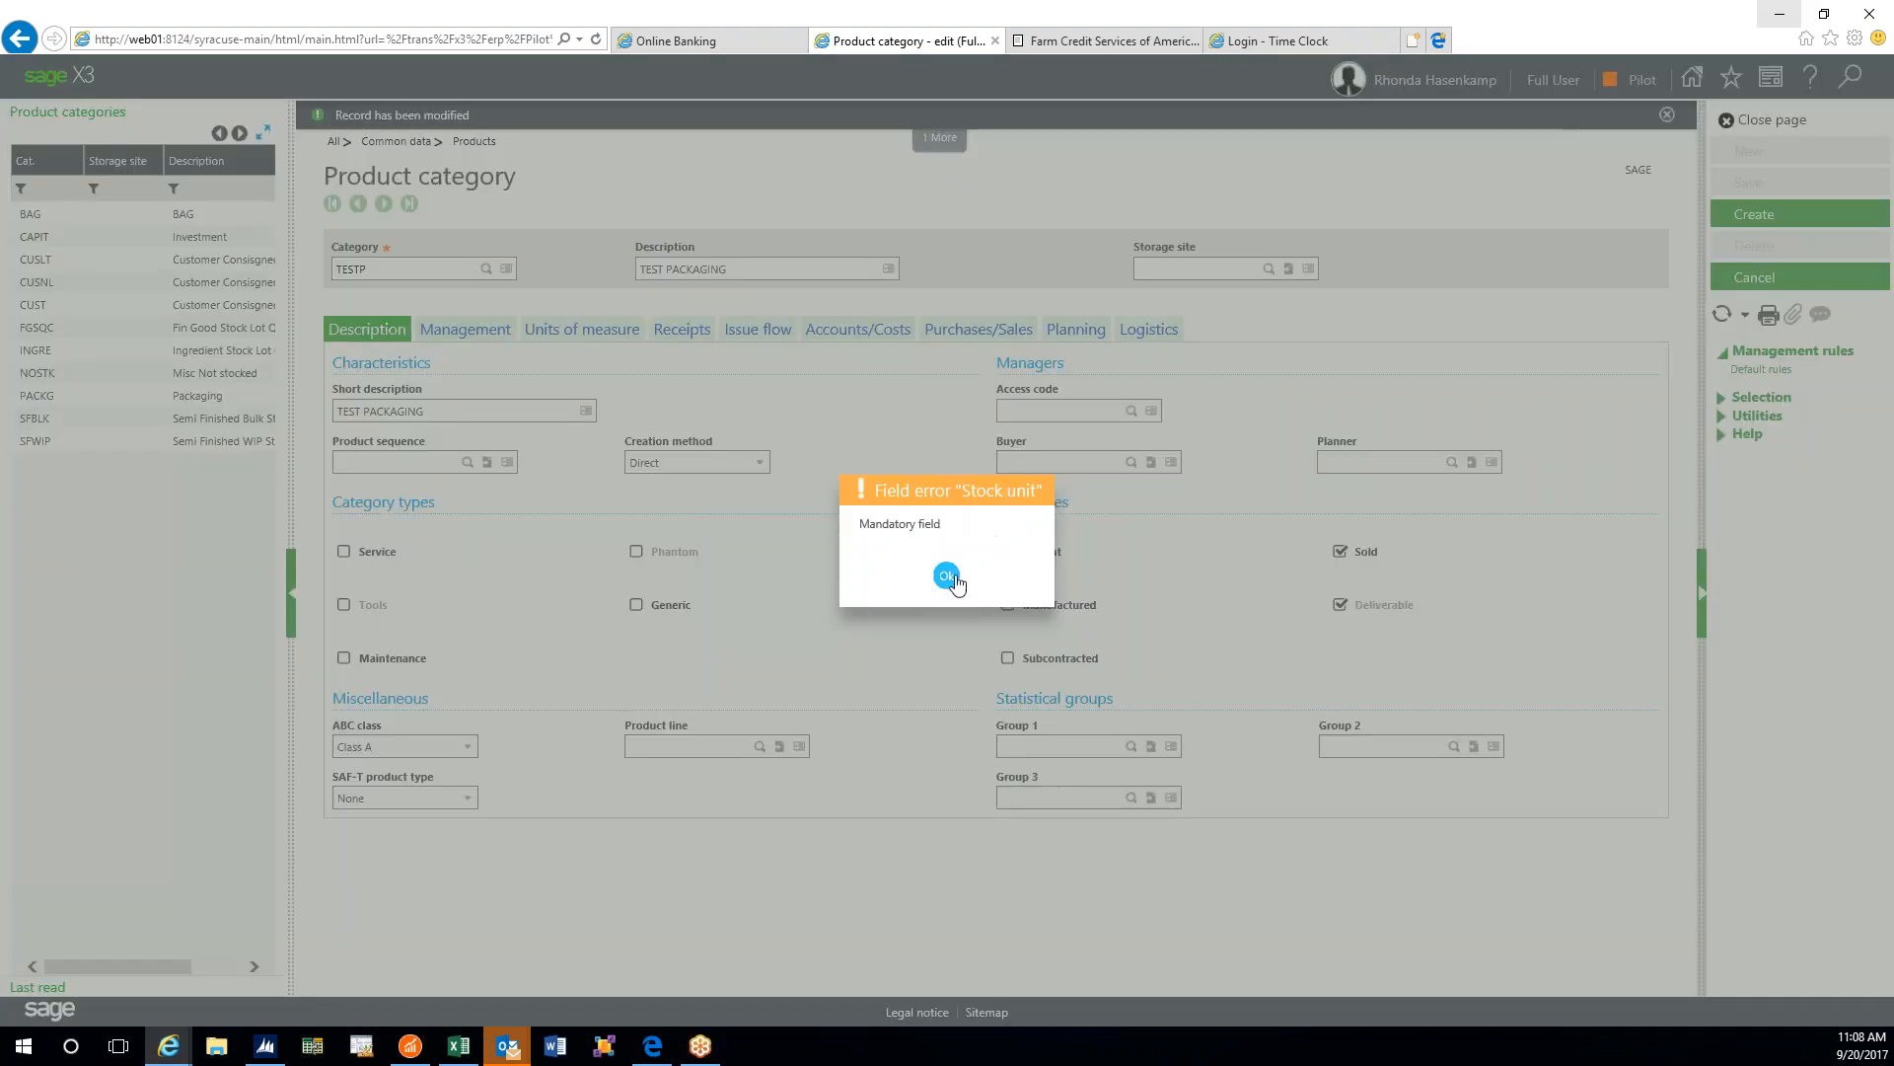
pyautogui.click(948, 580)
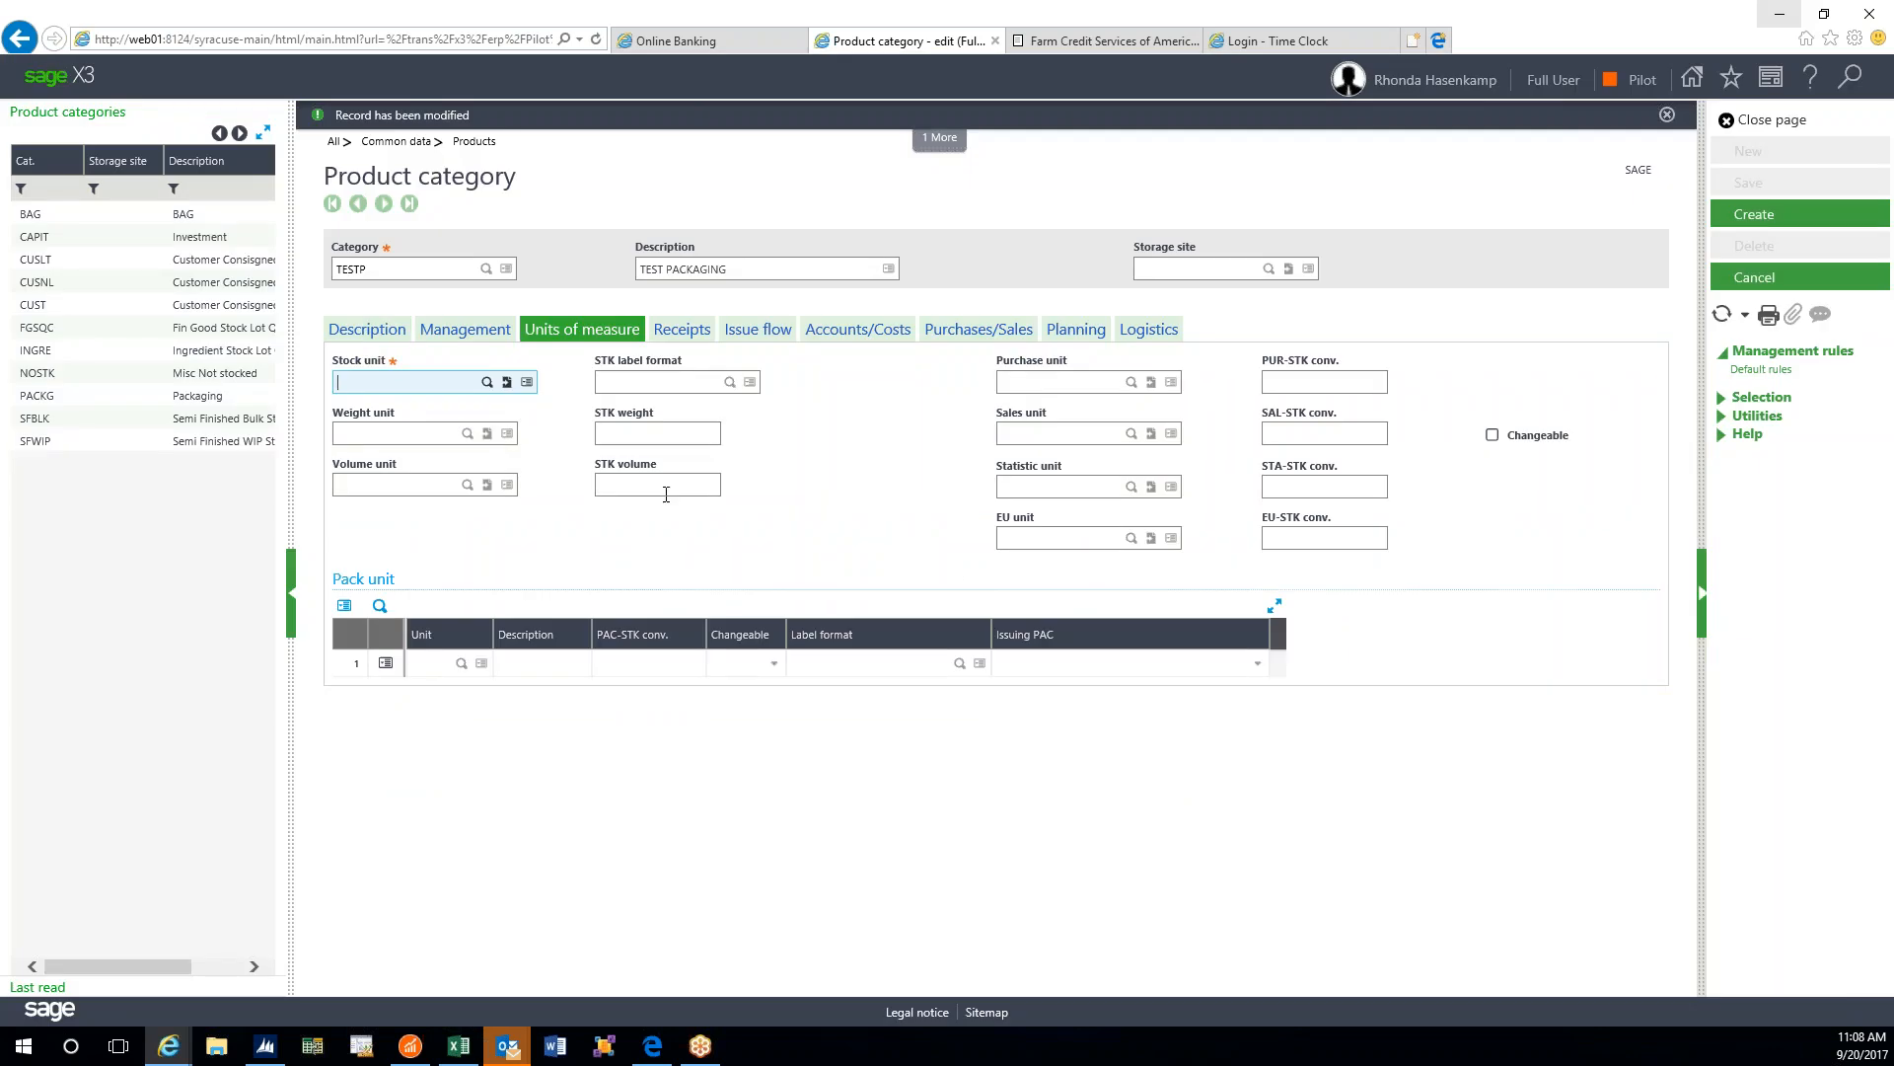
pyautogui.click(487, 382)
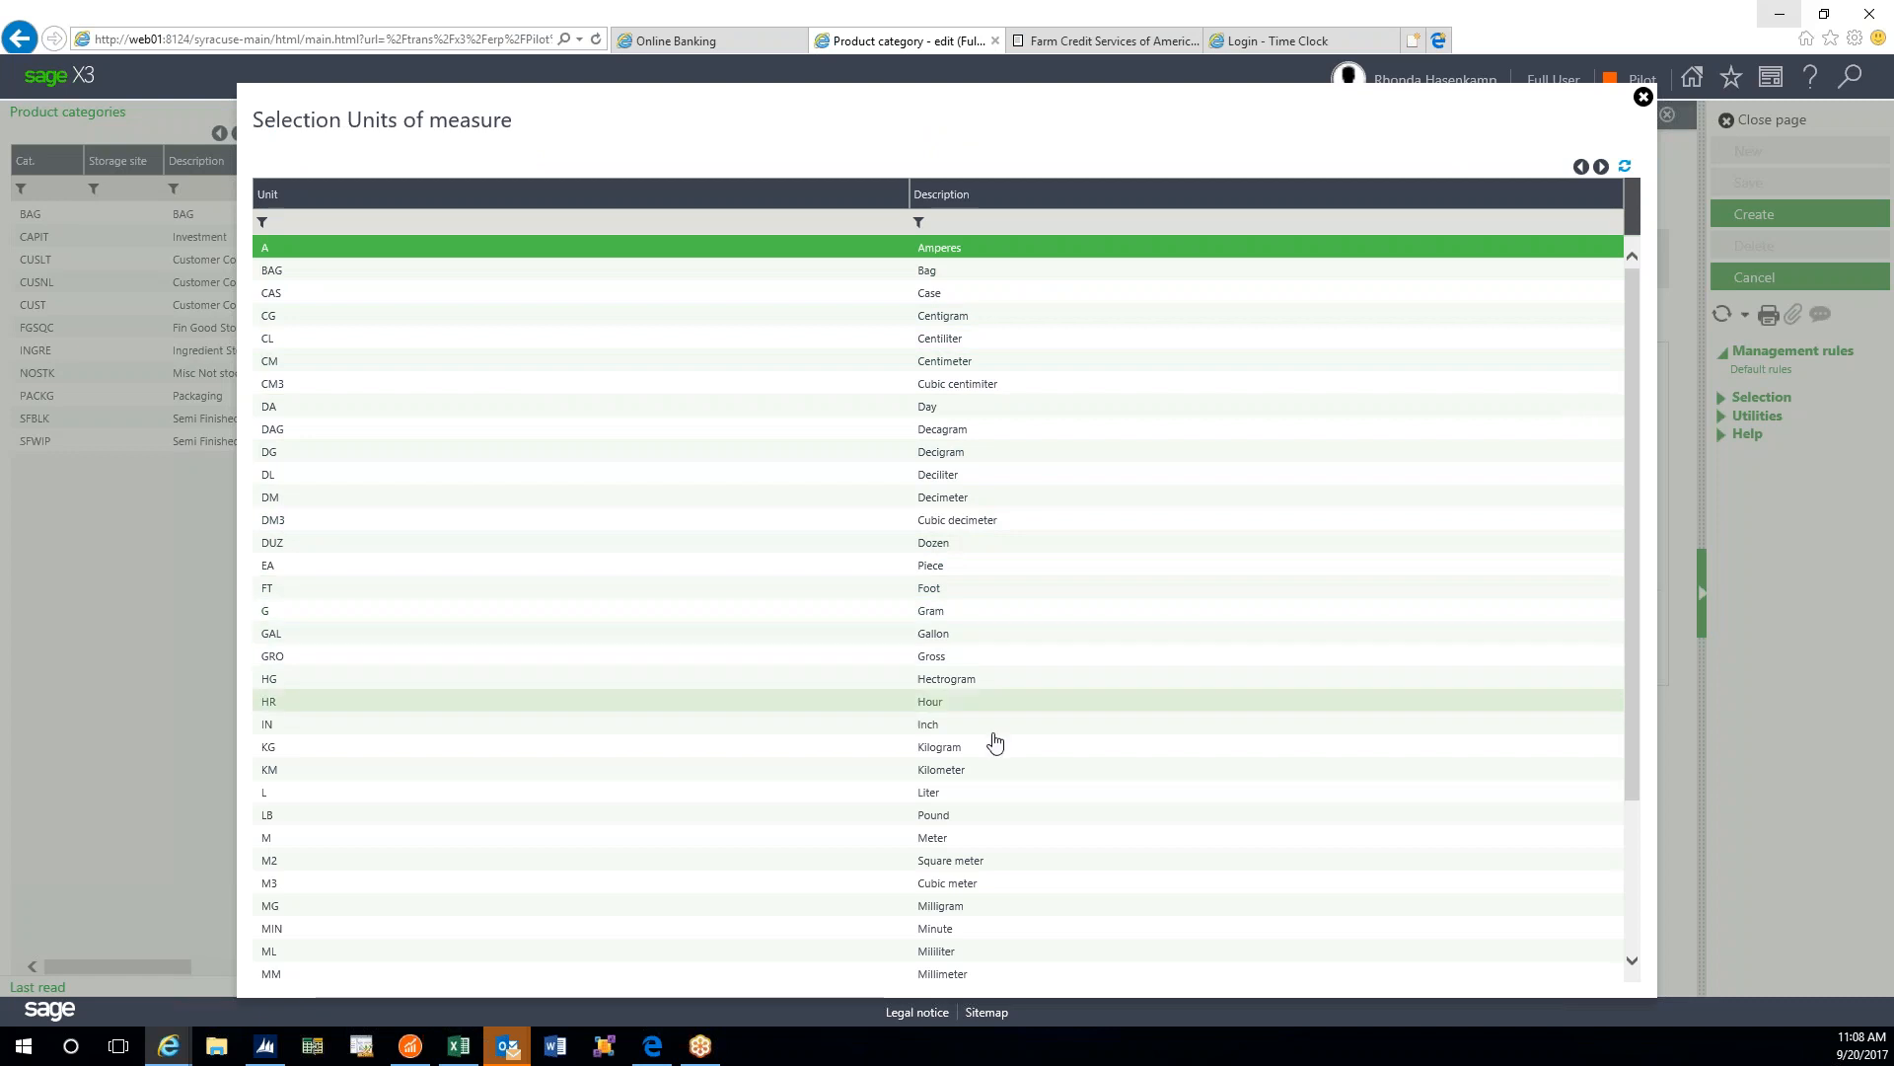
pyautogui.scroll(-3, 993, 819)
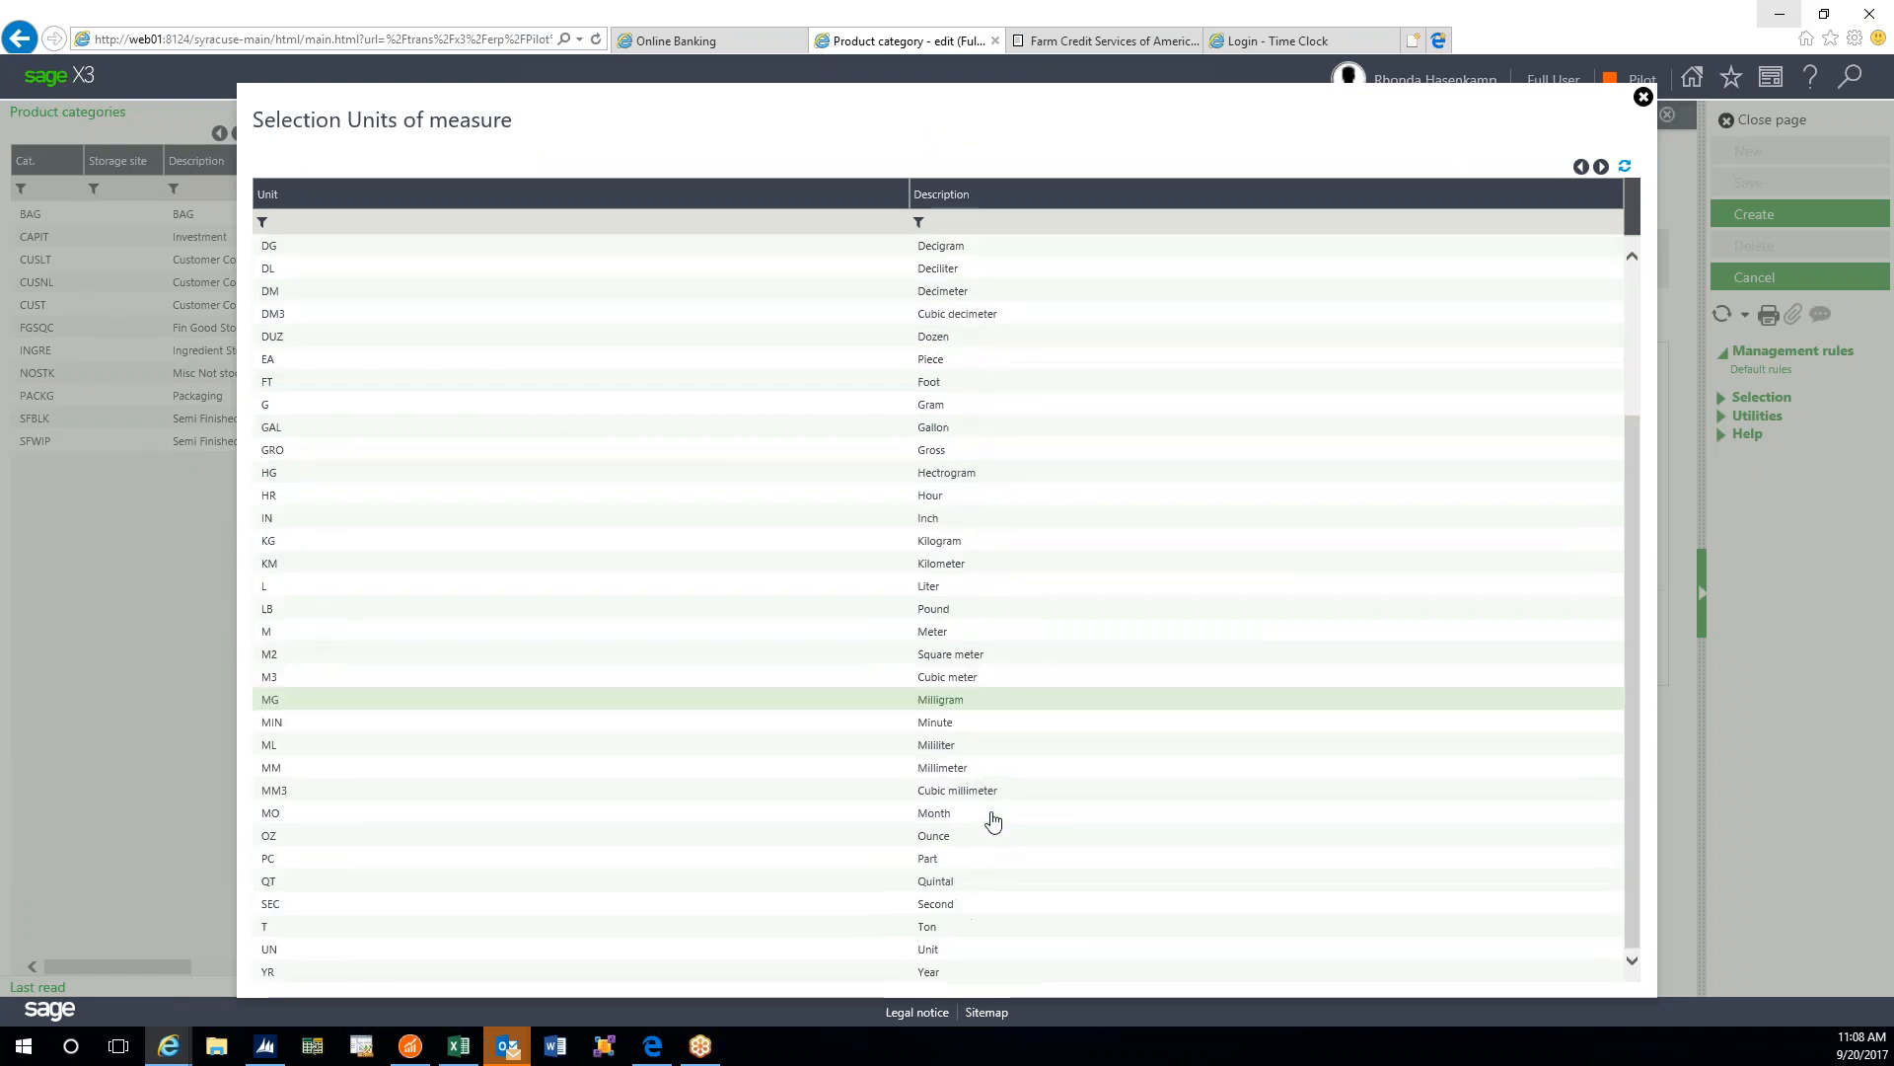
pyautogui.scroll(3, 992, 819)
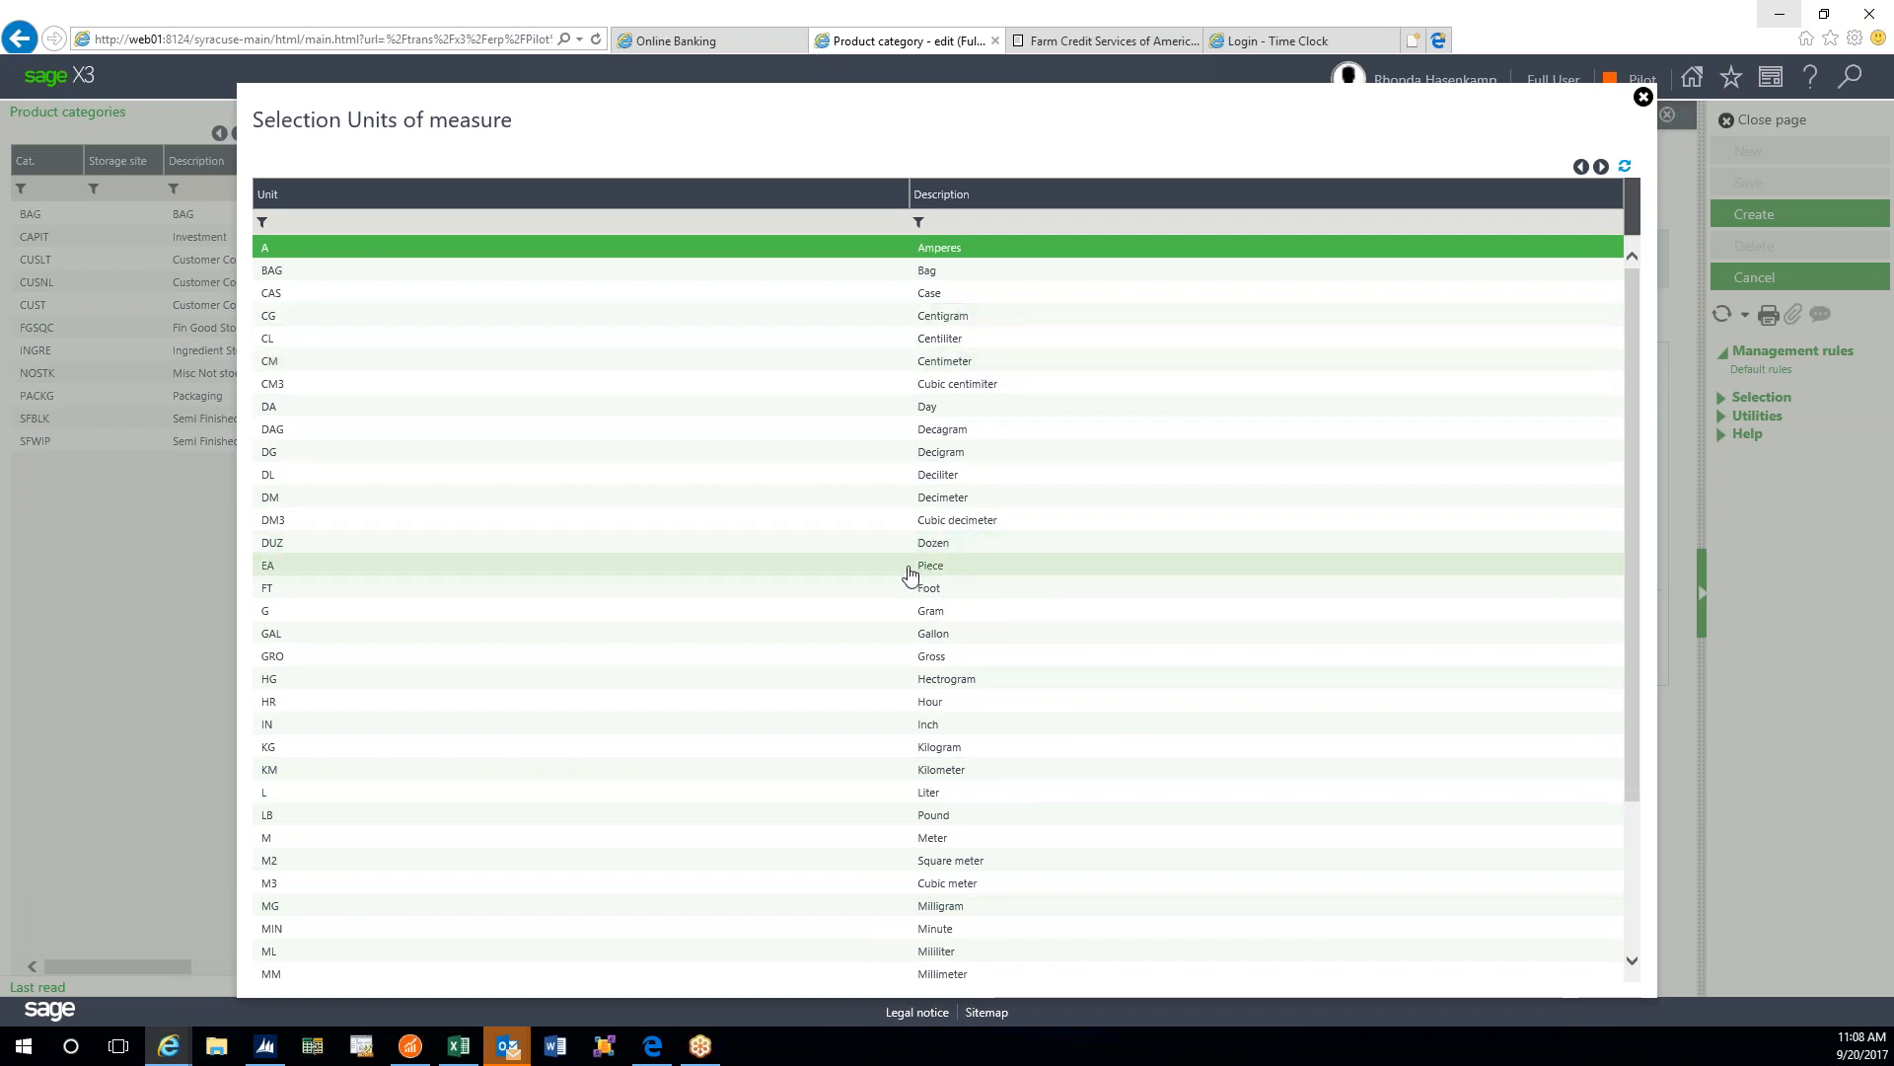
pyautogui.click(287, 569)
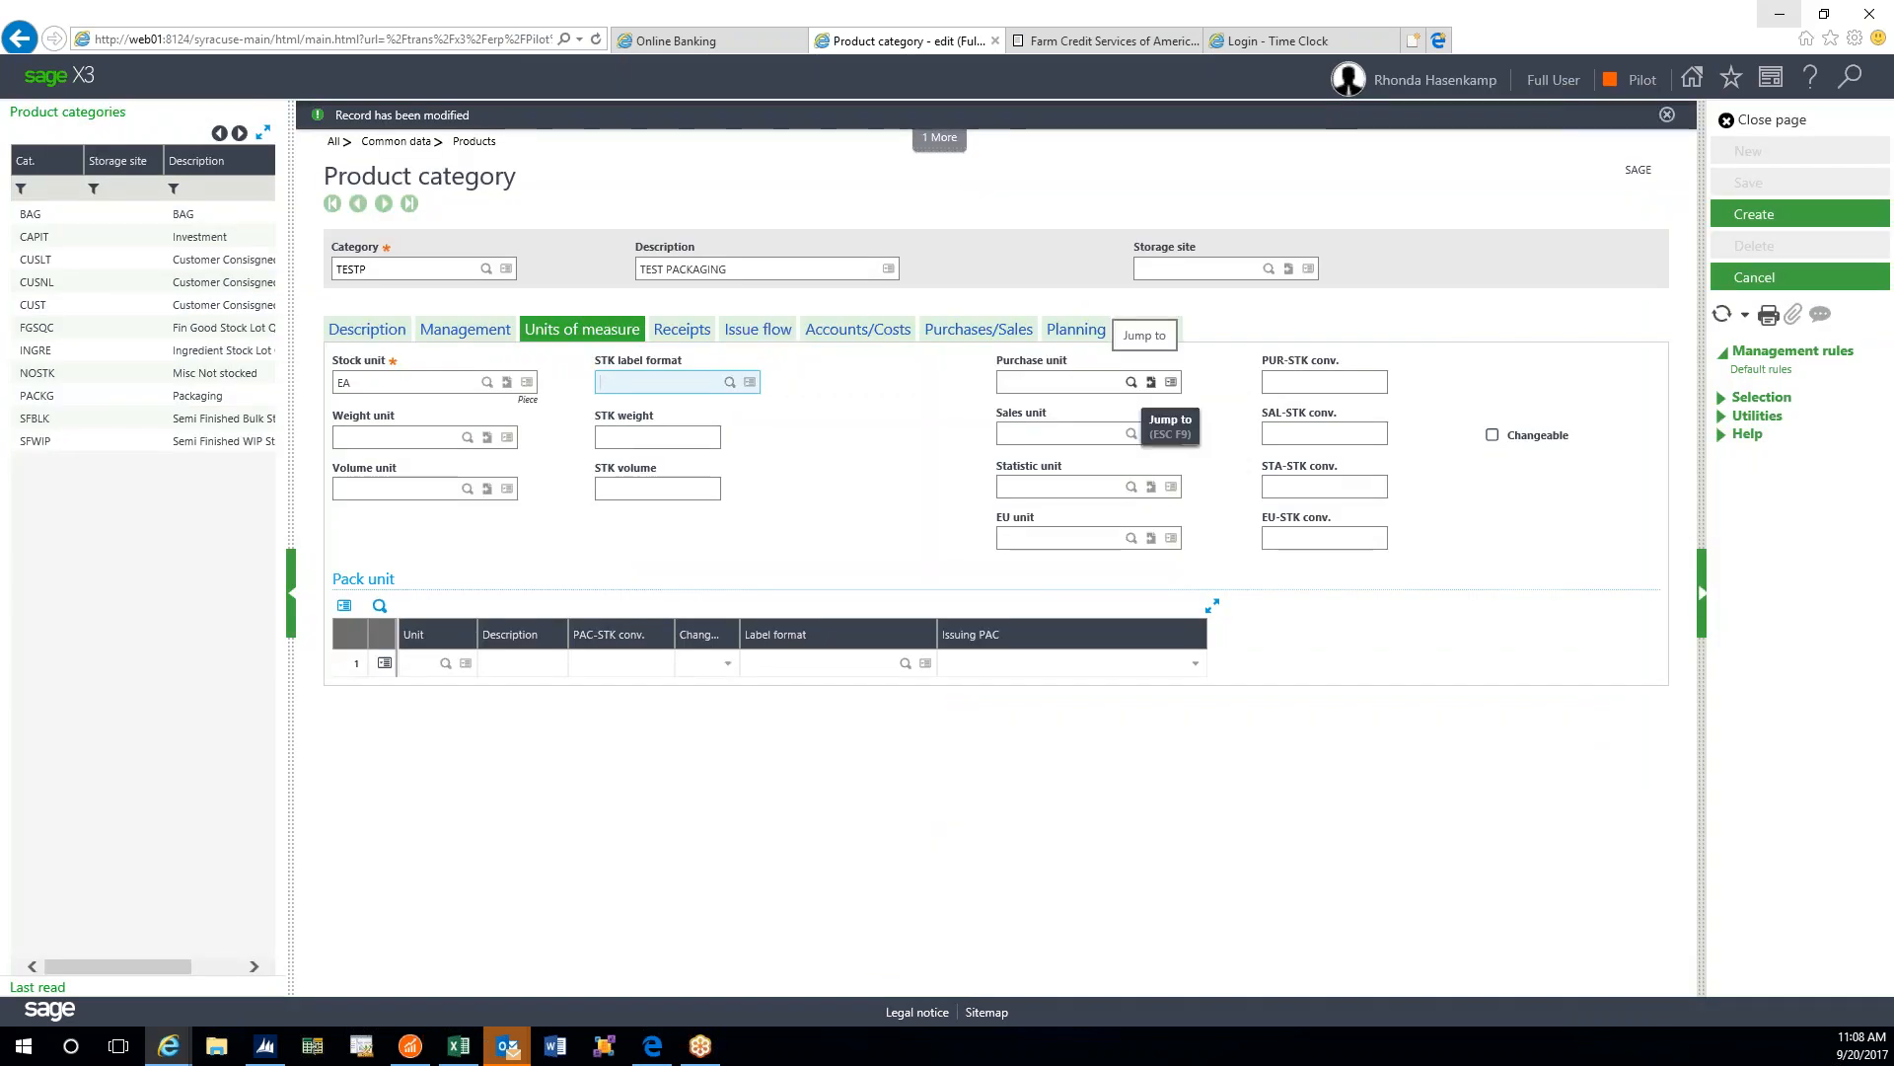
pyautogui.click(732, 385)
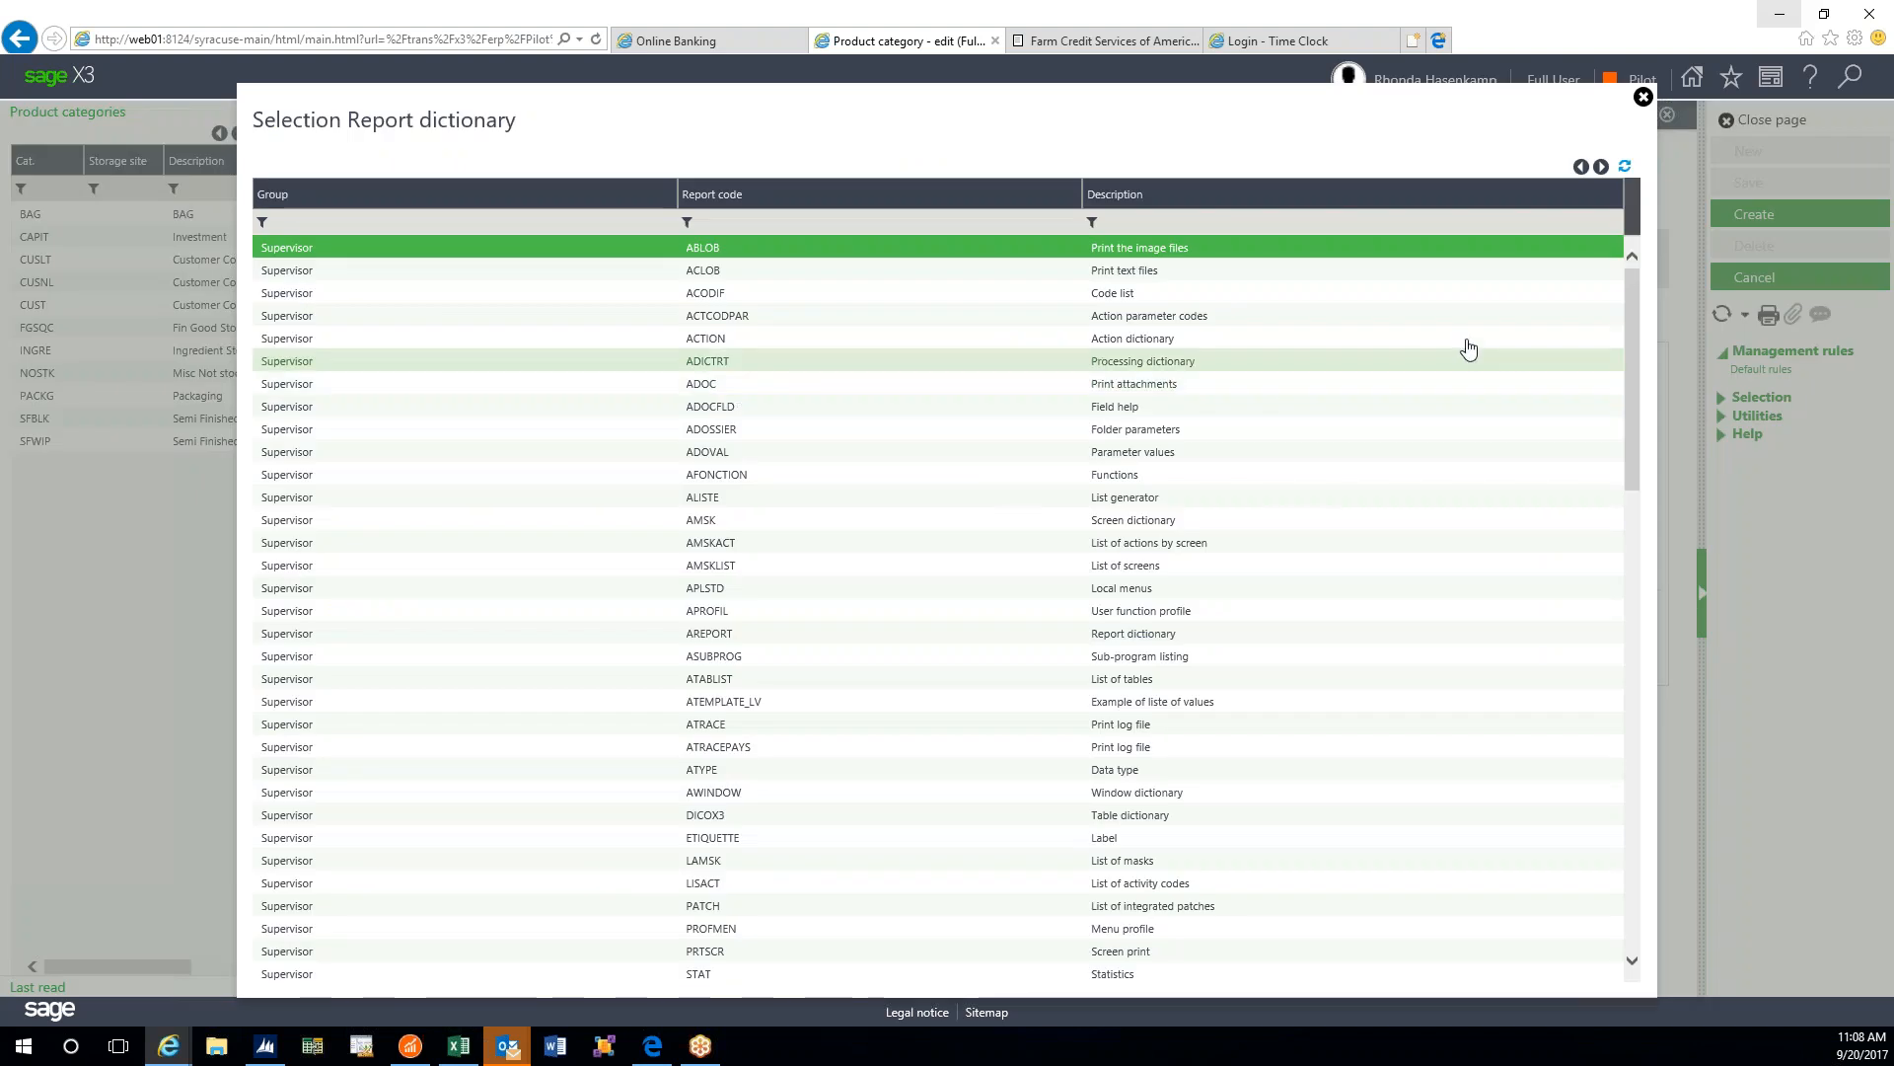
pyautogui.scroll(-5, 1462, 349)
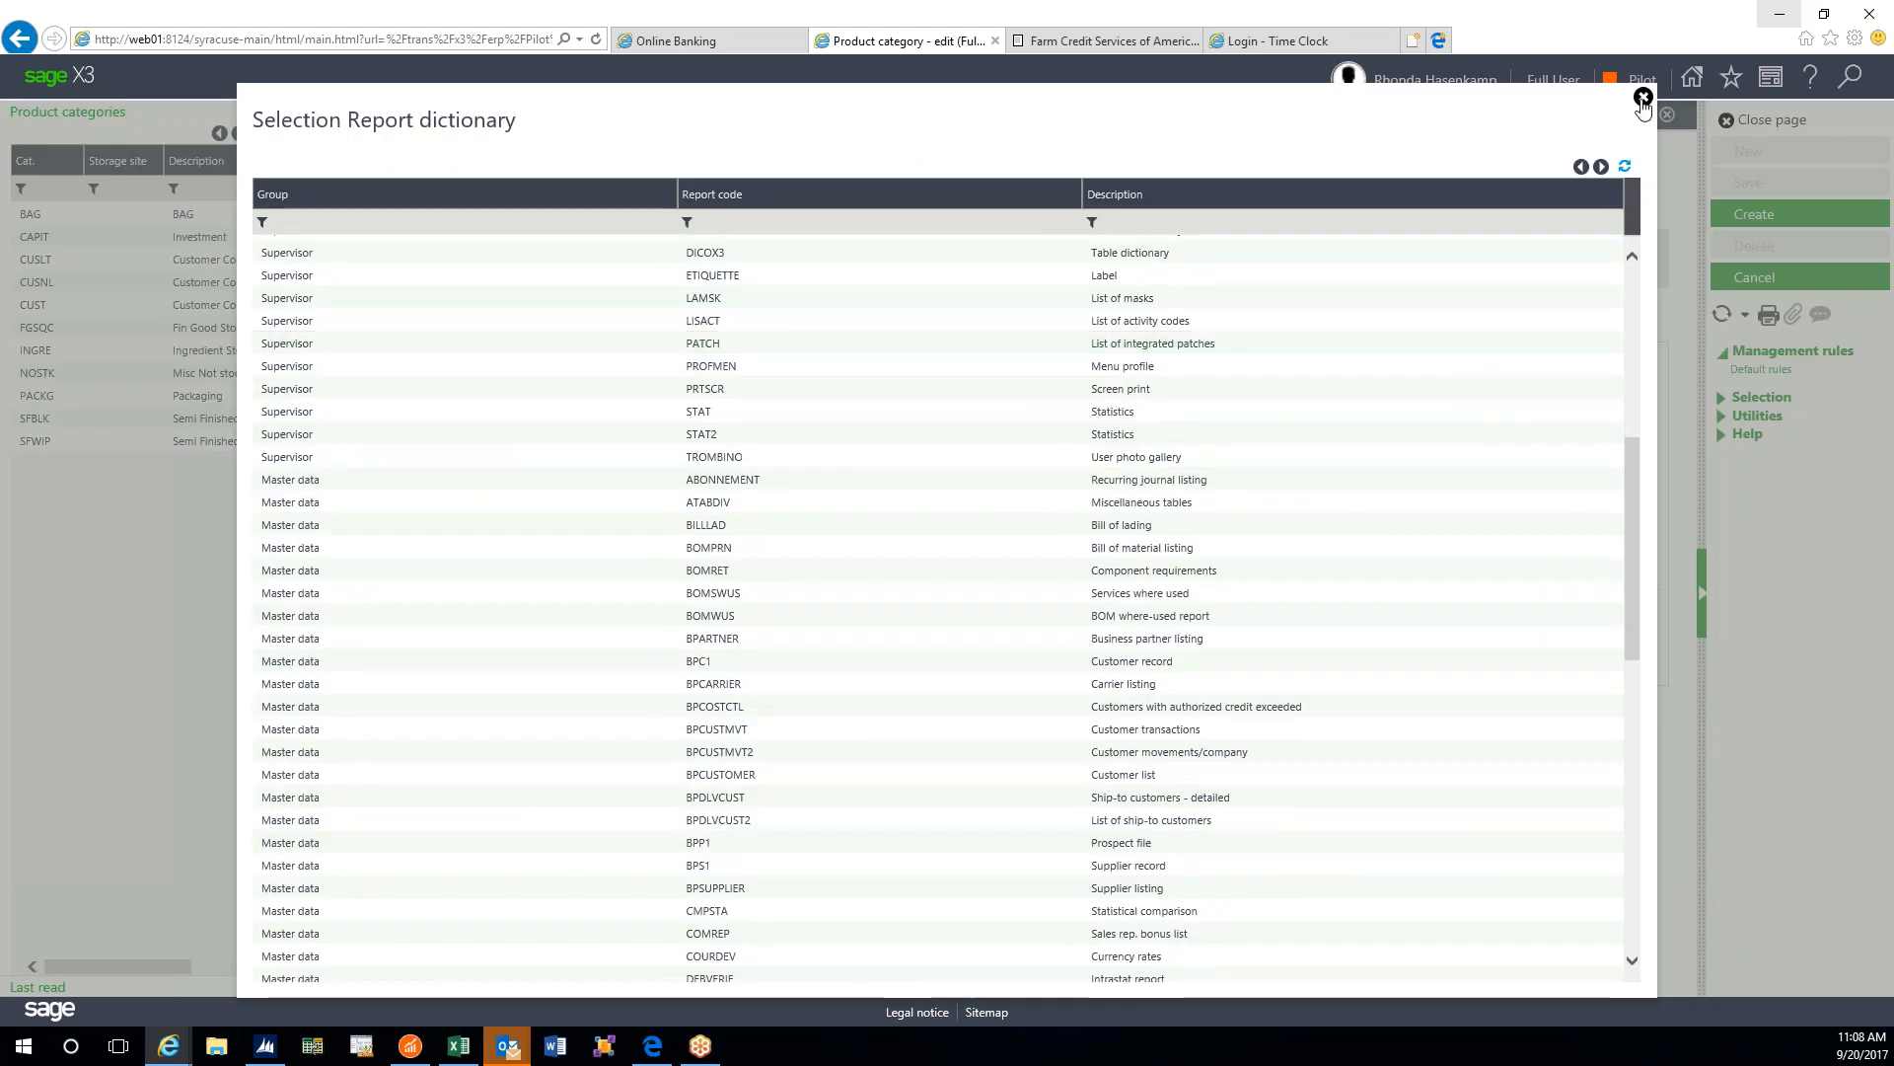
pyautogui.scroll(-4, 1482, 330)
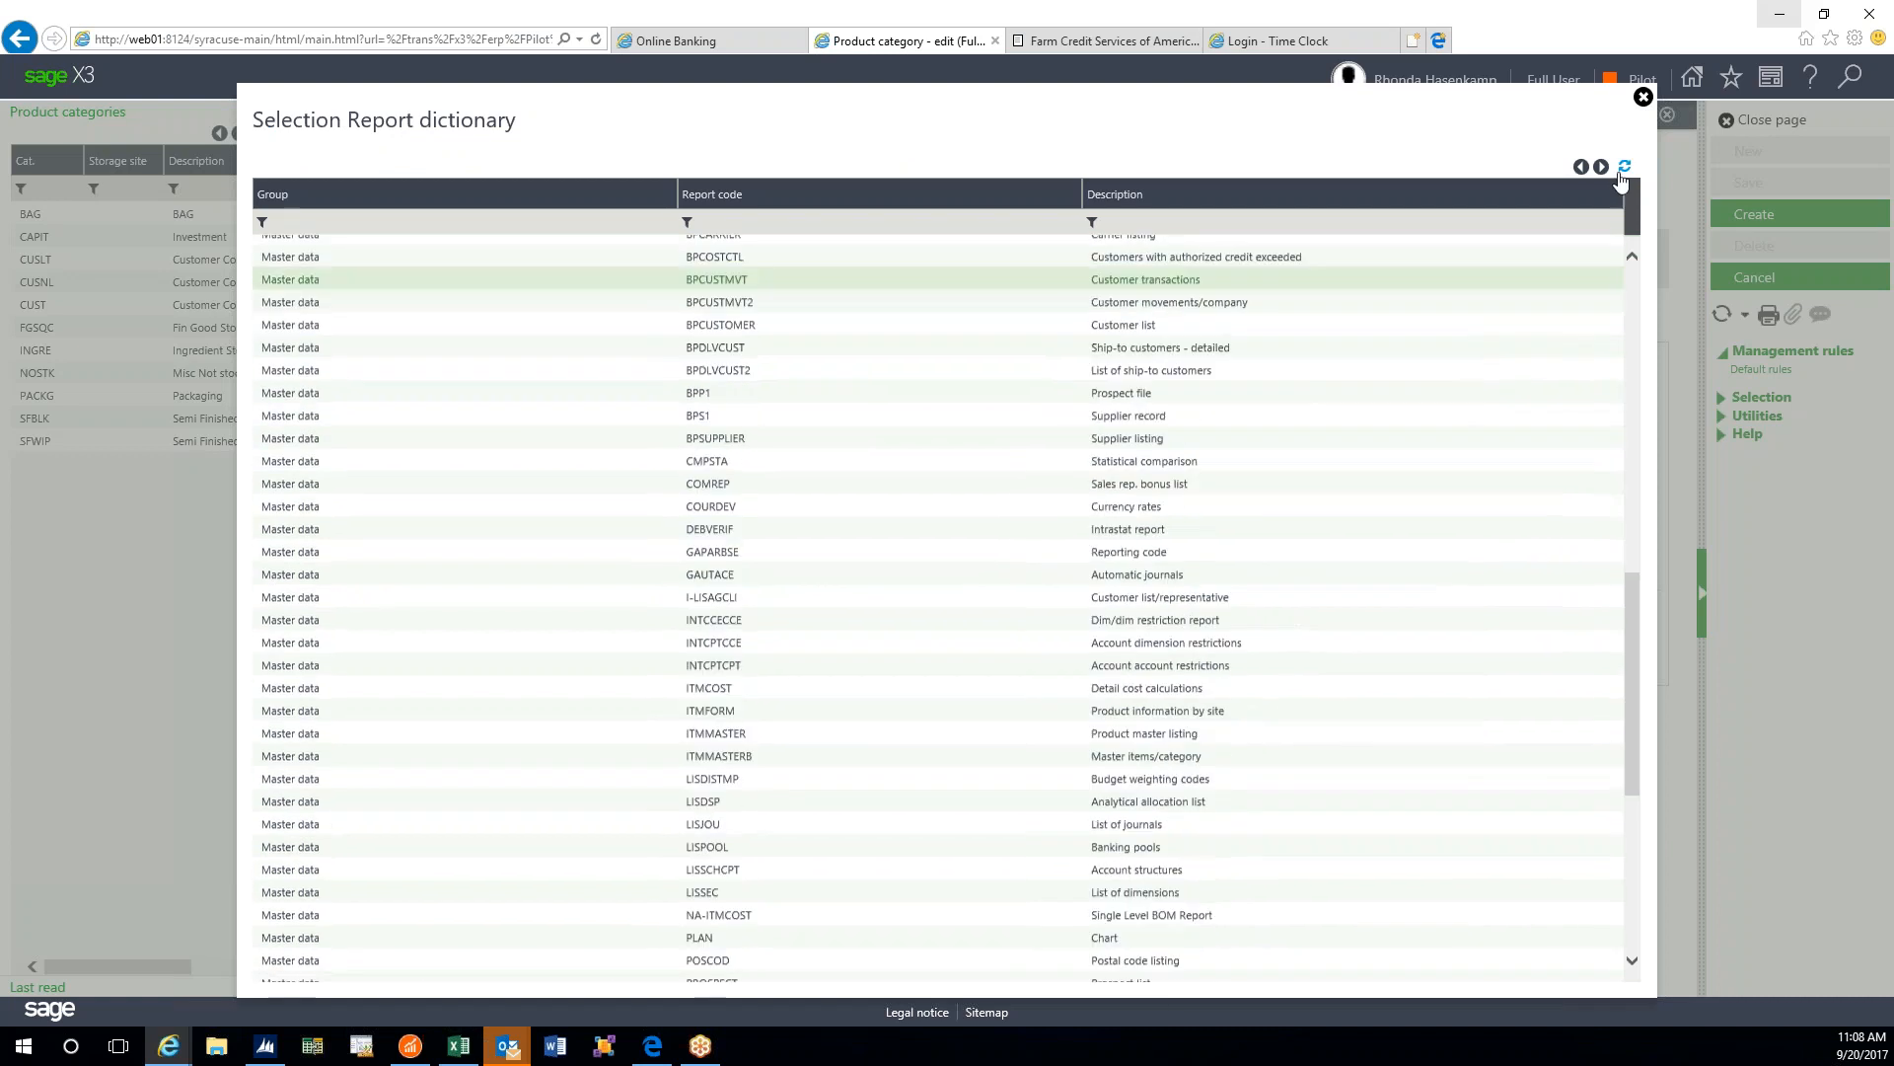
pyautogui.click(1642, 97)
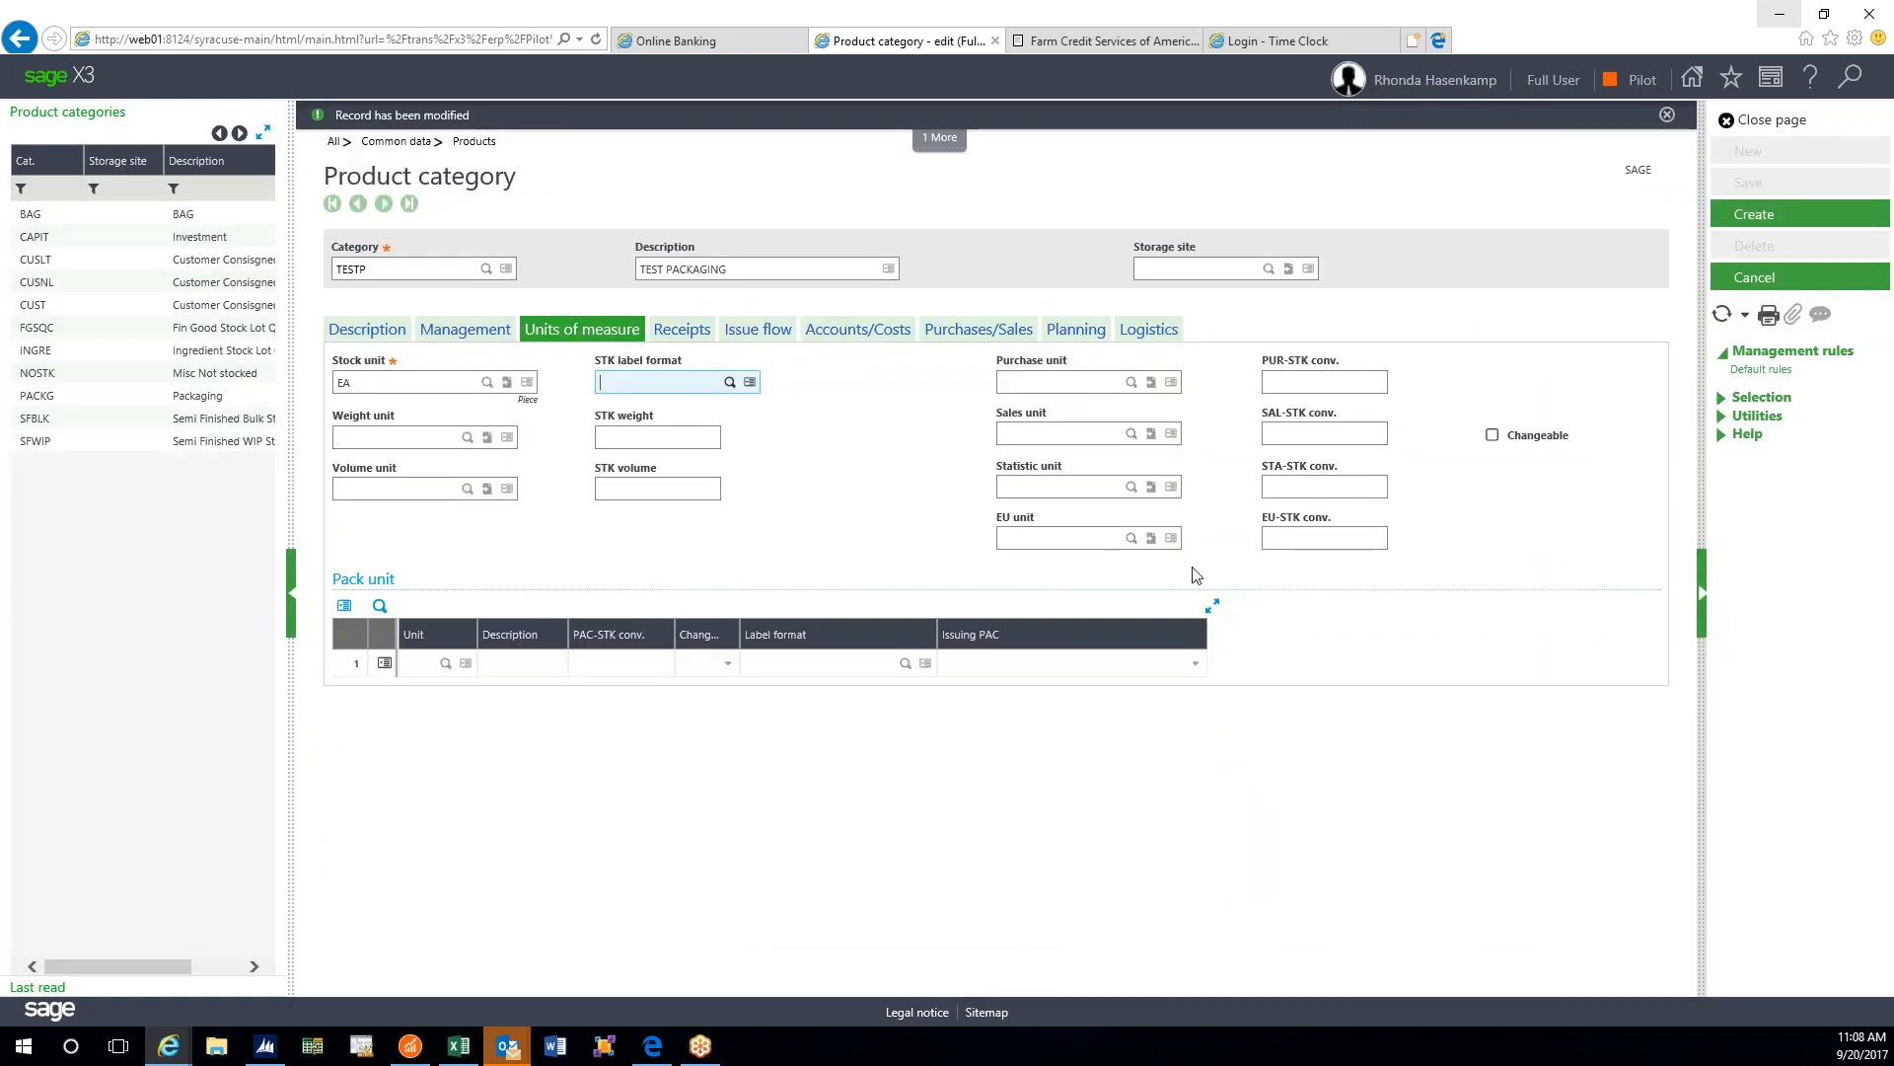
pyautogui.press('Tab')
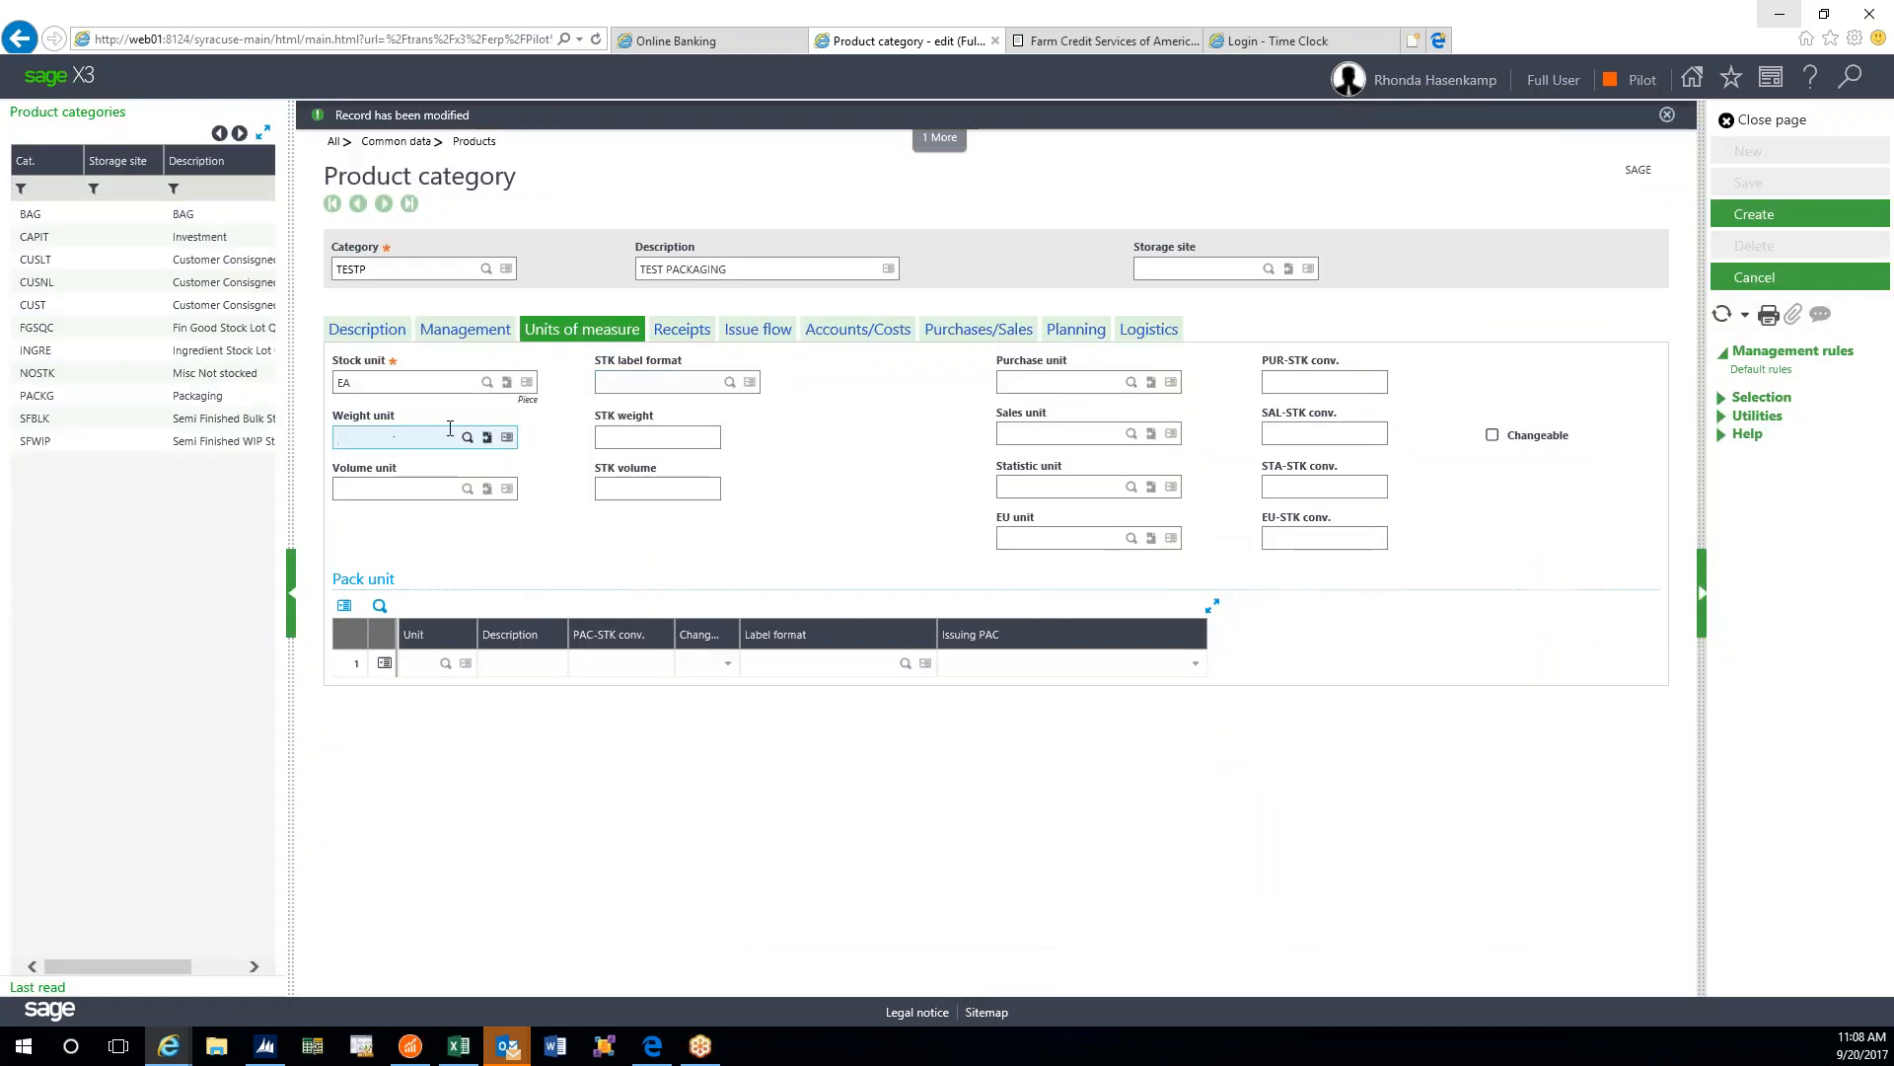
pyautogui.press('Tab')
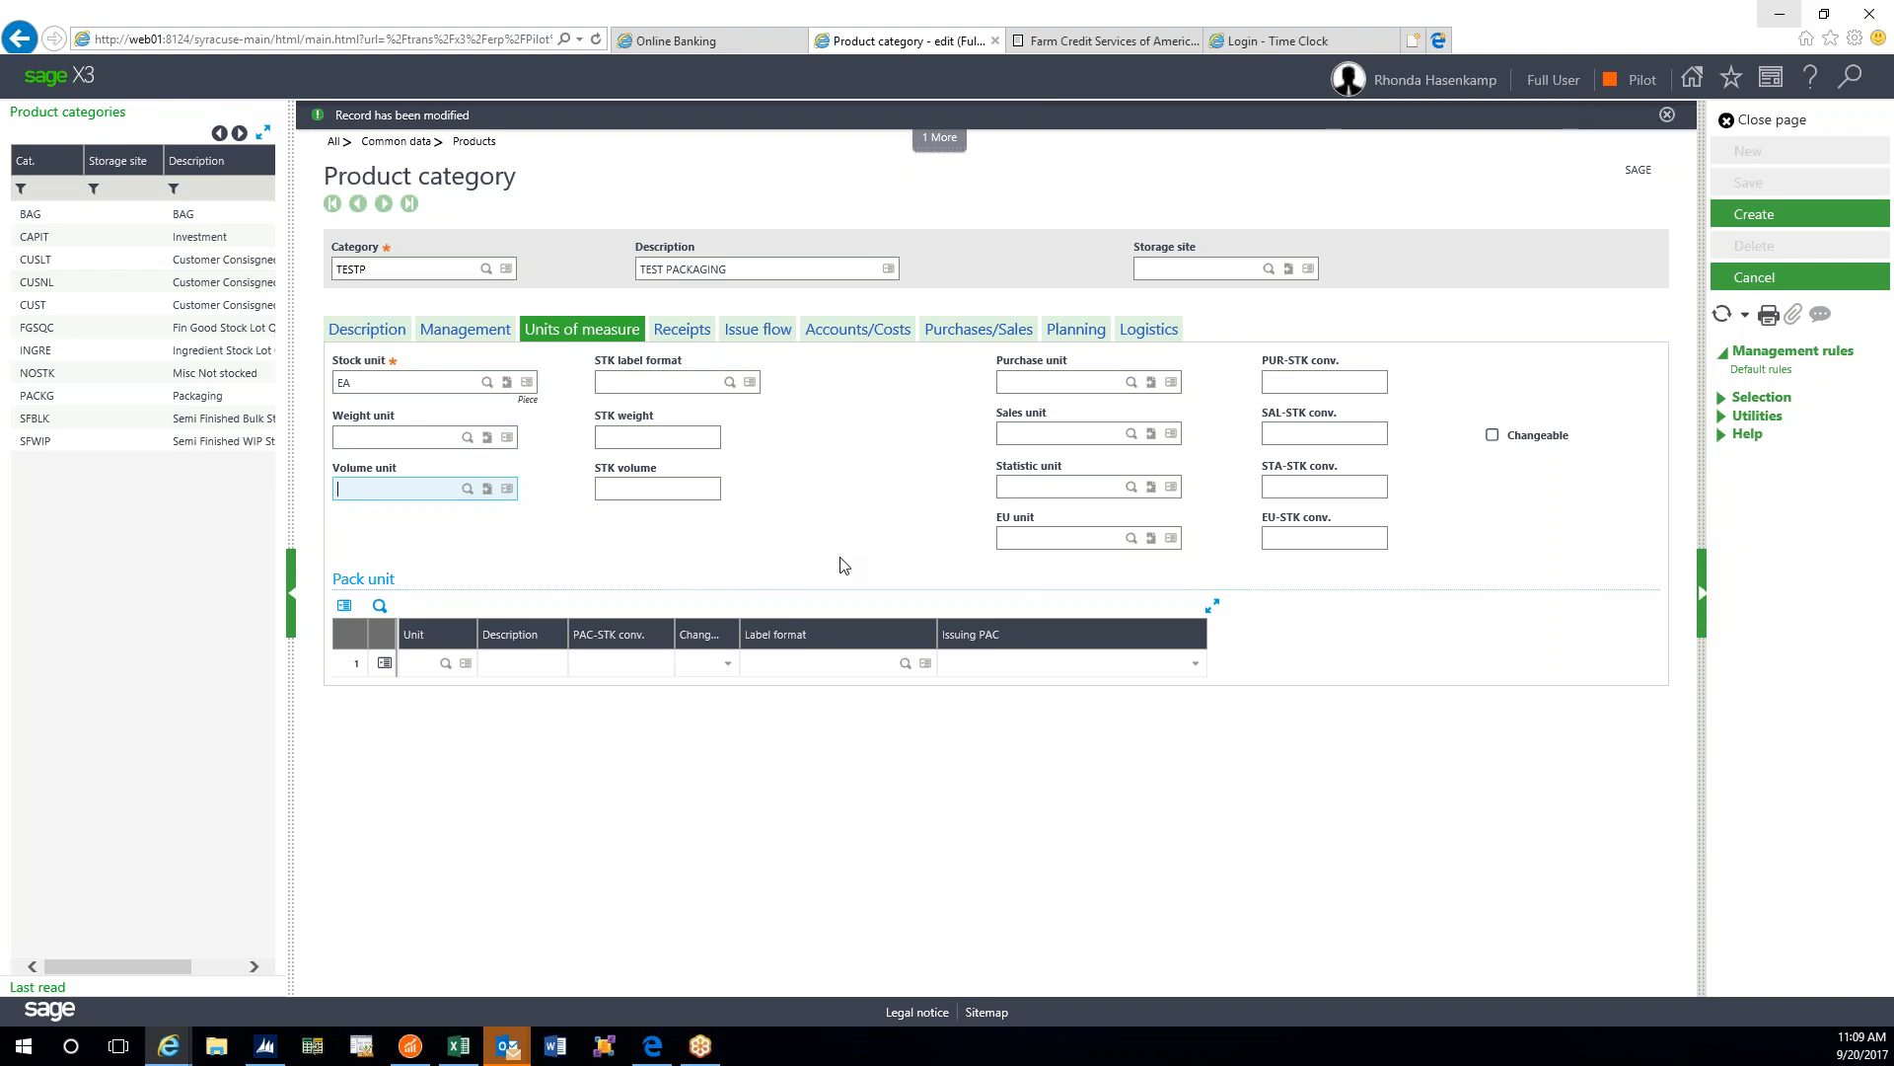
# - Retry creating TESTP, then dismiss the missing-valuation-method errors after browsing the methods list
pyautogui.click(1766, 215)
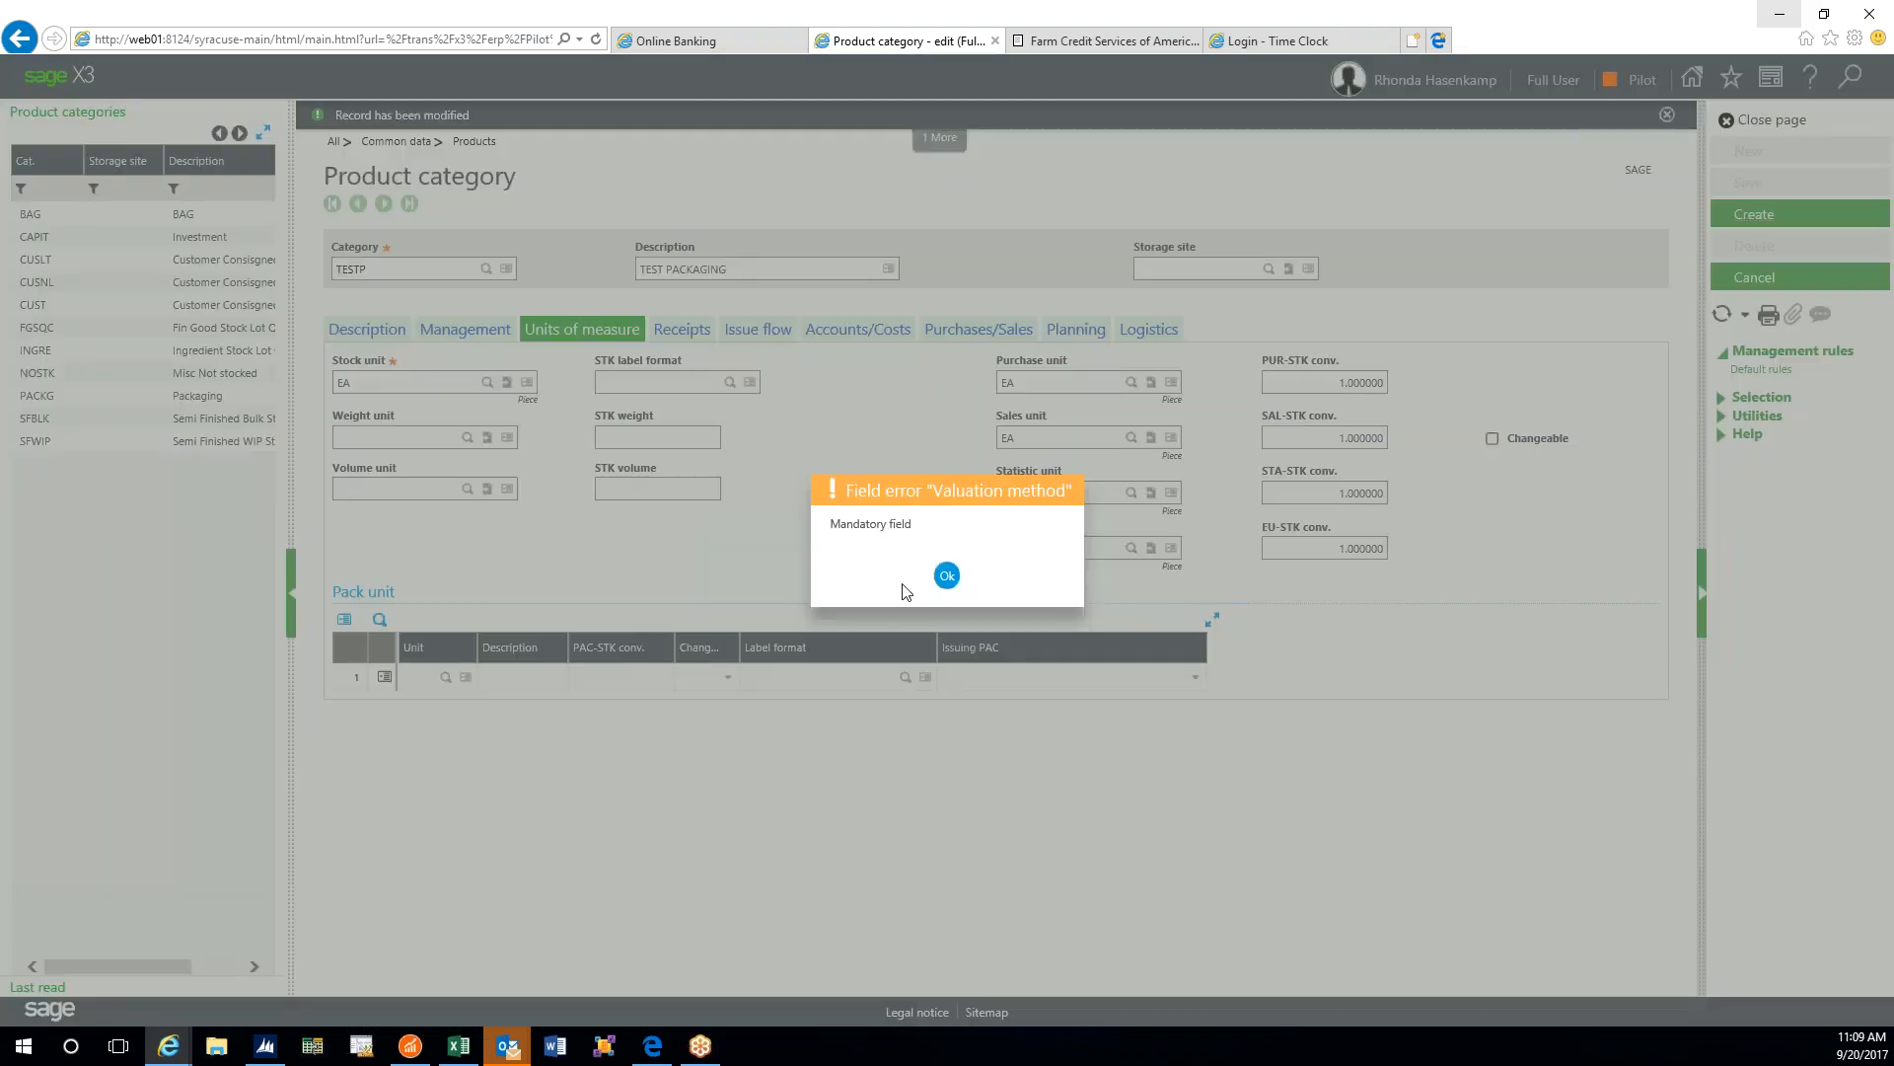
pyautogui.click(947, 575)
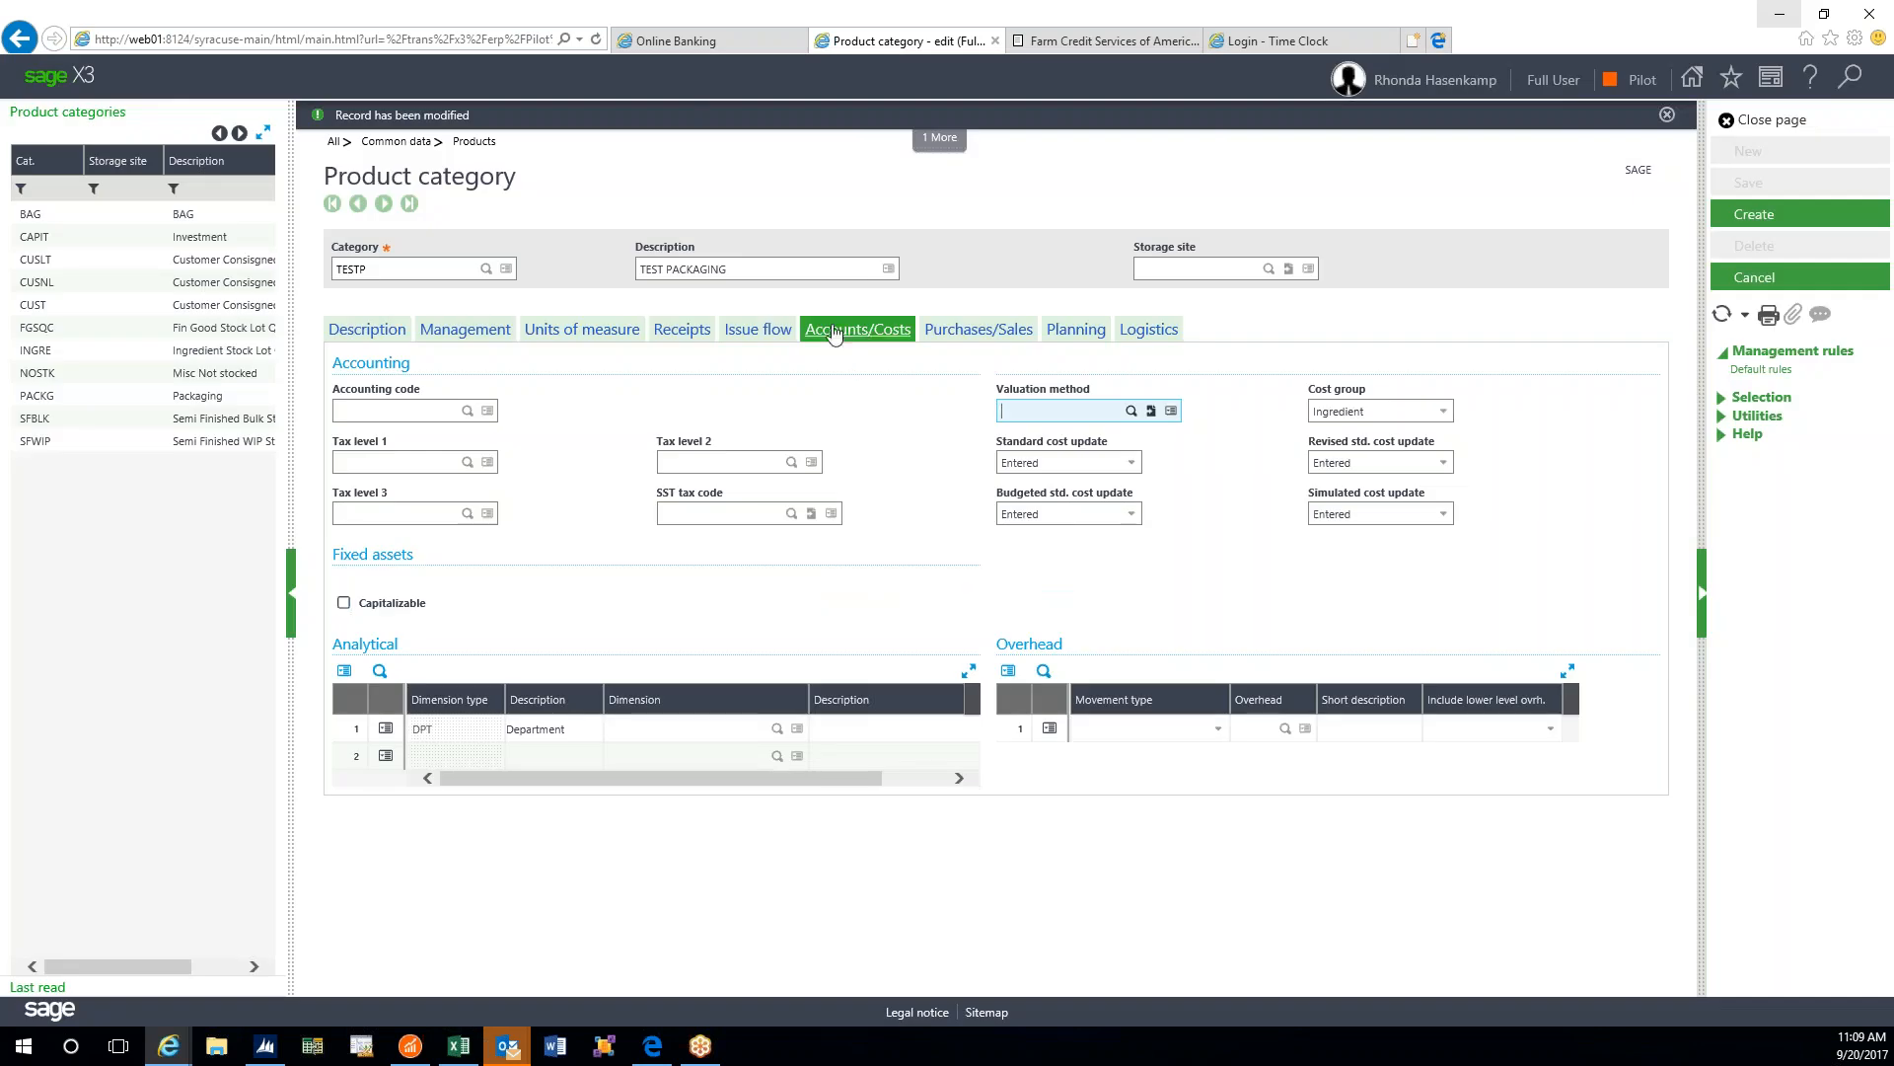
pyautogui.click(1132, 411)
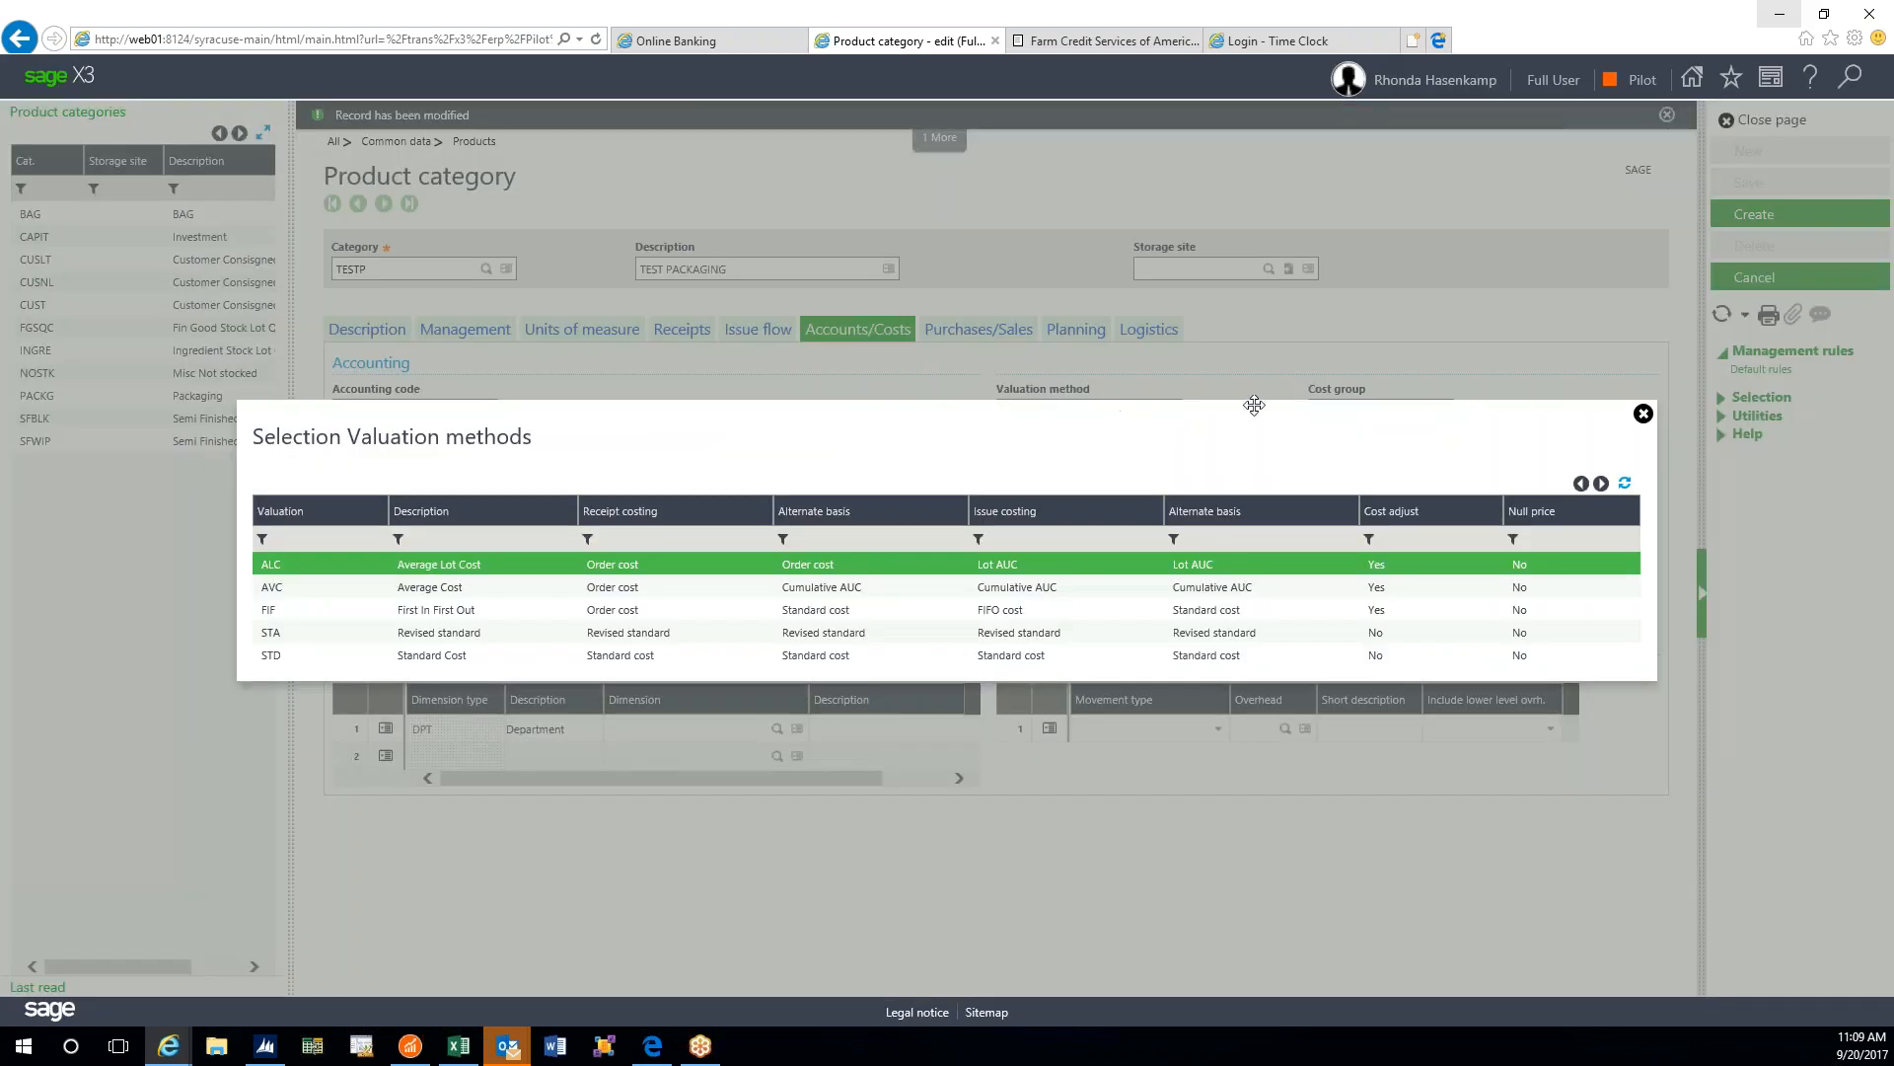
pyautogui.click(1643, 413)
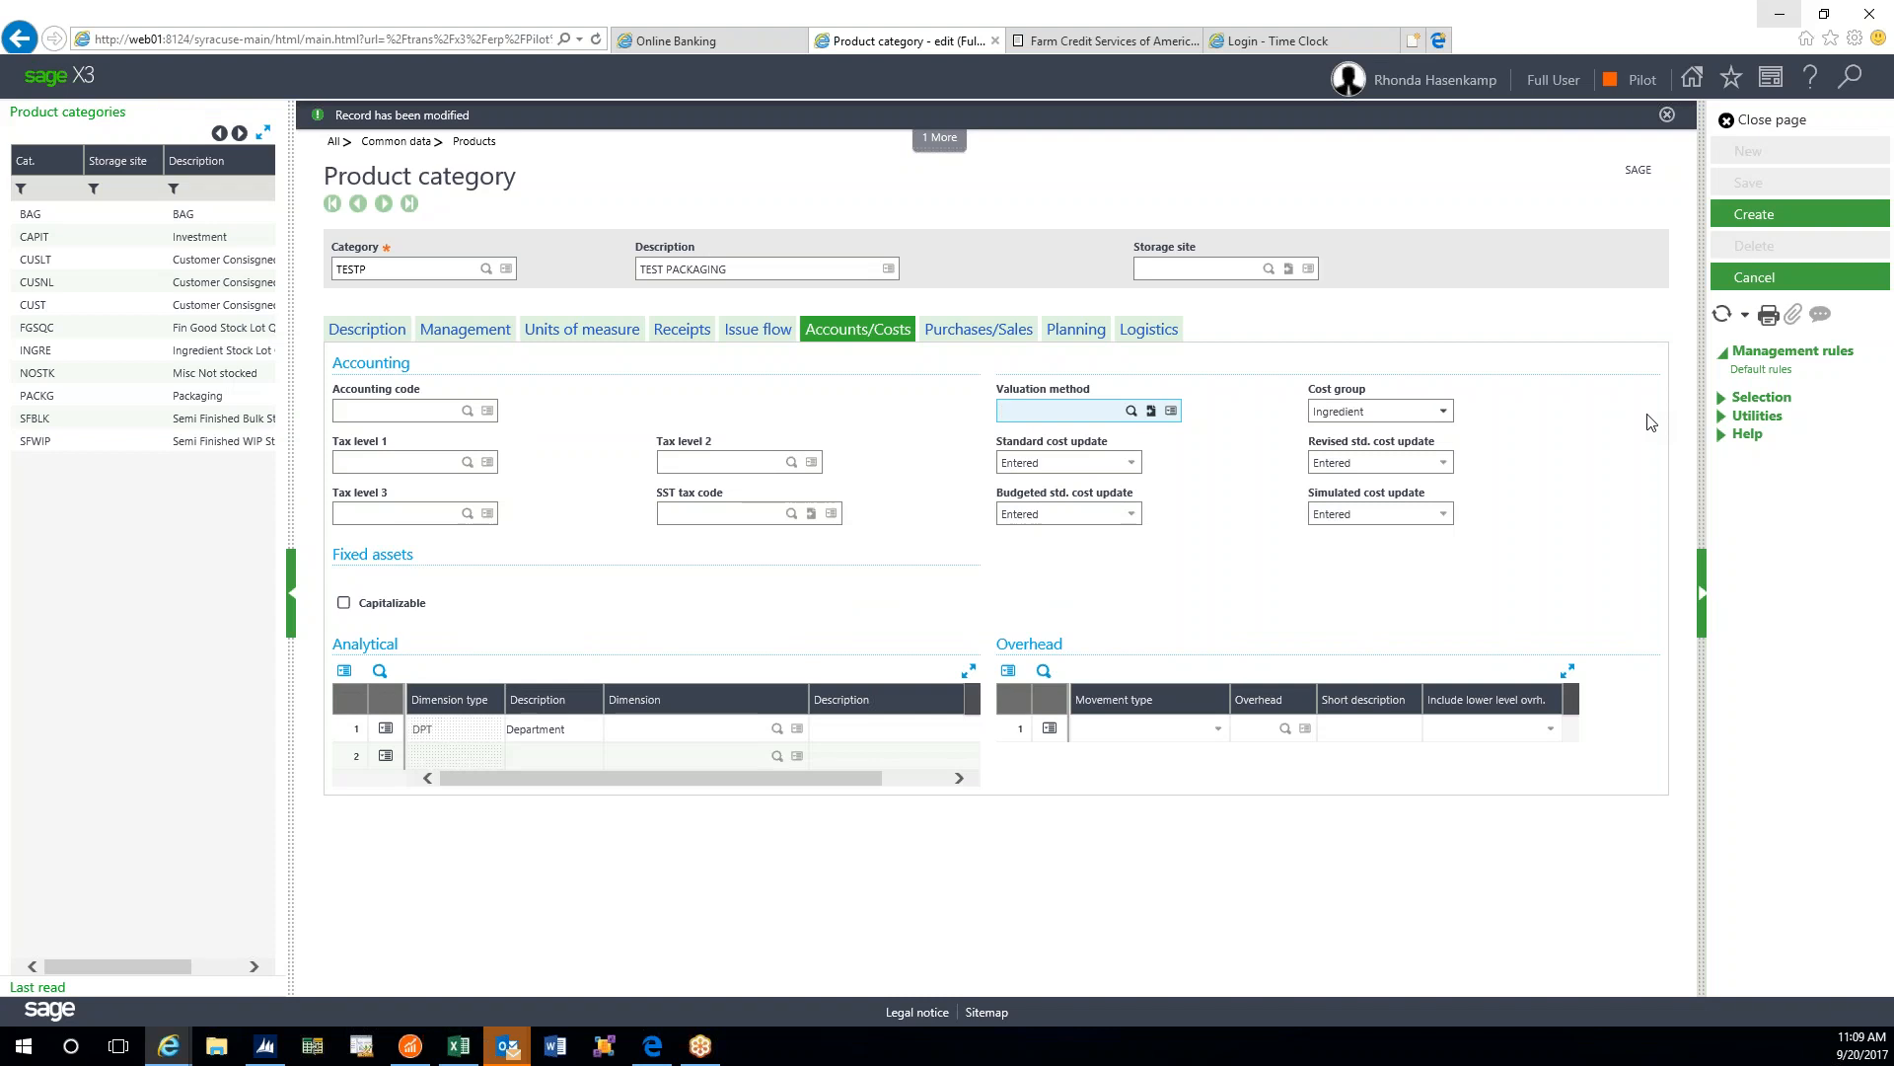
pyautogui.click(587, 334)
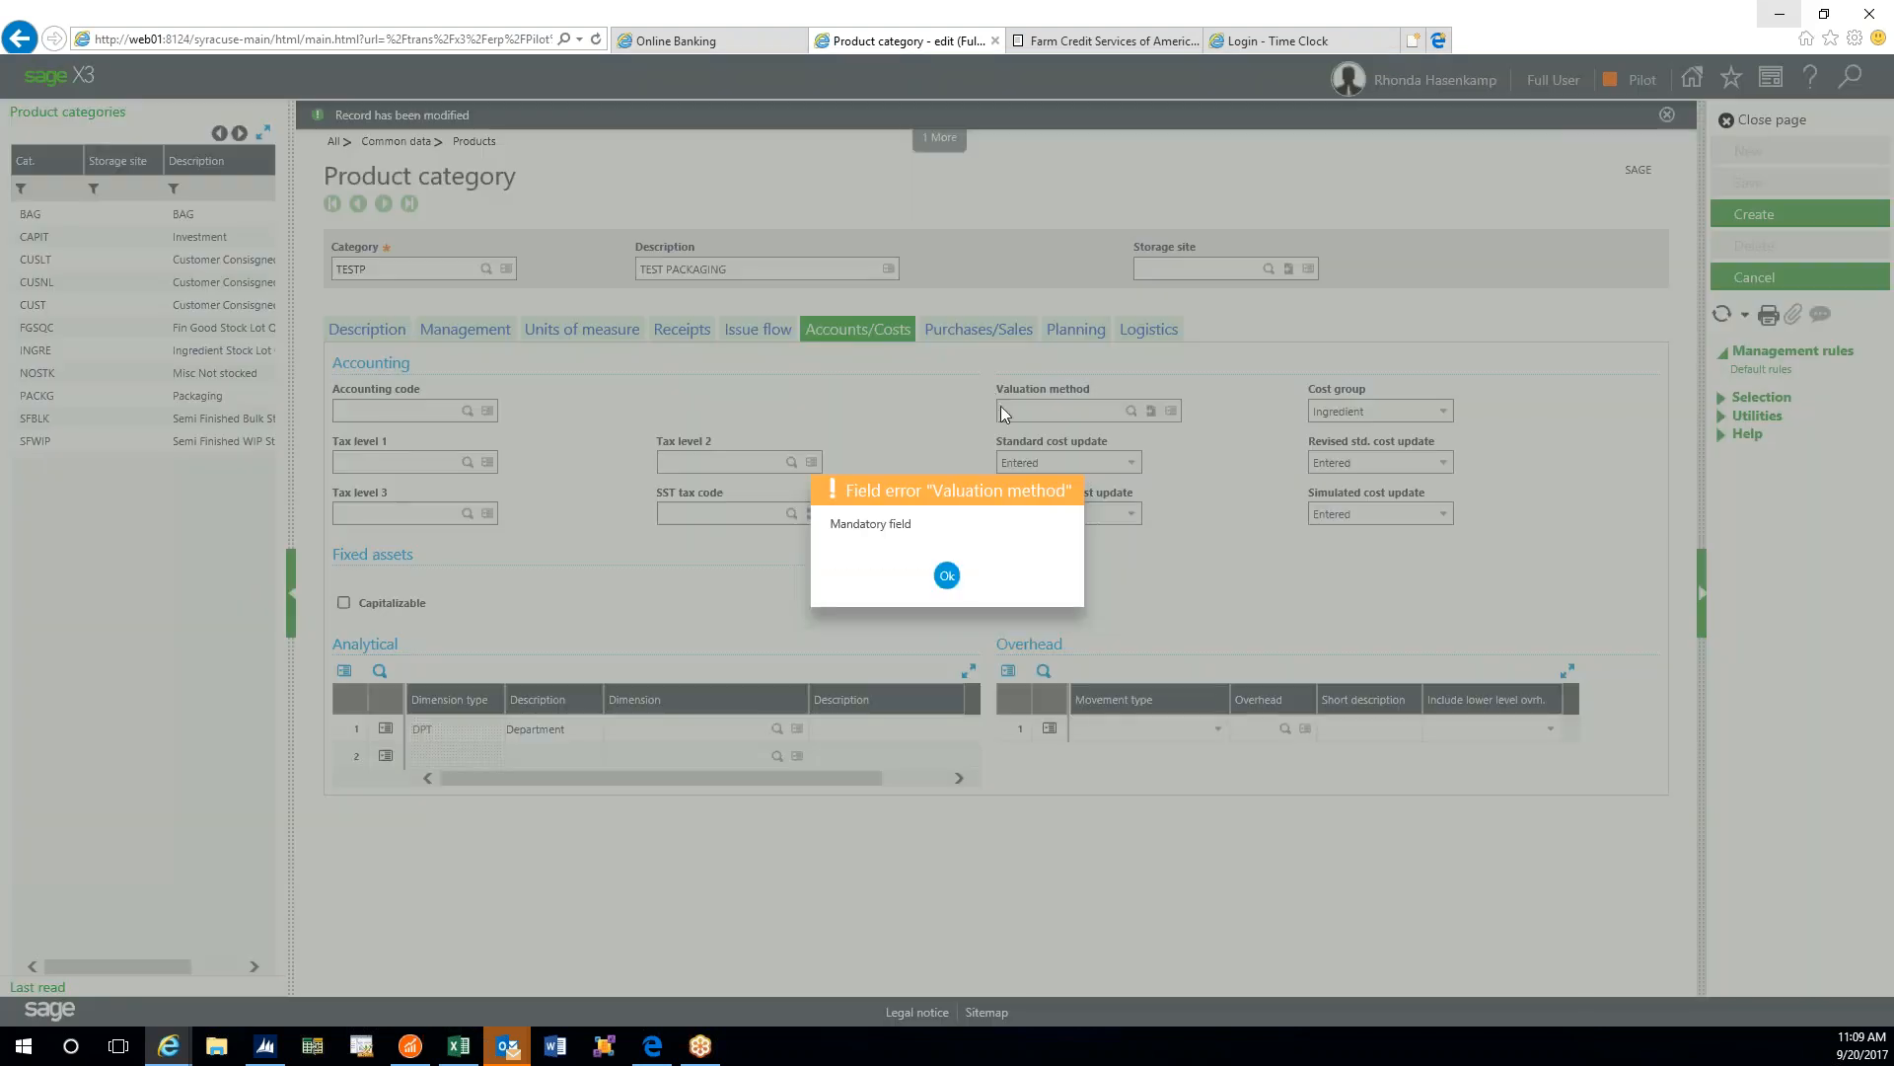
pyautogui.click(948, 575)
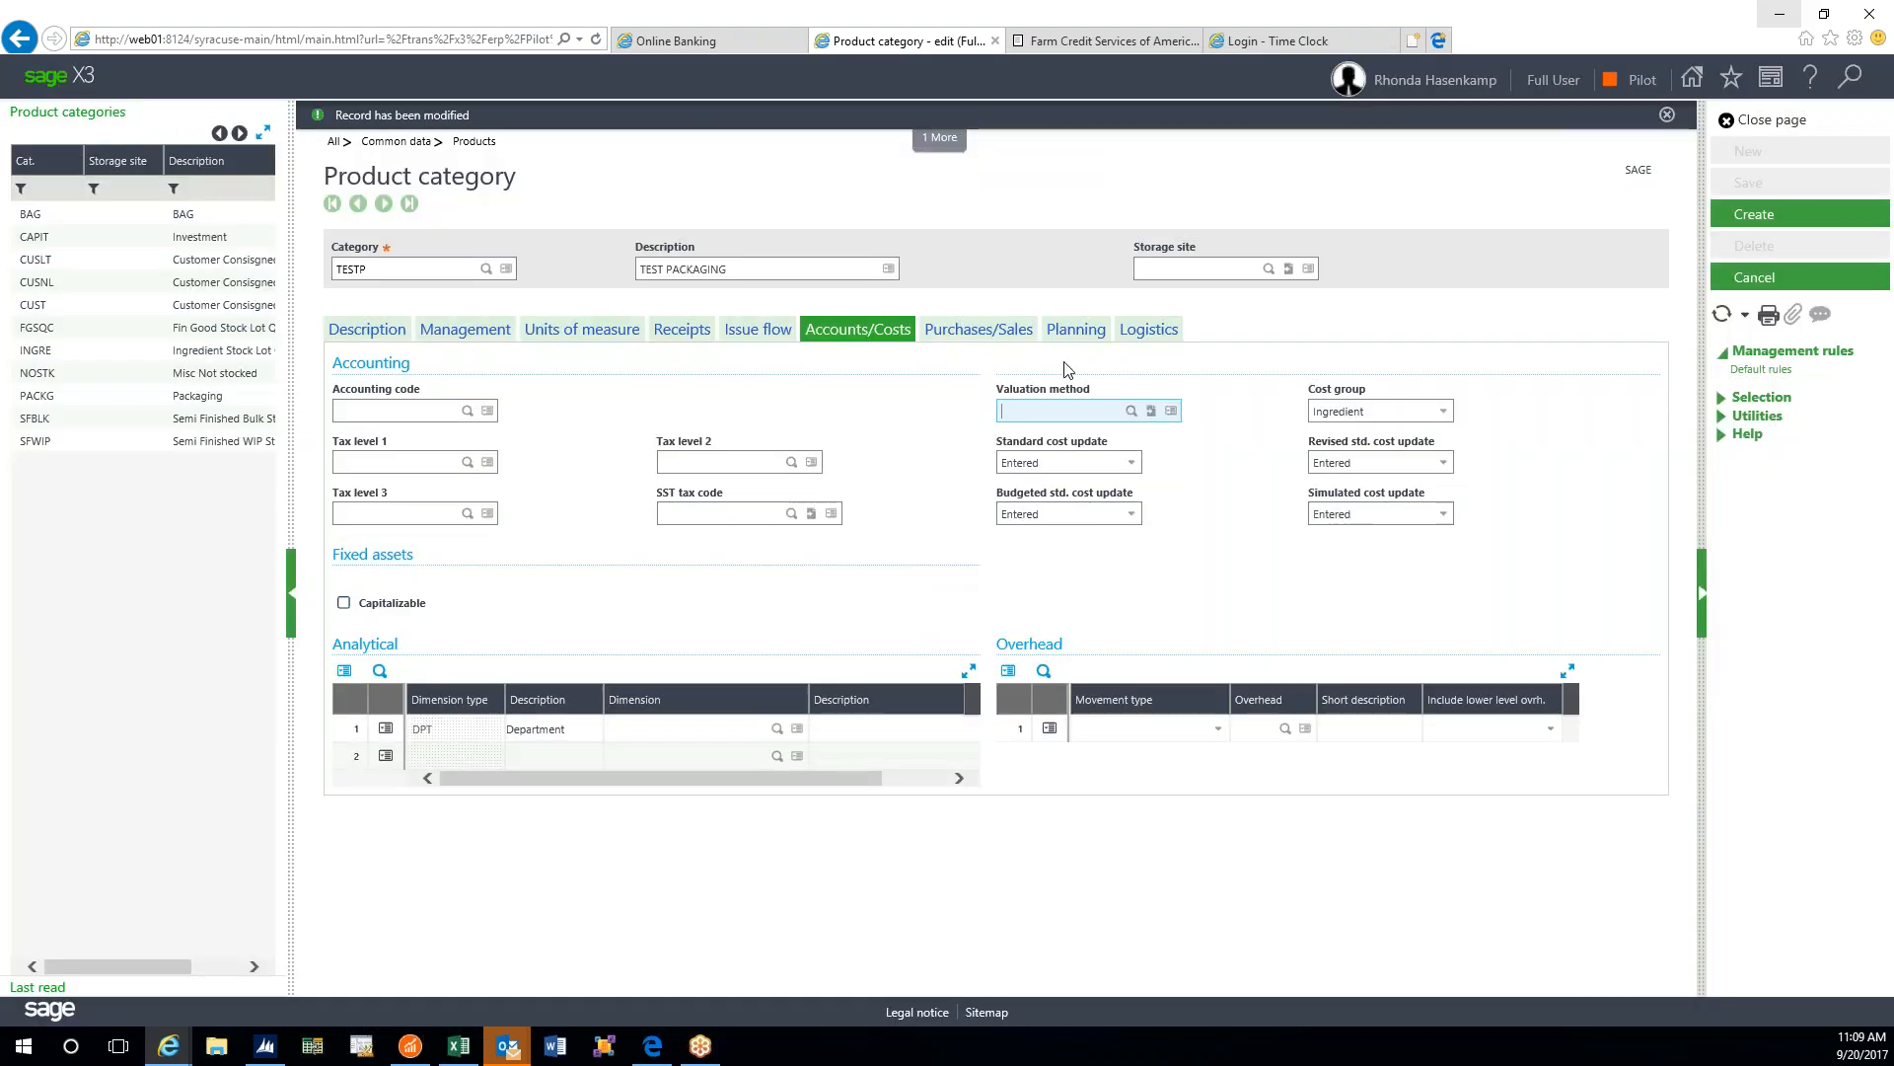
# - Choose FIF as the valuation method, check Units of measure, then return to Accounts/Costs
pyautogui.click(1132, 412)
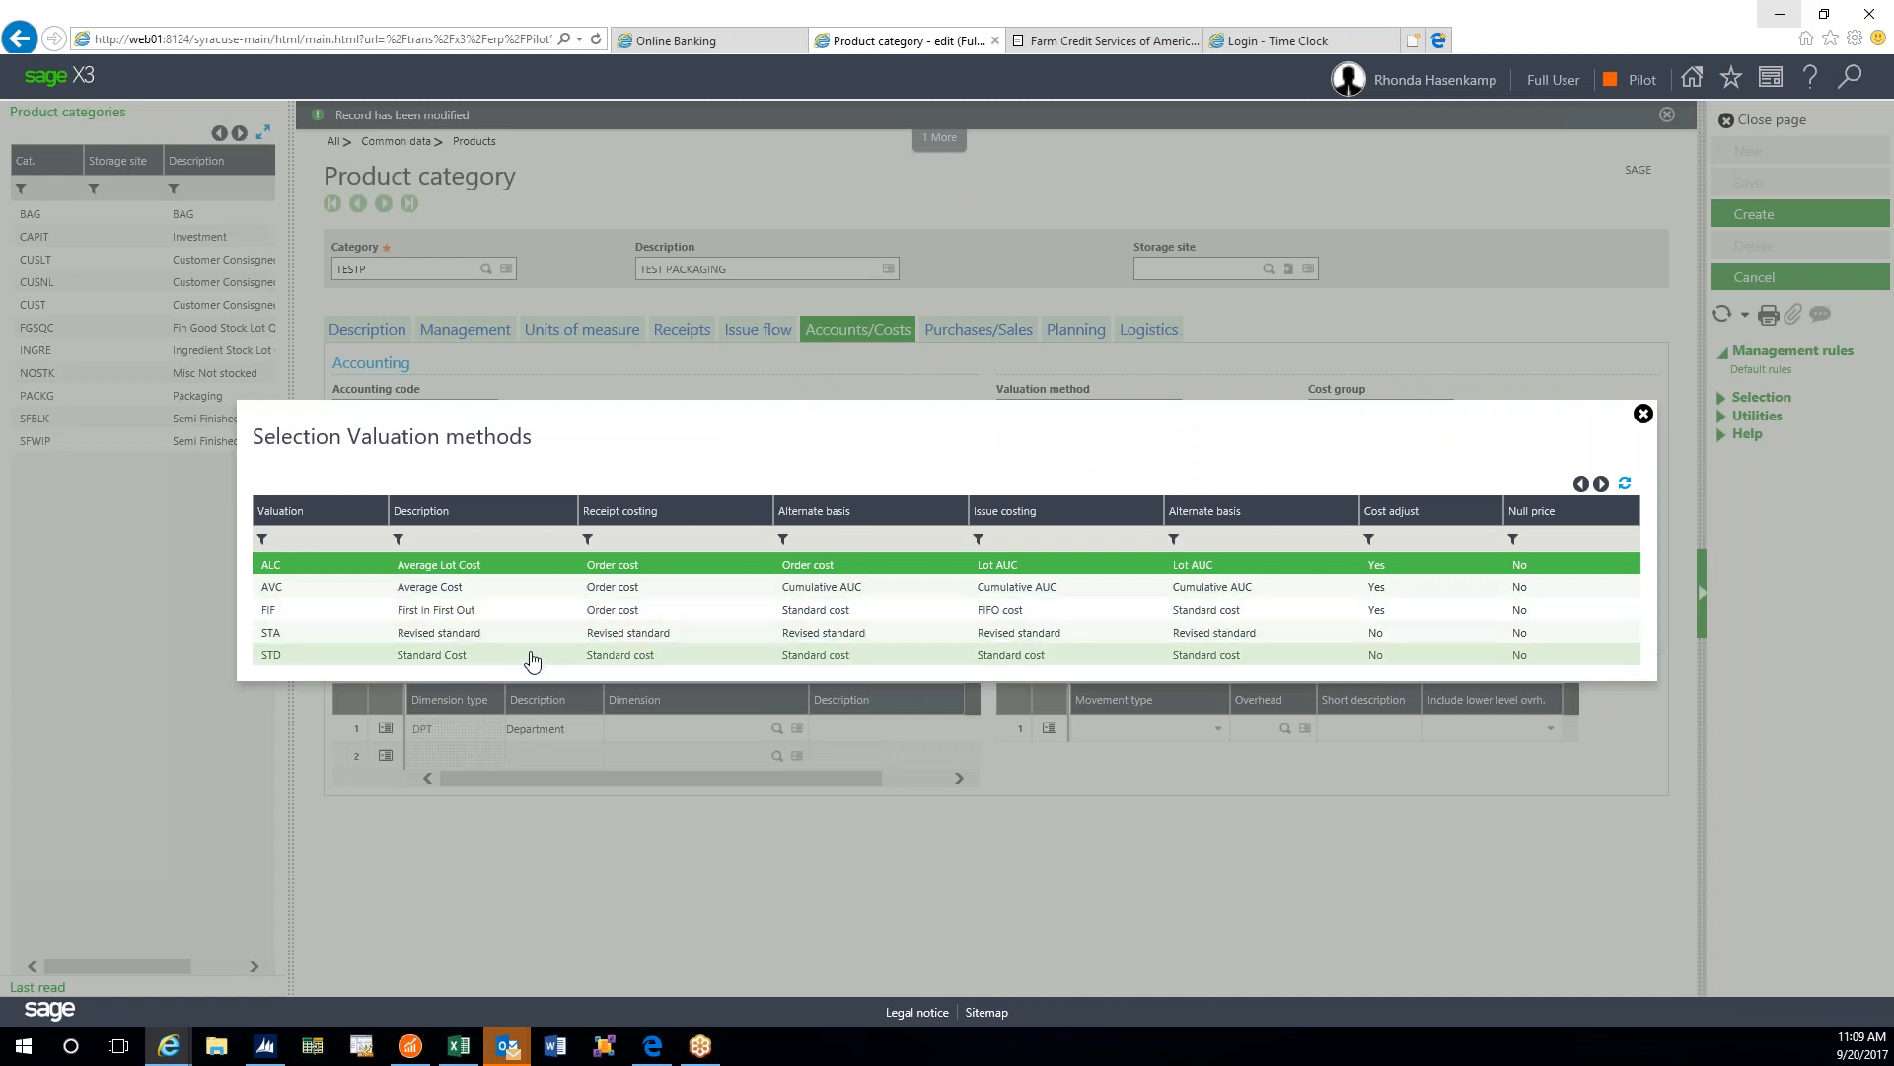
pyautogui.click(494, 612)
pyautogui.click(598, 334)
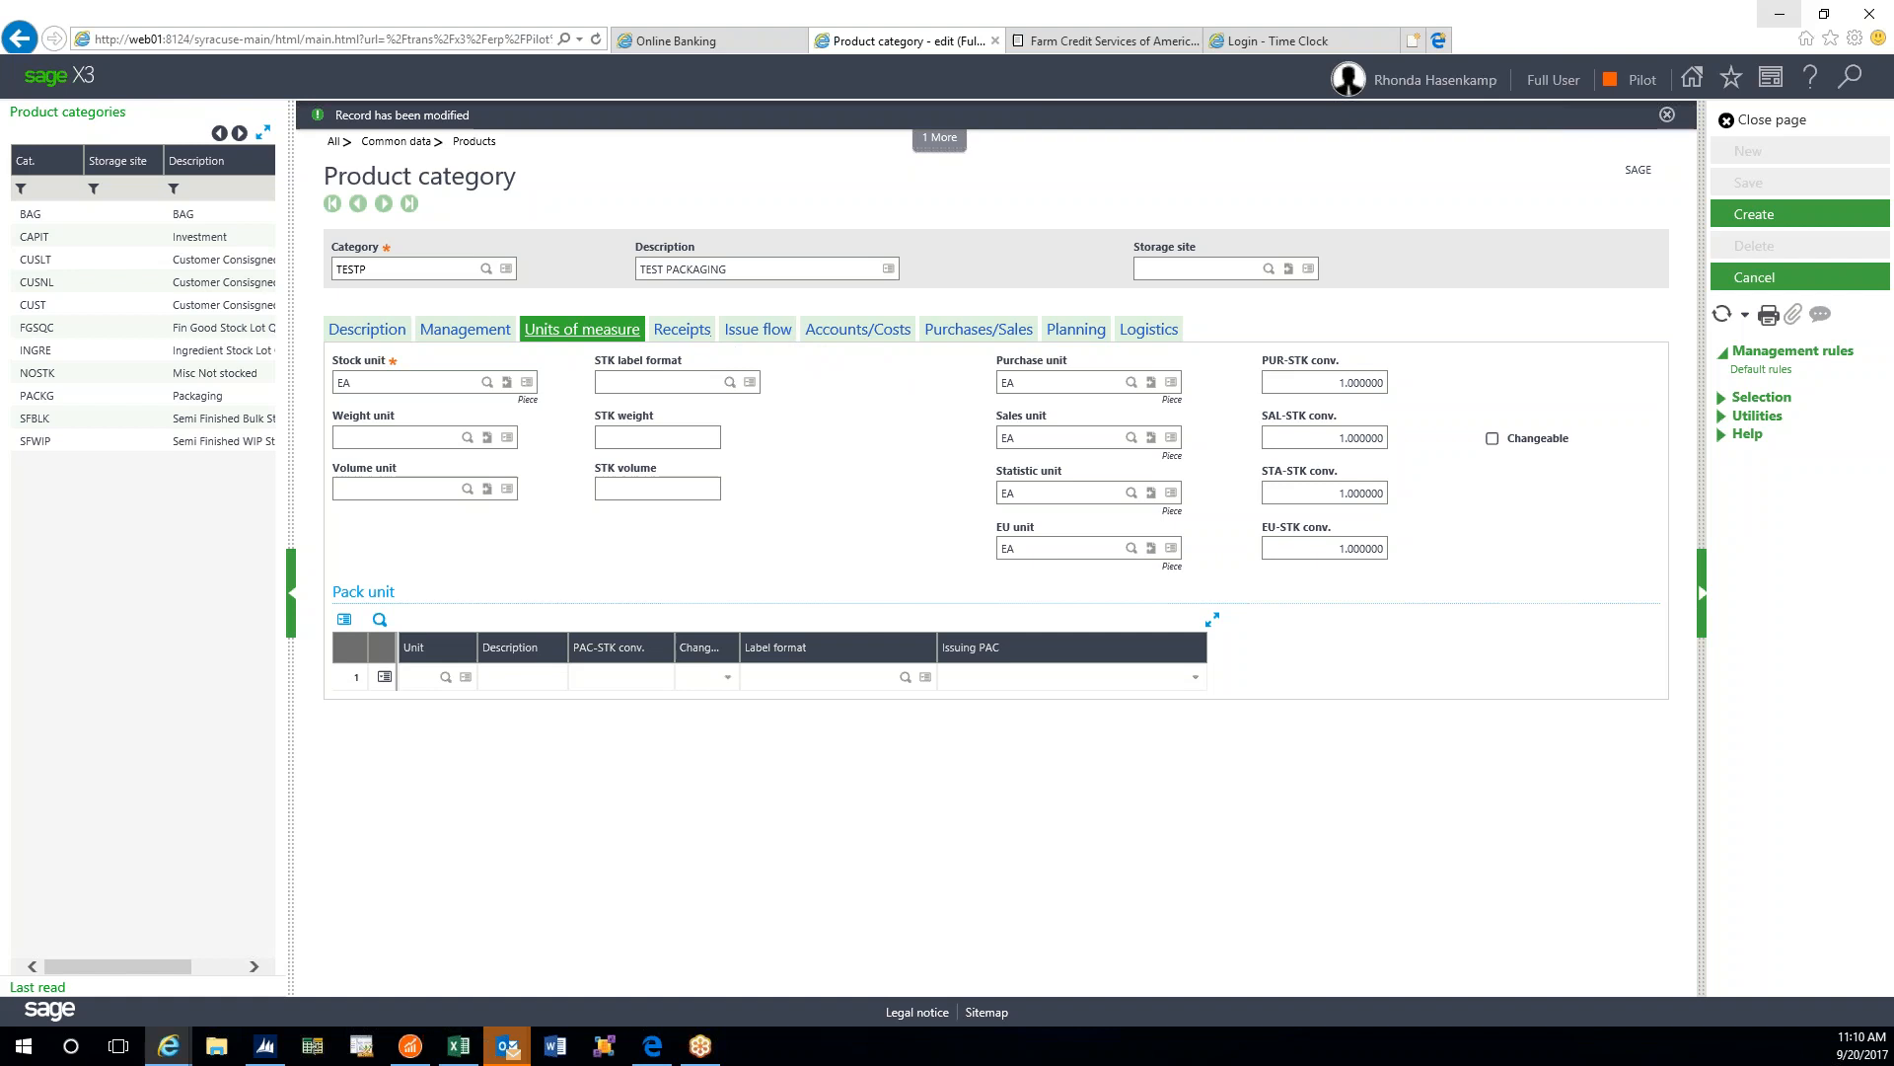
pyautogui.click(868, 332)
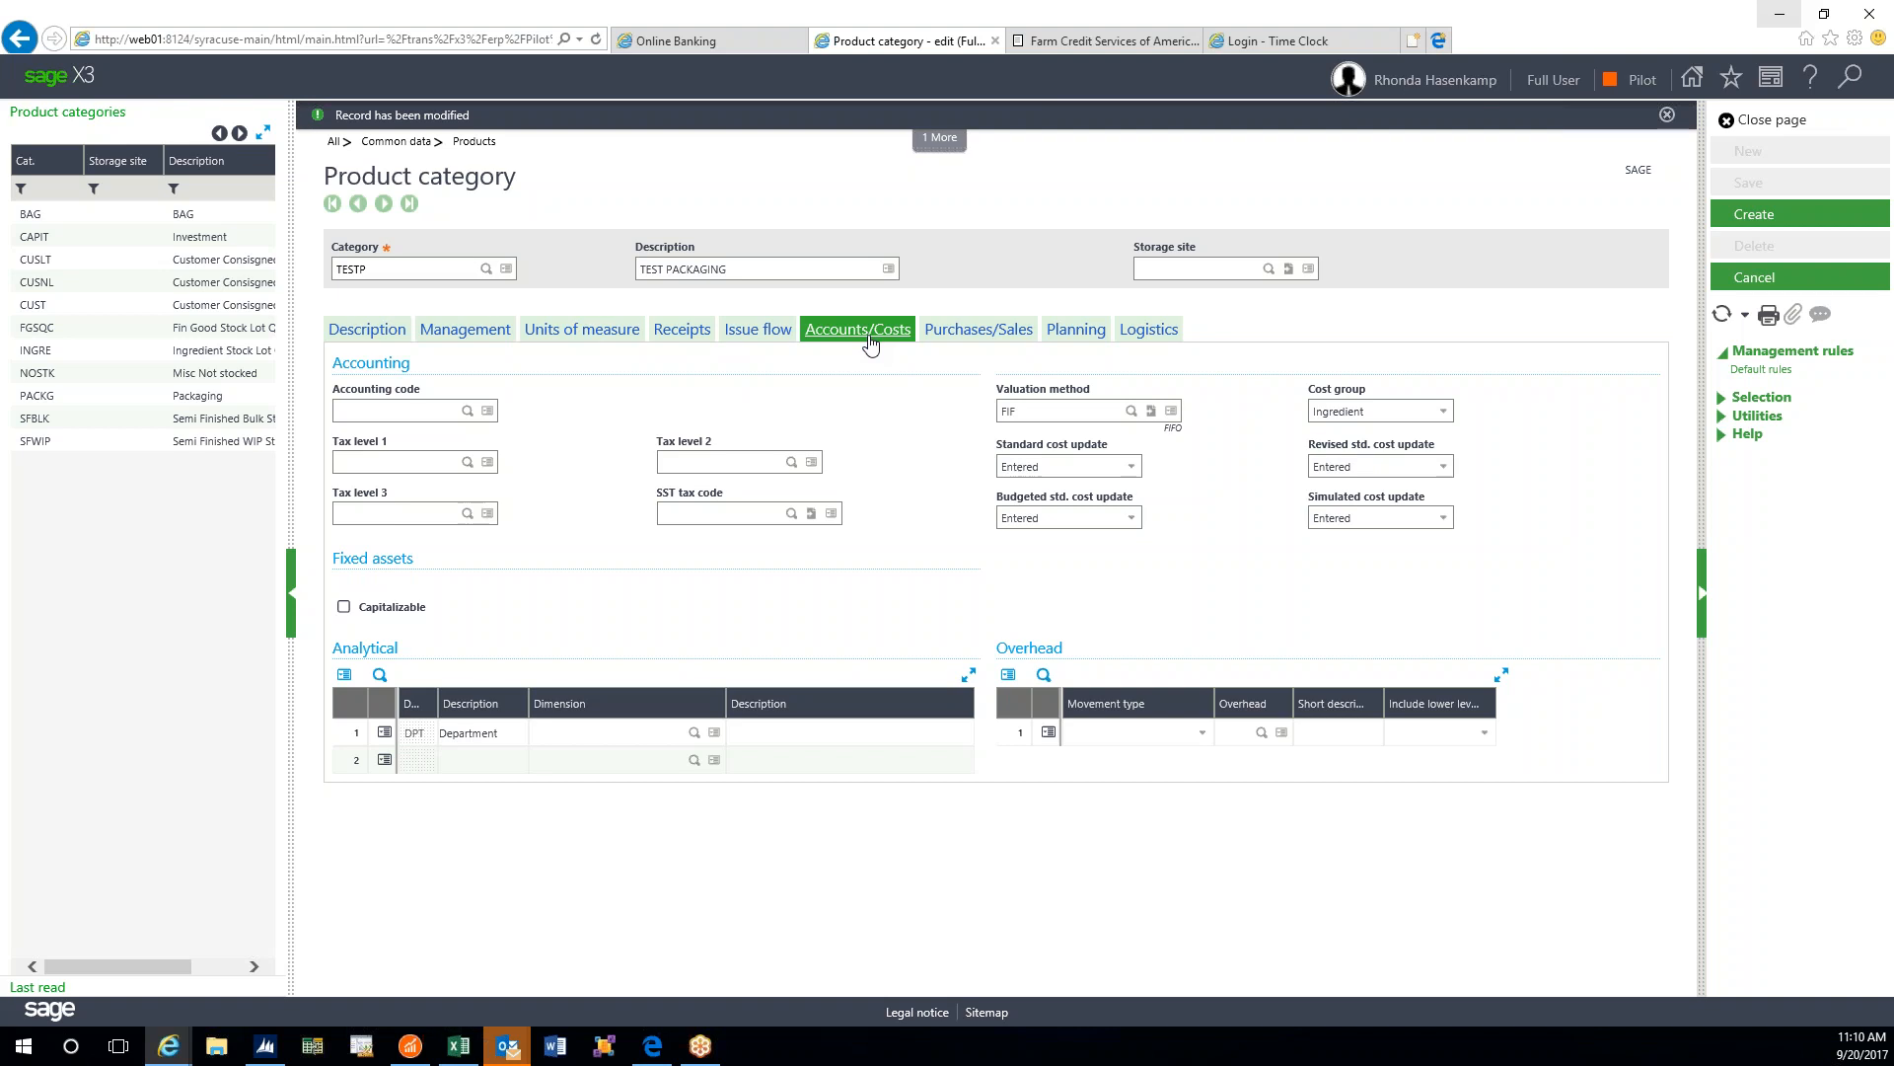
# - Enter STD as the accounting code, dismiss the nonexistent-code error, and clear it
pyautogui.click(468, 411)
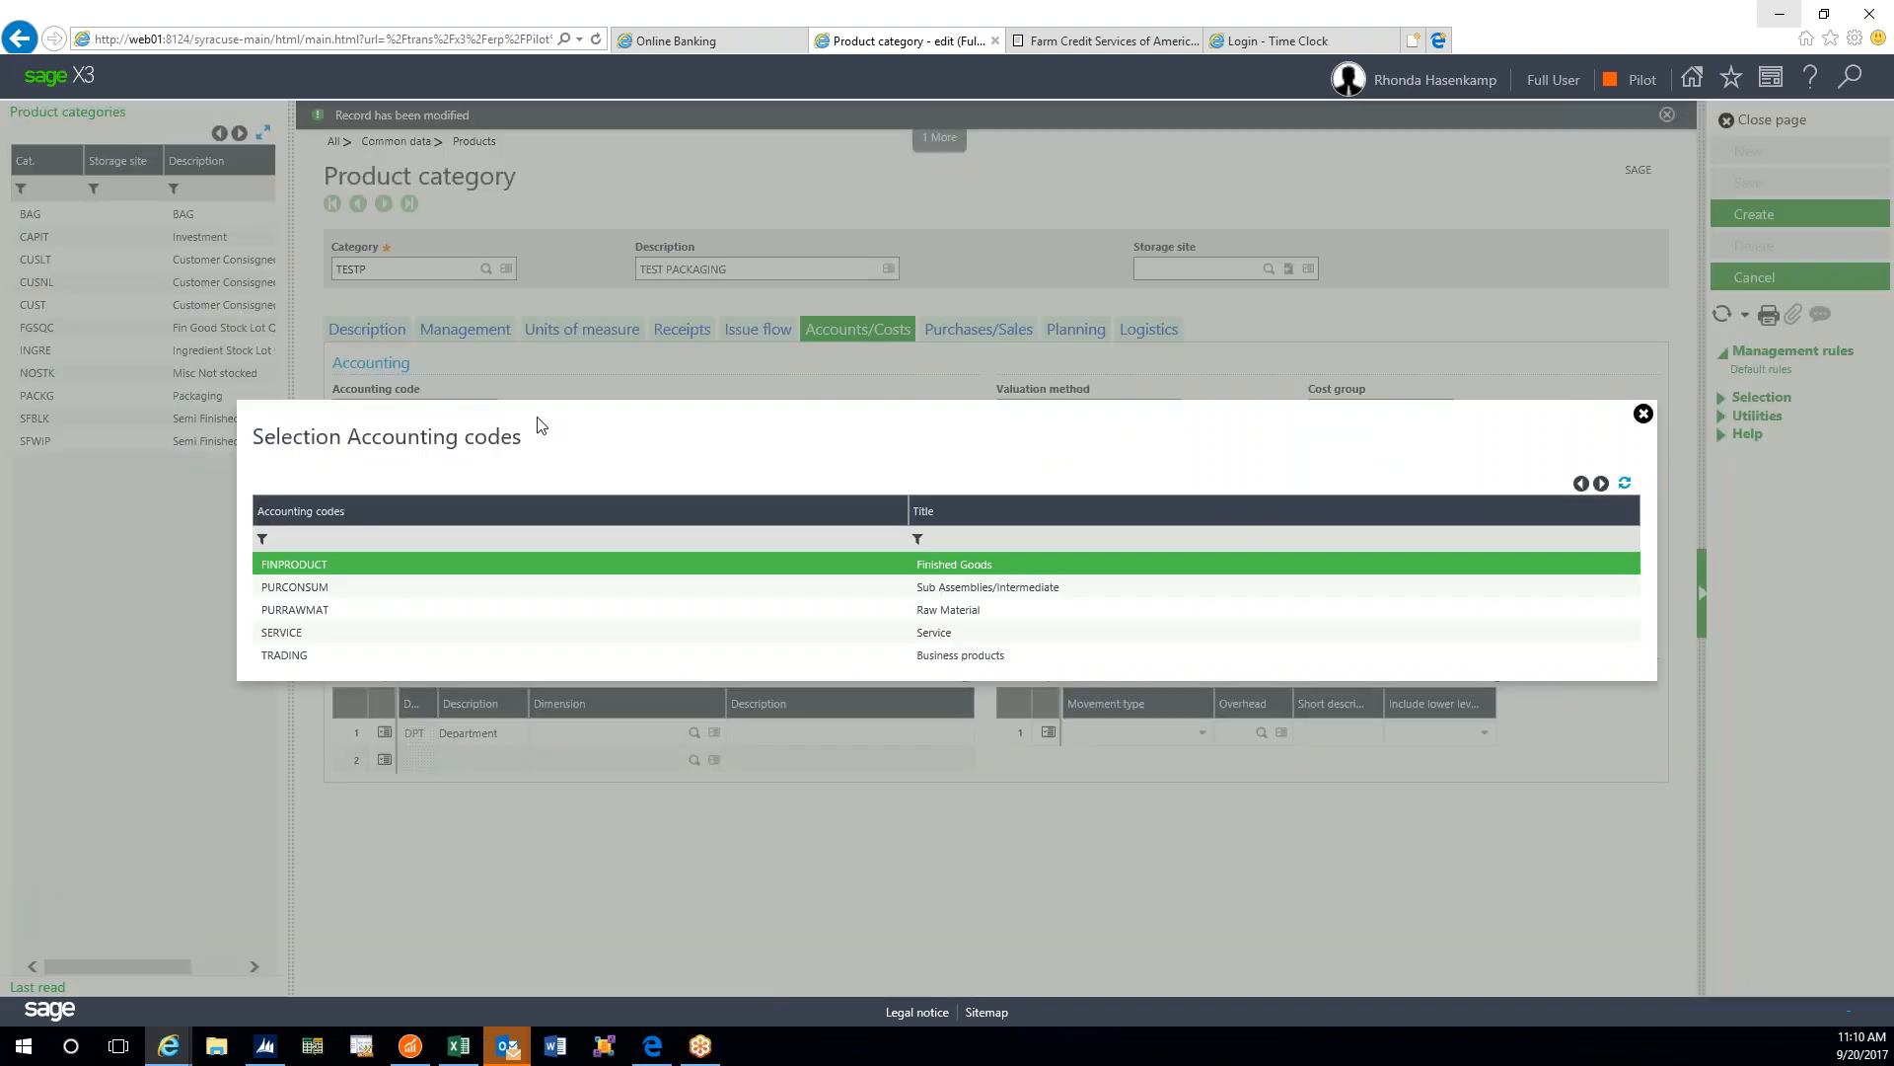
pyautogui.click(1642, 417)
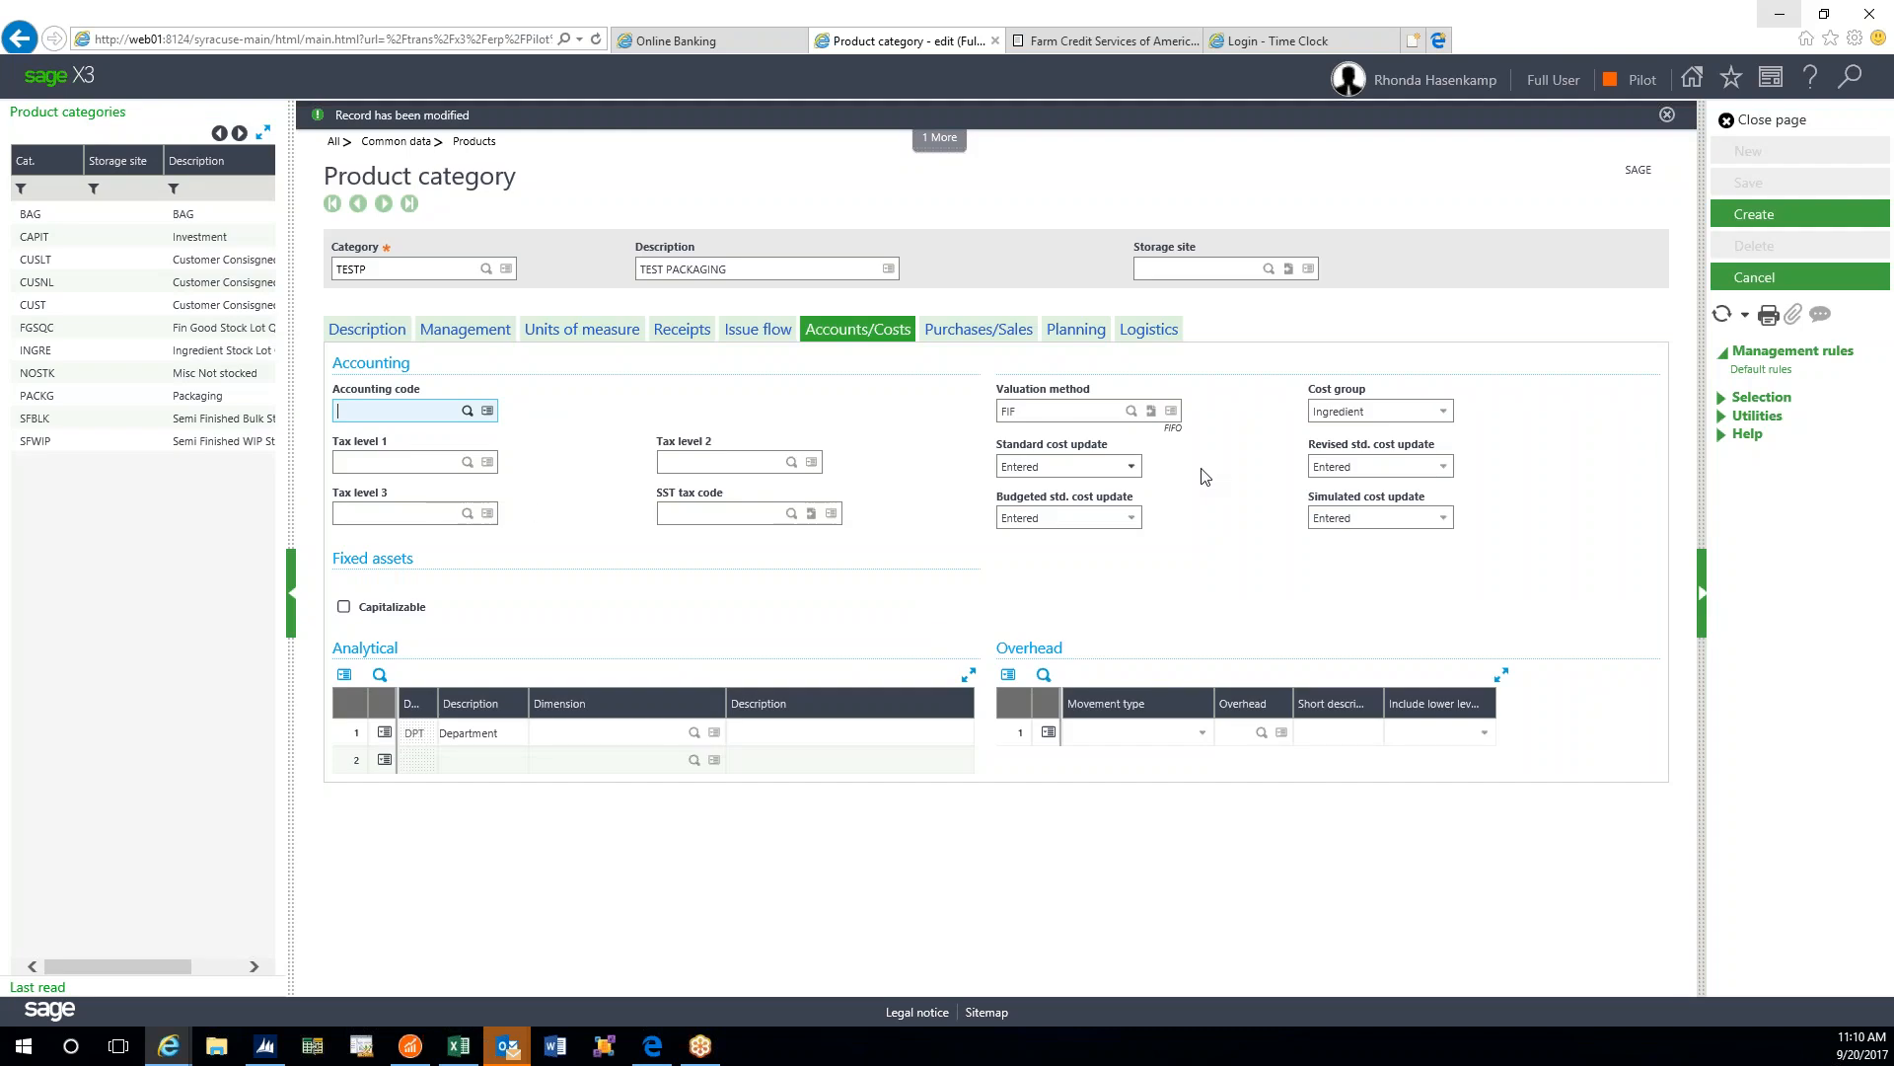
pyautogui.press('Tab')
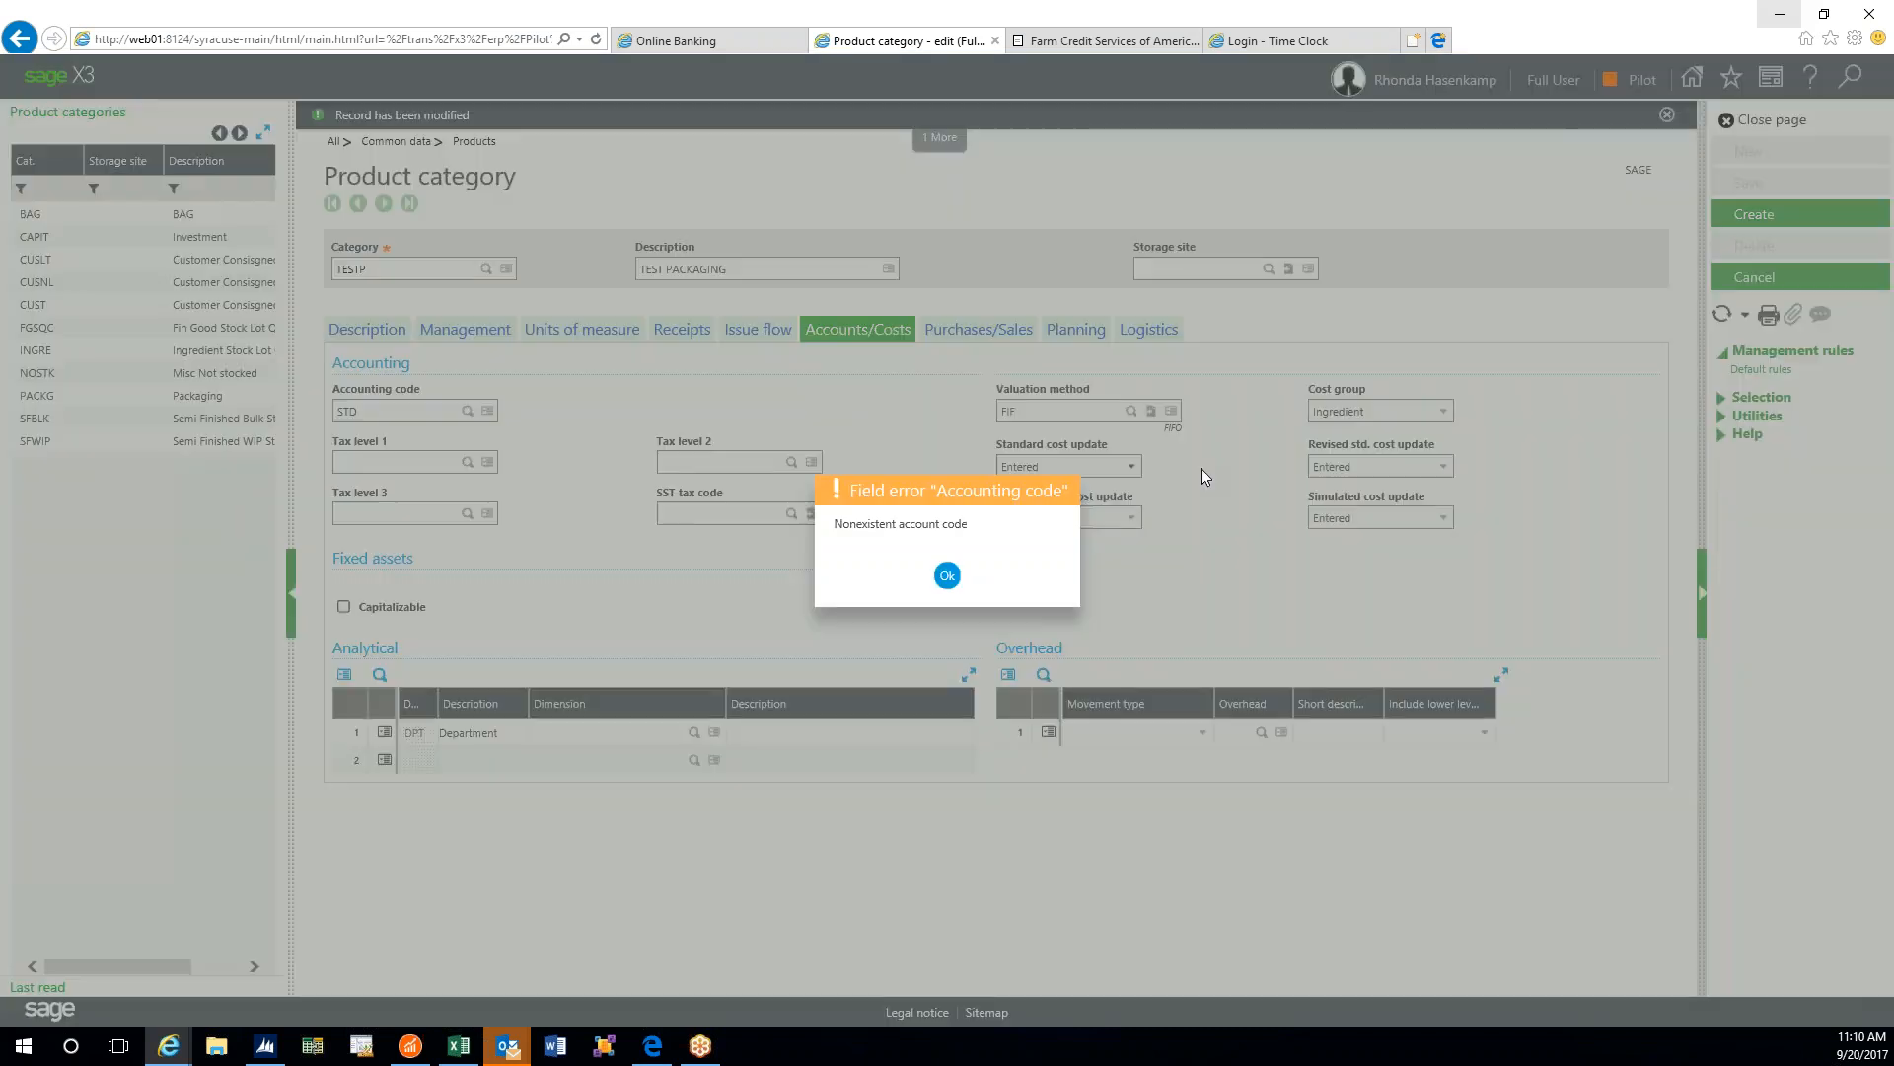
pyautogui.click(948, 575)
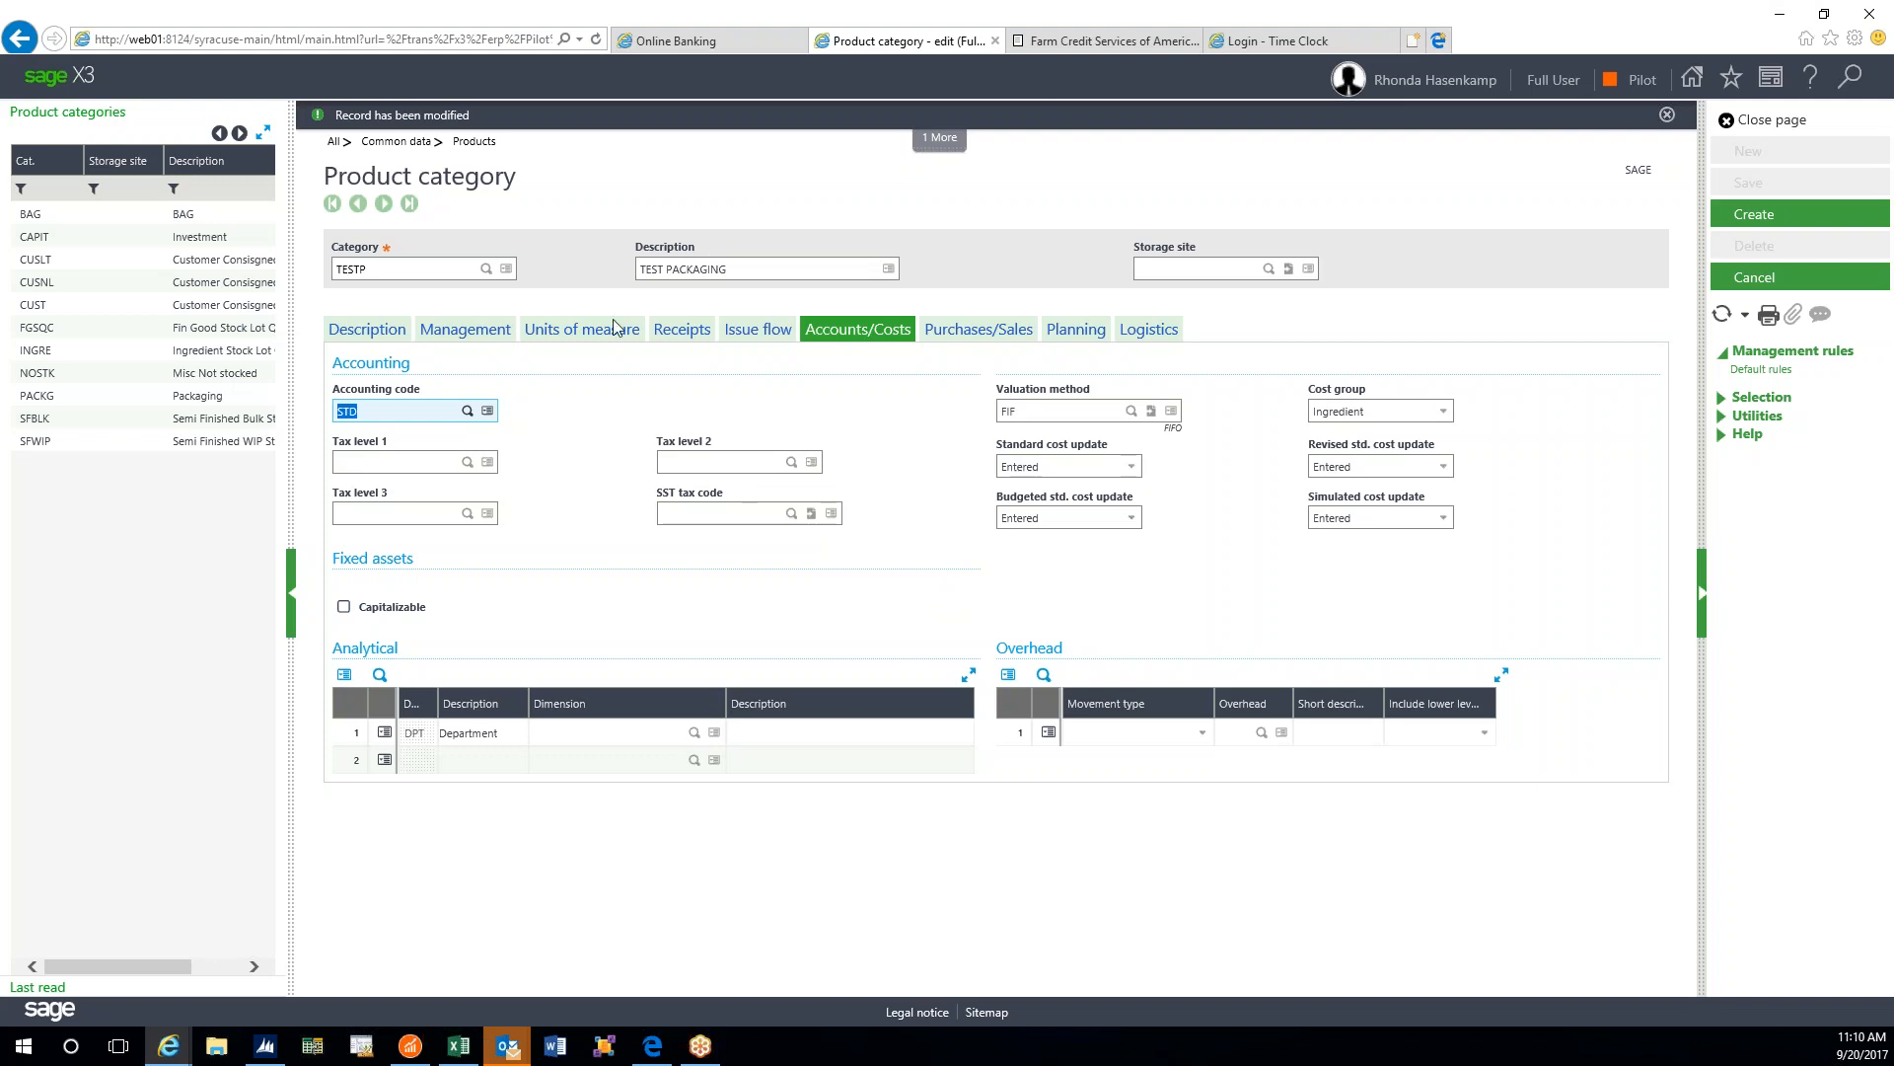
pyautogui.press('BackSpace')
# - Pick the accounting code from the lookup, settling on PURRAWMAT instead of FINPRODUCT
pyautogui.click(468, 410)
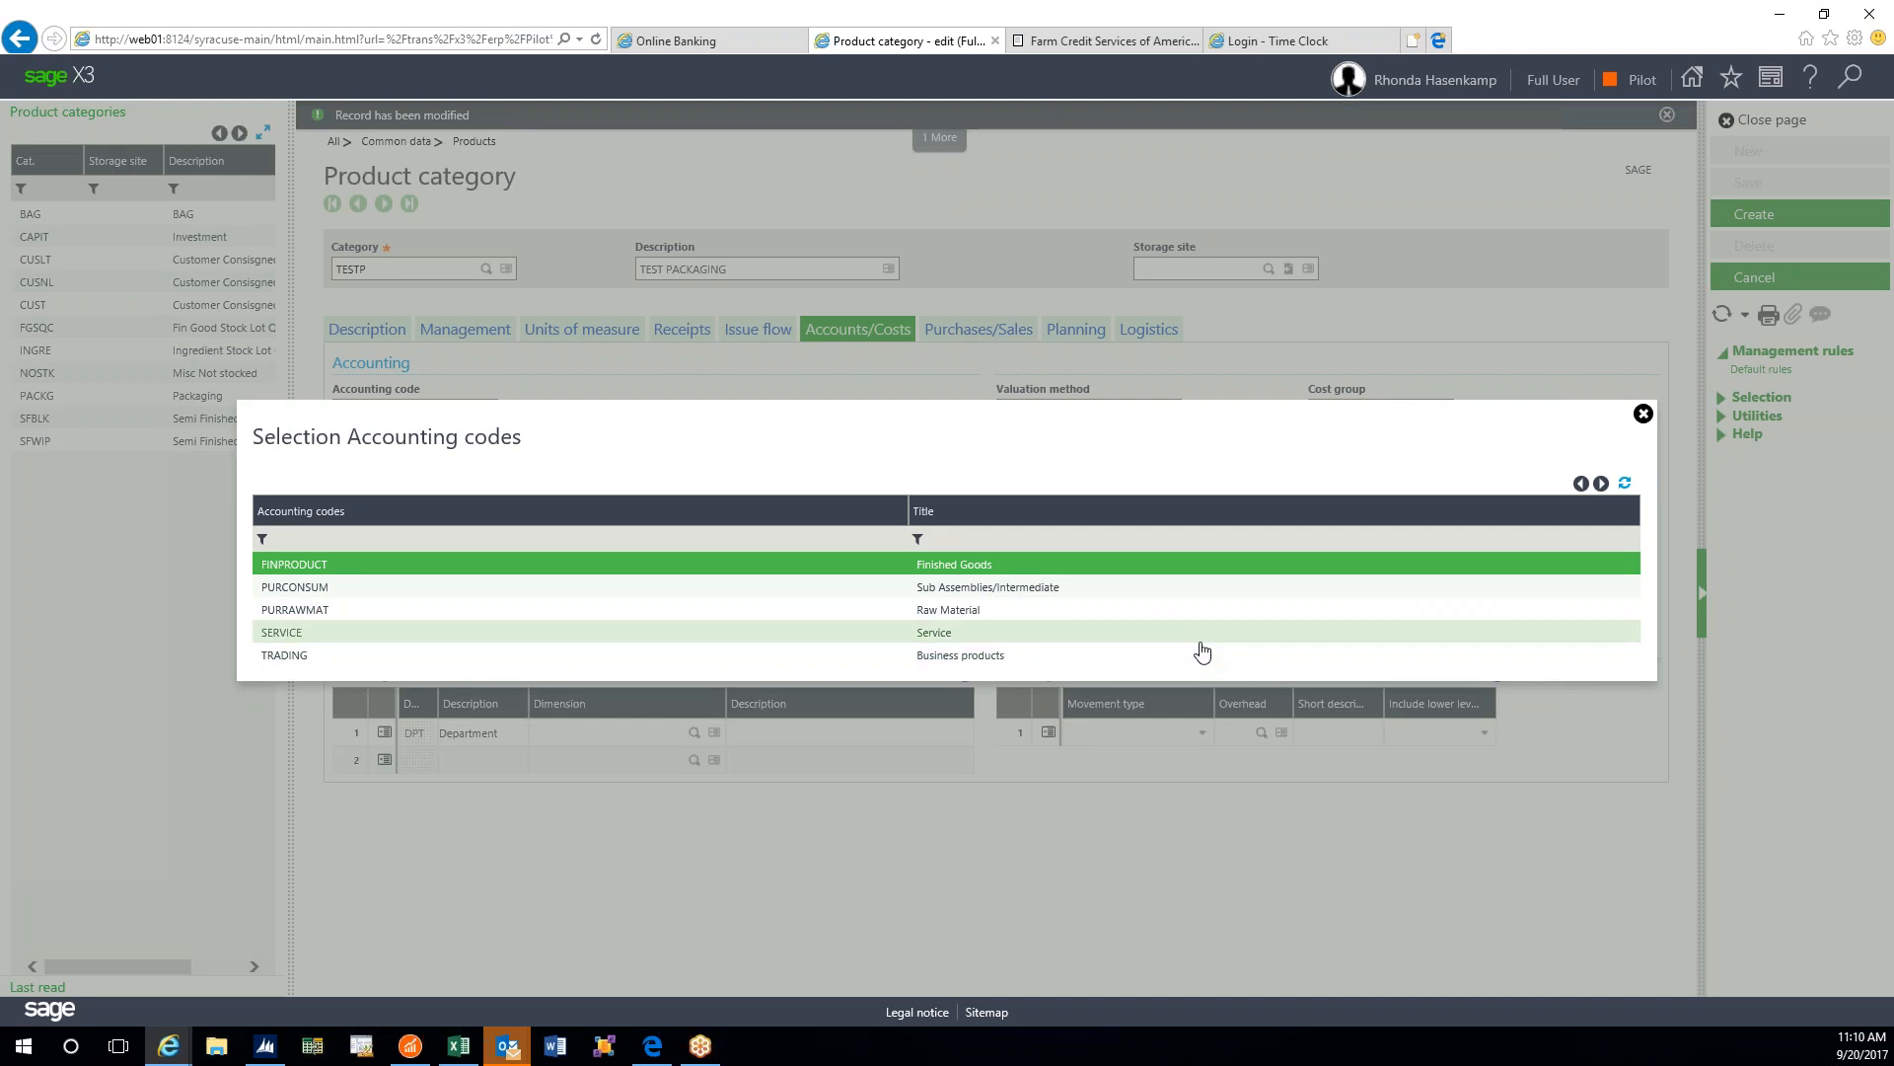
pyautogui.click(965, 568)
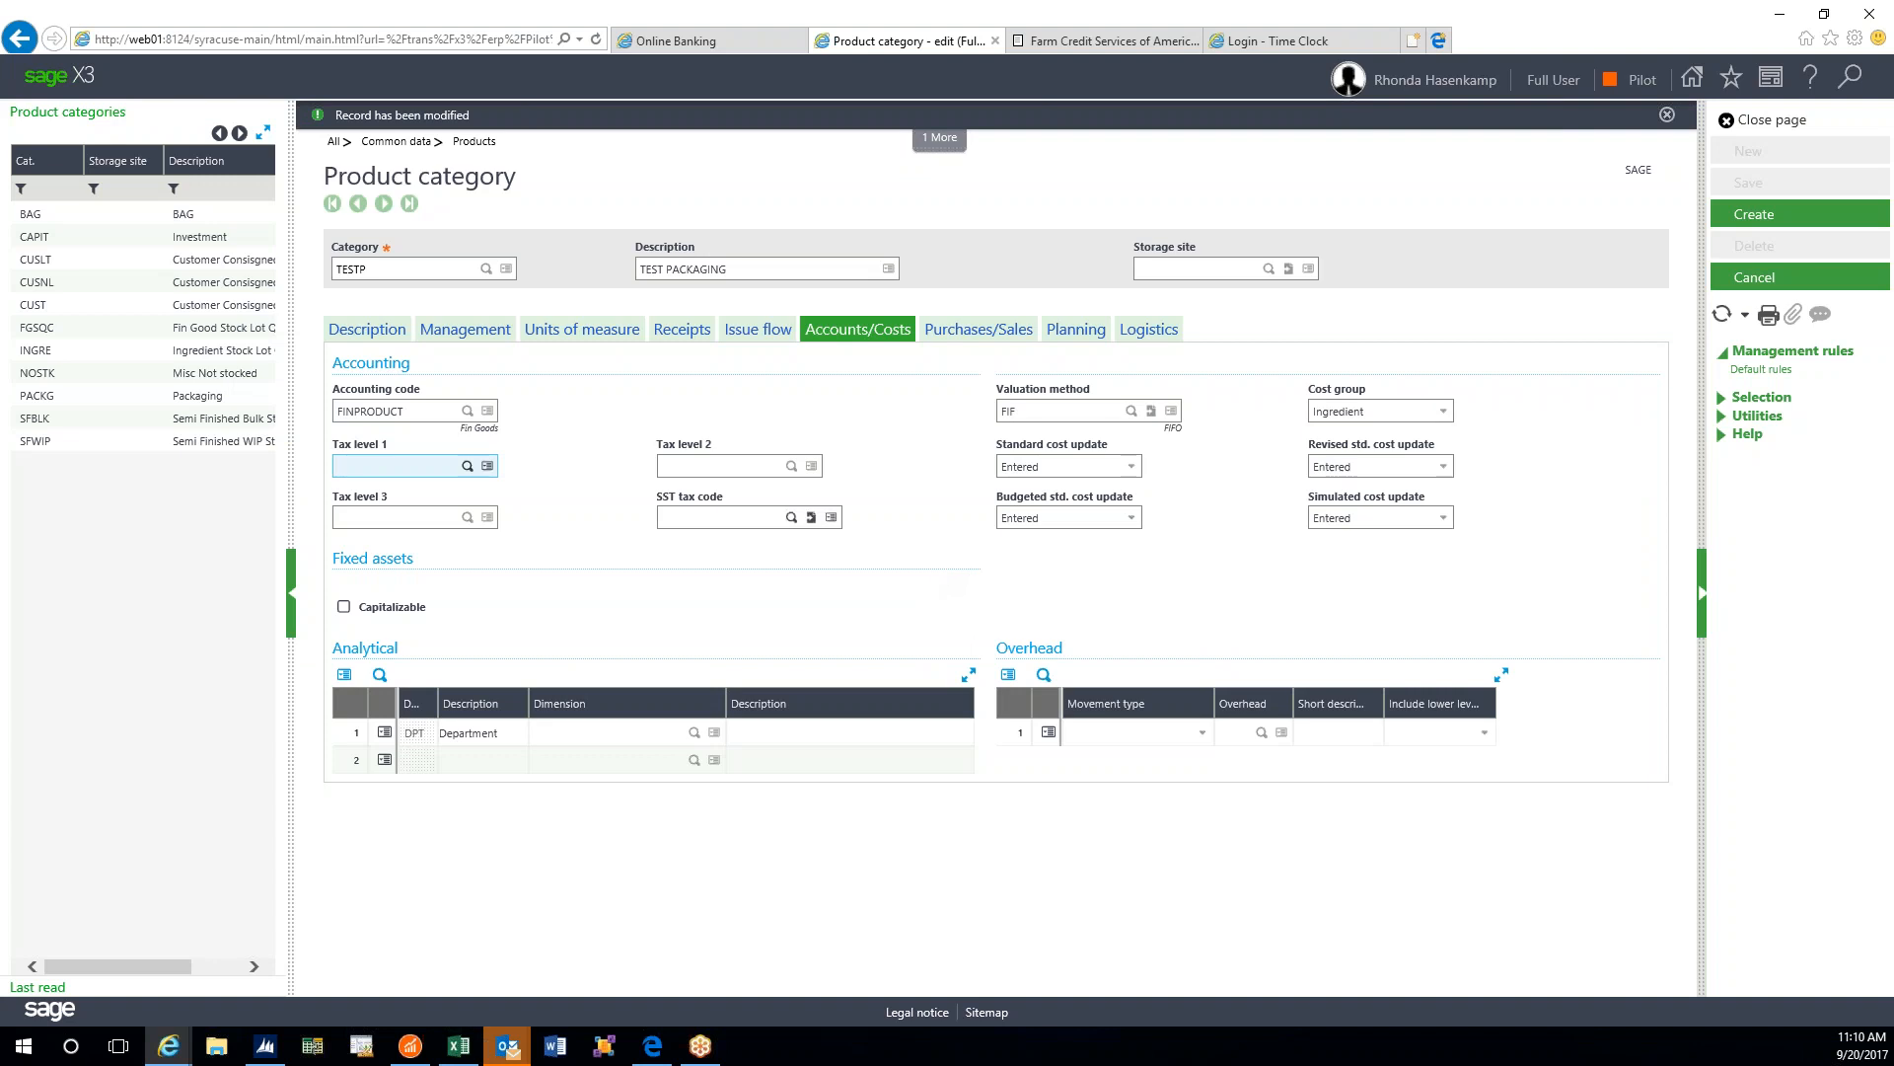
pyautogui.click(468, 411)
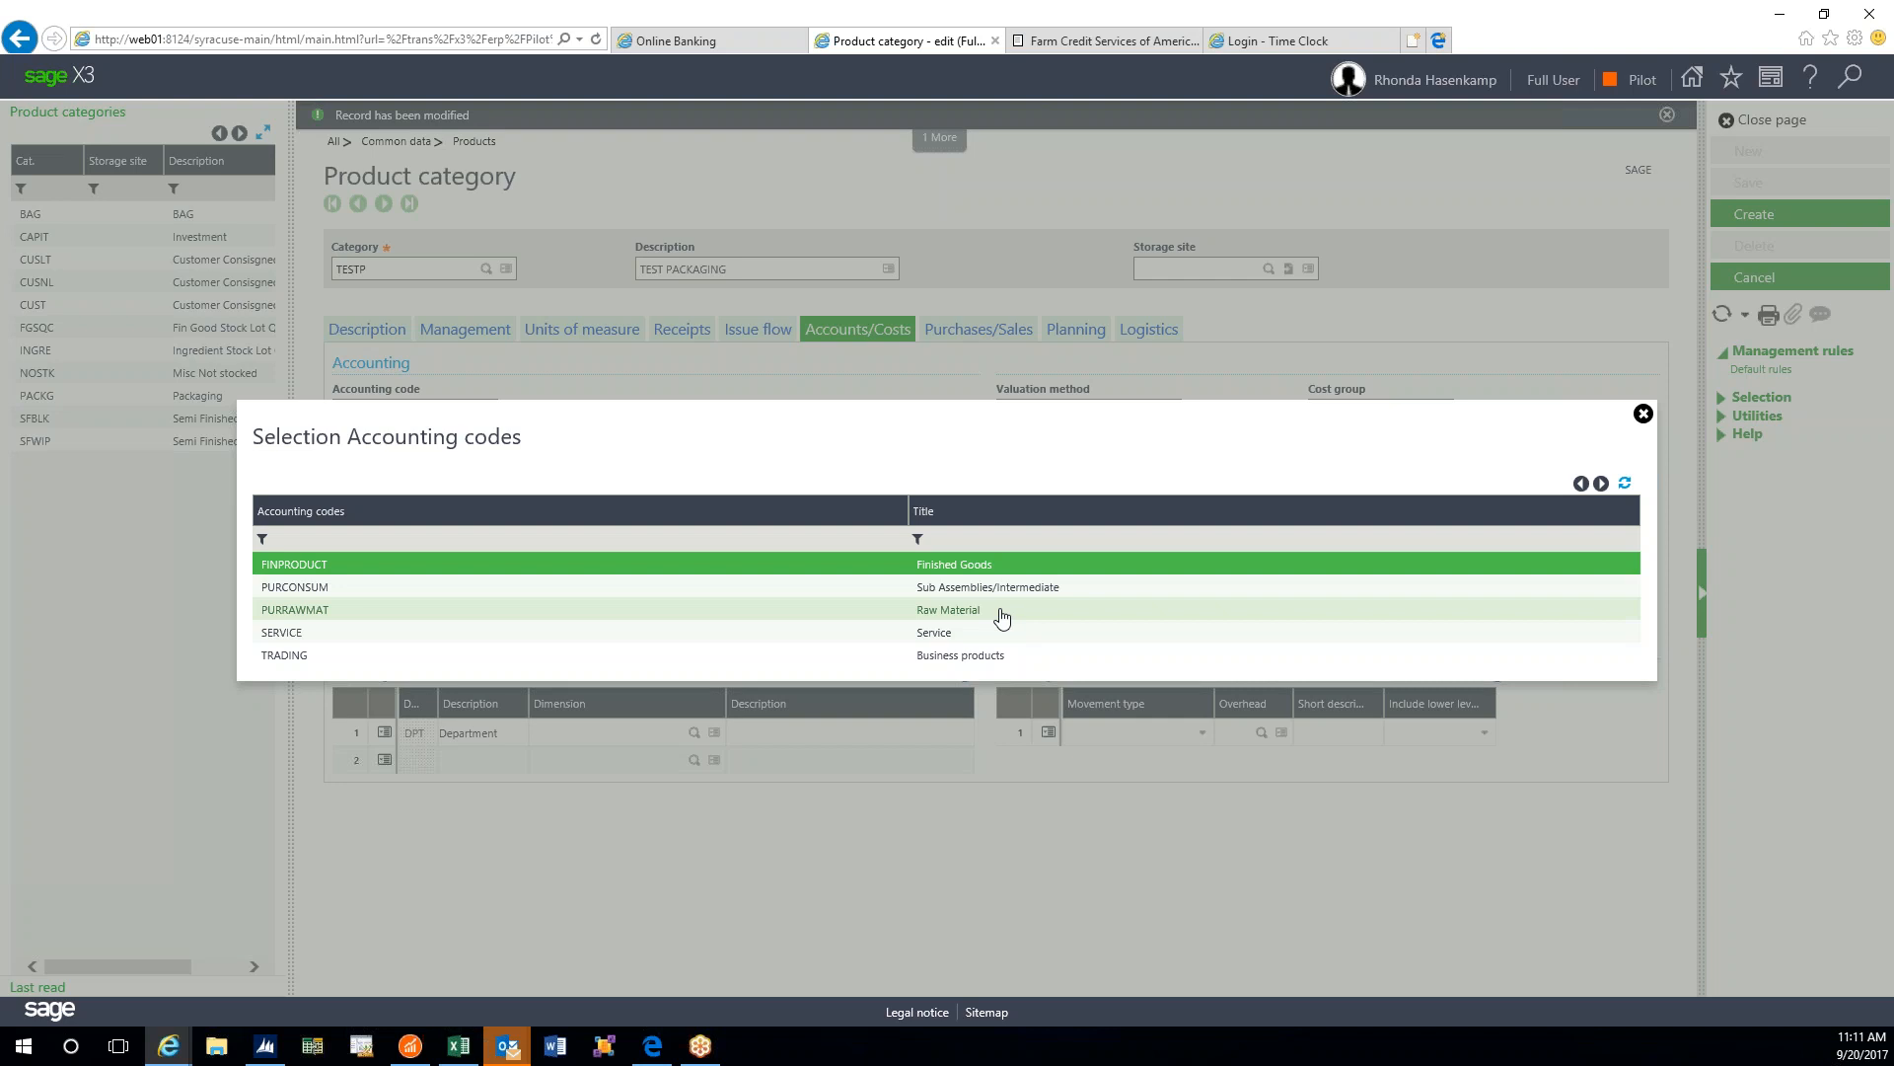
pyautogui.click(1002, 619)
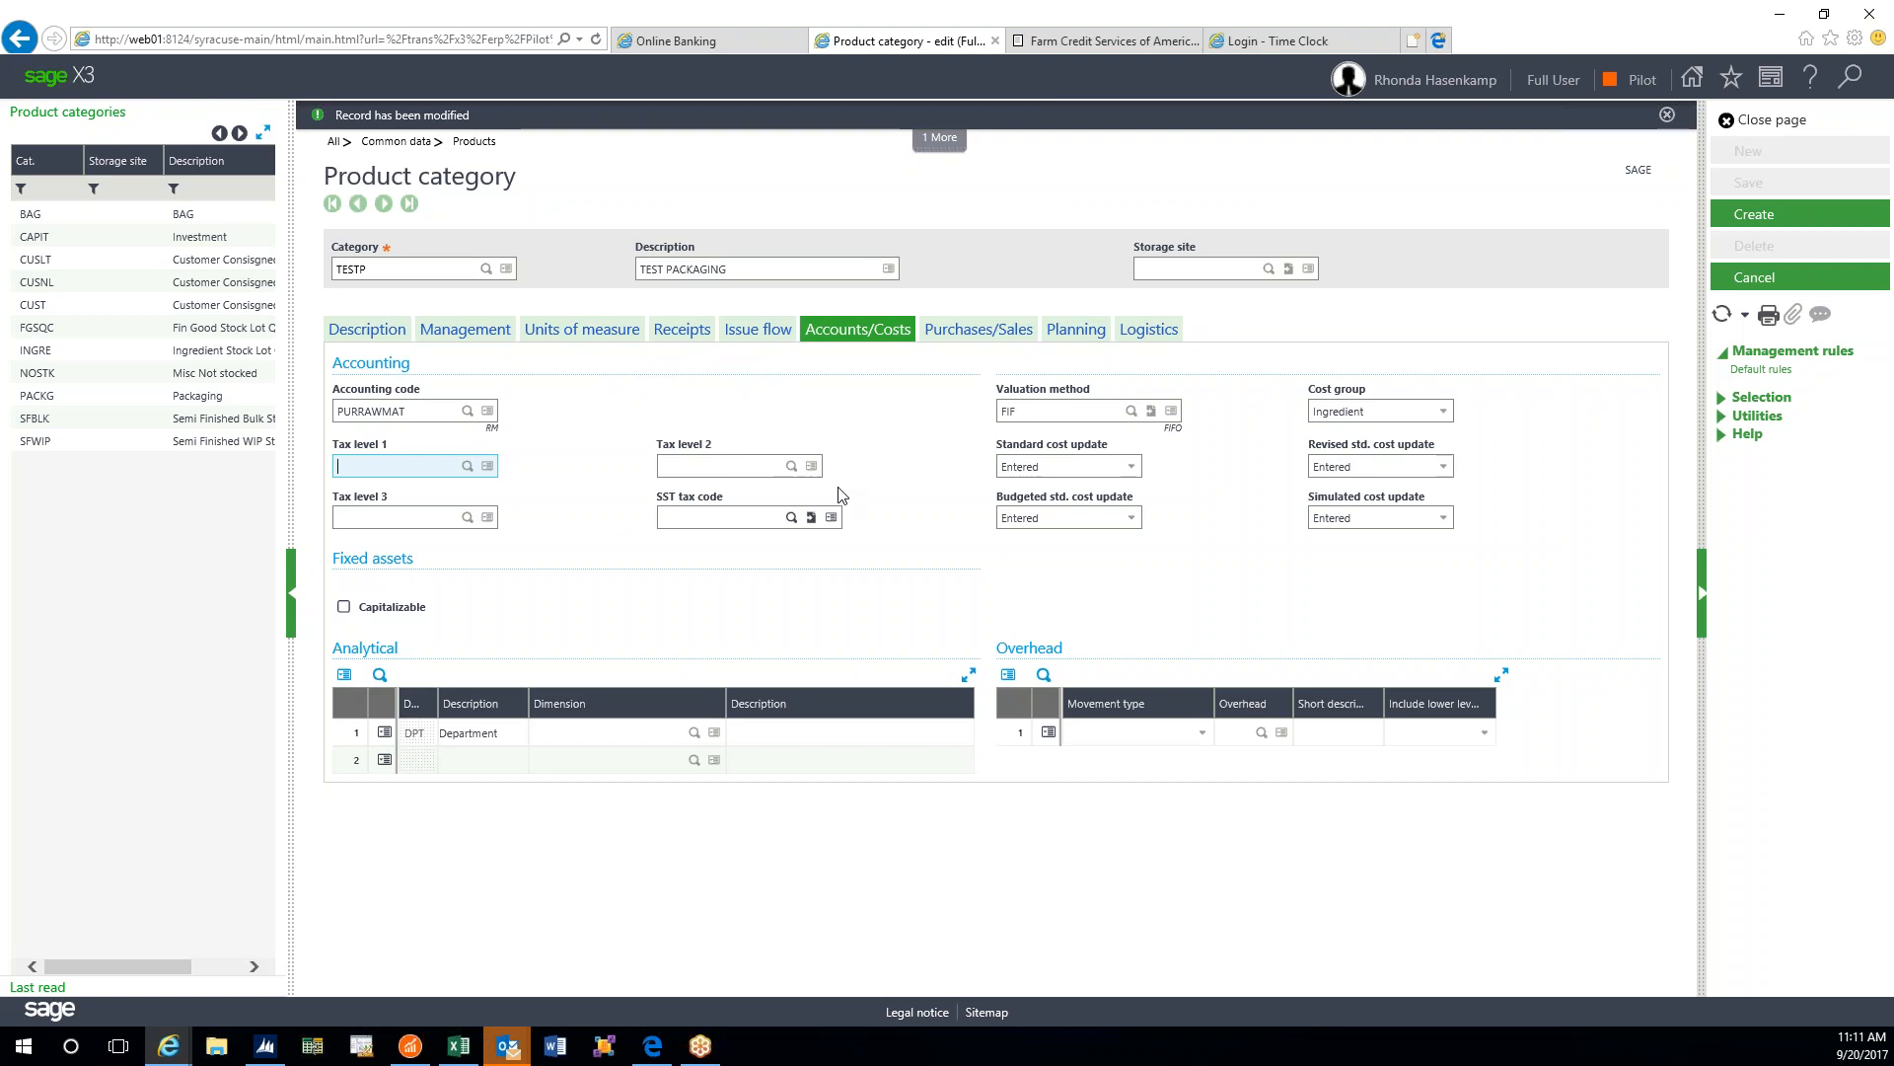
# - Pick NTX (No Tax) for Tax level 1 and change the cost group from Ingredient to Packaging
pyautogui.click(465, 467)
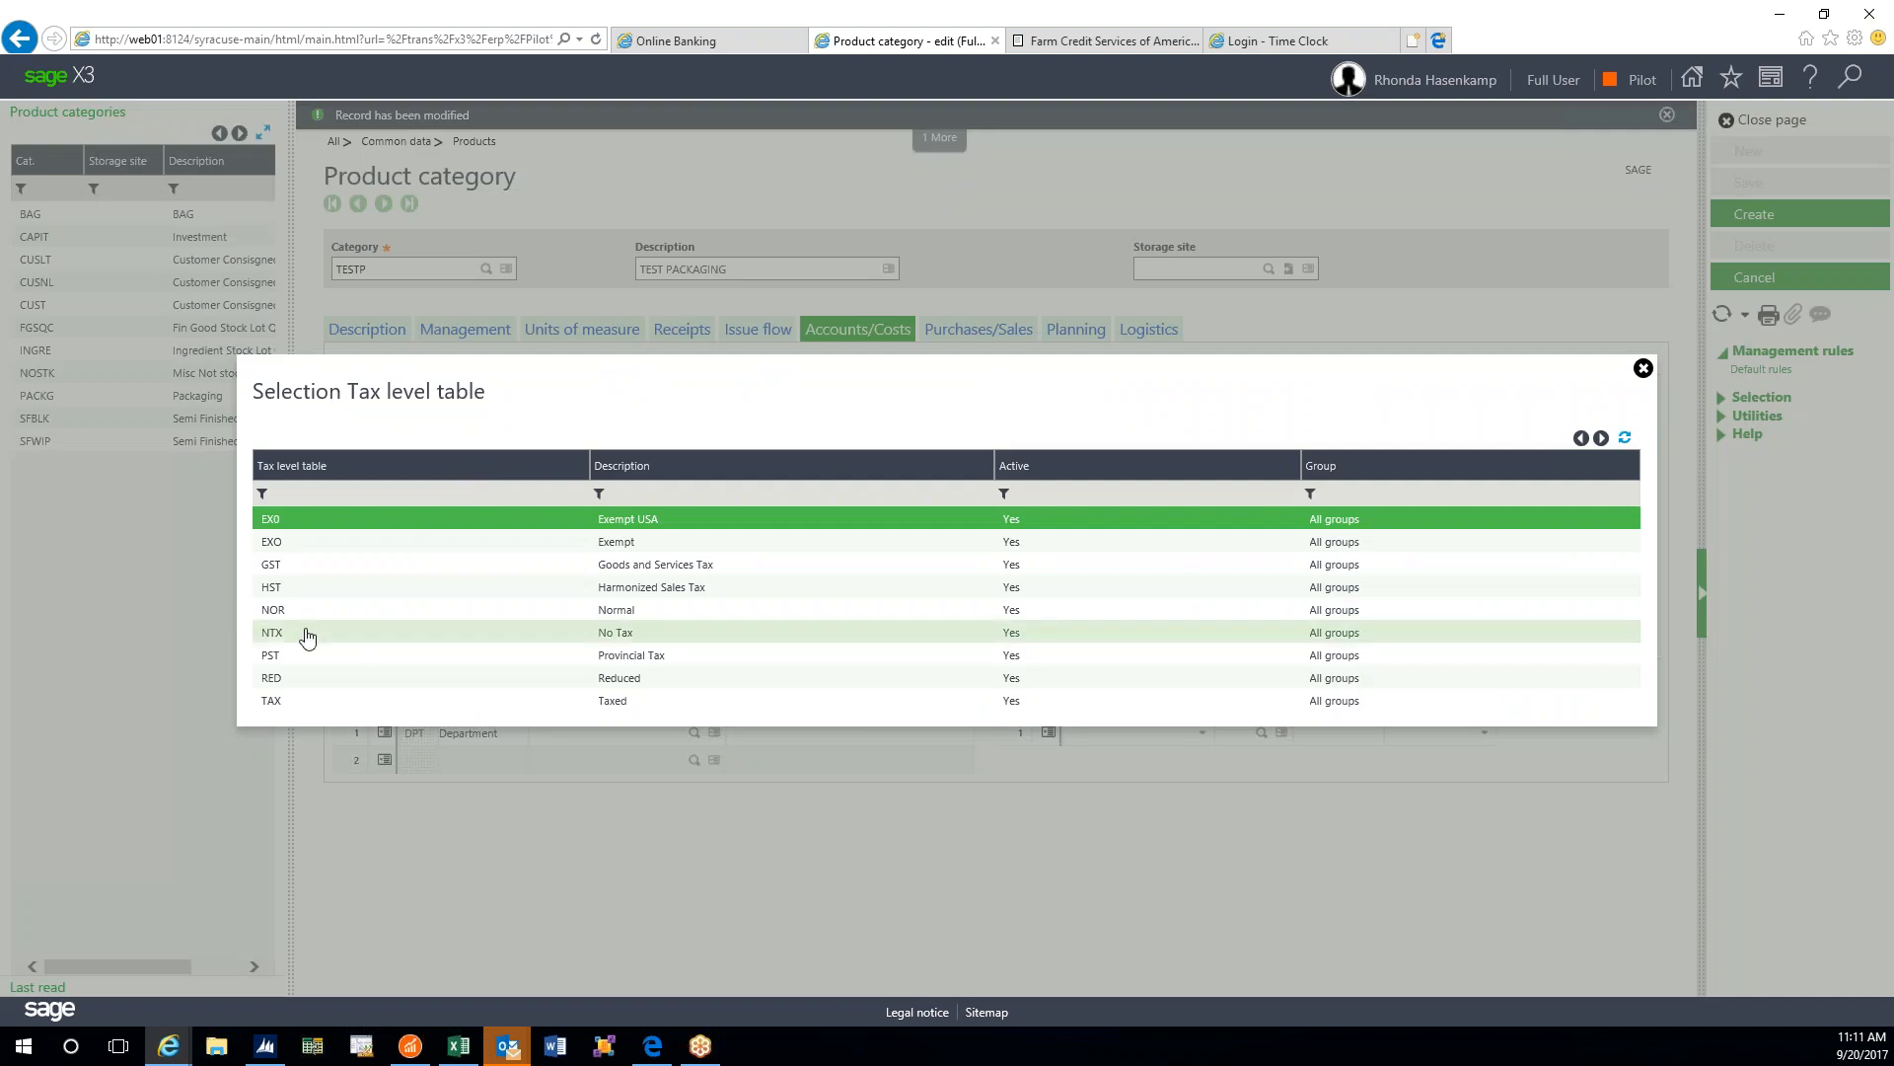
pyautogui.click(306, 633)
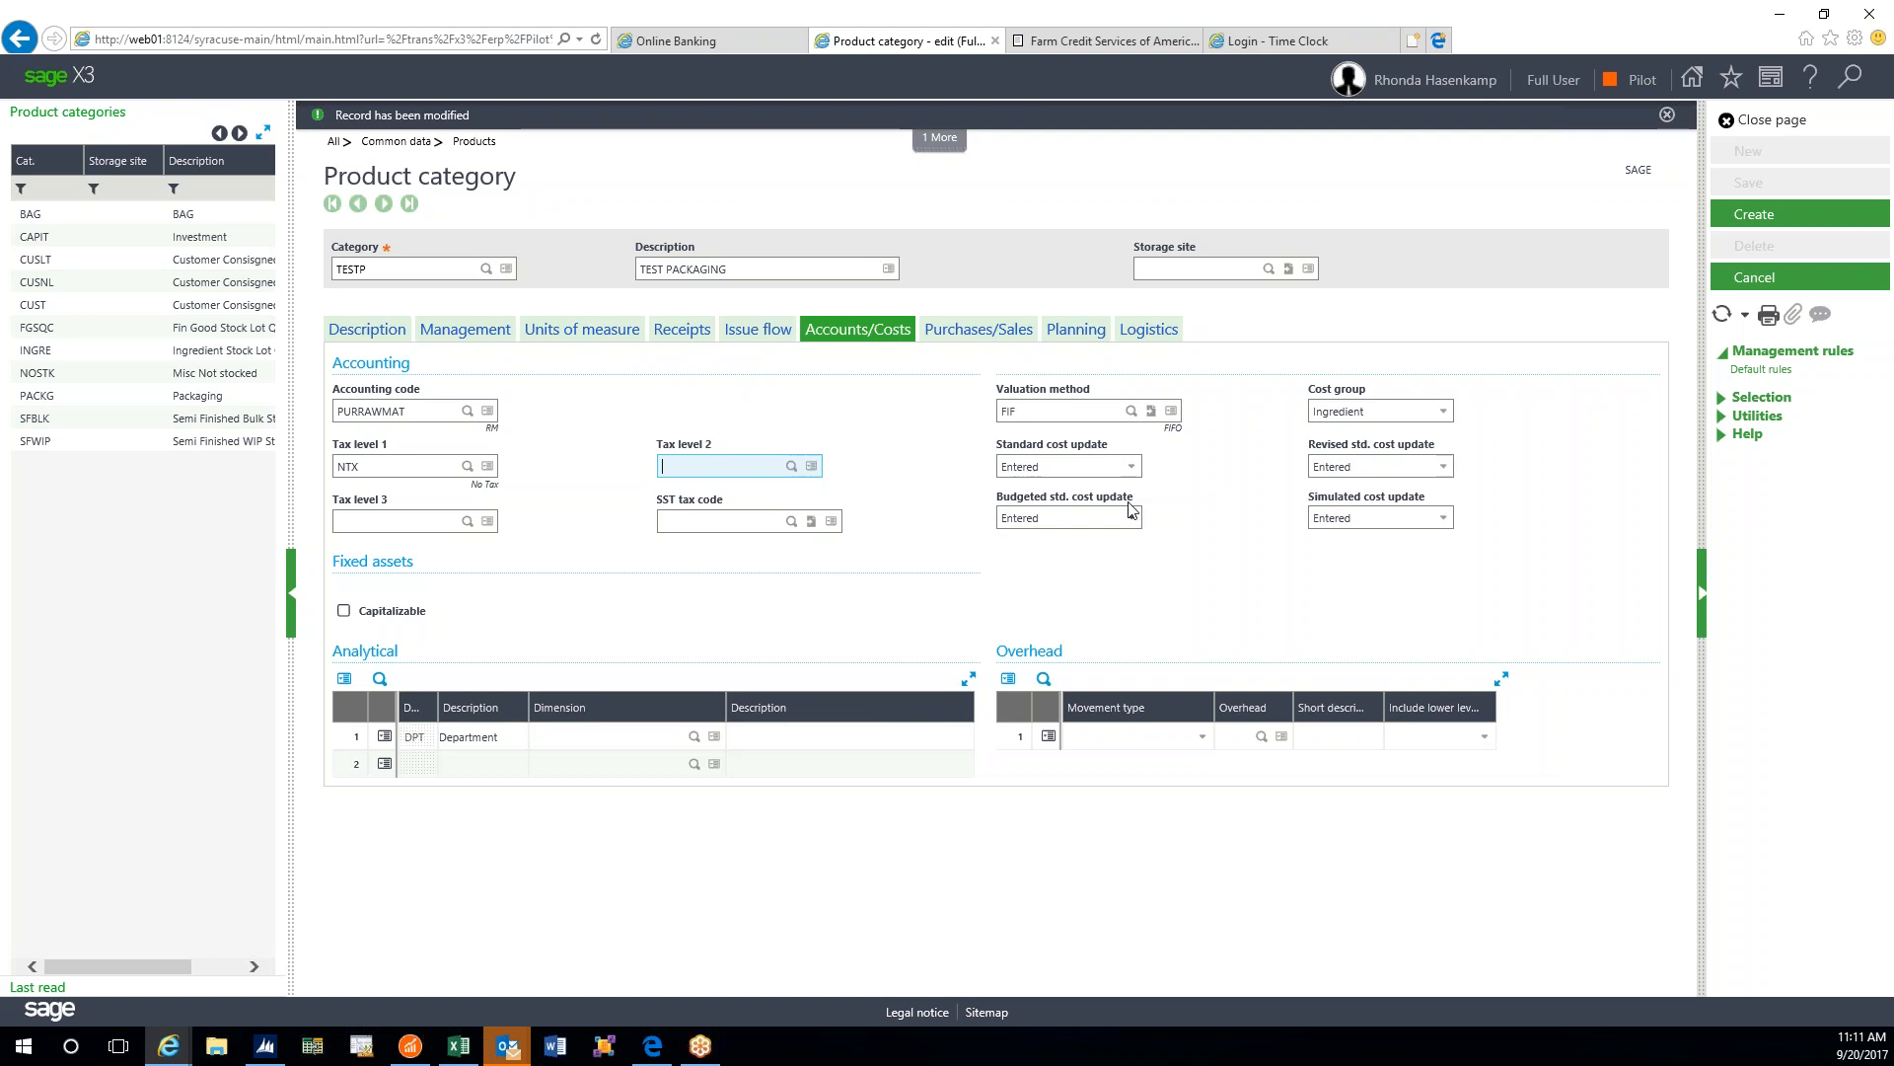
pyautogui.click(1448, 419)
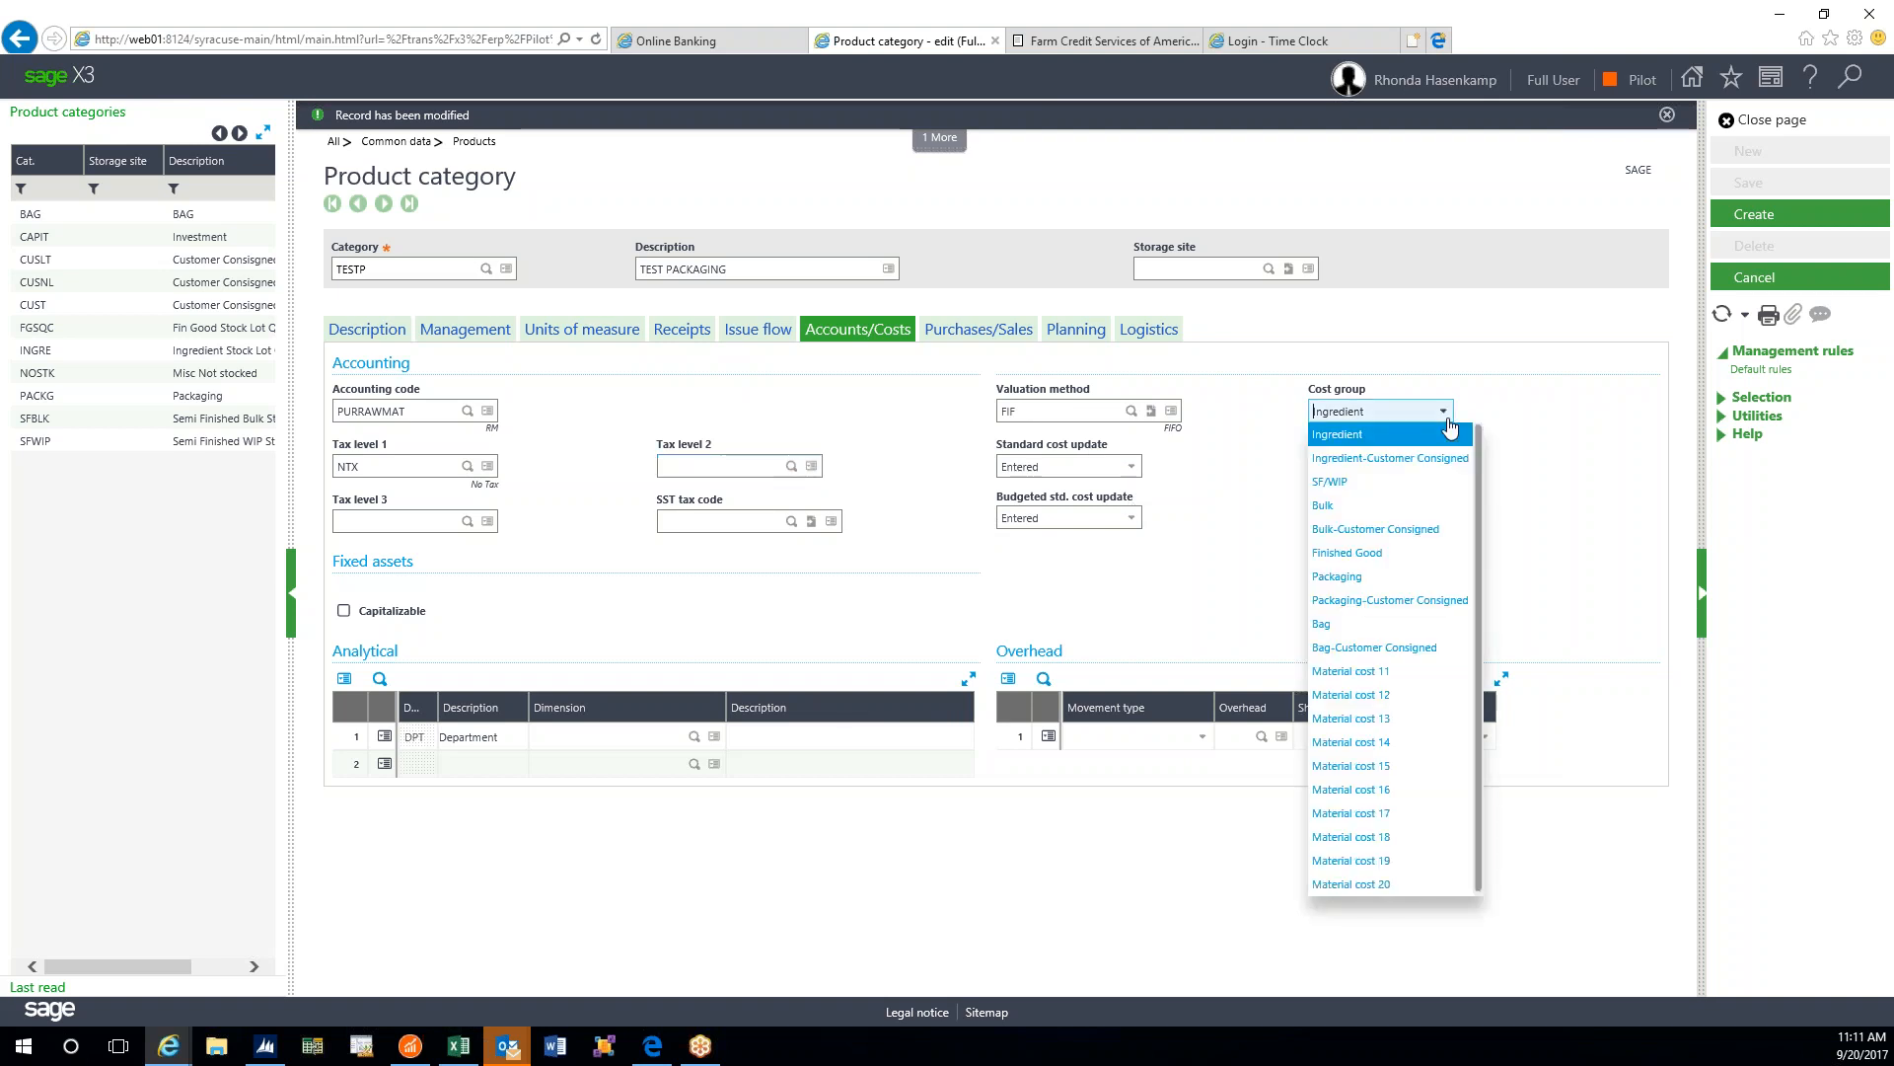
pyautogui.click(1446, 421)
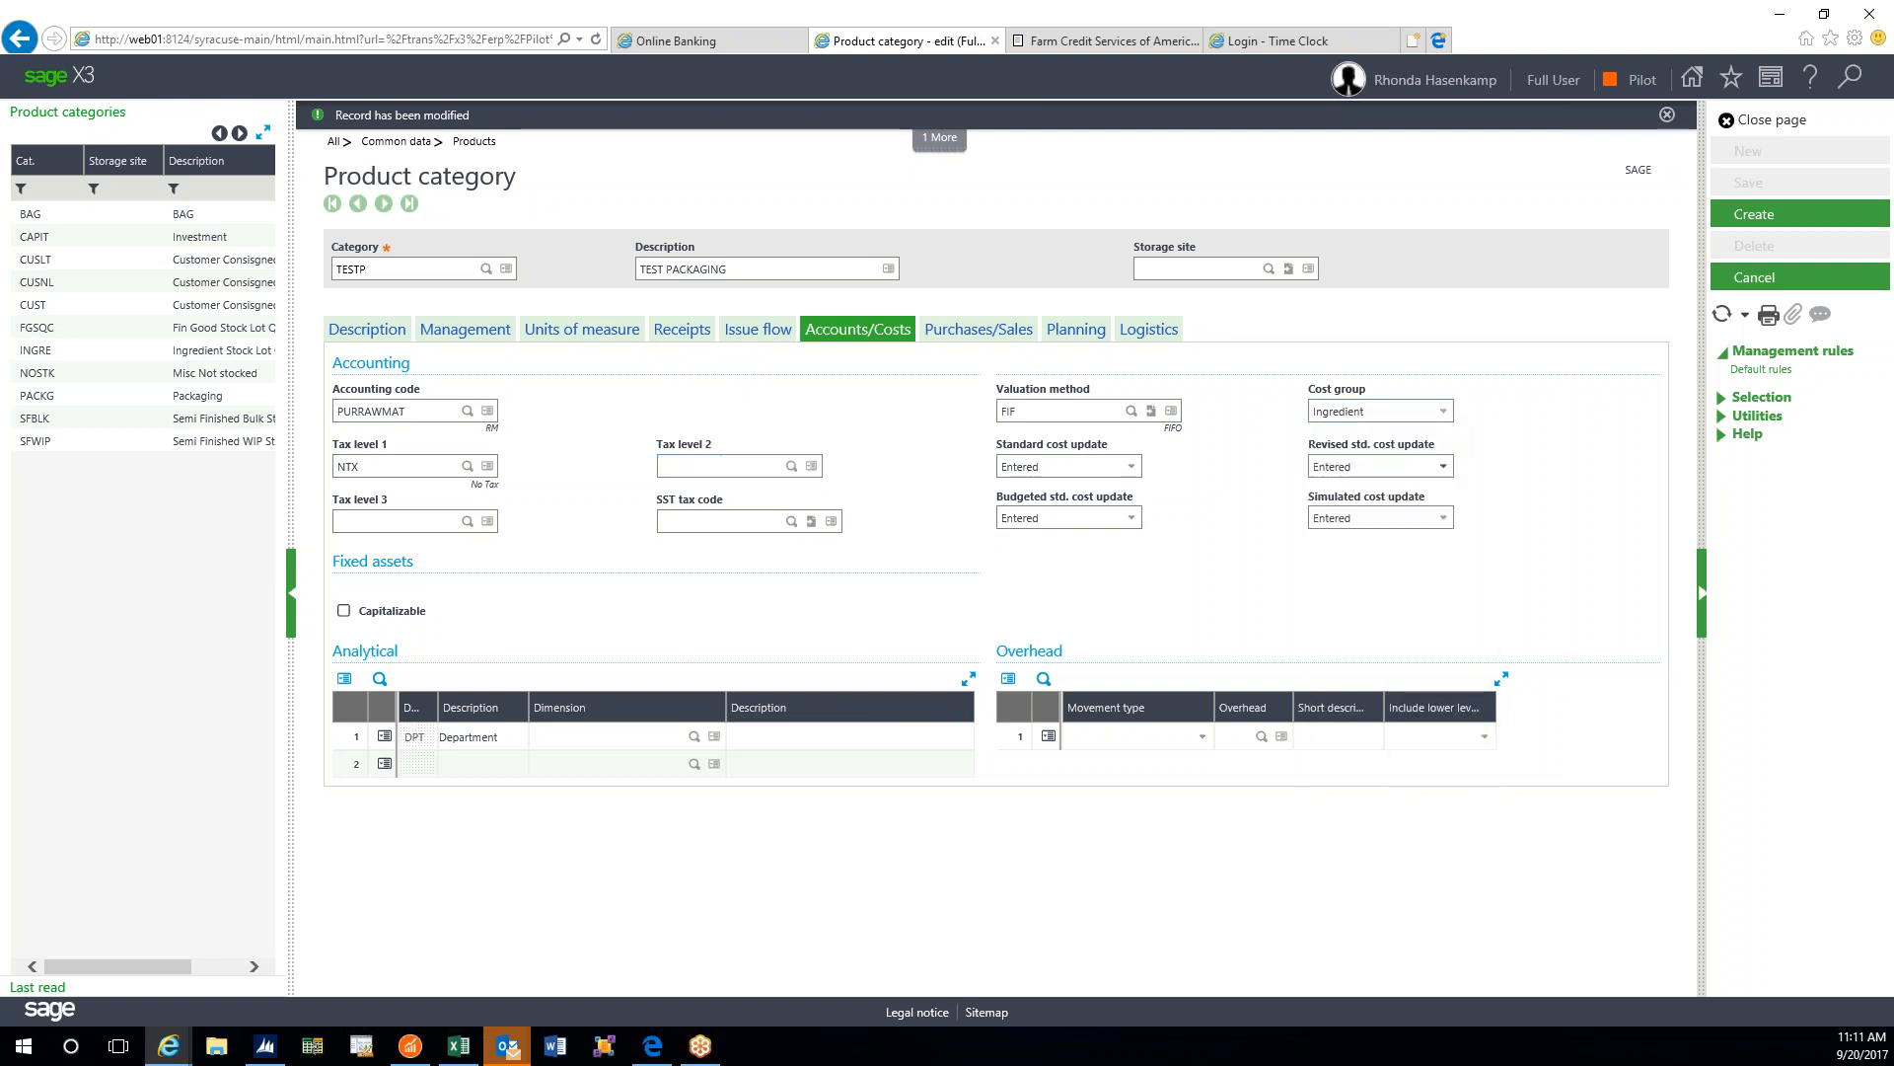
pyautogui.click(1443, 414)
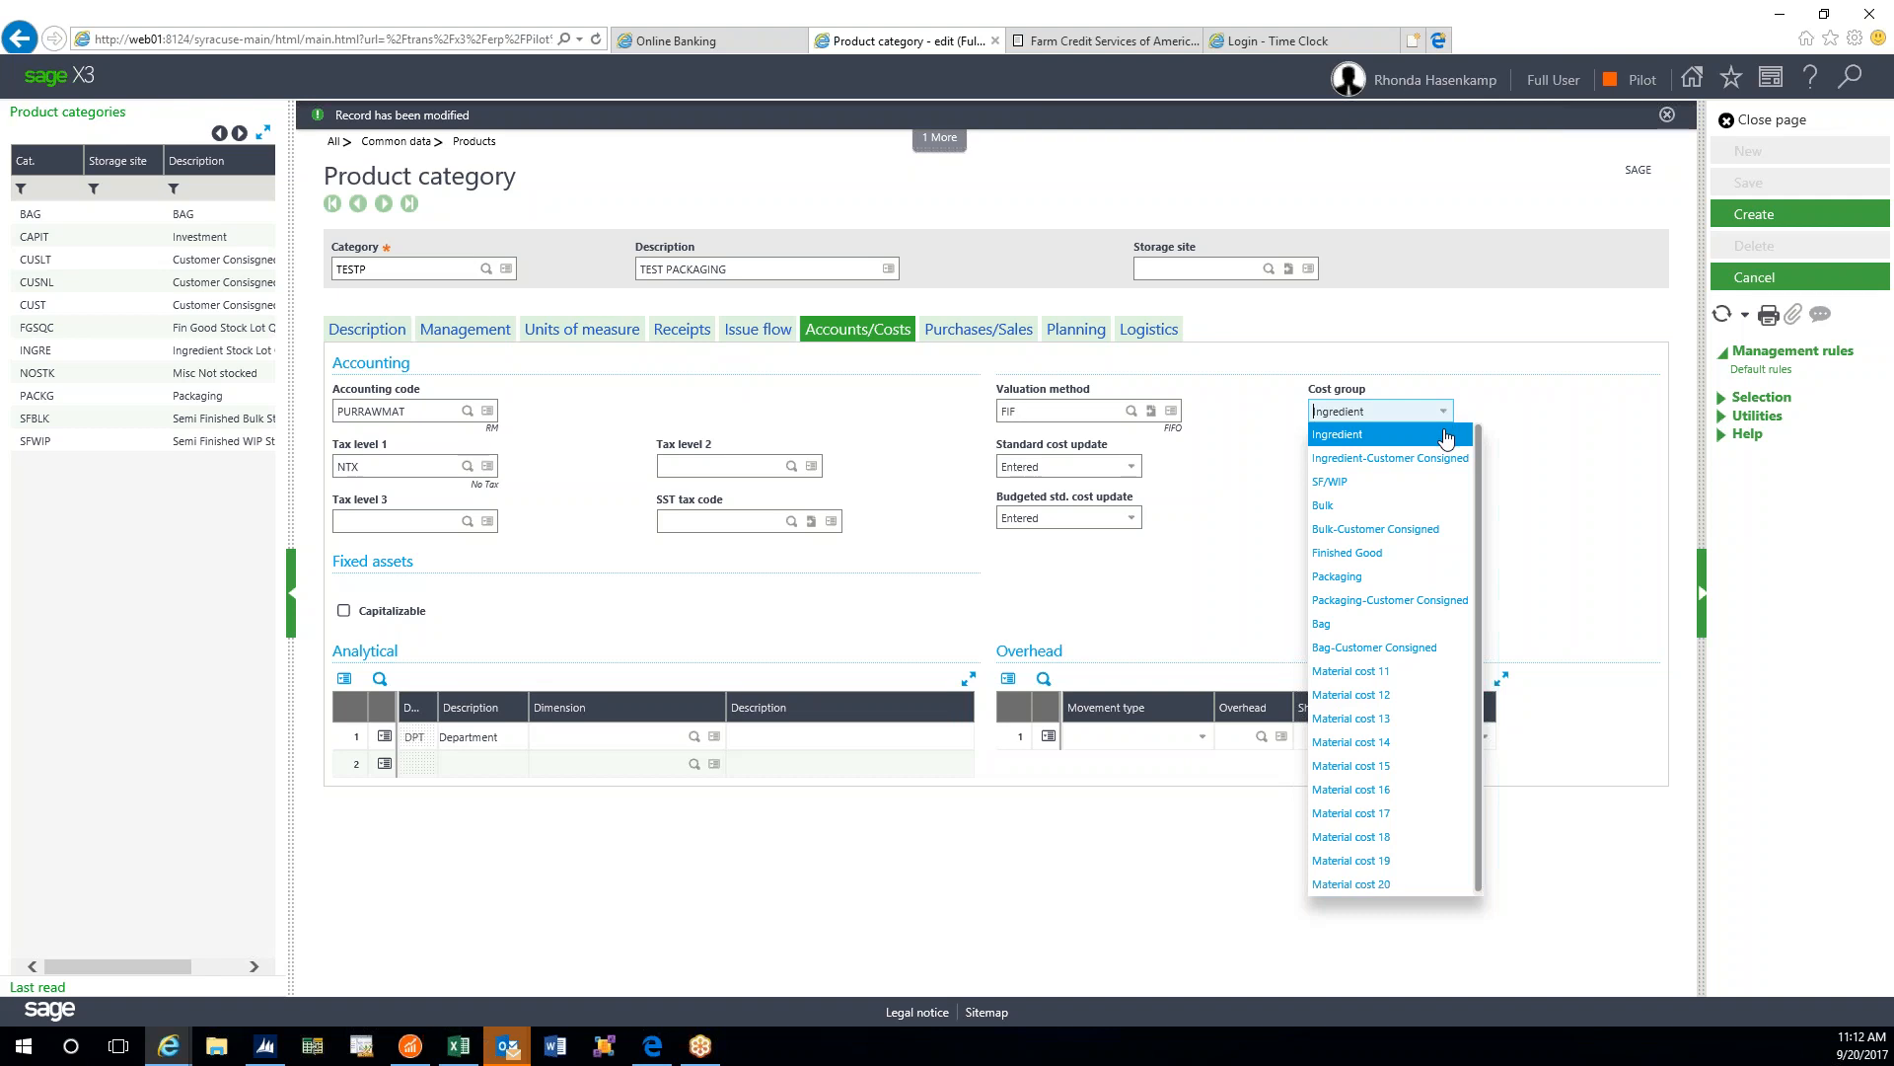
pyautogui.click(1415, 576)
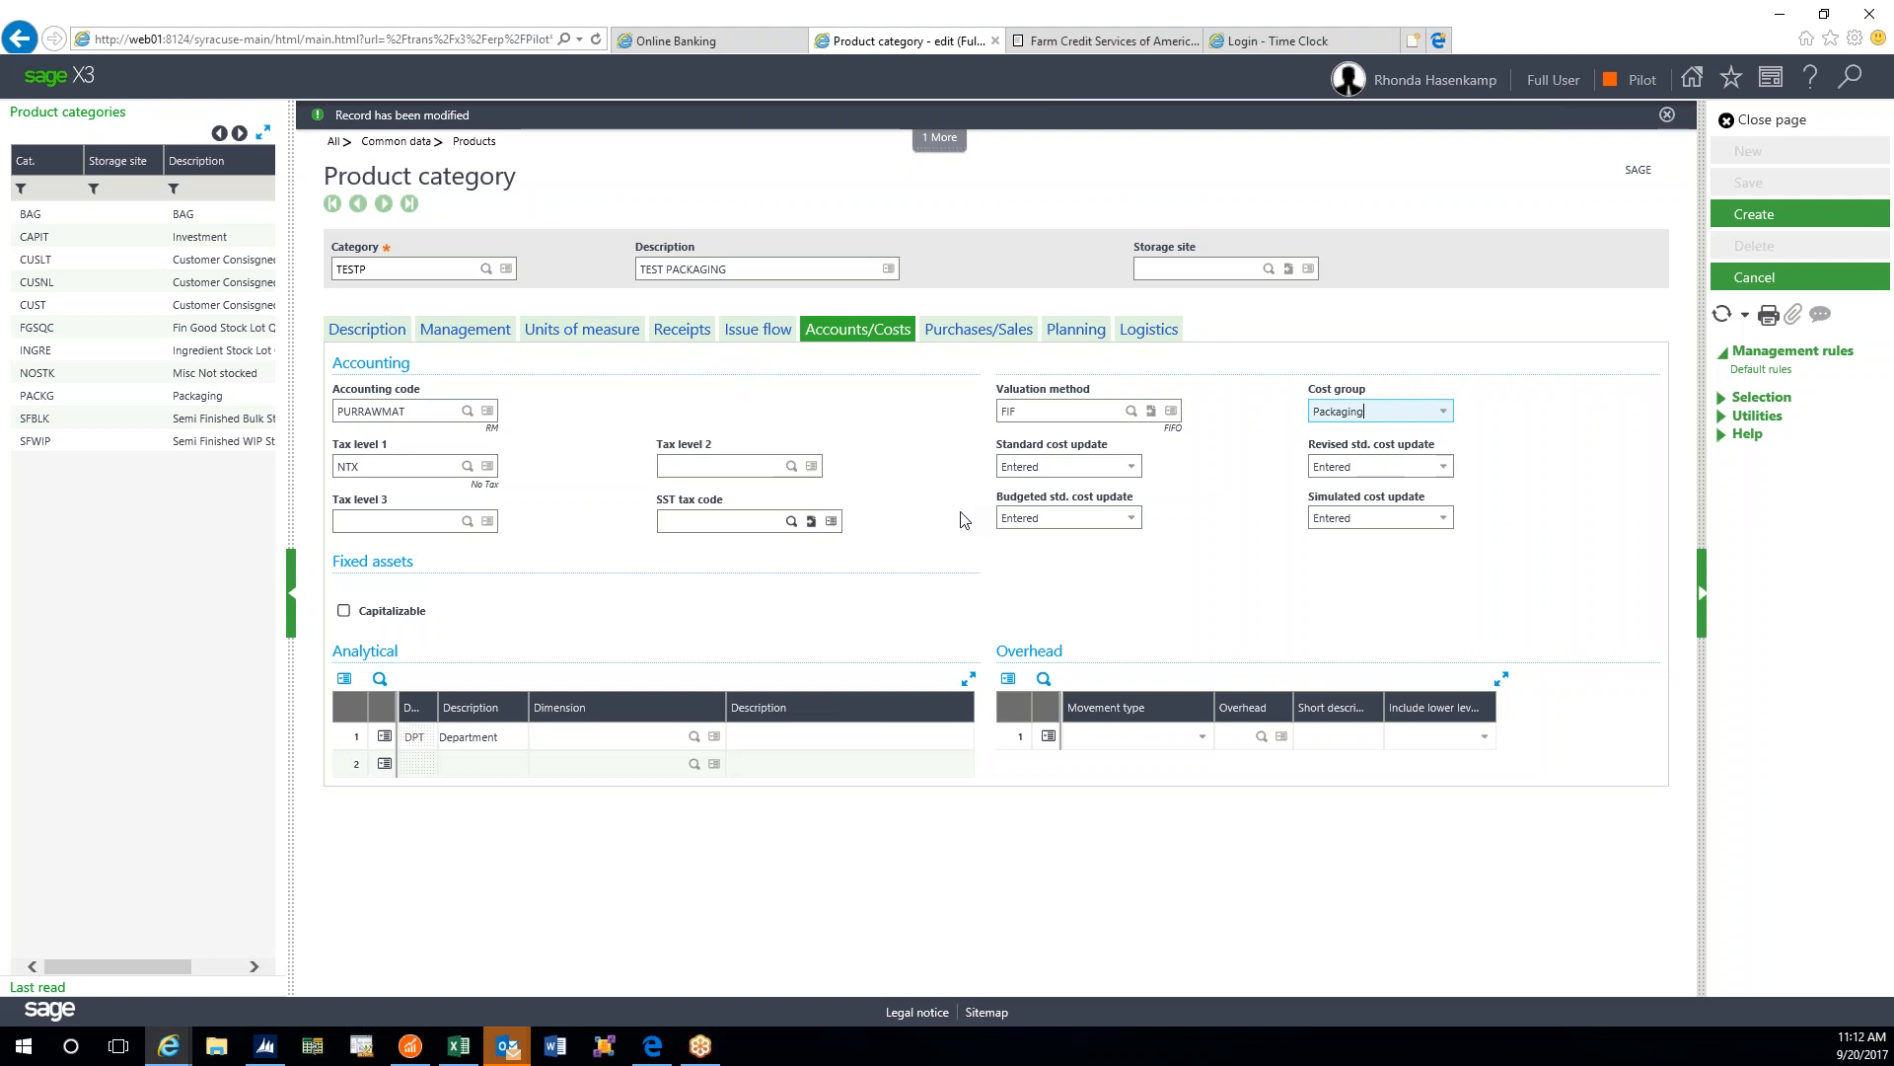
# - Create the TESTP record, then list its Group 1 codes L1–L4 and NONE
pyautogui.click(1753, 217)
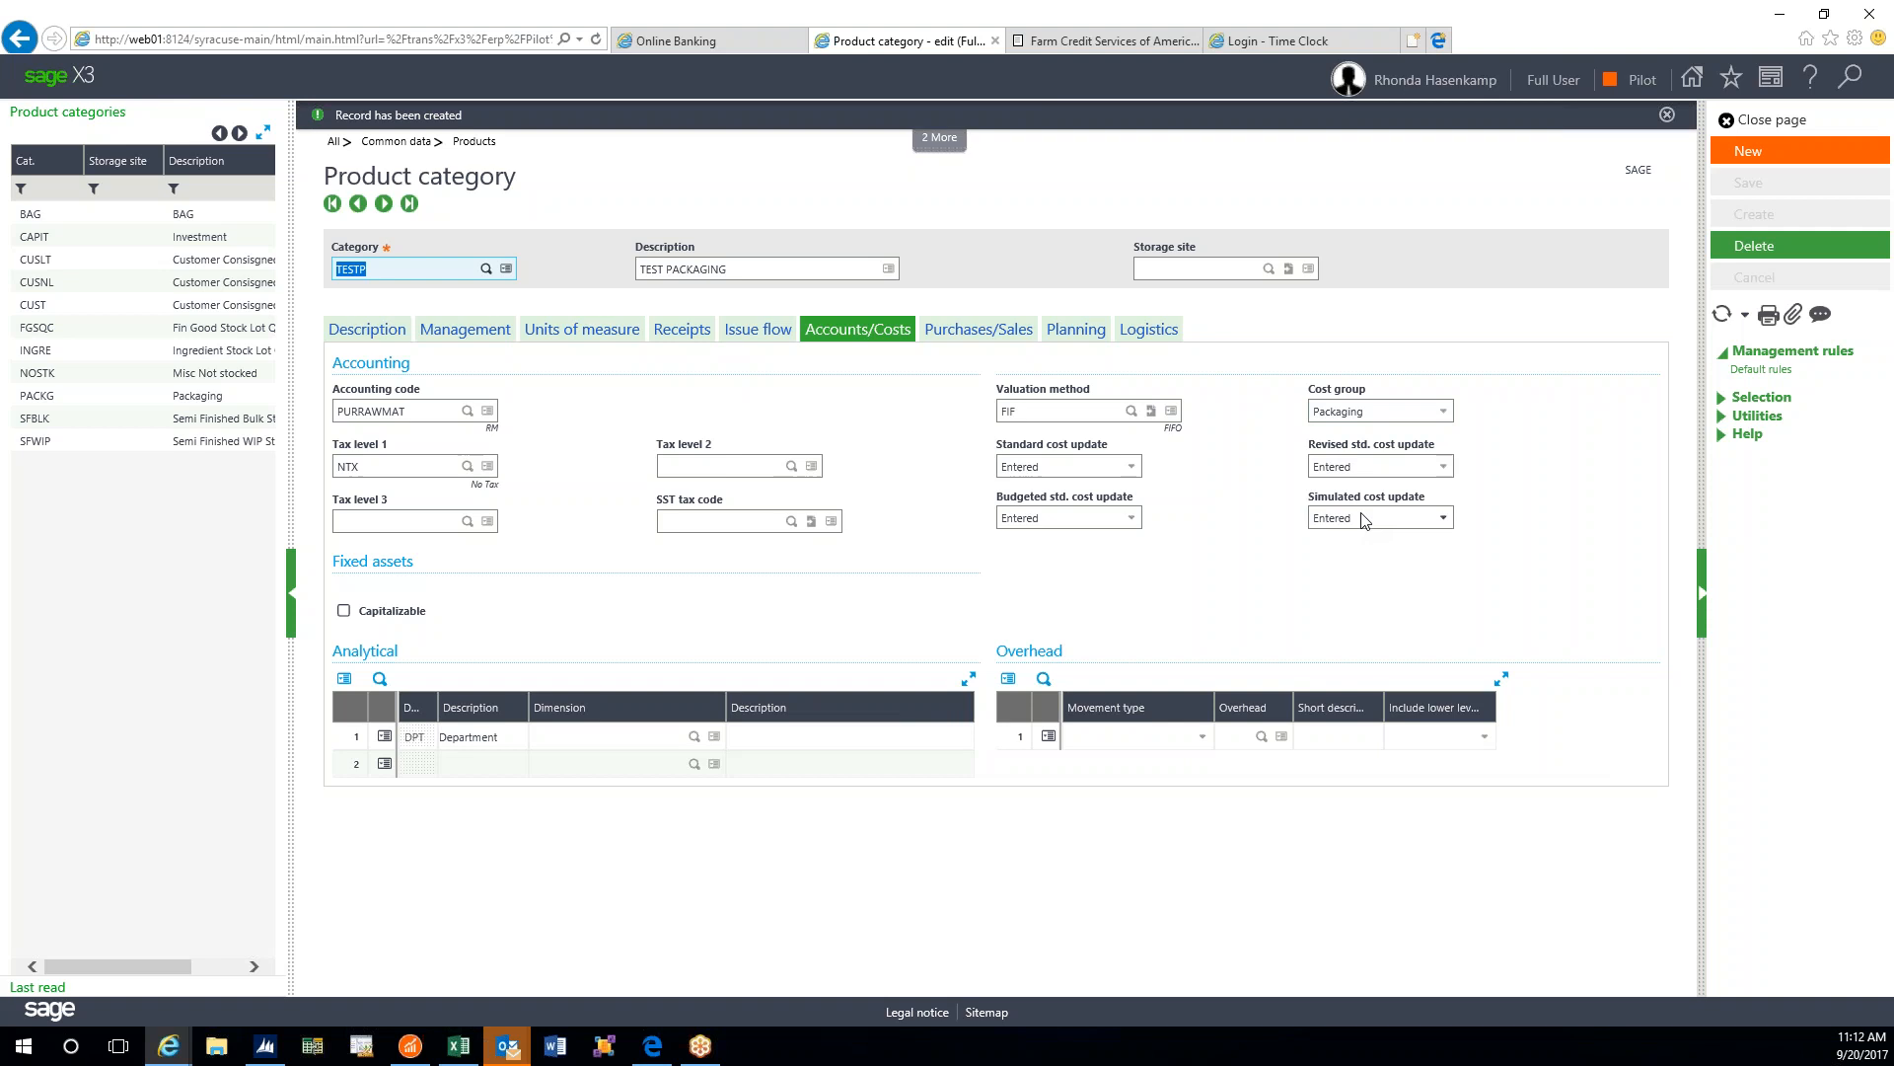
pyautogui.click(358, 335)
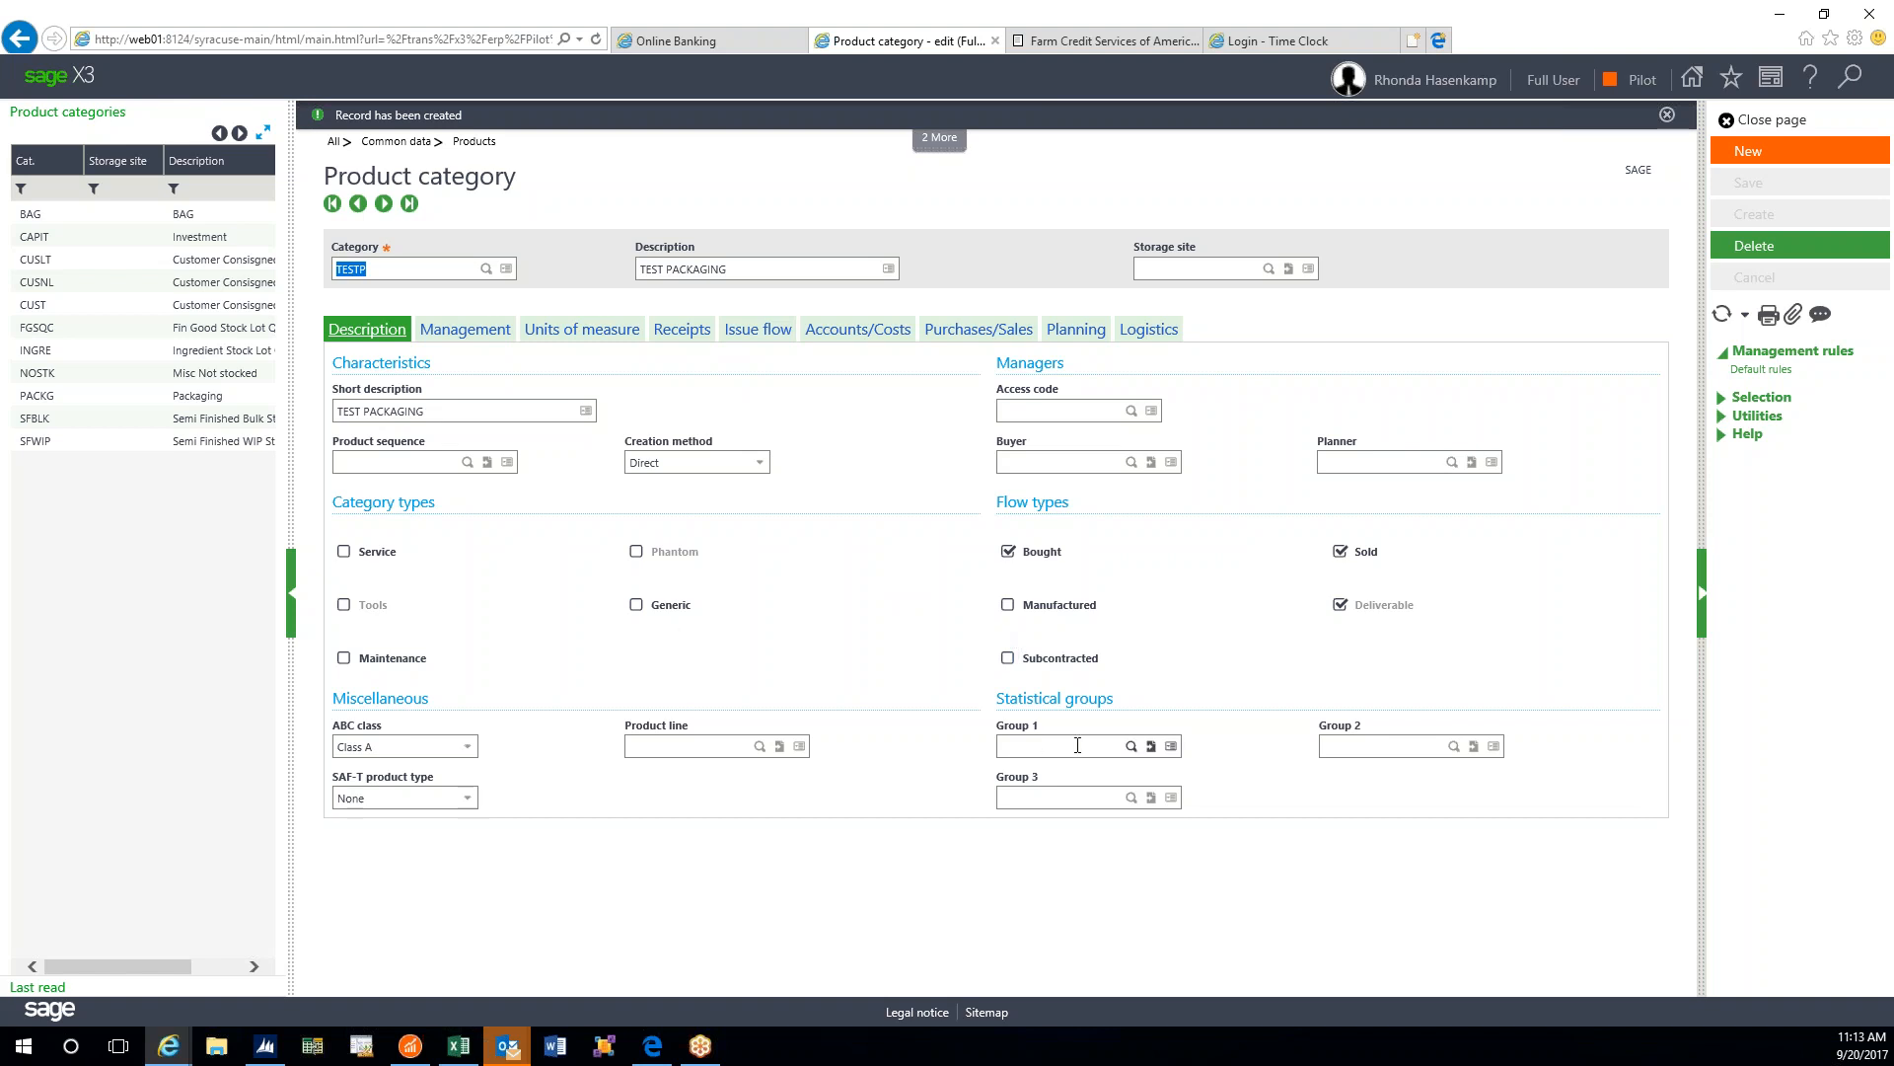
pyautogui.click(1131, 746)
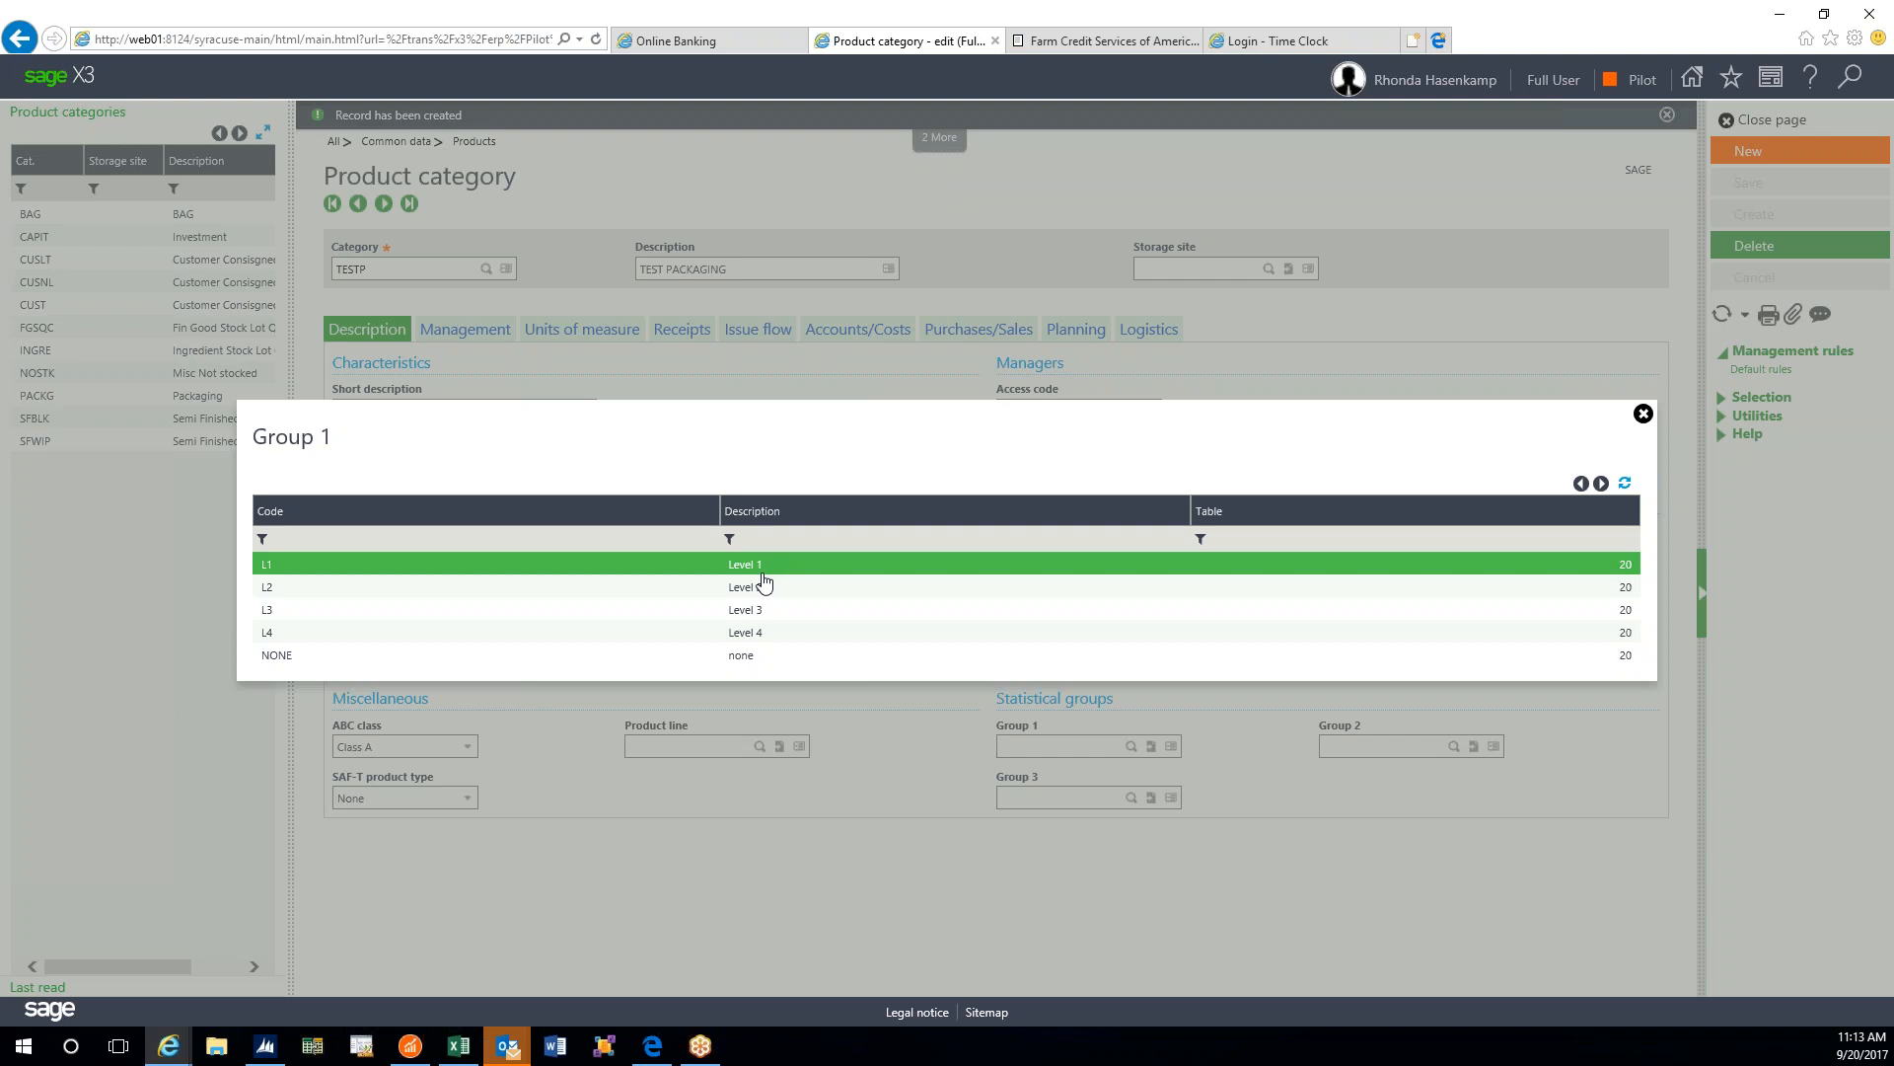
# - Jump from Group 1 to miscellaneous table 20, Price Group, and cancel without changes
pyautogui.click(1644, 415)
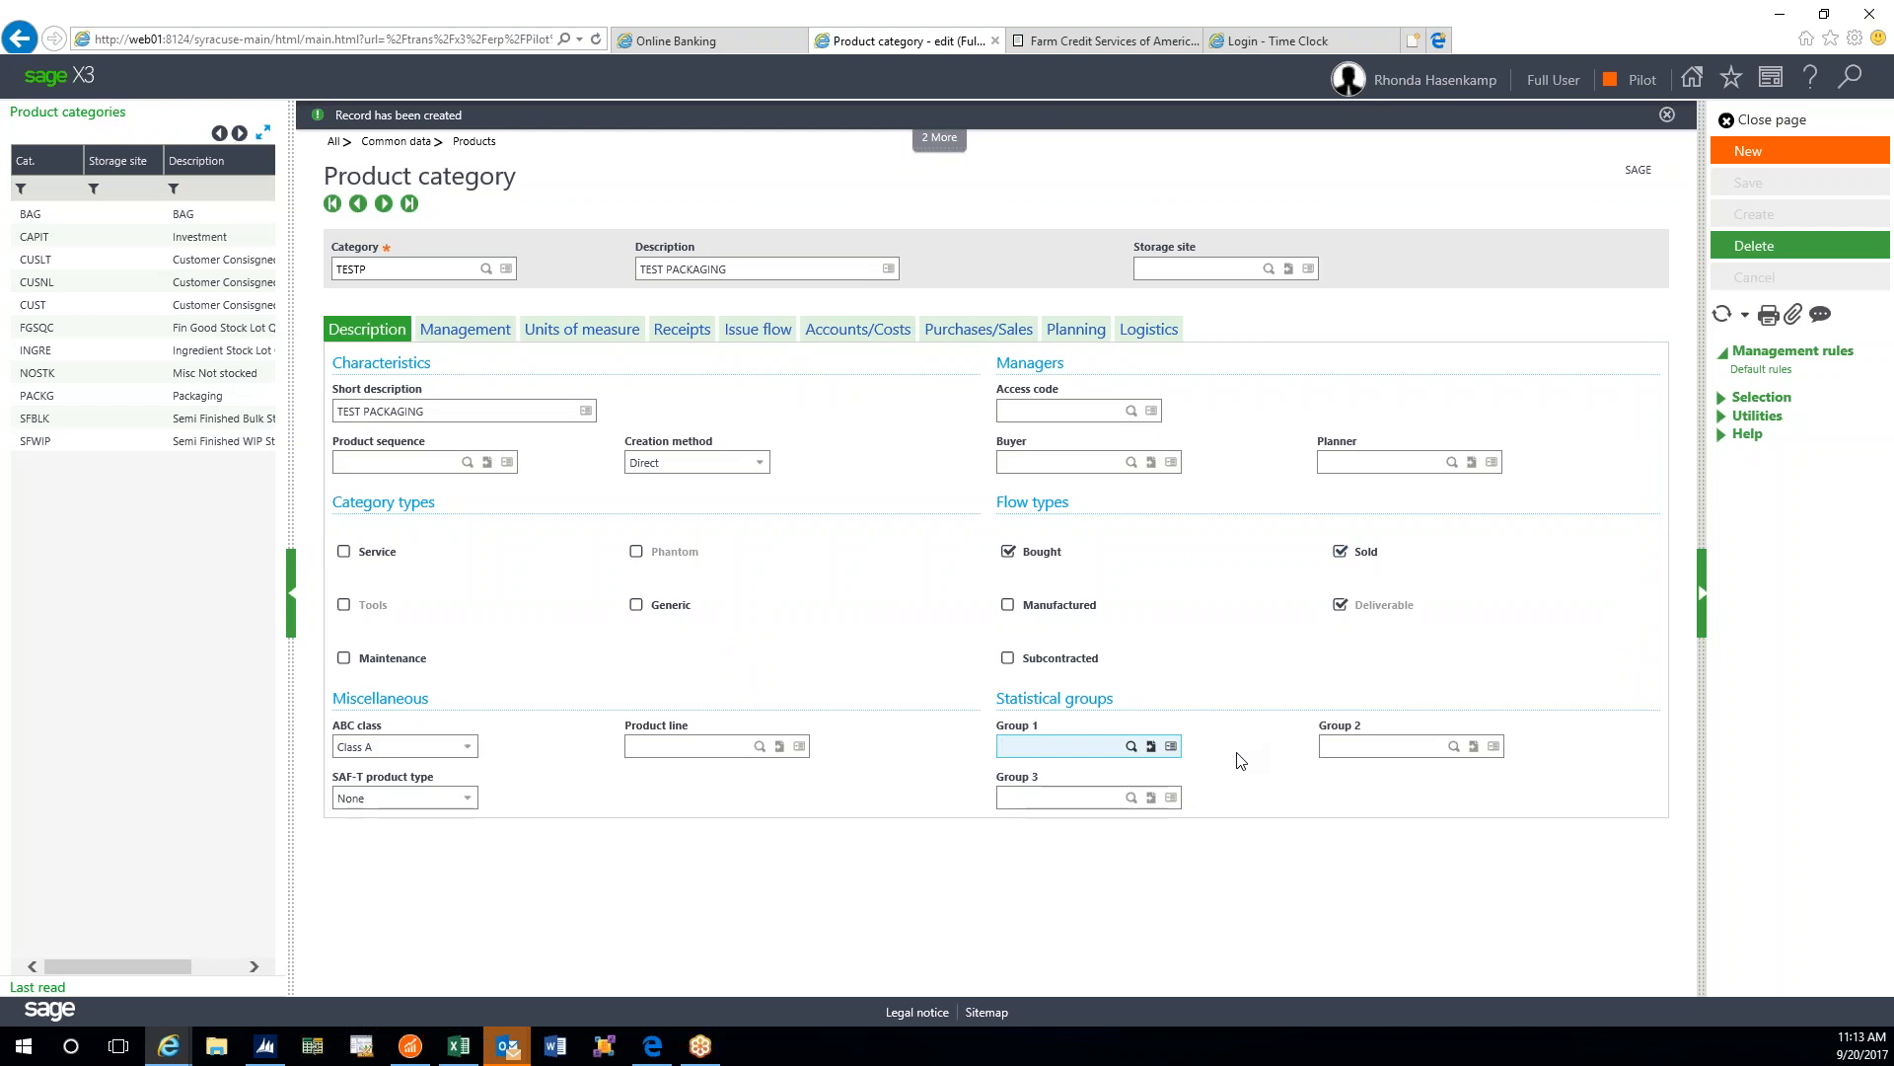
pyautogui.click(1151, 747)
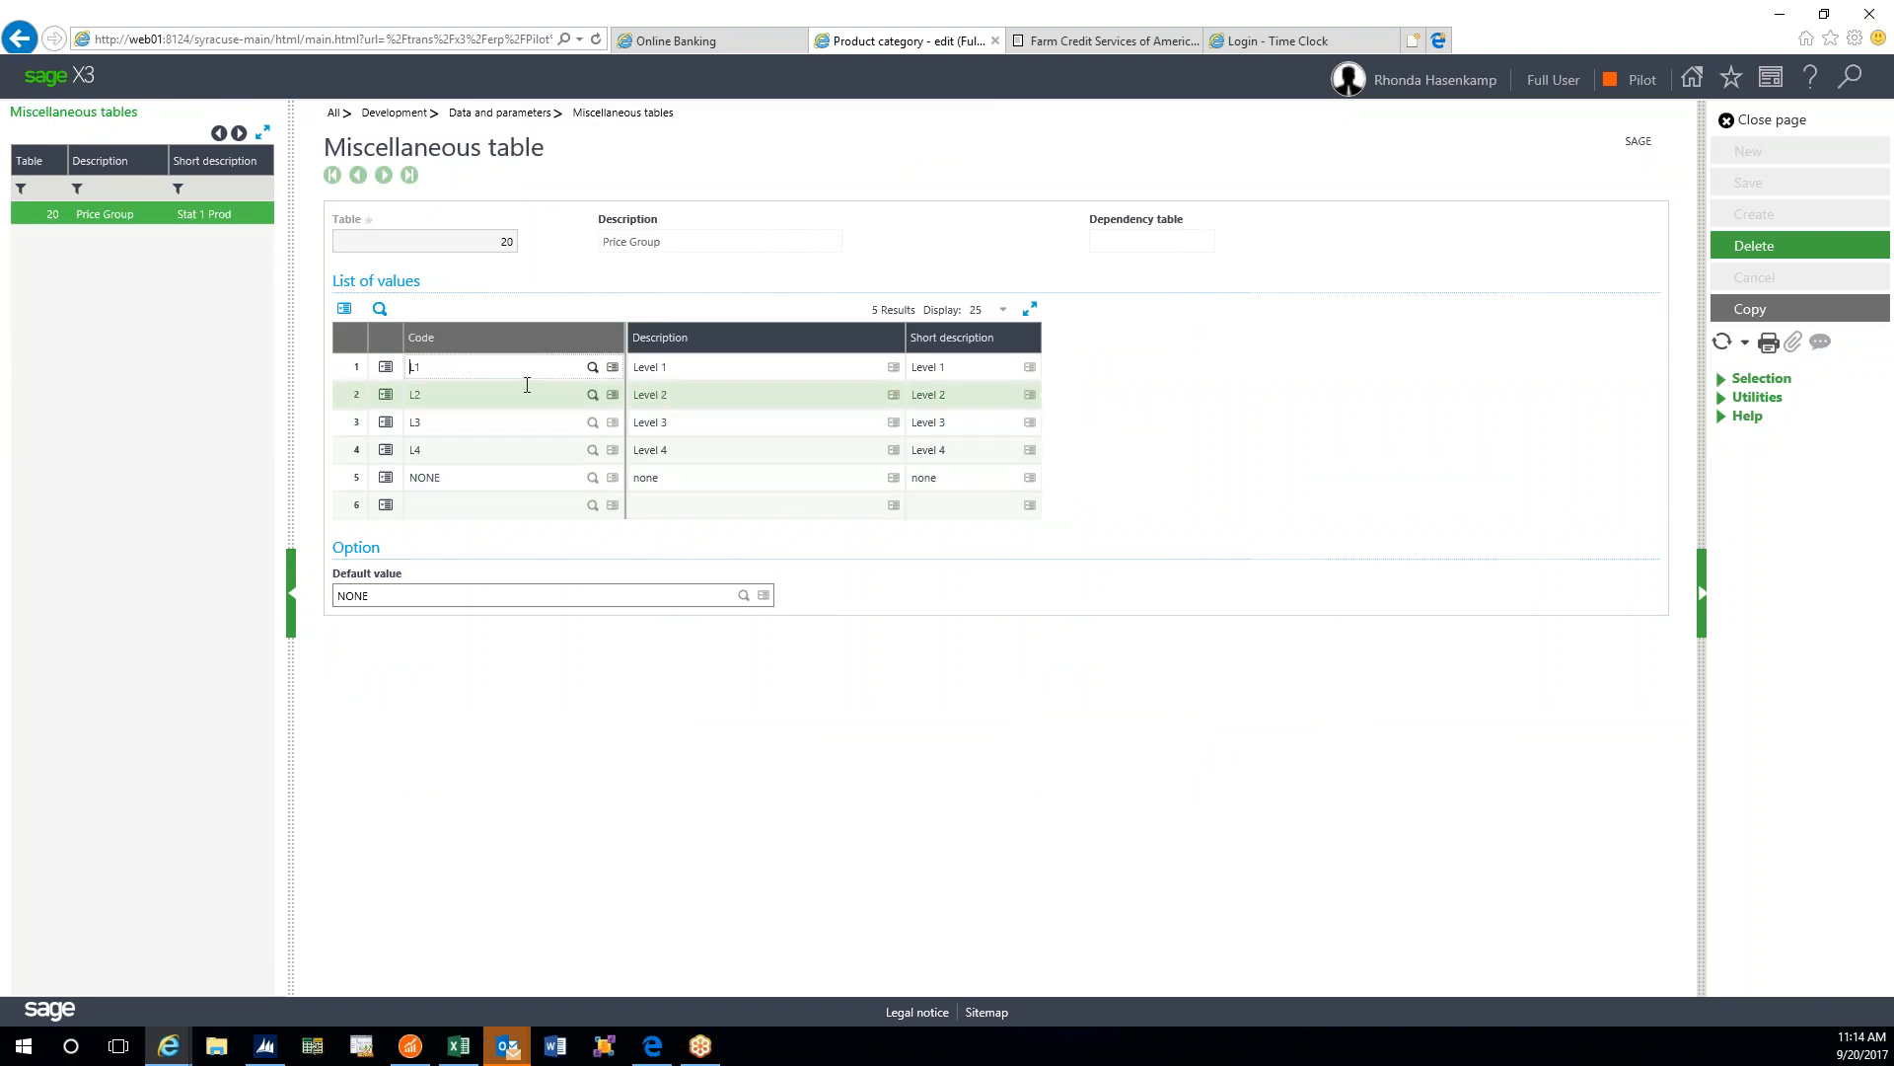
pyautogui.press('Tab')
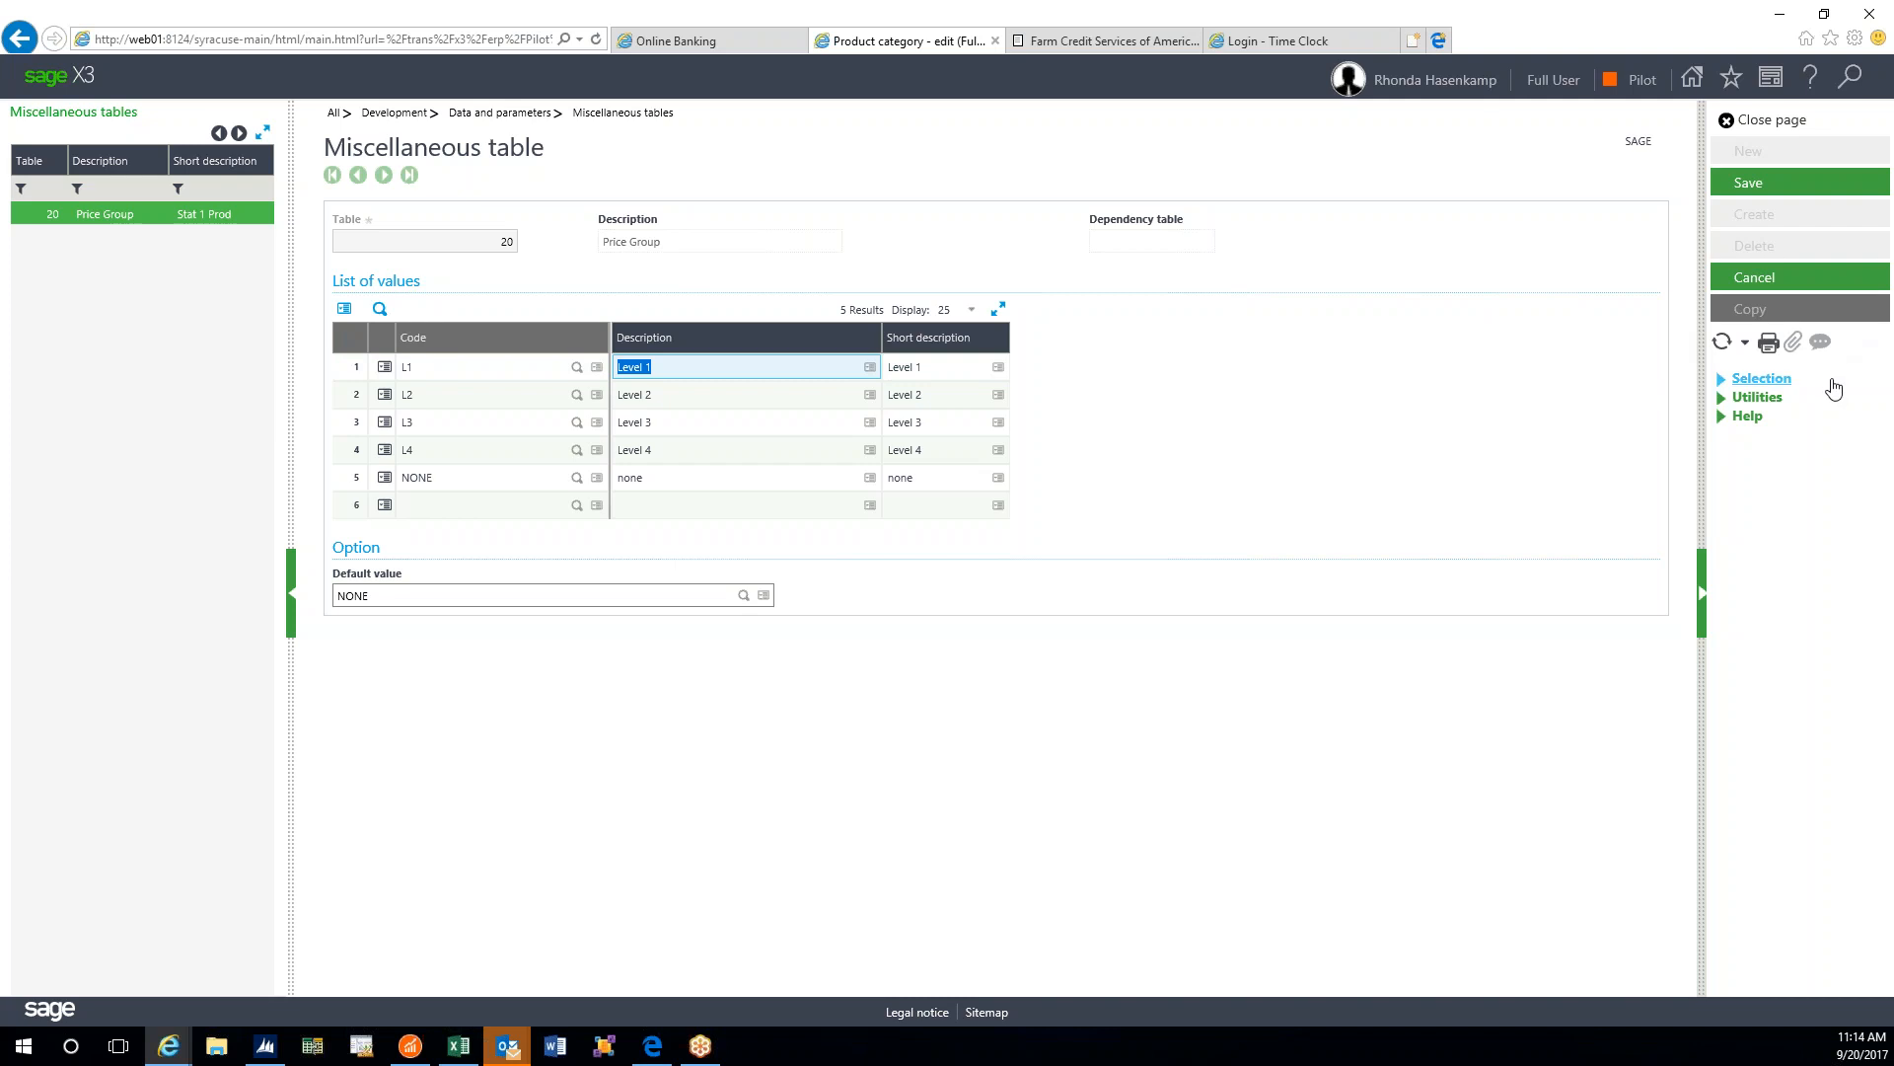
pyautogui.click(1756, 396)
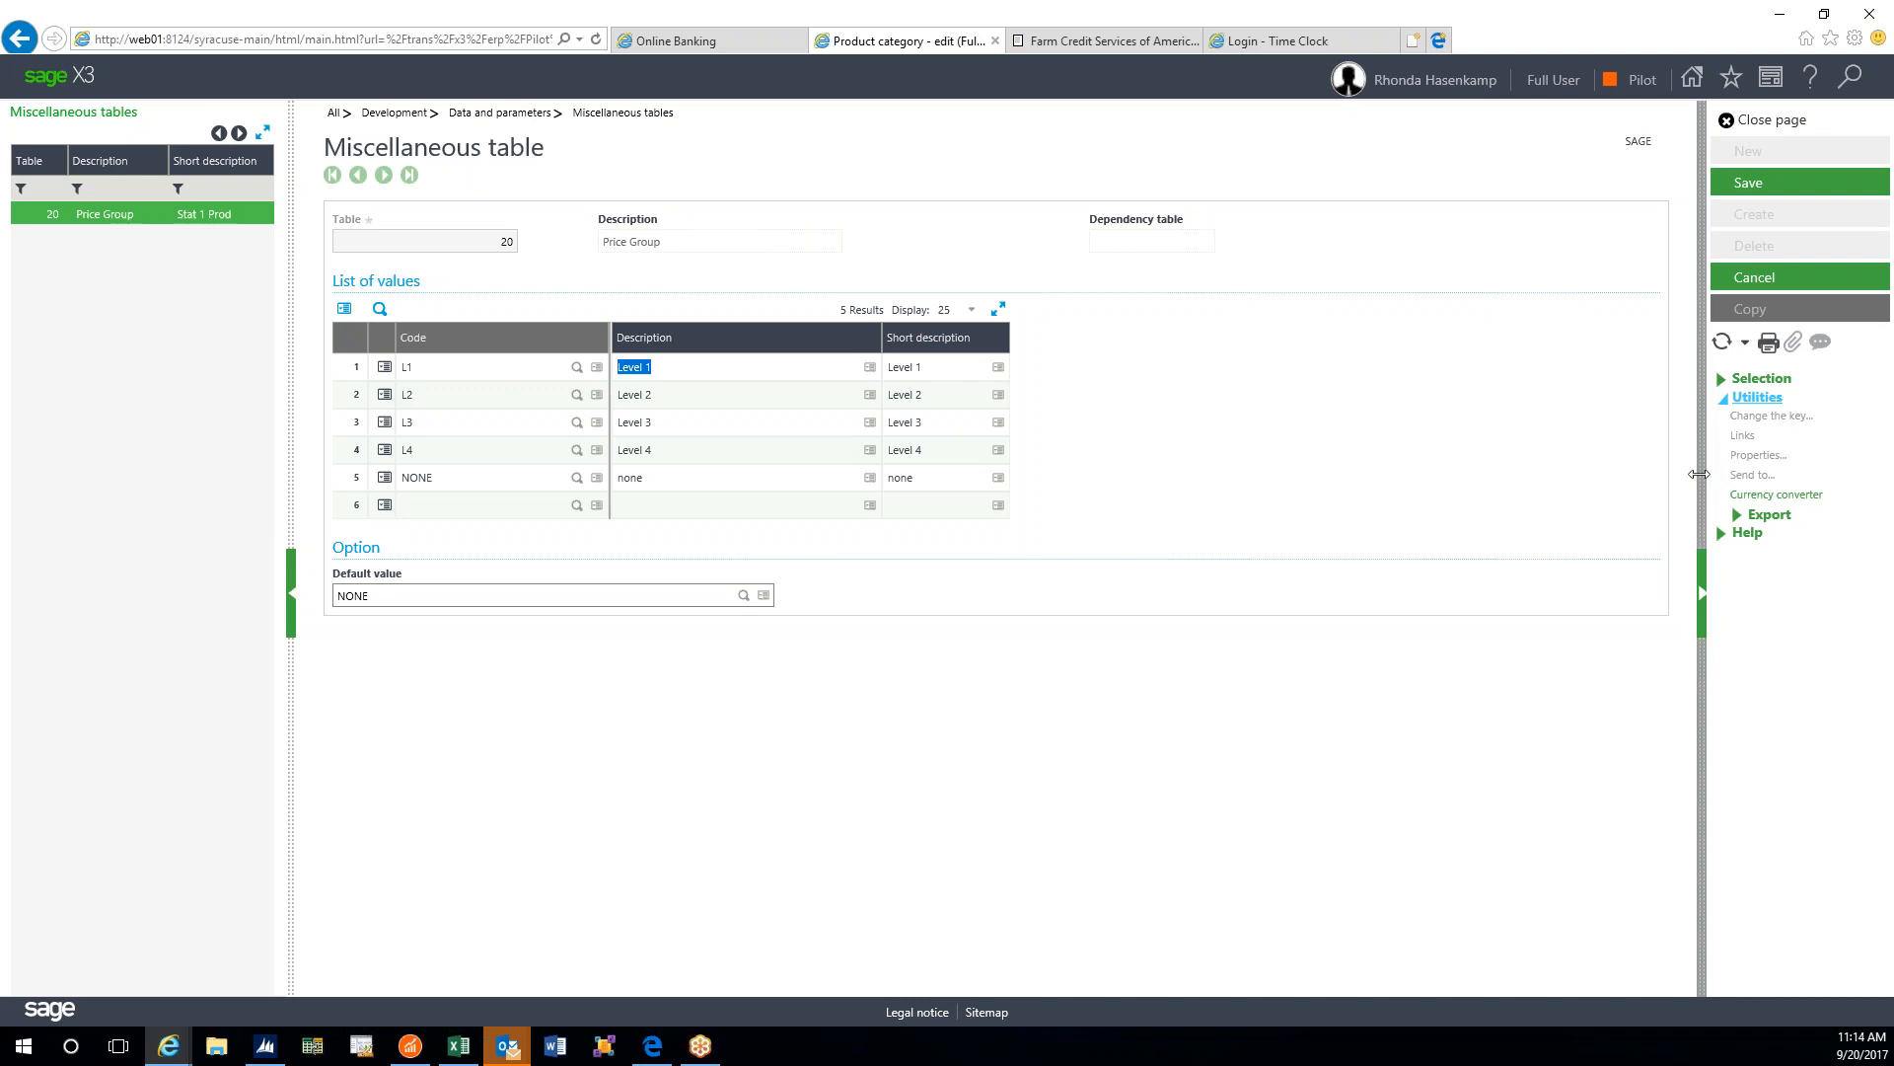
pyautogui.click(1765, 281)
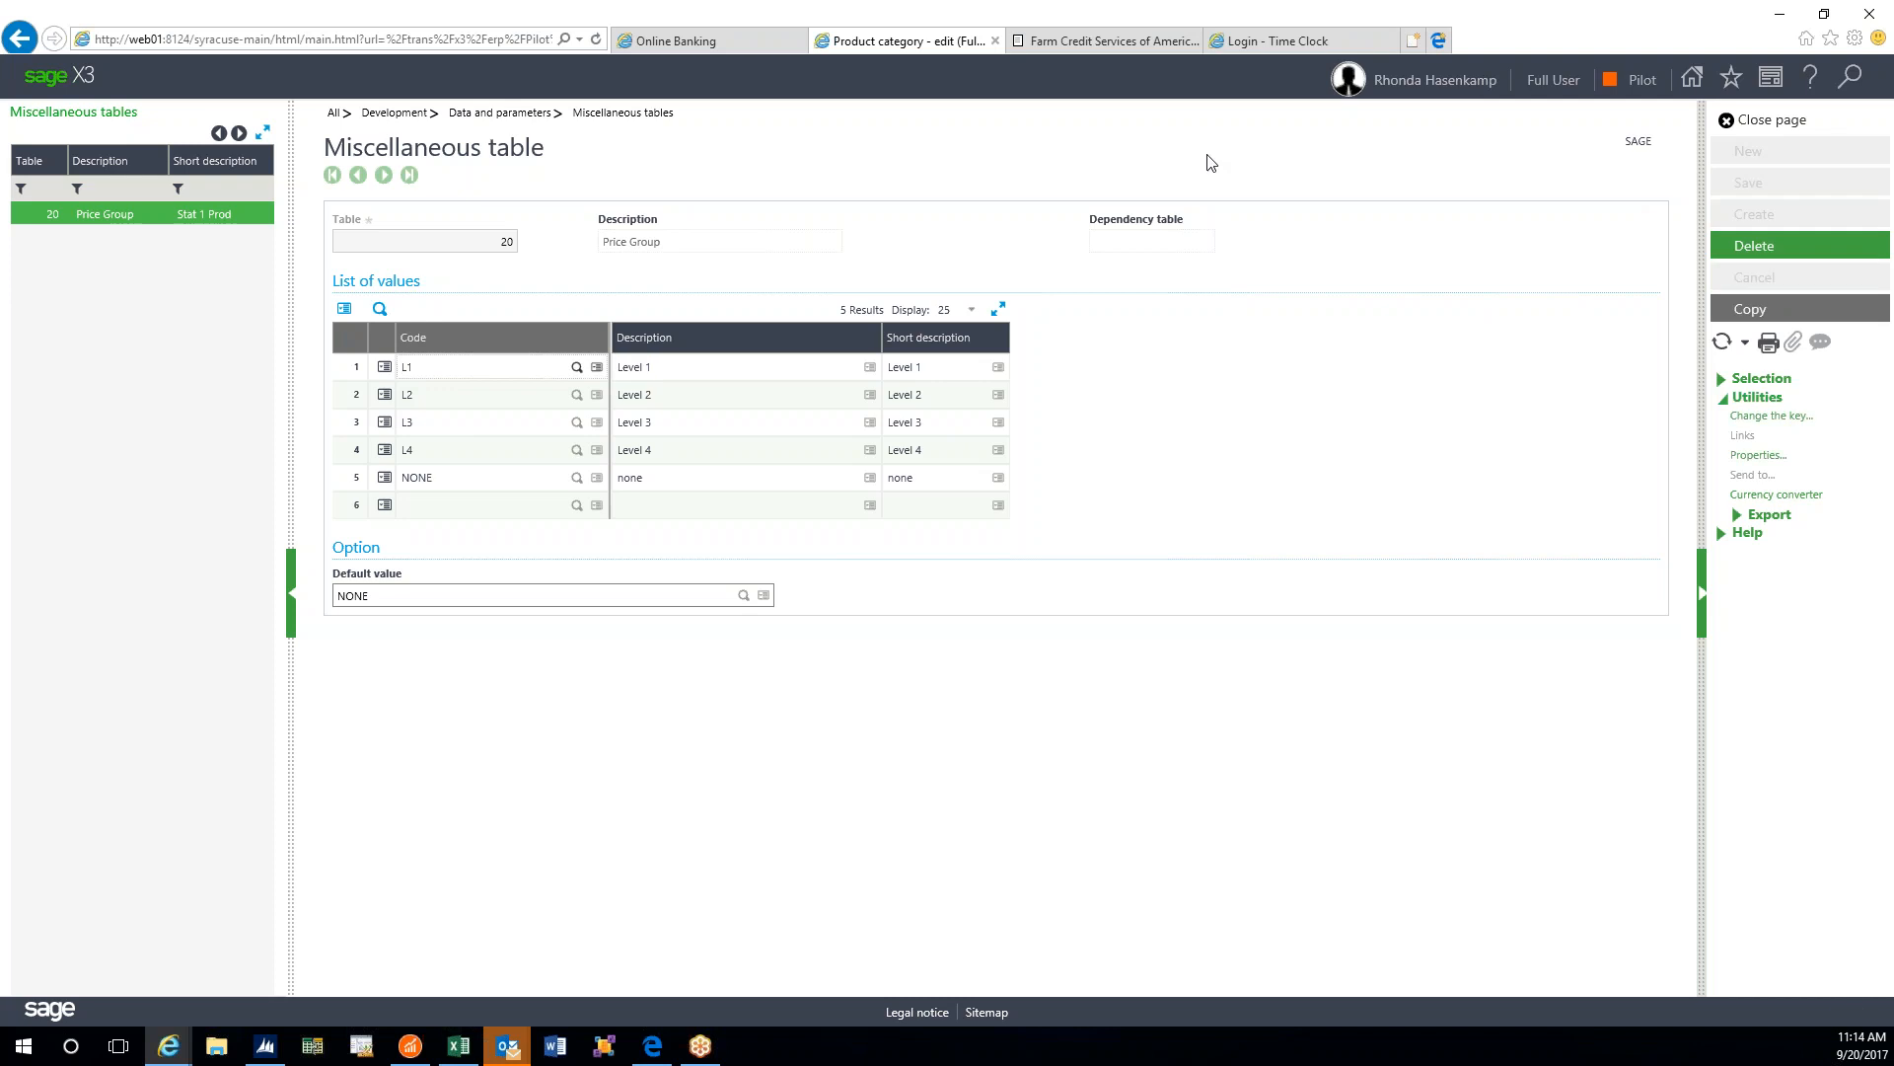
# - Close miscellaneous table 20 to get back to the TESTP category
pyautogui.click(1729, 122)
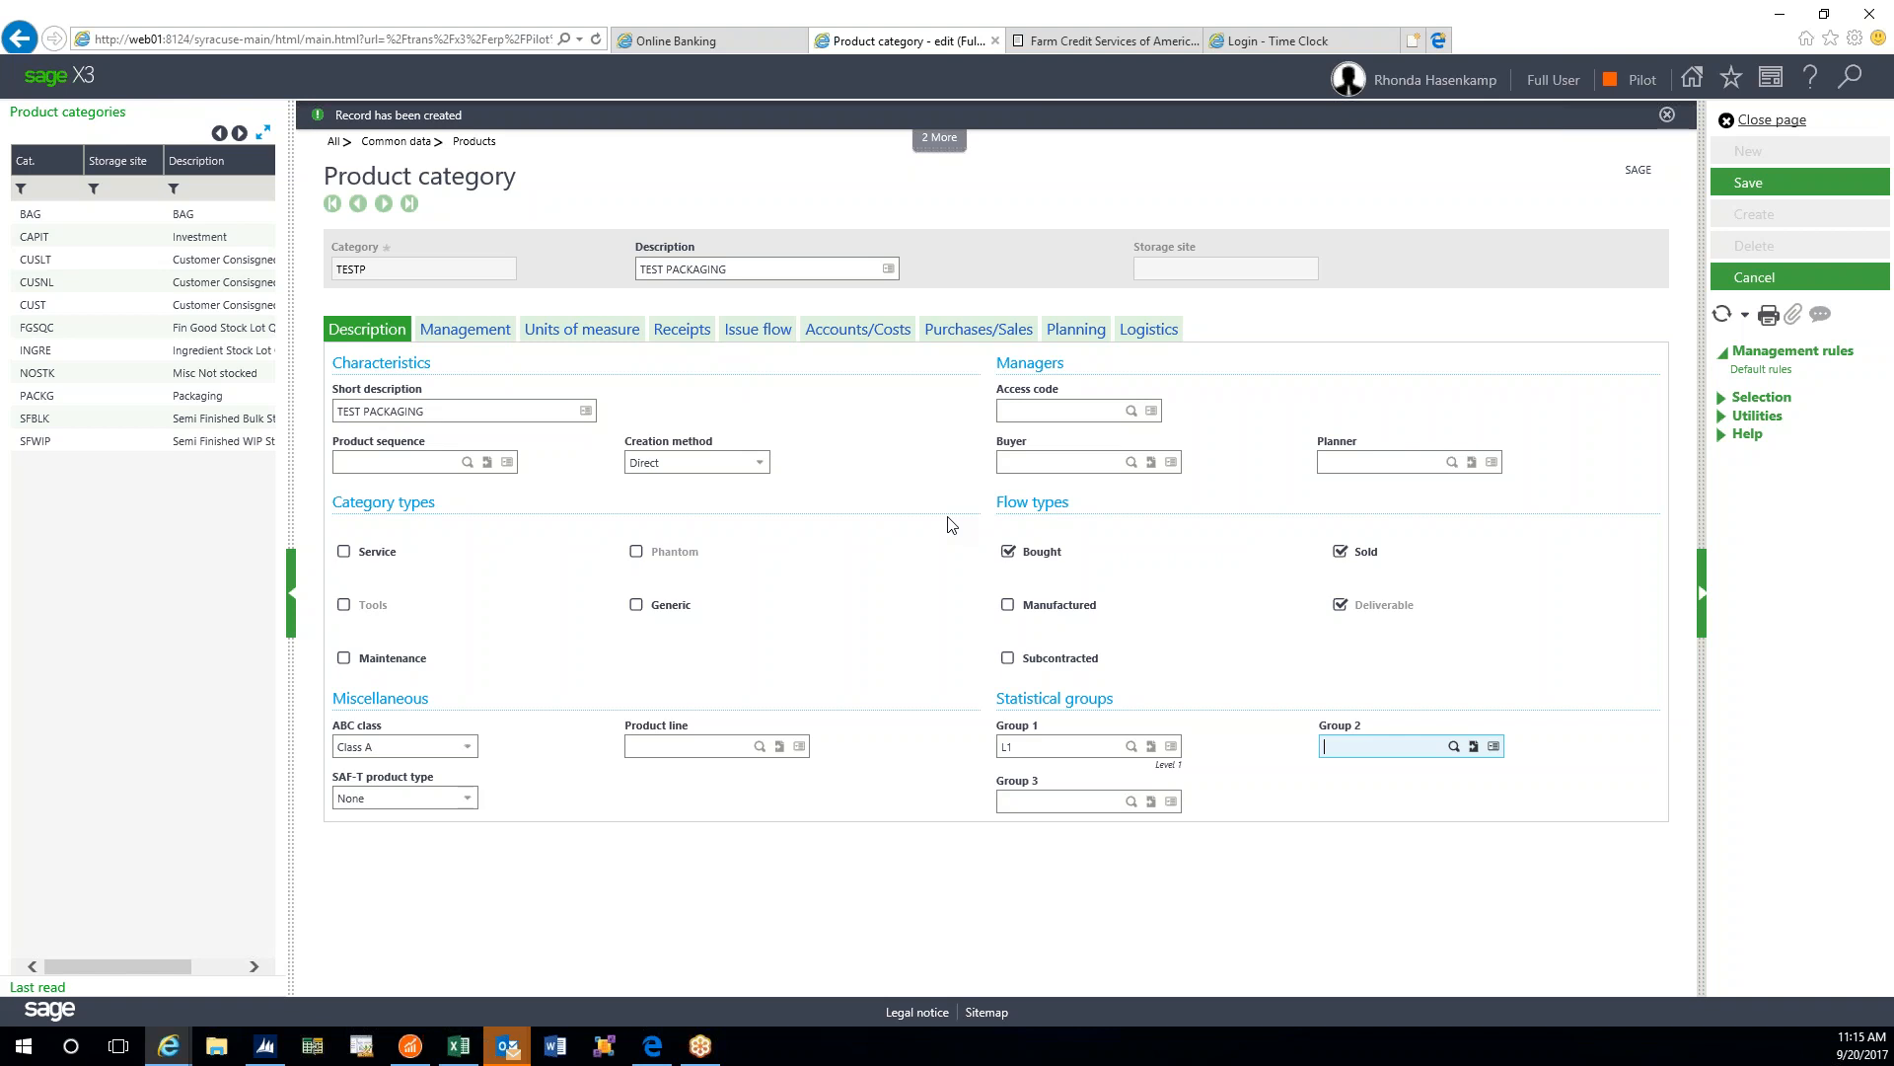
pyautogui.click(455, 332)
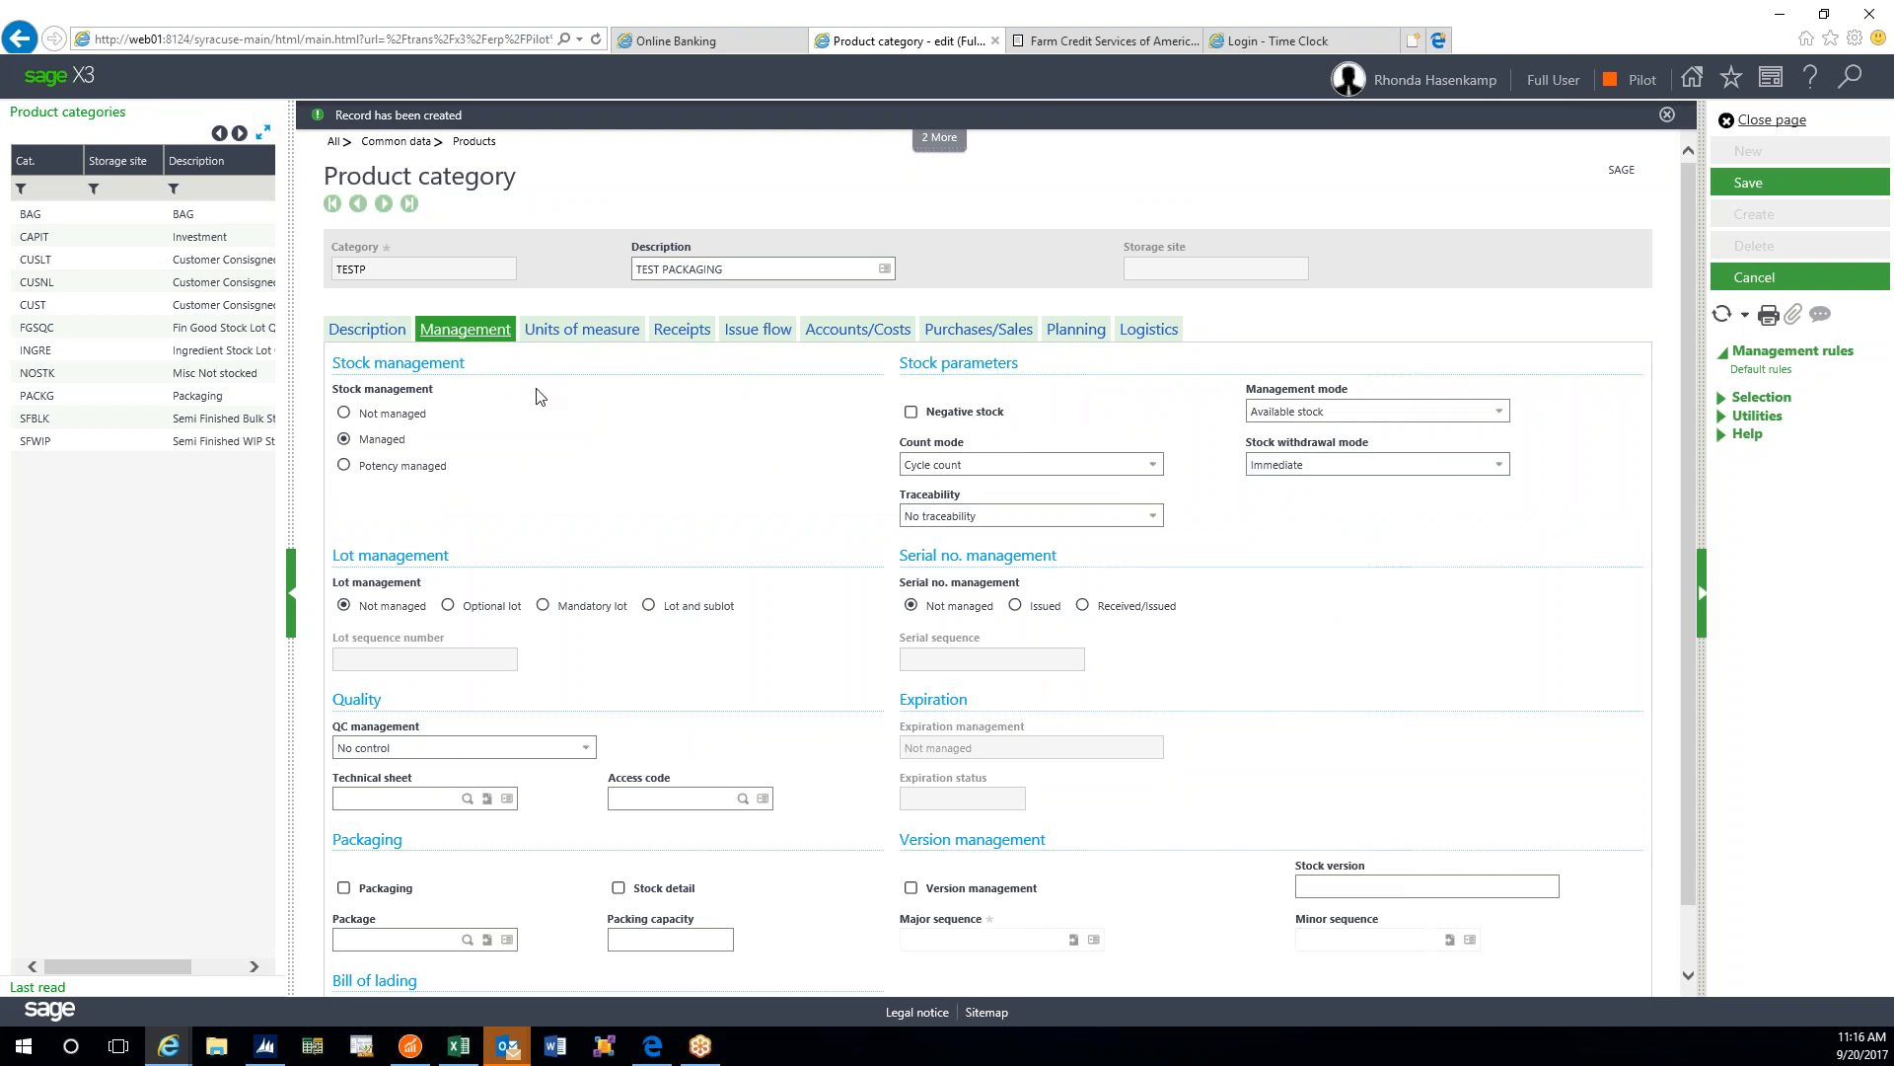
pyautogui.click(380, 330)
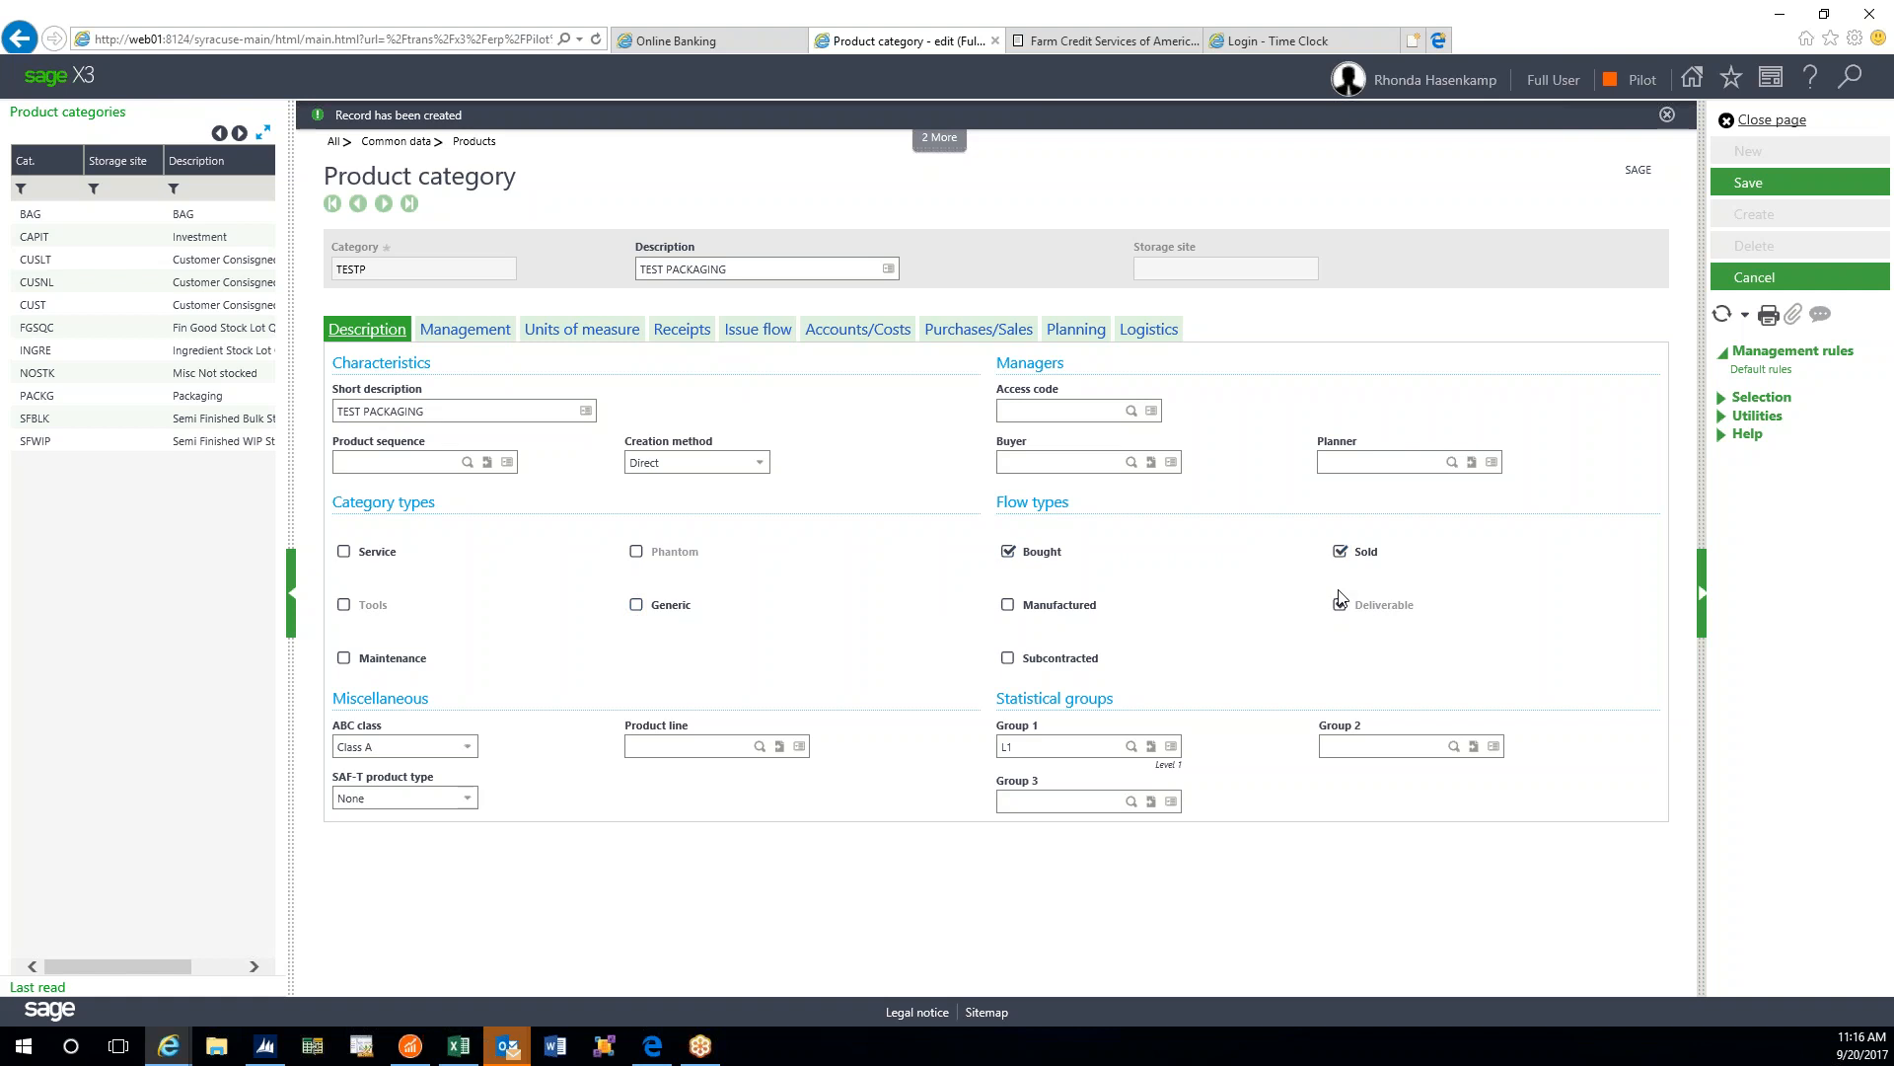
pyautogui.click(1342, 552)
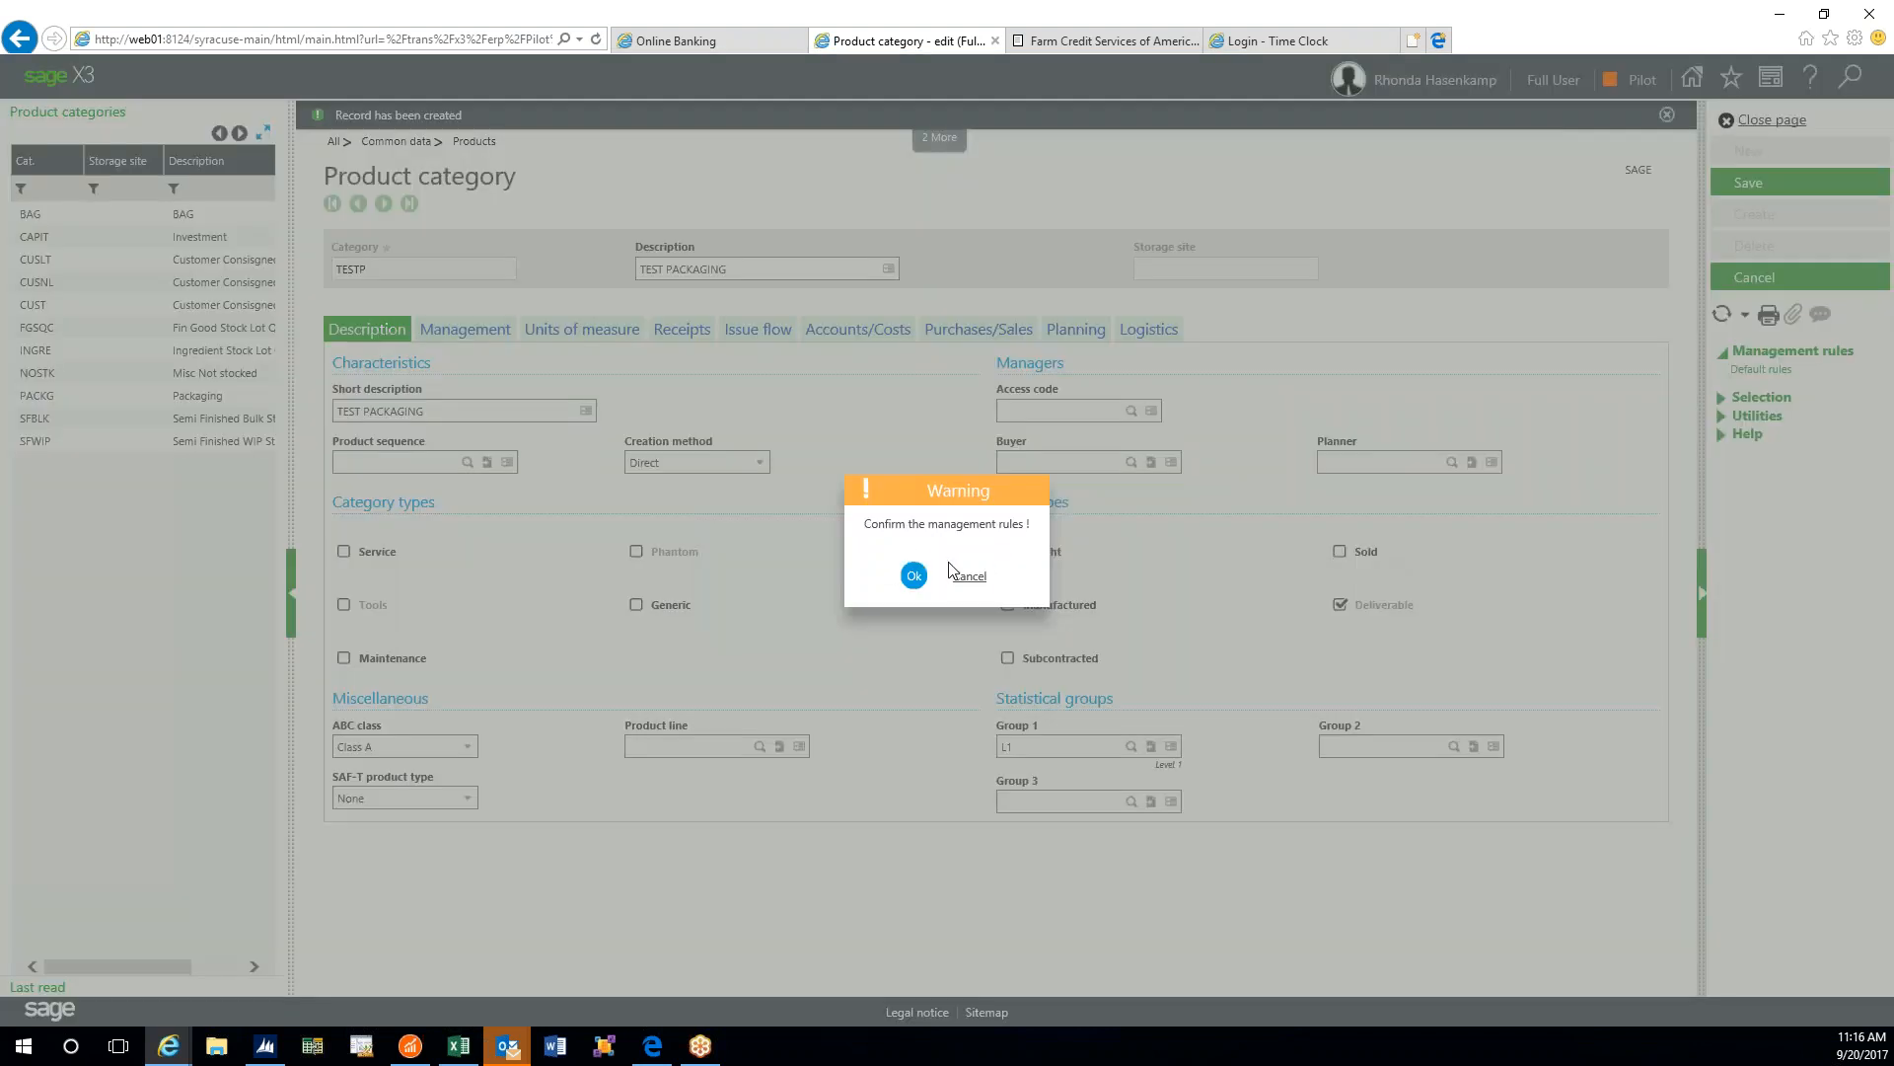
pyautogui.click(914, 575)
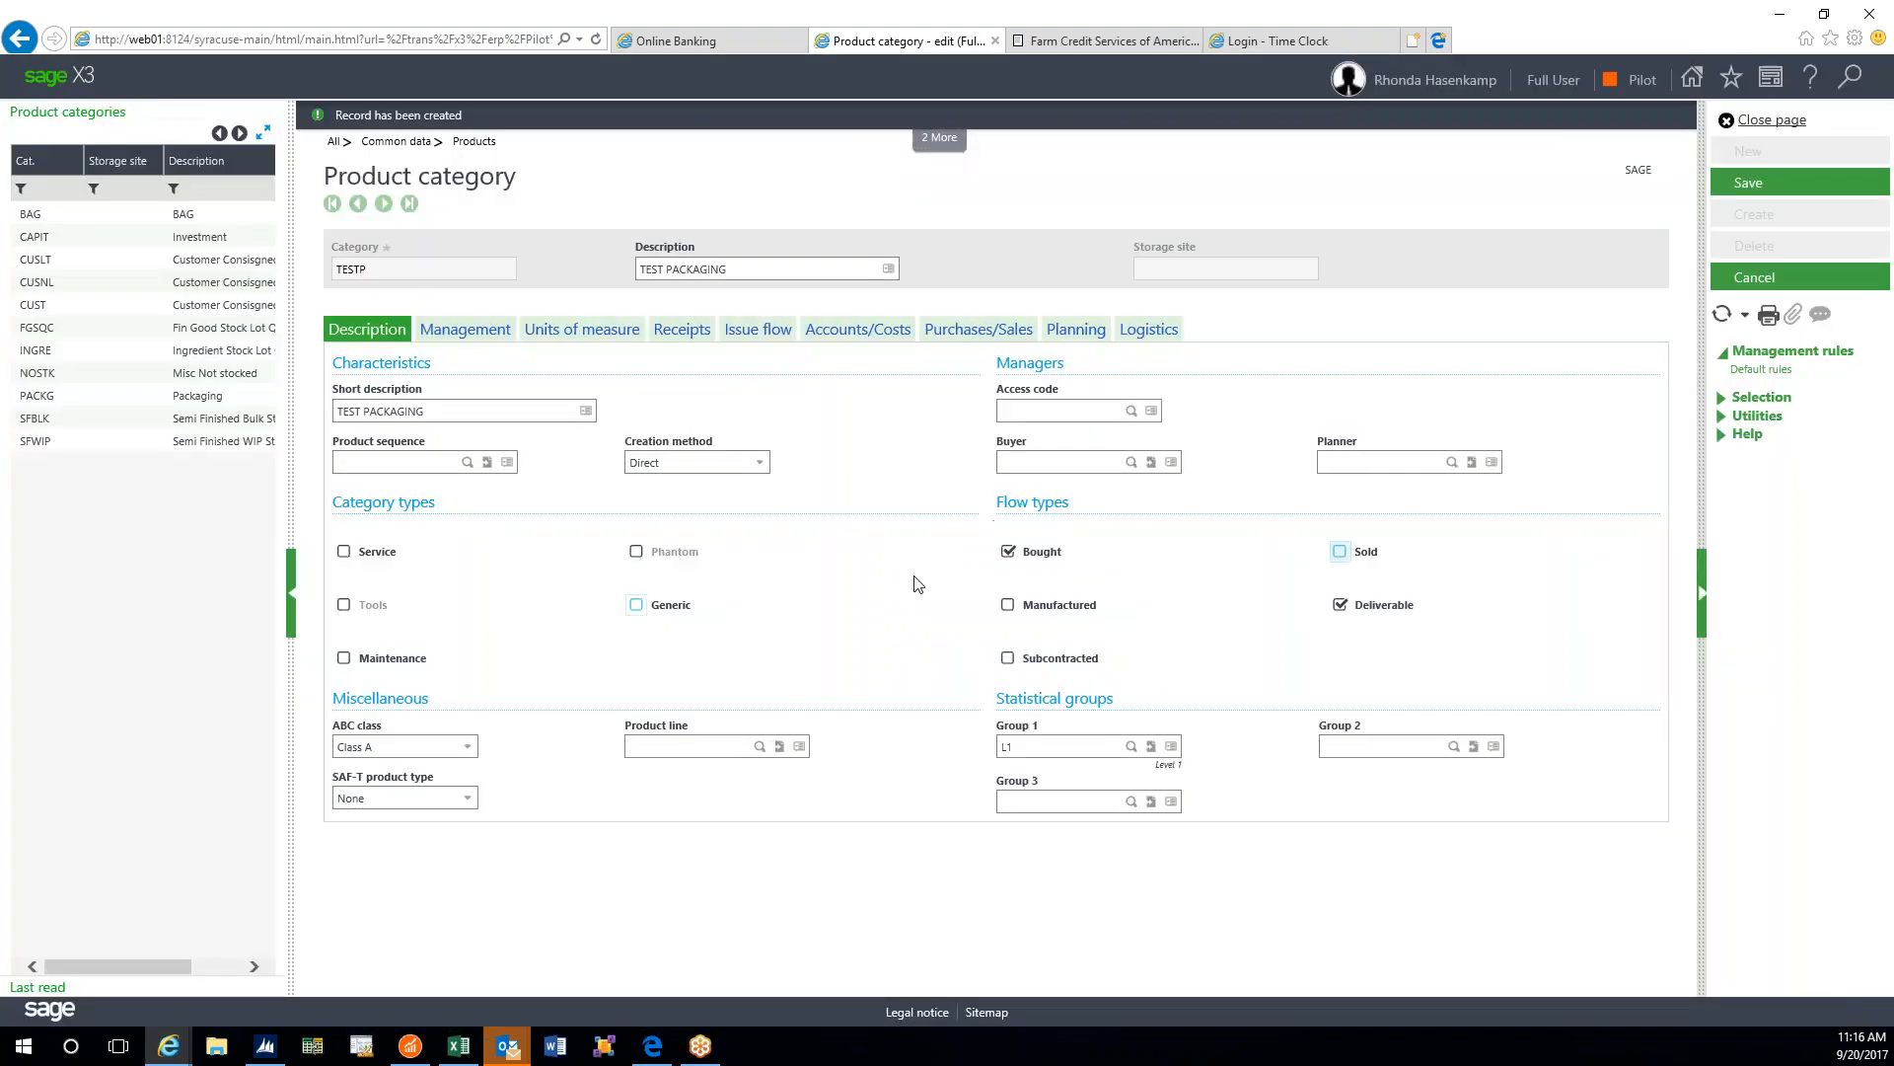
pyautogui.click(1341, 552)
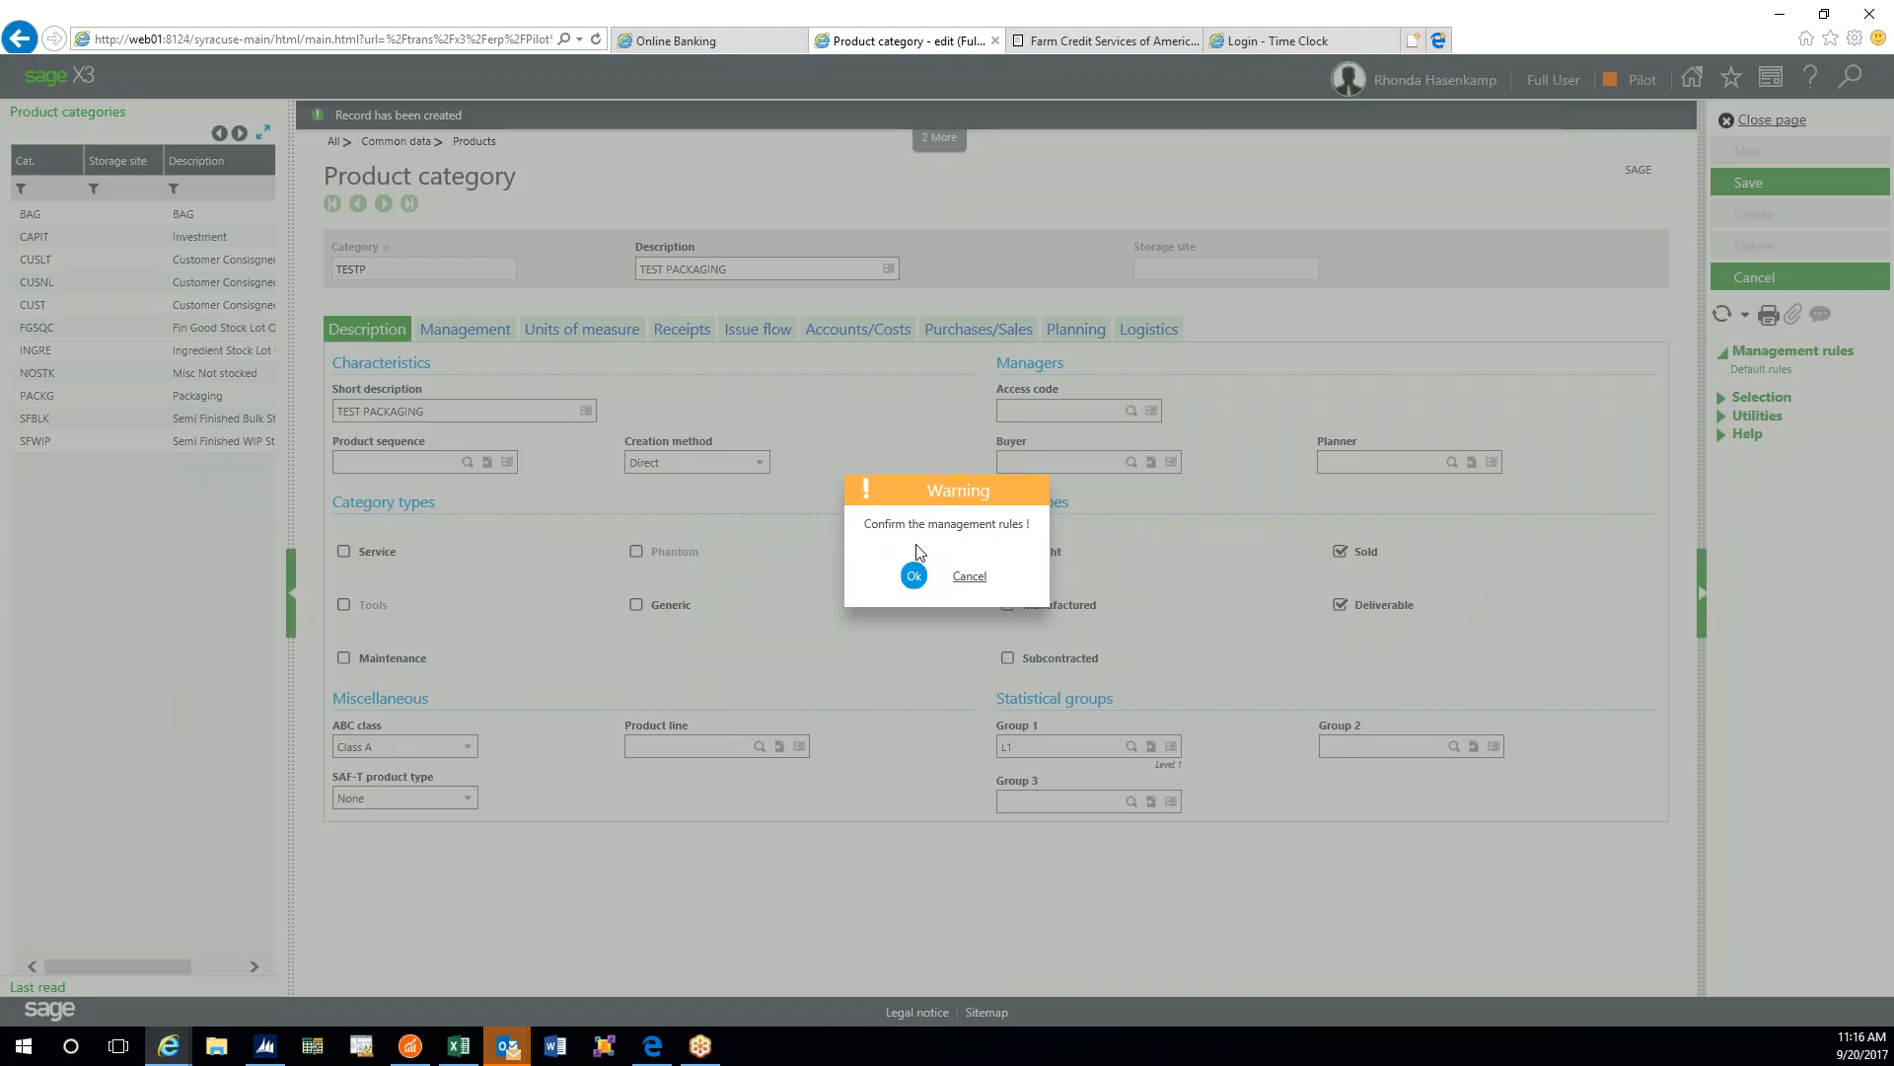
pyautogui.click(912, 570)
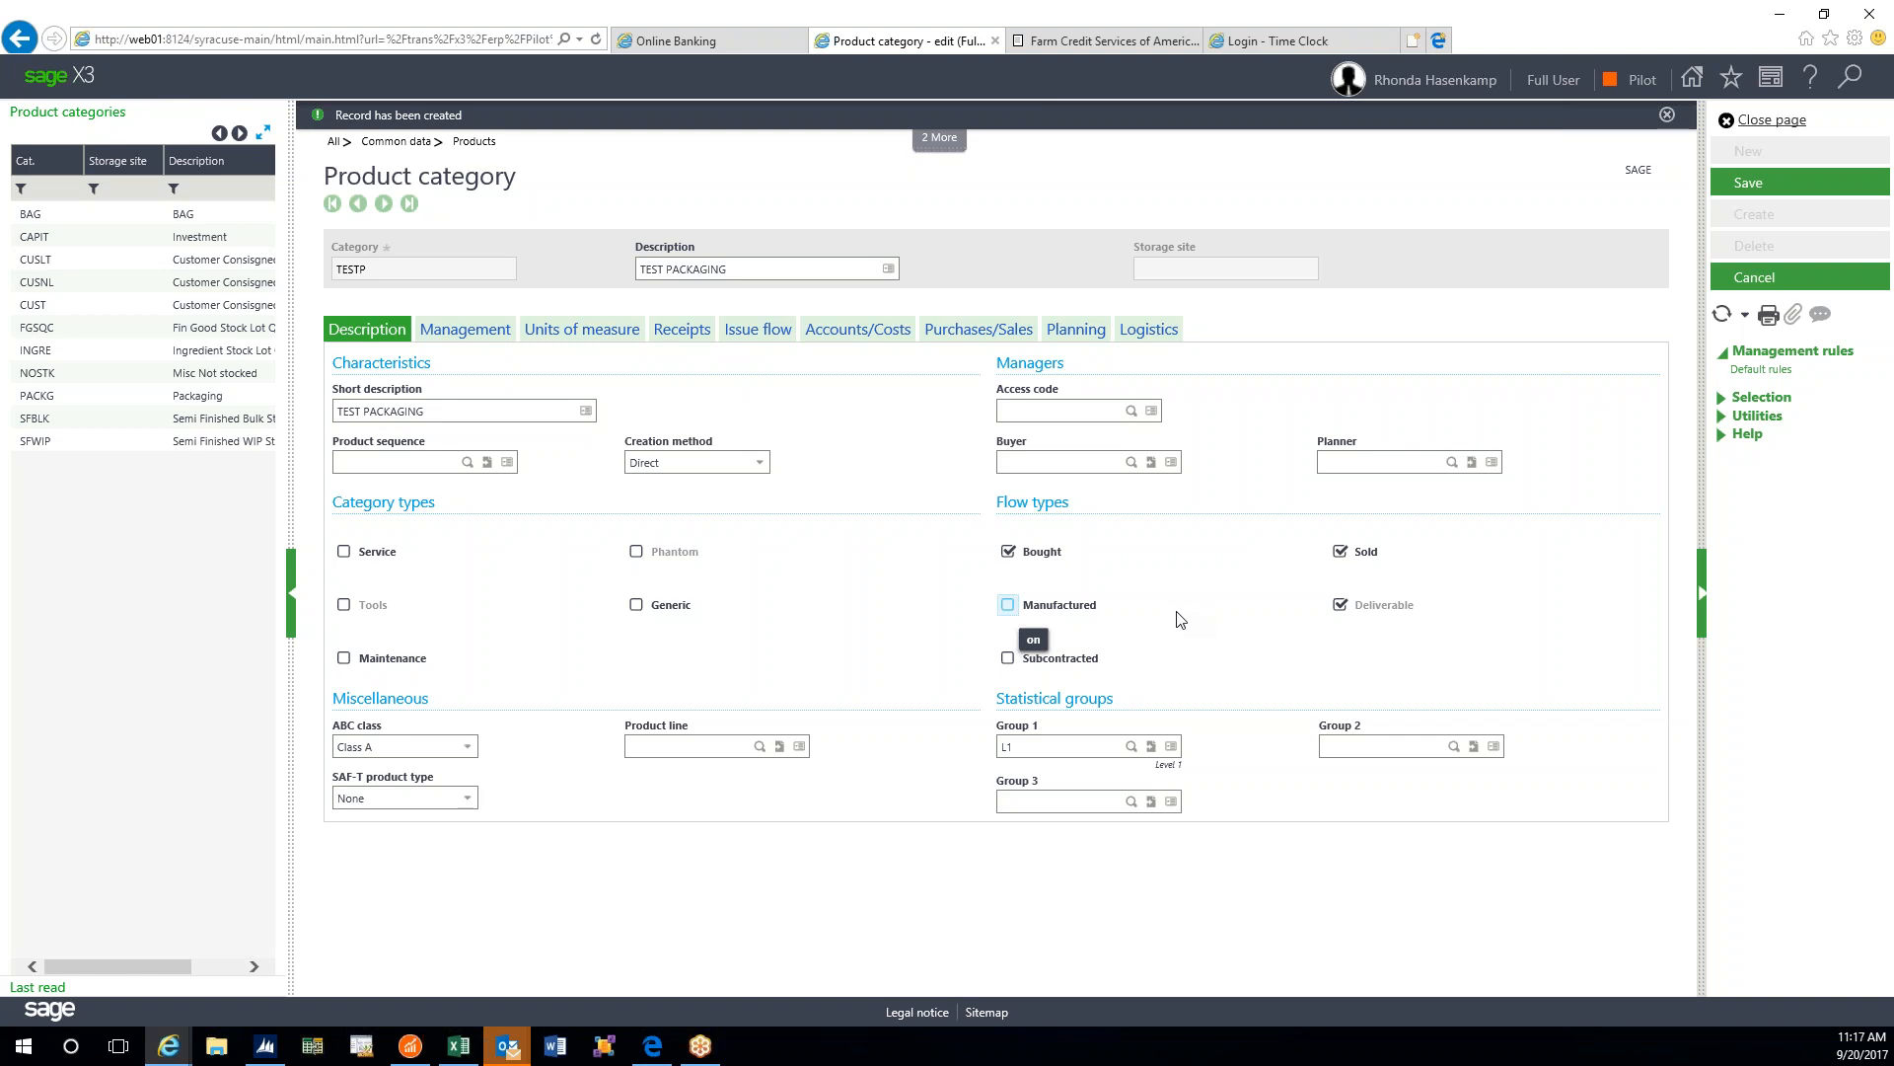
# - Show the Management settings for stock, lots and quality, scrolling down to Bill of lading
pyautogui.press('Tab')
pyautogui.click(466, 331)
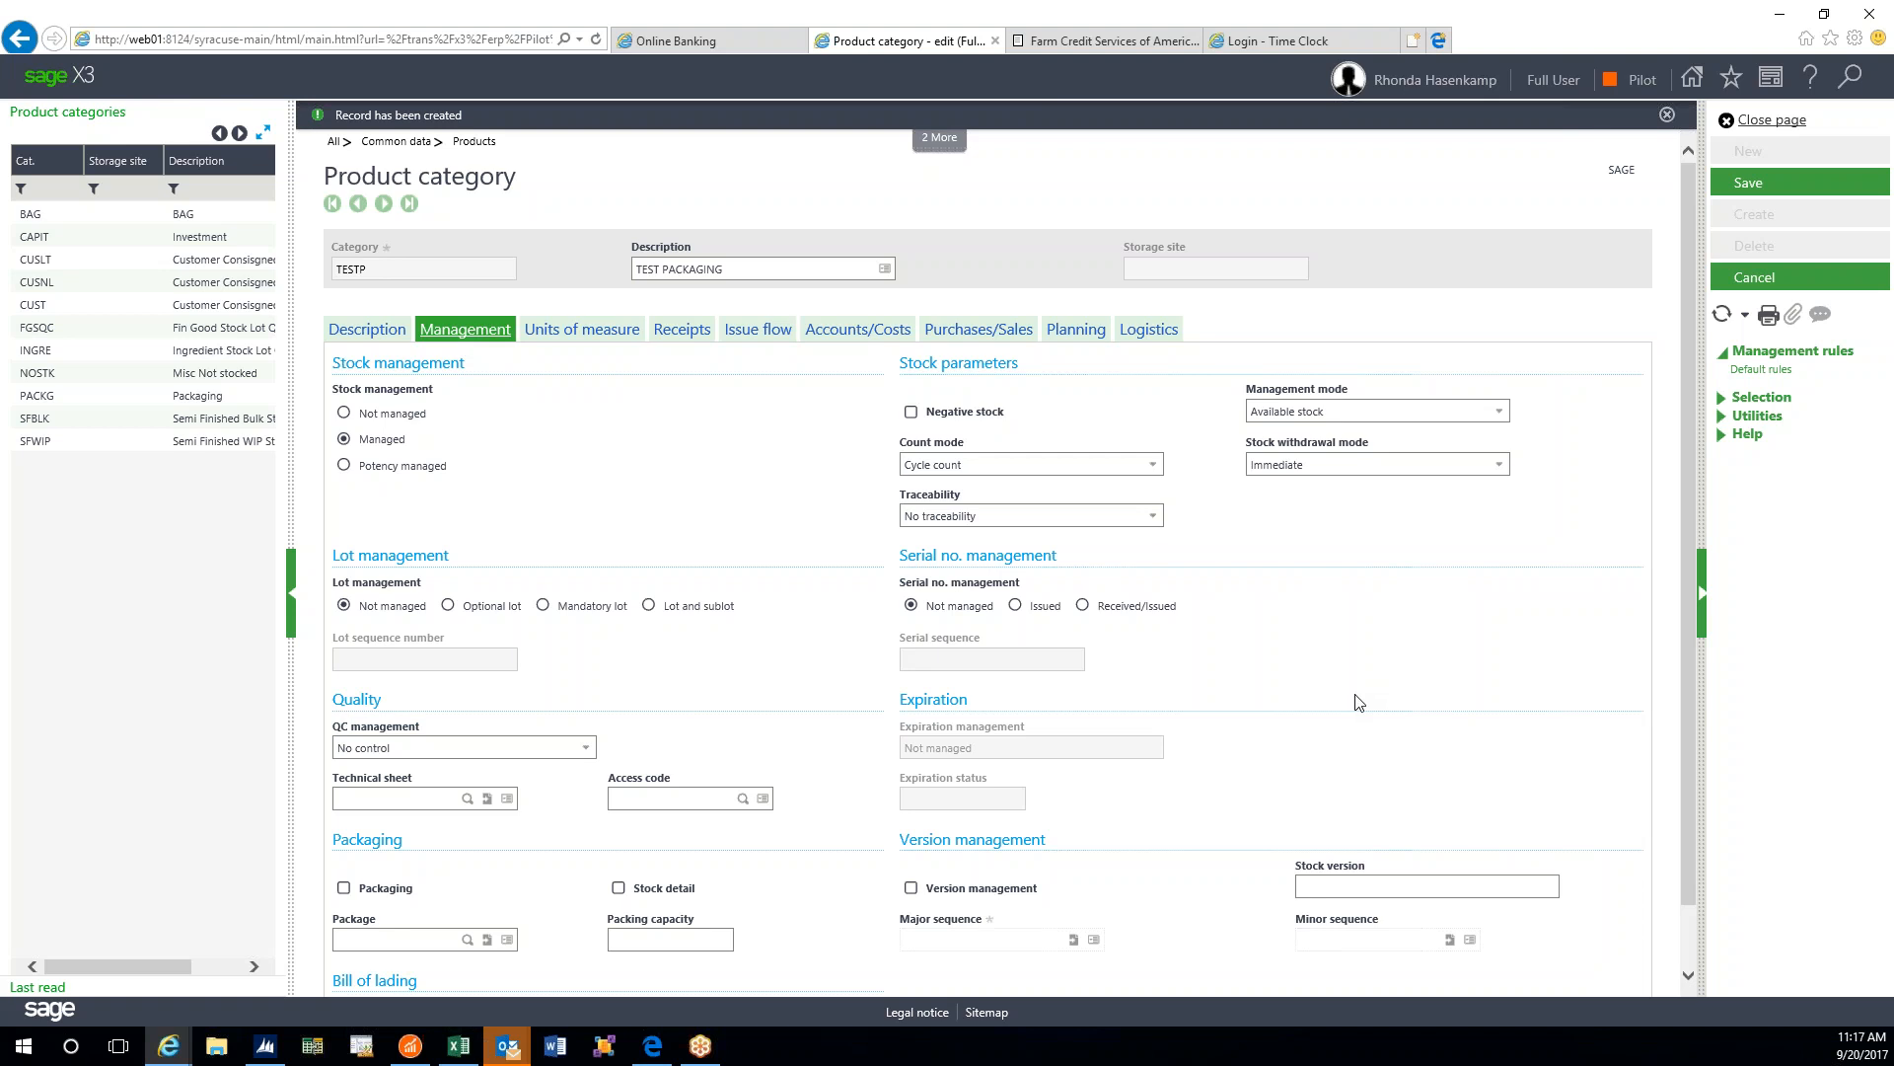
pyautogui.scroll(-1, 1356, 703)
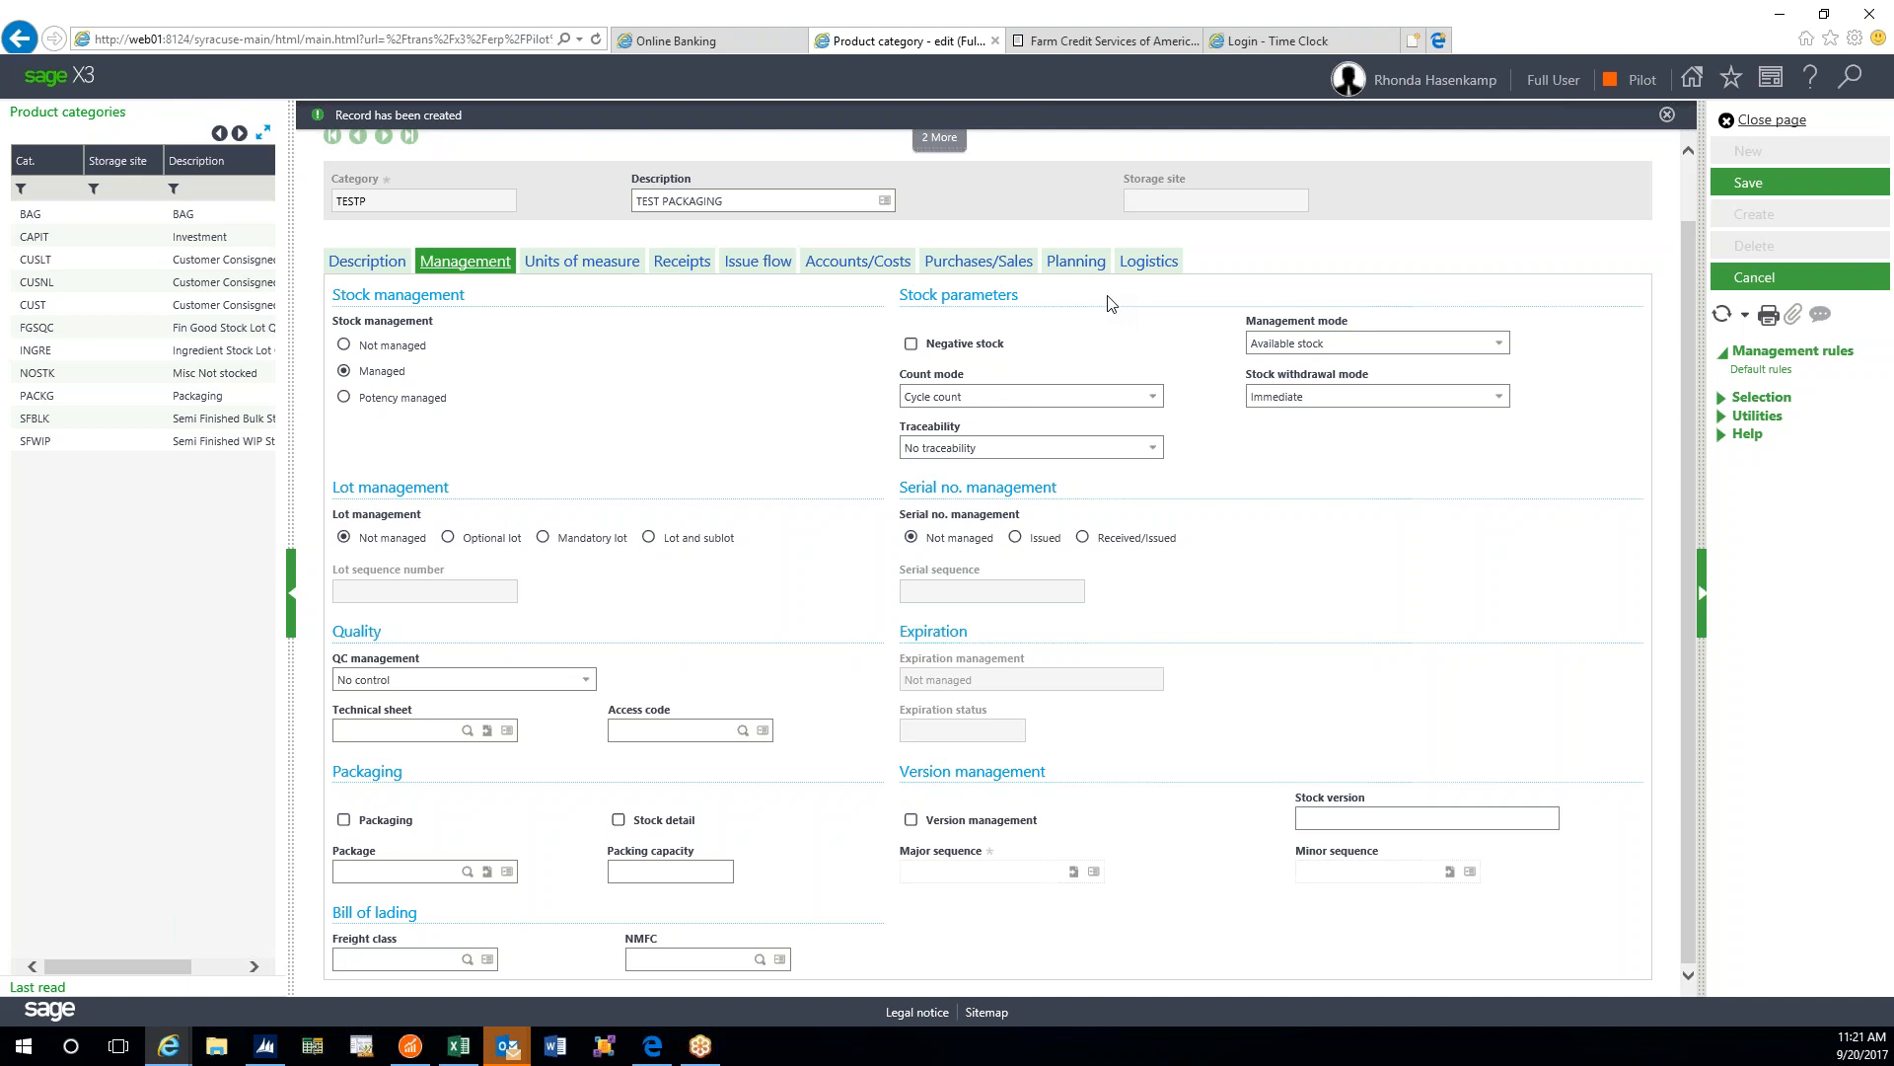
# - Try allowing negative stock for TESTP, then leave it switched off
pyautogui.click(911, 344)
pyautogui.click(914, 345)
pyautogui.click(907, 345)
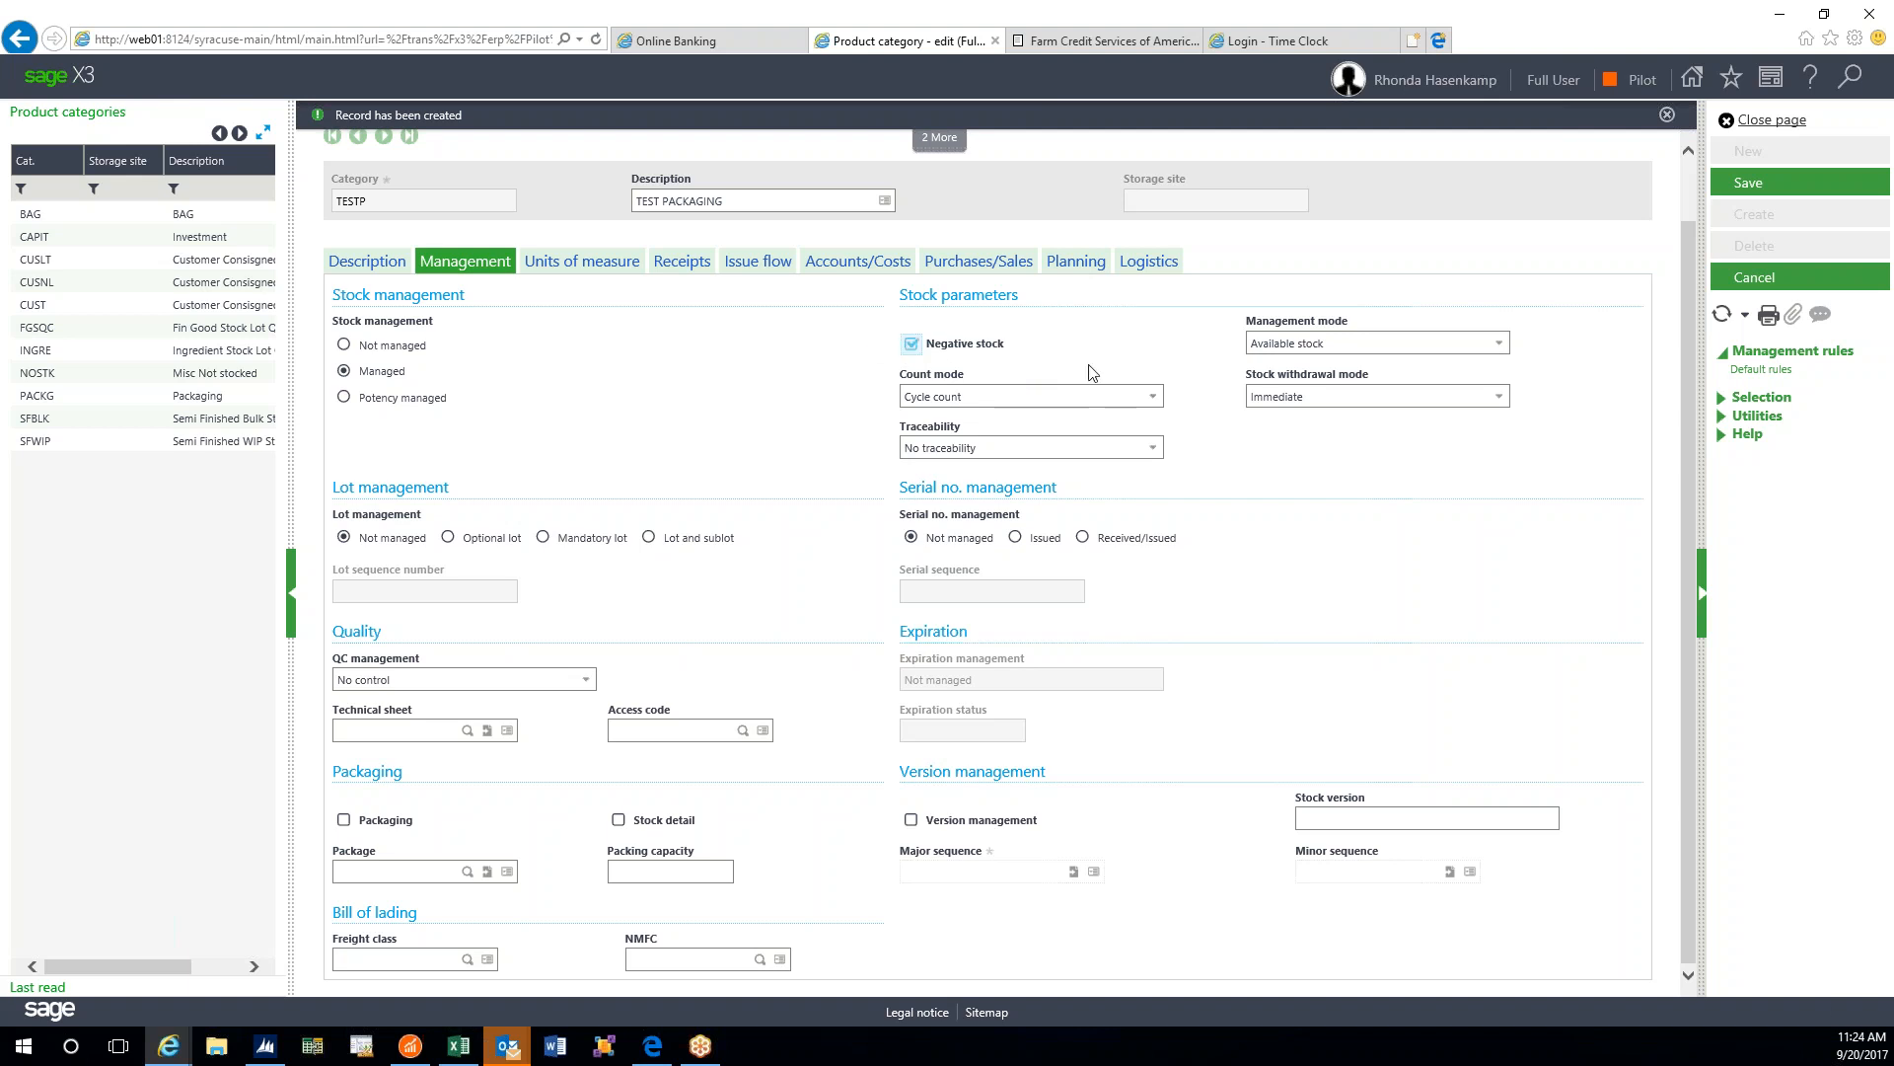
pyautogui.click(911, 343)
# - Set the stock management mode to By order, then show its choices again
pyautogui.click(1496, 344)
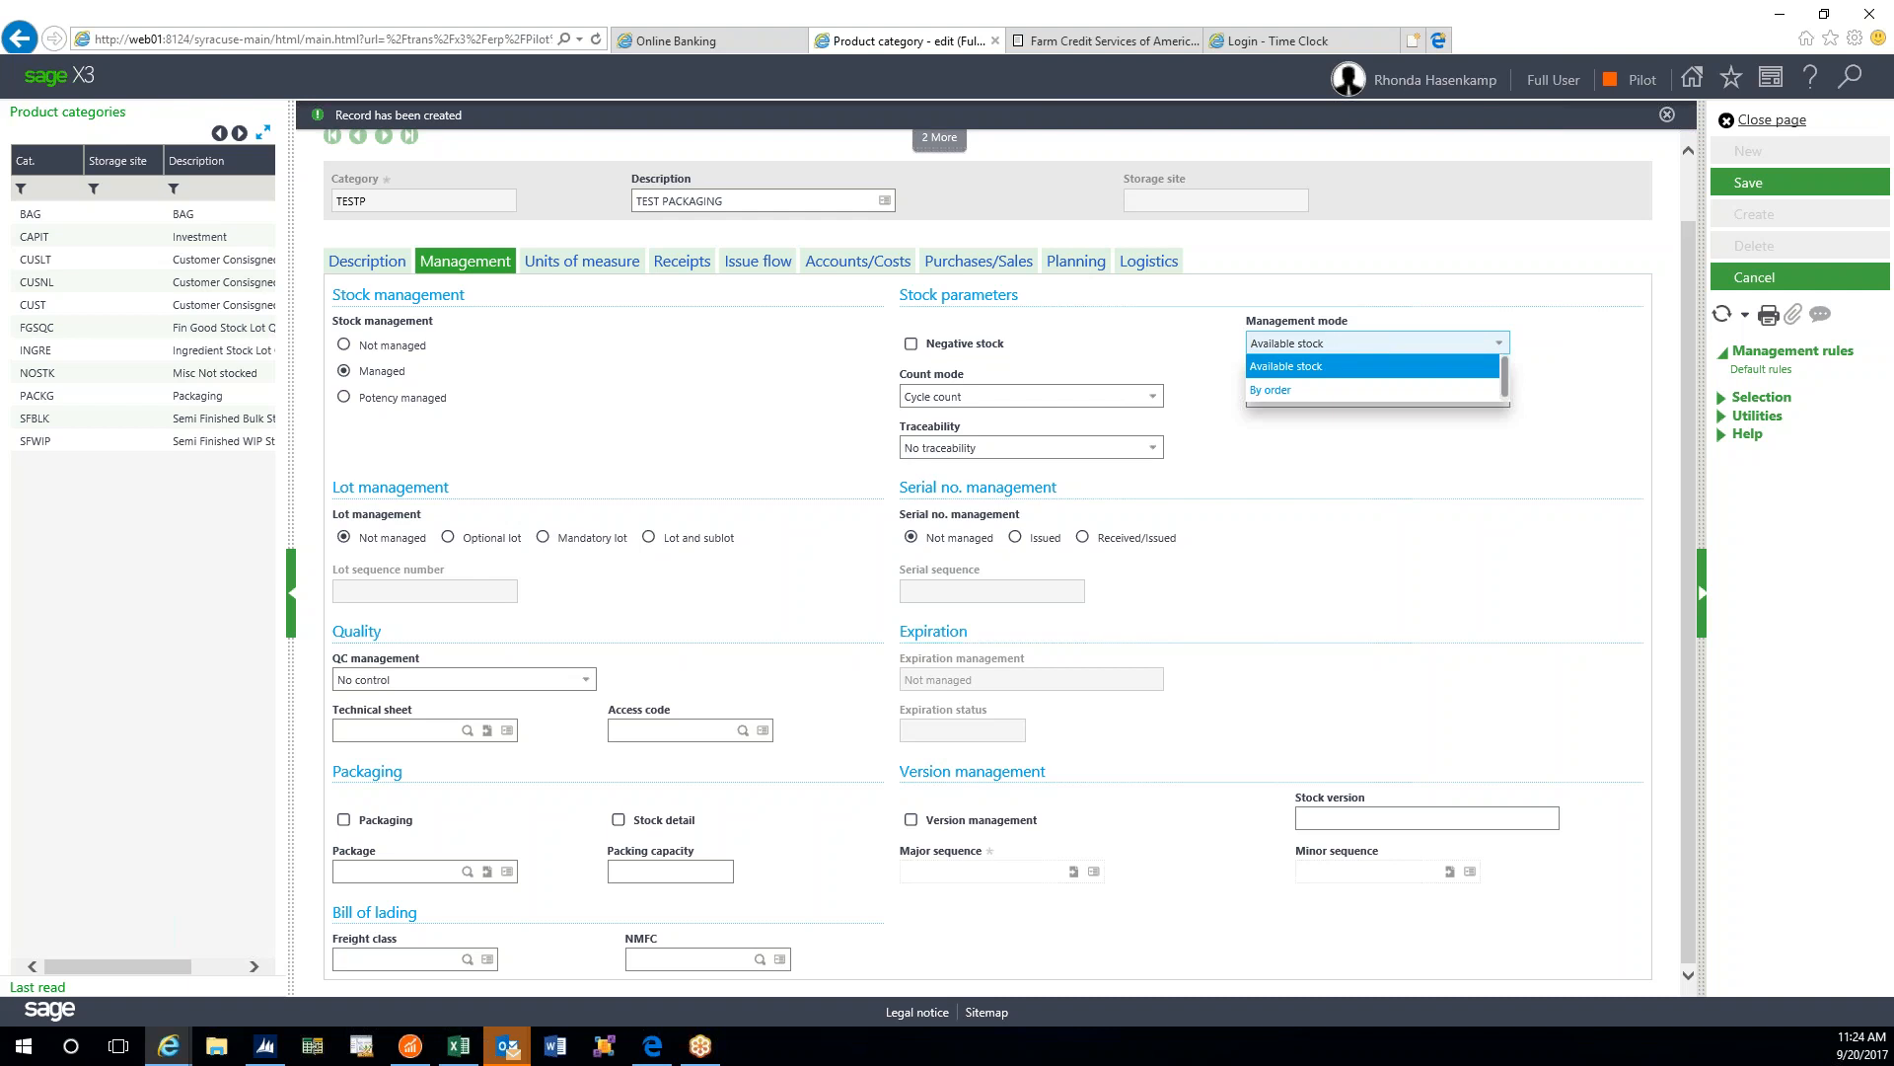
pyautogui.click(1309, 392)
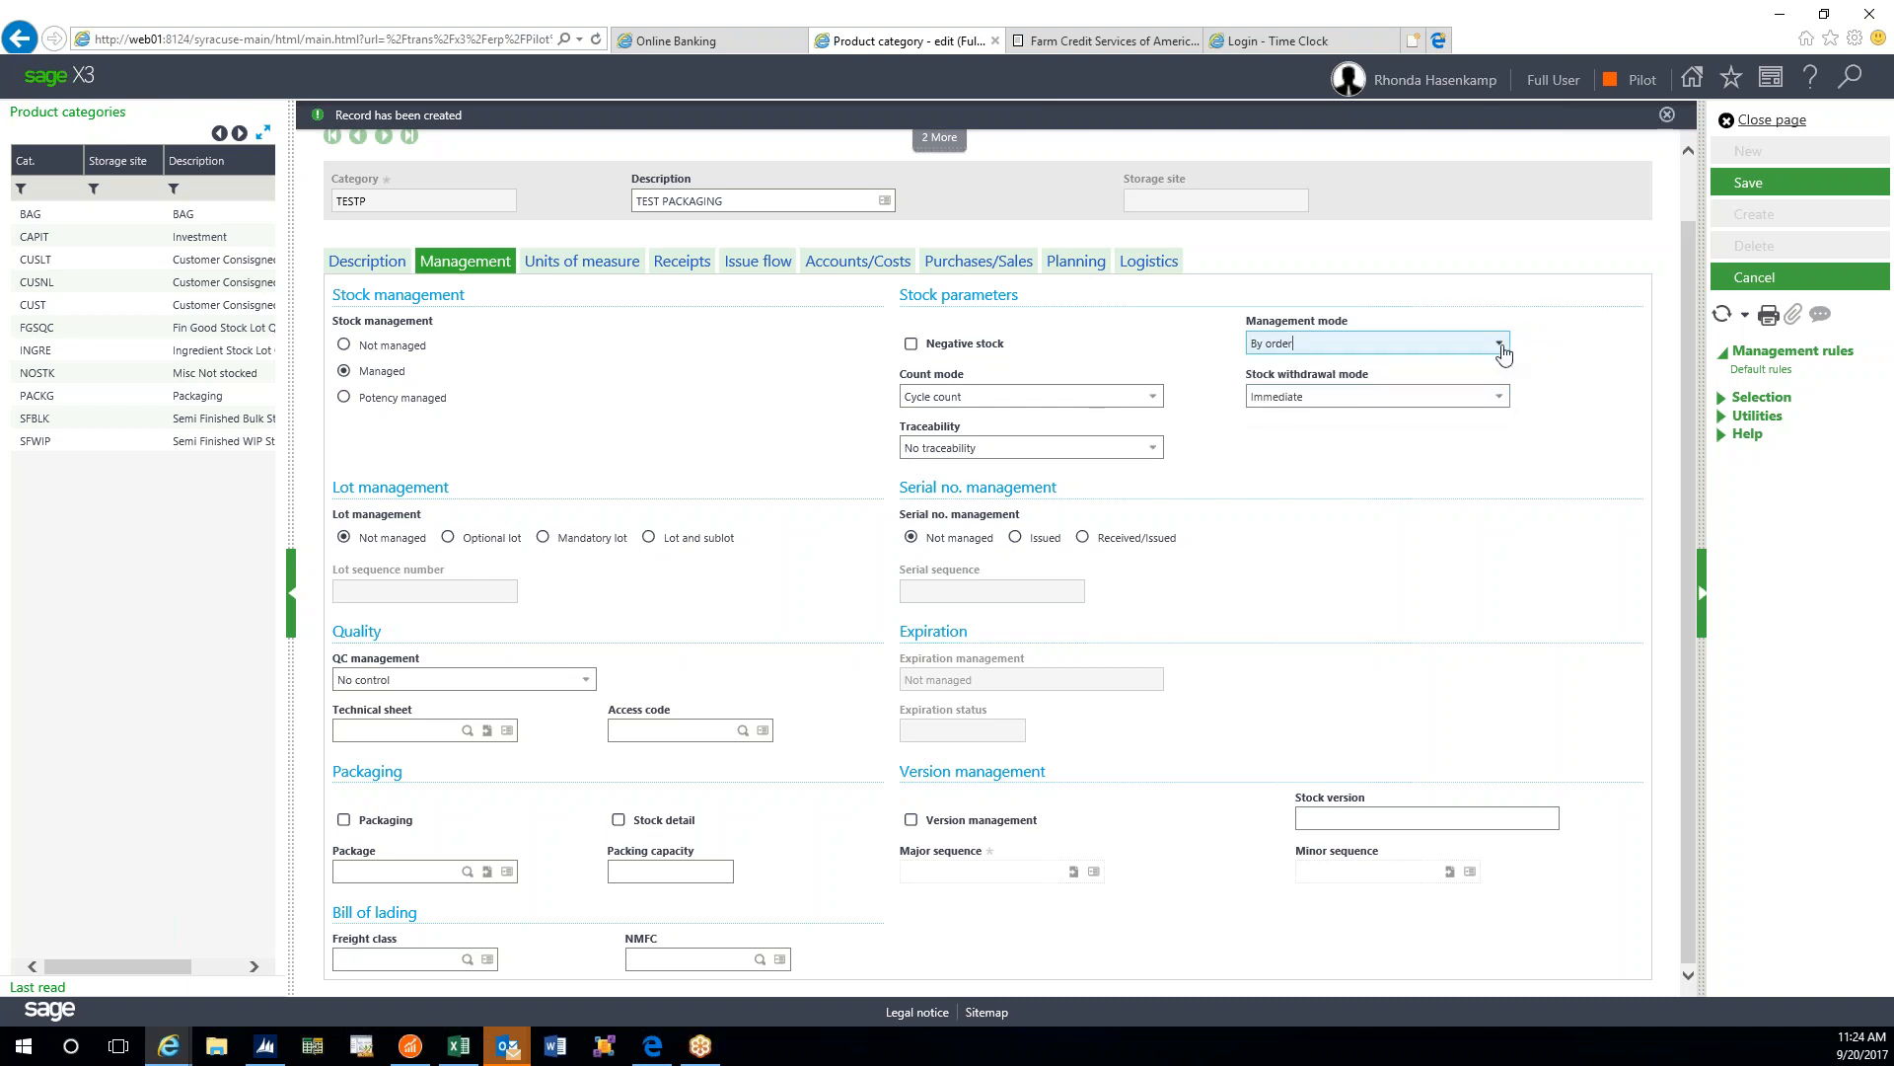
pyautogui.click(1505, 344)
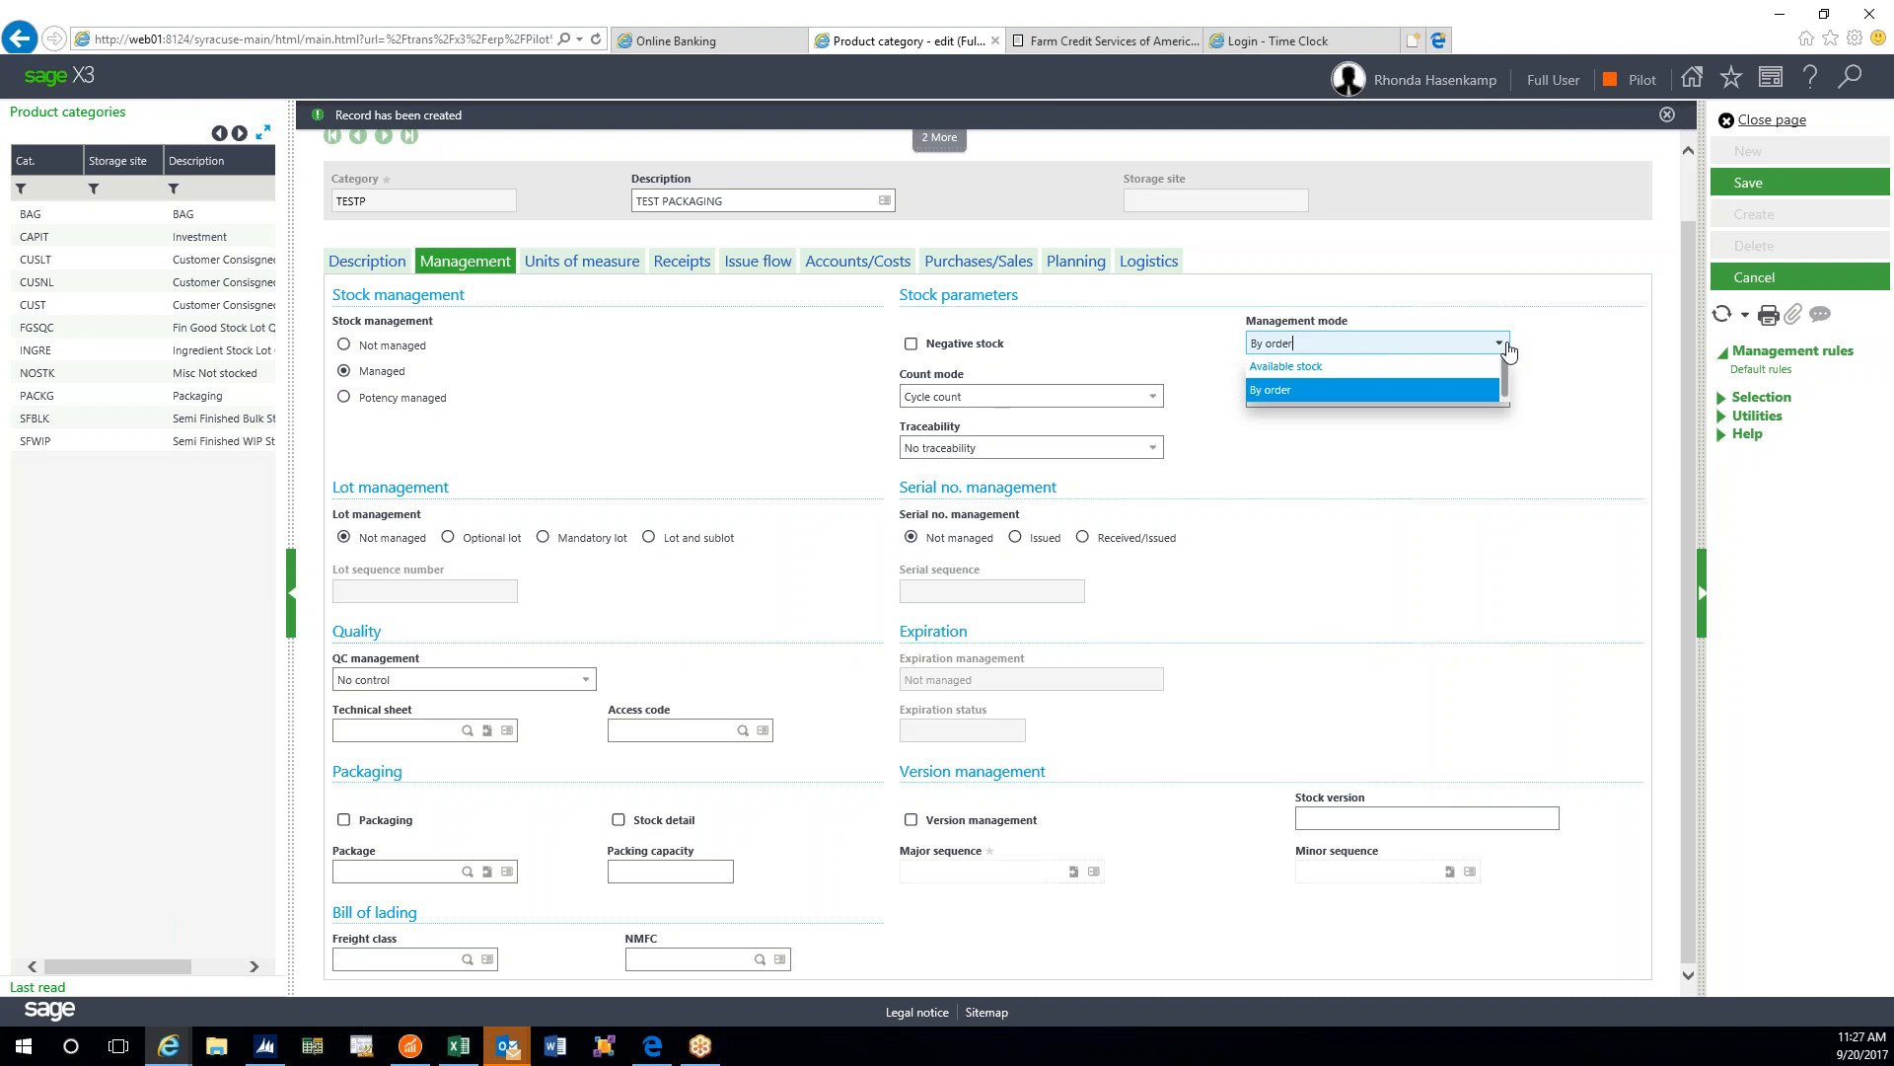
# - Choose Available stock as the management mode; withdrawal mode shows Immediate
pyautogui.click(1350, 366)
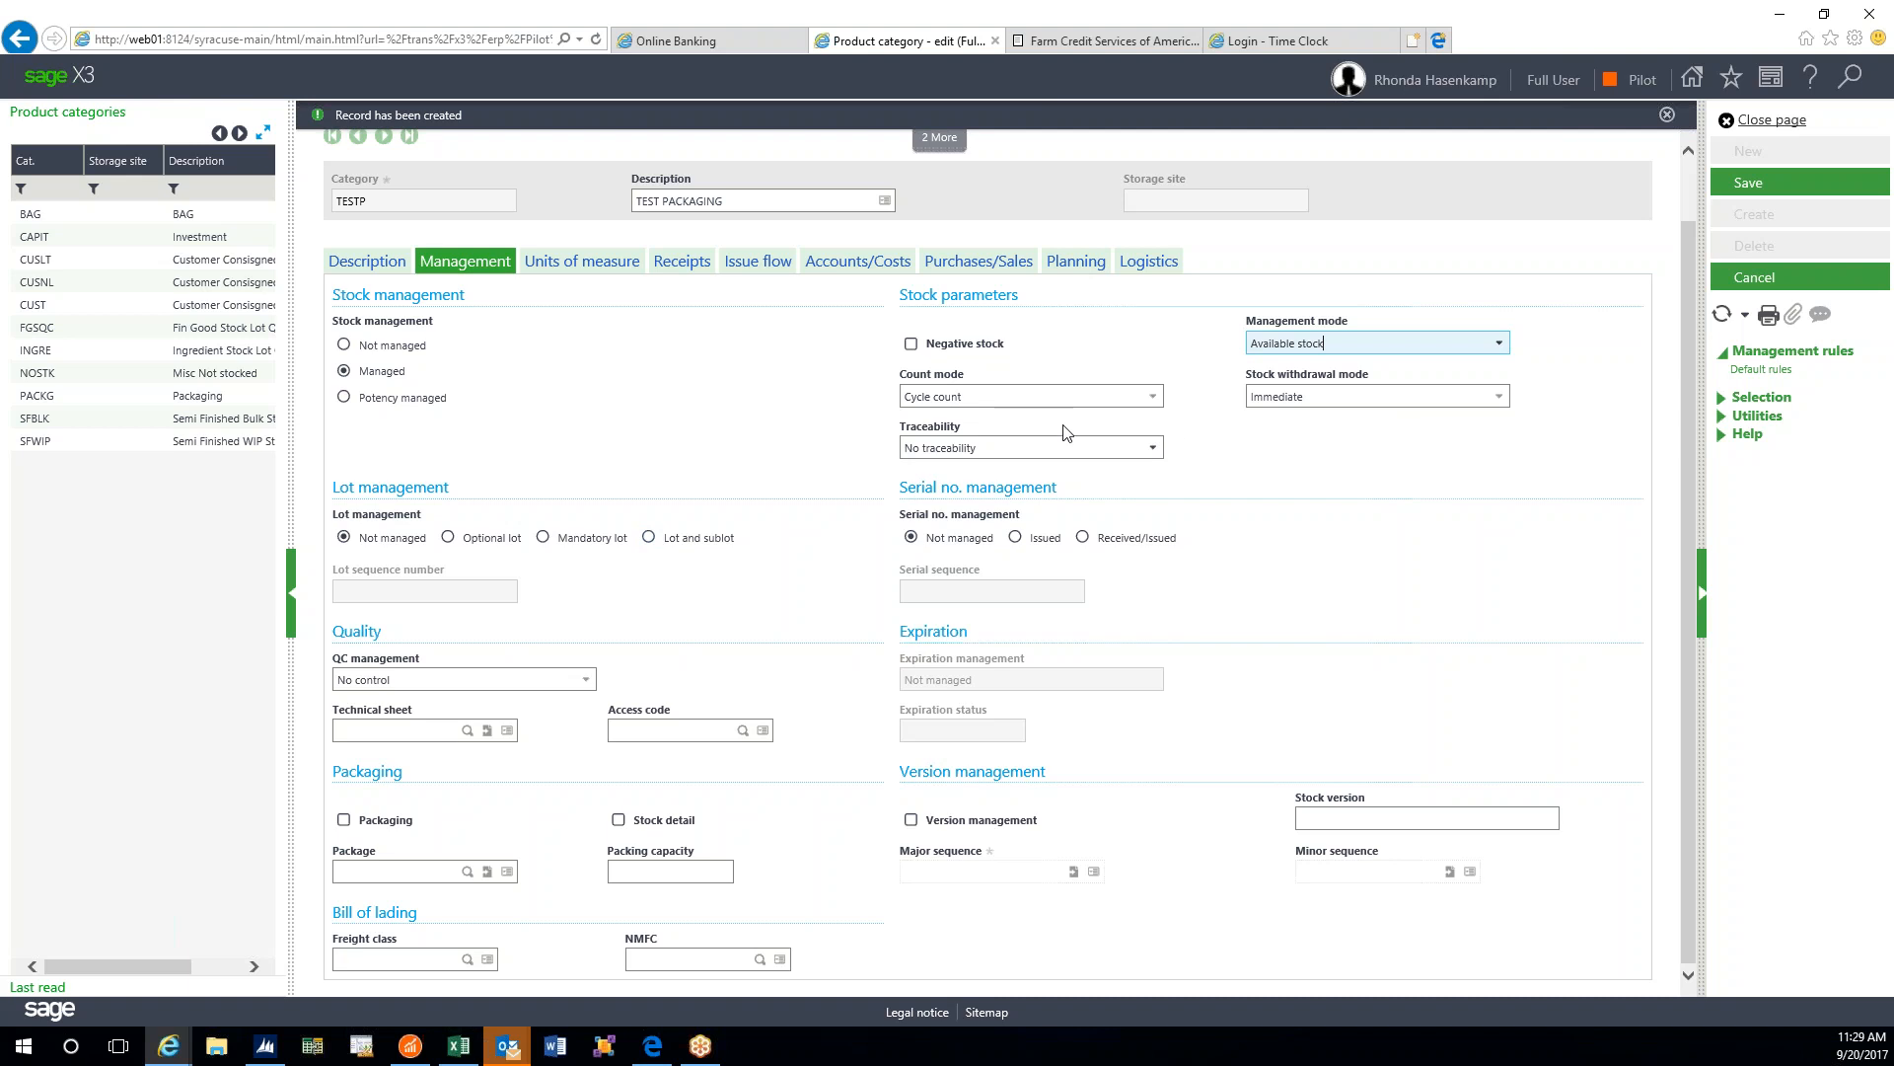
pyautogui.click(1154, 397)
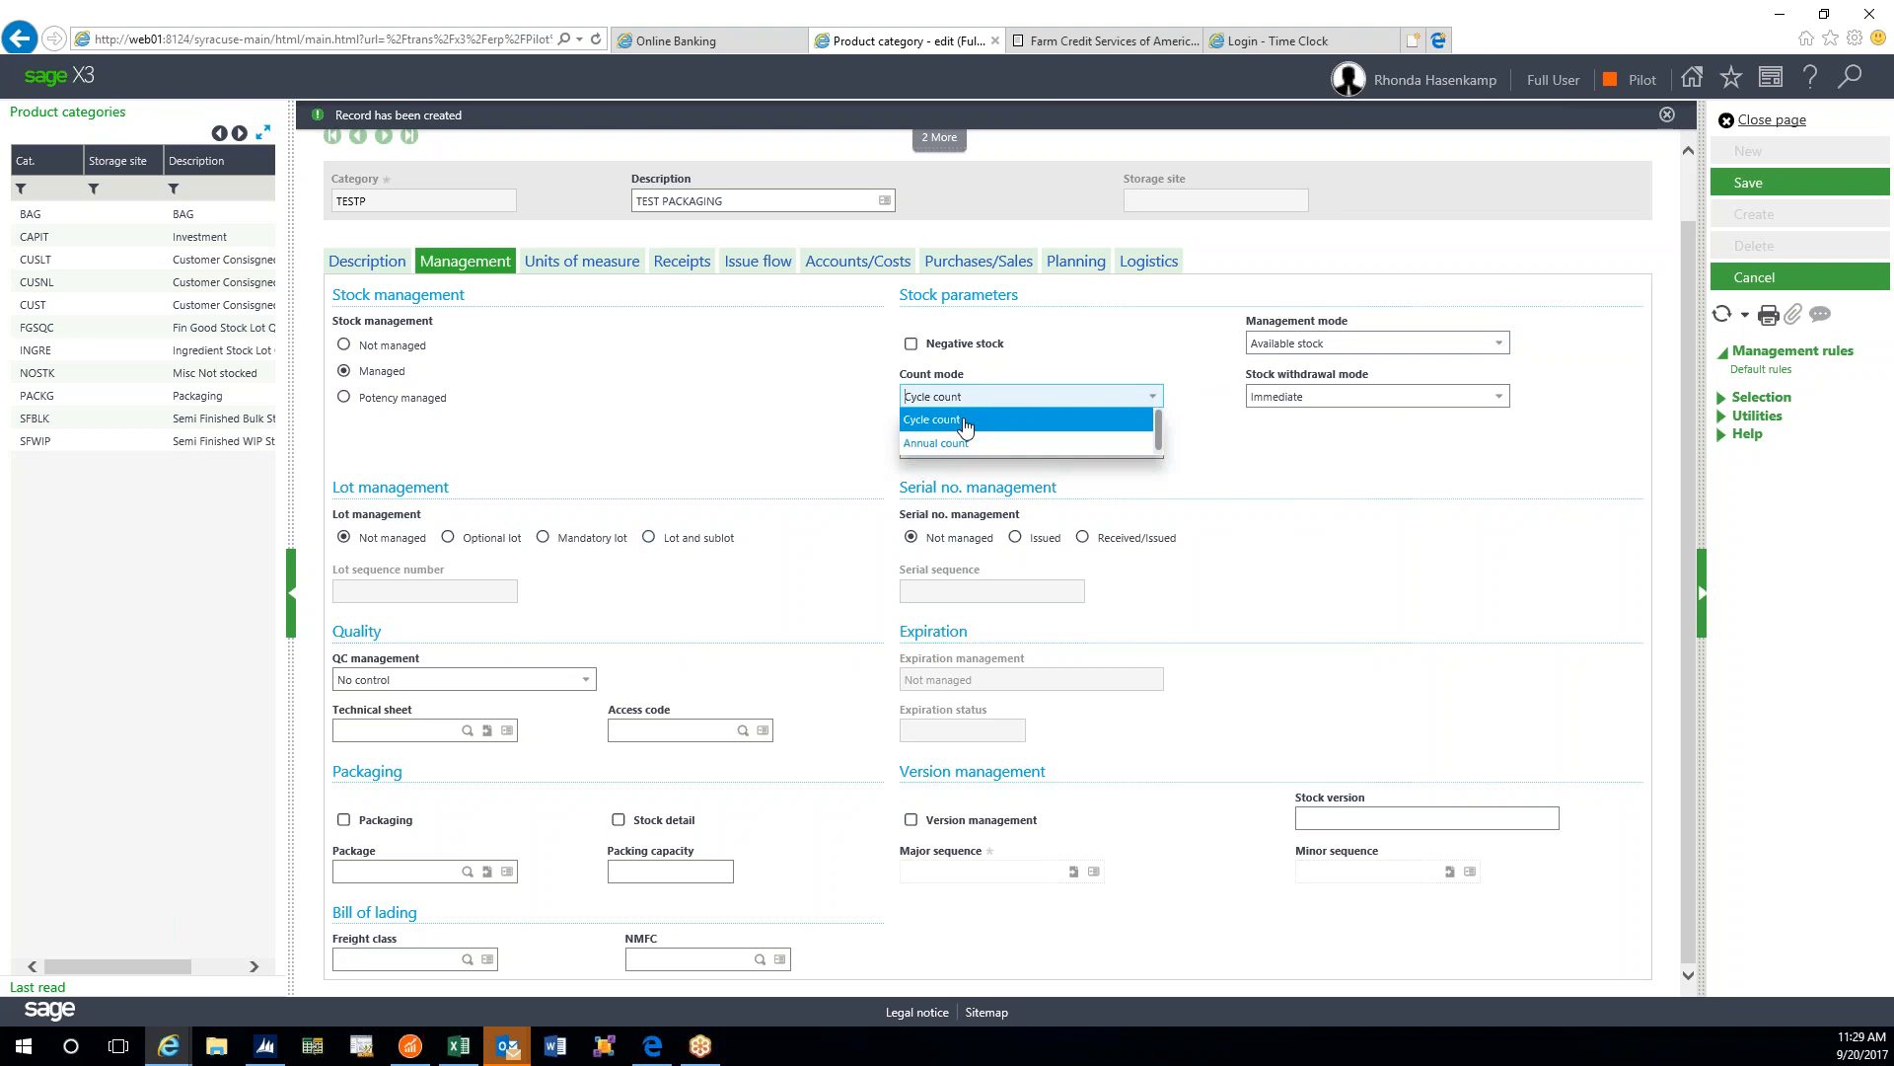
pyautogui.click(965, 427)
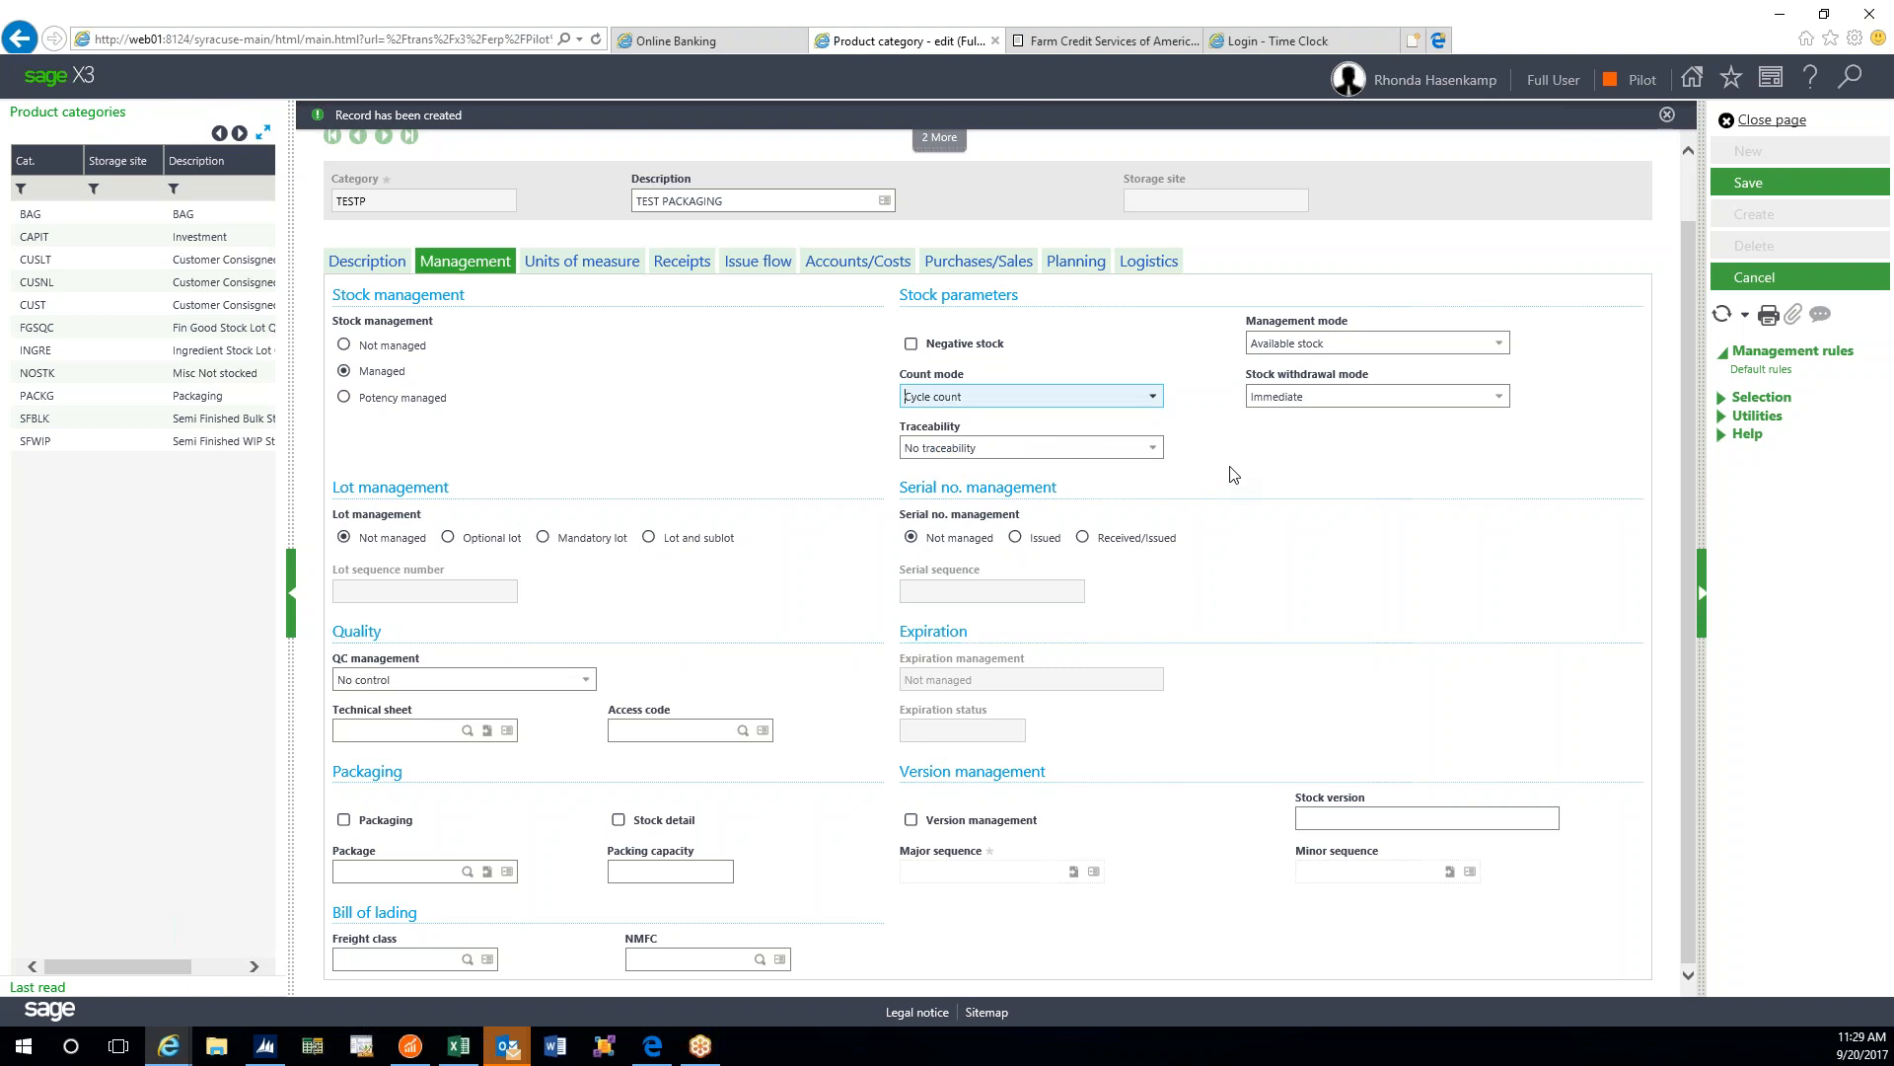
pyautogui.click(1313, 402)
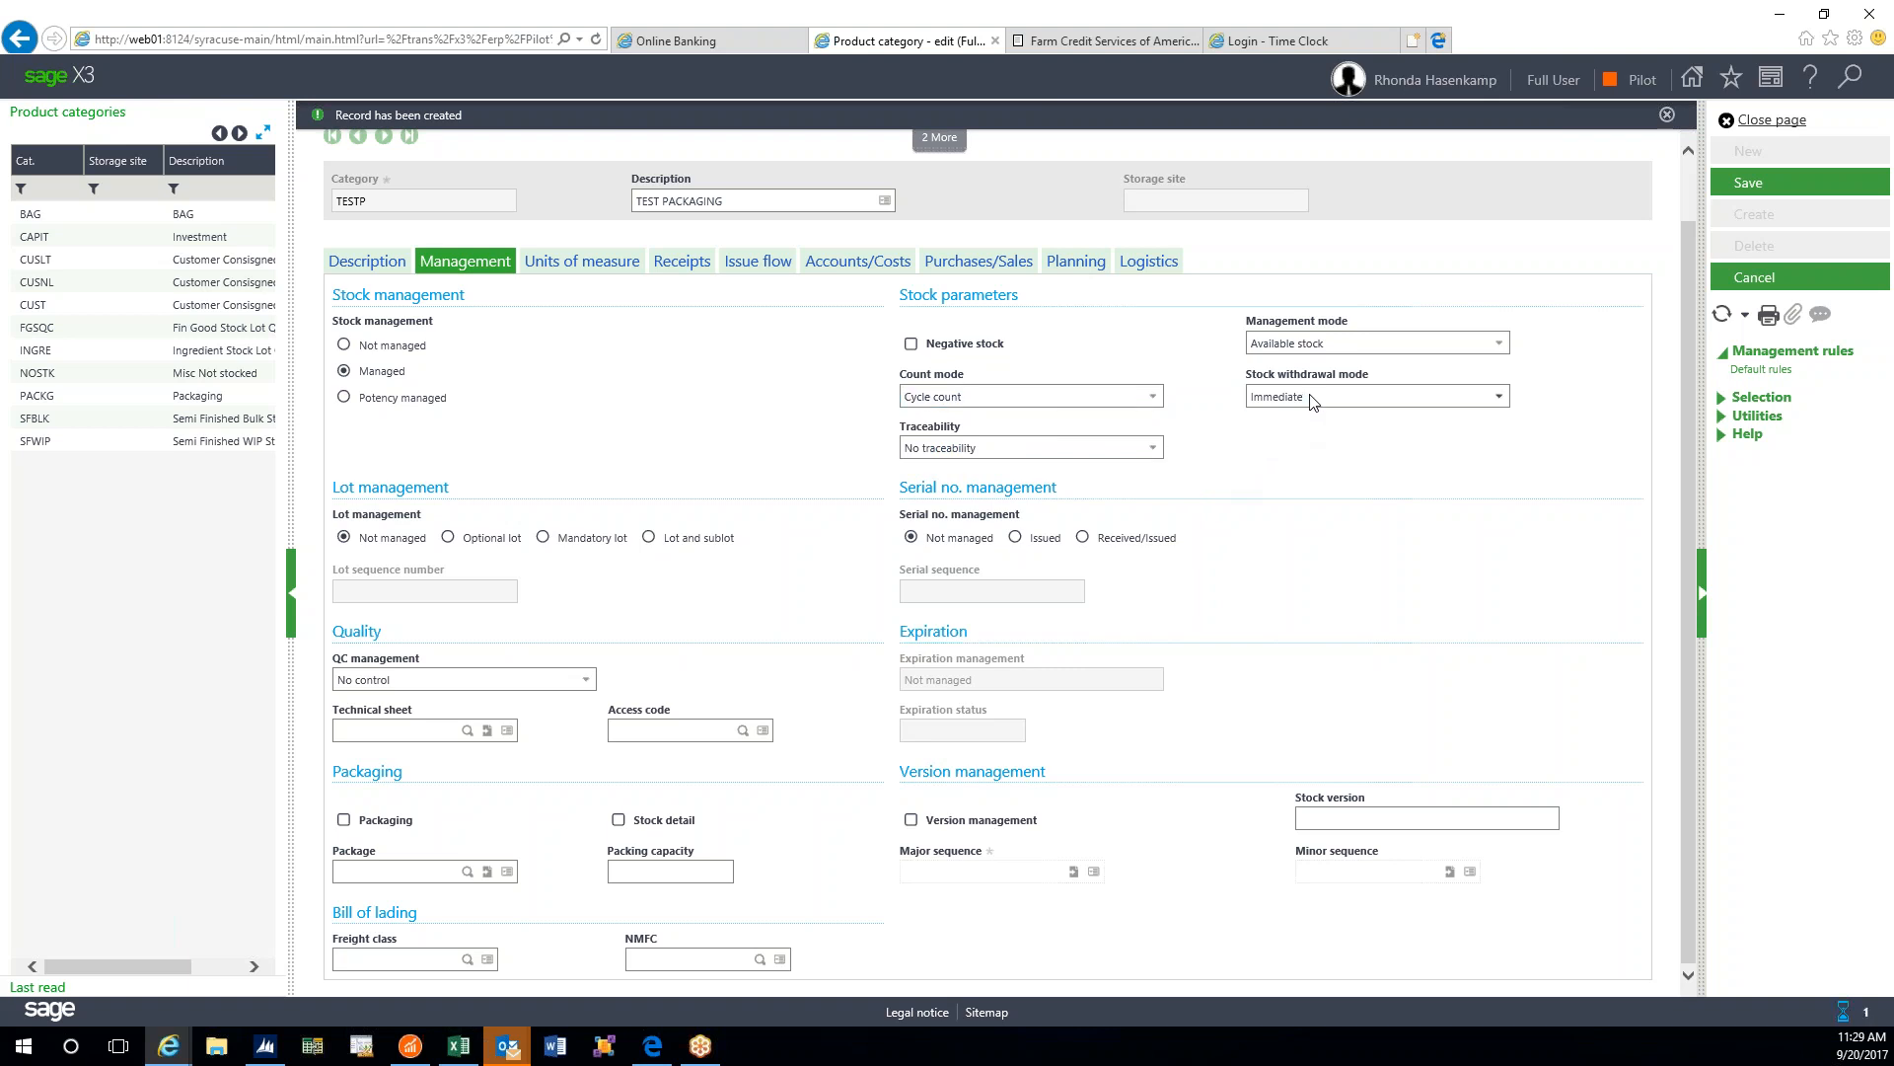
pyautogui.click(1499, 397)
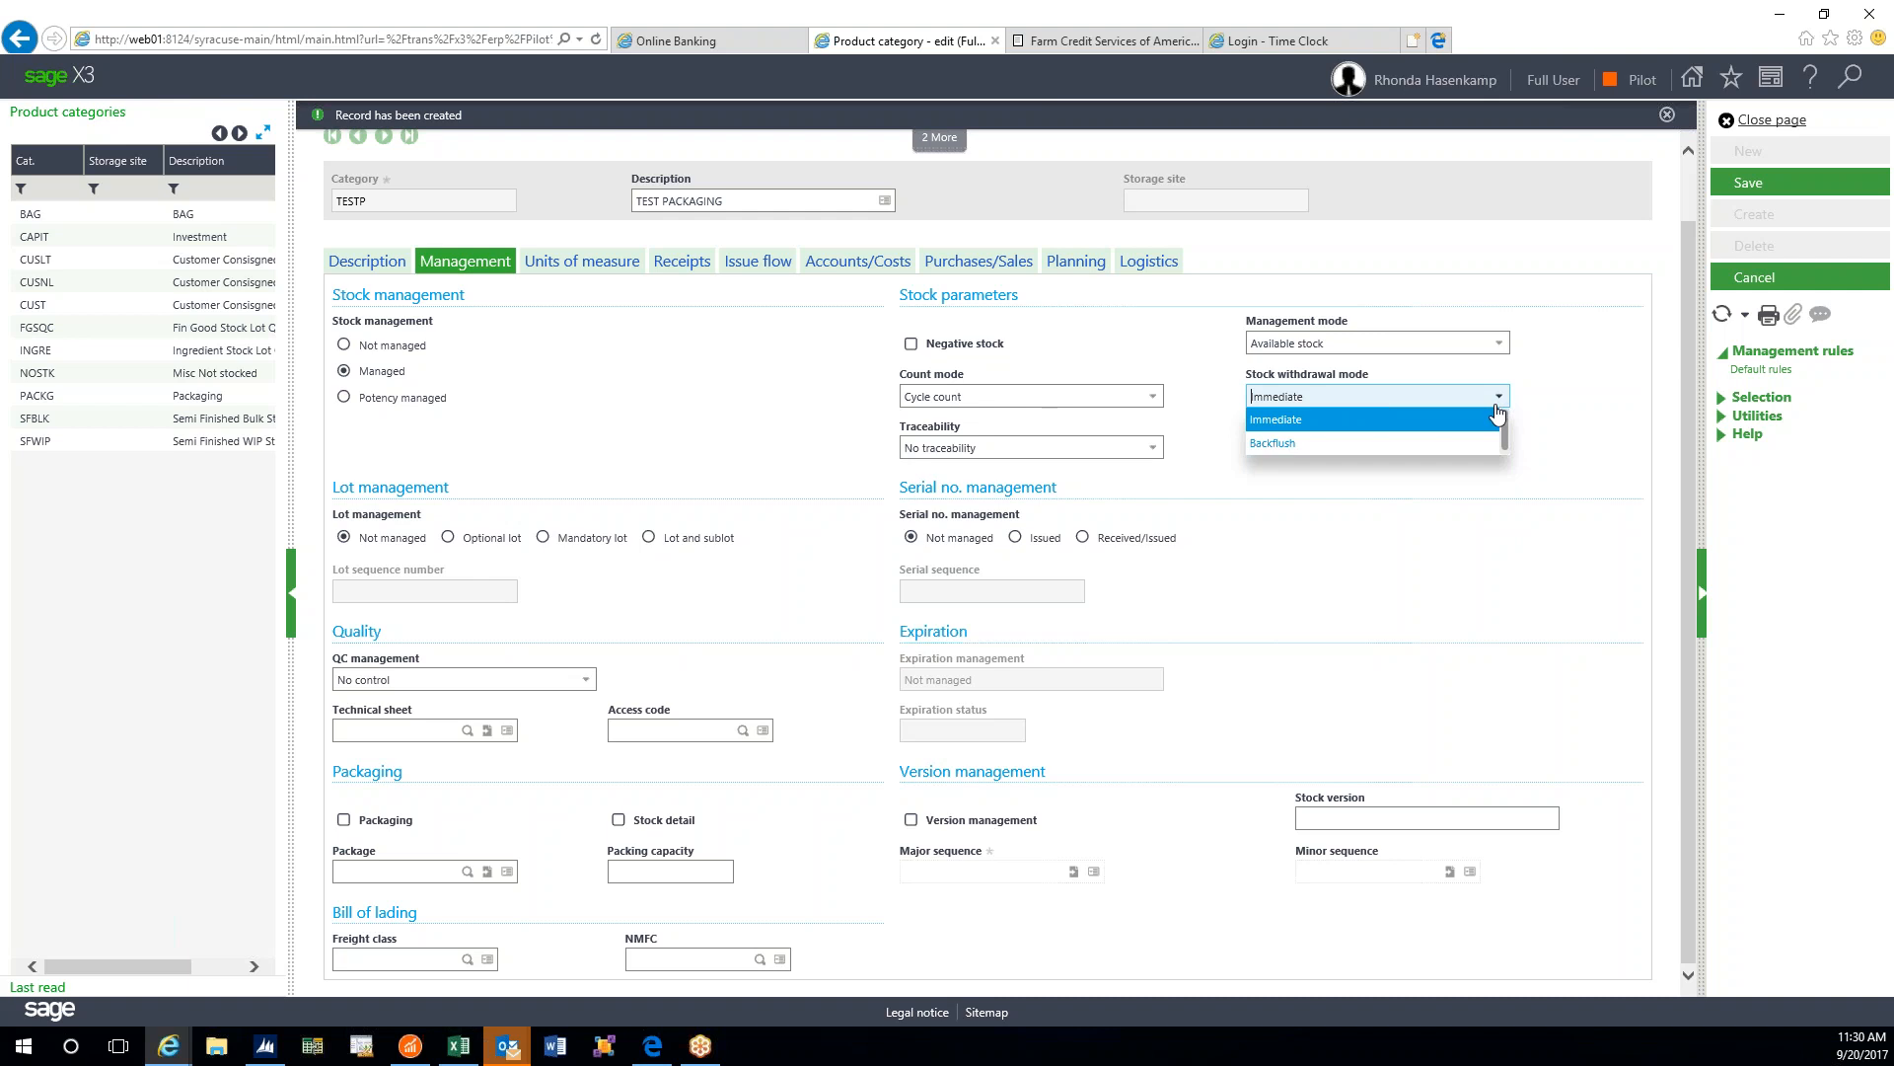
pyautogui.click(1322, 422)
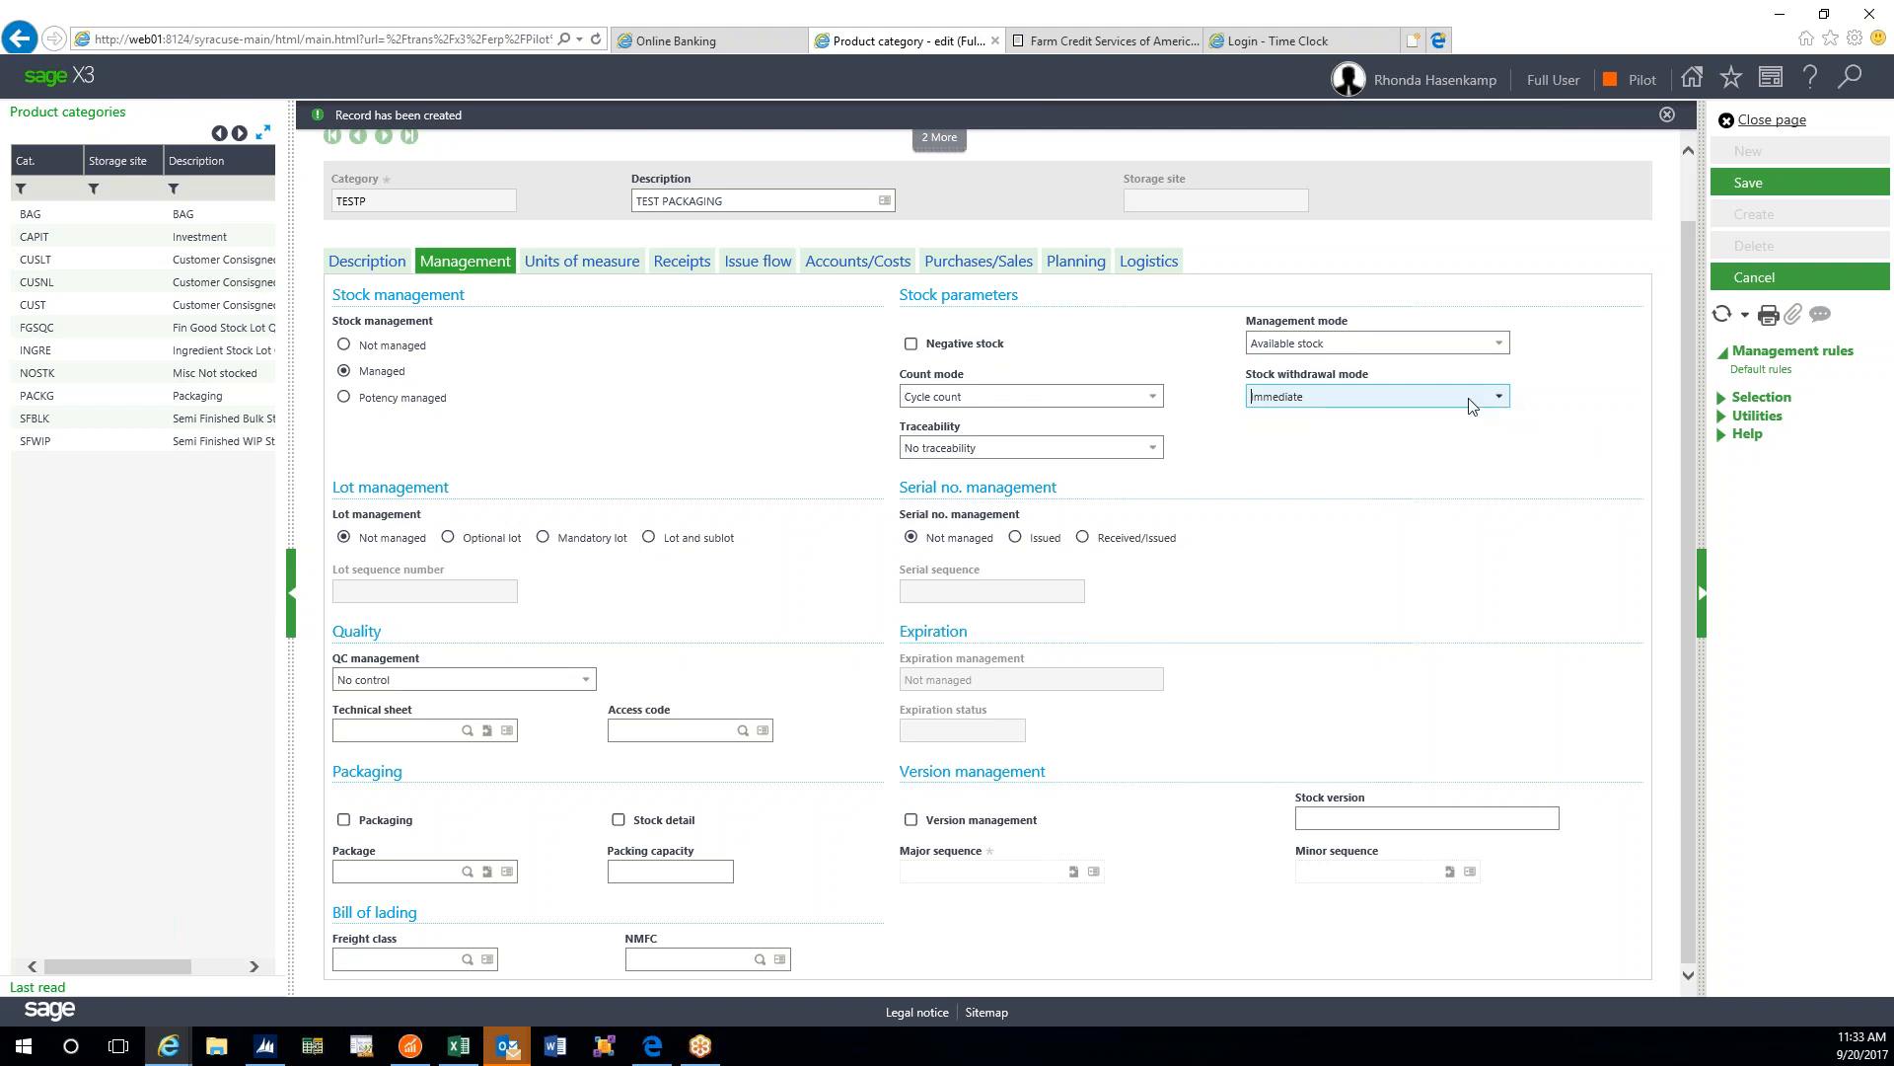
# - Change the stock withdrawal mode from Immediate to Backflush
pyautogui.click(1500, 398)
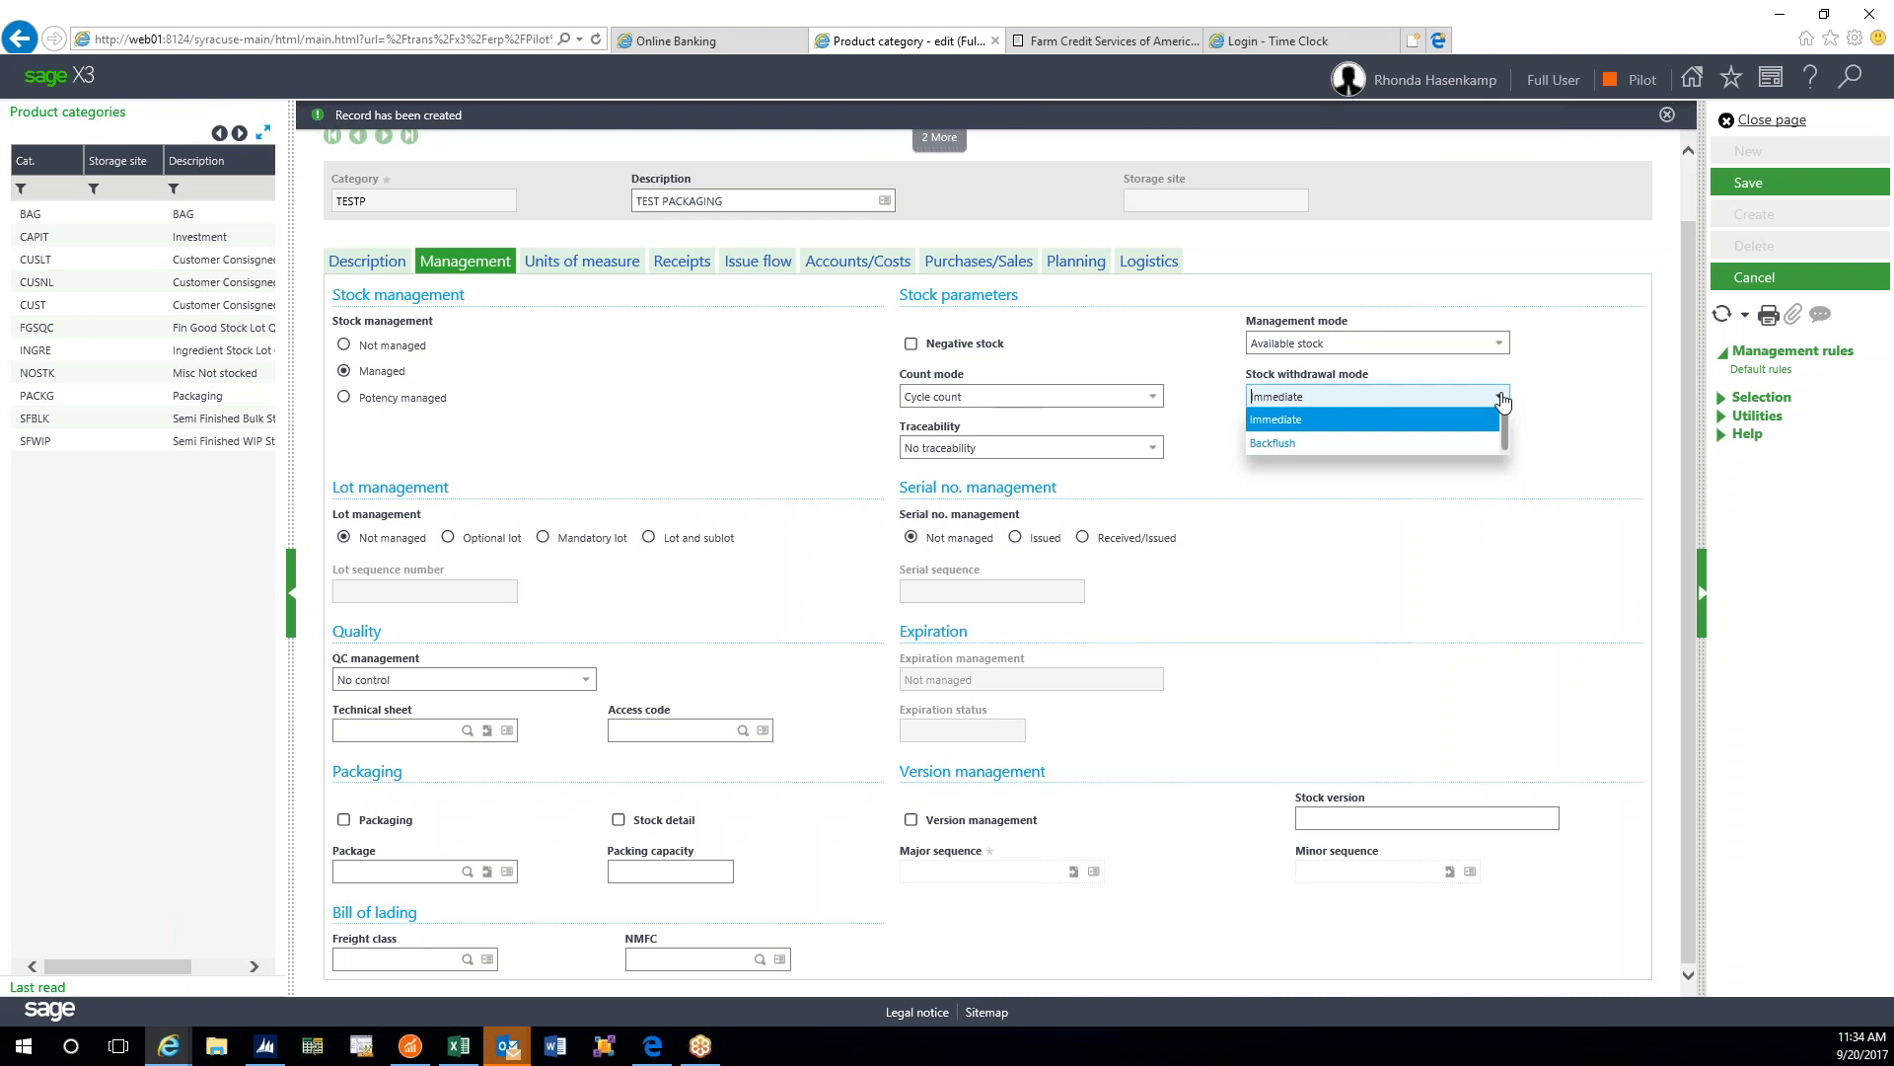
pyautogui.click(1362, 444)
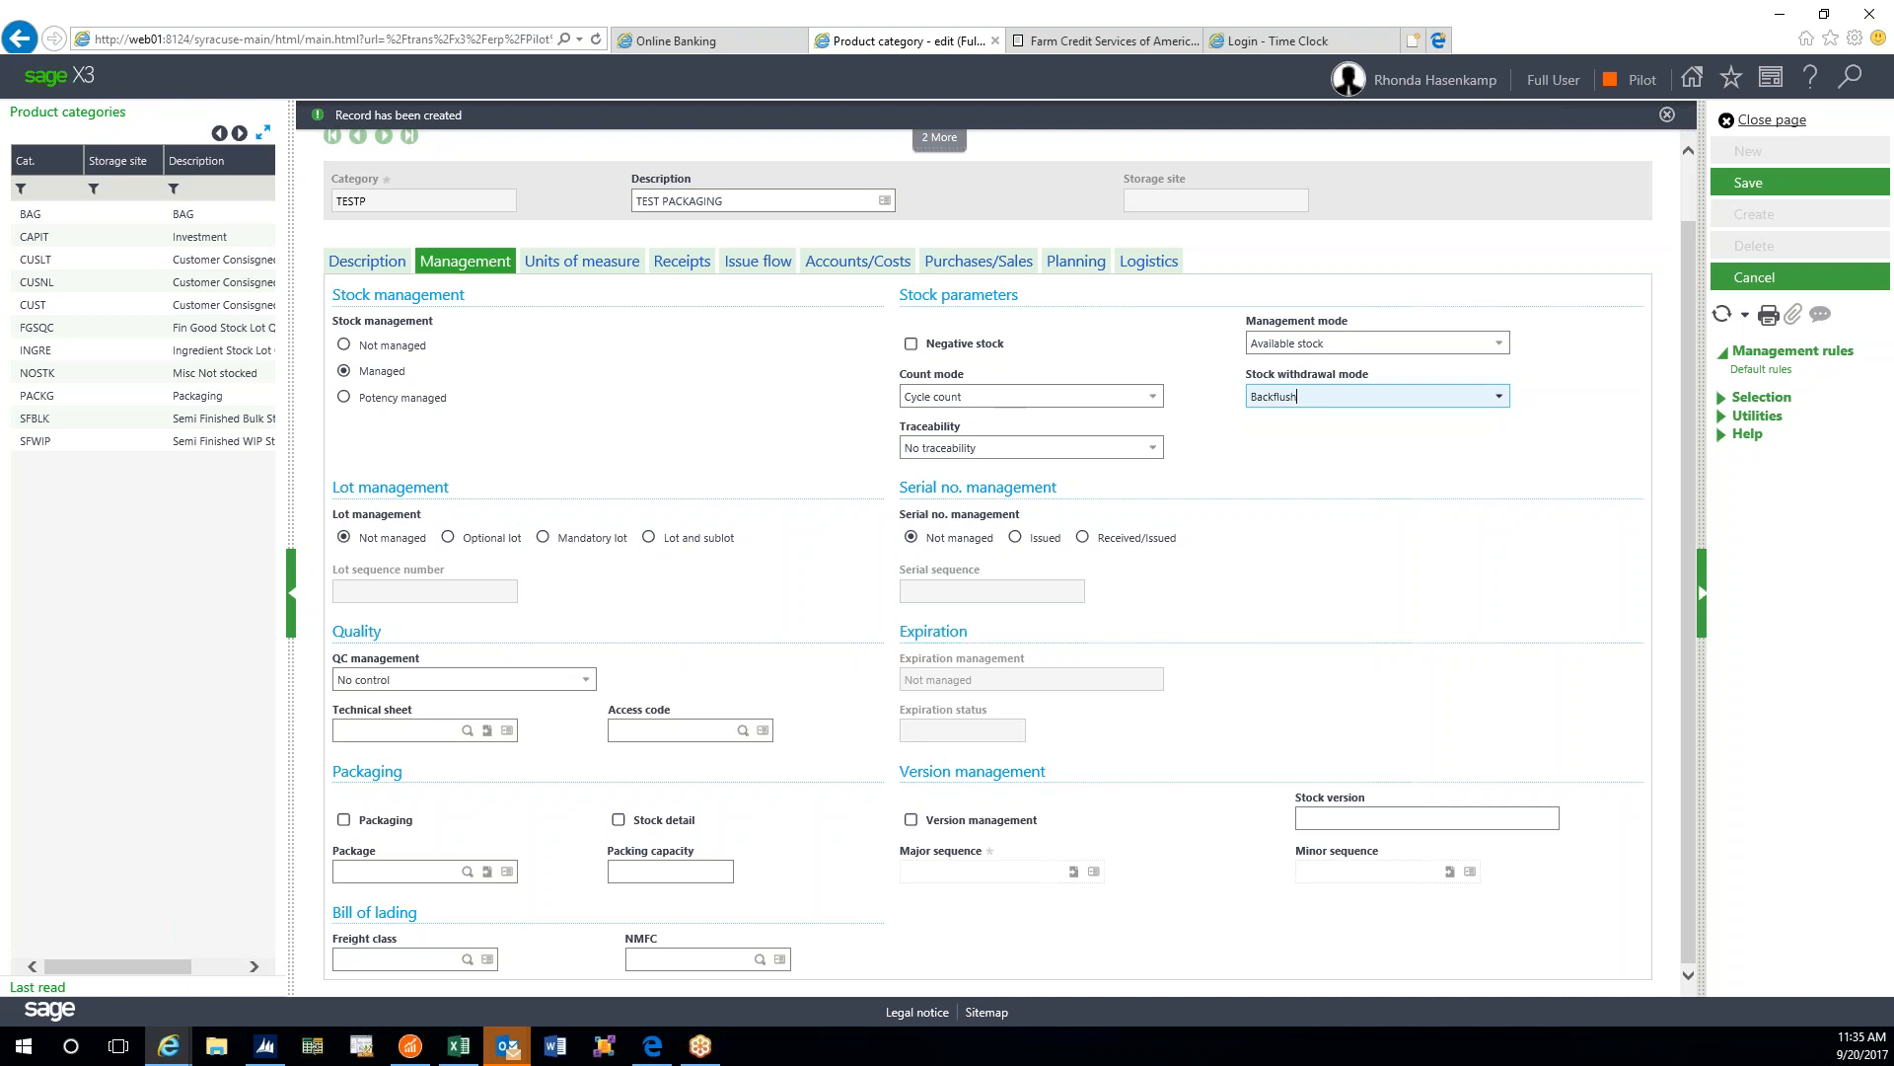
pyautogui.click(1151, 450)
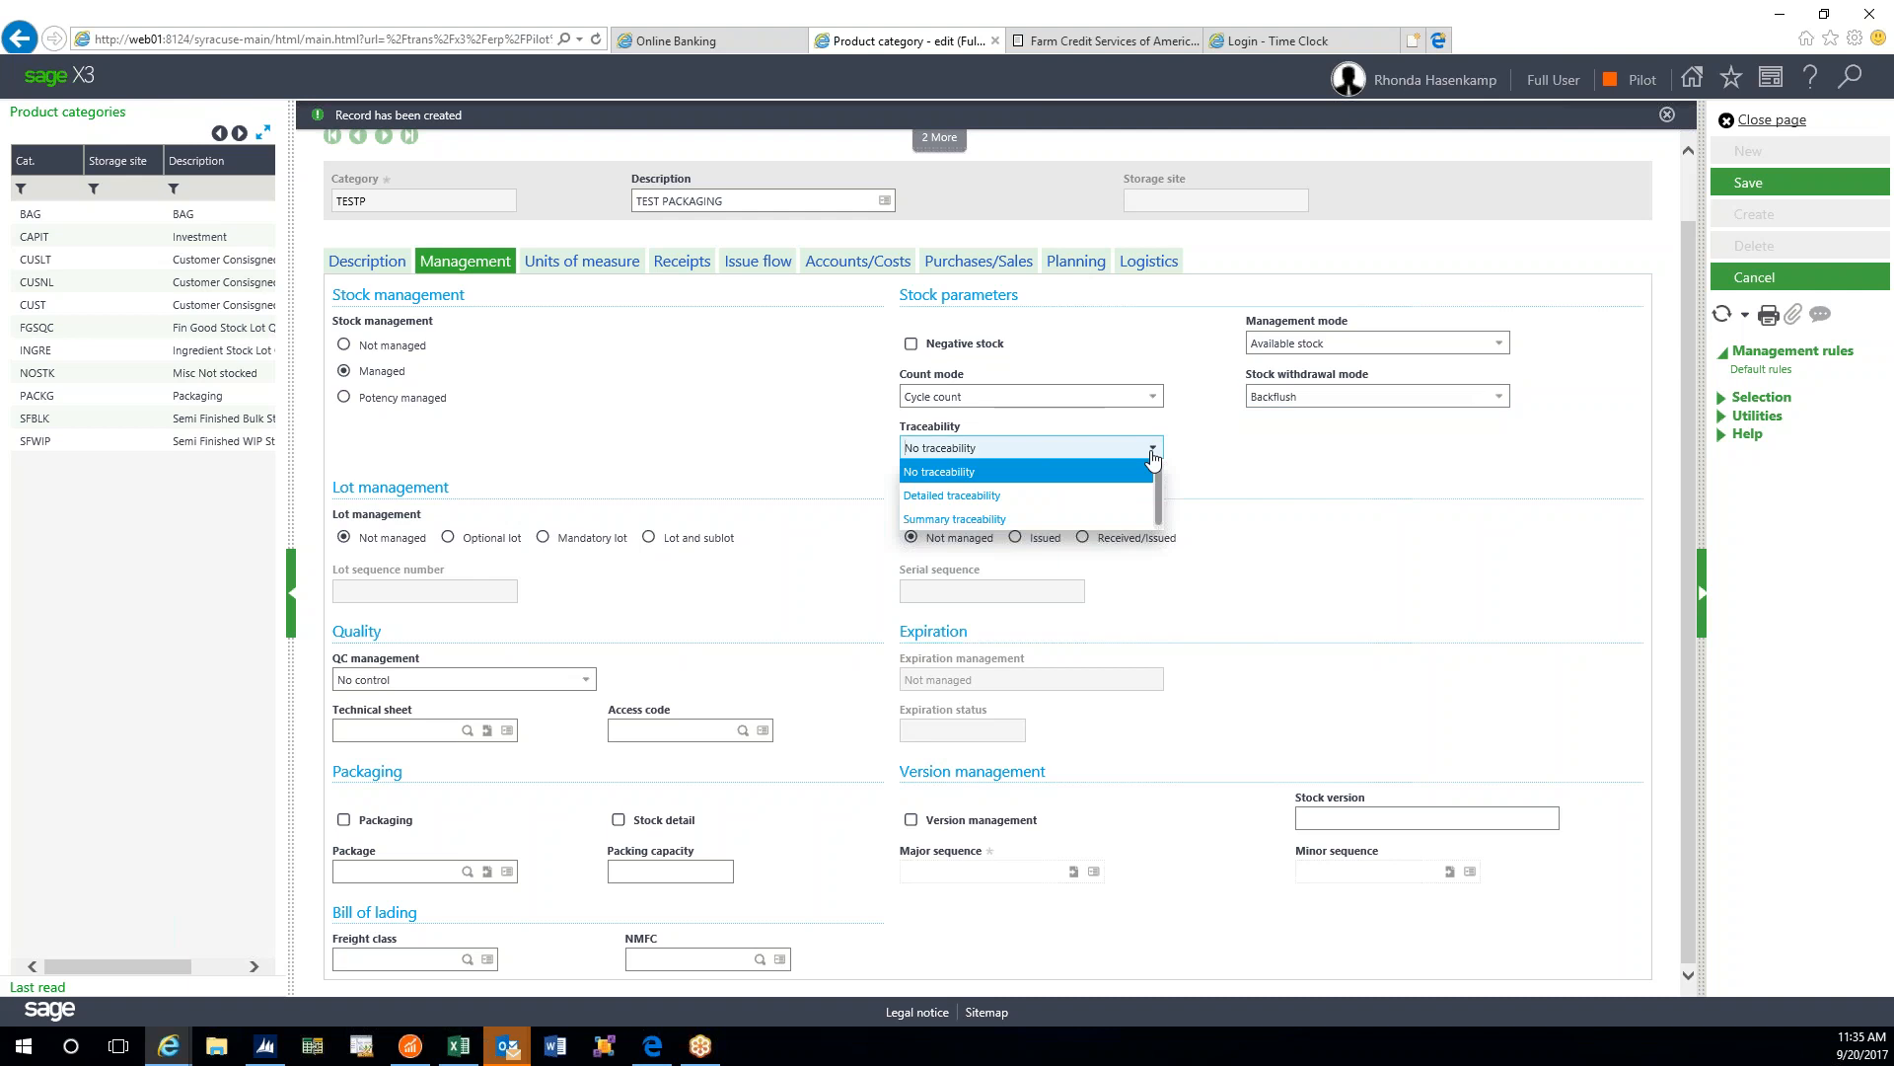
pyautogui.moveTo(1161, 507); pyautogui.dragTo(1161, 520)
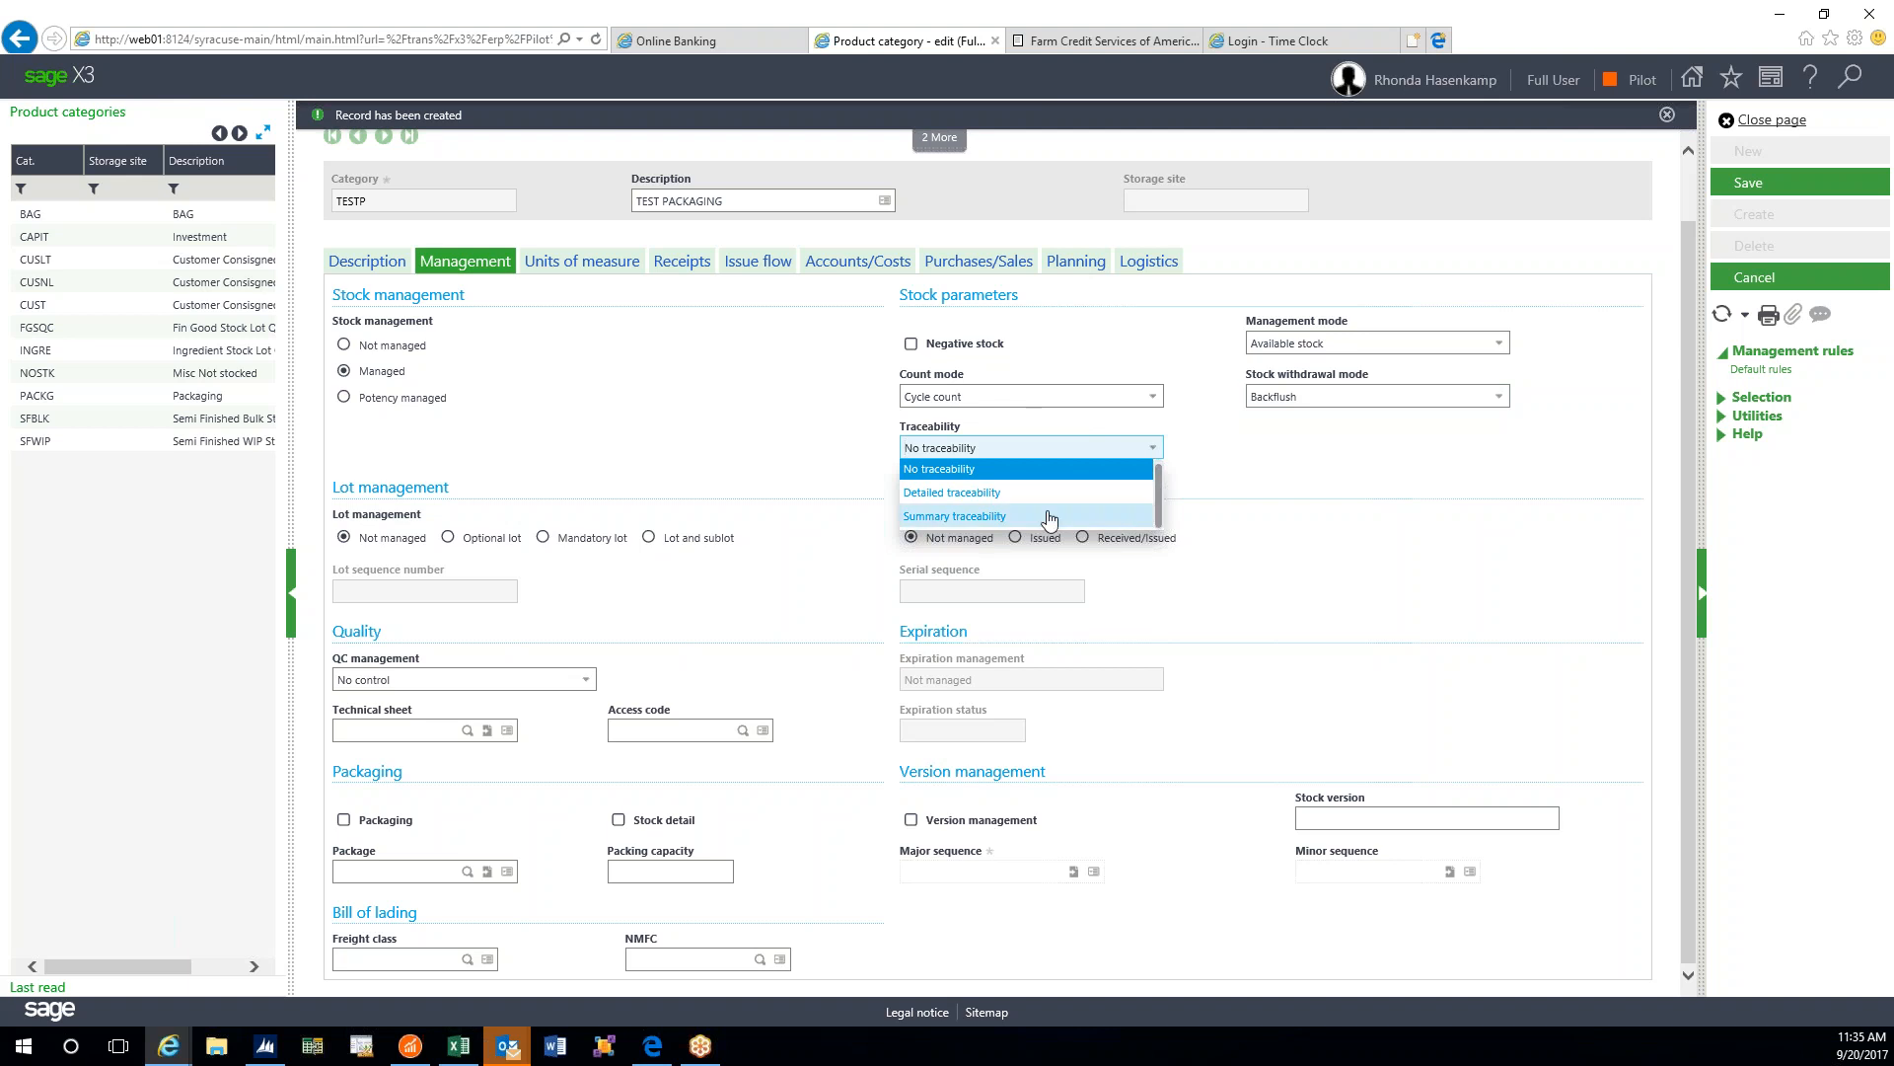
pyautogui.click(996, 493)
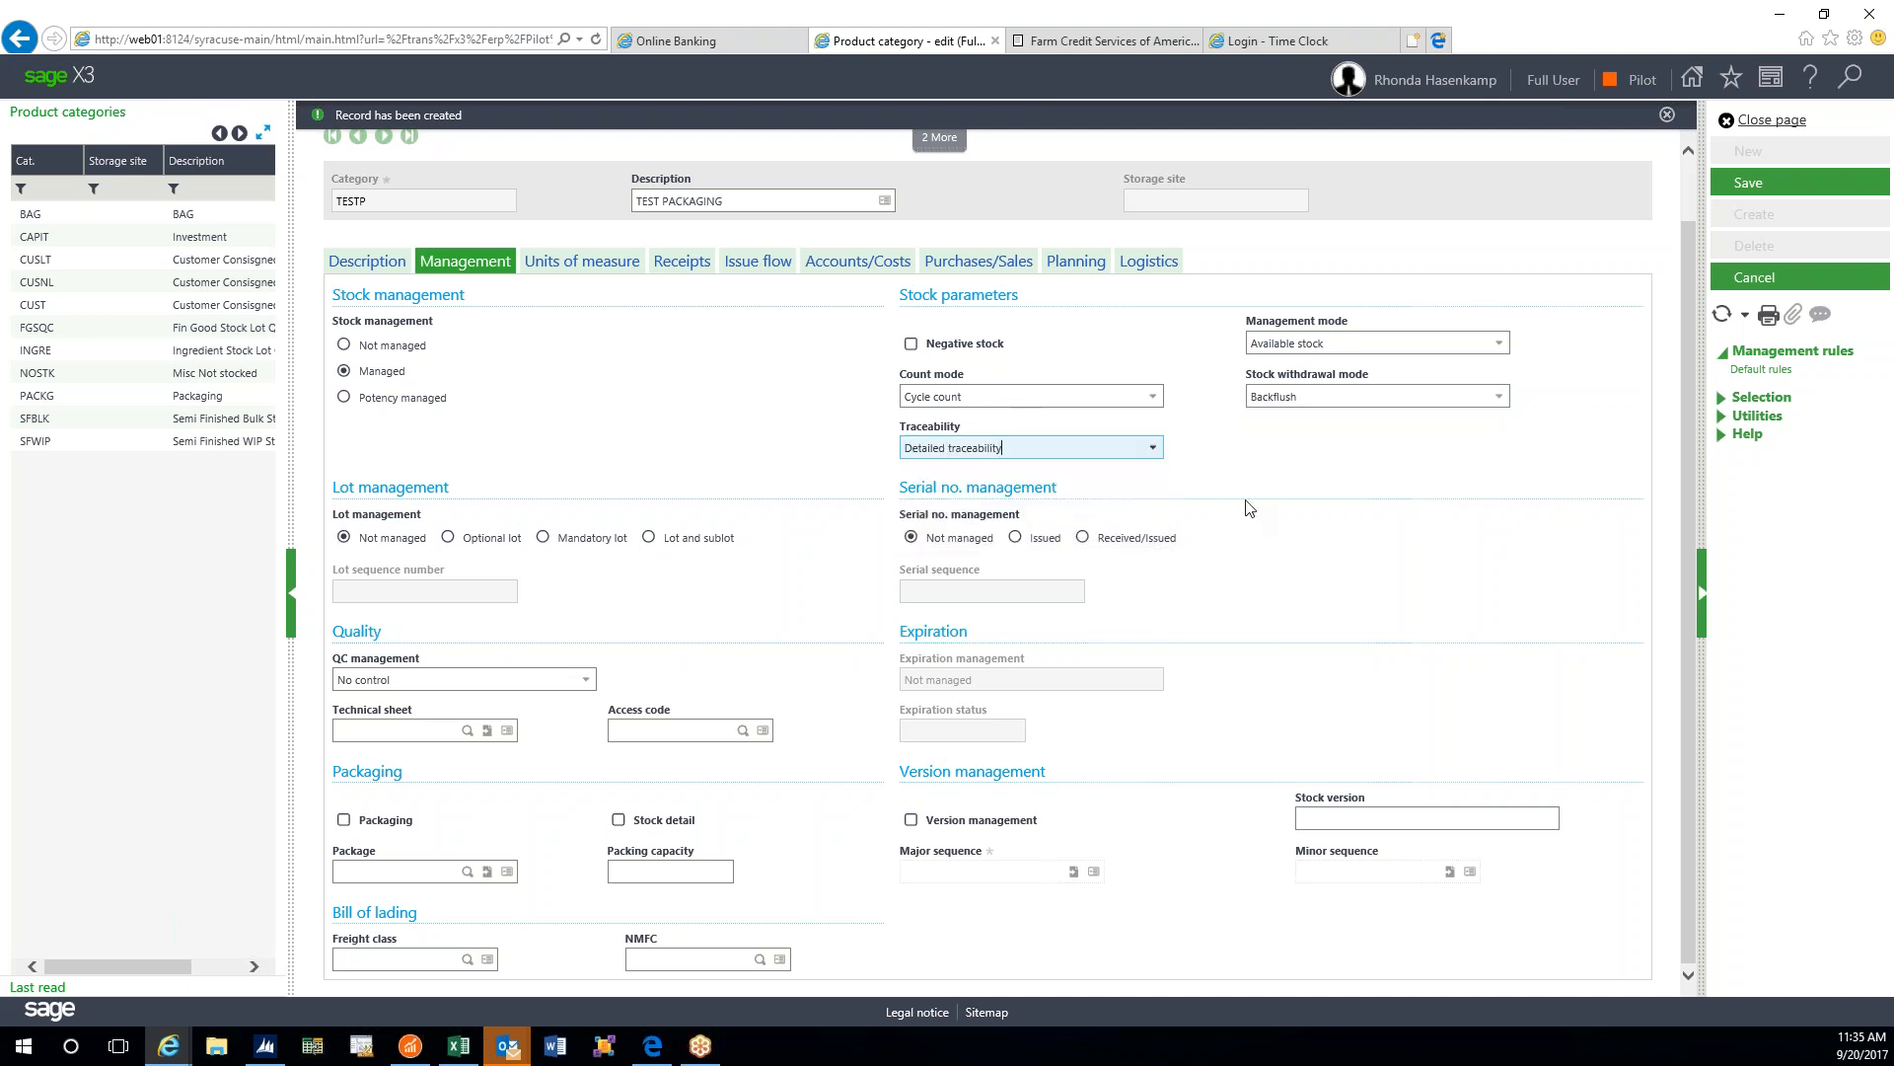
pyautogui.click(1155, 450)
pyautogui.click(1157, 451)
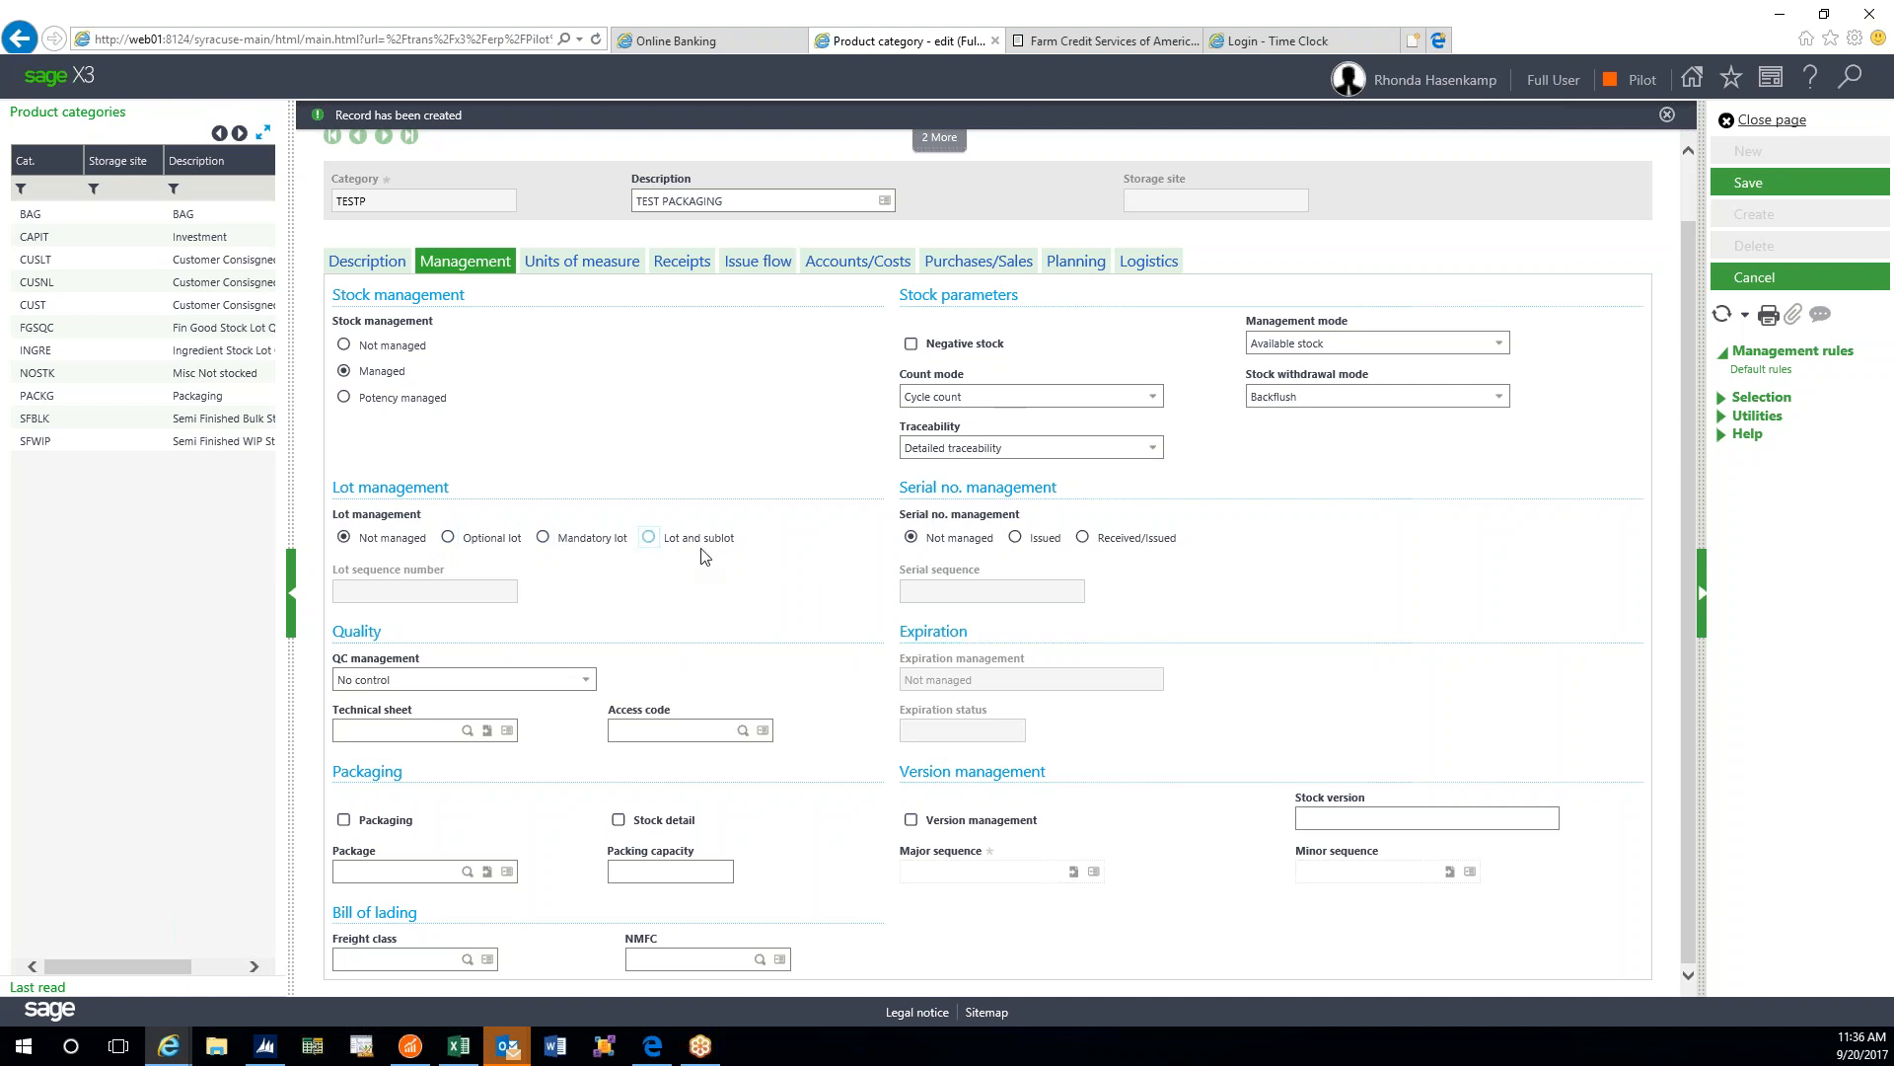
# - Switch lot management to Mandatory lot and edit the Lot sequence number field
pyautogui.click(543, 538)
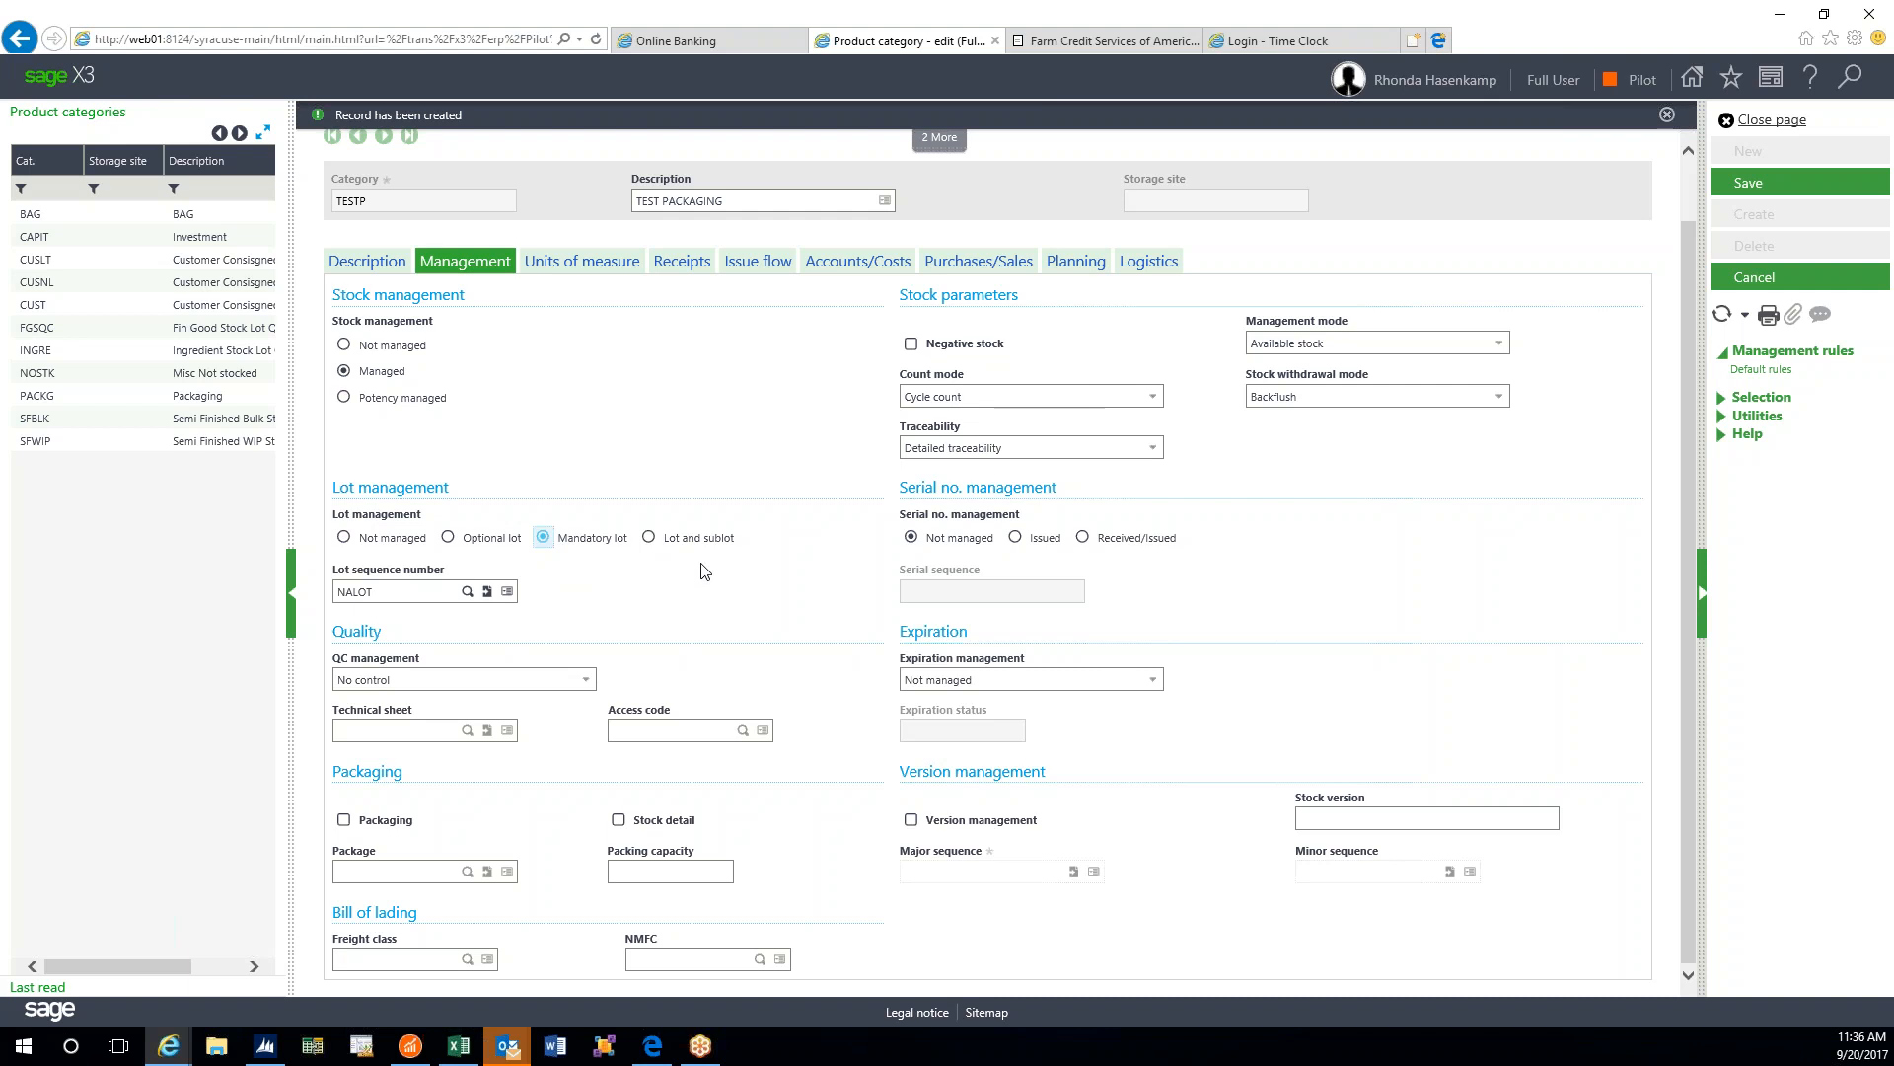
pyautogui.press('Tab')
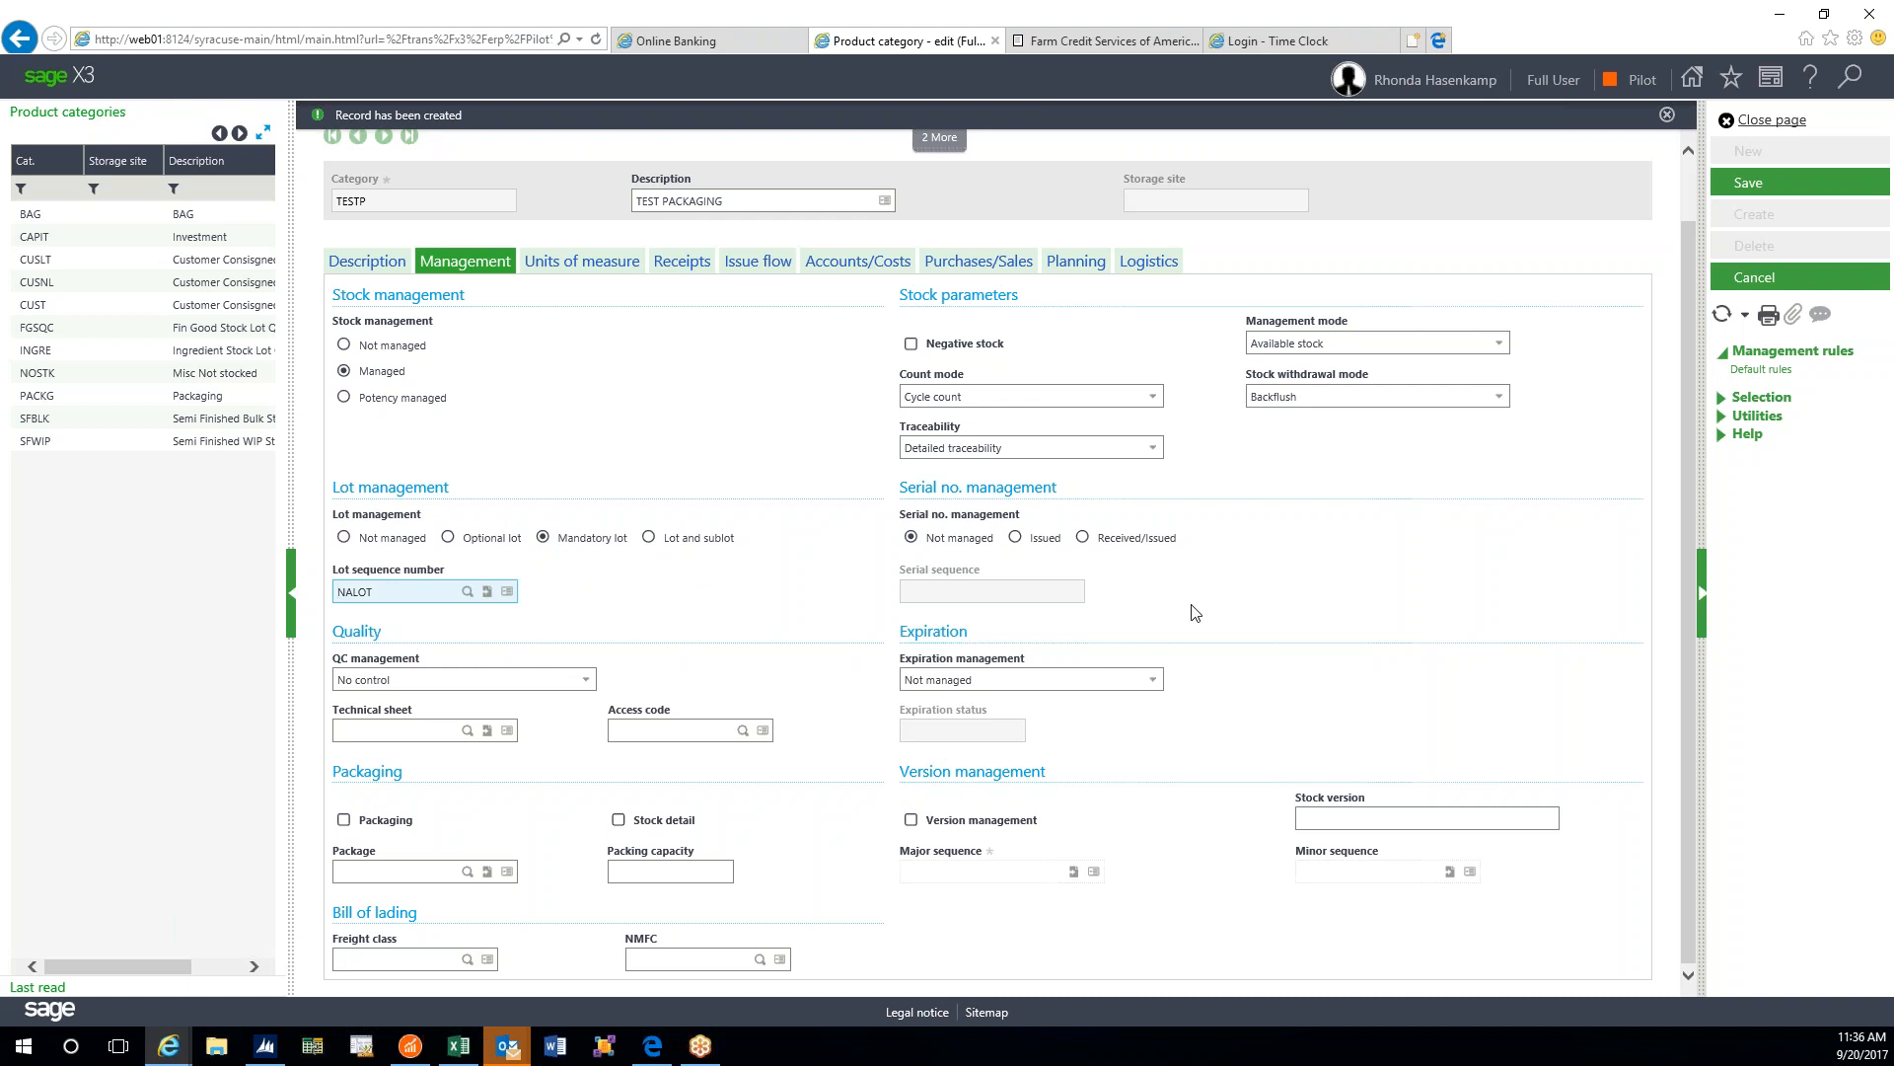
pyautogui.write('T')
# - Display the QC management options: No control, Non-changeable, Changeable and Periodic control
pyautogui.click(586, 683)
pyautogui.click(589, 681)
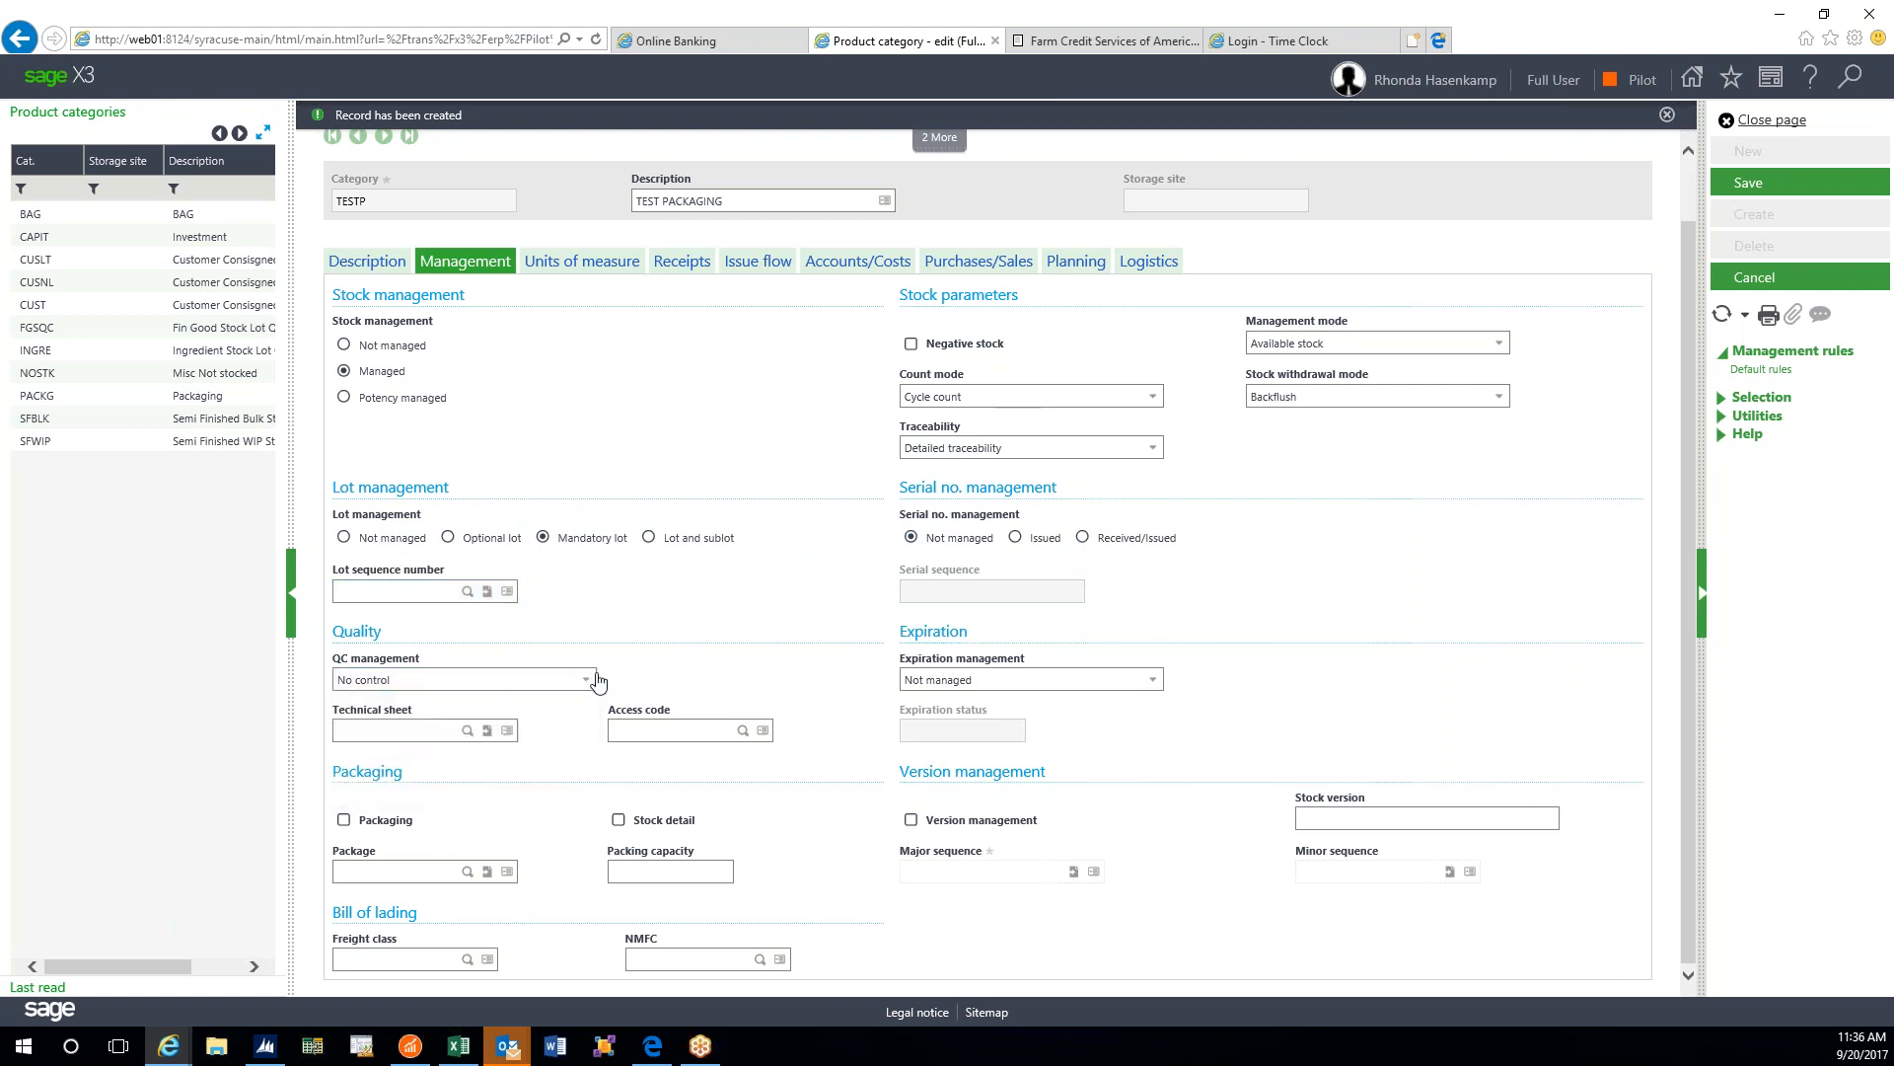
pyautogui.click(589, 681)
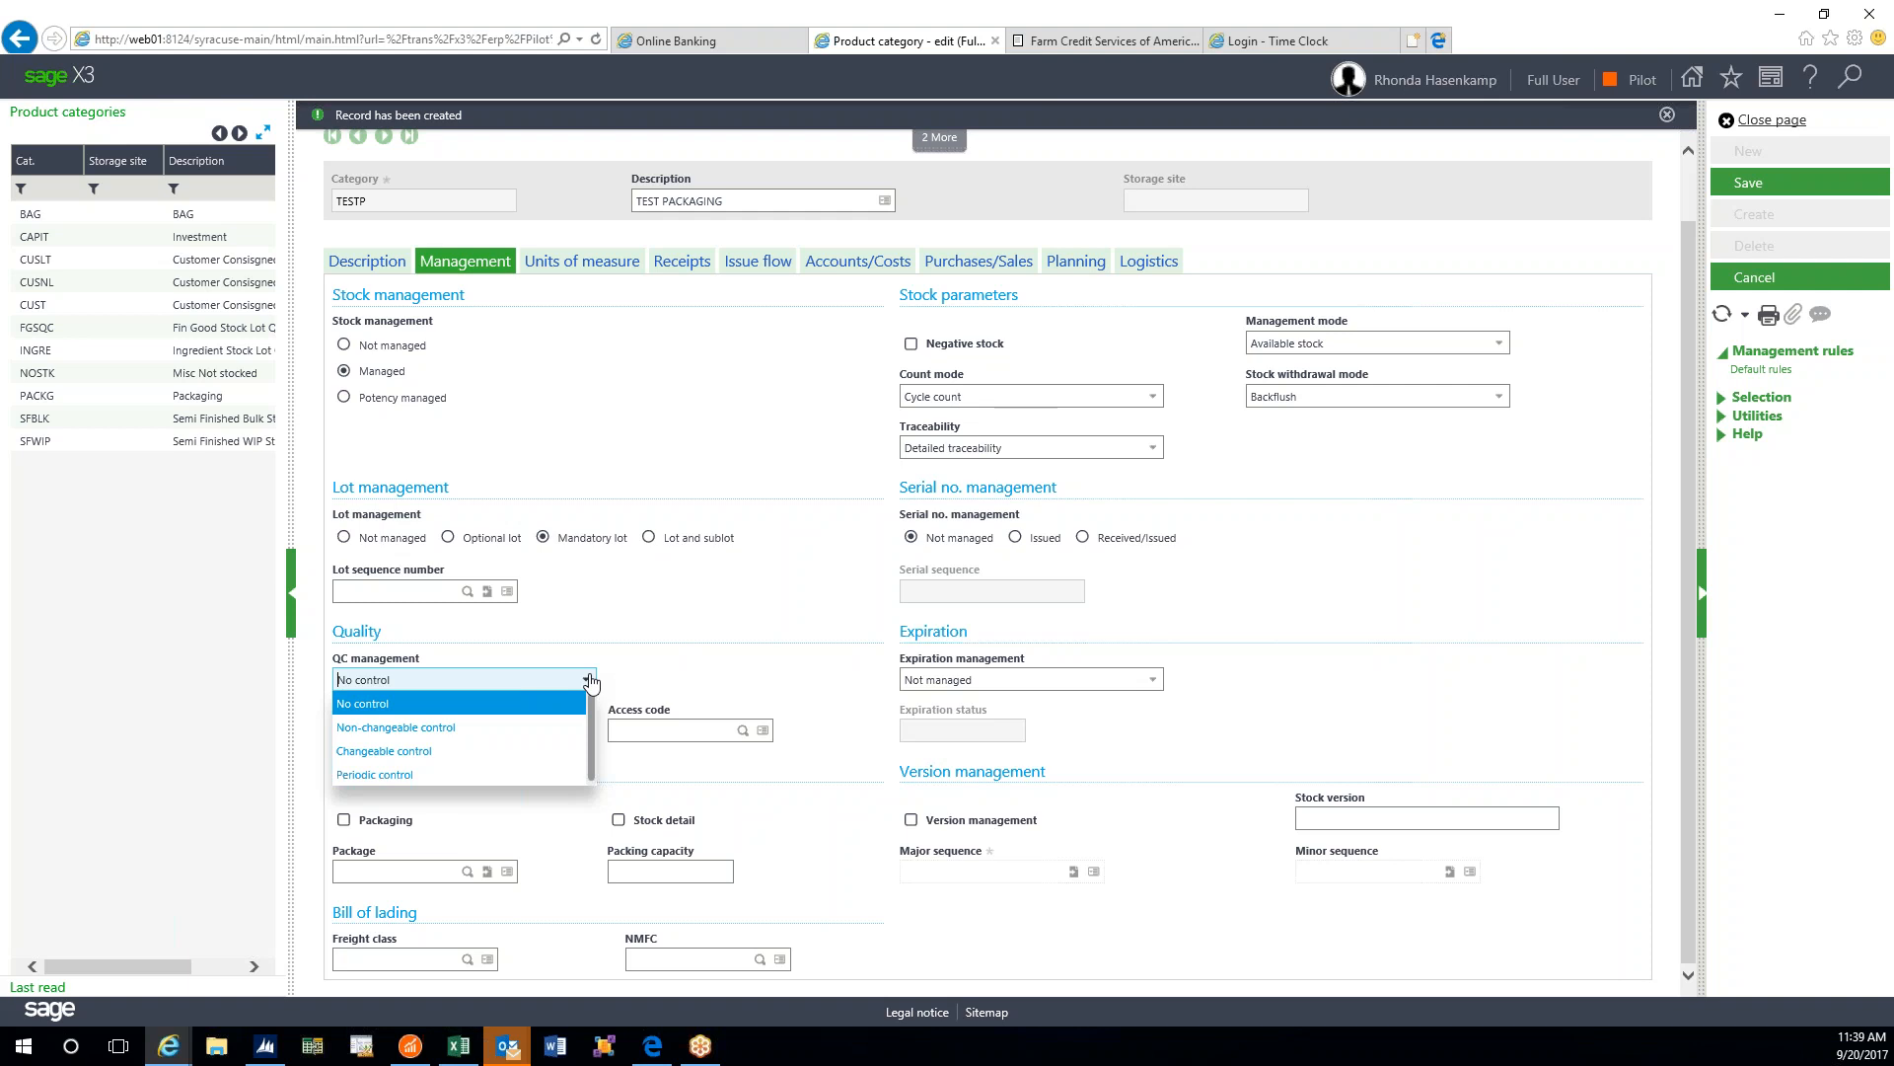
# - Check the technical sheet lookup, then set QC management to Non-changeable control
pyautogui.click(590, 681)
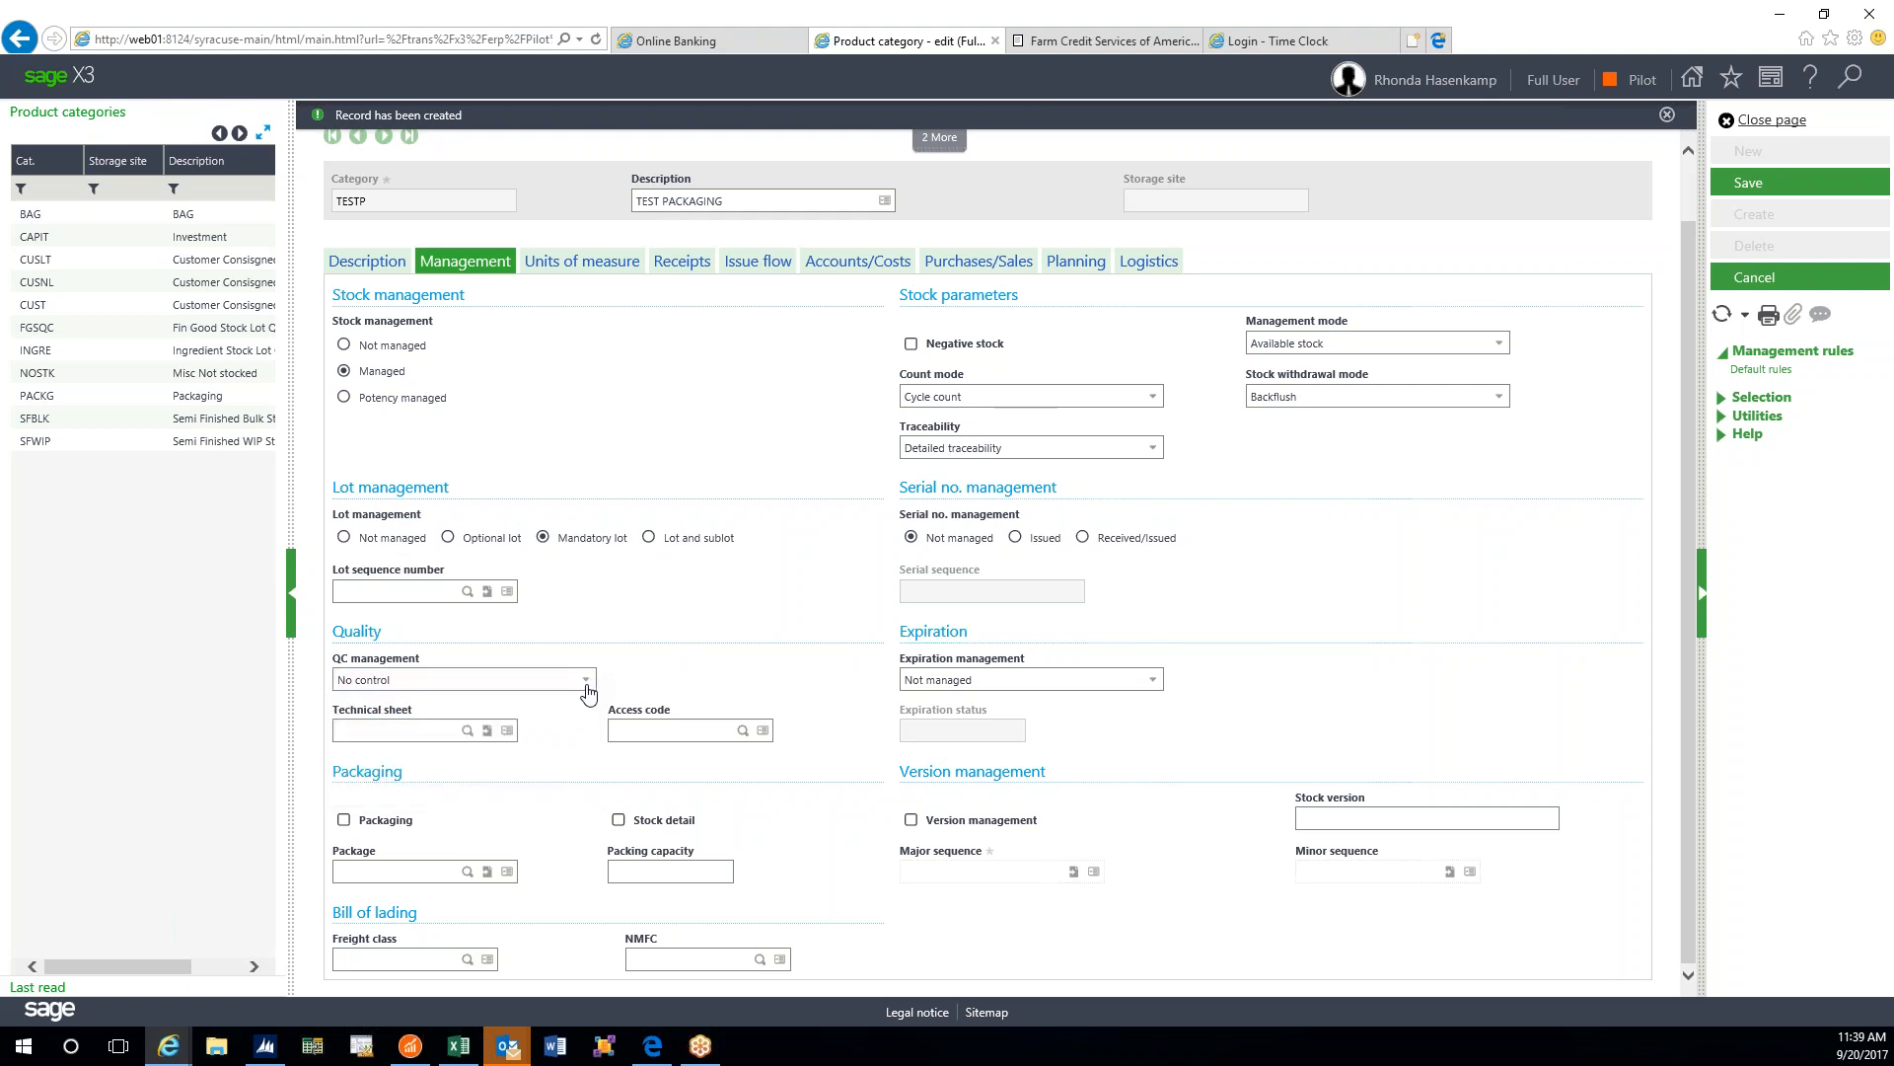
pyautogui.click(468, 730)
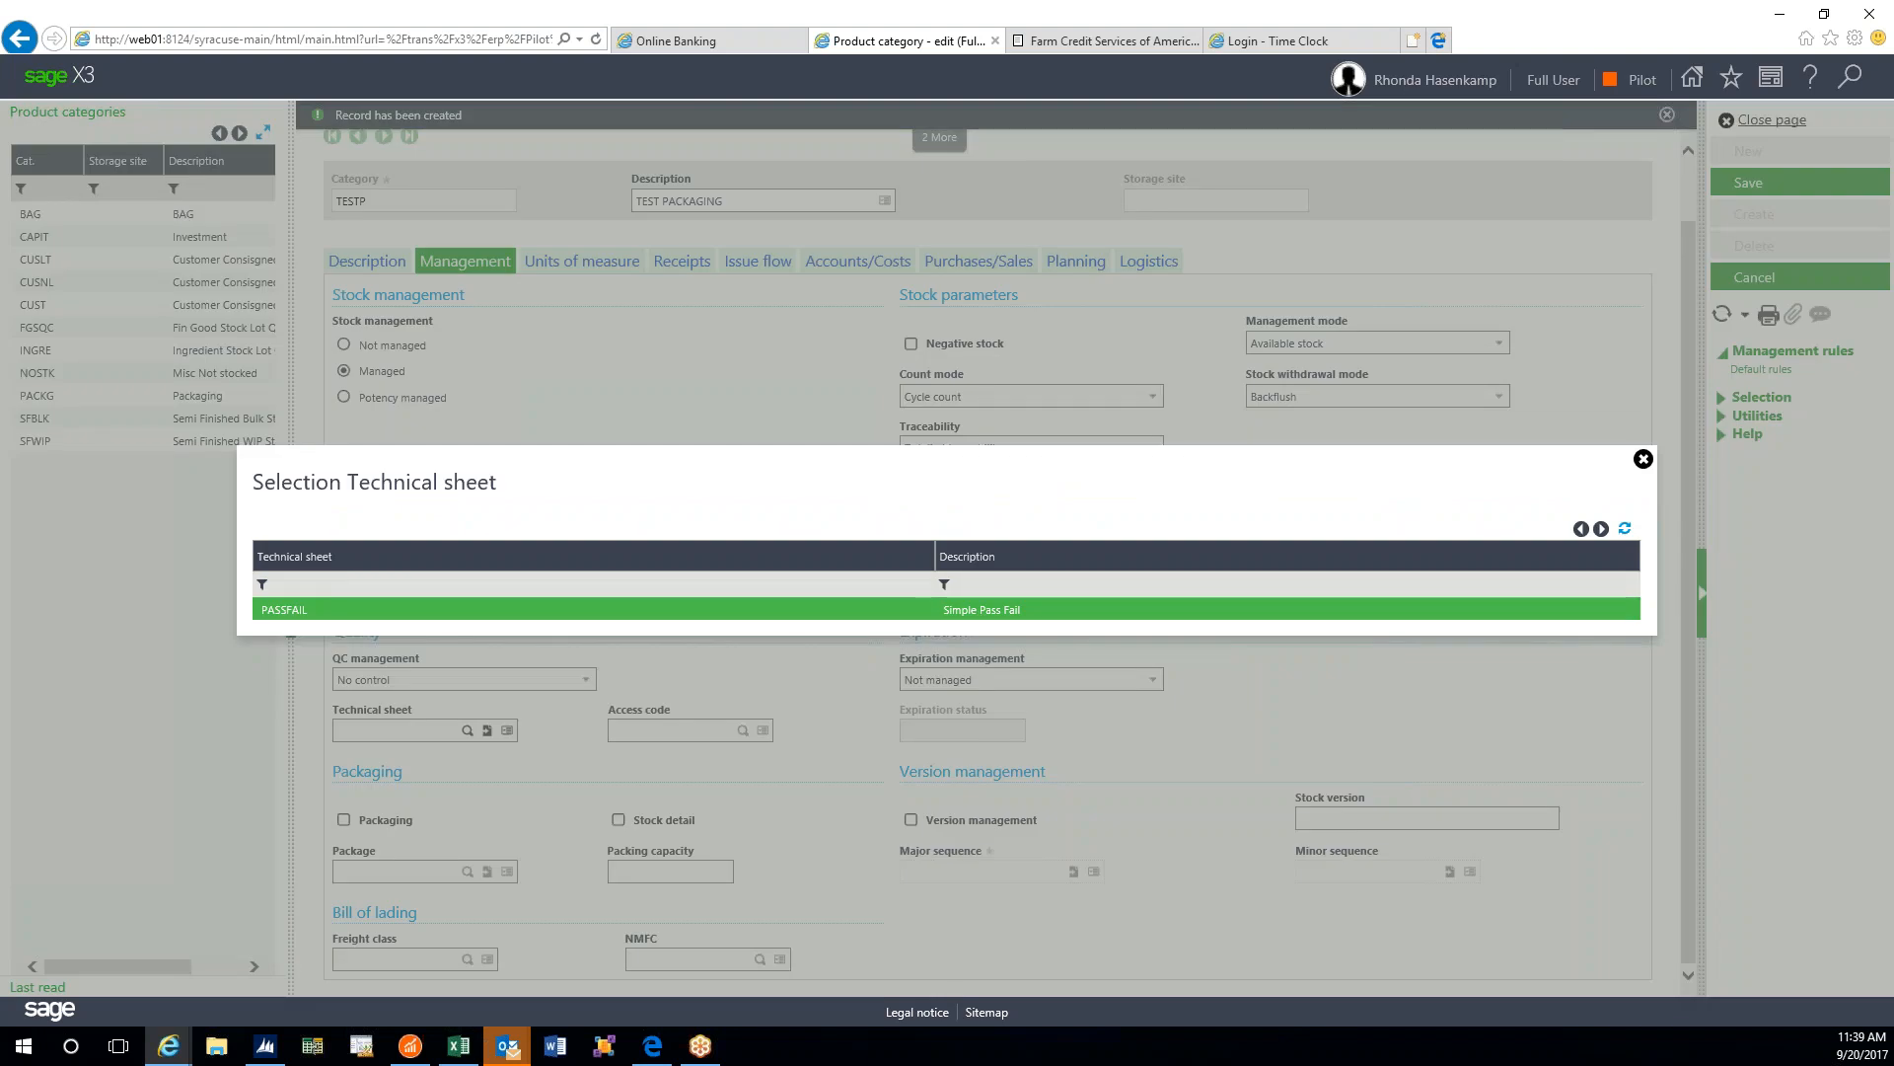
pyautogui.click(1643, 458)
pyautogui.click(586, 679)
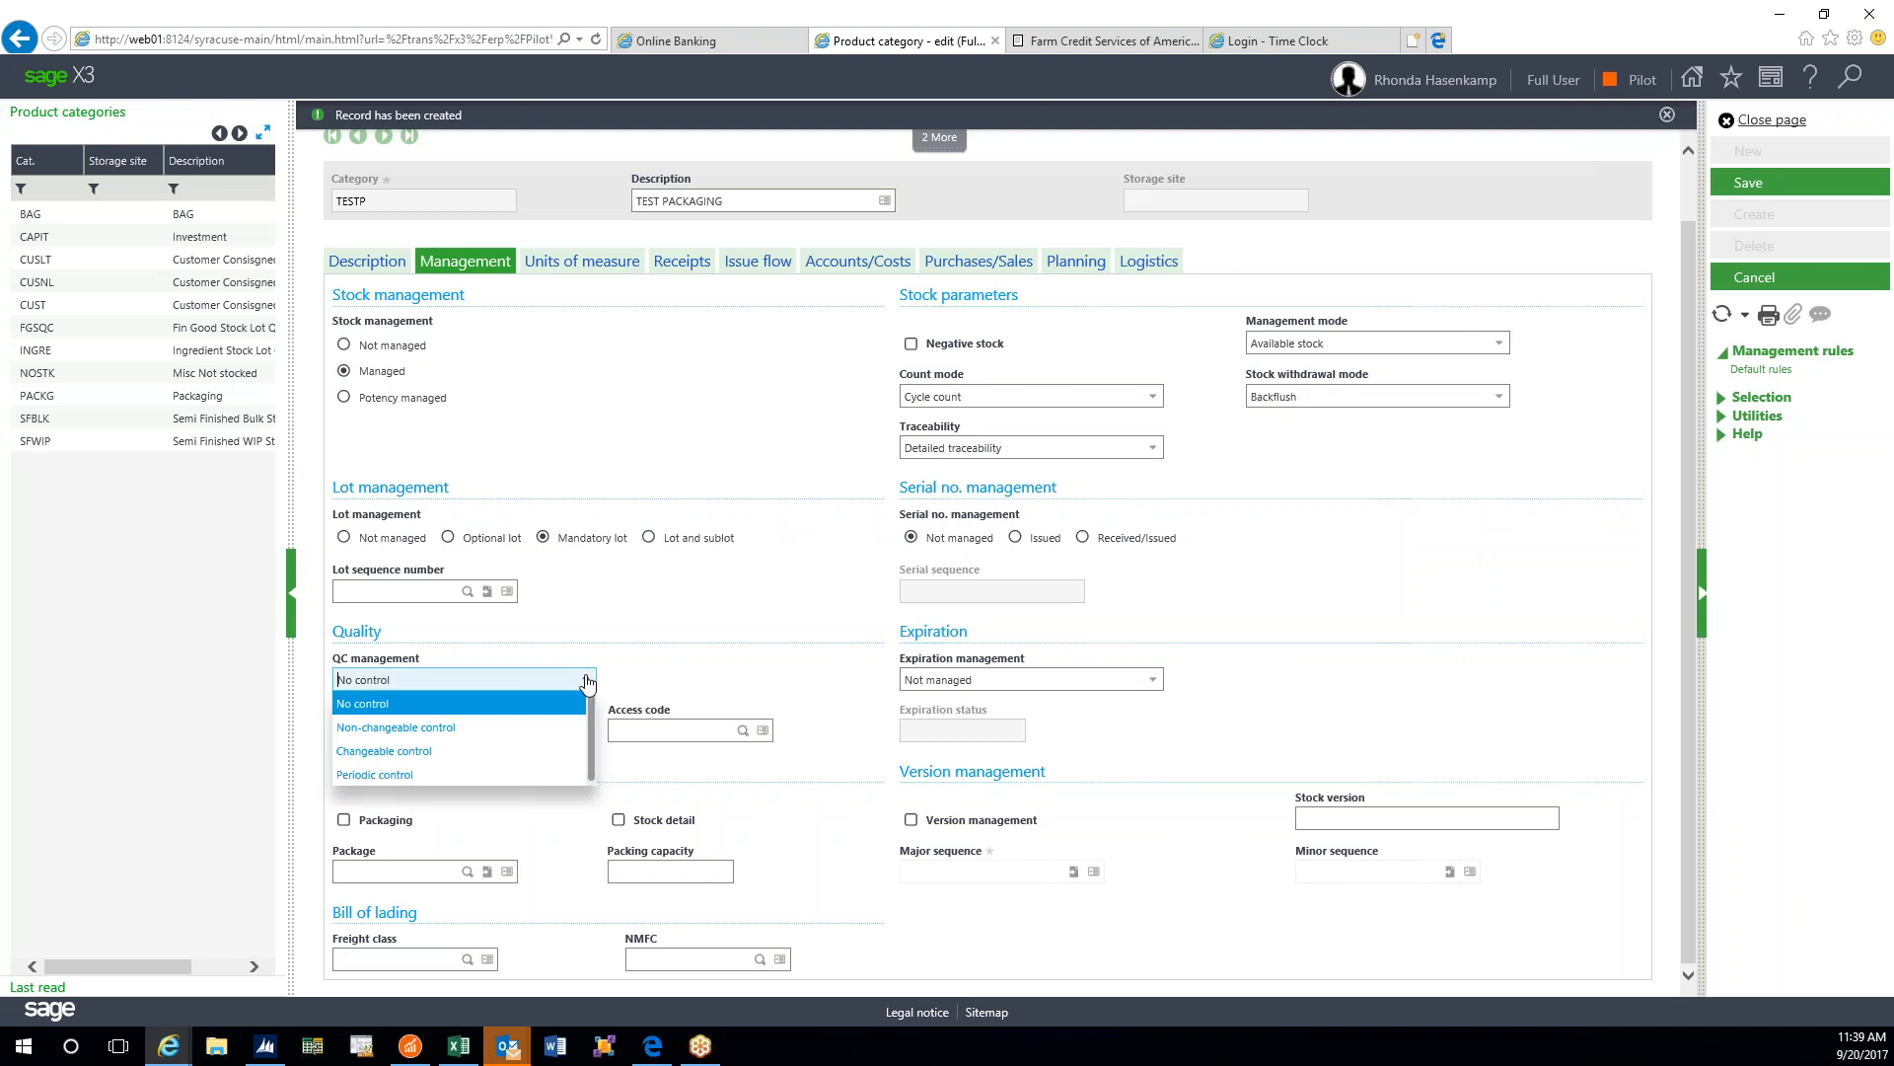
pyautogui.click(477, 727)
# - Open the technical sheet lookup, which offers only PASSFAIL (Simple Pass Fail)
pyautogui.click(467, 730)
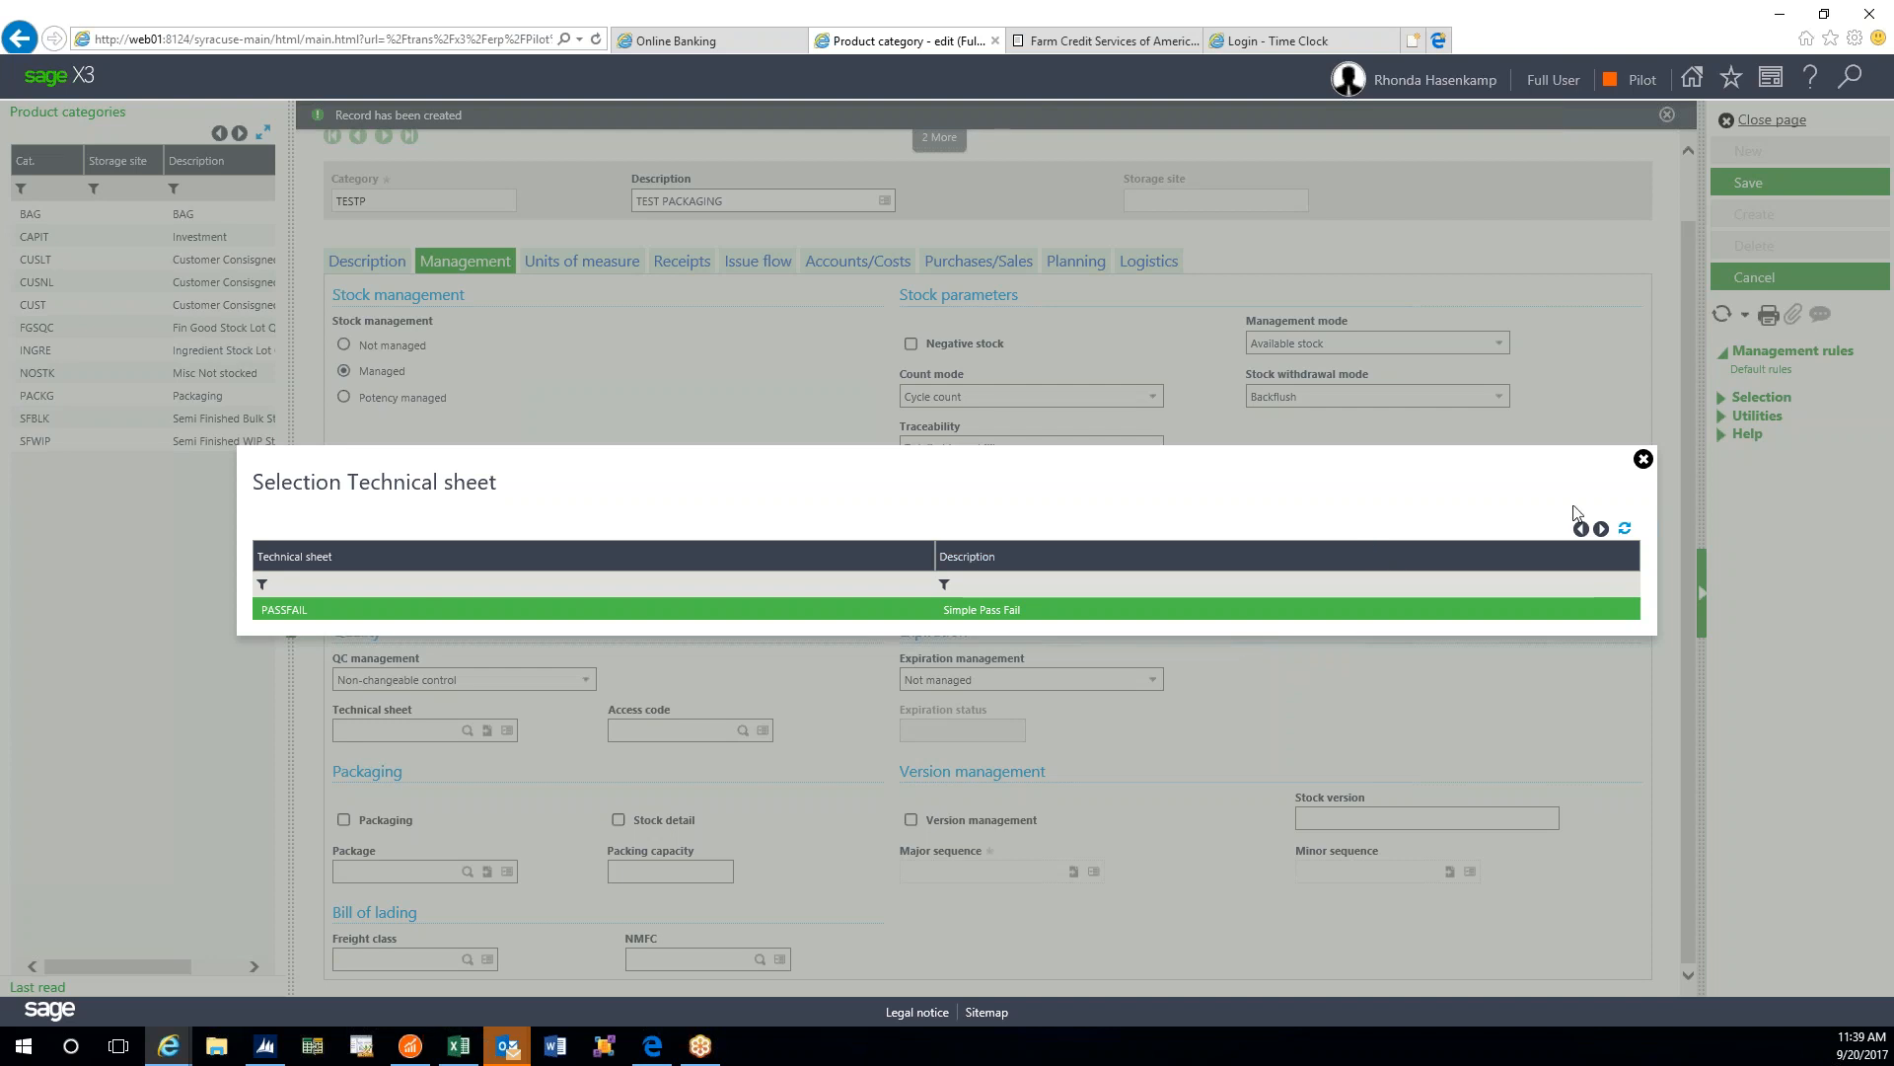
# - Close the technical sheet list without picking PASSFAIL, leaving the field blank
pyautogui.click(1643, 459)
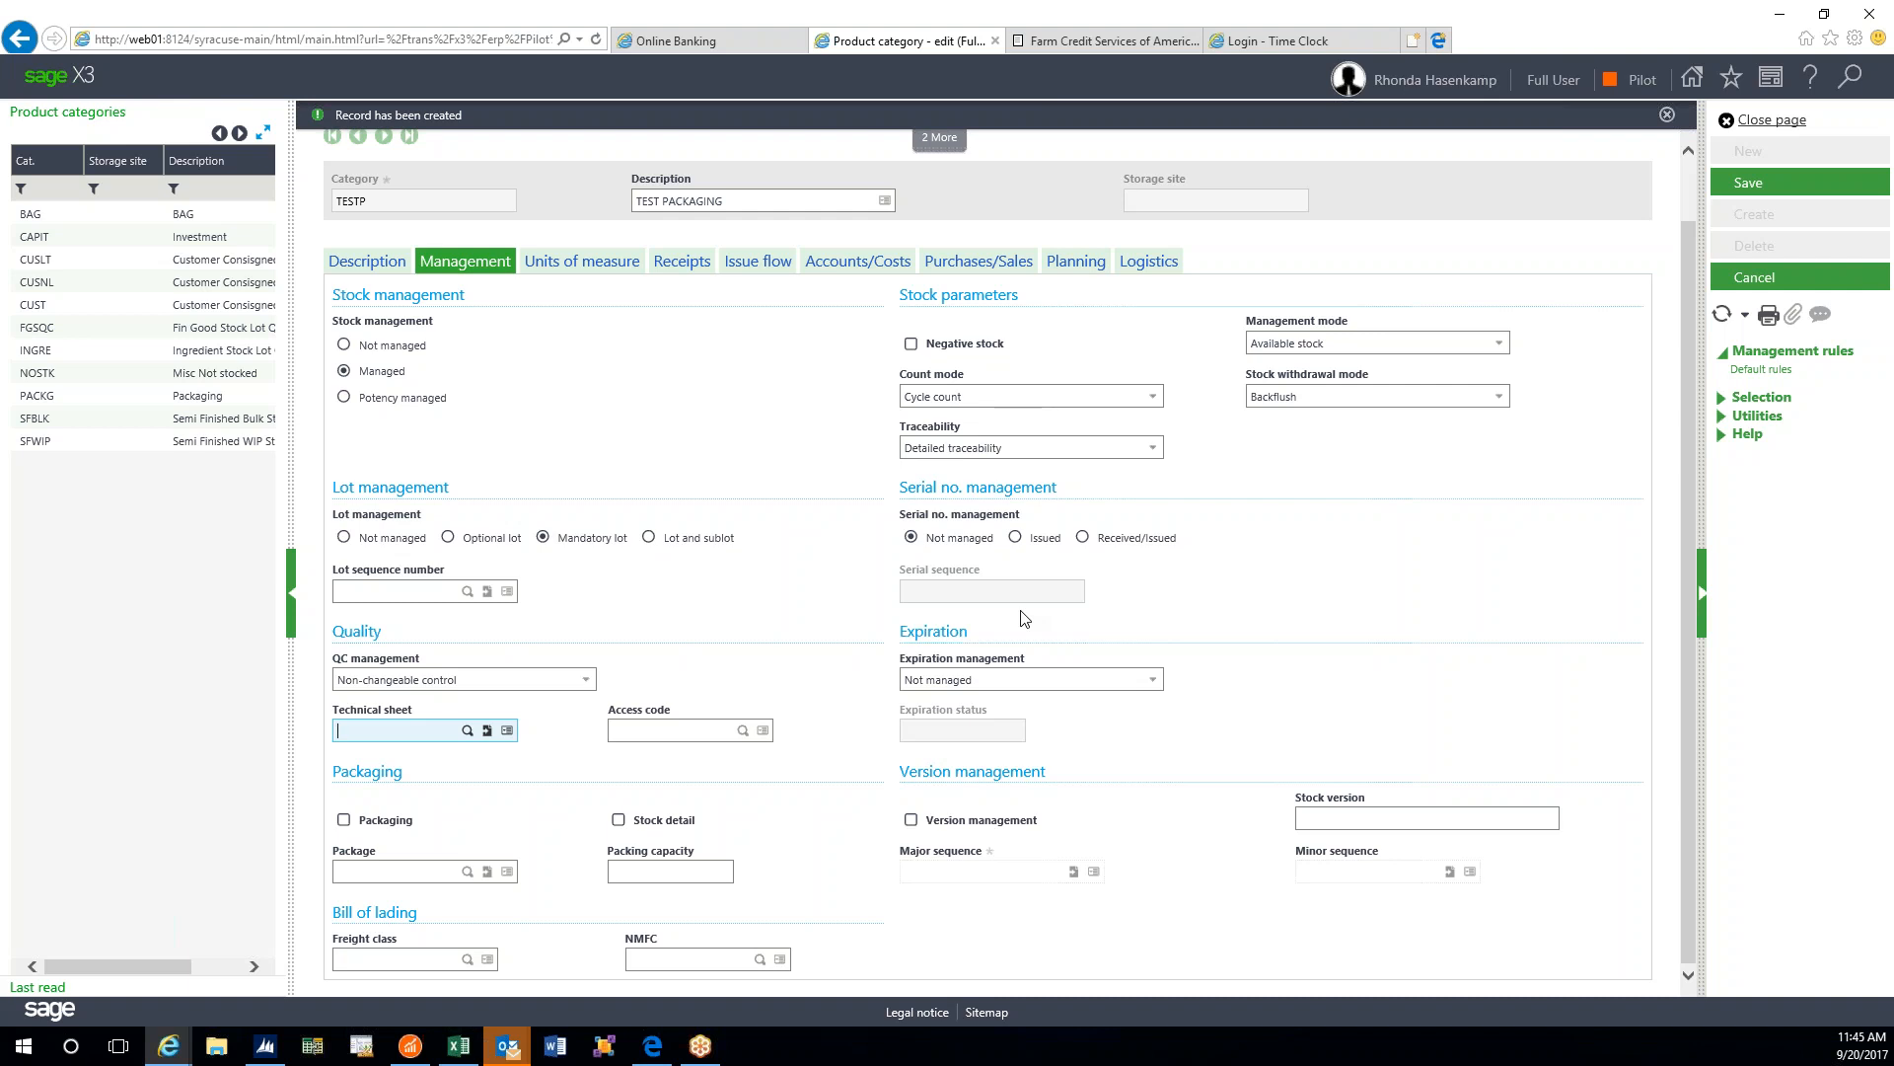
# - Open the Expiration management list, showing Without rounding through Manual entry
pyautogui.click(1073, 679)
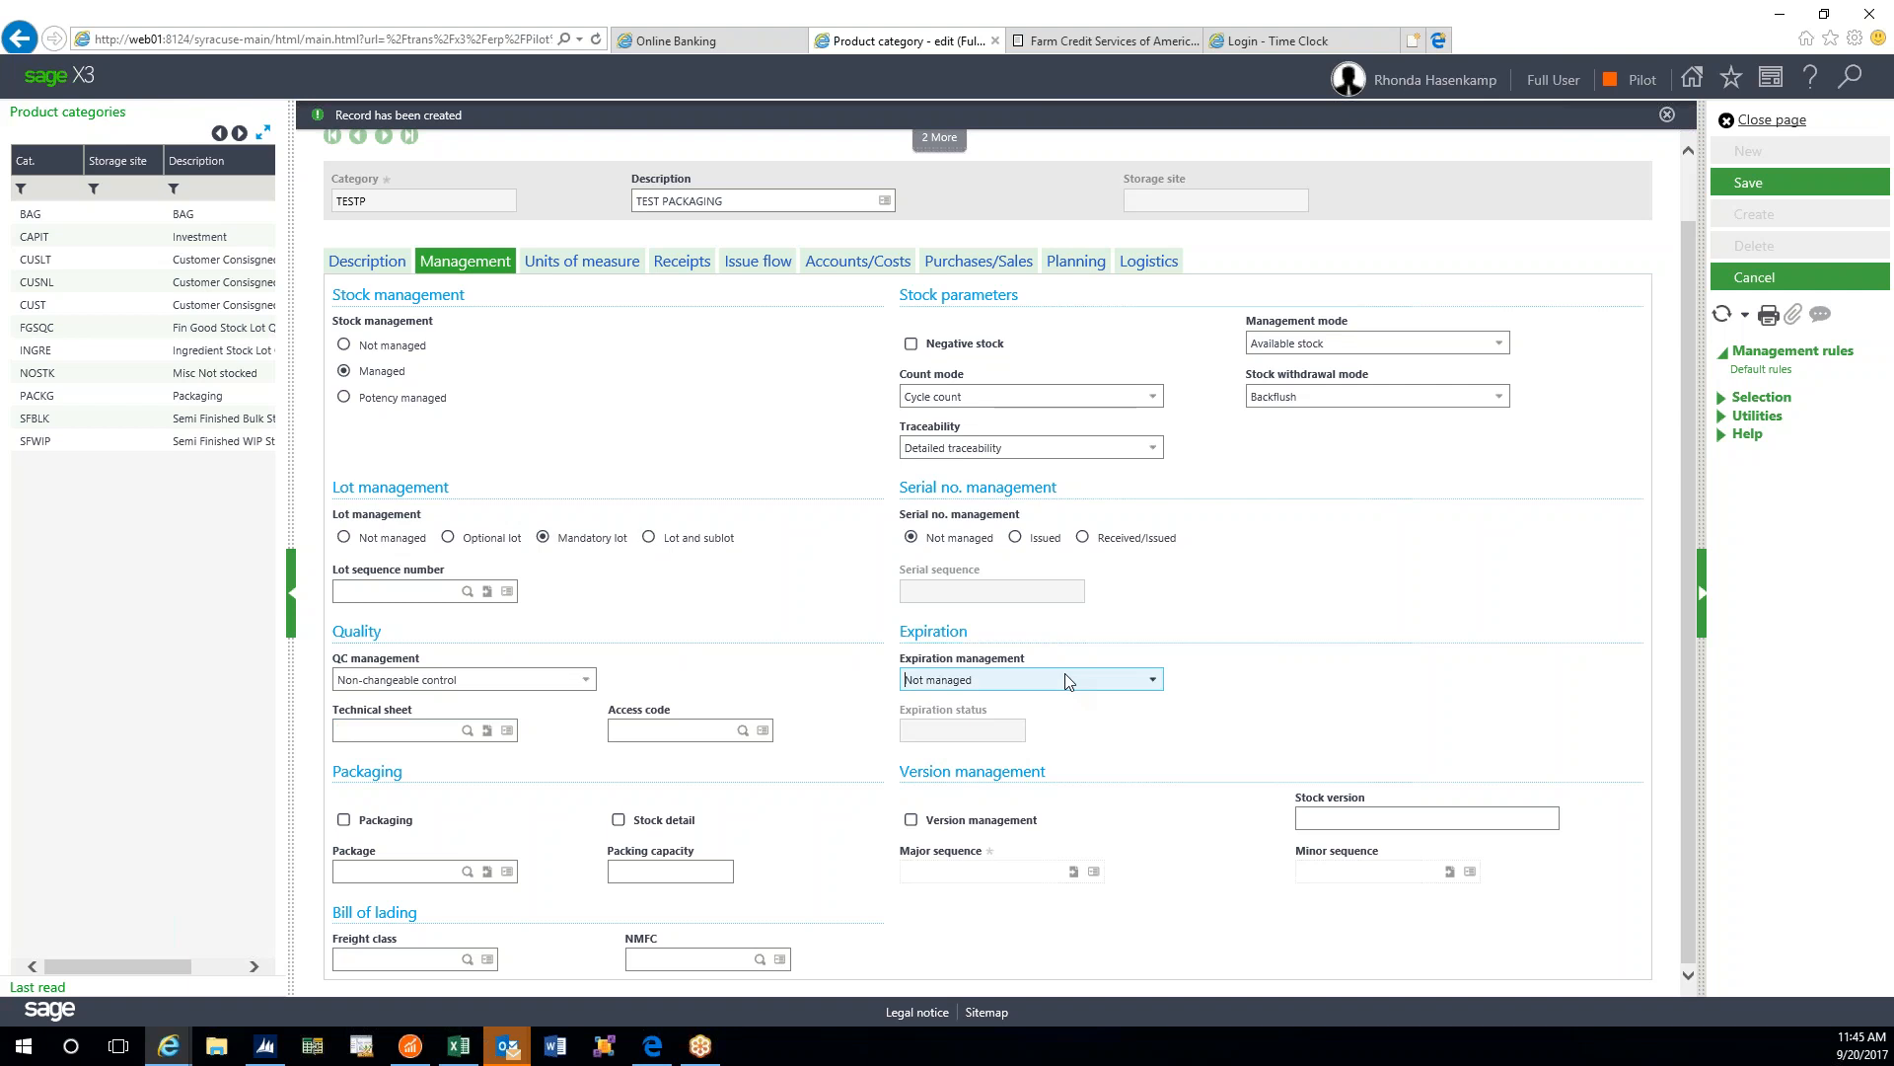
pyautogui.click(1150, 681)
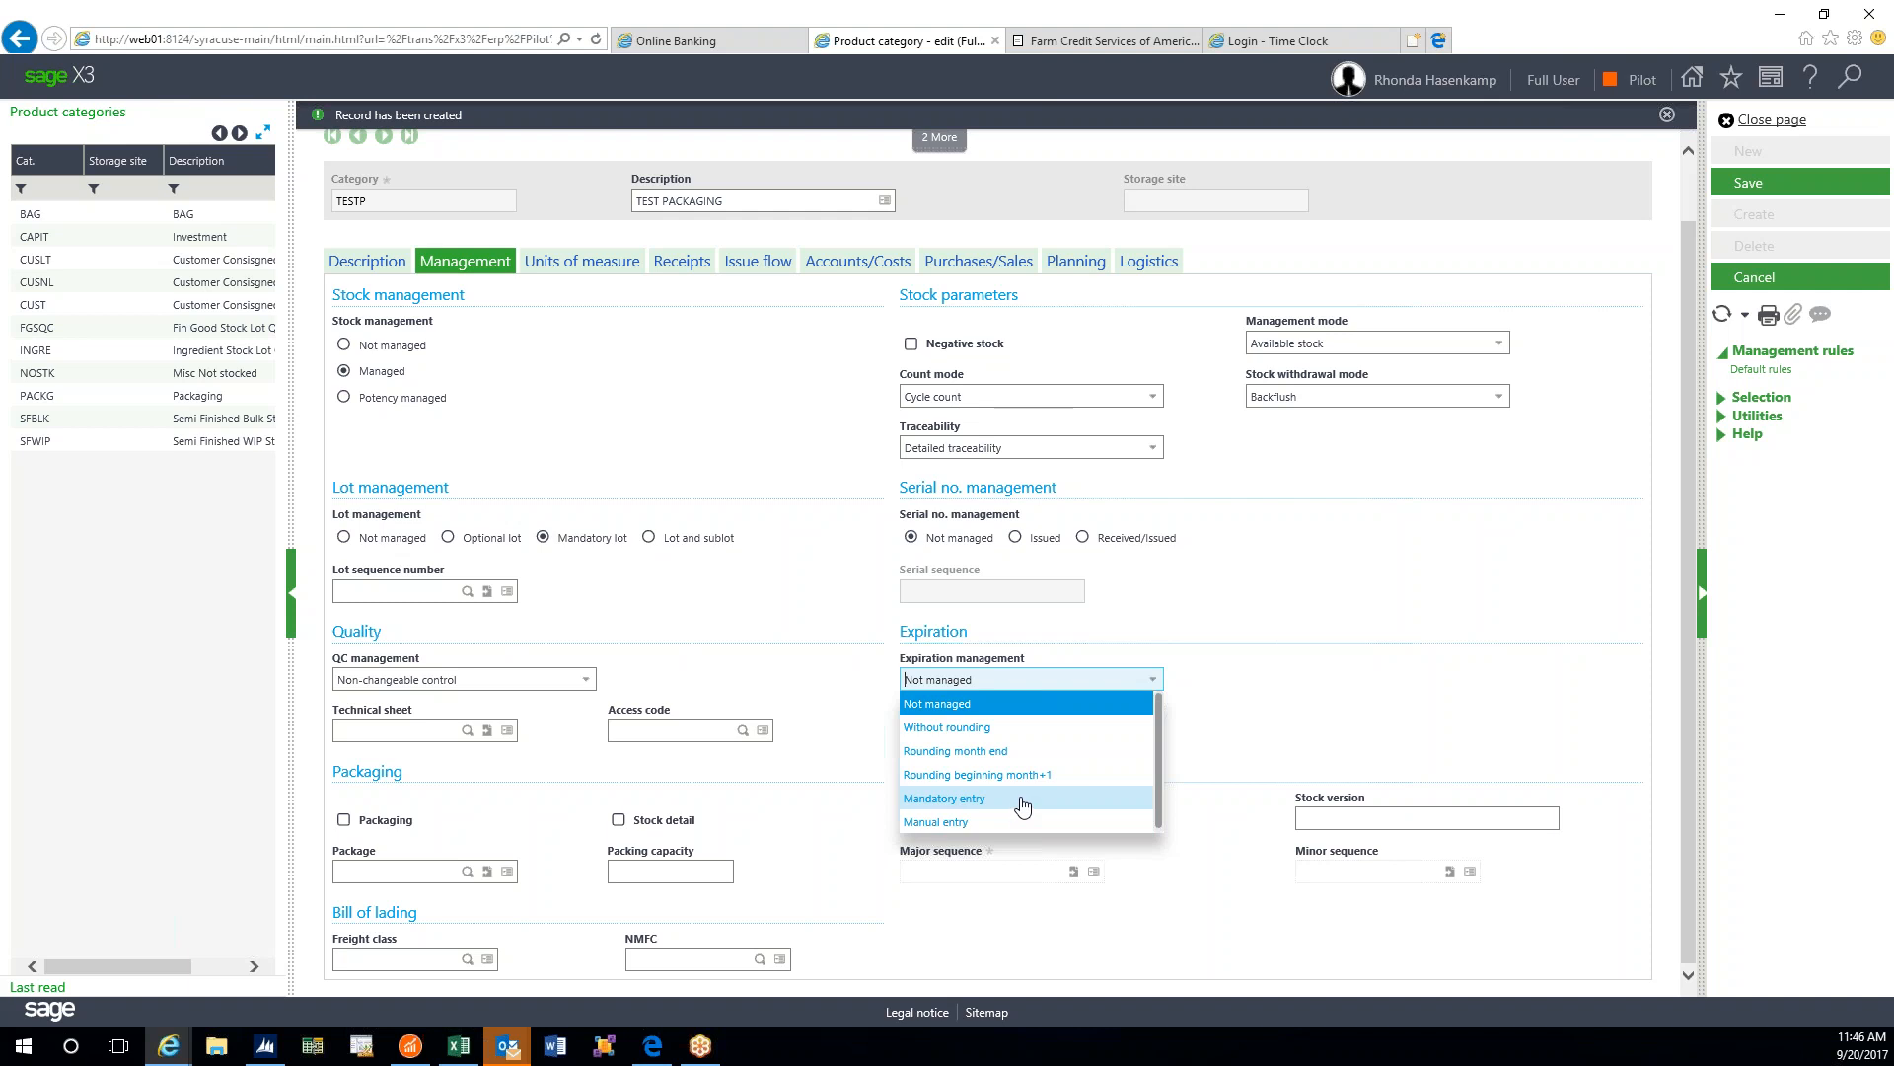
pyautogui.click(1022, 801)
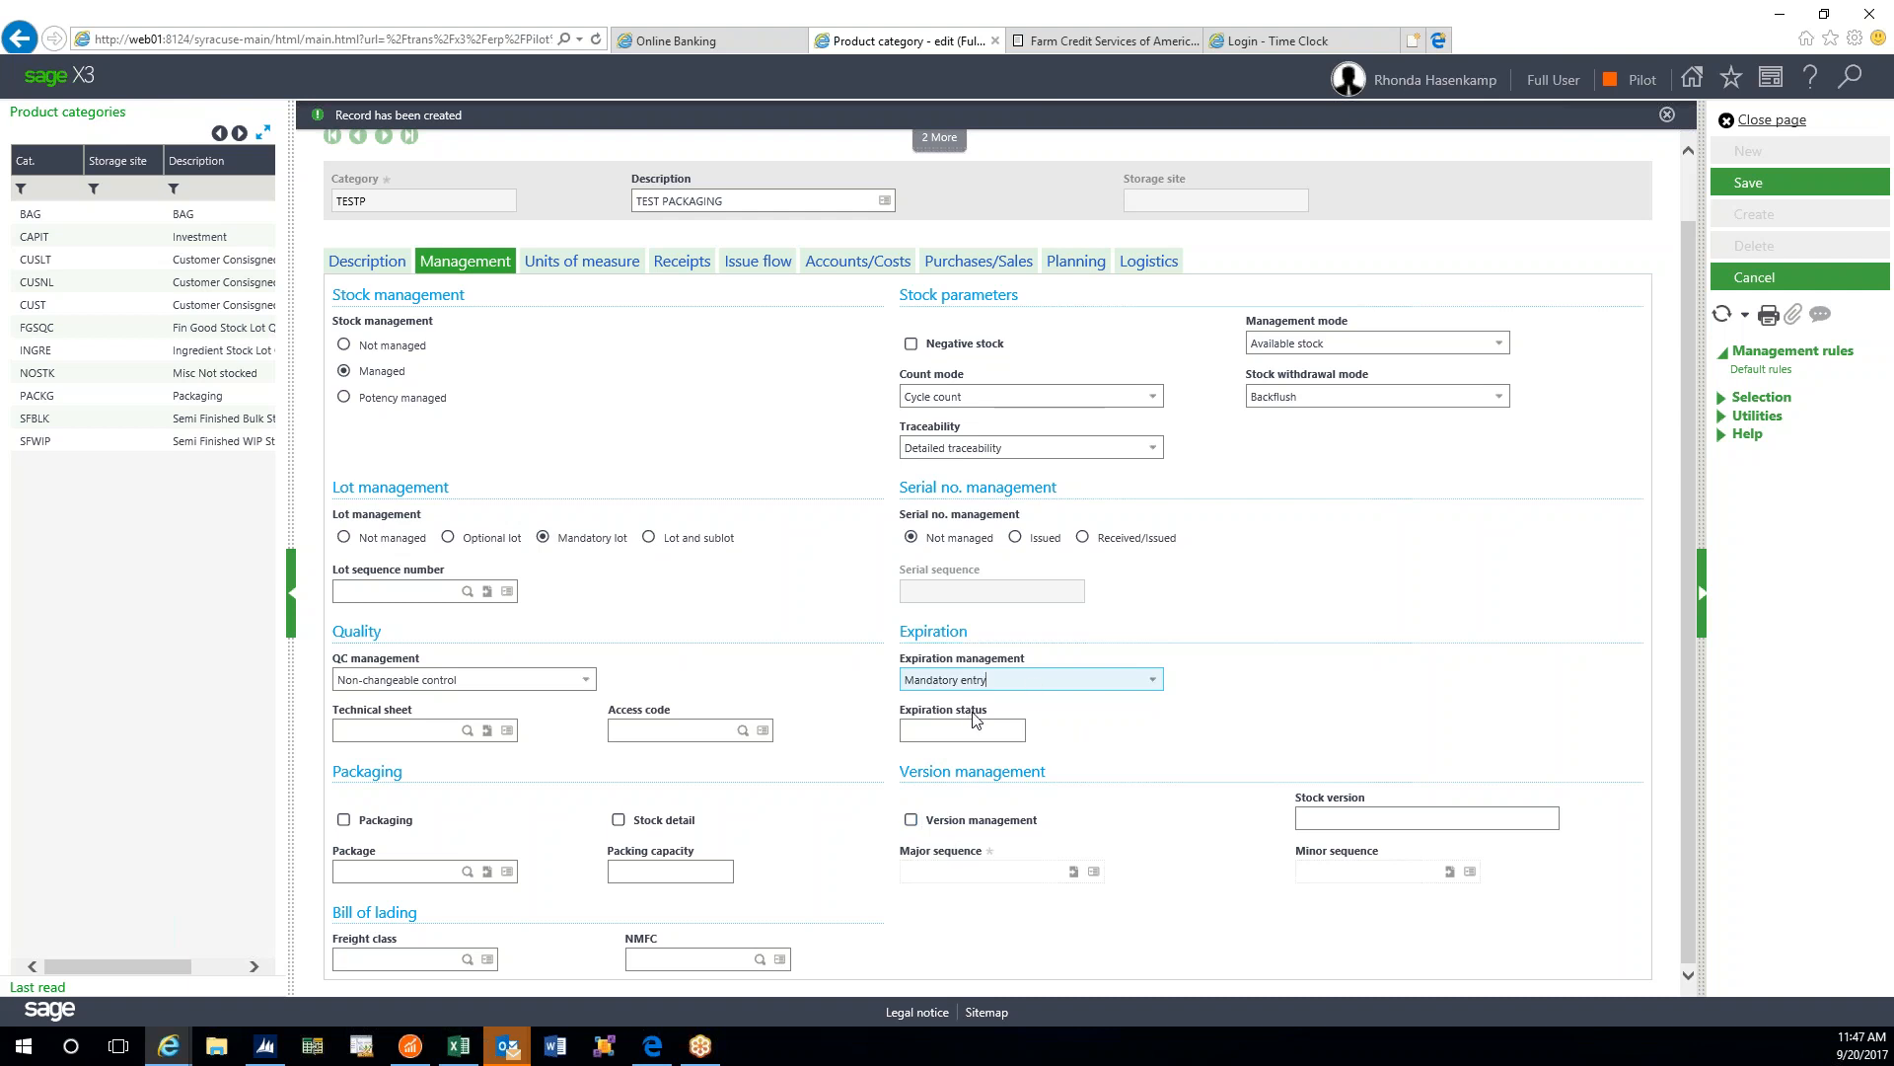
pyautogui.click(1005, 735)
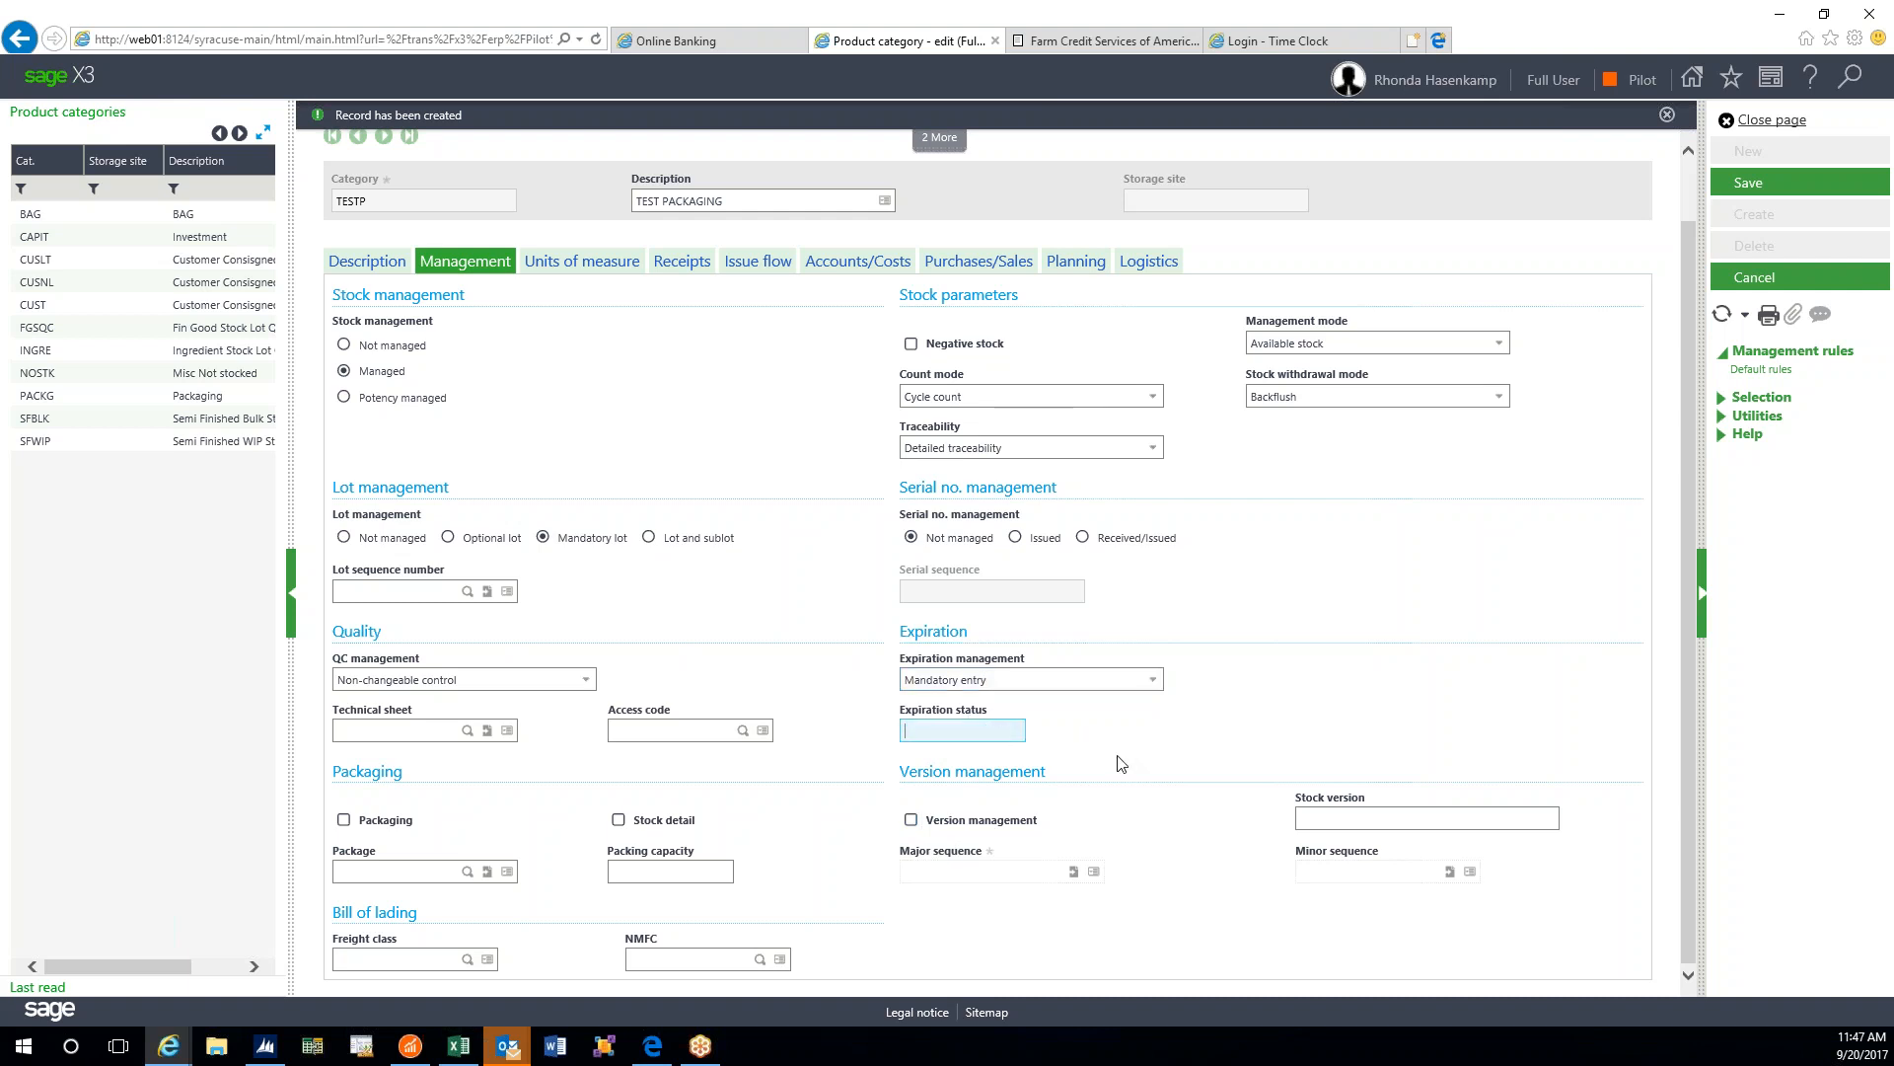
pyautogui.click(1074, 686)
pyautogui.click(1154, 688)
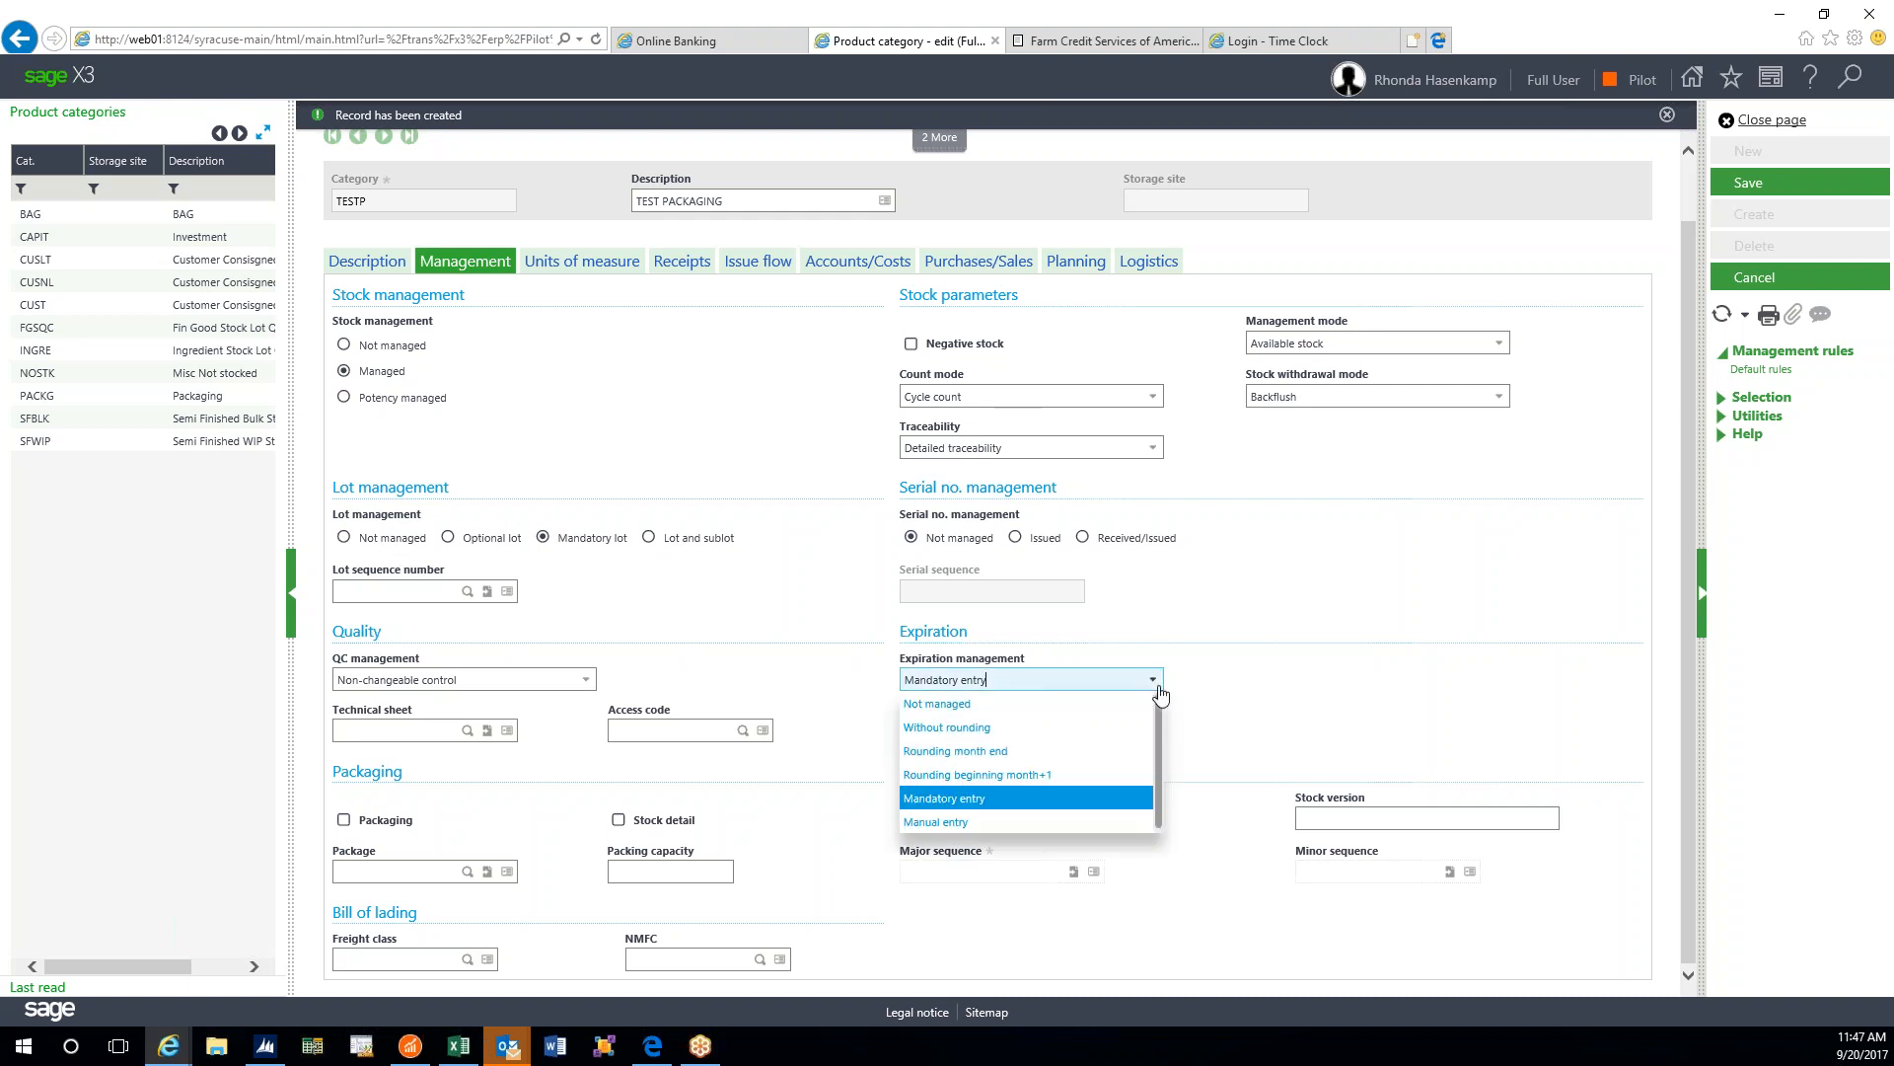
pyautogui.click(1159, 693)
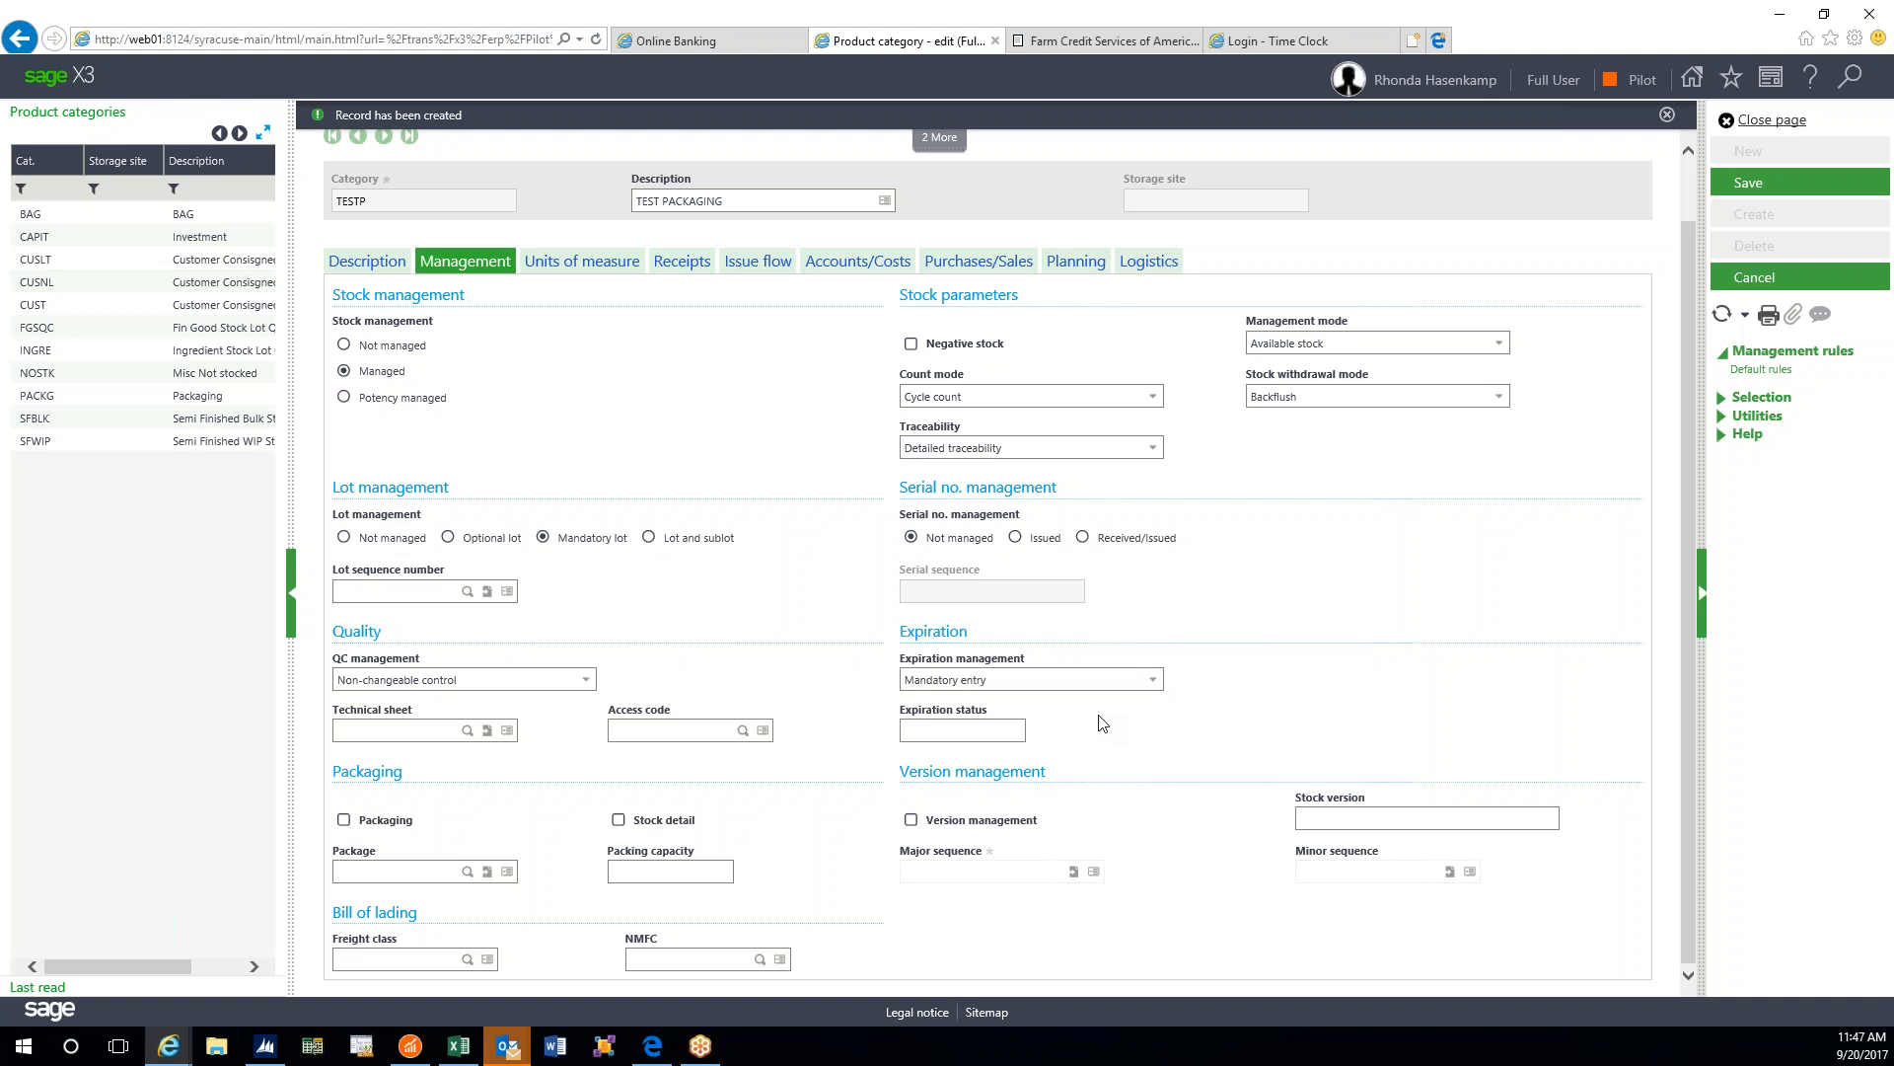
pyautogui.scroll(2, 1080, 771)
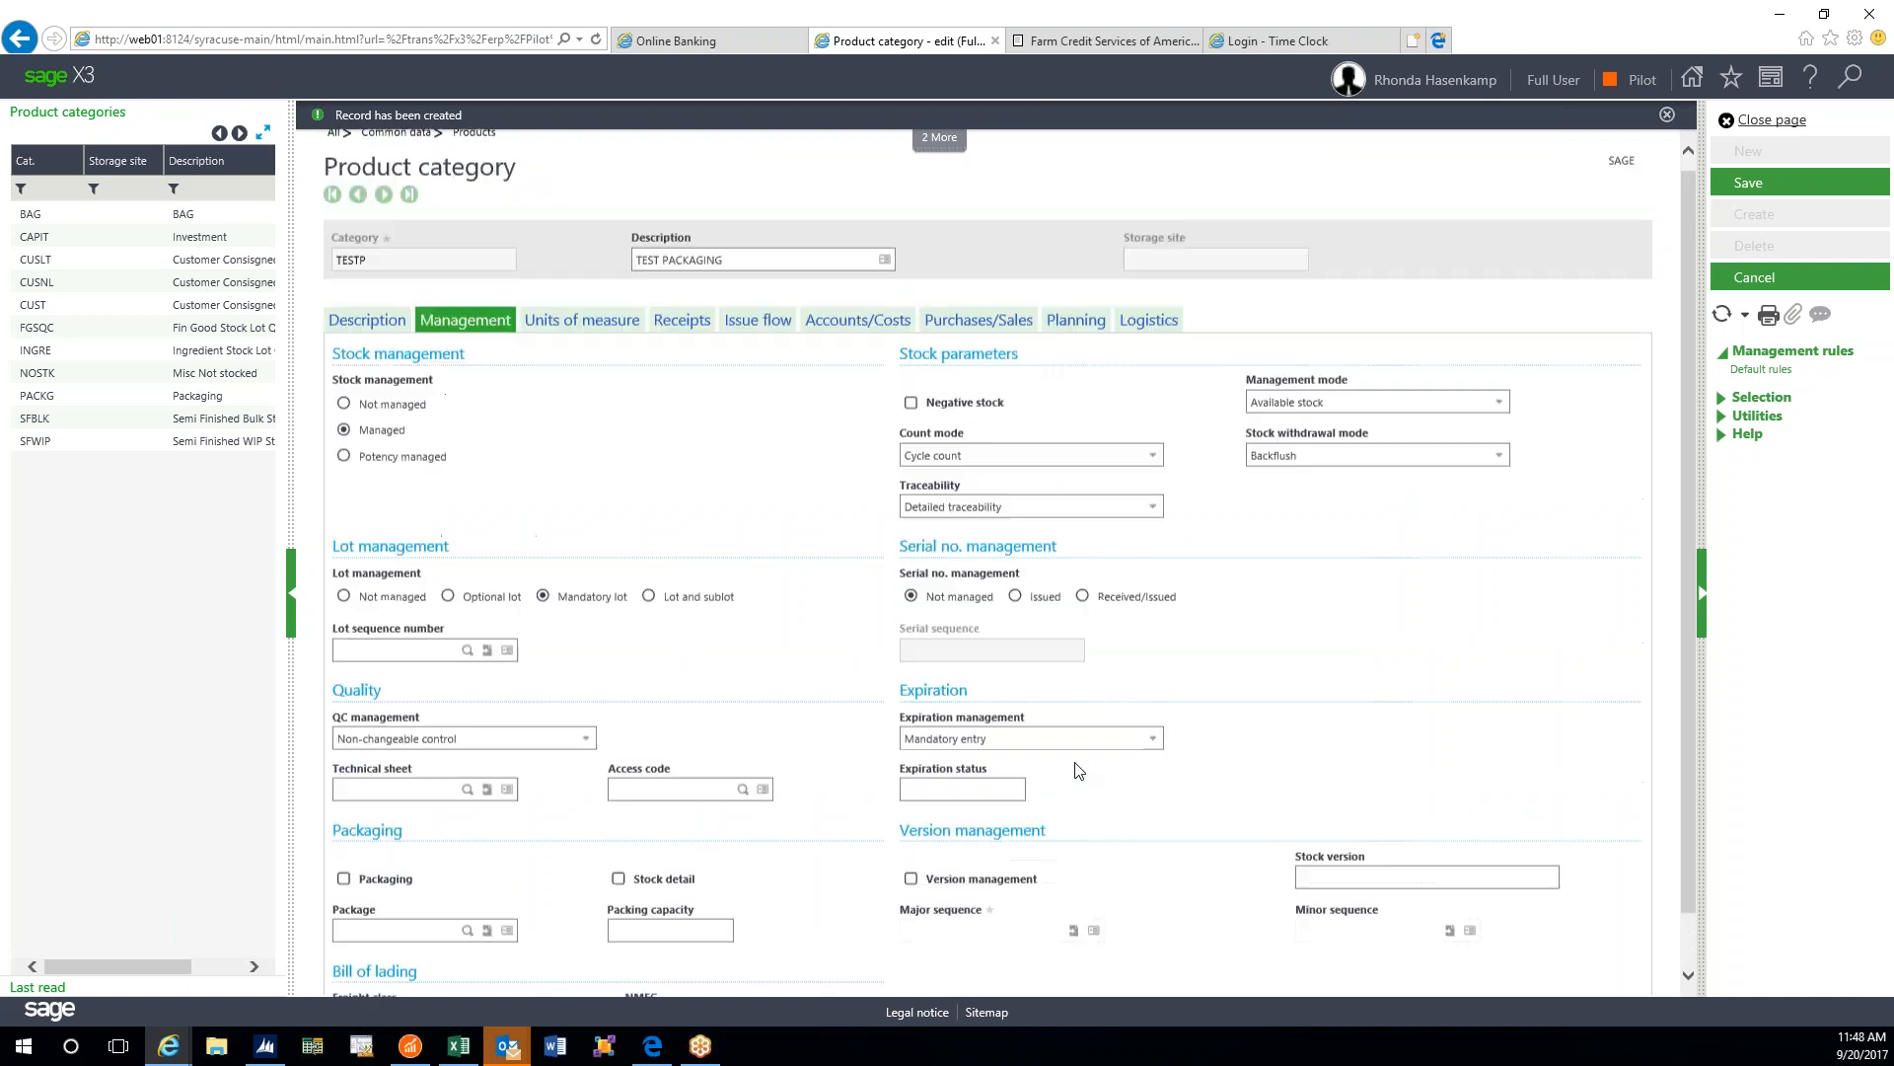
pyautogui.scroll(-2, 1079, 770)
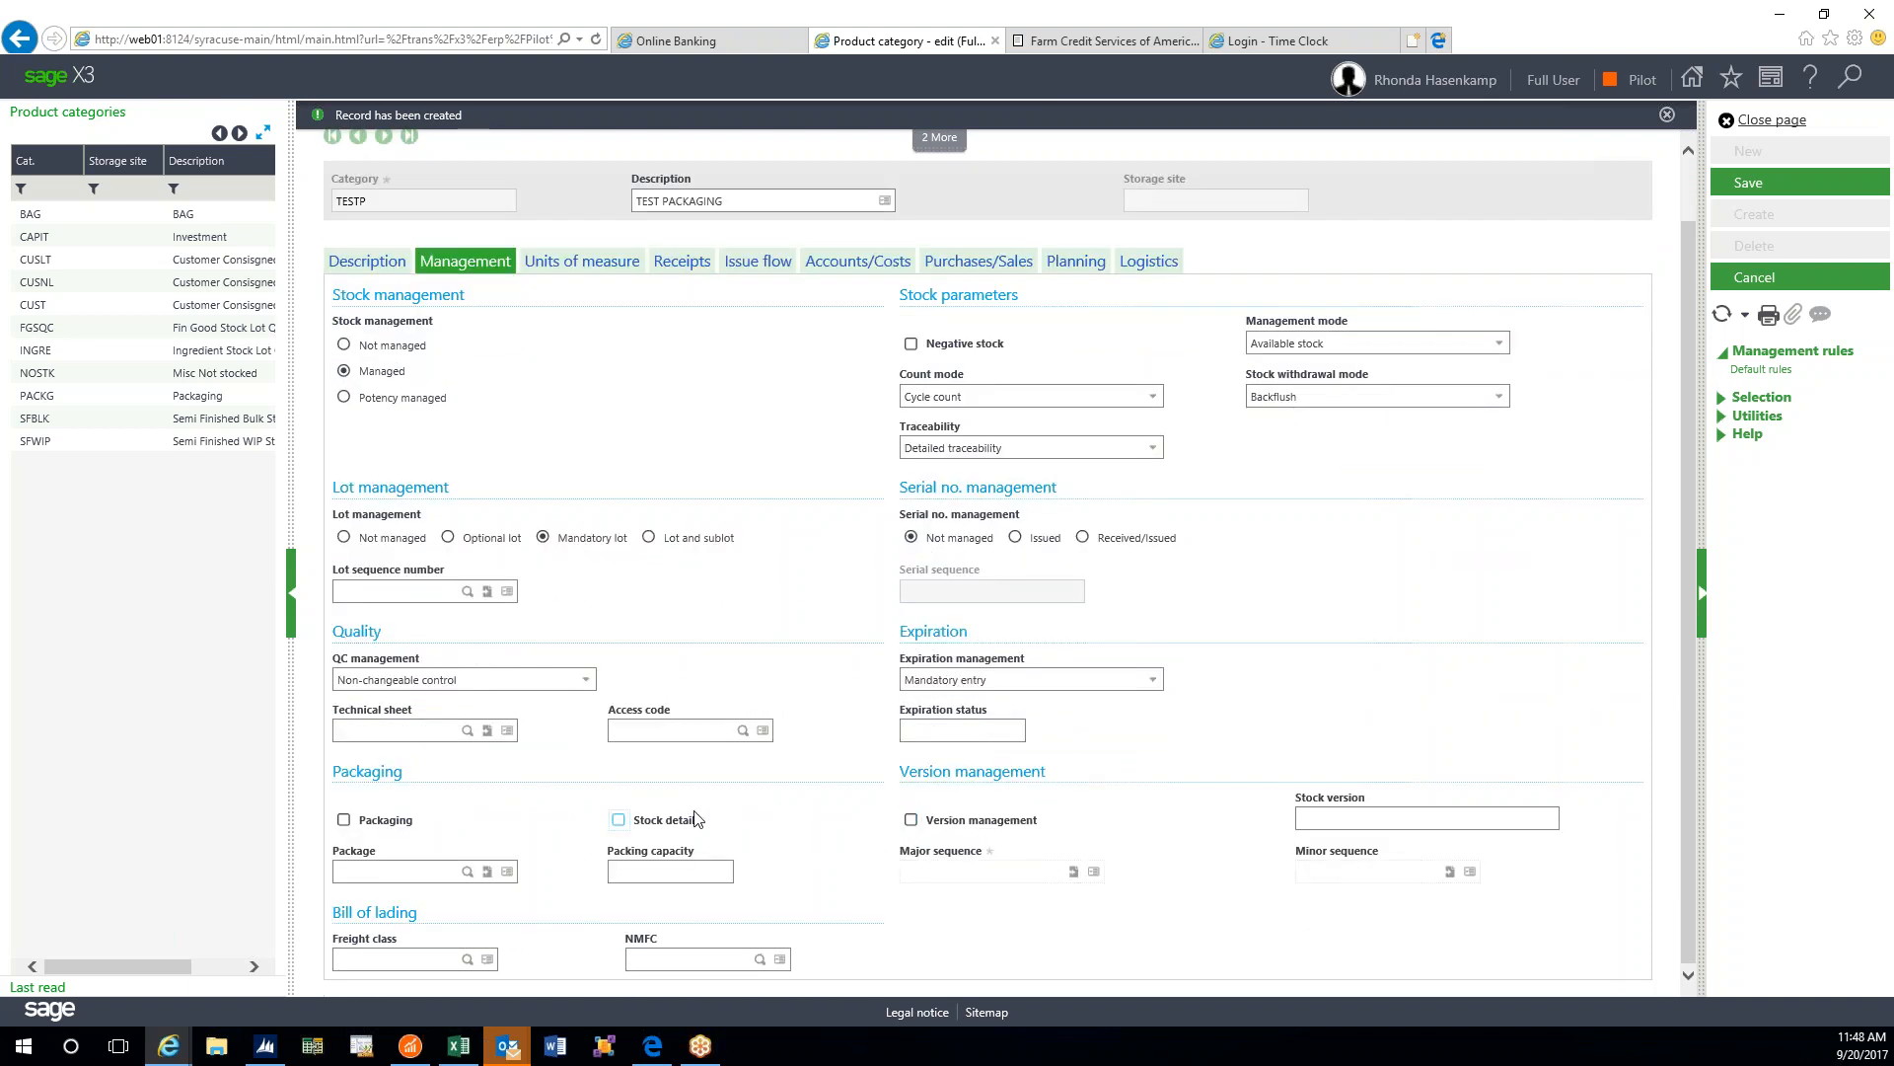
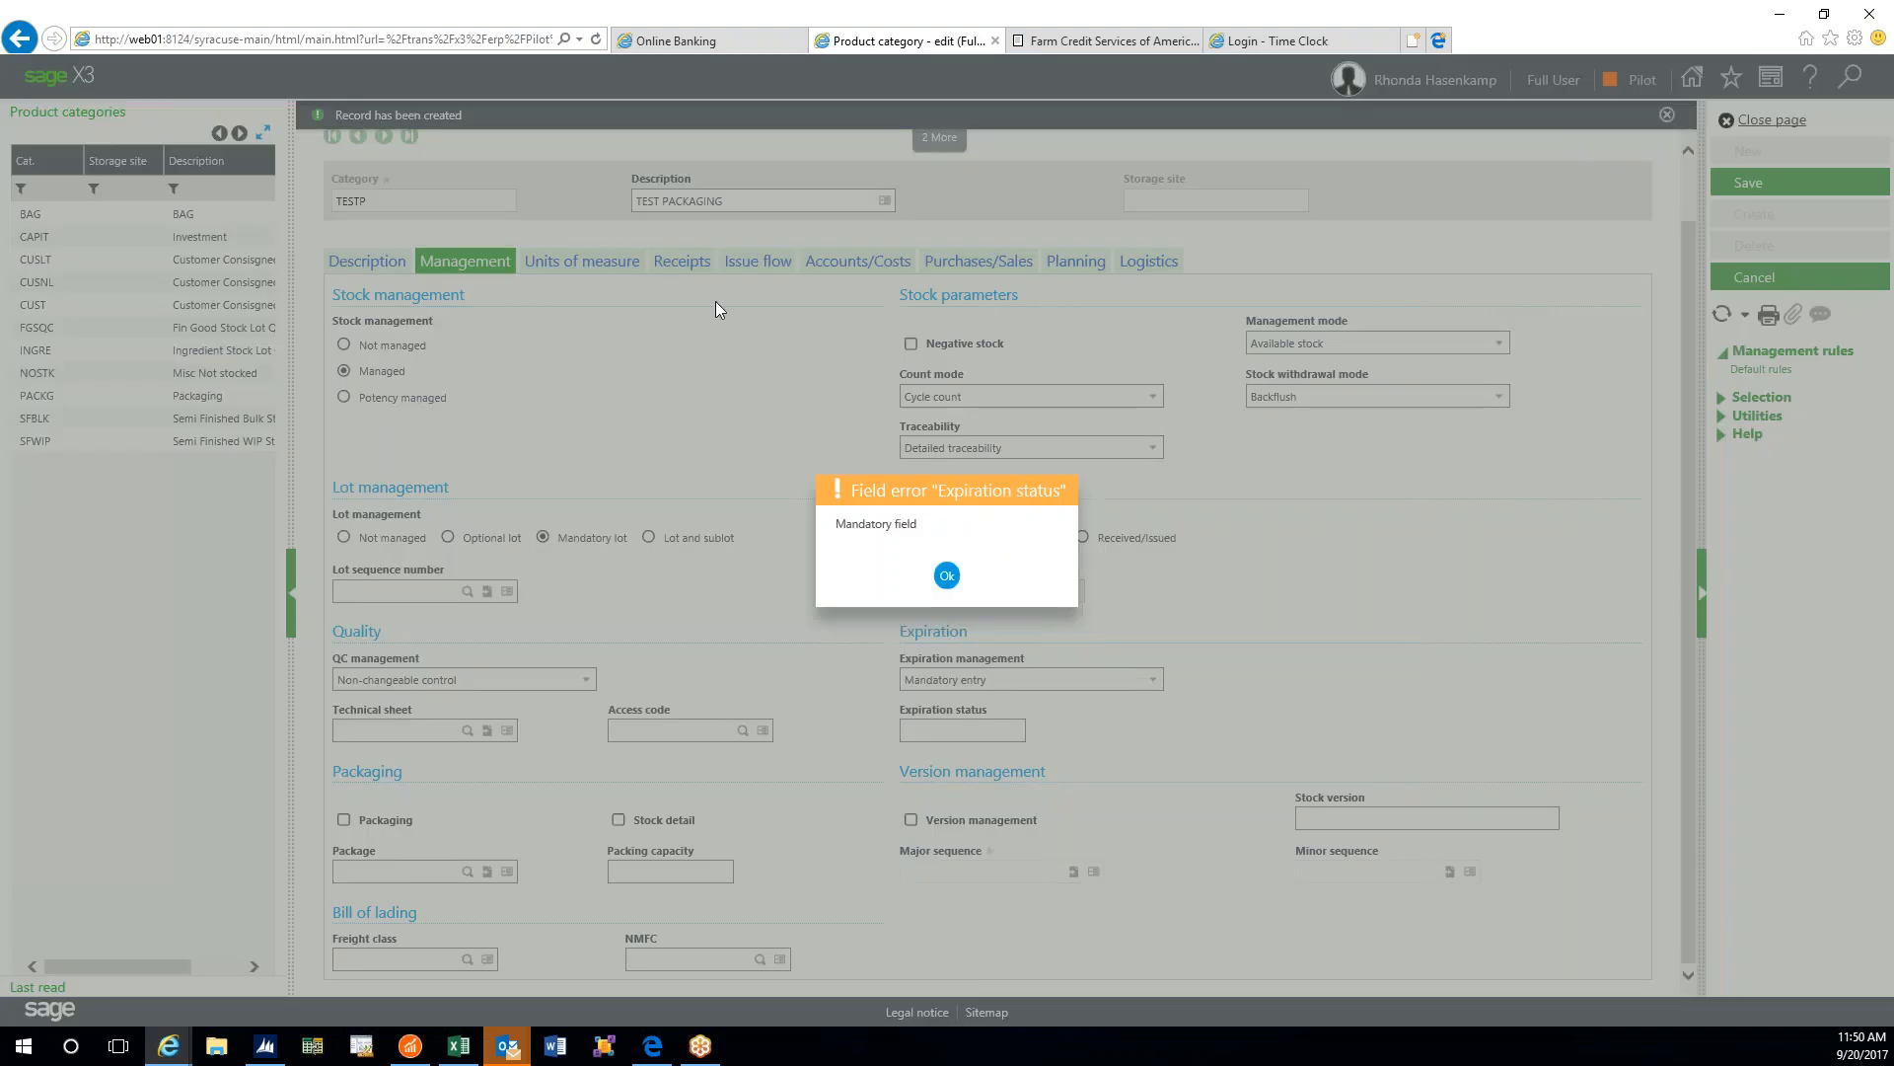
# - Dismiss the mandatory Expiration status error and switch to TESTP's Units of measure settings
pyautogui.click(947, 575)
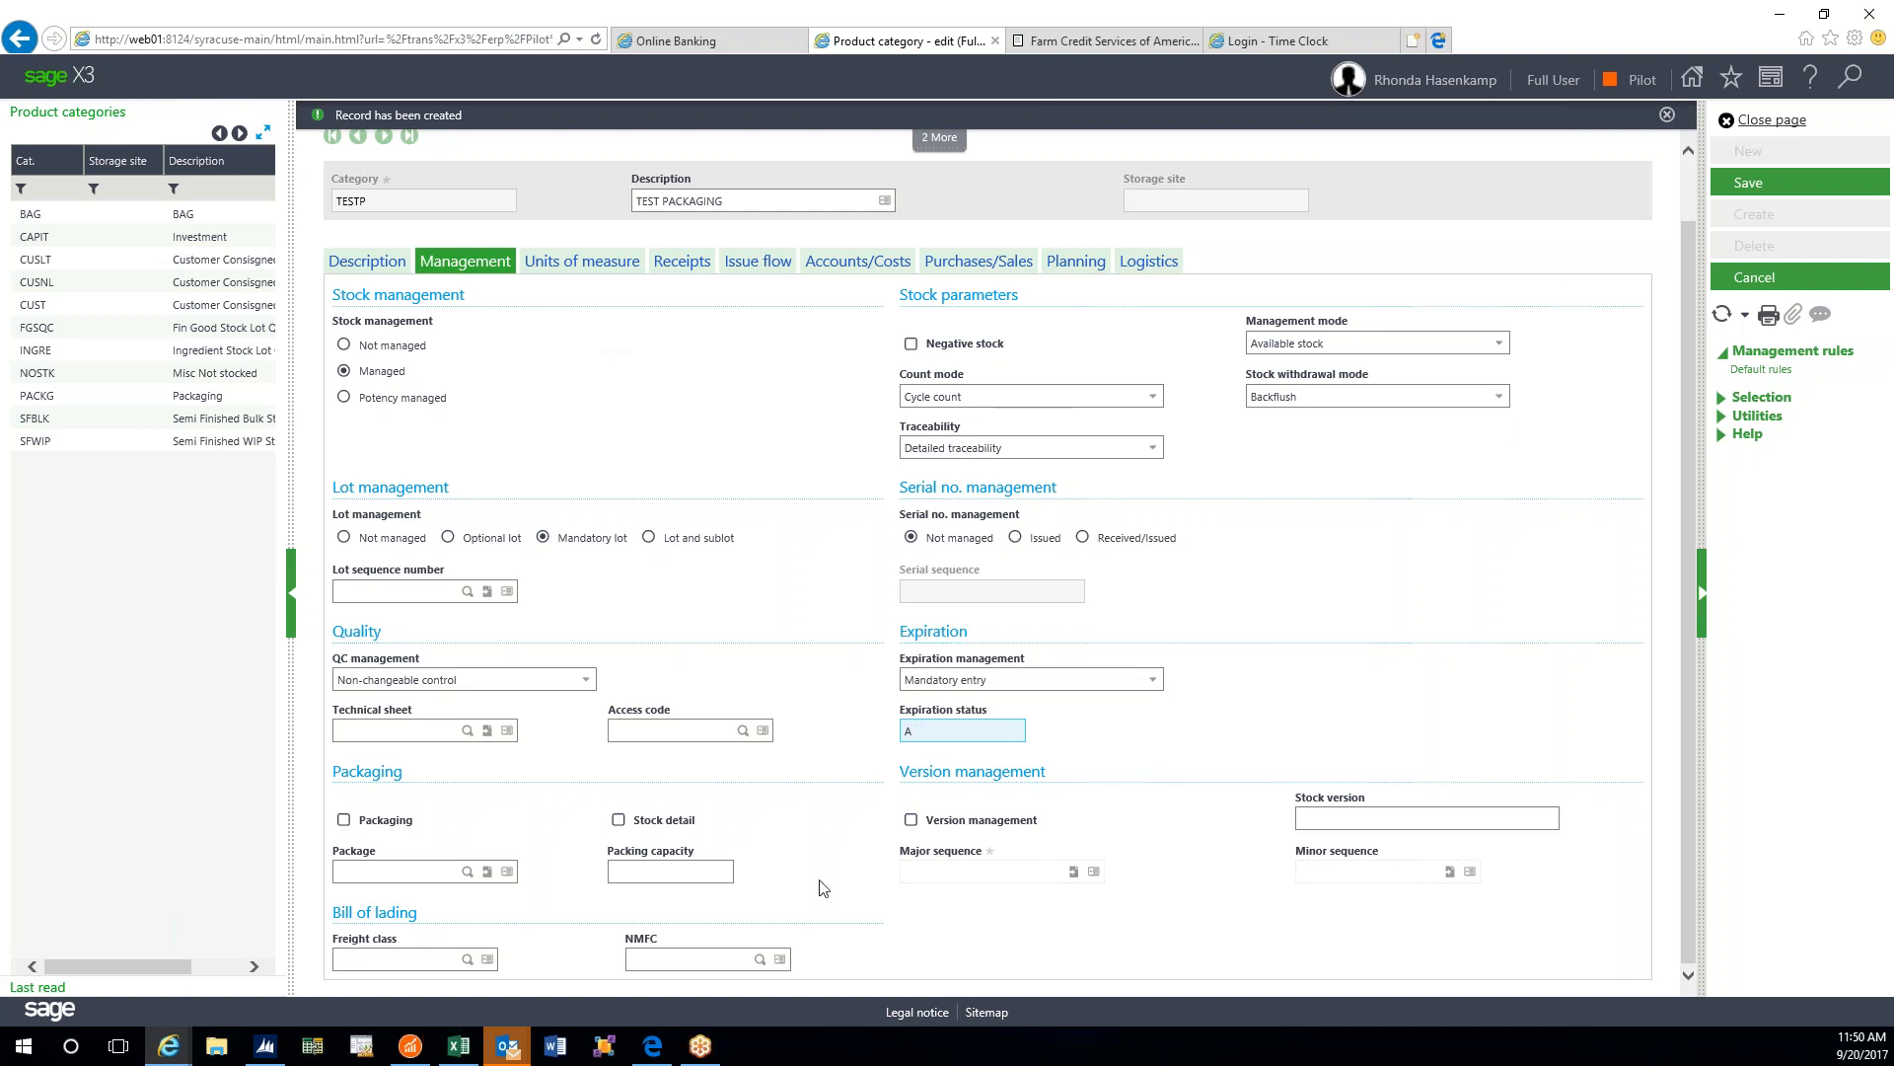
pyautogui.click(582, 262)
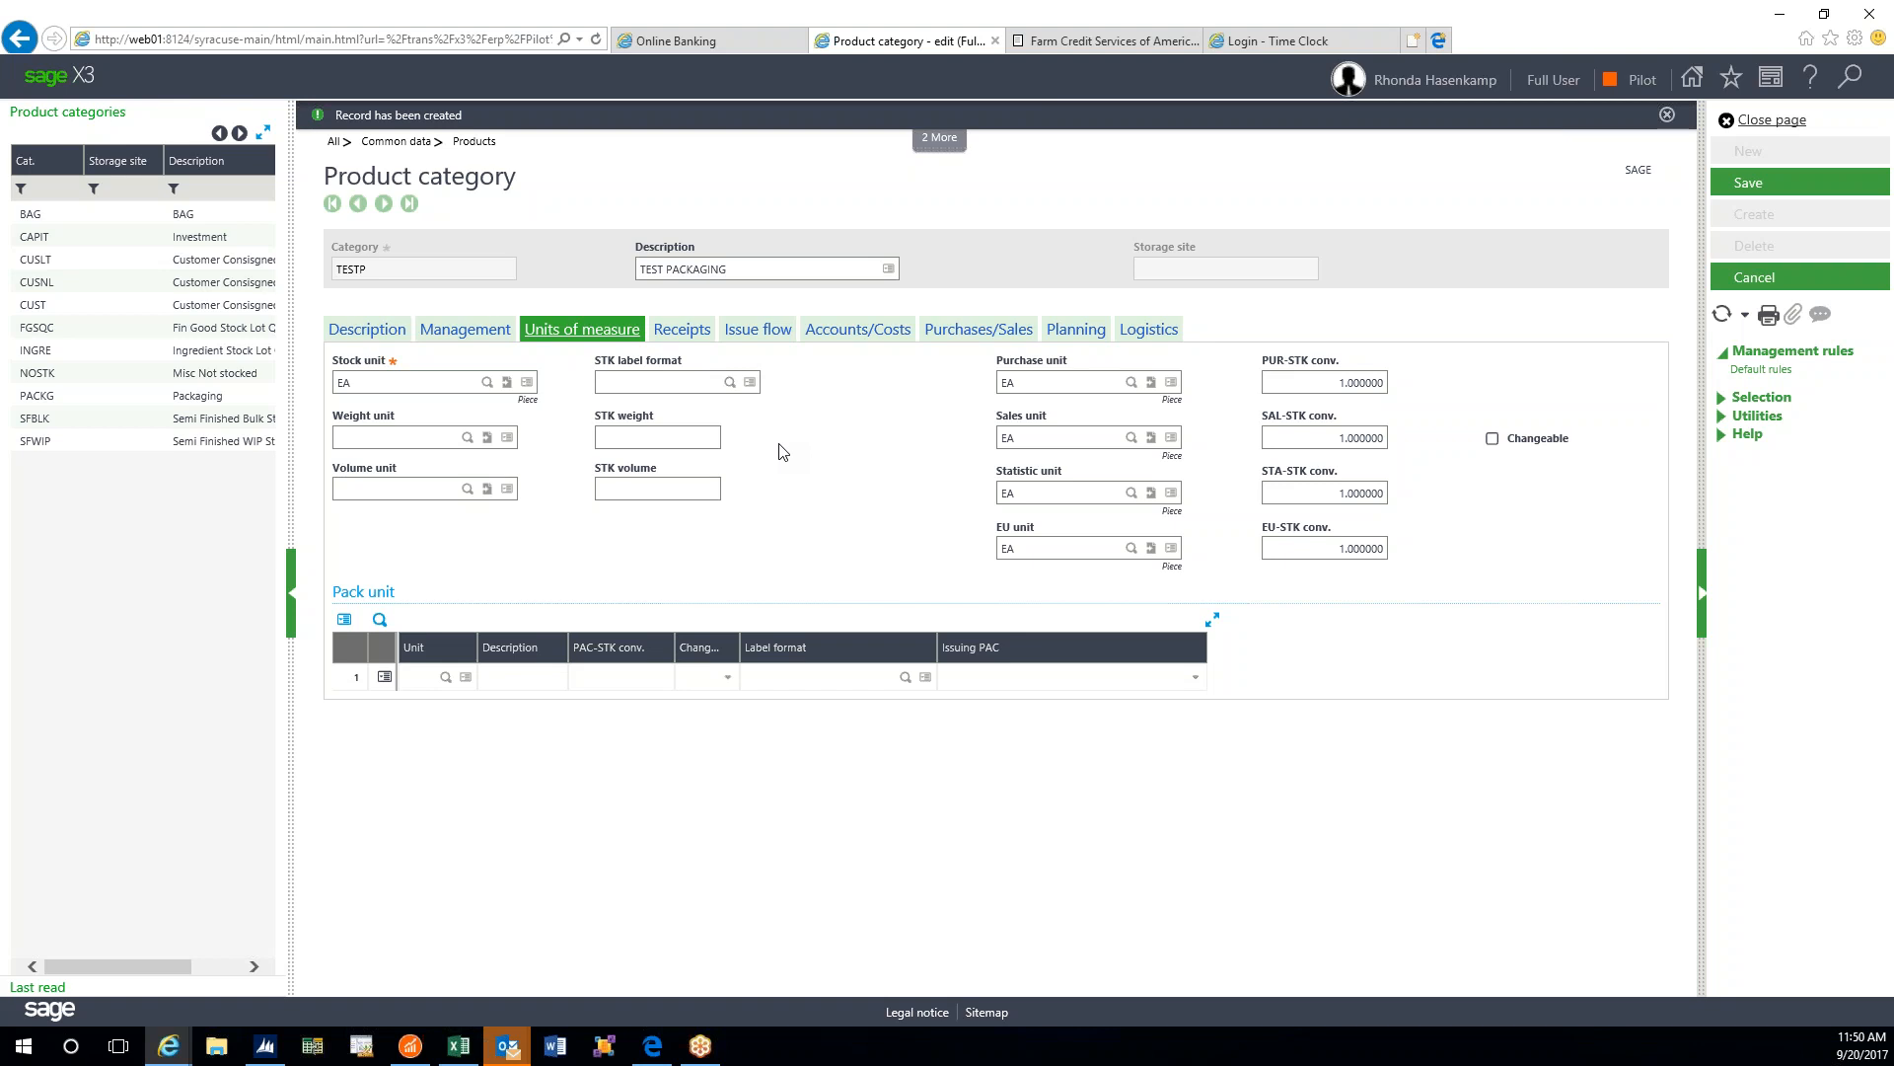
pyautogui.click(417, 384)
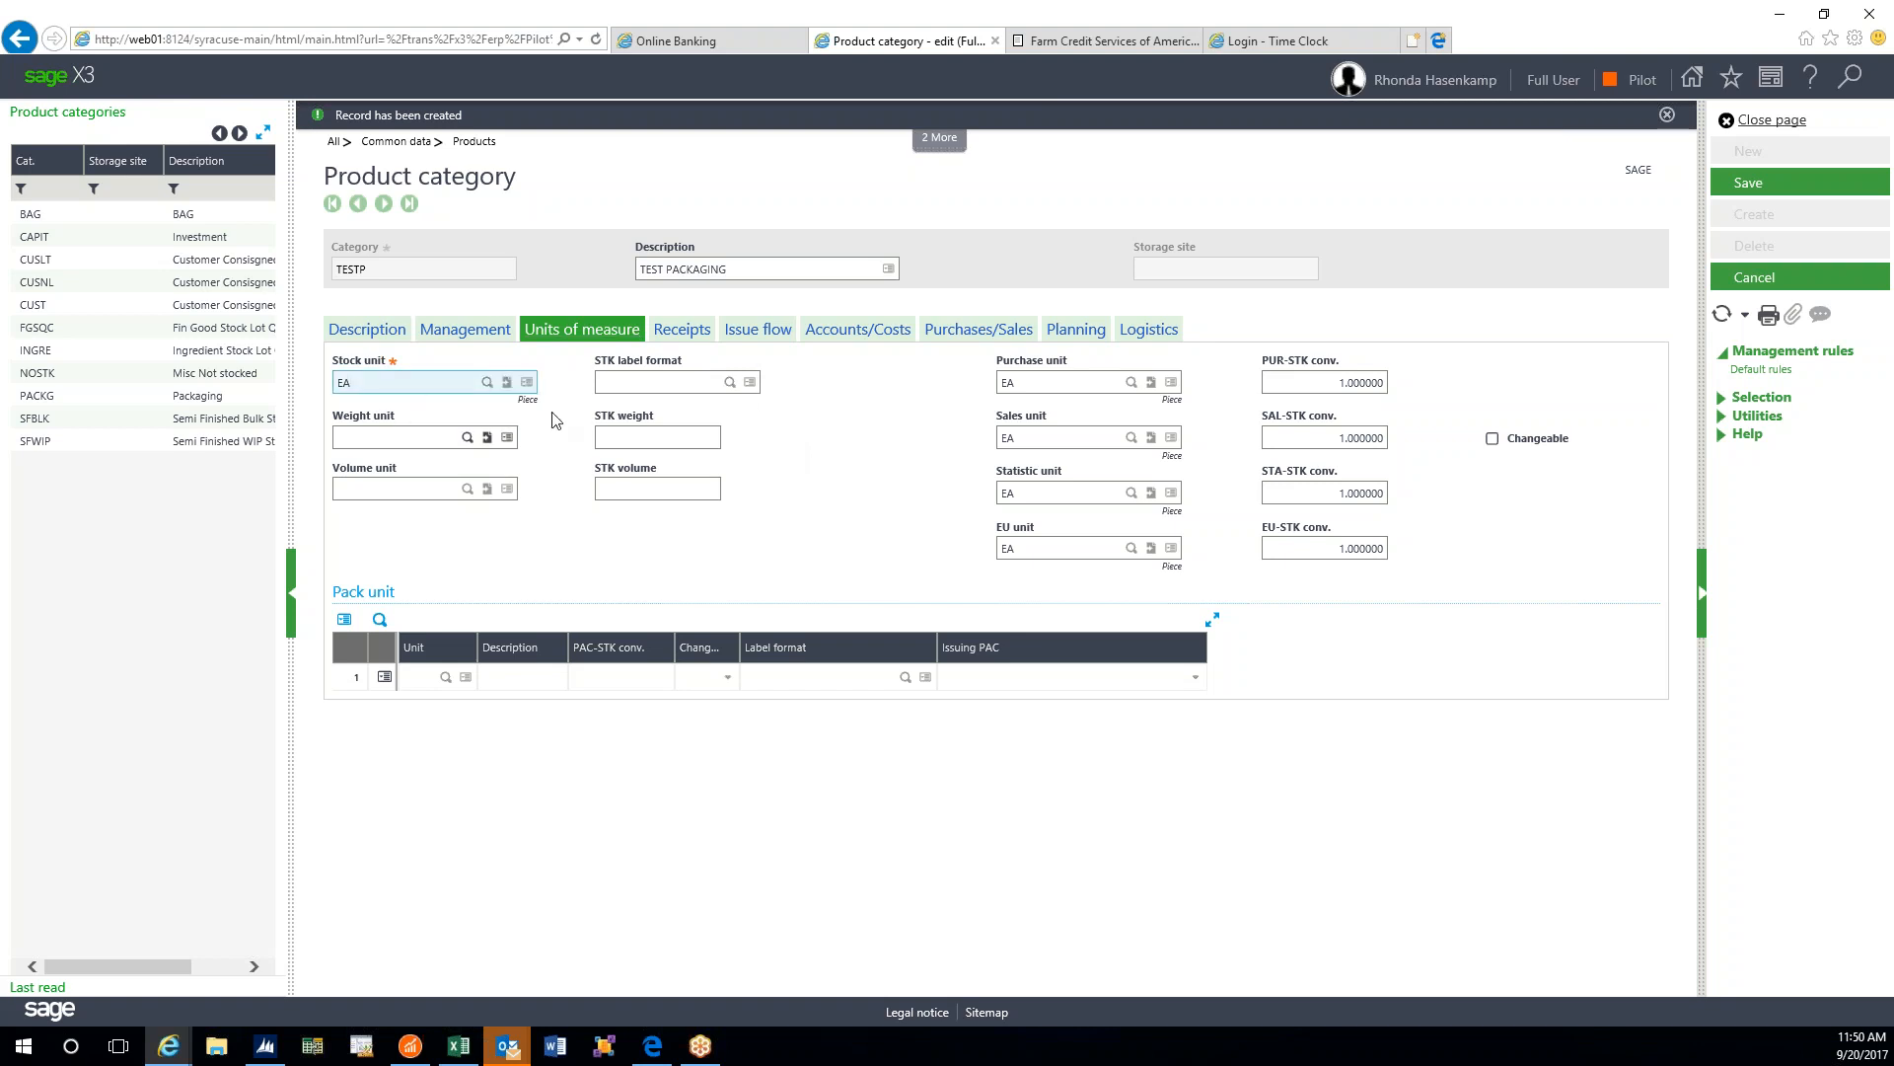
pyautogui.press('Tab')
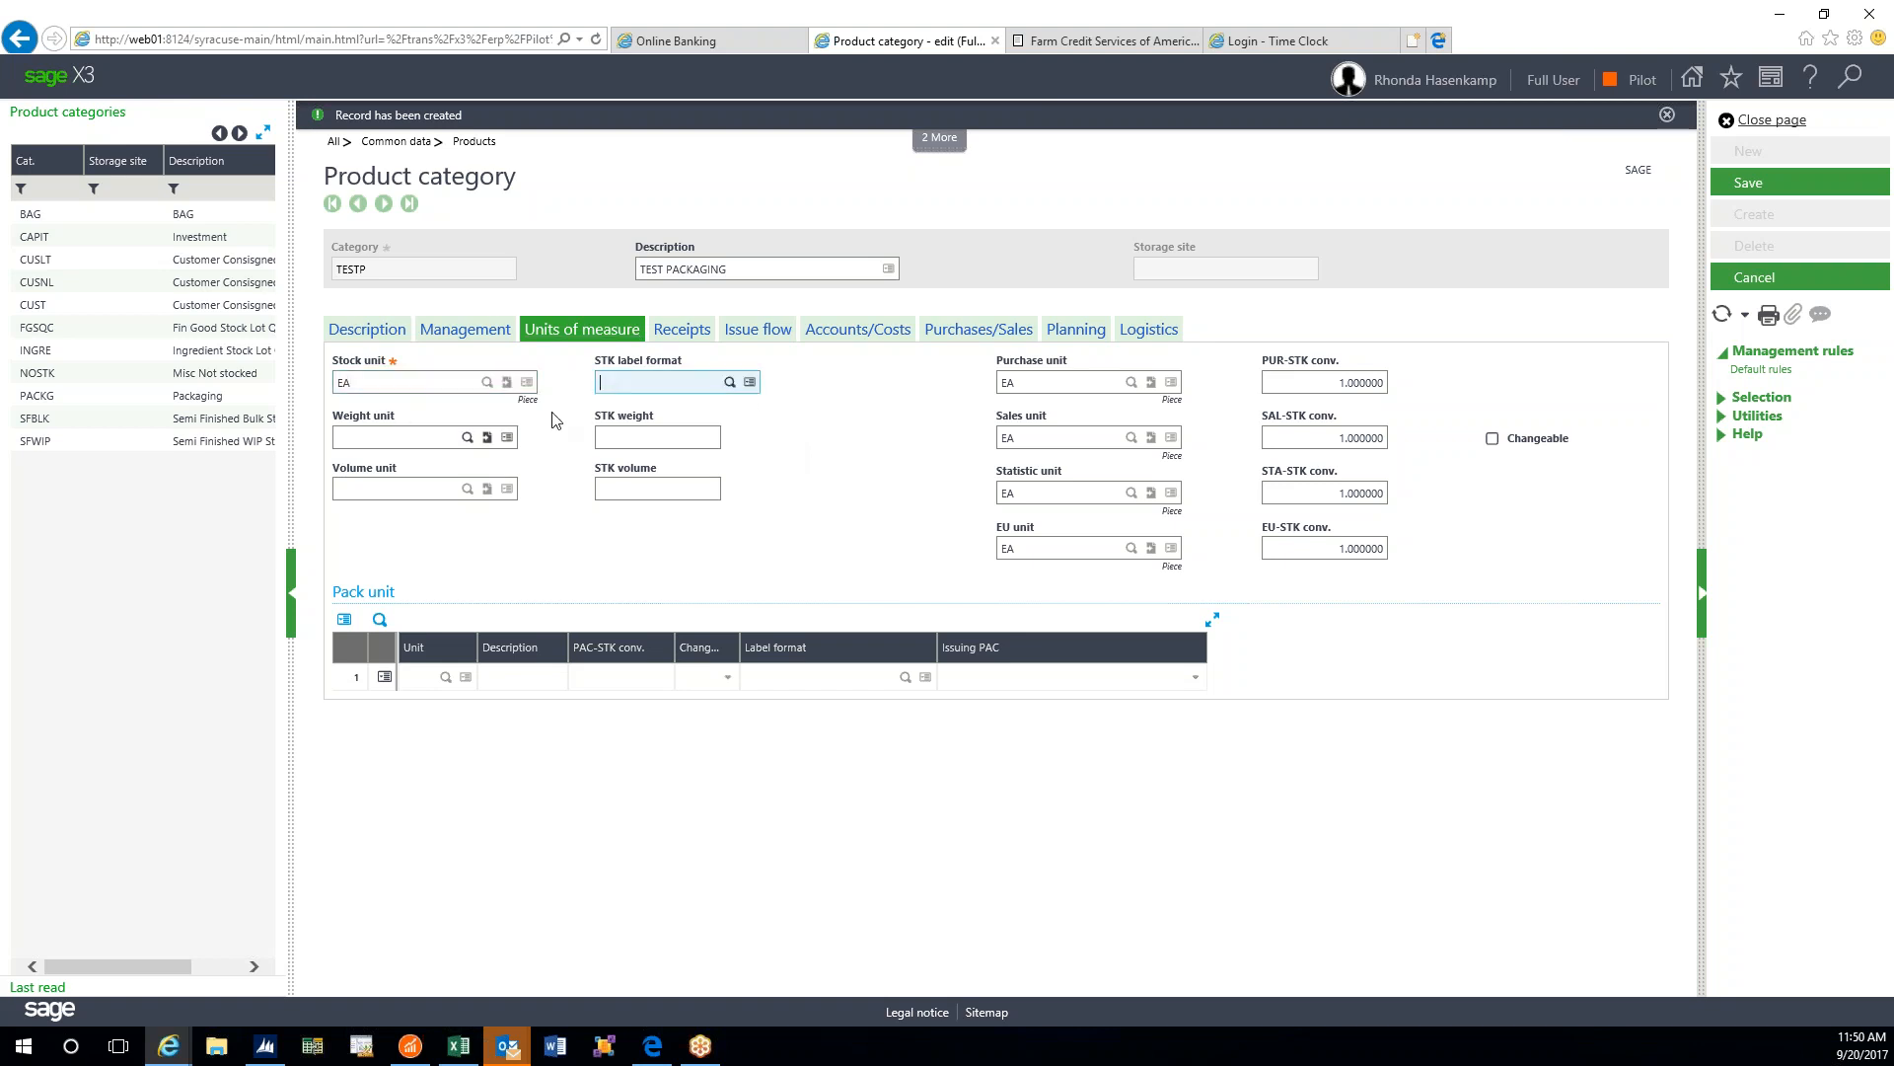
pyautogui.click(732, 382)
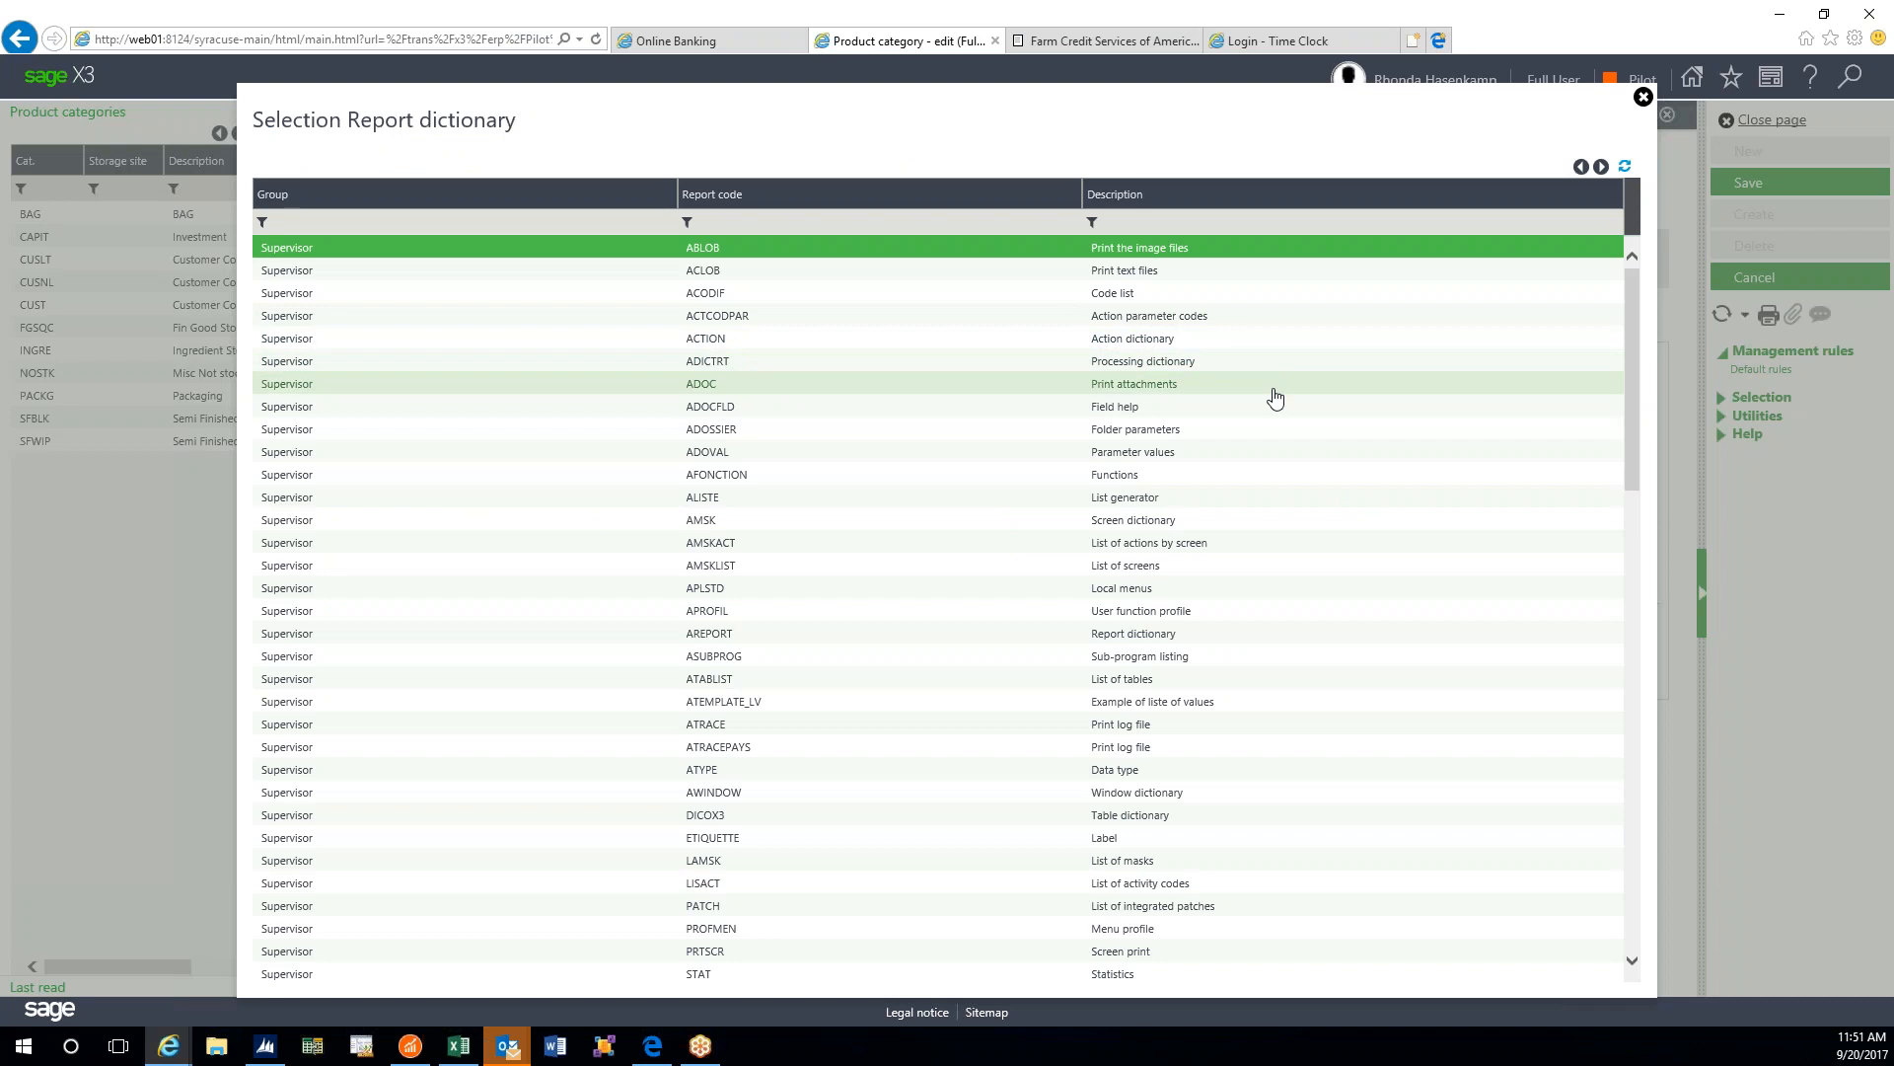
pyautogui.scroll(-5, 1274, 397)
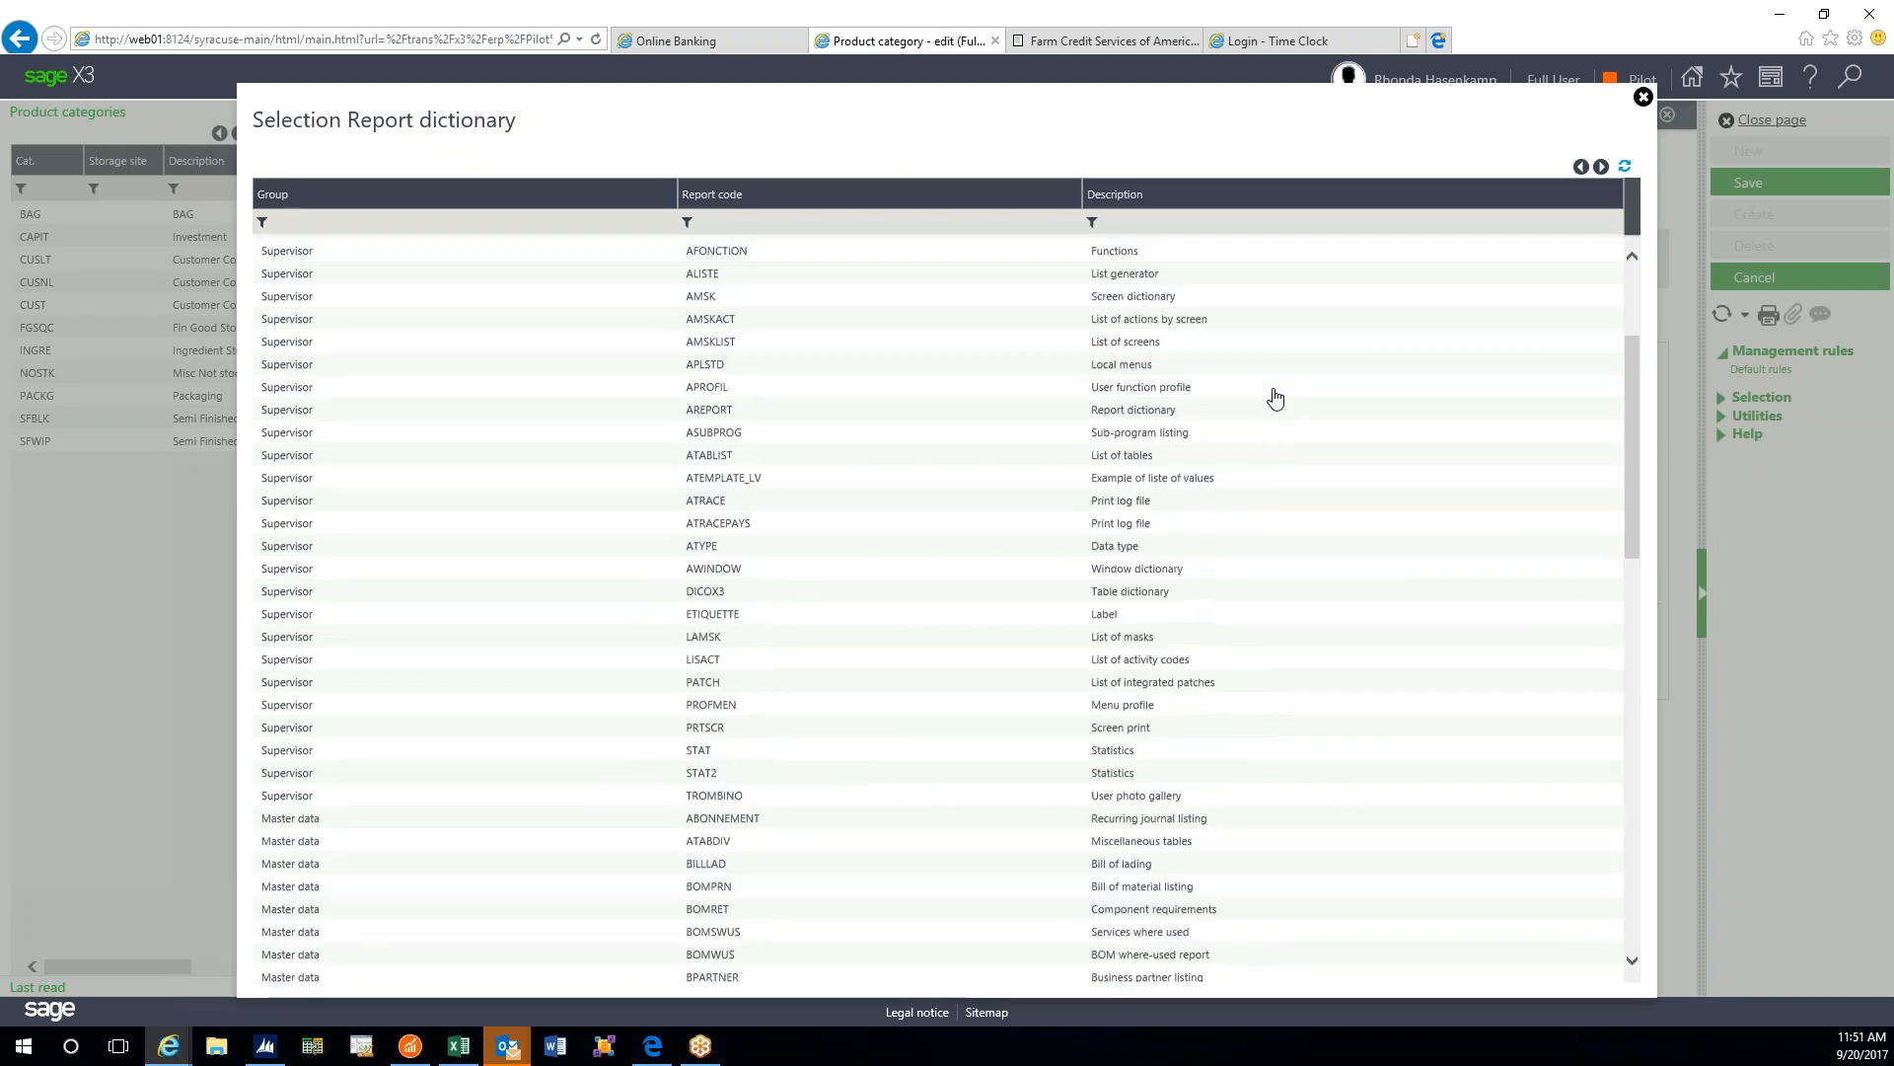
pyautogui.scroll(-15, 1275, 398)
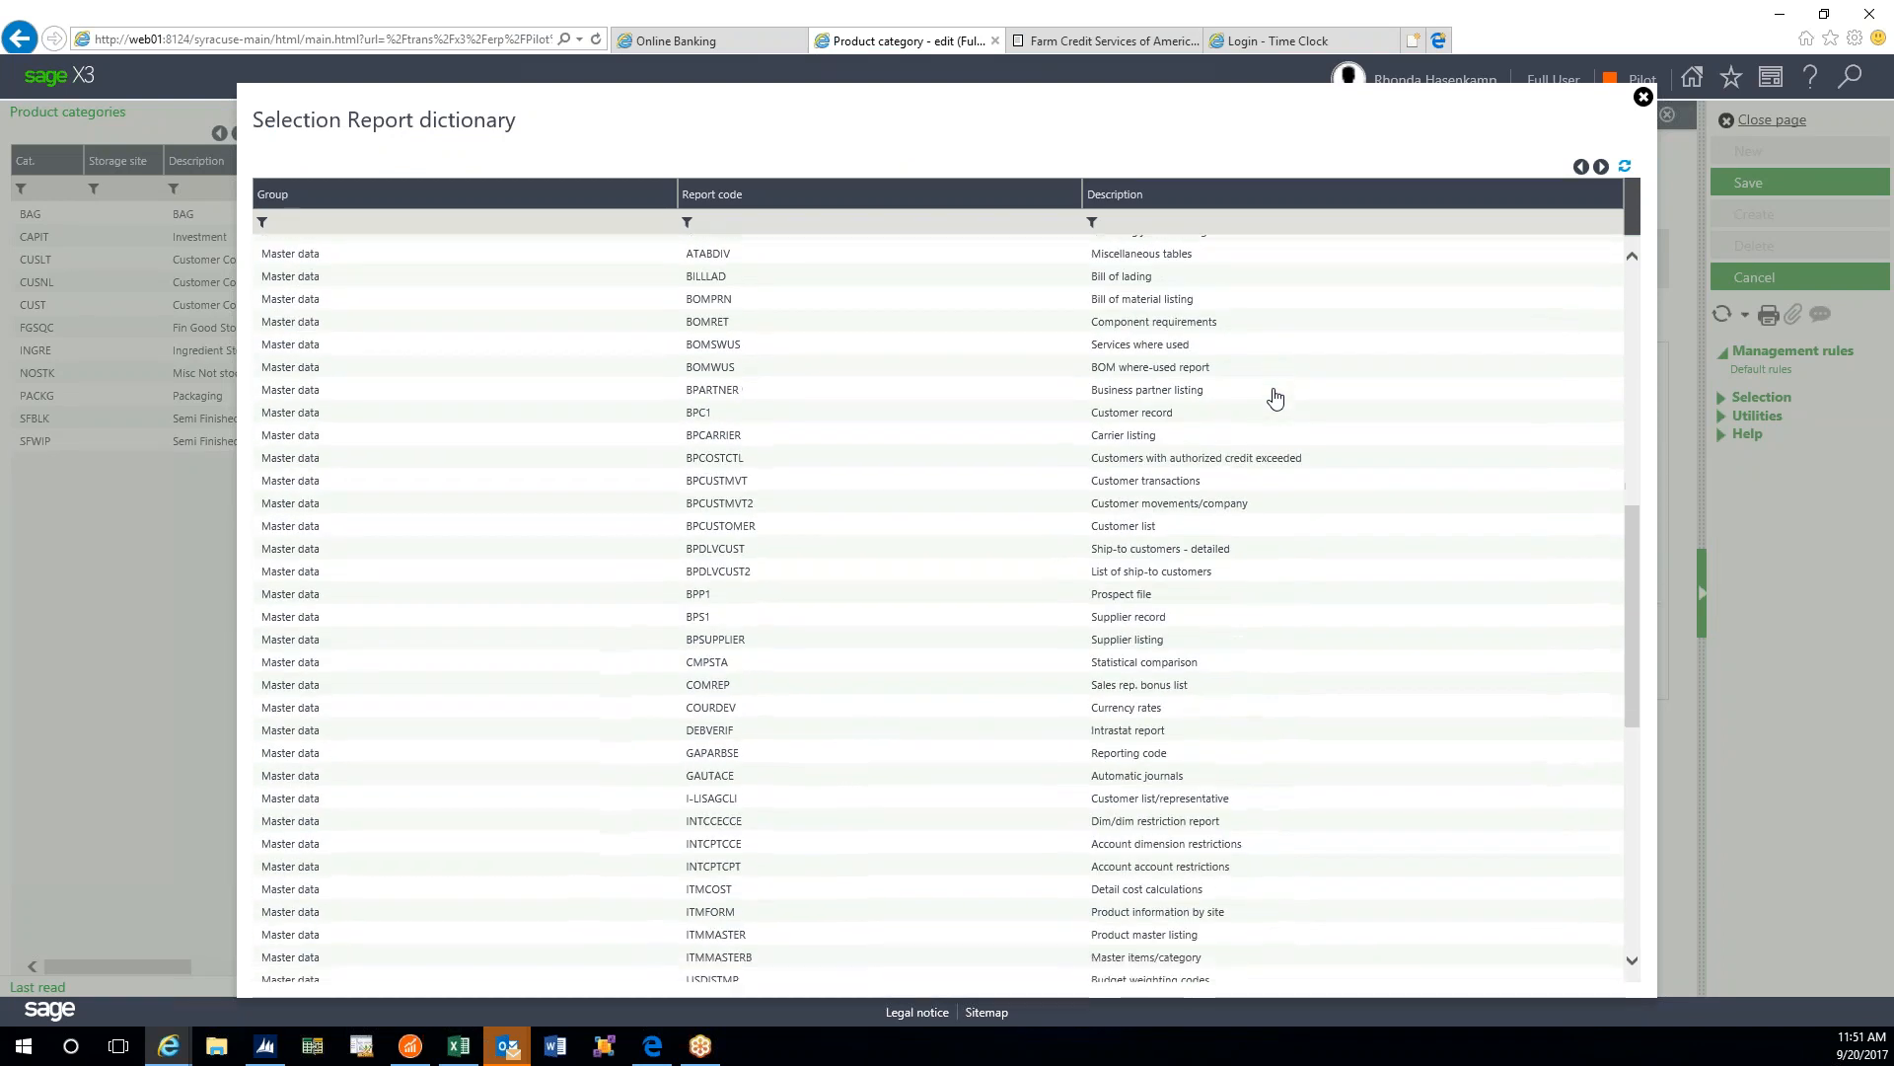
pyautogui.scroll(-1, 1274, 397)
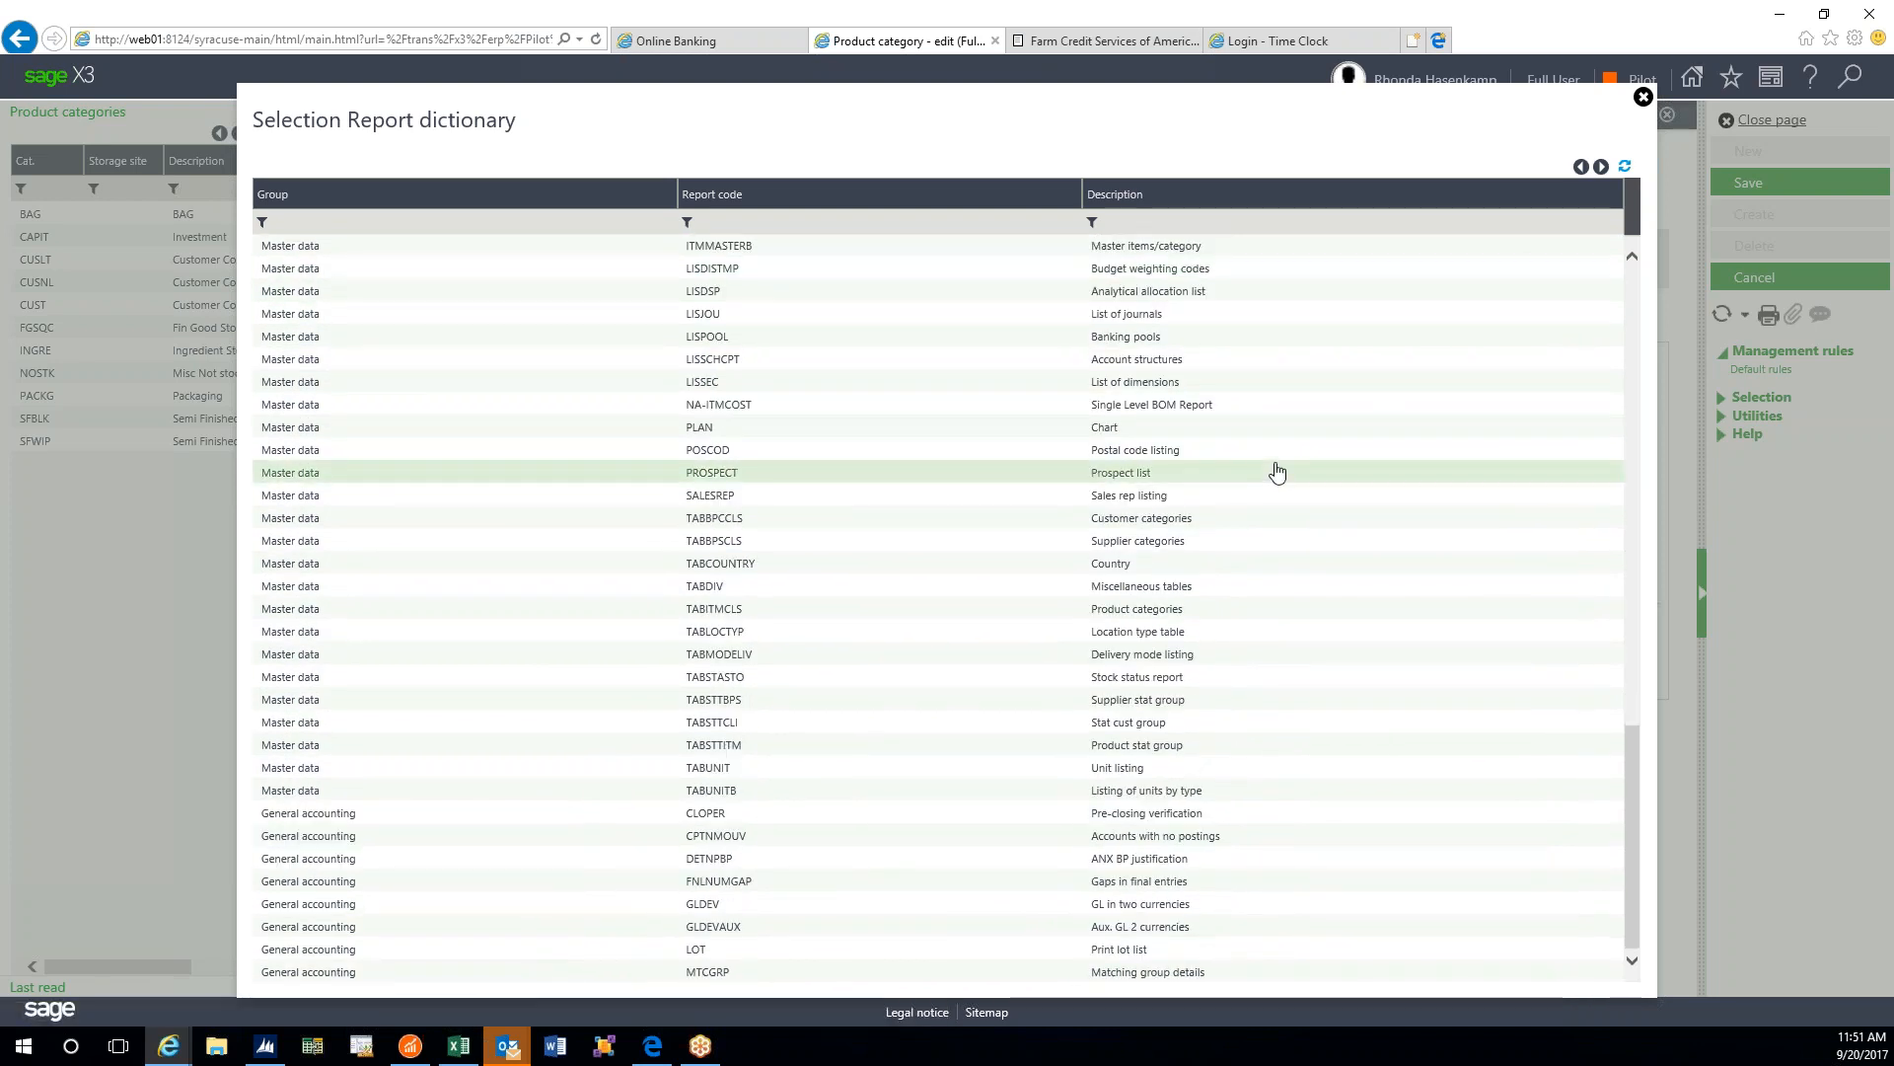
pyautogui.scroll(15, 1276, 471)
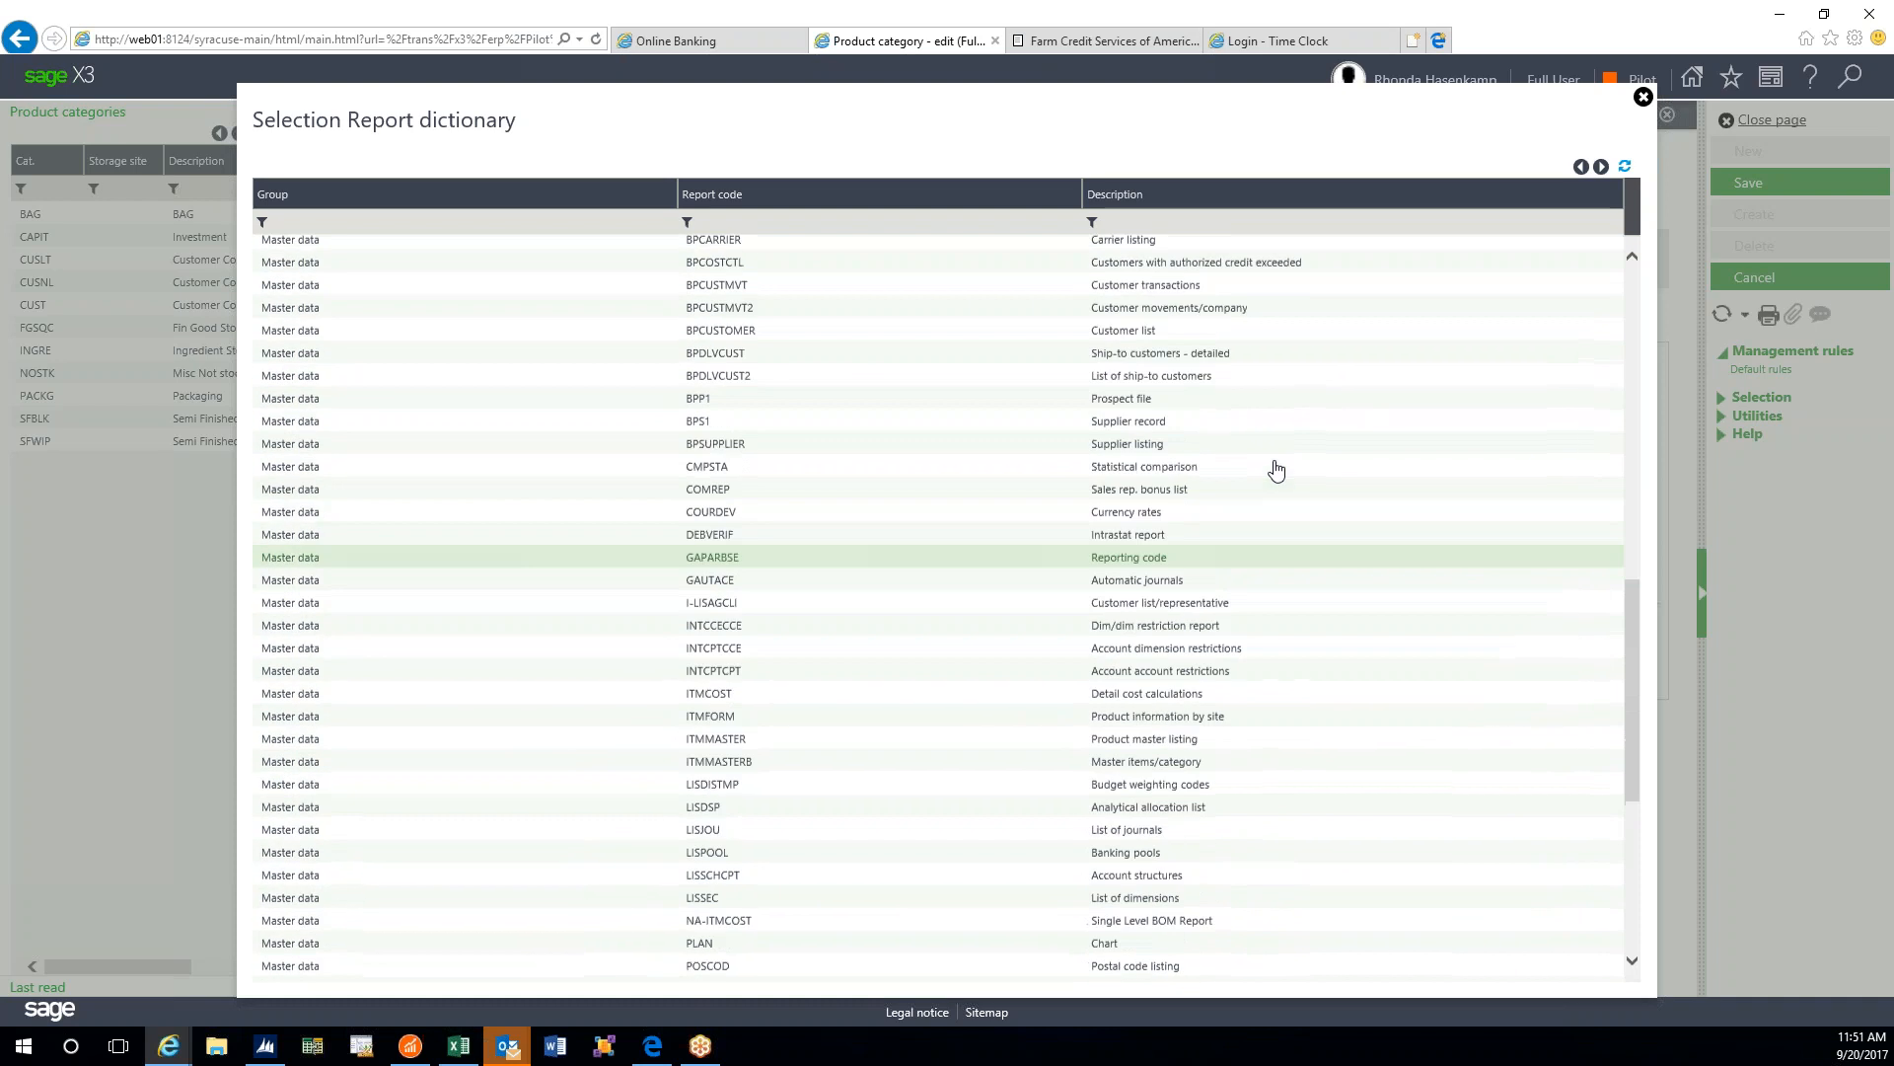
pyautogui.scroll(3, 1272, 454)
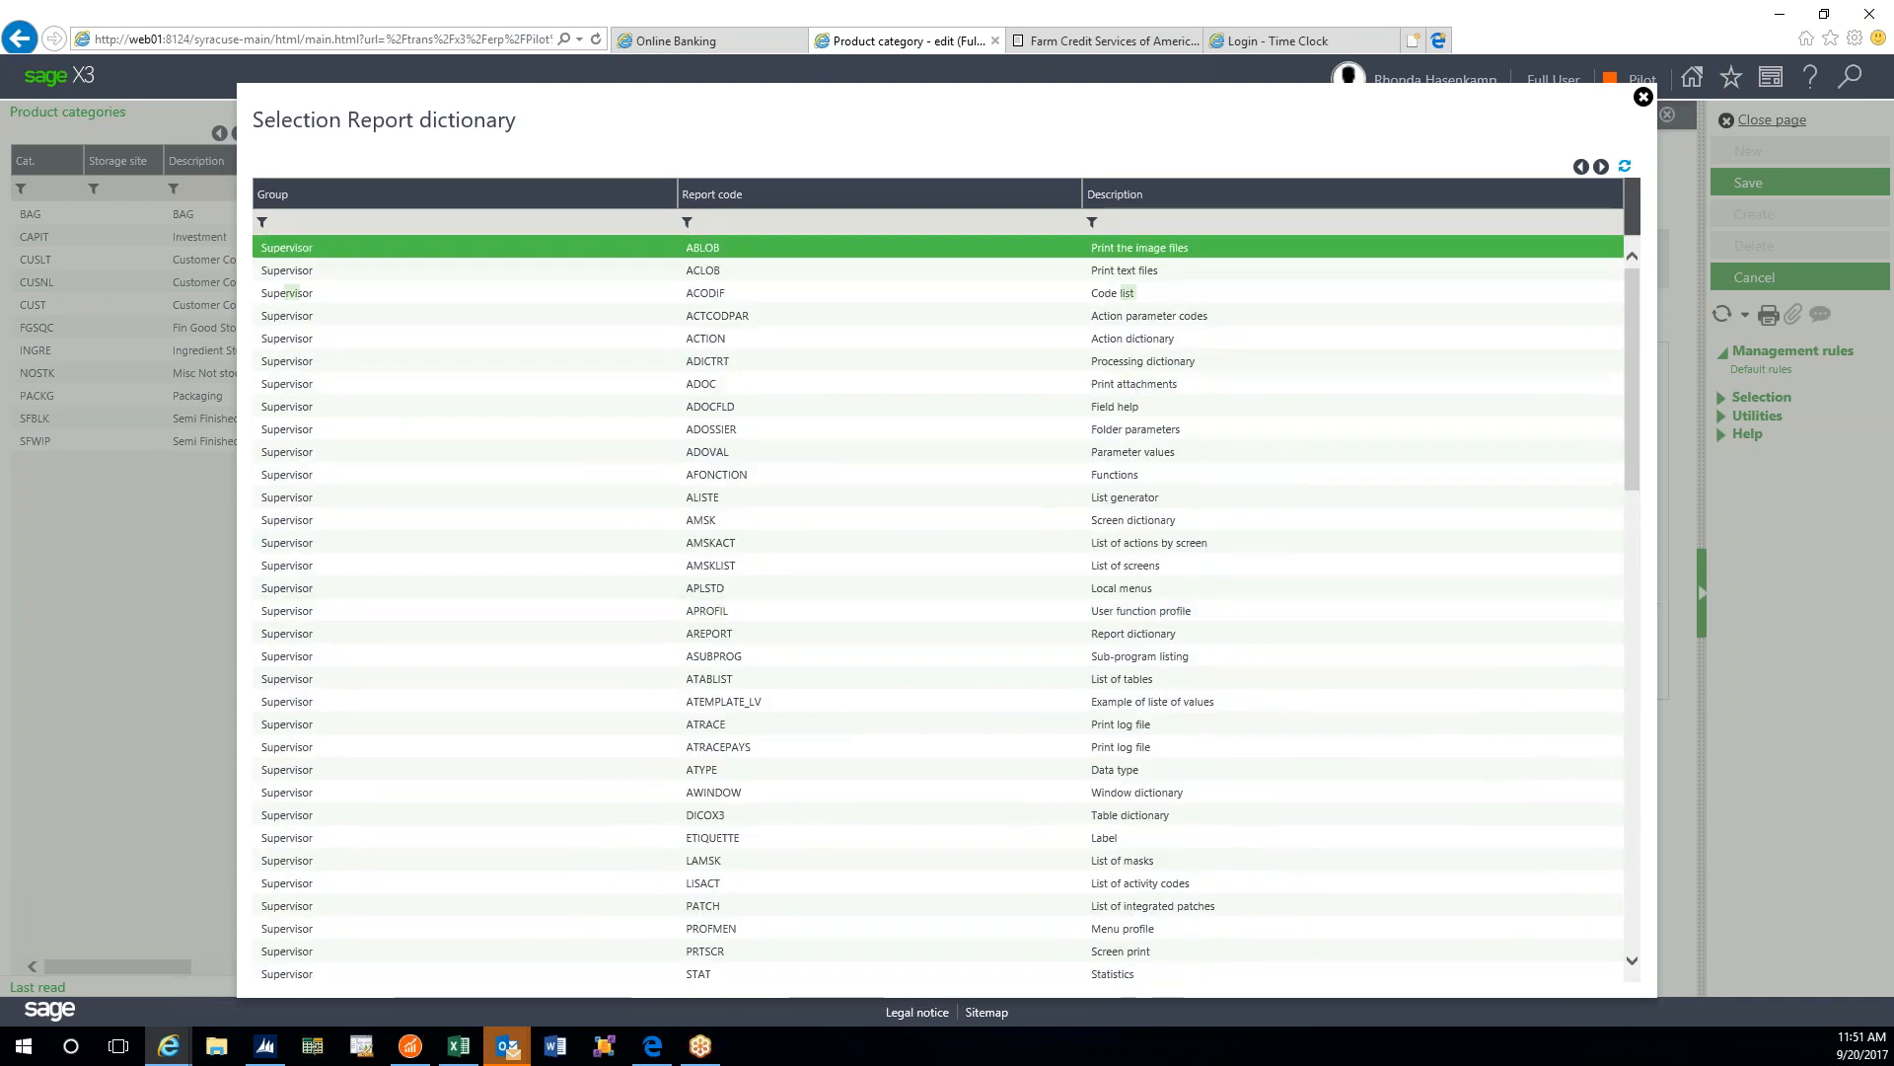
pyautogui.click(1642, 97)
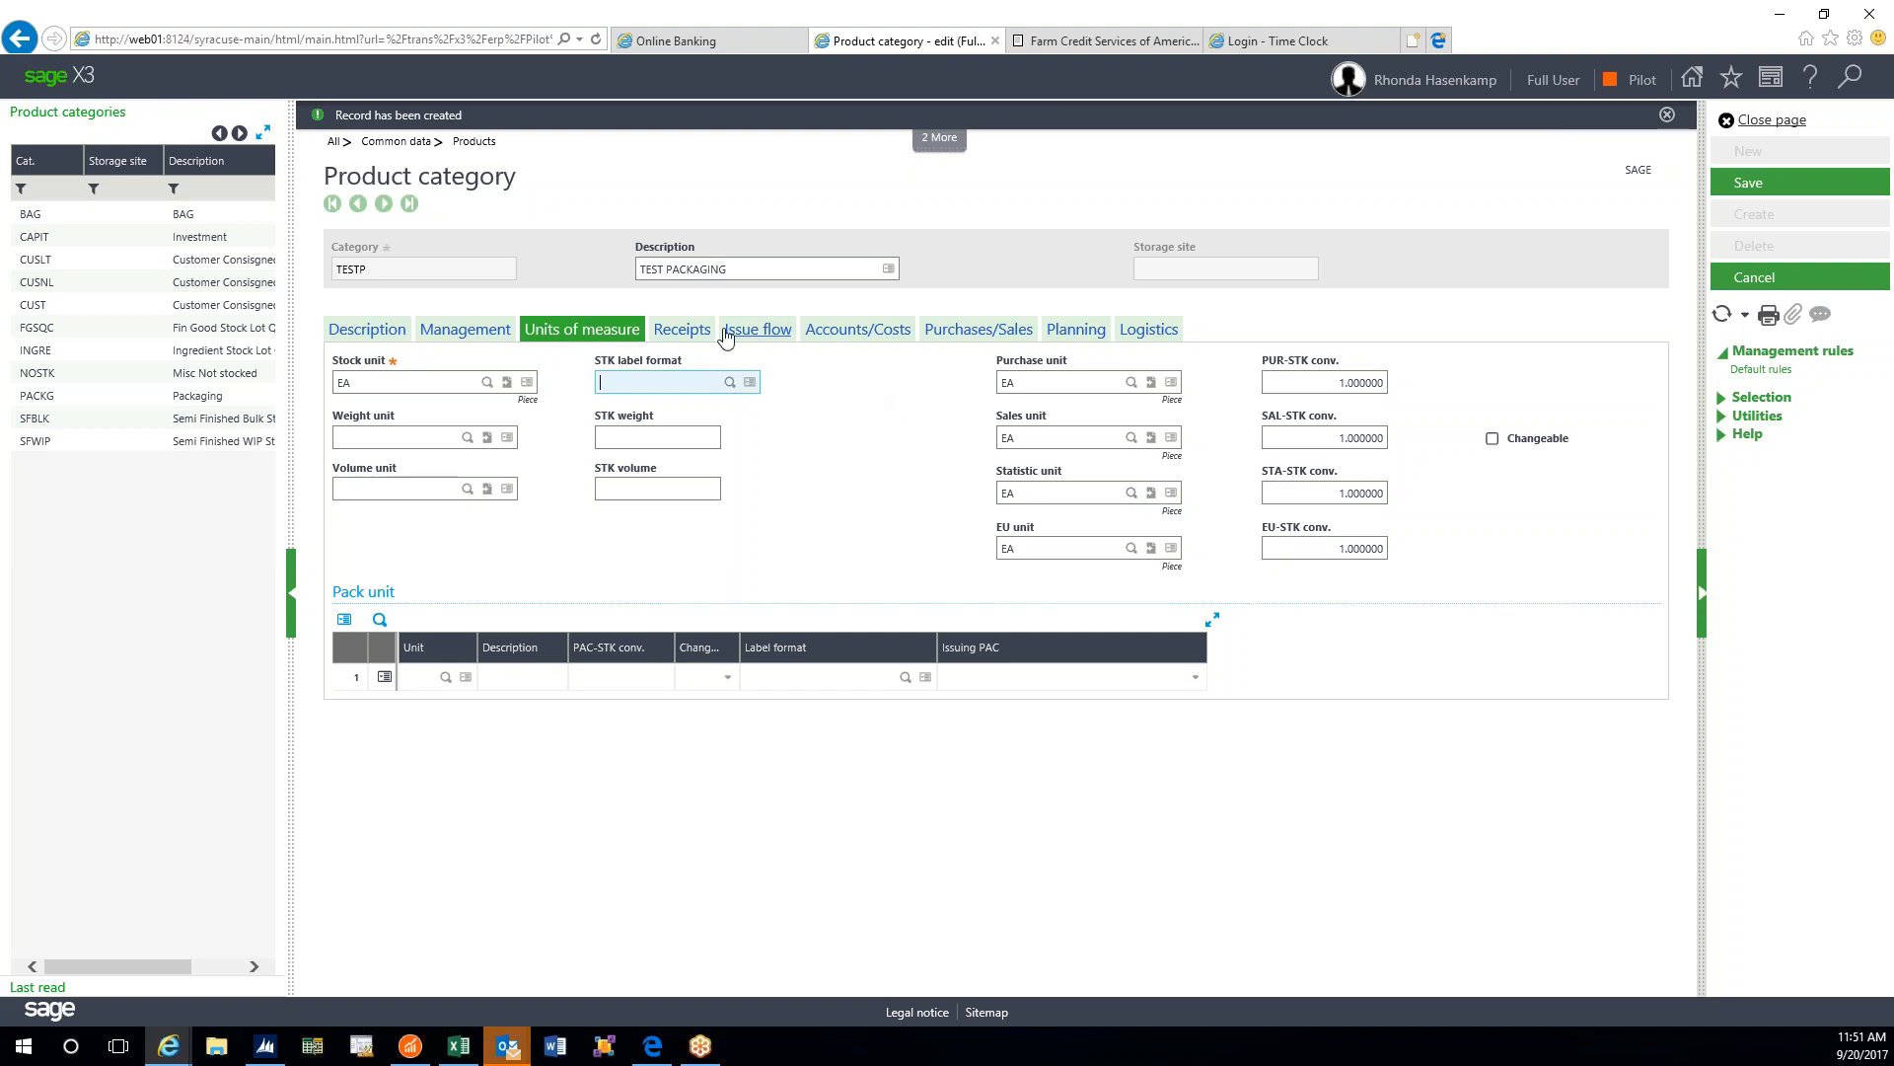
# - Compare TESTP's Receipts management rules with its Issue flow rules, ending on Receipts
pyautogui.click(685, 332)
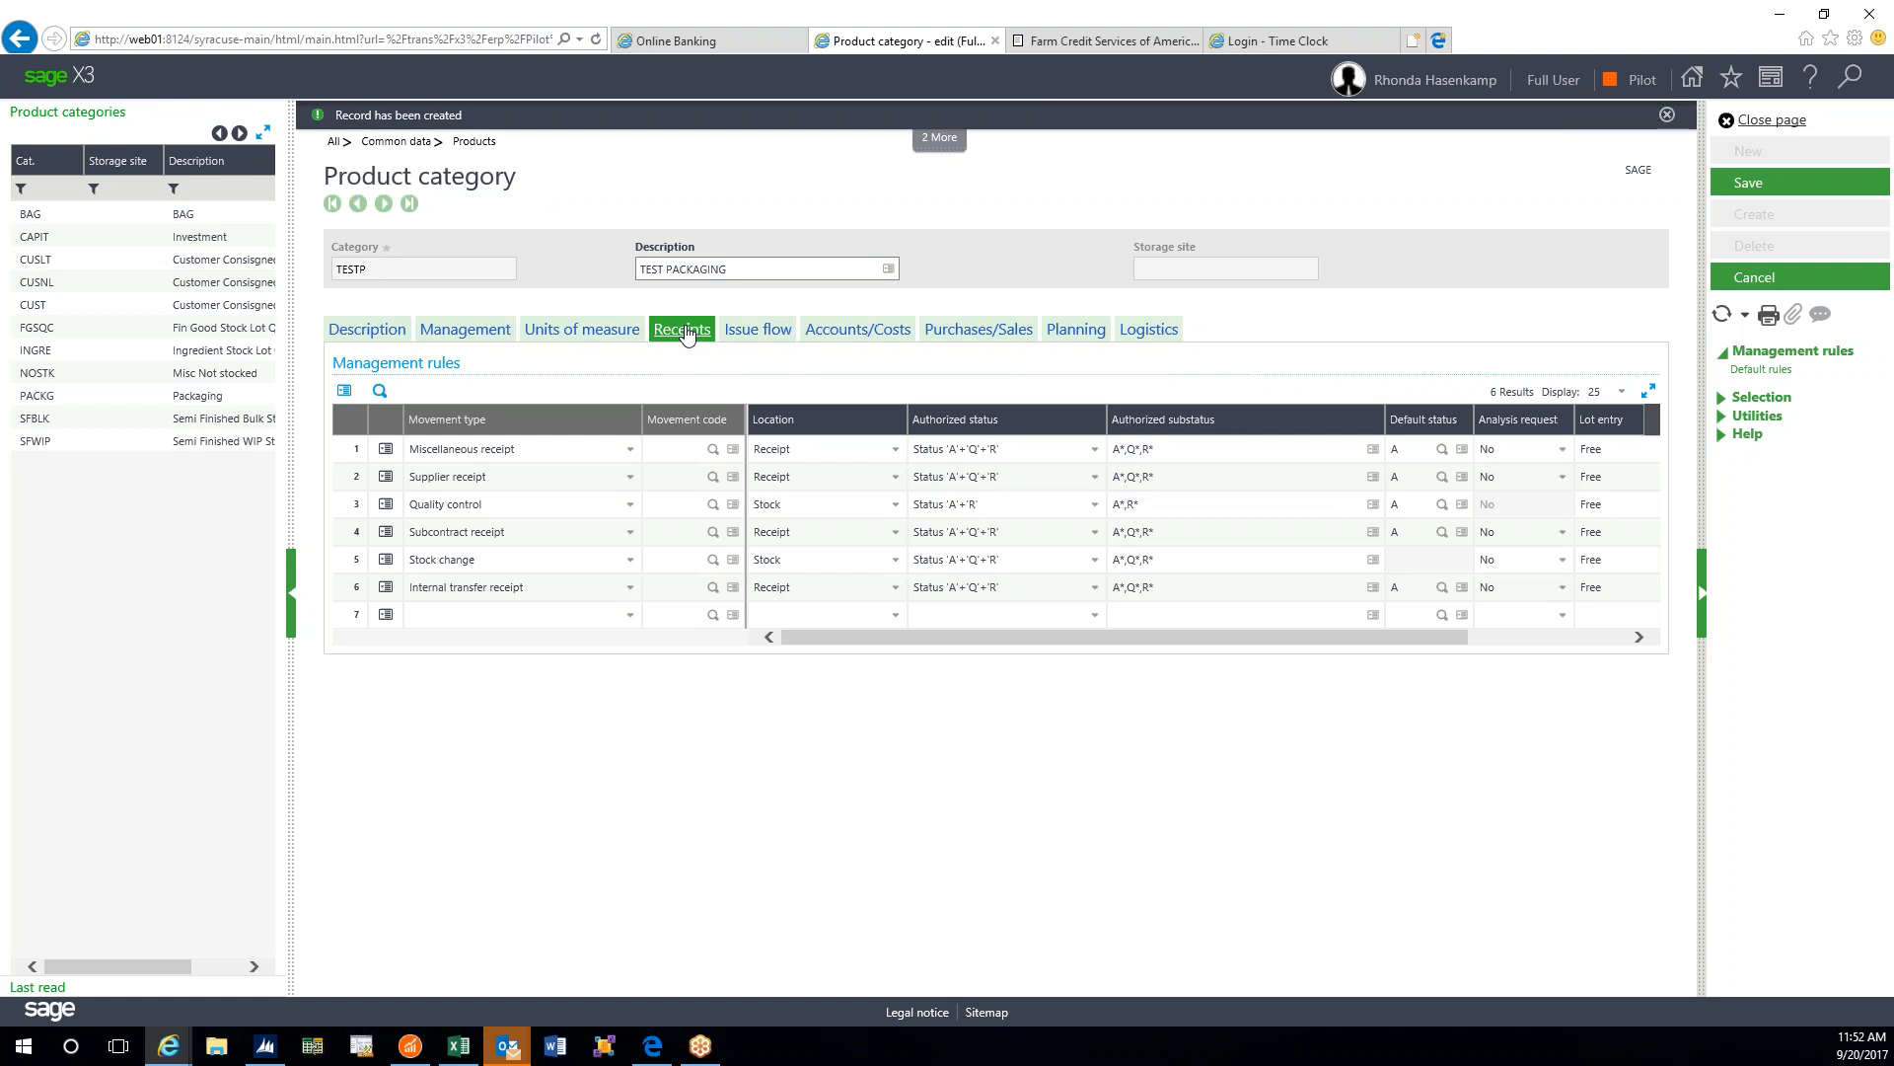
pyautogui.click(746, 337)
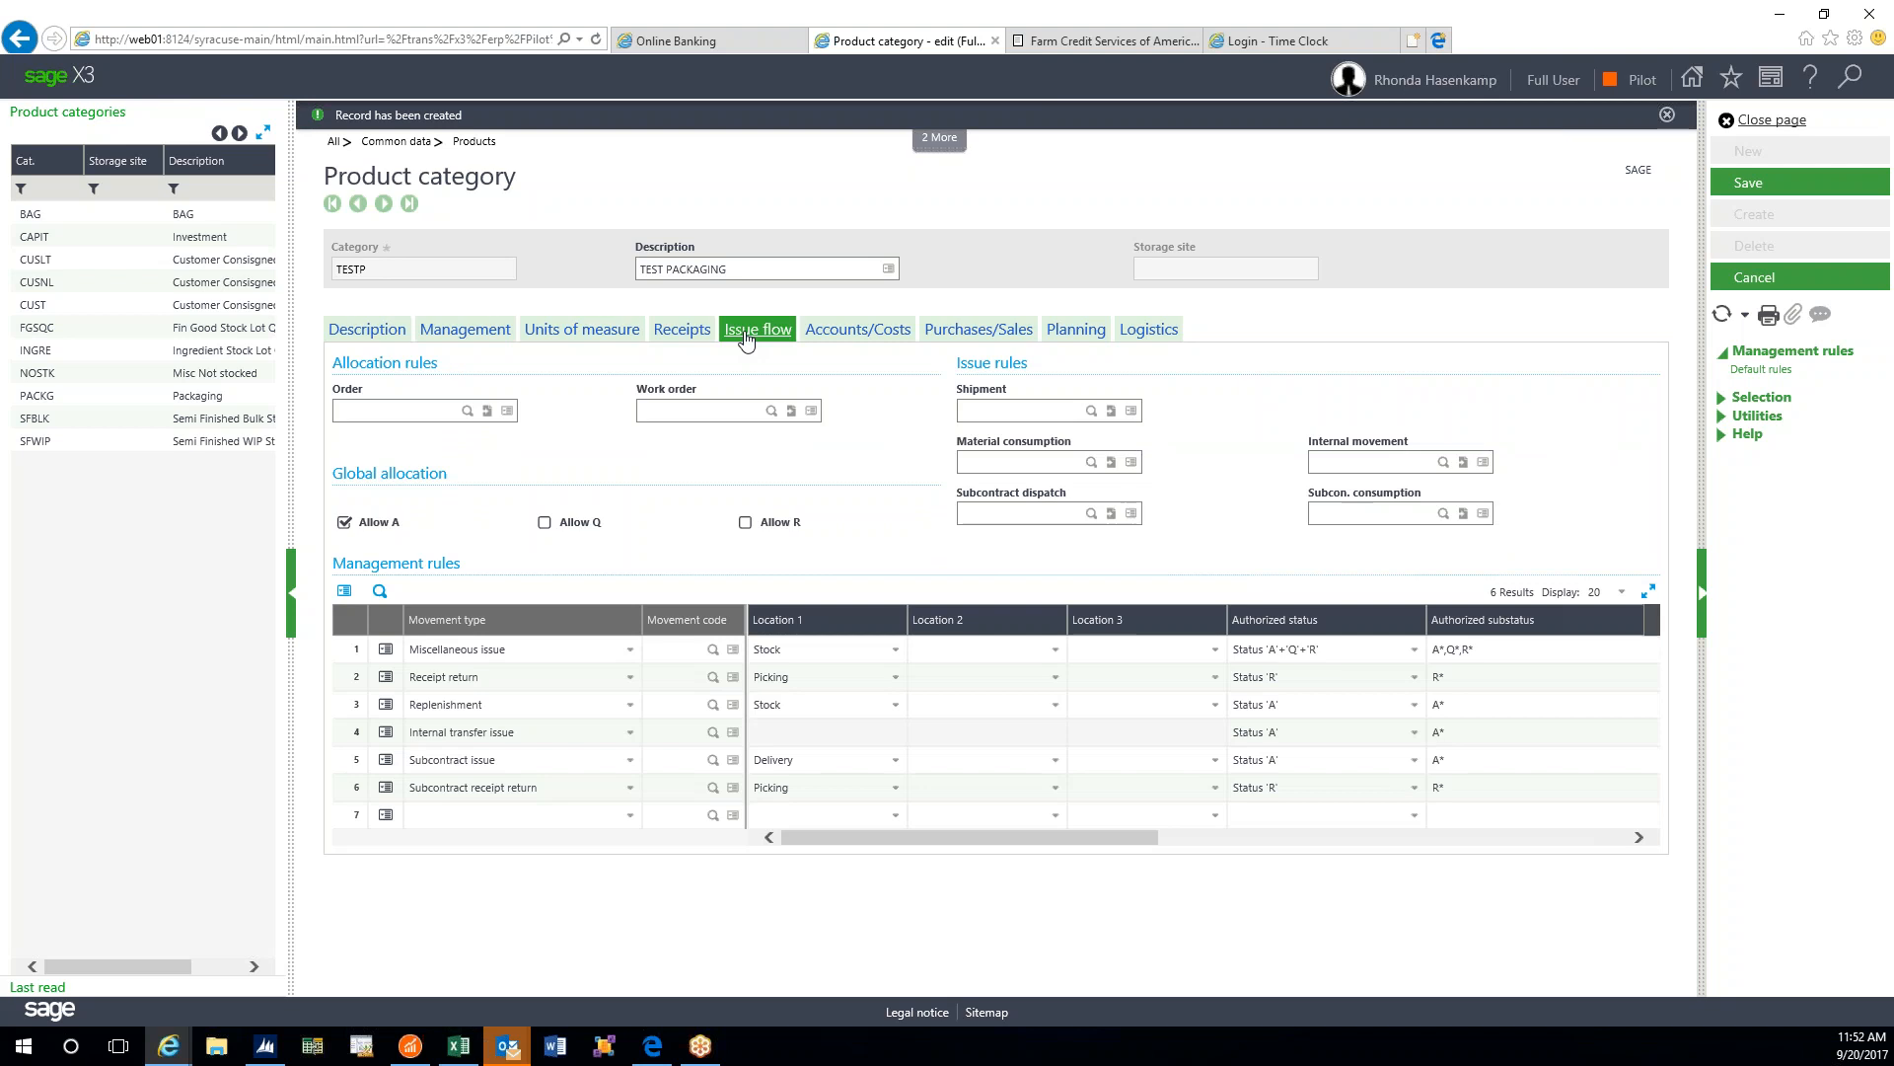
pyautogui.click(693, 336)
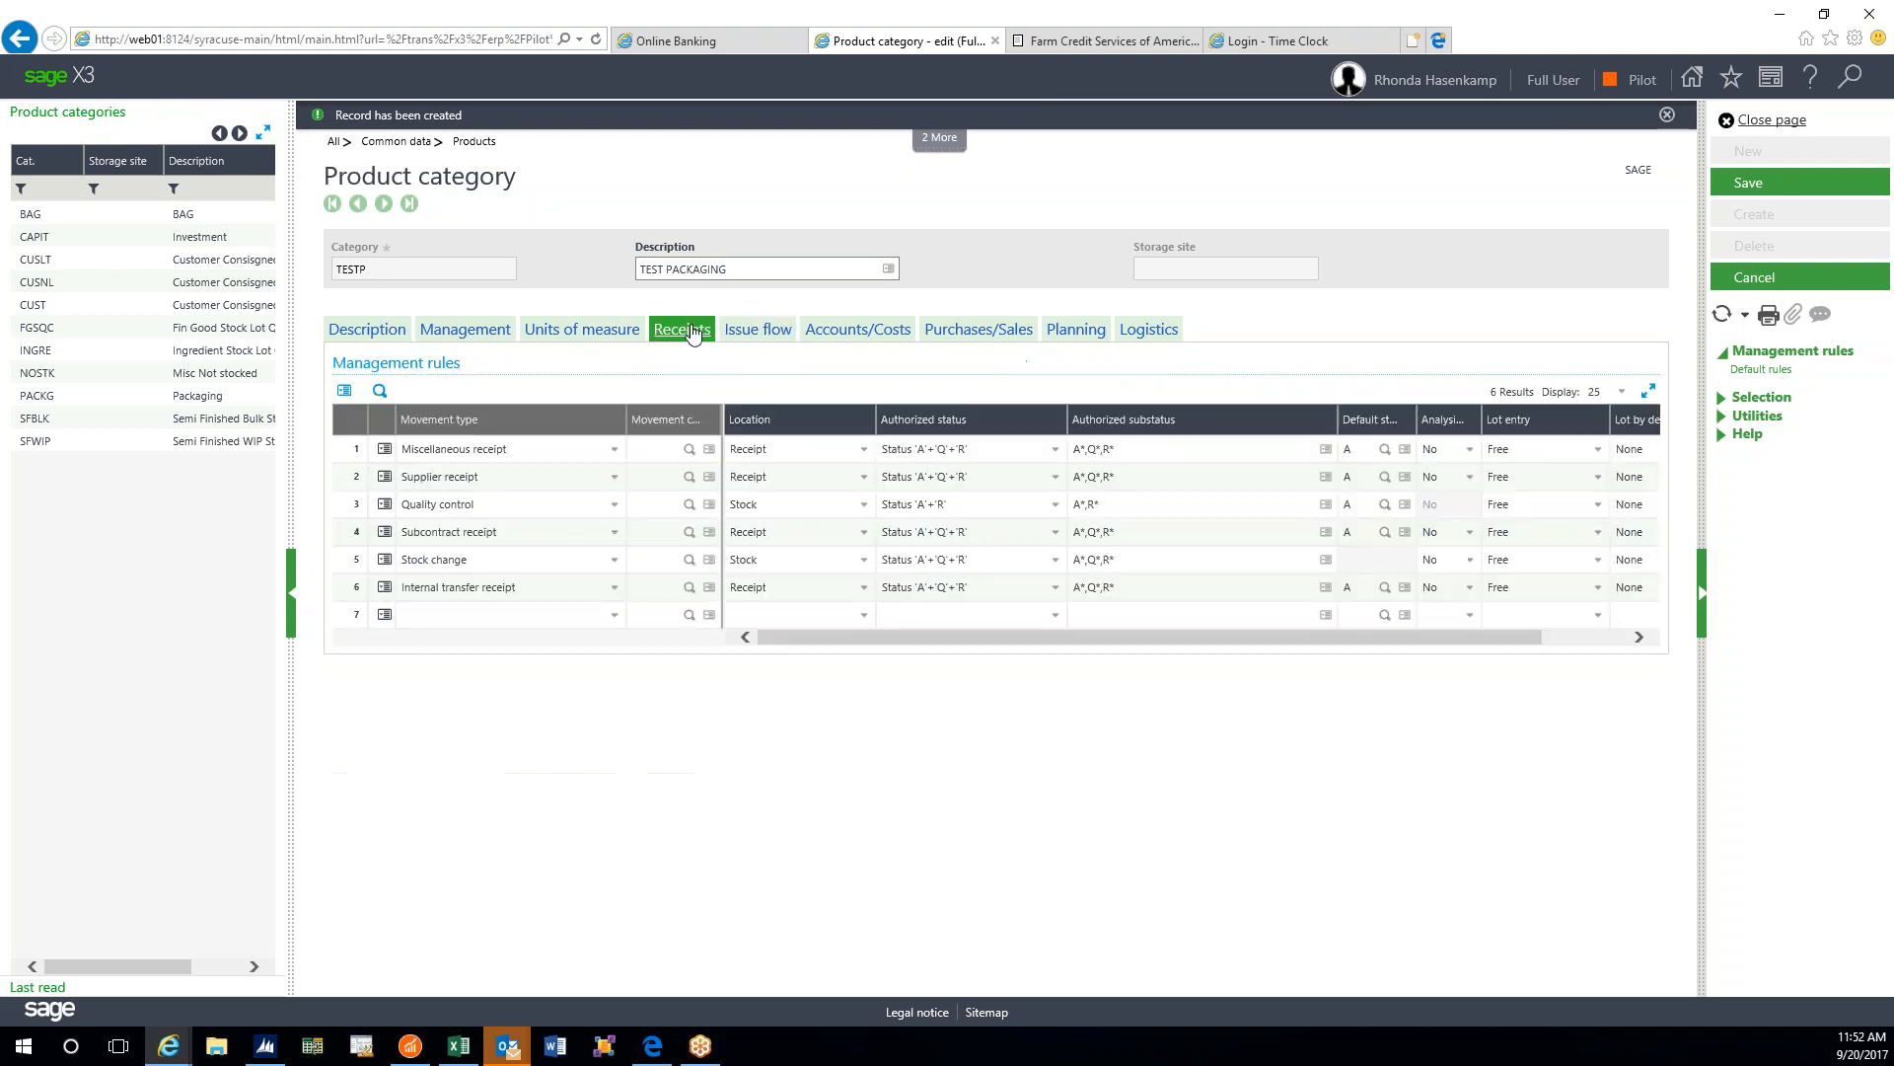
pyautogui.click(762, 337)
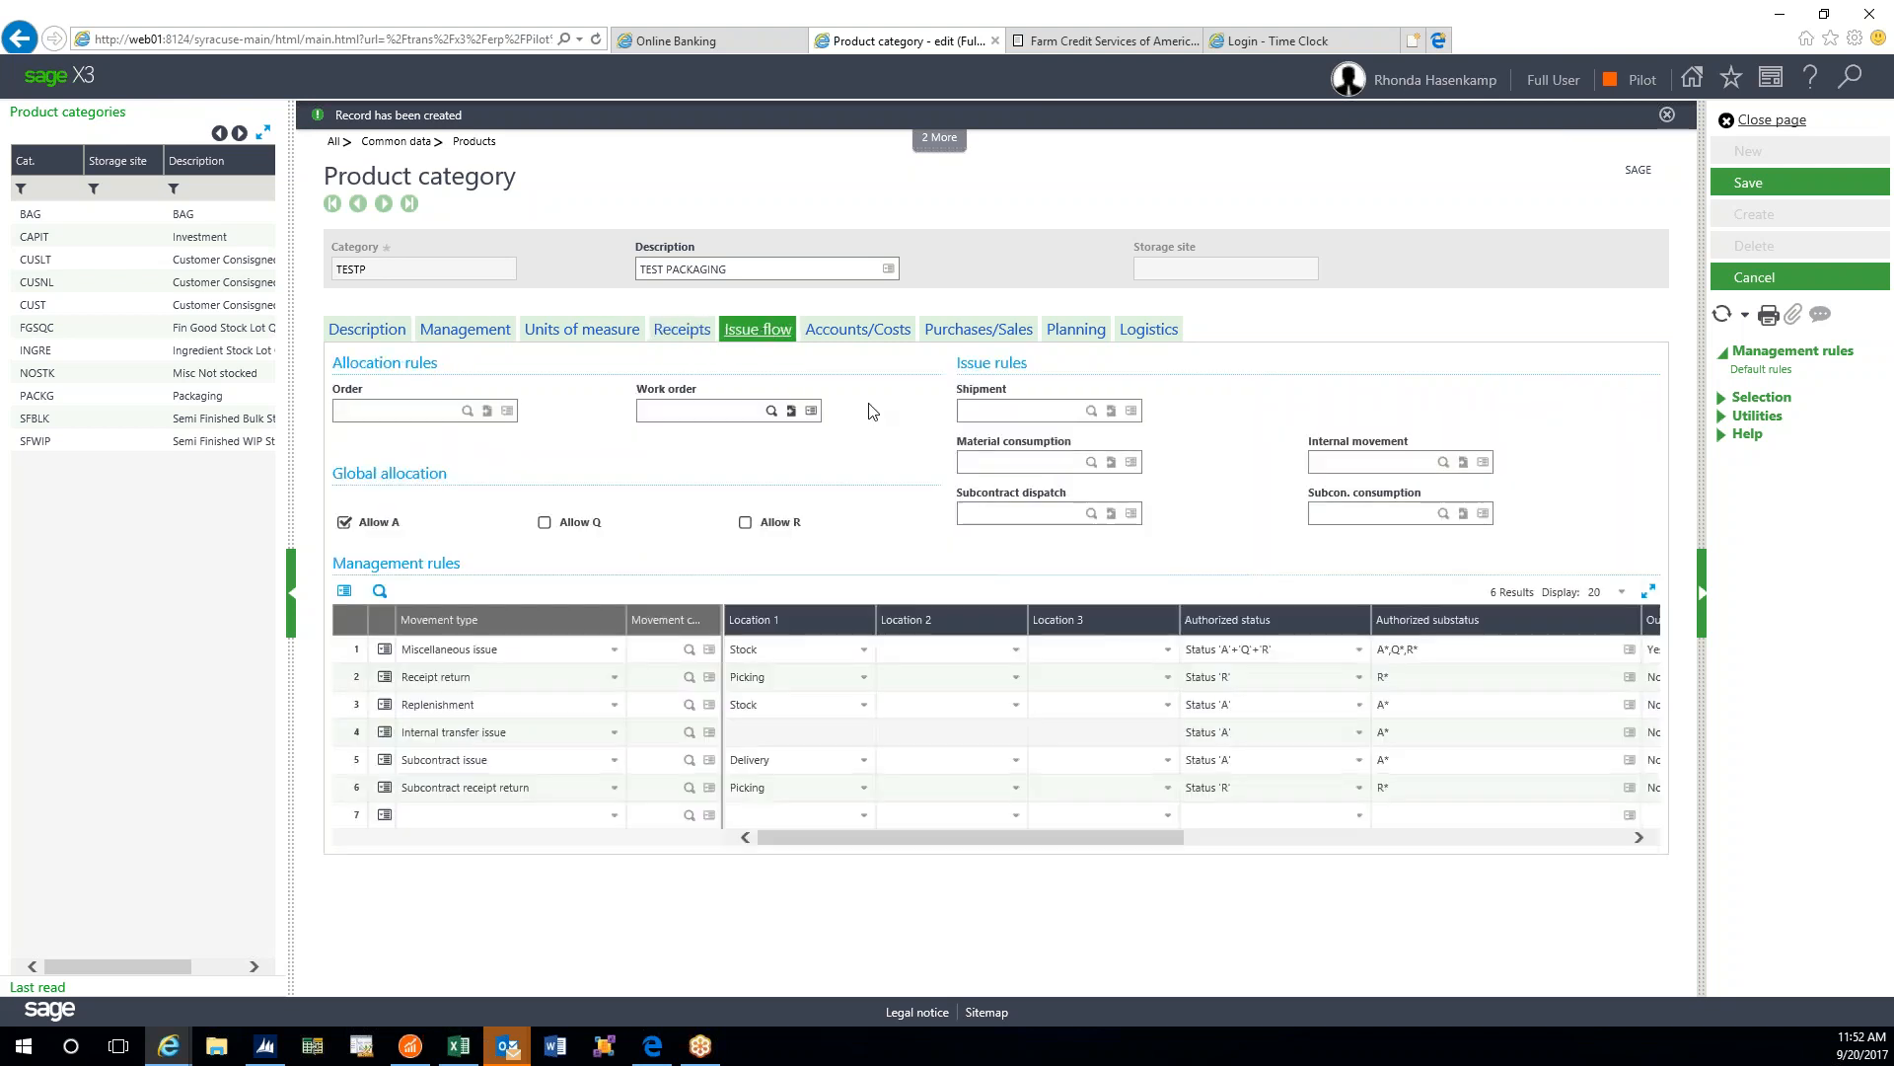
pyautogui.click(690, 334)
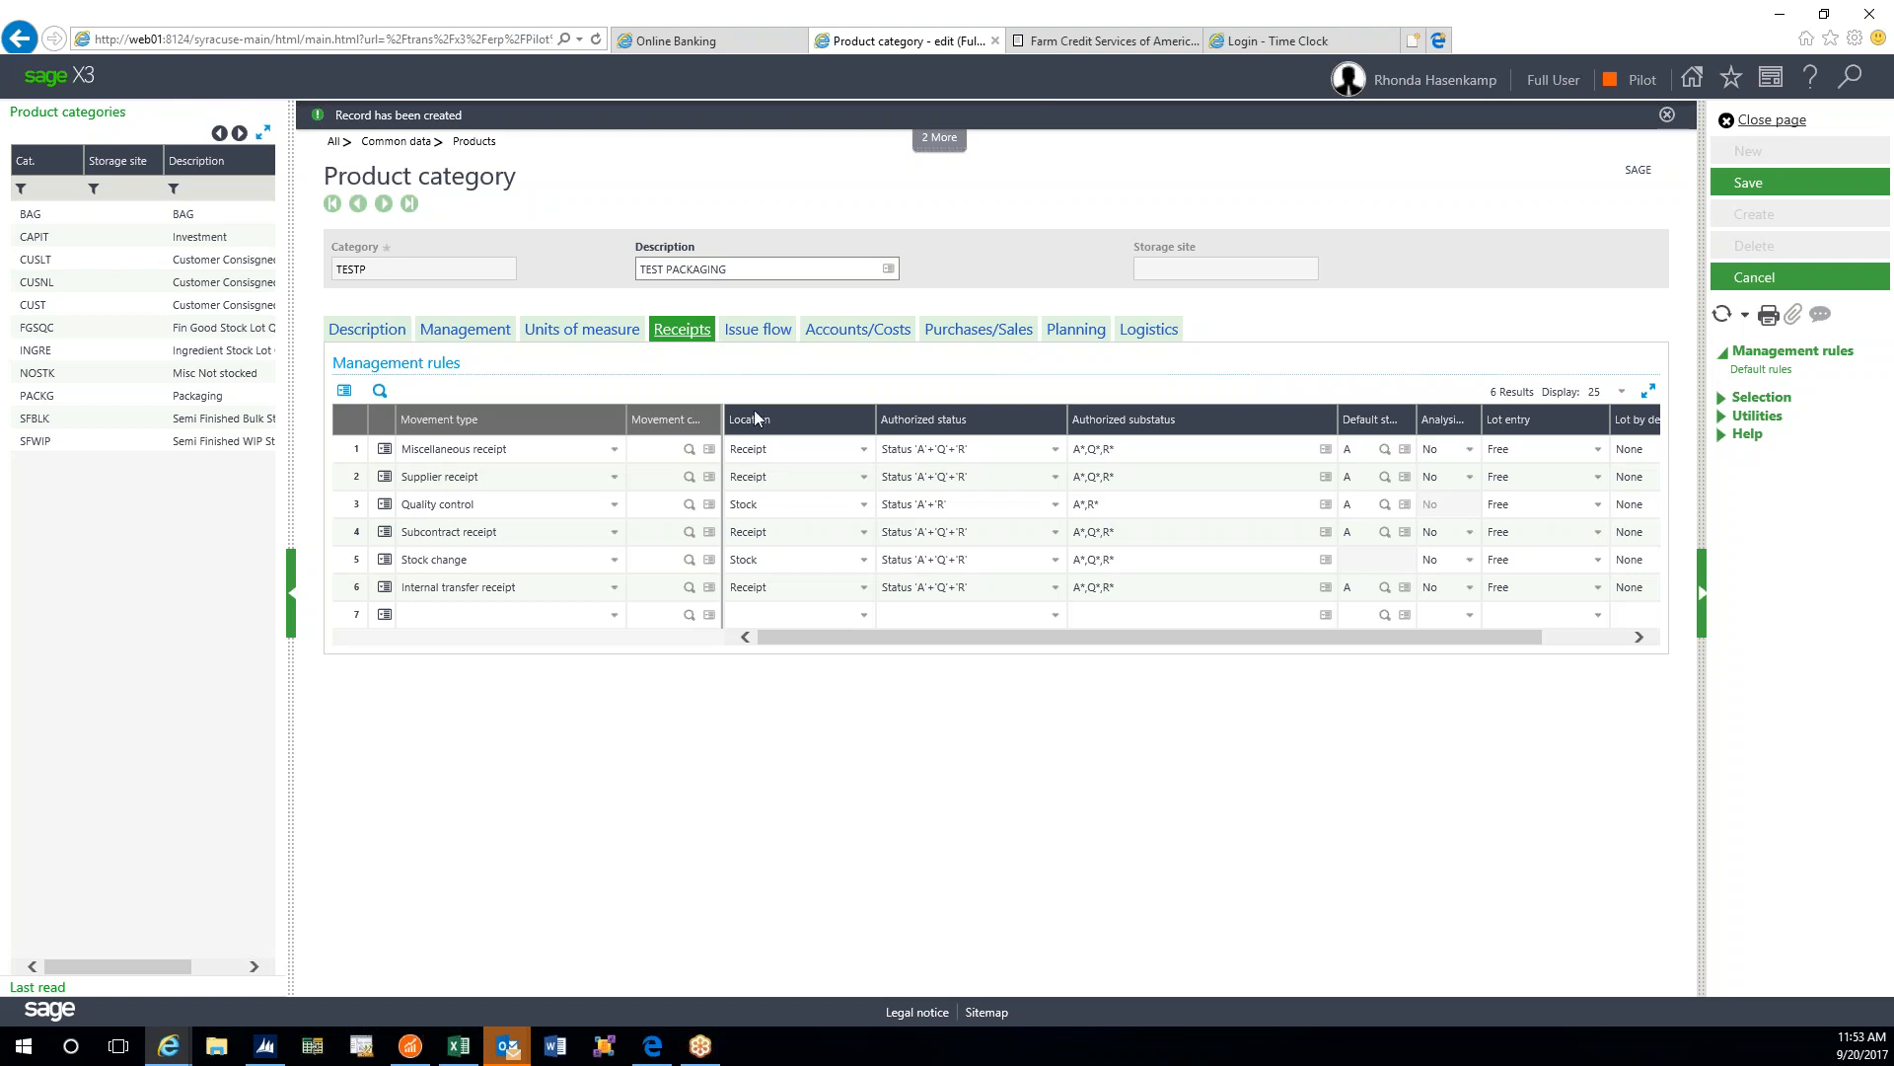
# - Set Miscellaneous and Supplier receipt default status to Q (Quality), then view the Issue flow rules
pyautogui.click(1385, 450)
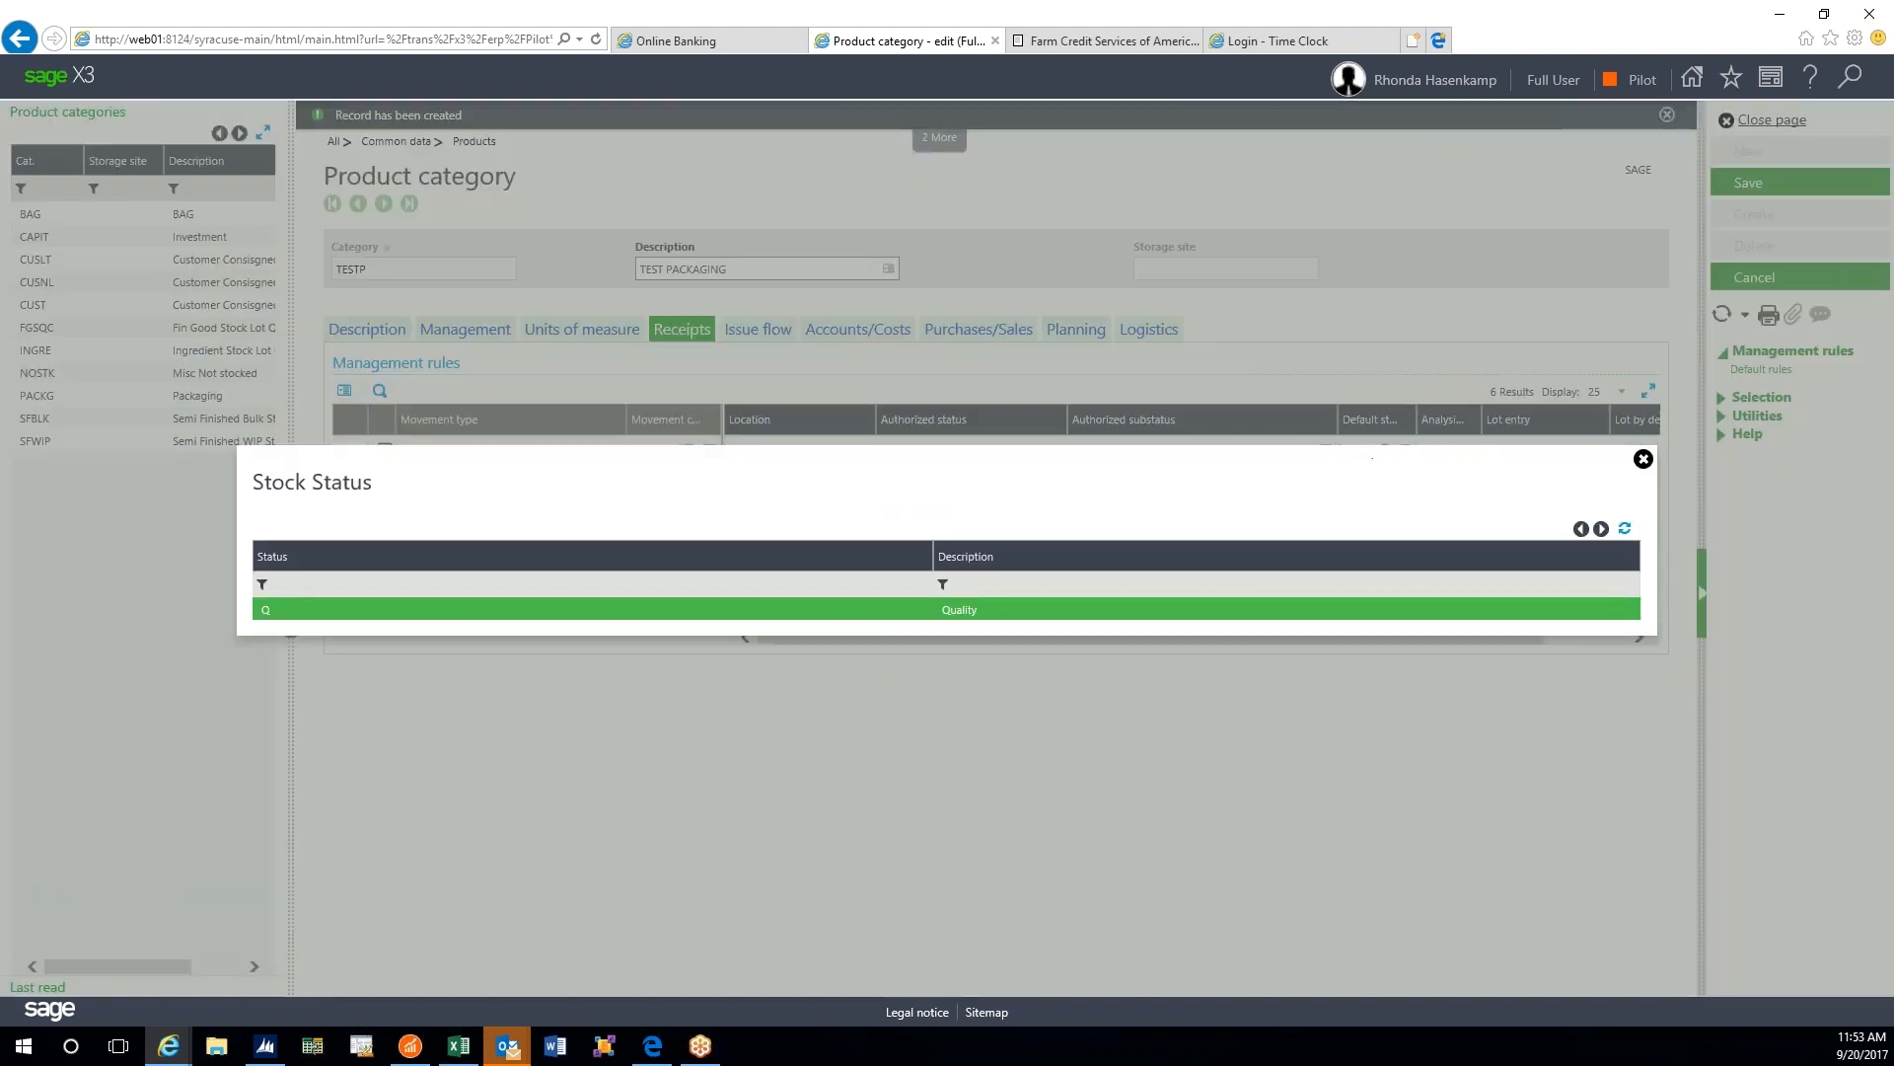
pyautogui.click(949, 609)
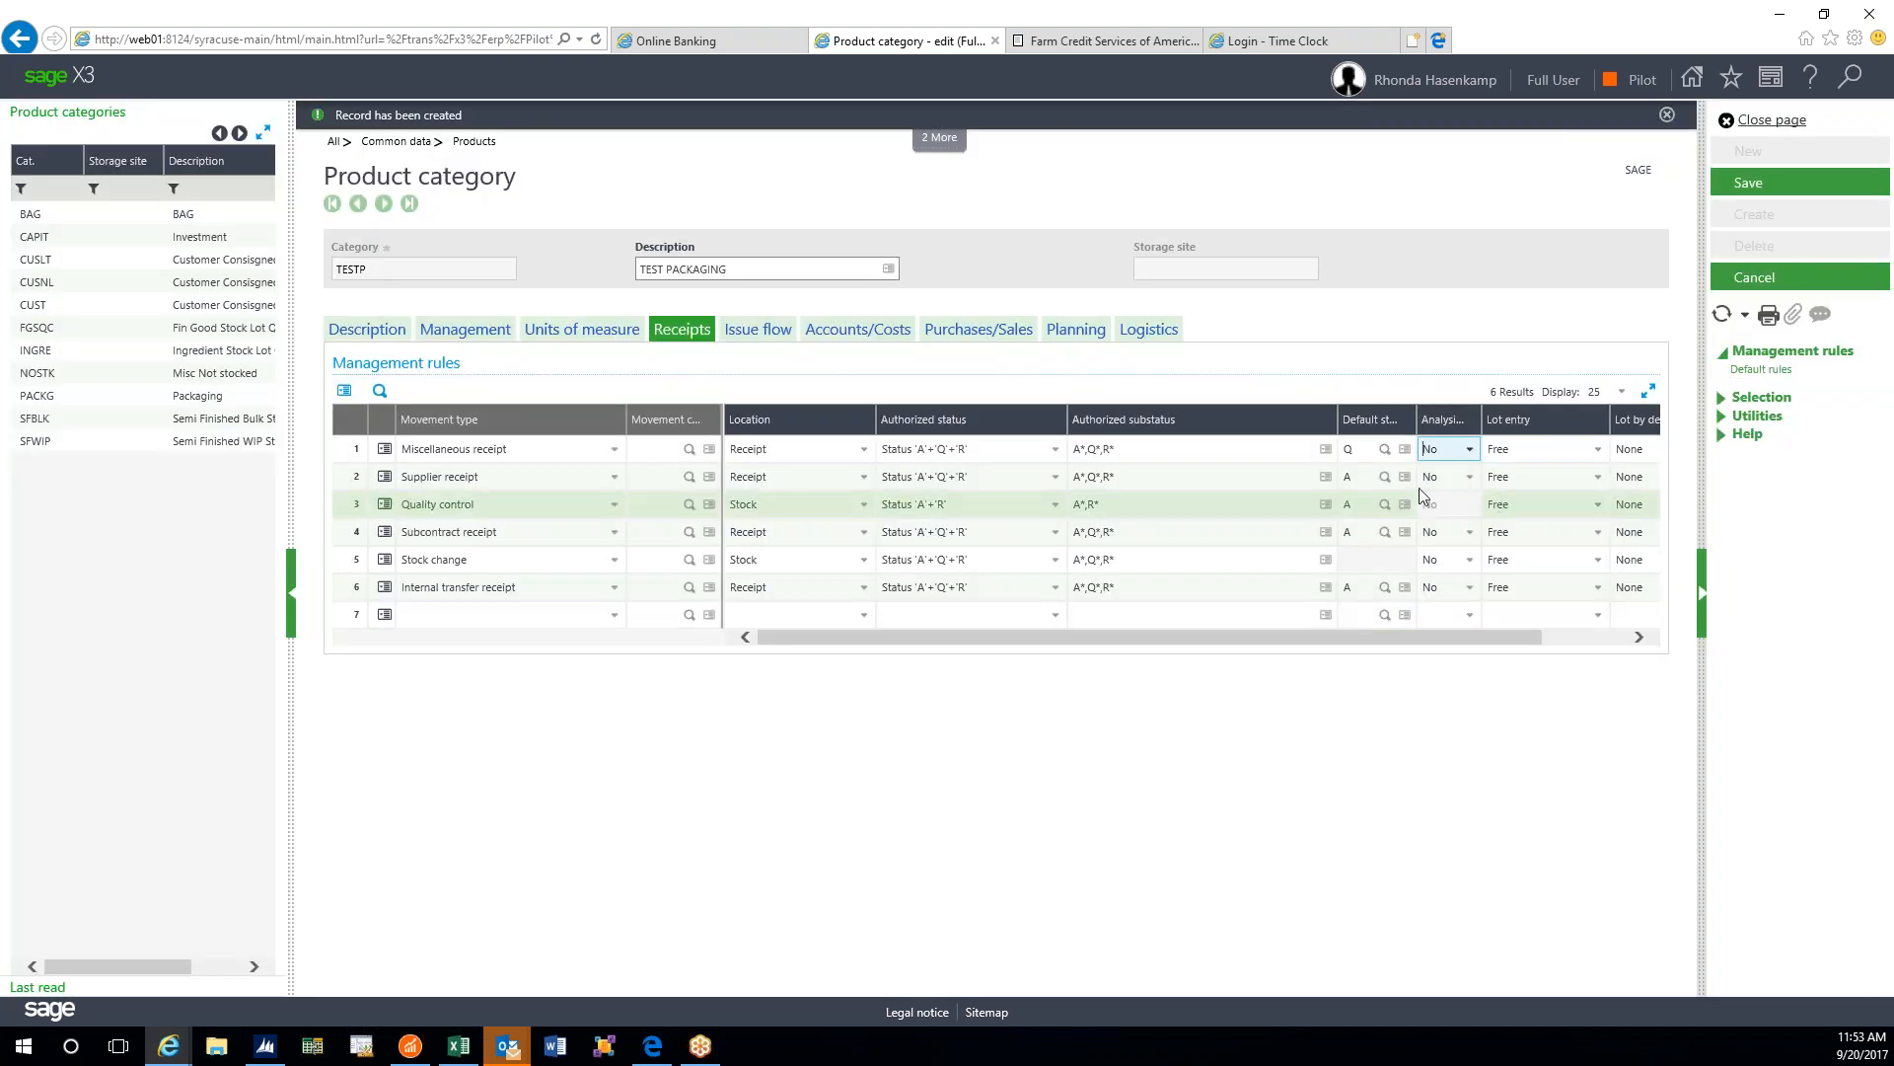
pyautogui.click(1385, 477)
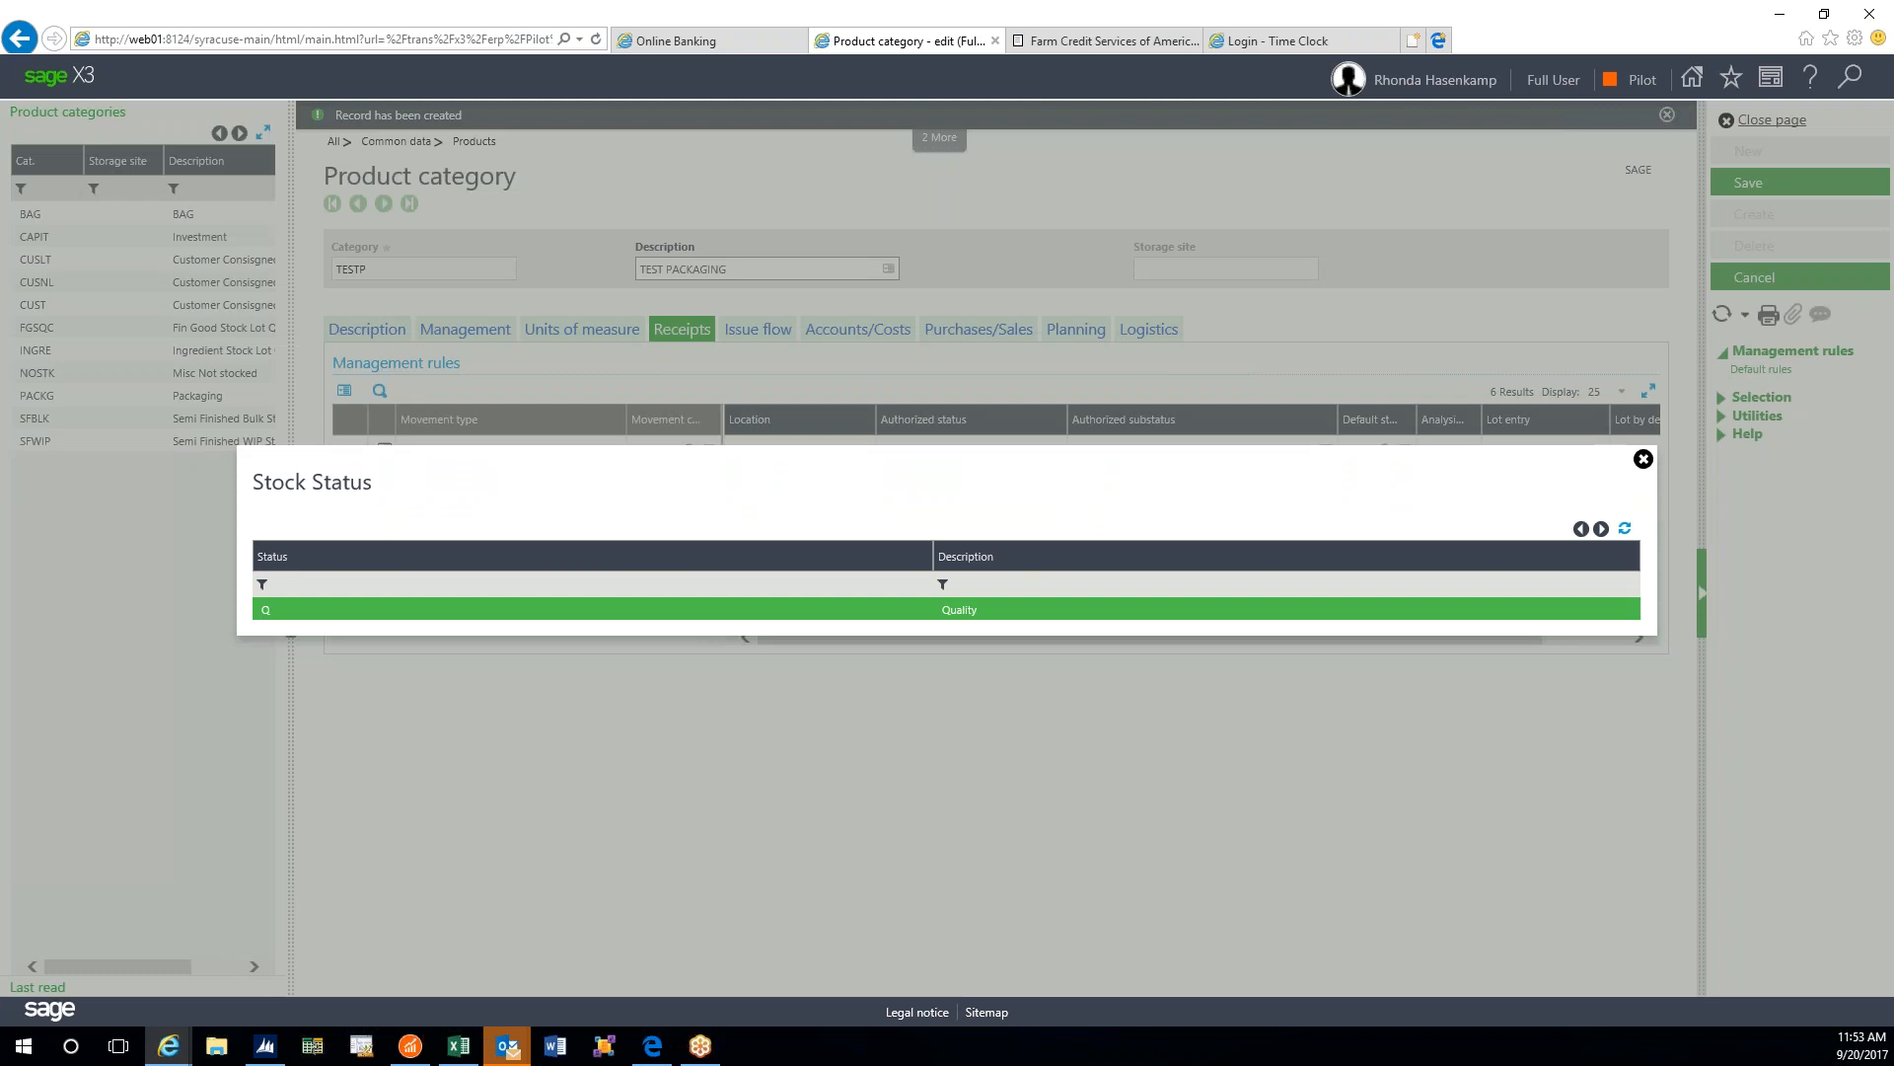
pyautogui.click(955, 611)
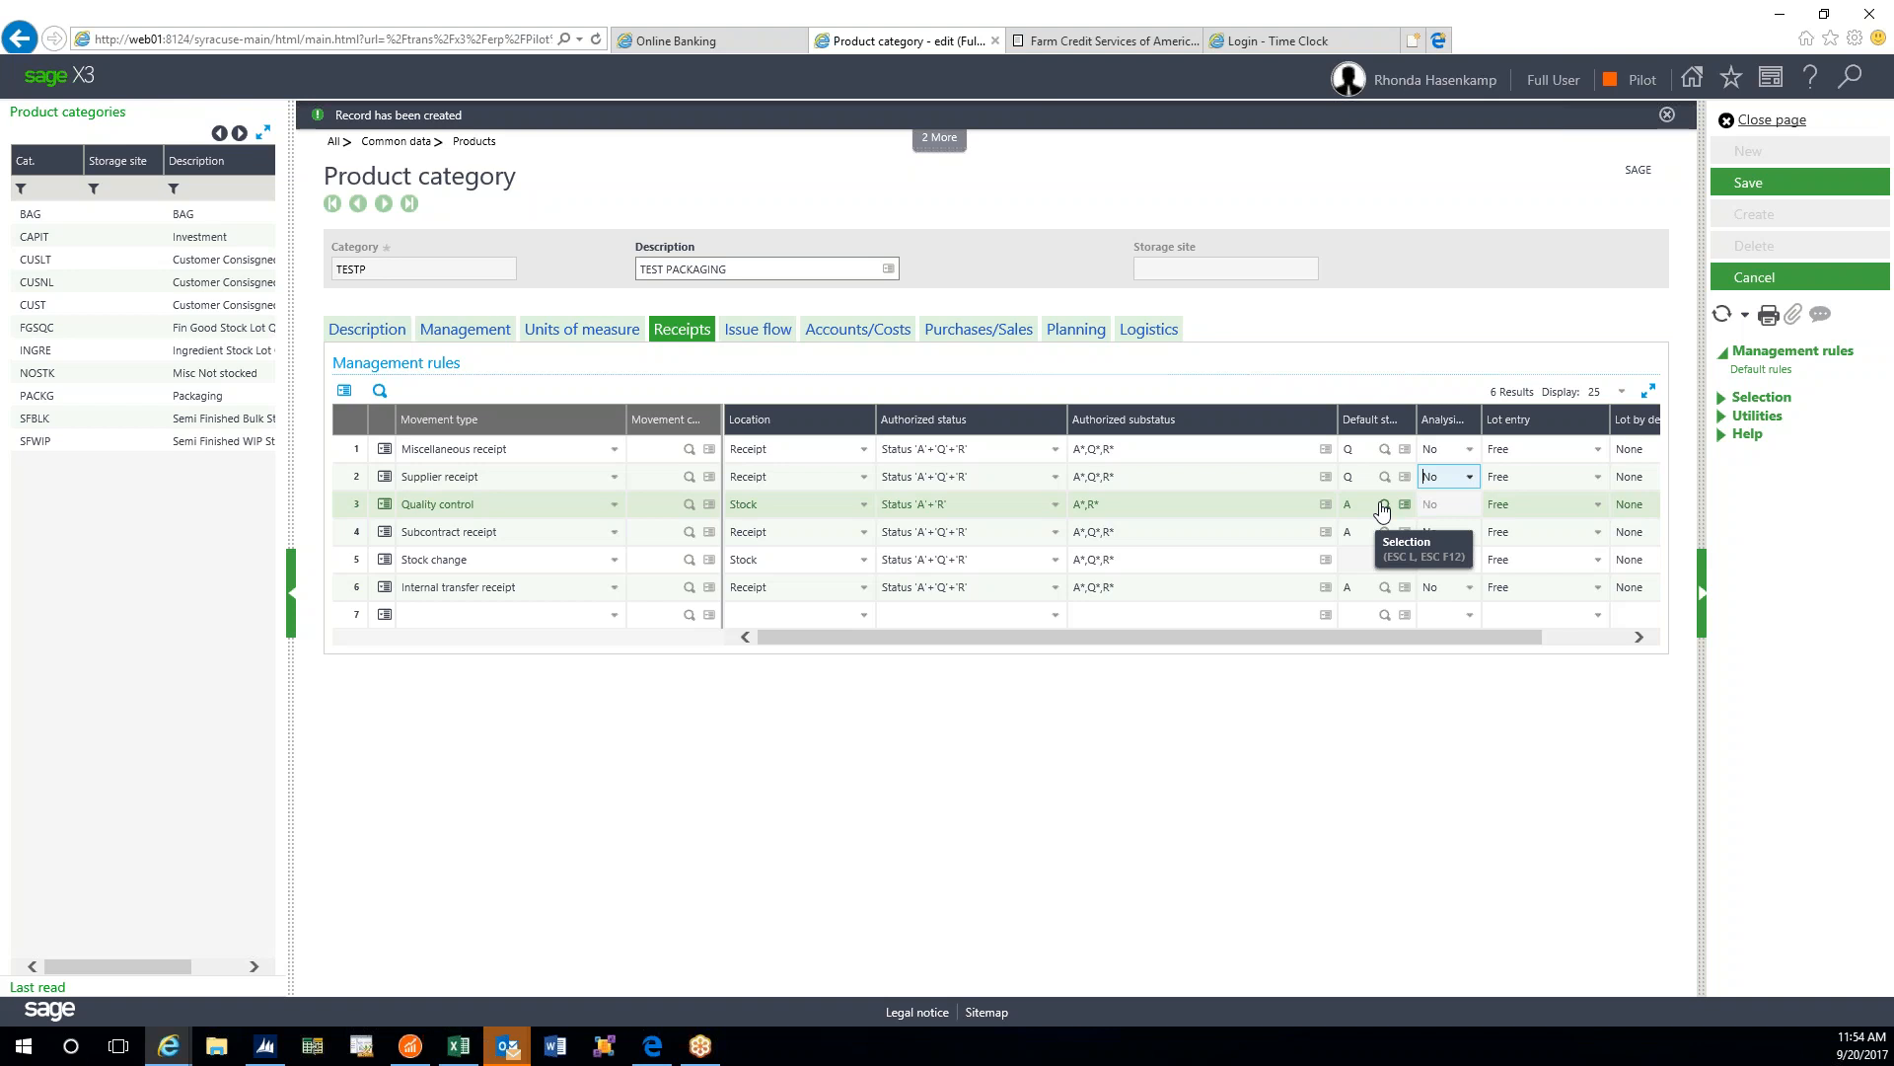
pyautogui.click(735, 335)
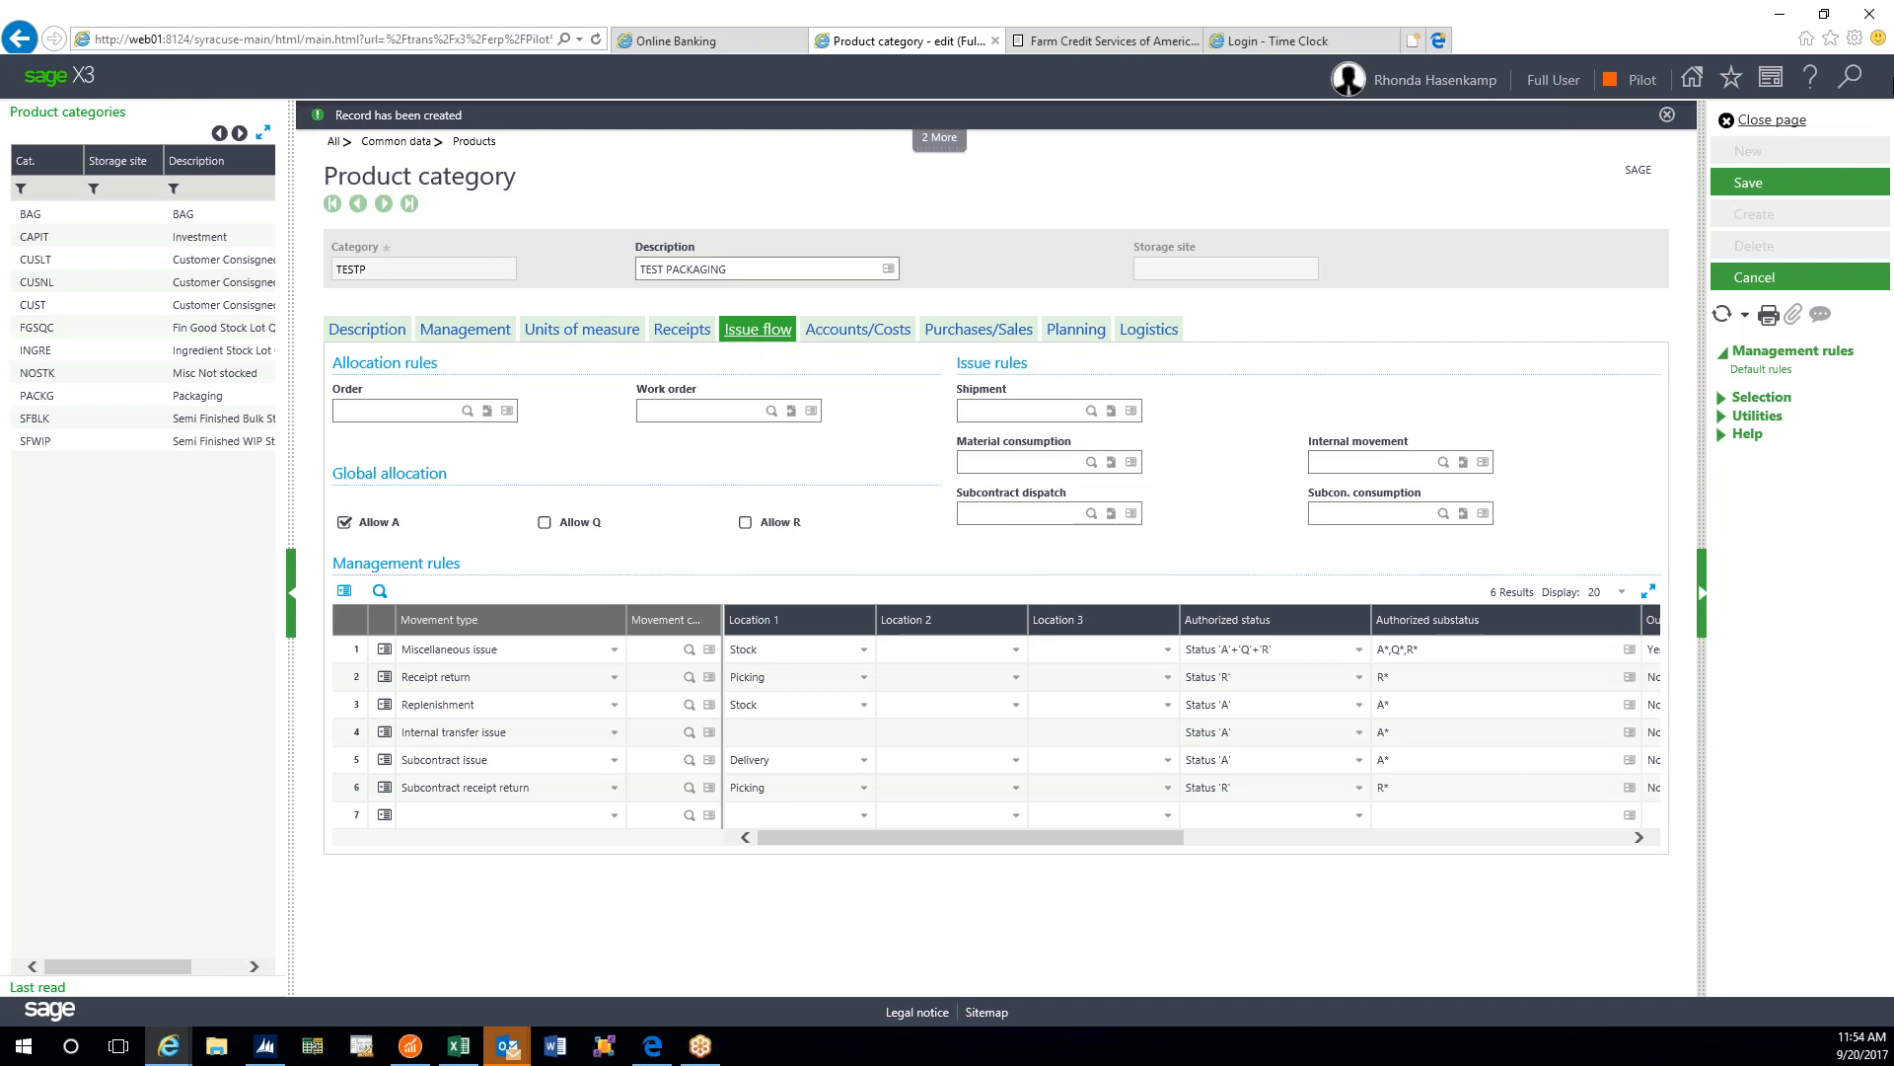
# - Save TESTP, open the PACKG Packaging category, and refresh the category list
pyautogui.click(1744, 185)
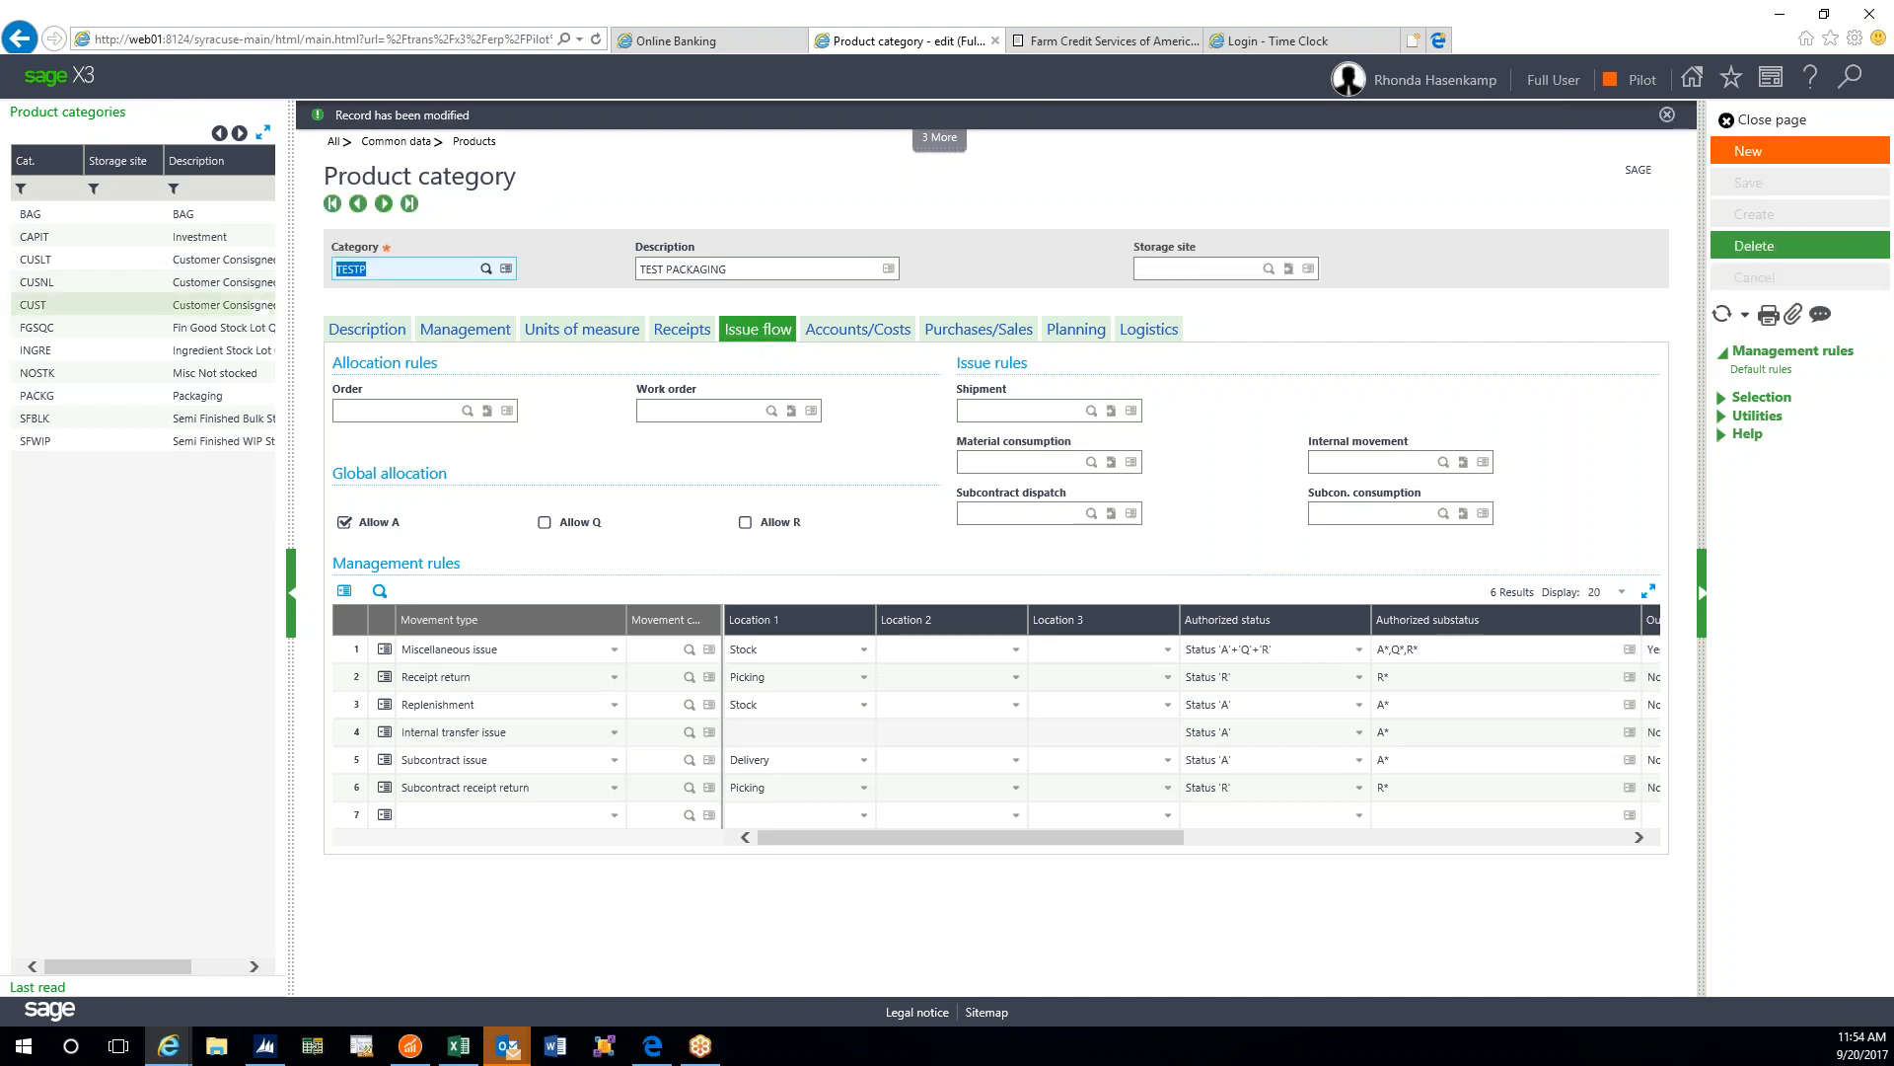
pyautogui.click(63, 353)
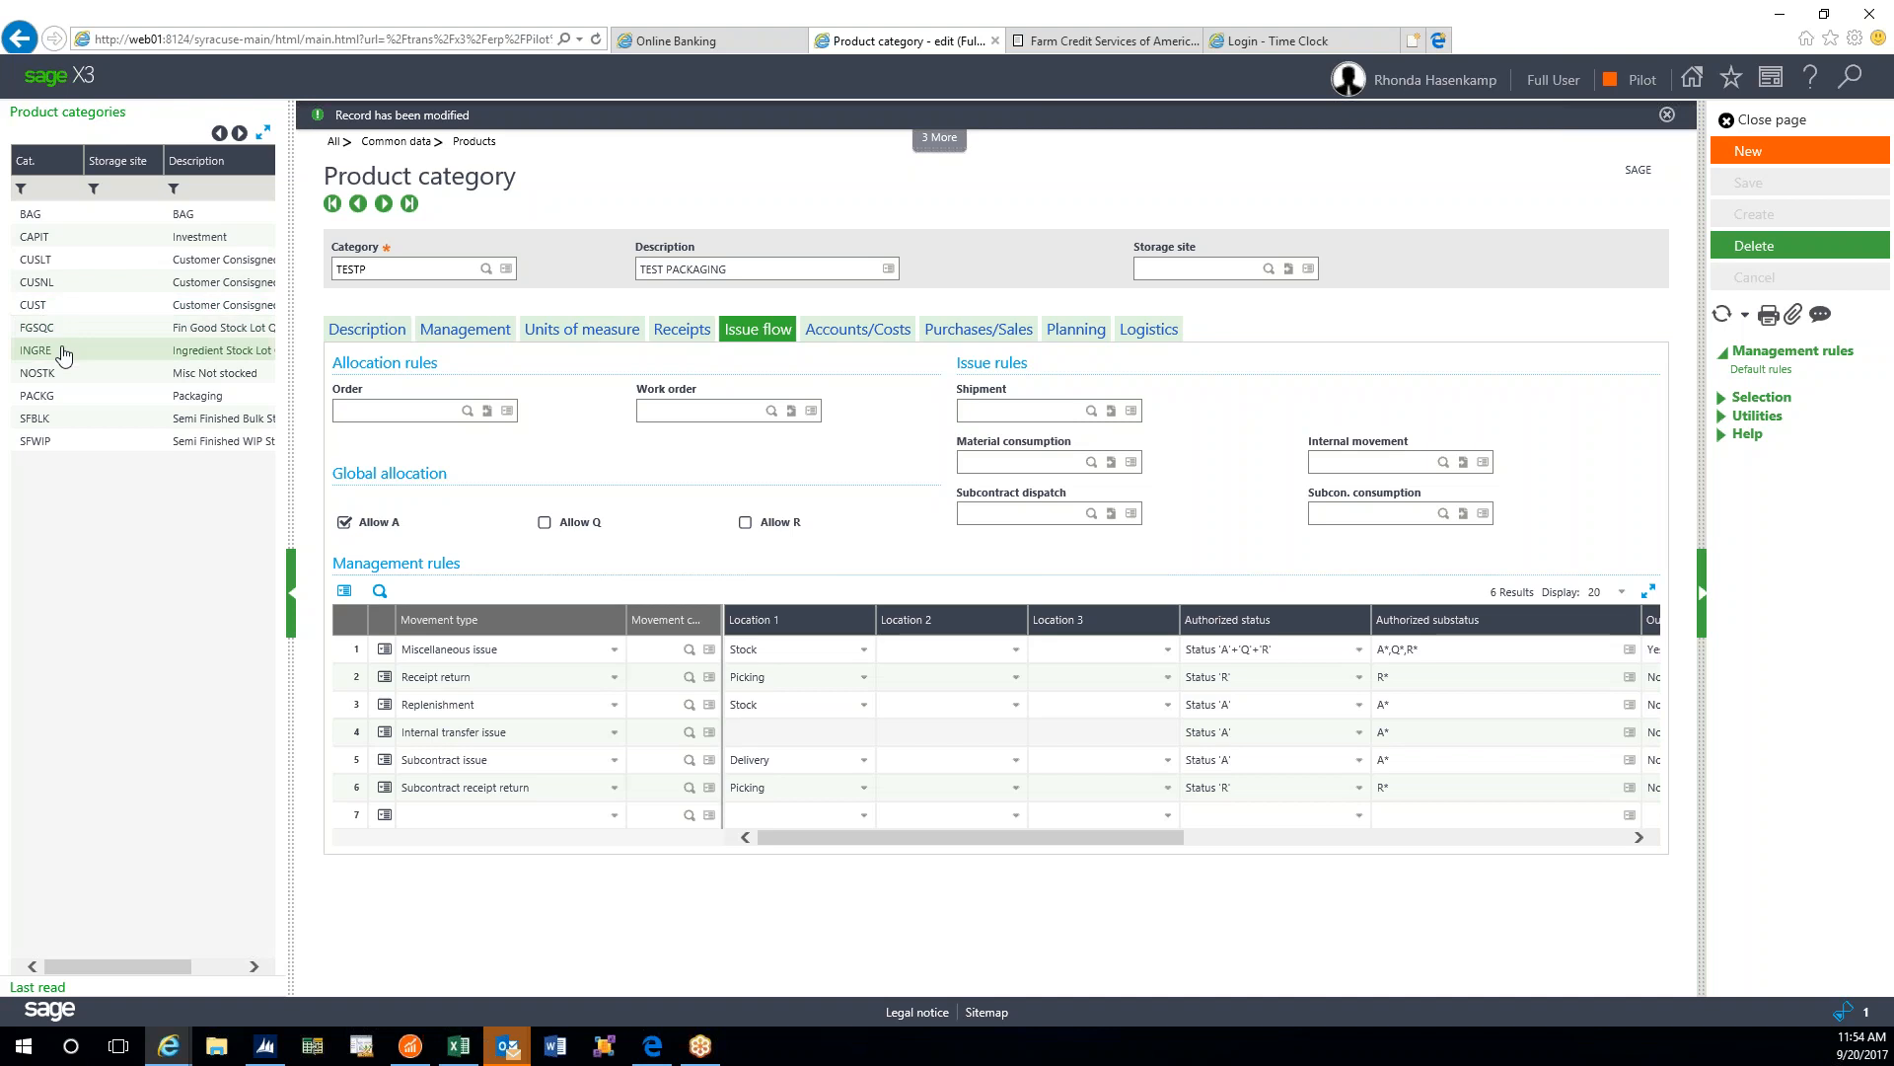
pyautogui.click(77, 397)
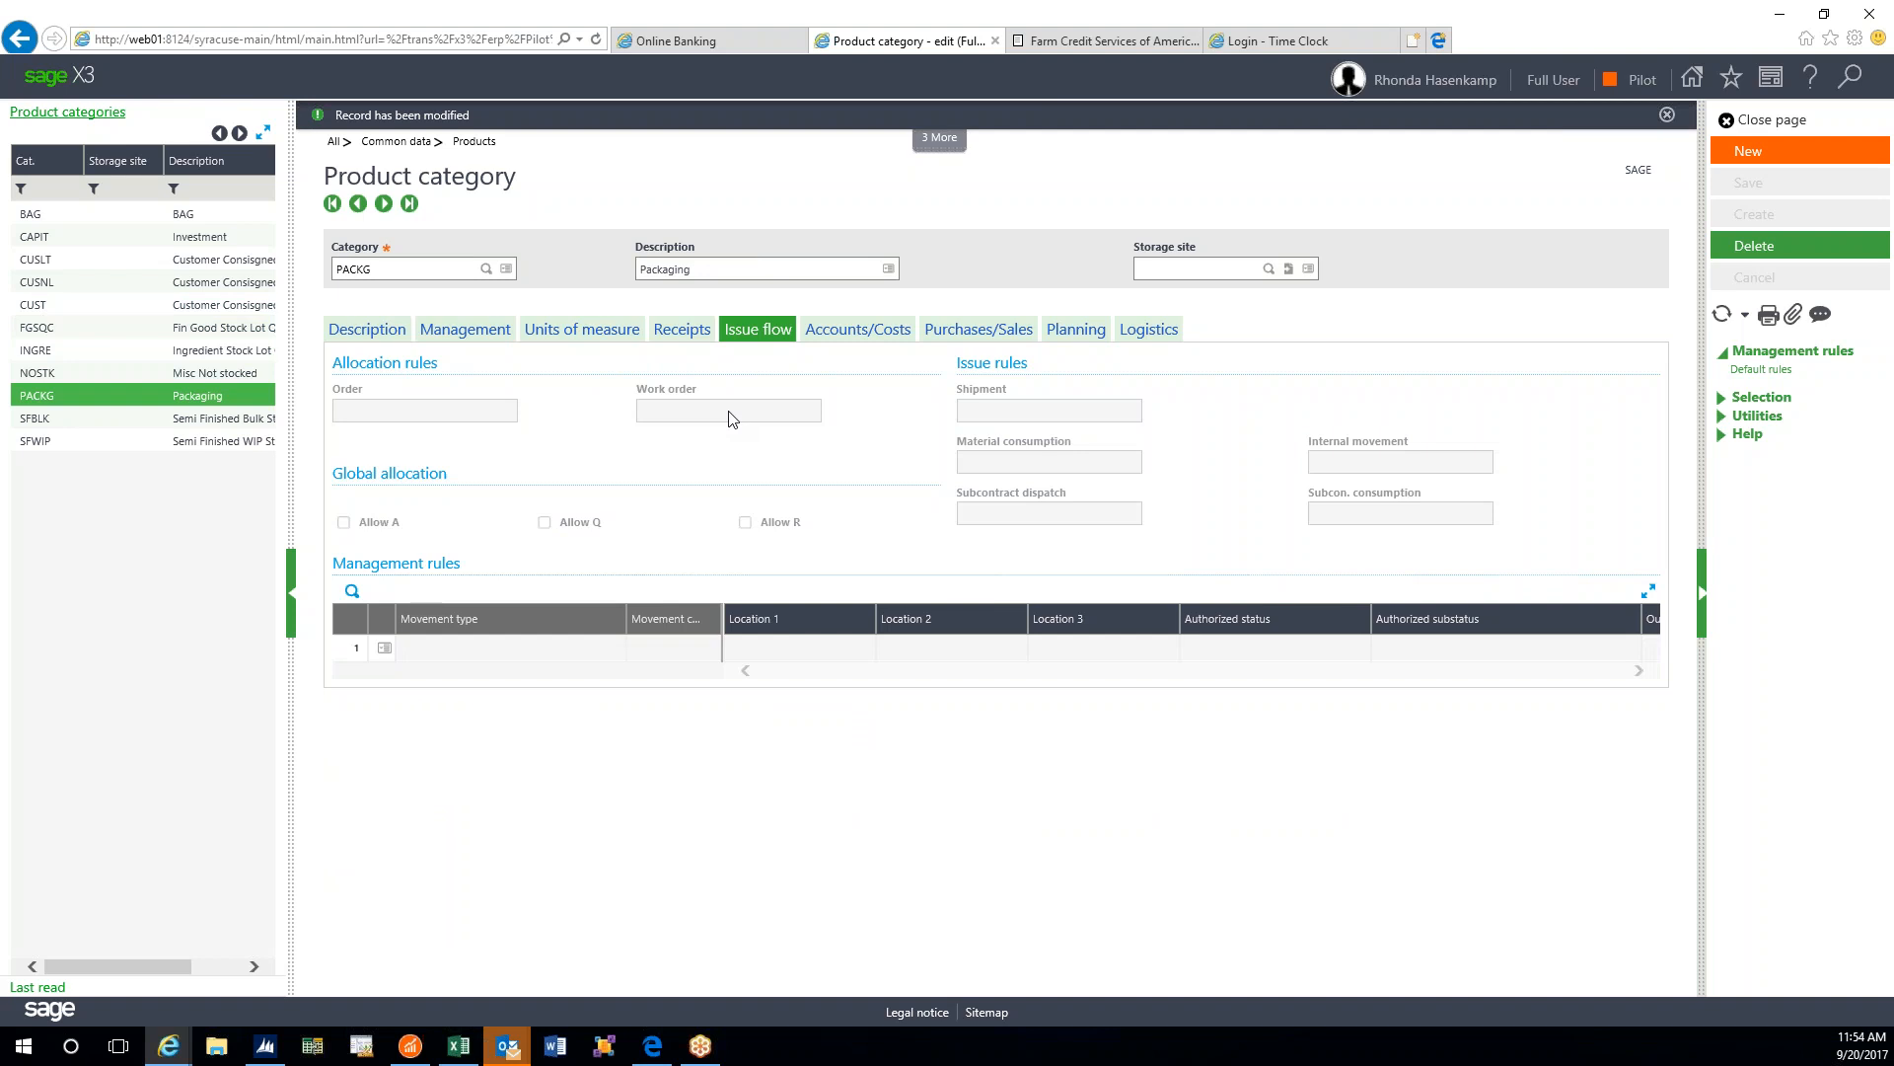
pyautogui.click(1722, 314)
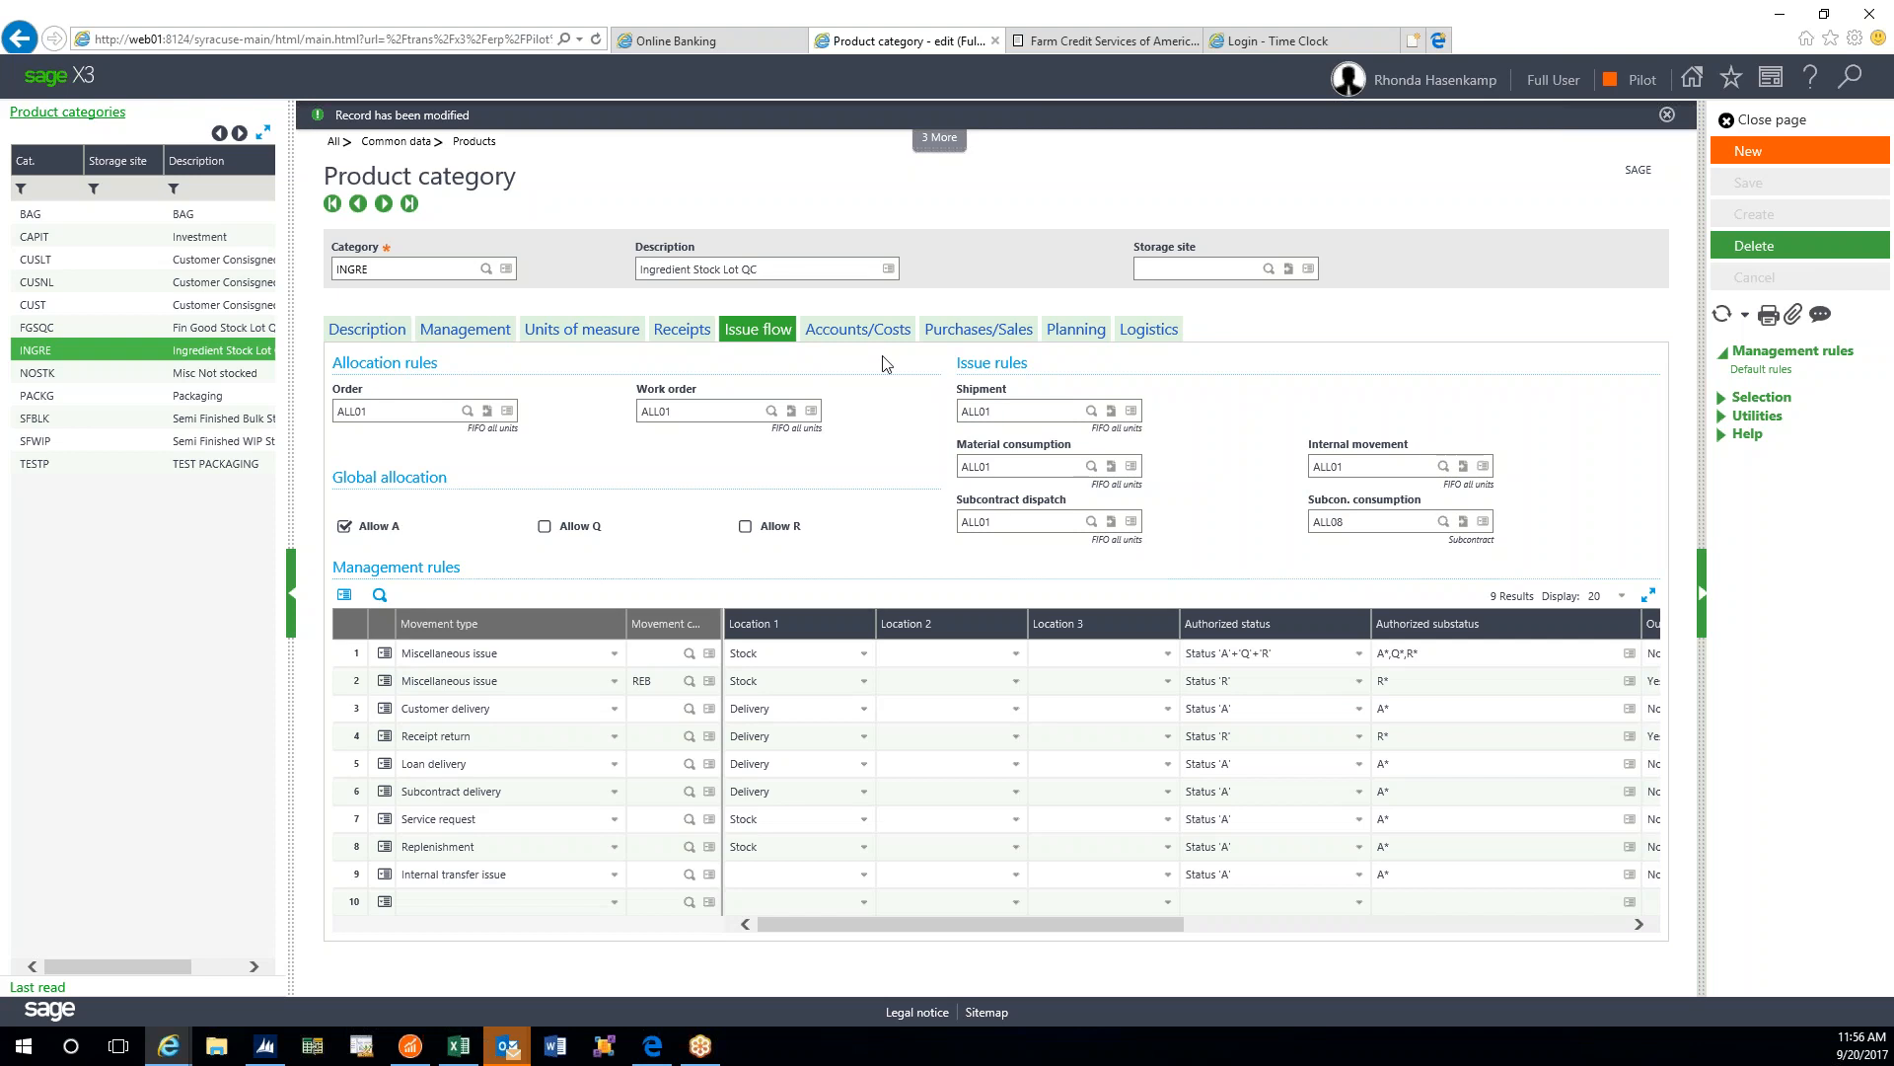
# - Browse INGRE's accounting codes on Accounts/Costs without changes, then reopen TESTP TEST PACKAGING
pyautogui.click(864, 338)
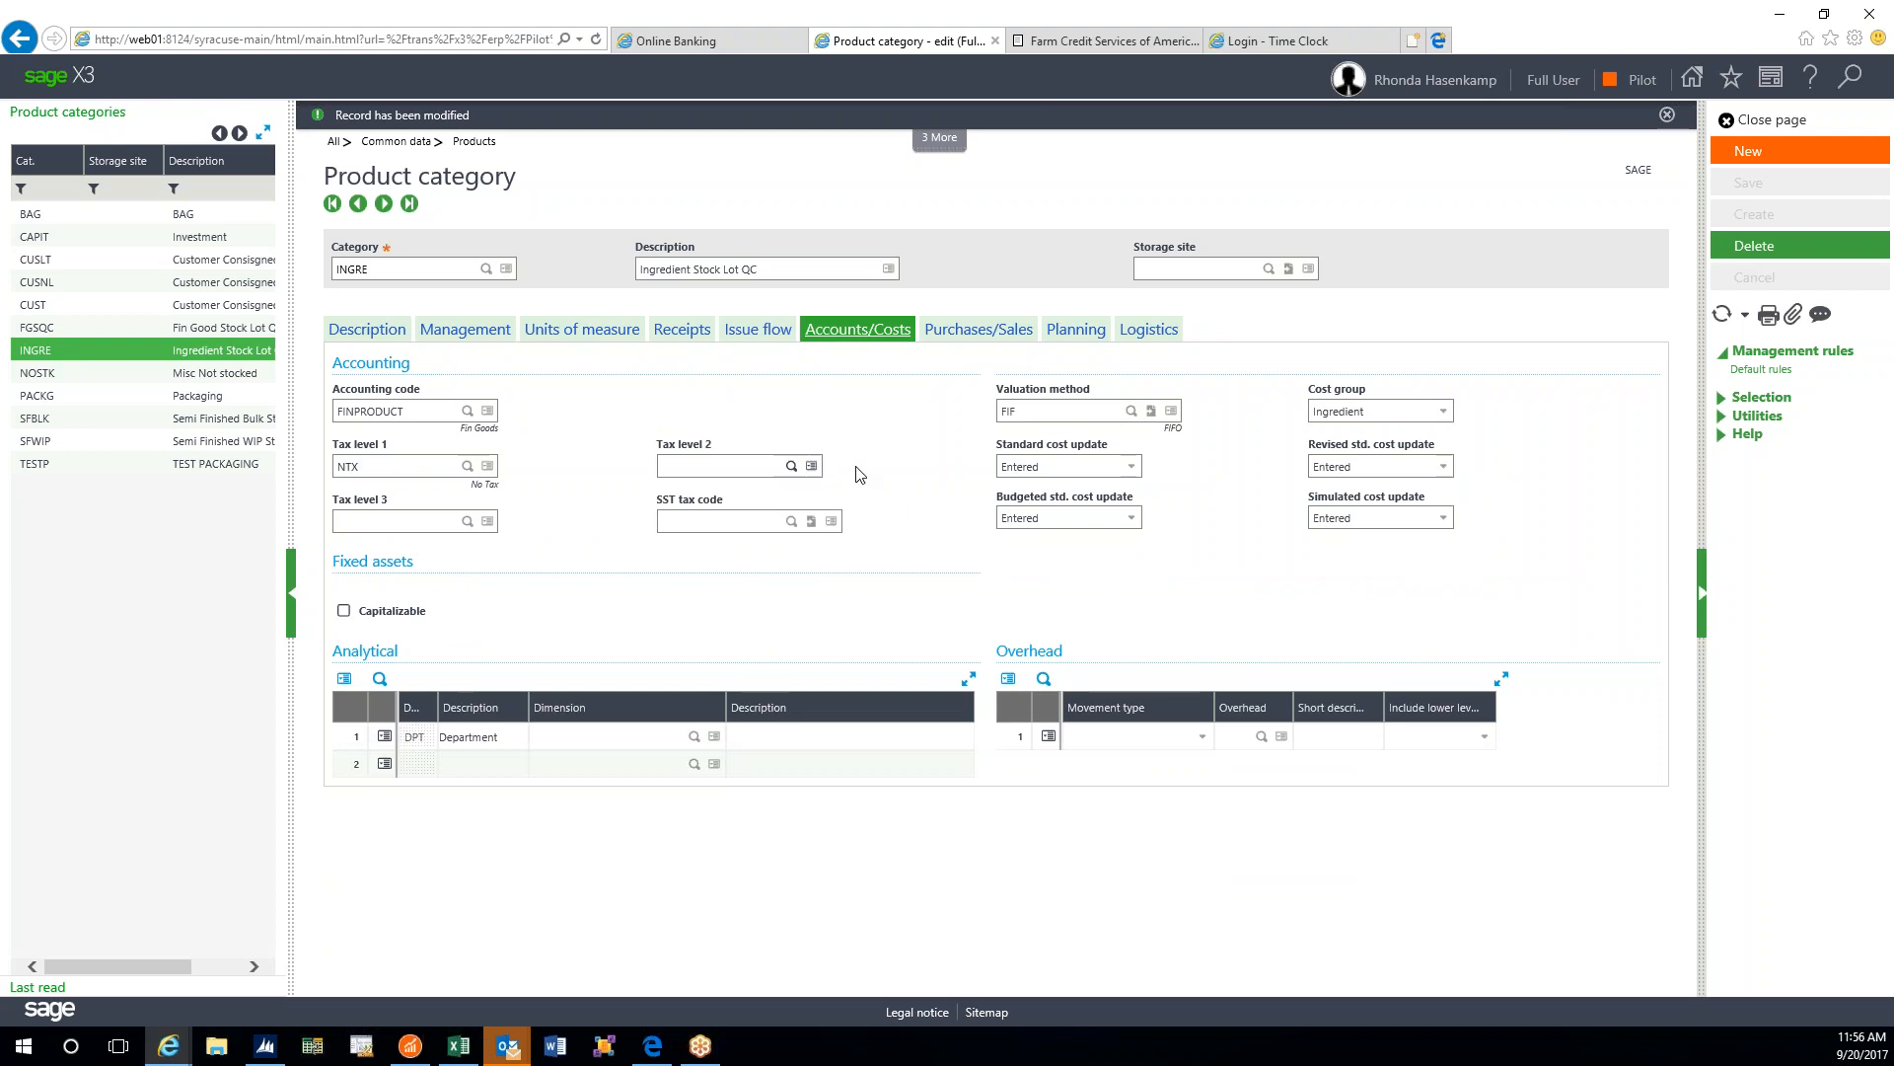
pyautogui.click(468, 410)
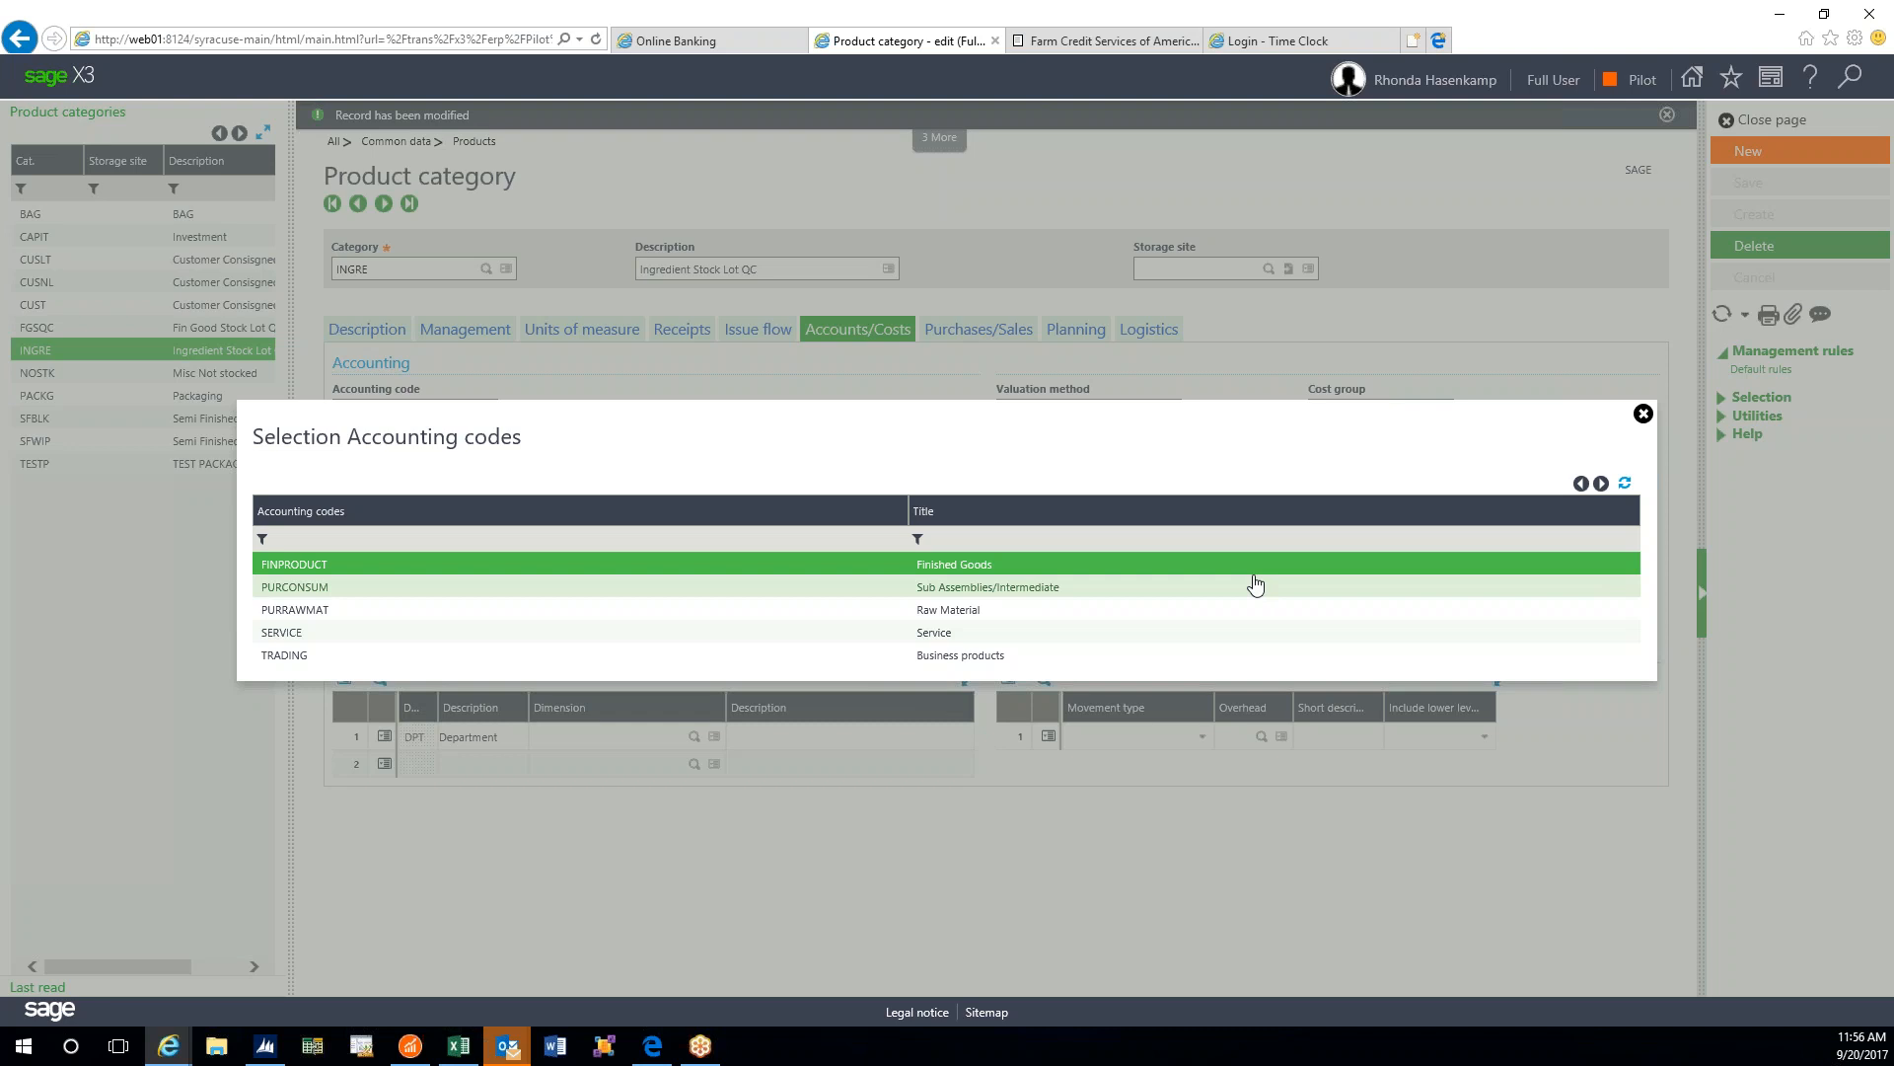
pyautogui.click(1643, 413)
pyautogui.click(148, 462)
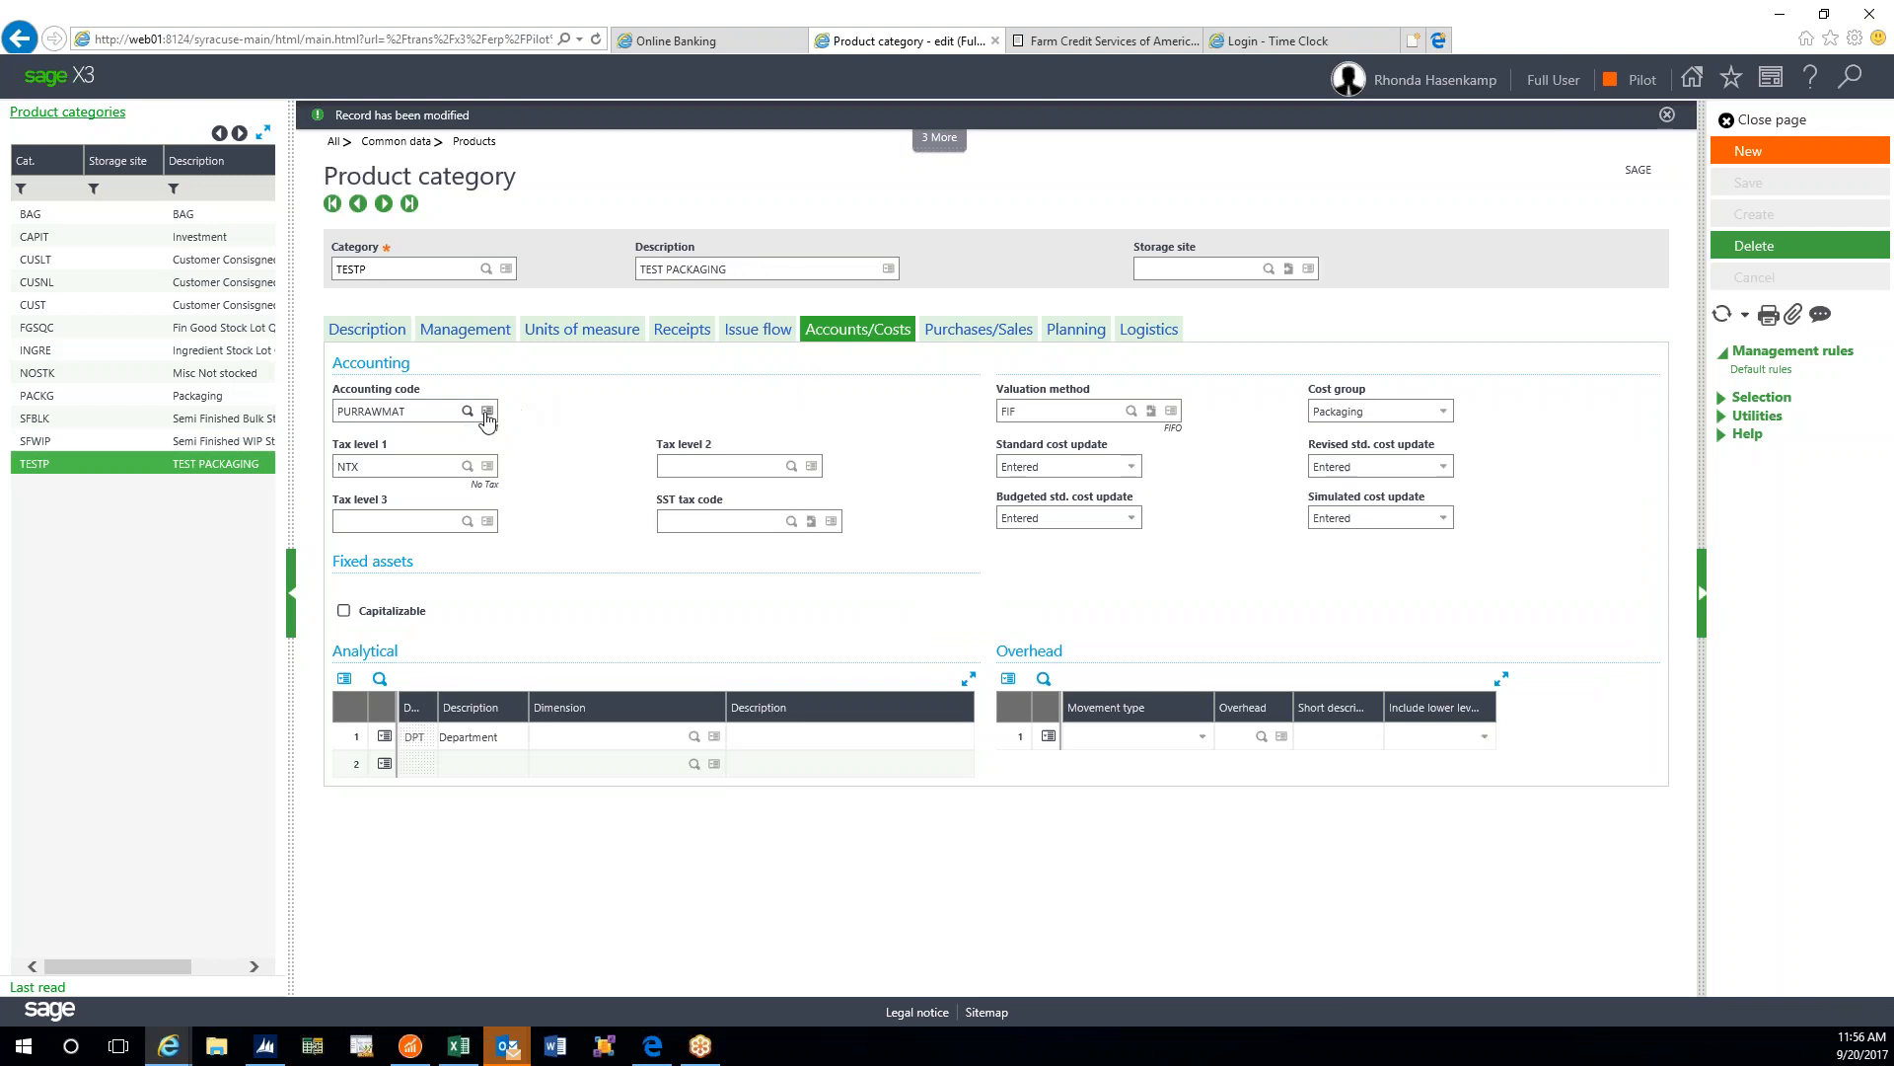
# - Choose FINPRODUCT (Finished Goods) from the Accounting code lookup for TESTP
pyautogui.click(466, 411)
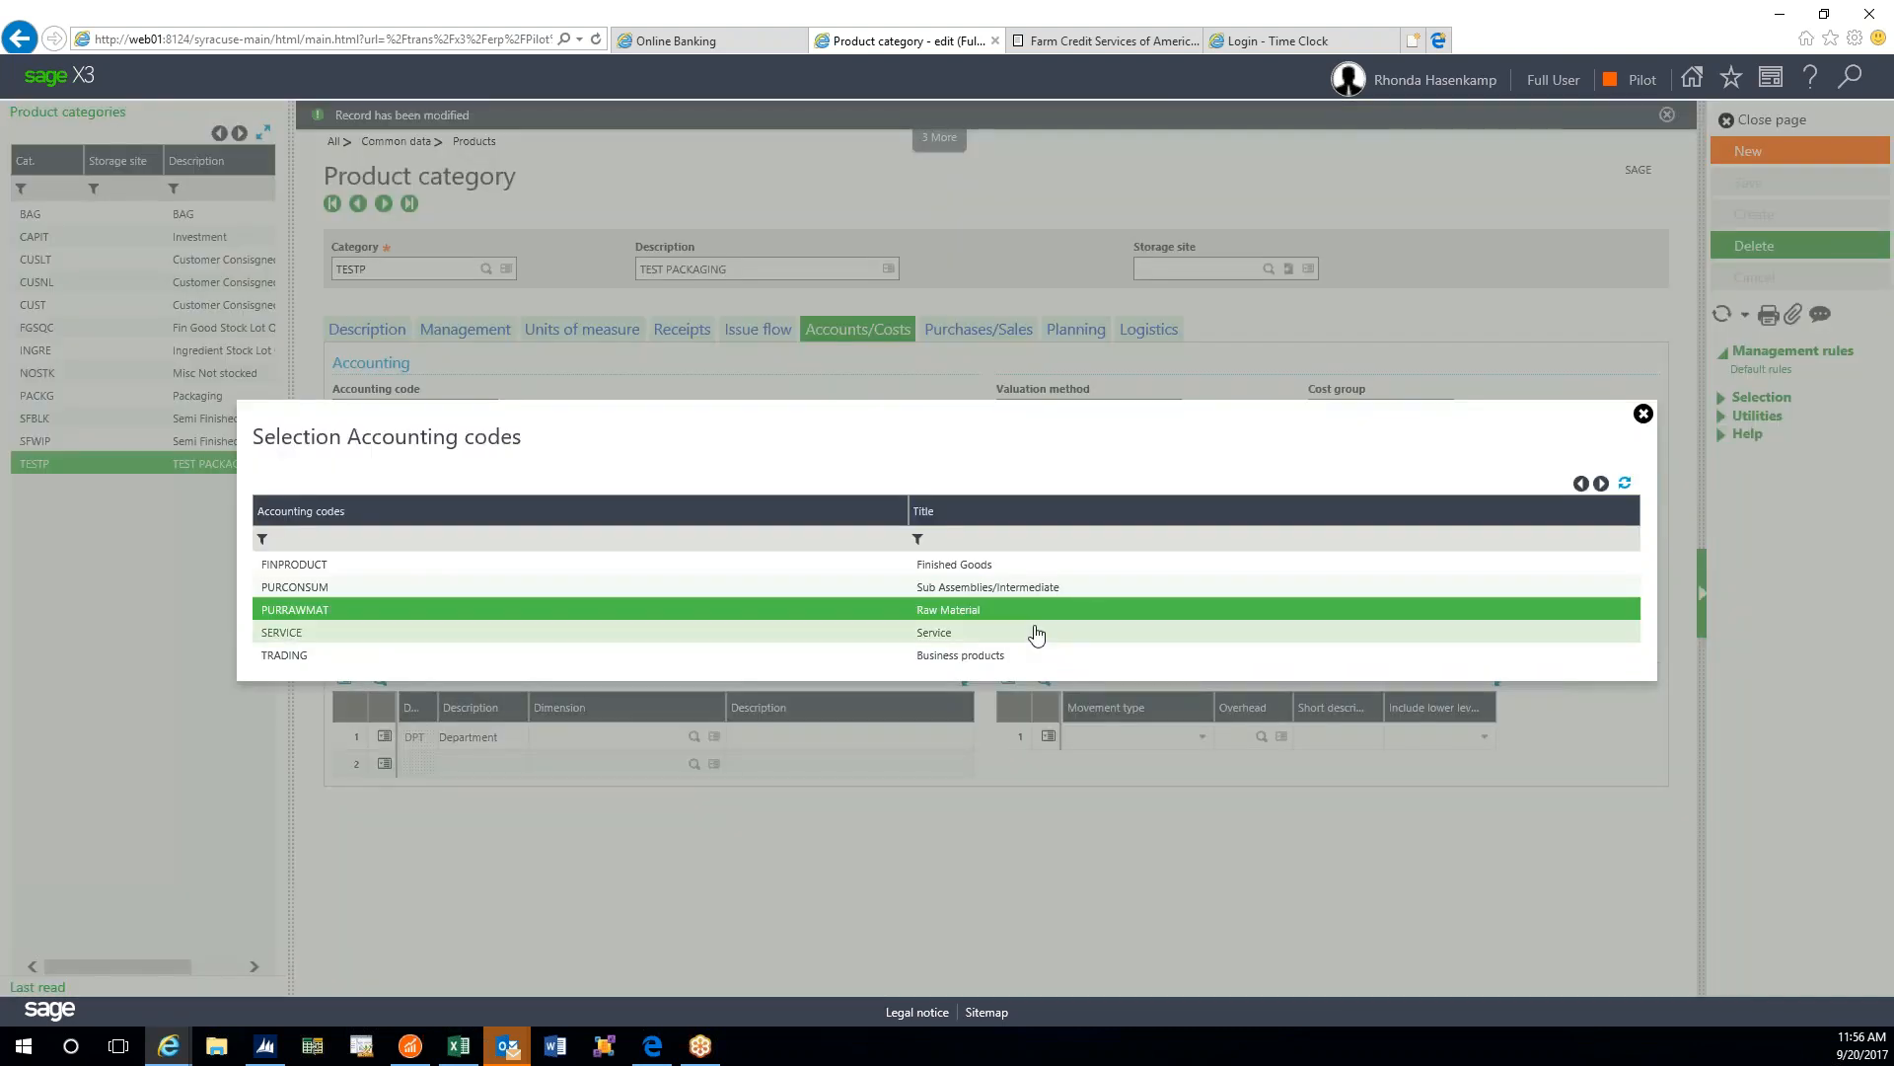
pyautogui.click(360, 573)
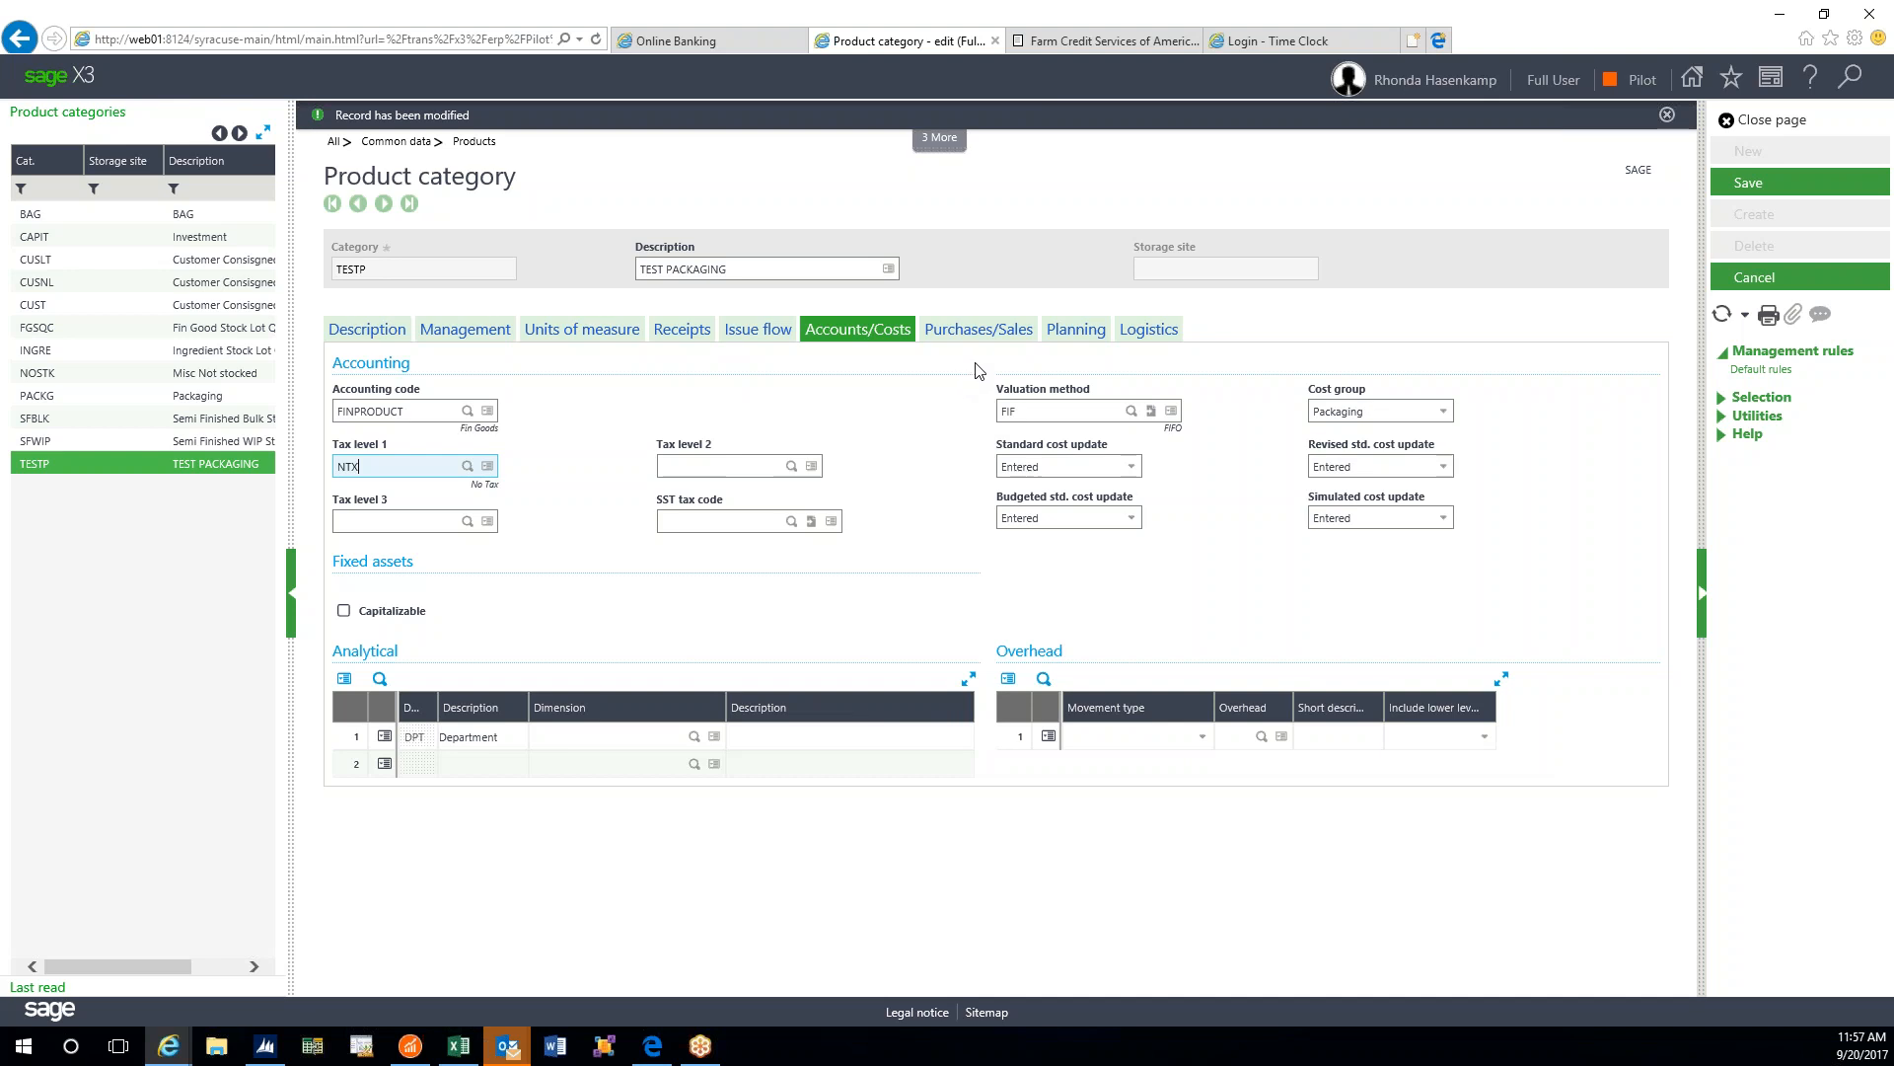
pyautogui.click(977, 331)
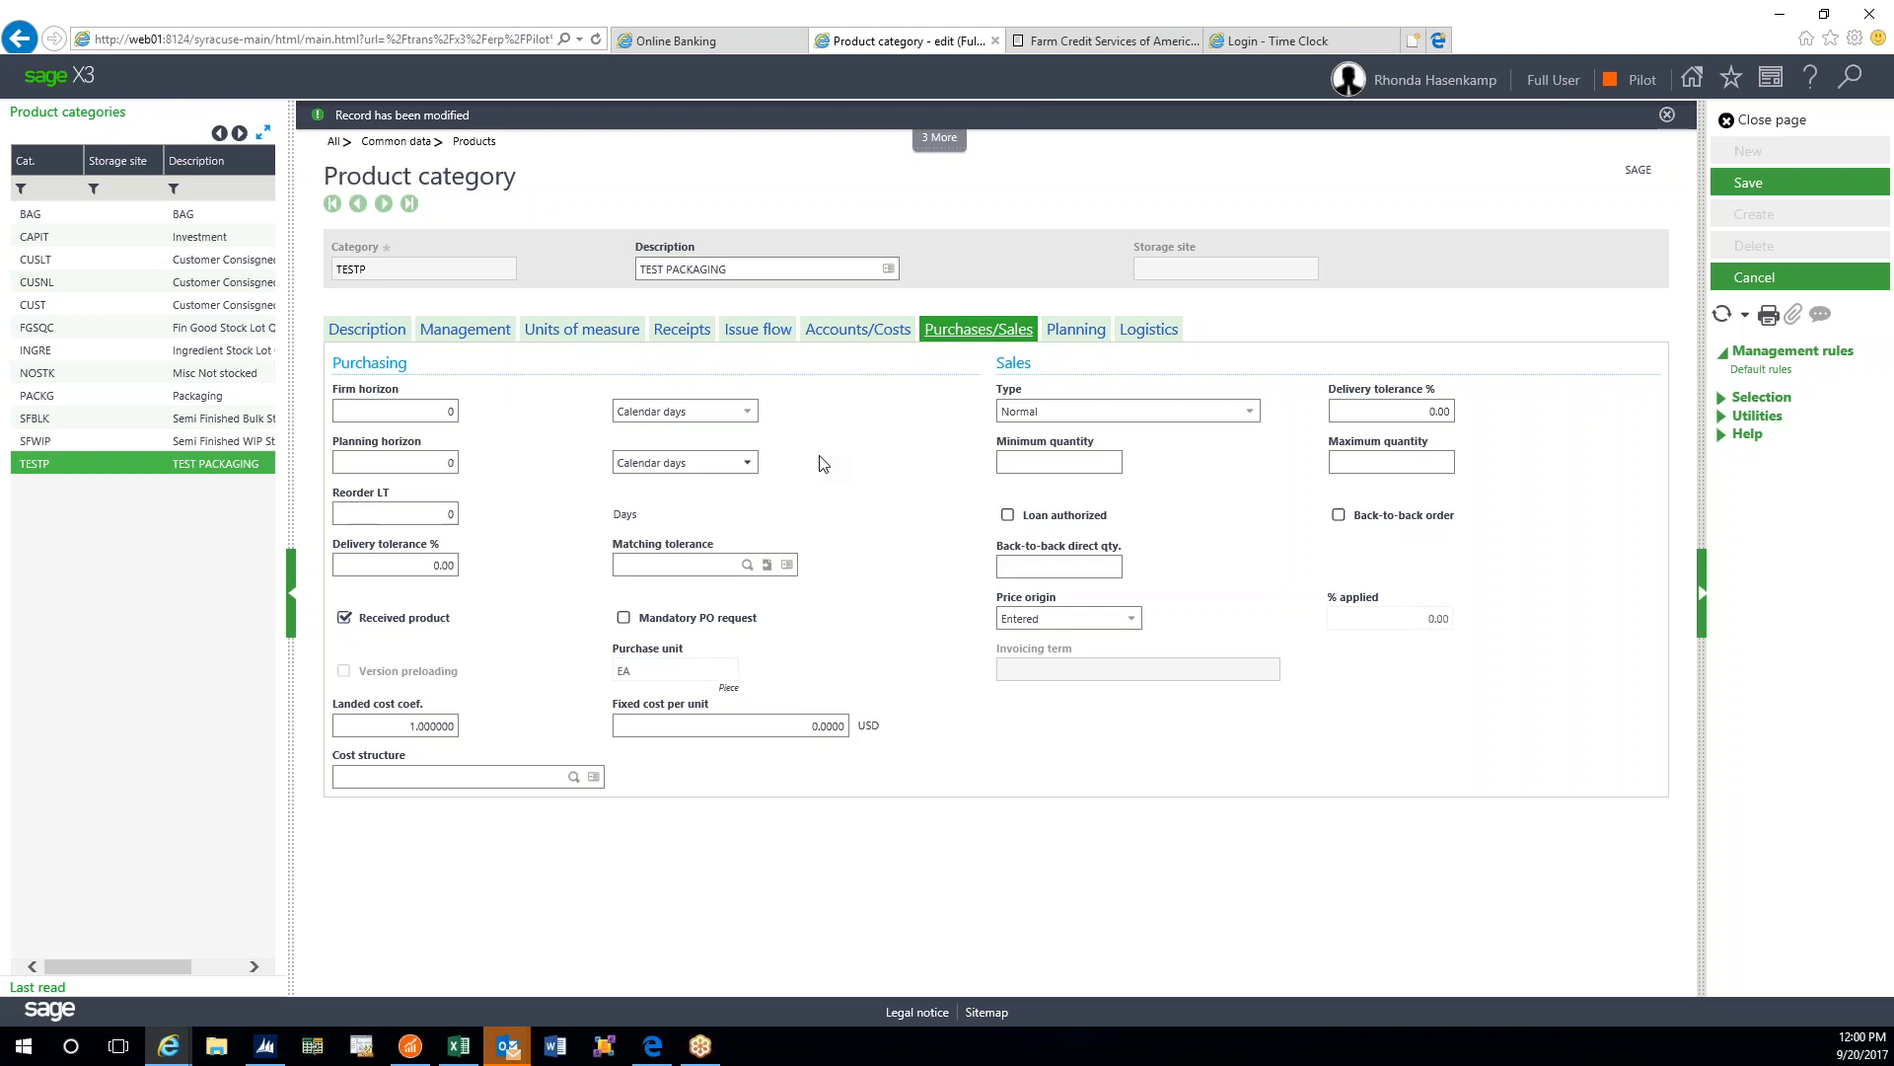
pyautogui.click(434, 564)
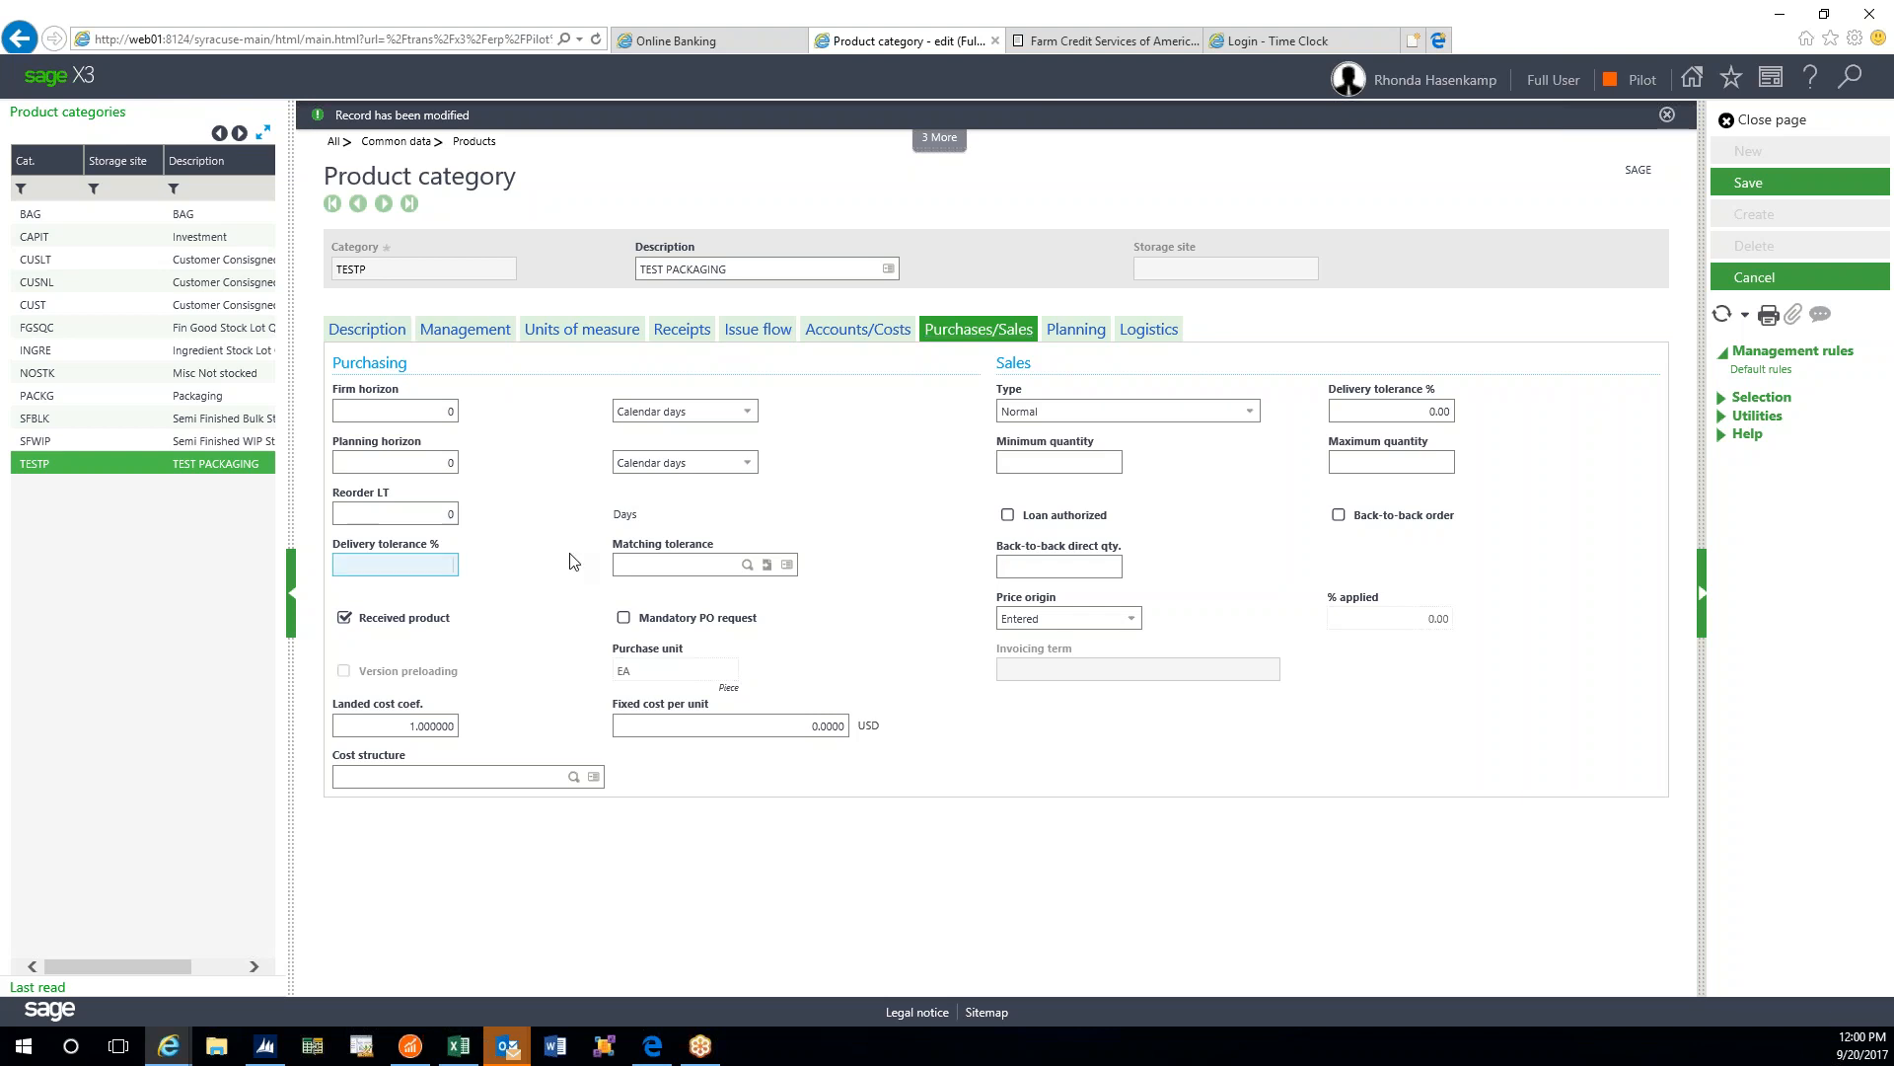
# - Enter a 10% delivery tolerance and confirm no matching tolerance codes exist
pyautogui.write('10')
pyautogui.click(714, 561)
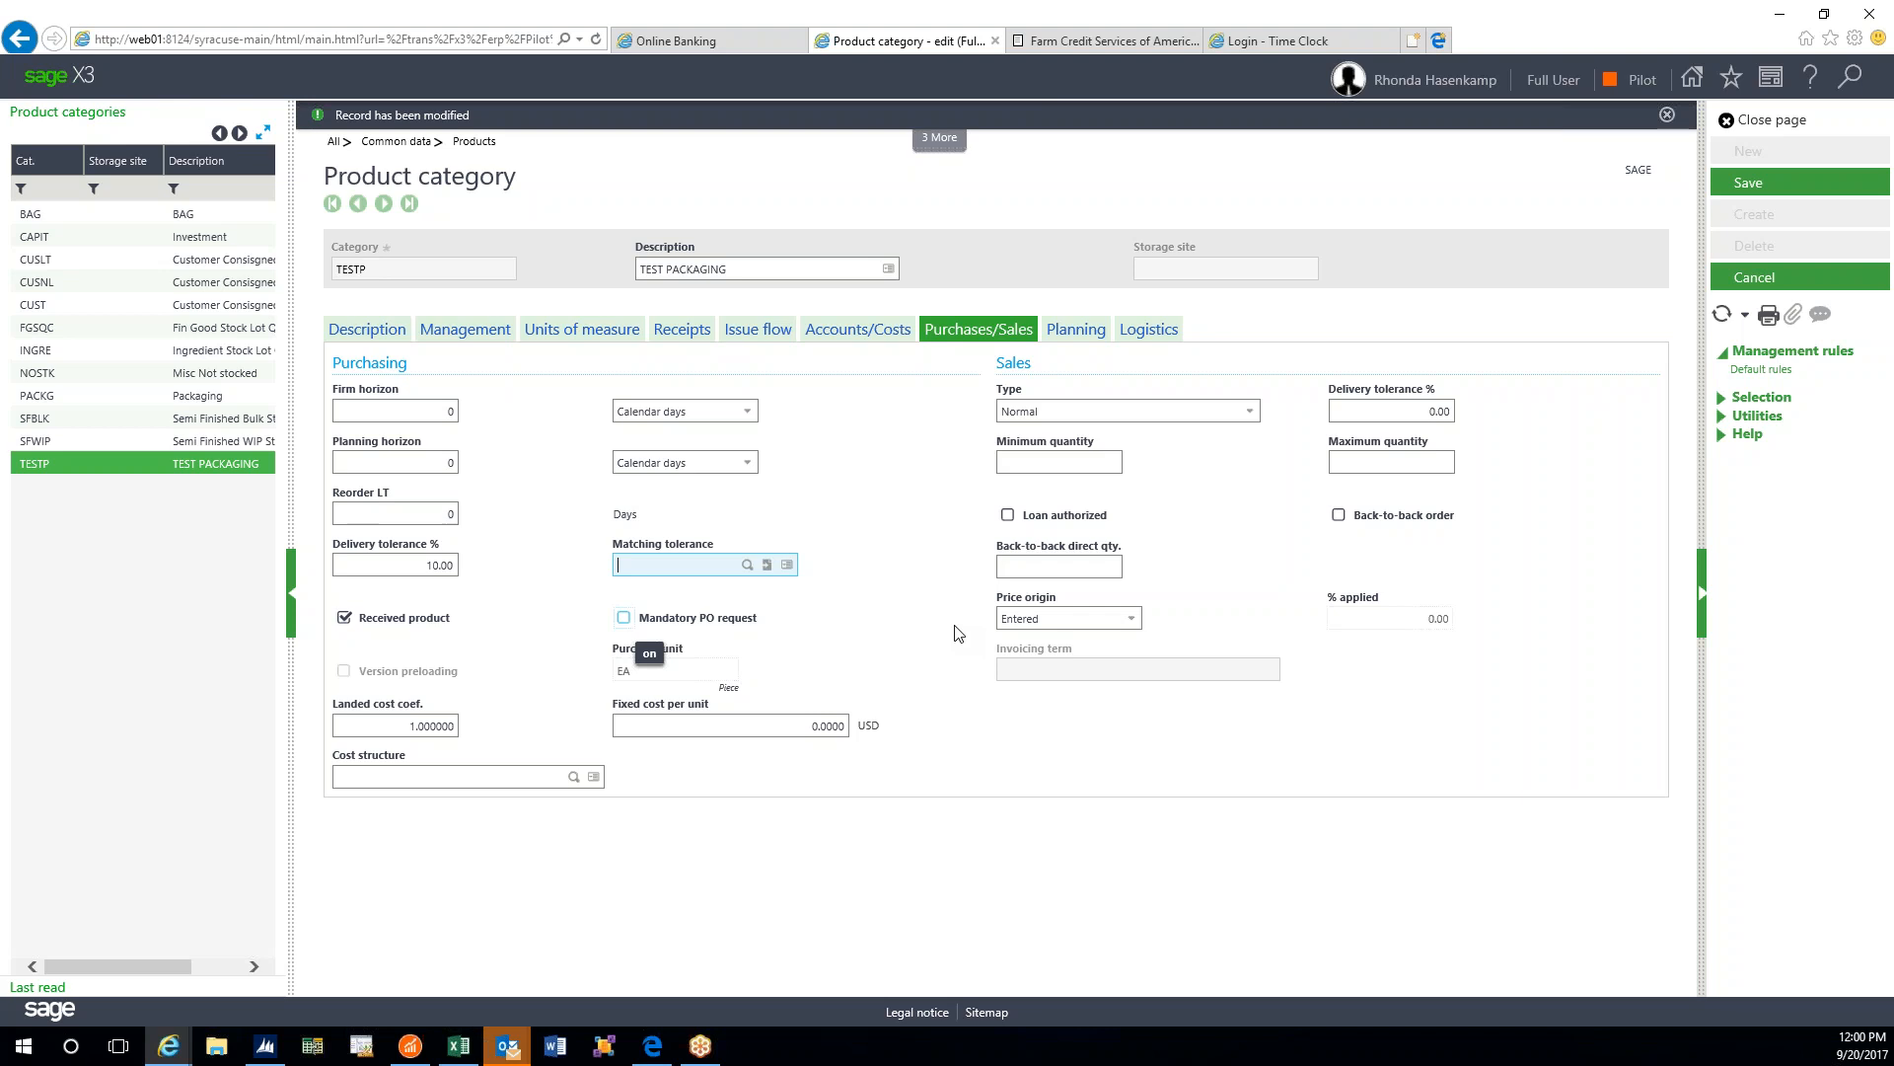
pyautogui.click(747, 564)
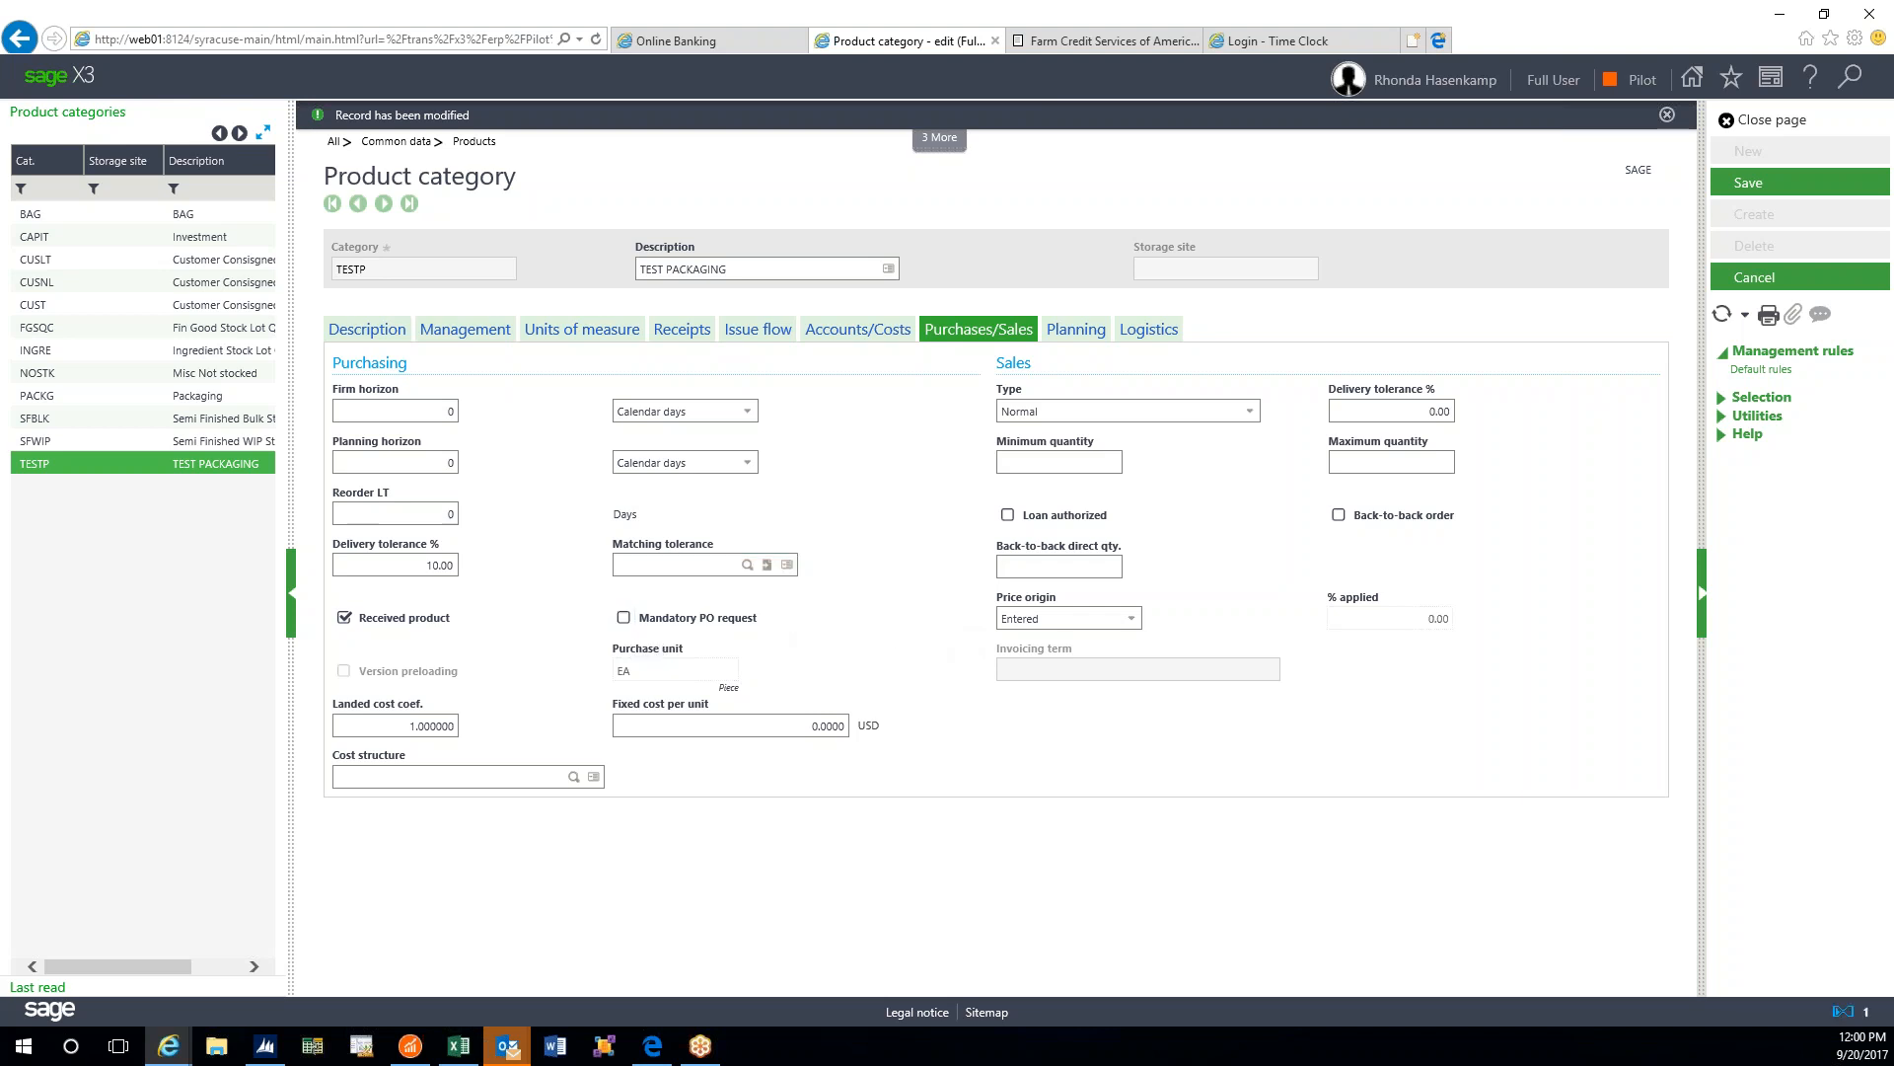
pyautogui.click(946, 575)
pyautogui.click(747, 564)
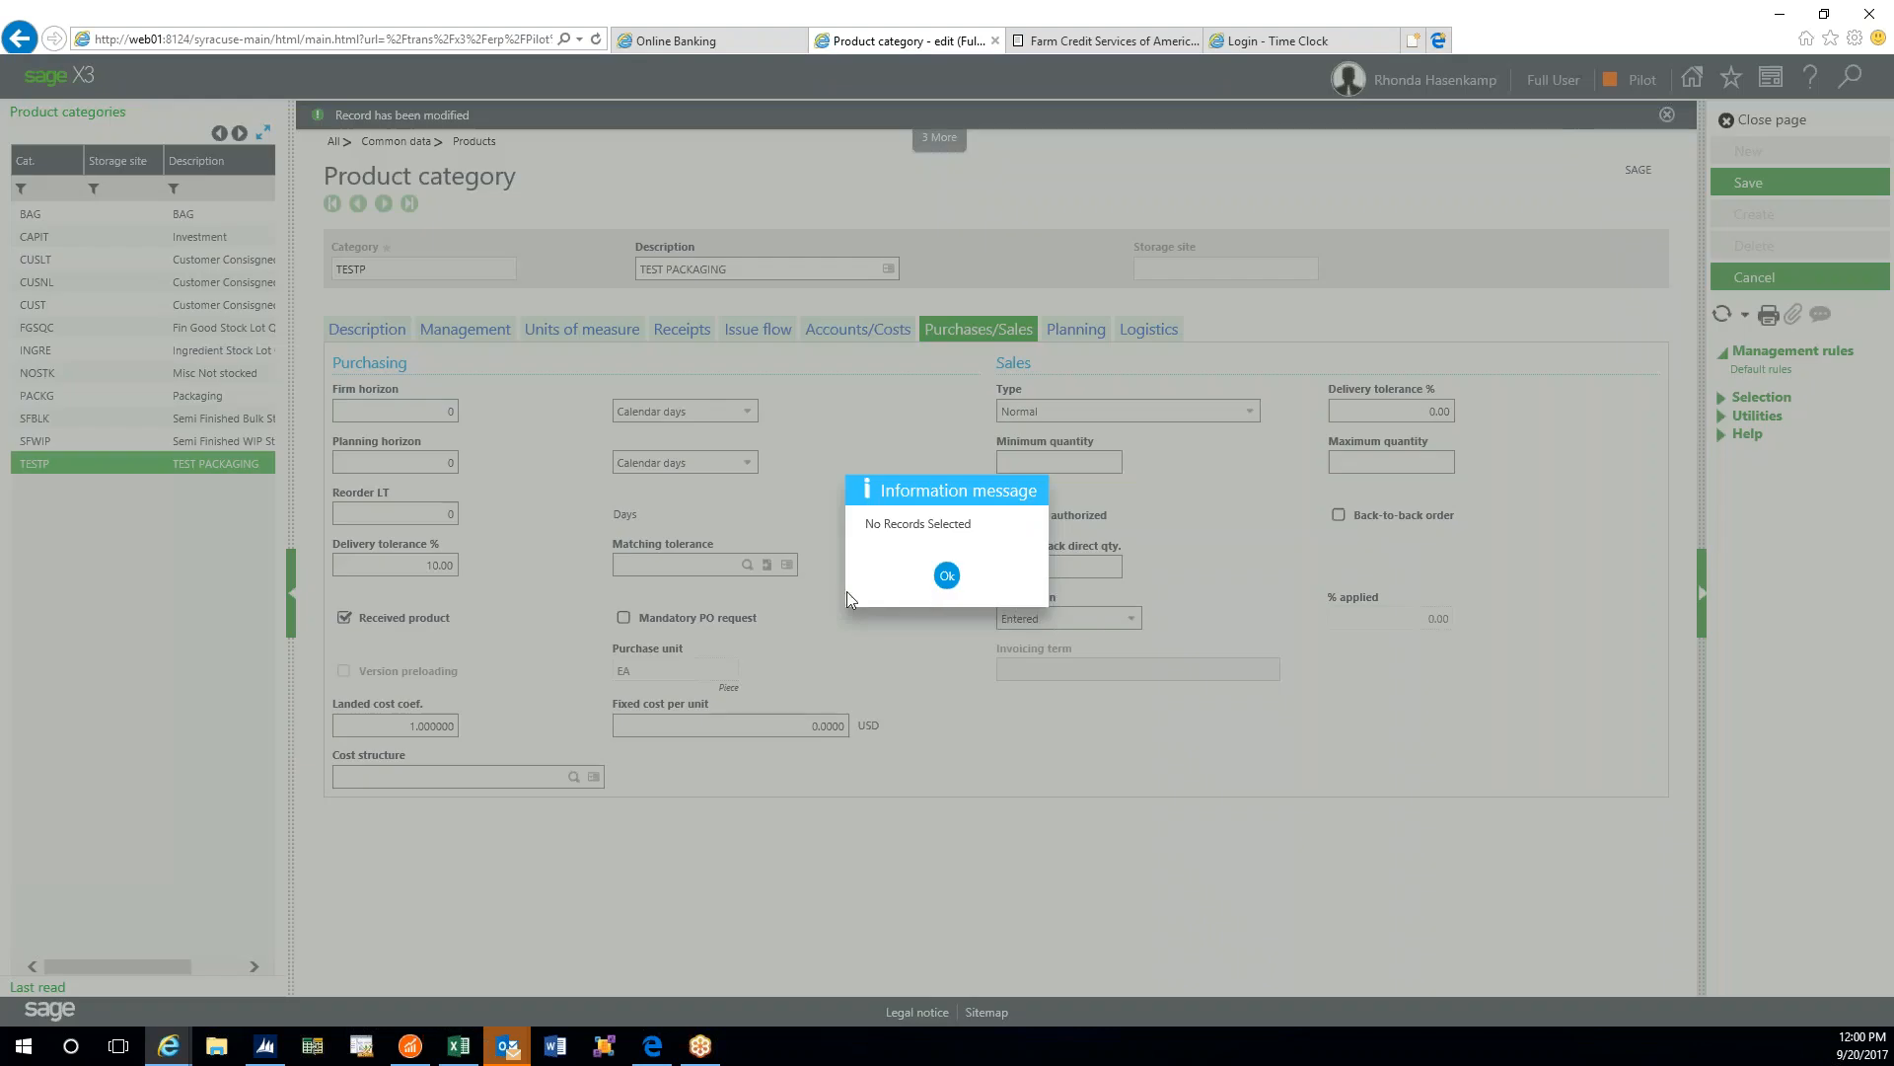
pyautogui.click(946, 577)
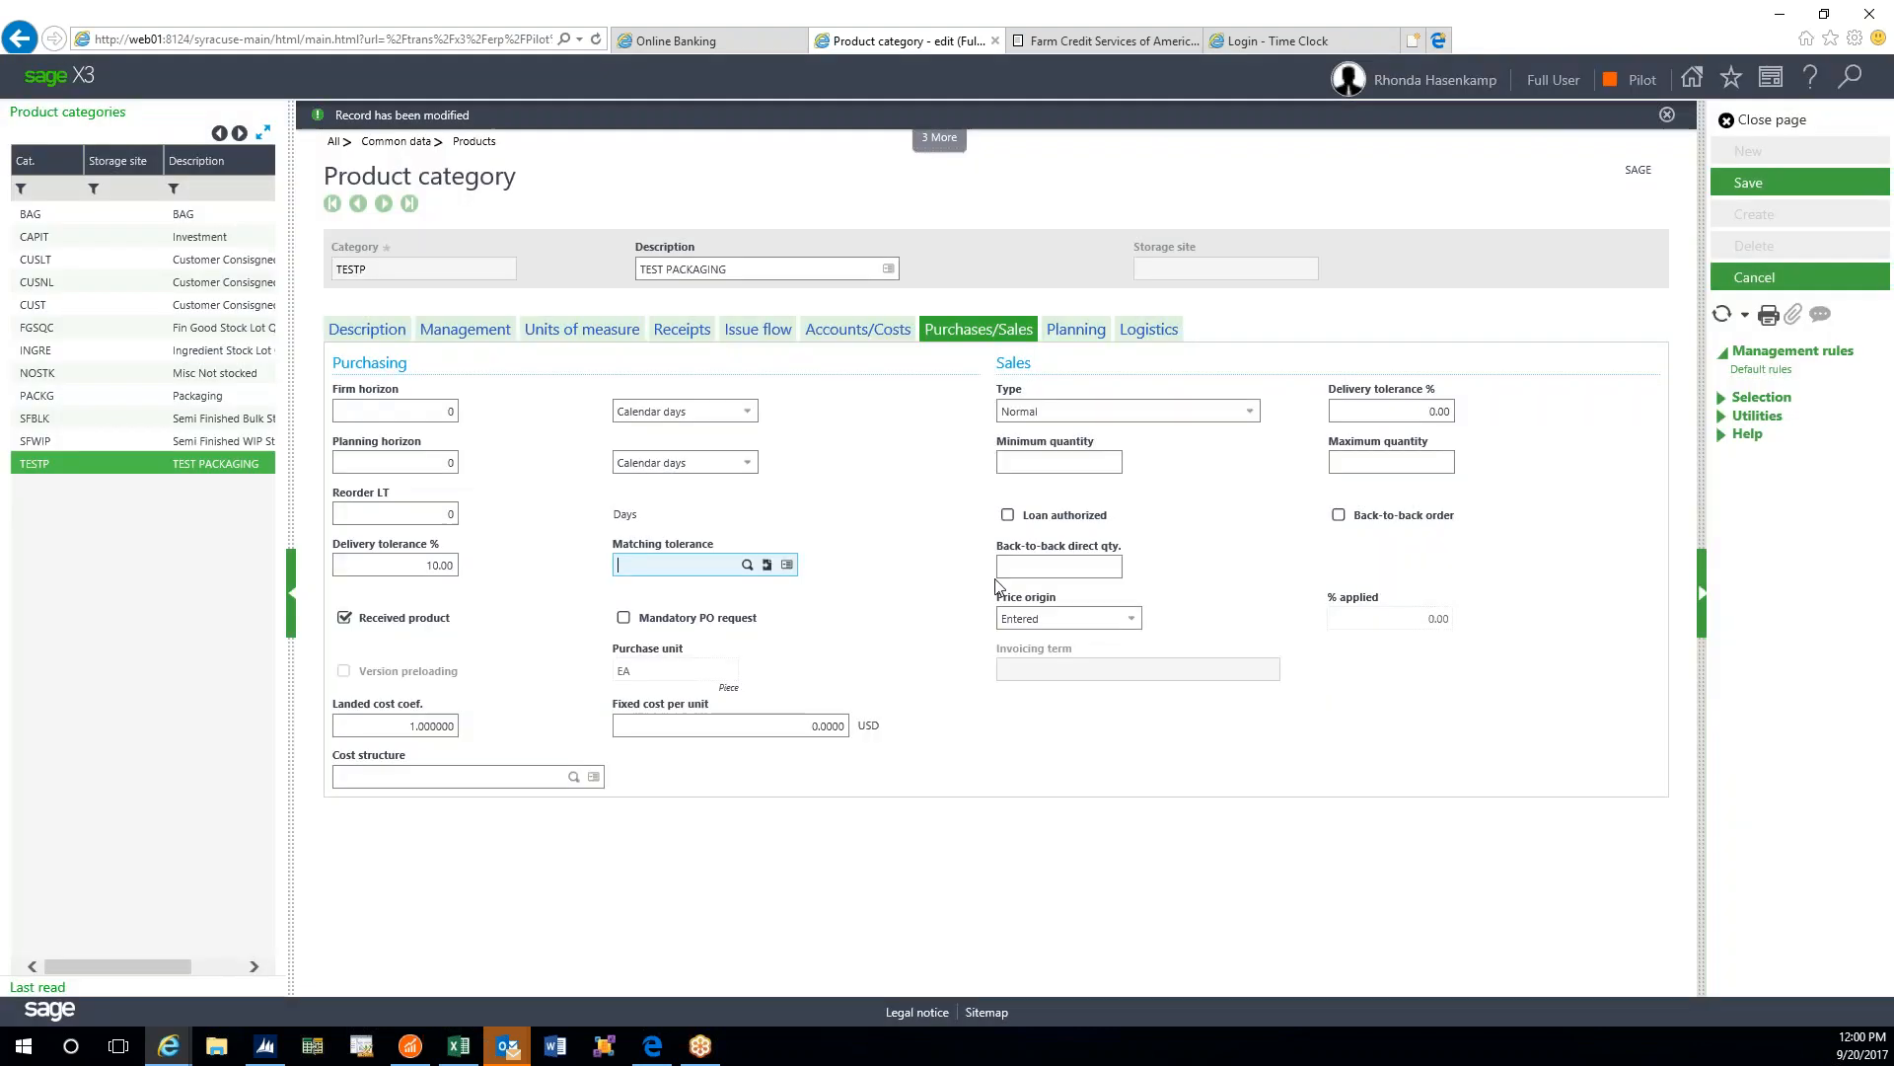
# - Jump to the blank Matching tolerance setup page, clearing each Mandatory field error
pyautogui.click(768, 567)
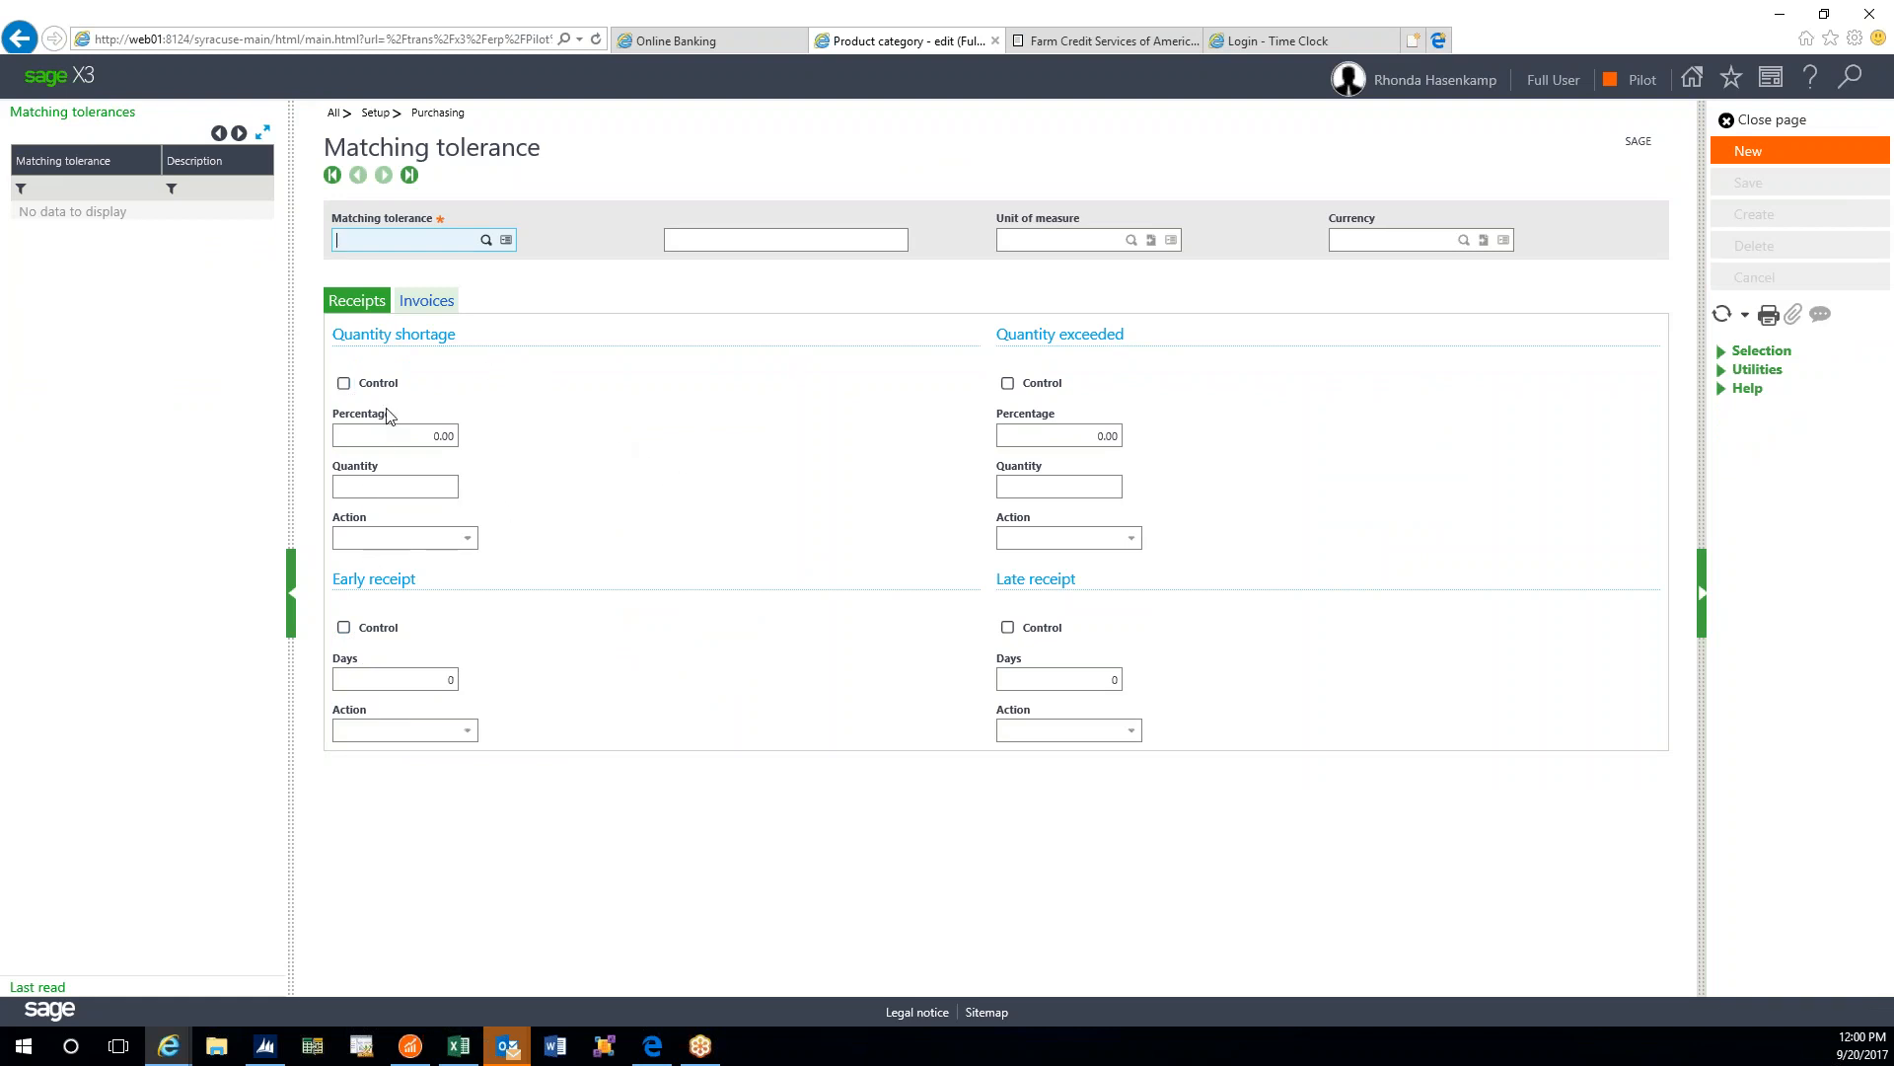
pyautogui.click(424, 446)
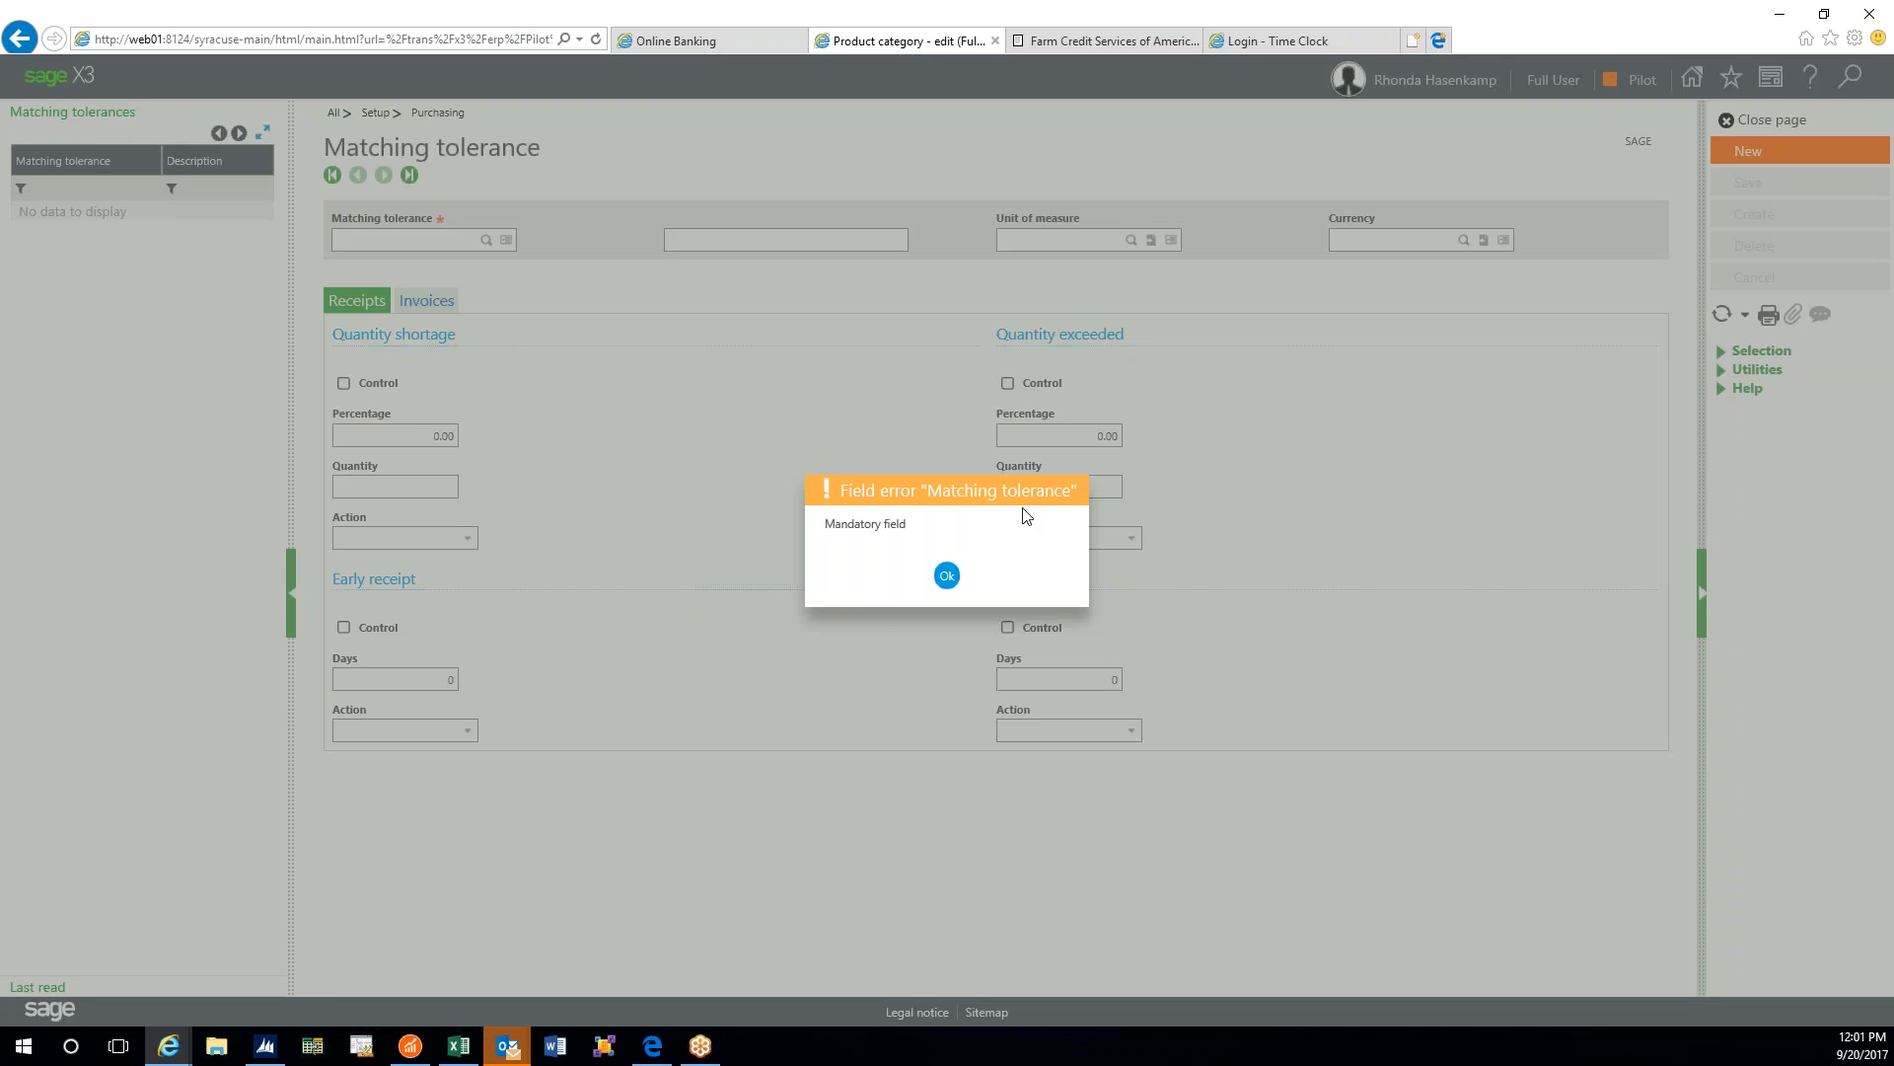
pyautogui.click(947, 575)
pyautogui.click(946, 575)
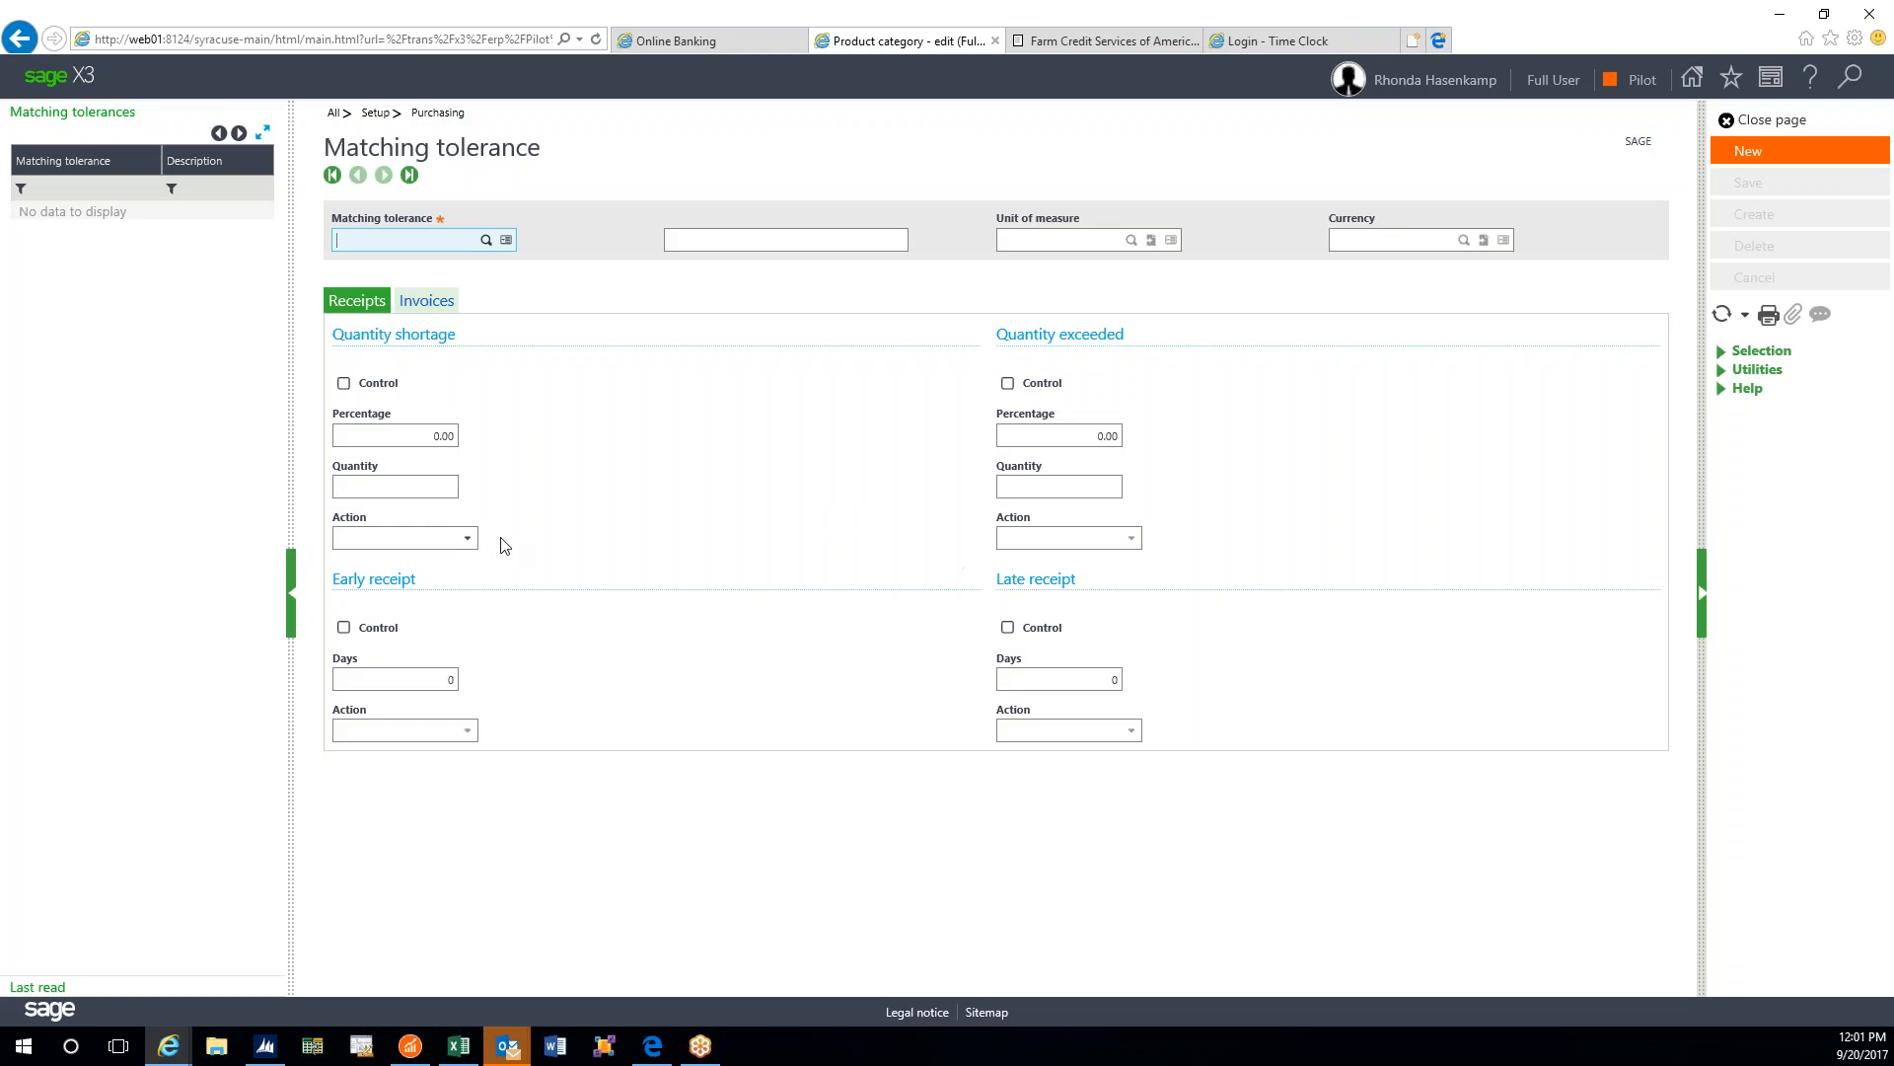
pyautogui.click(464, 538)
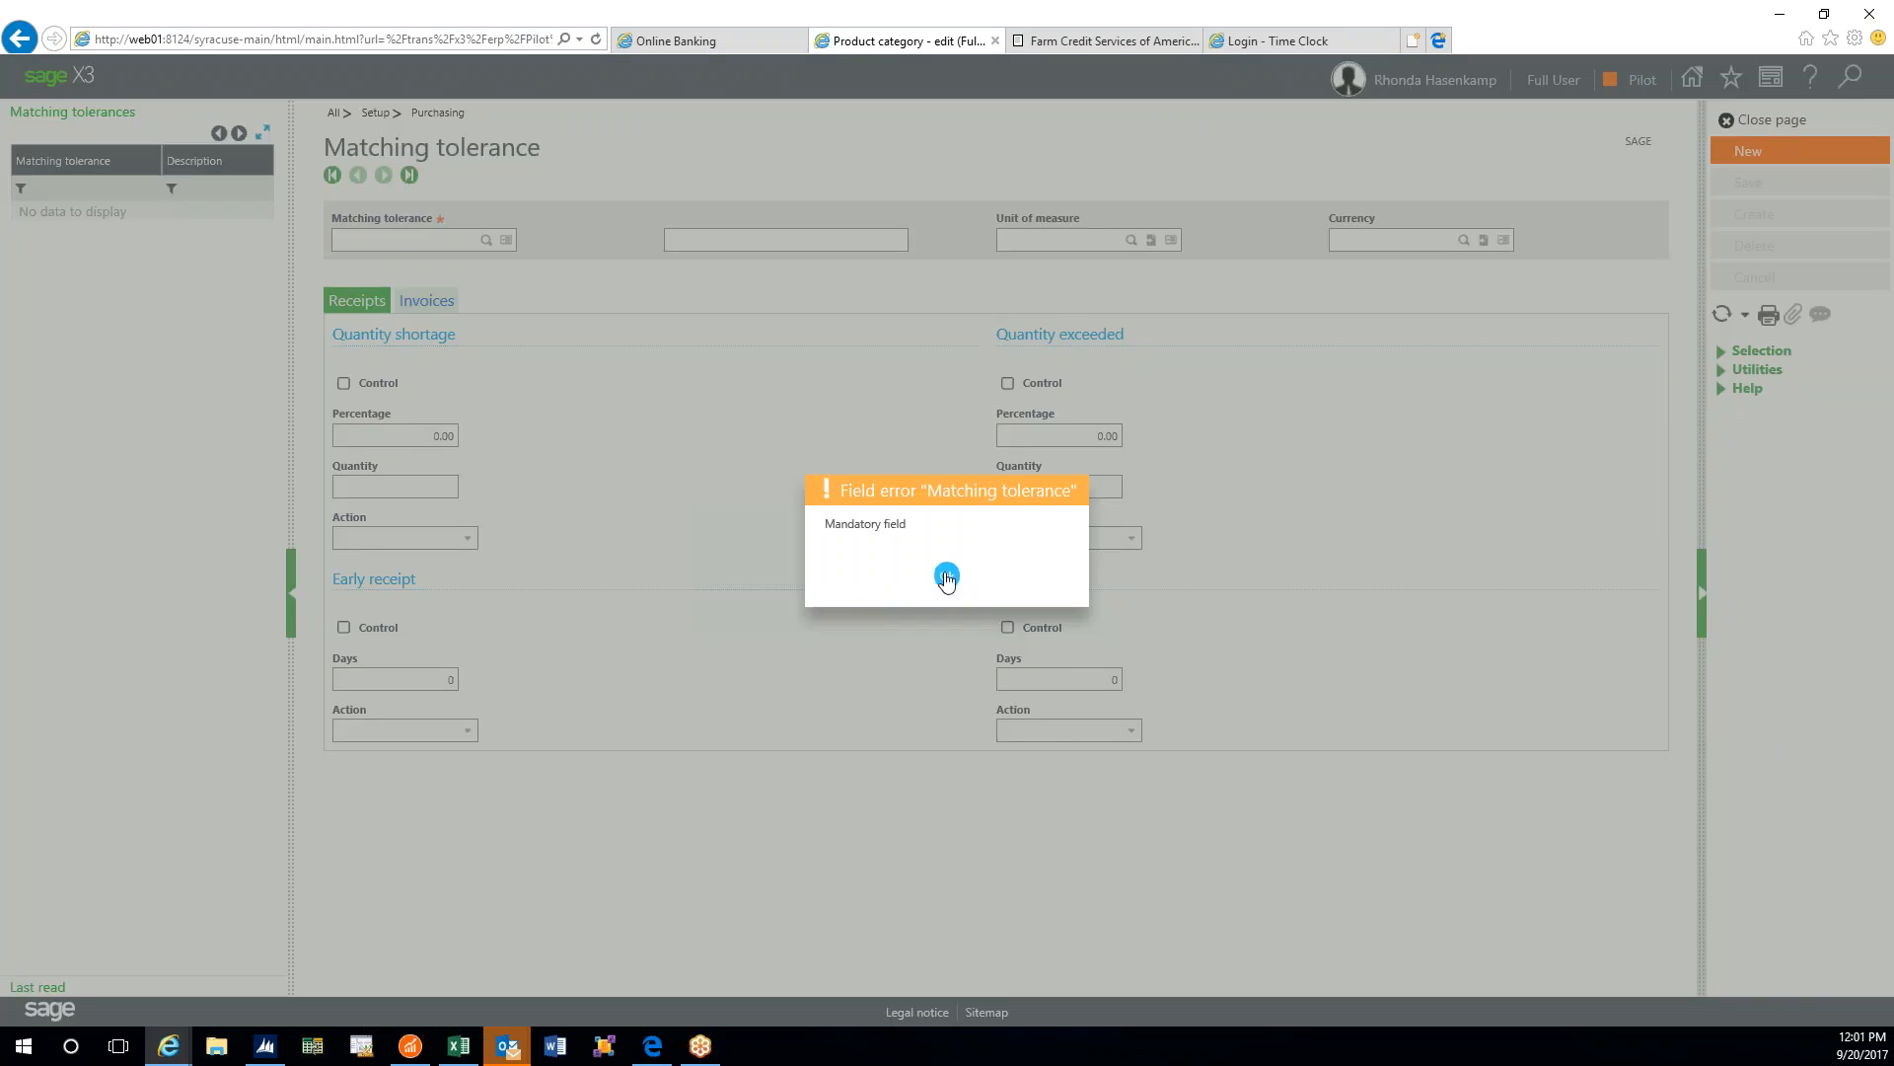
pyautogui.click(942, 578)
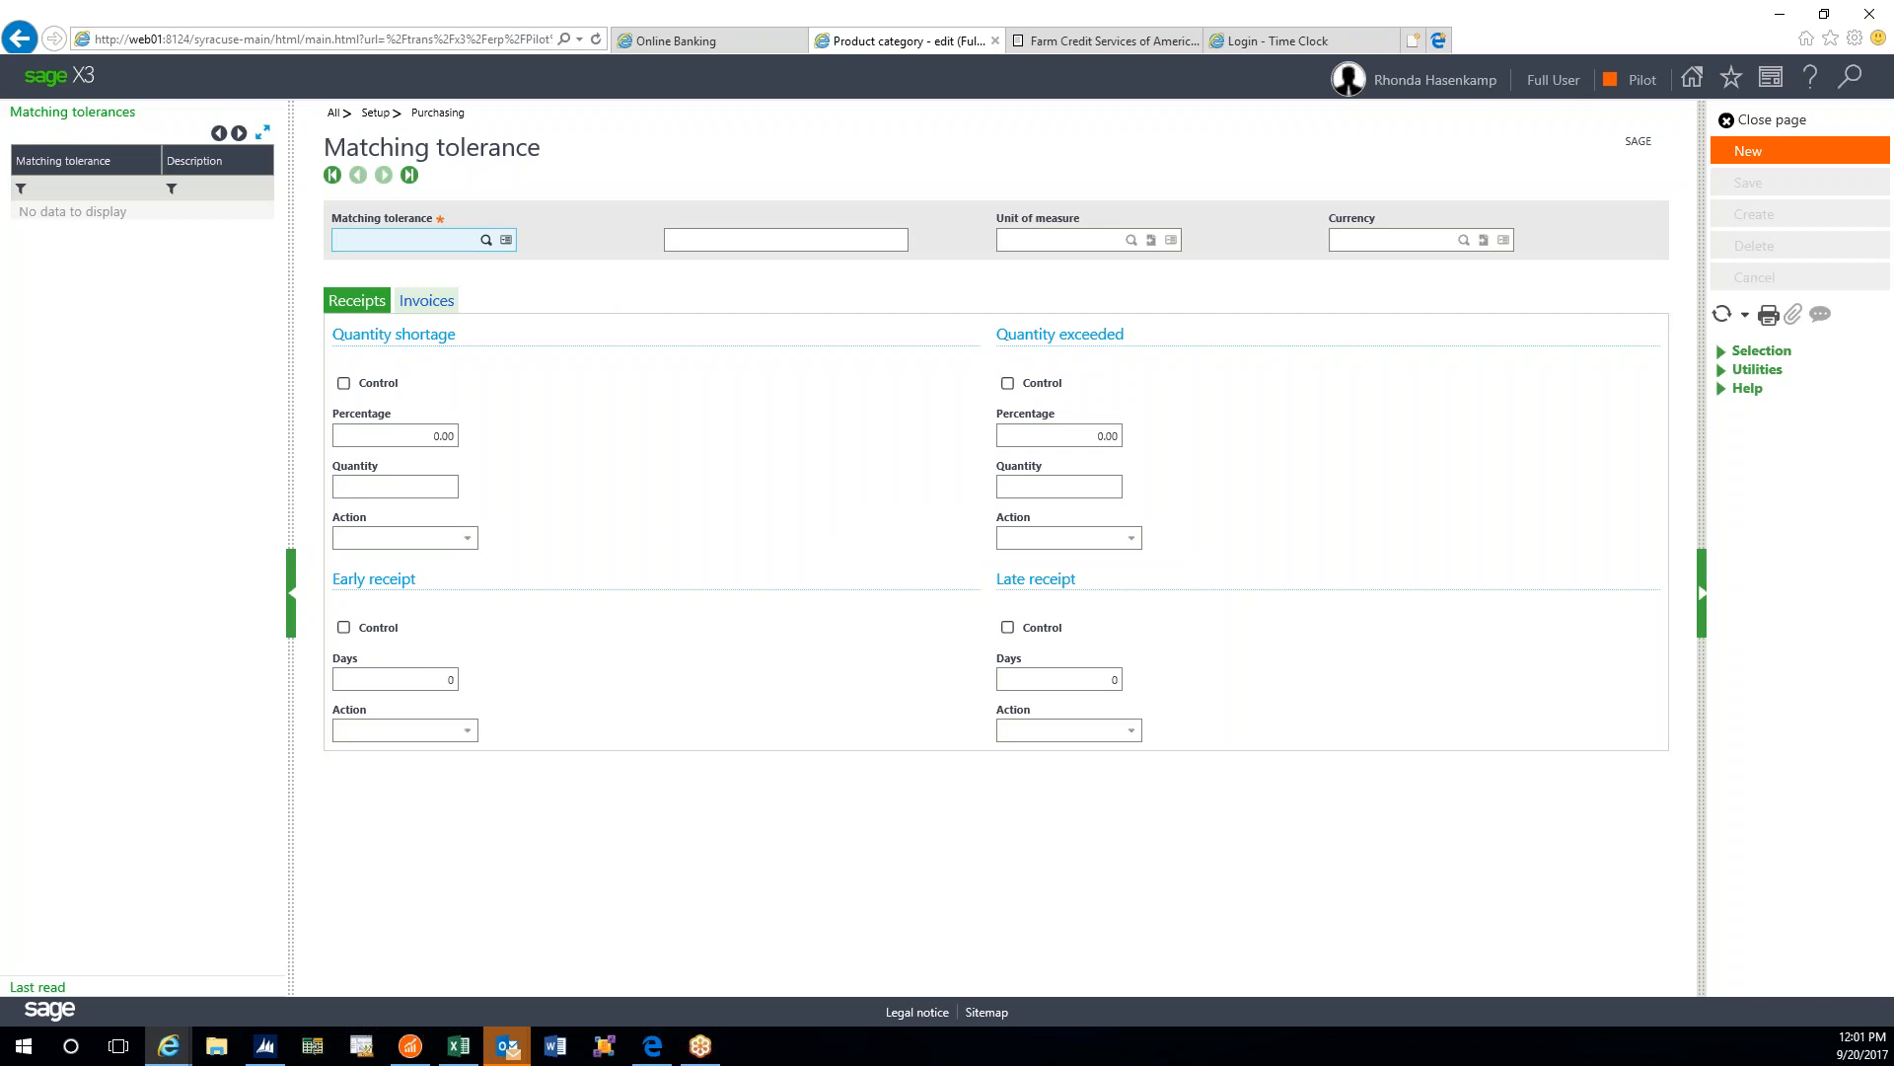
pyautogui.click(419, 486)
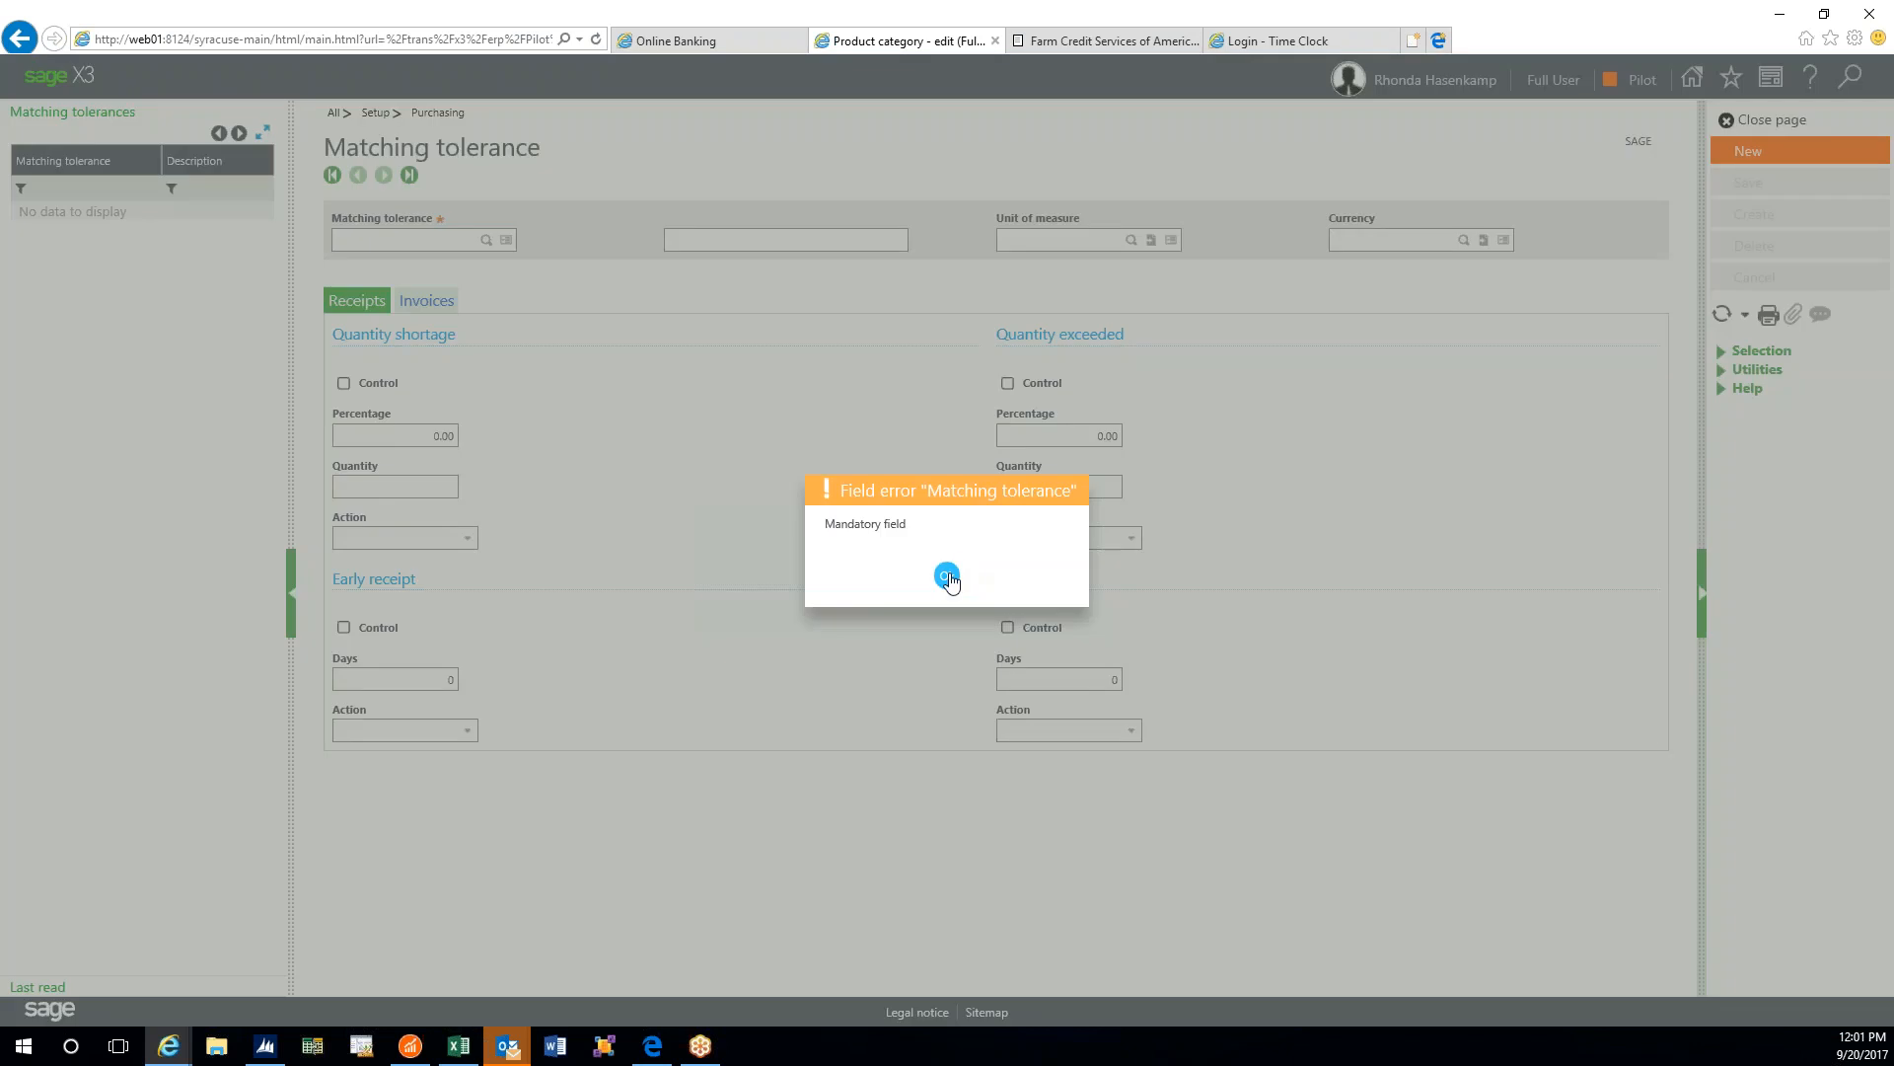
pyautogui.click(949, 572)
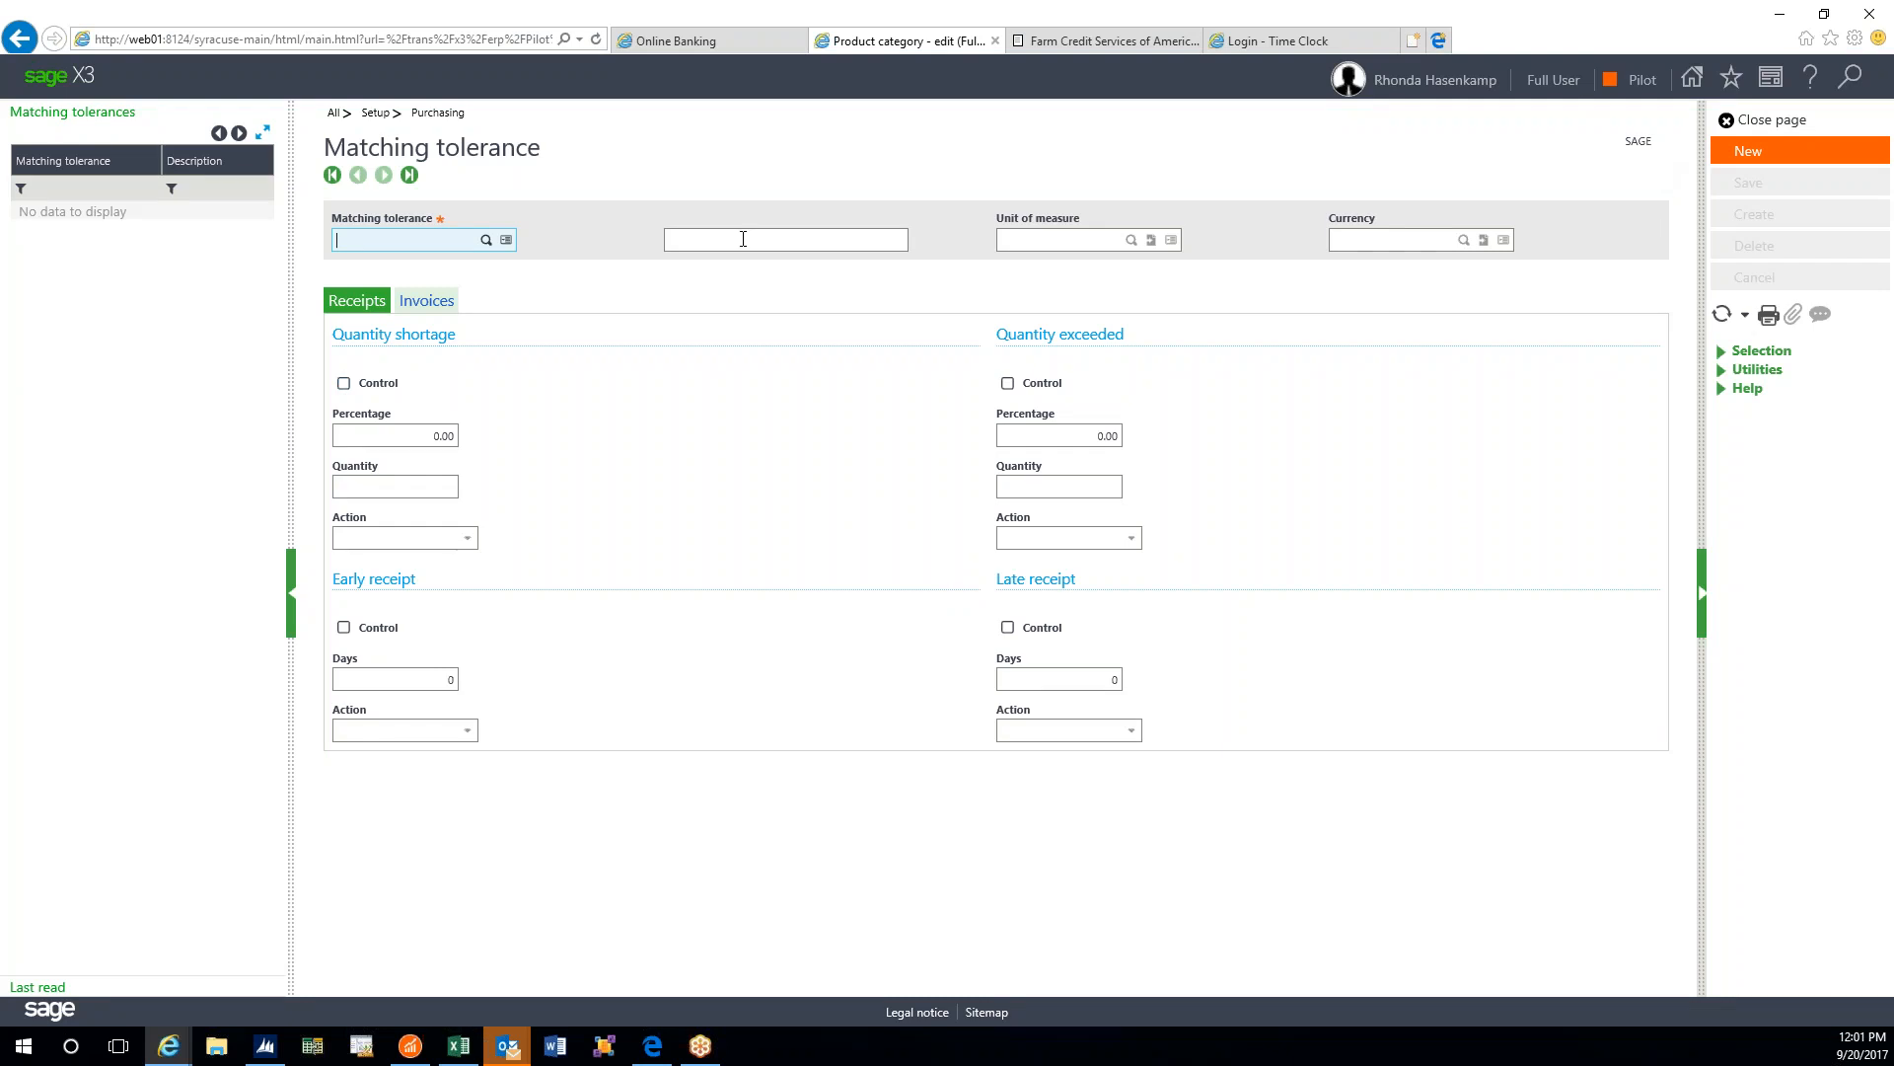
pyautogui.click(432, 302)
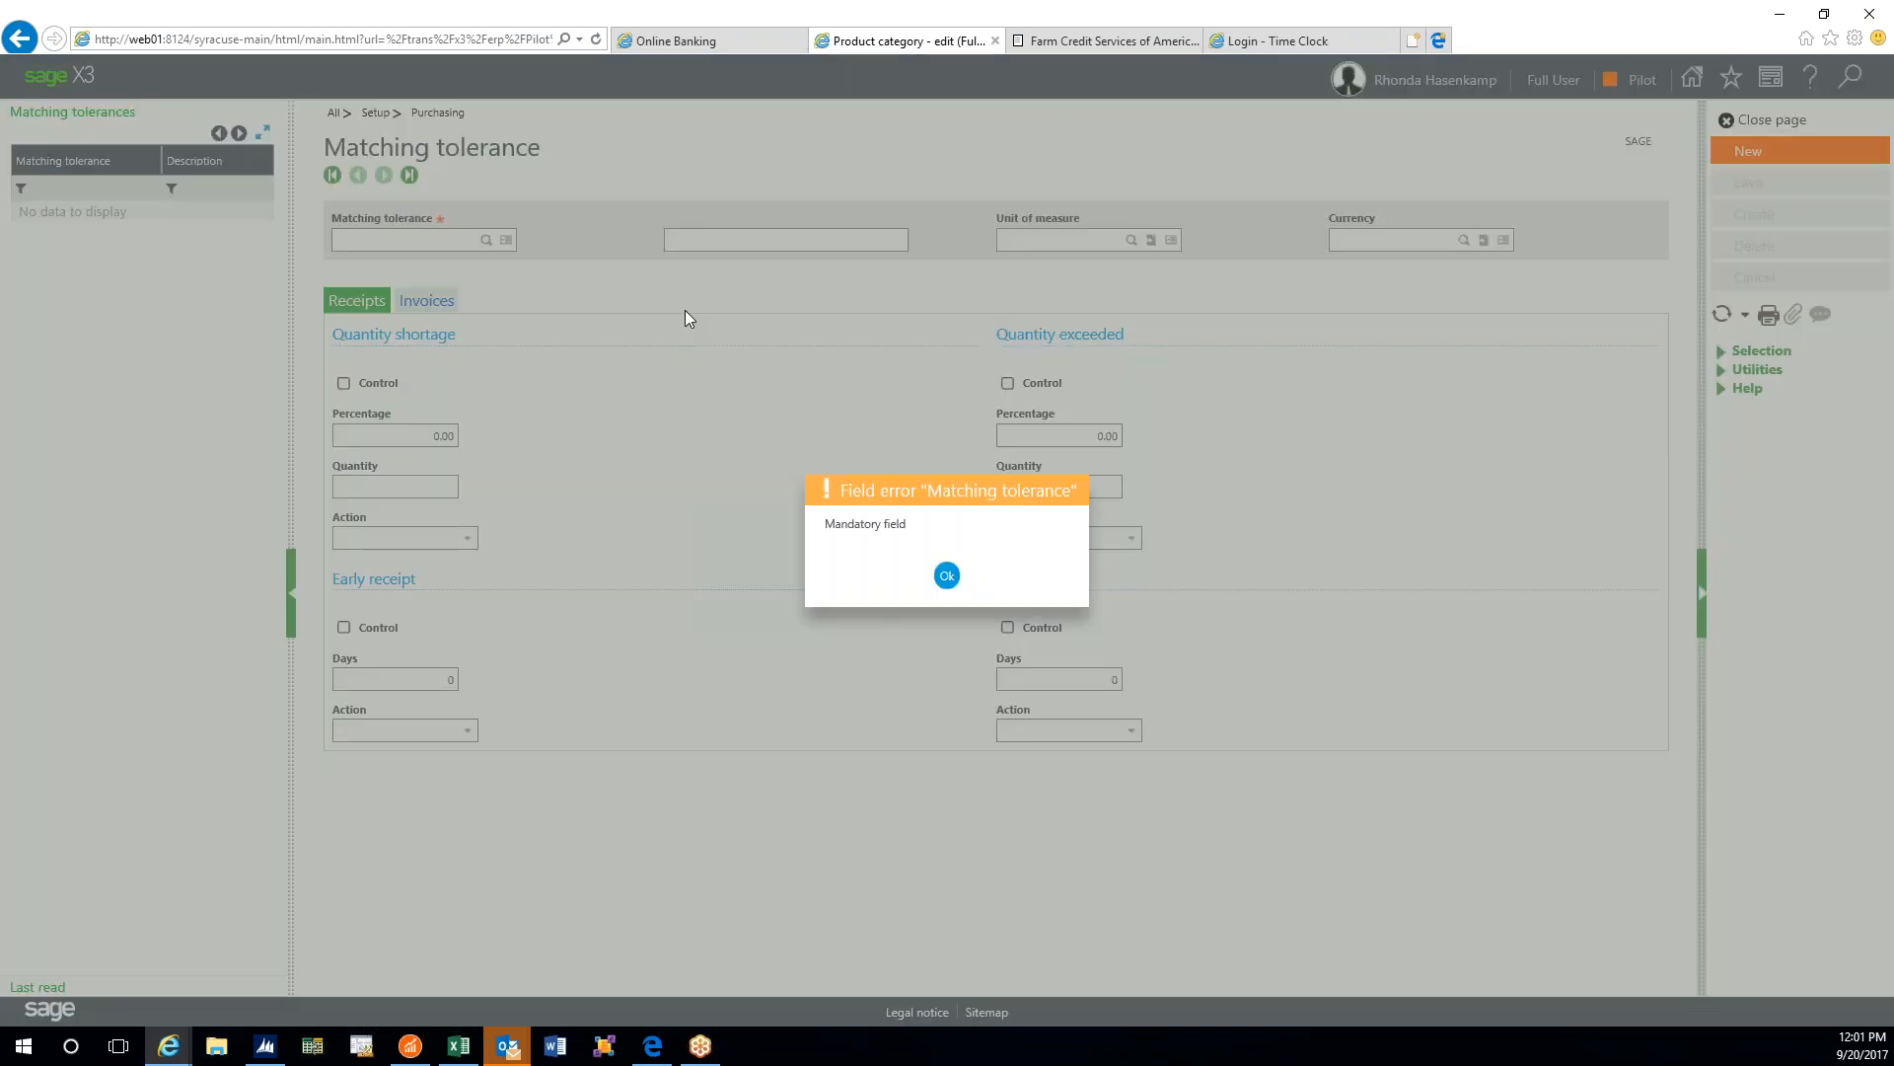
pyautogui.click(963, 578)
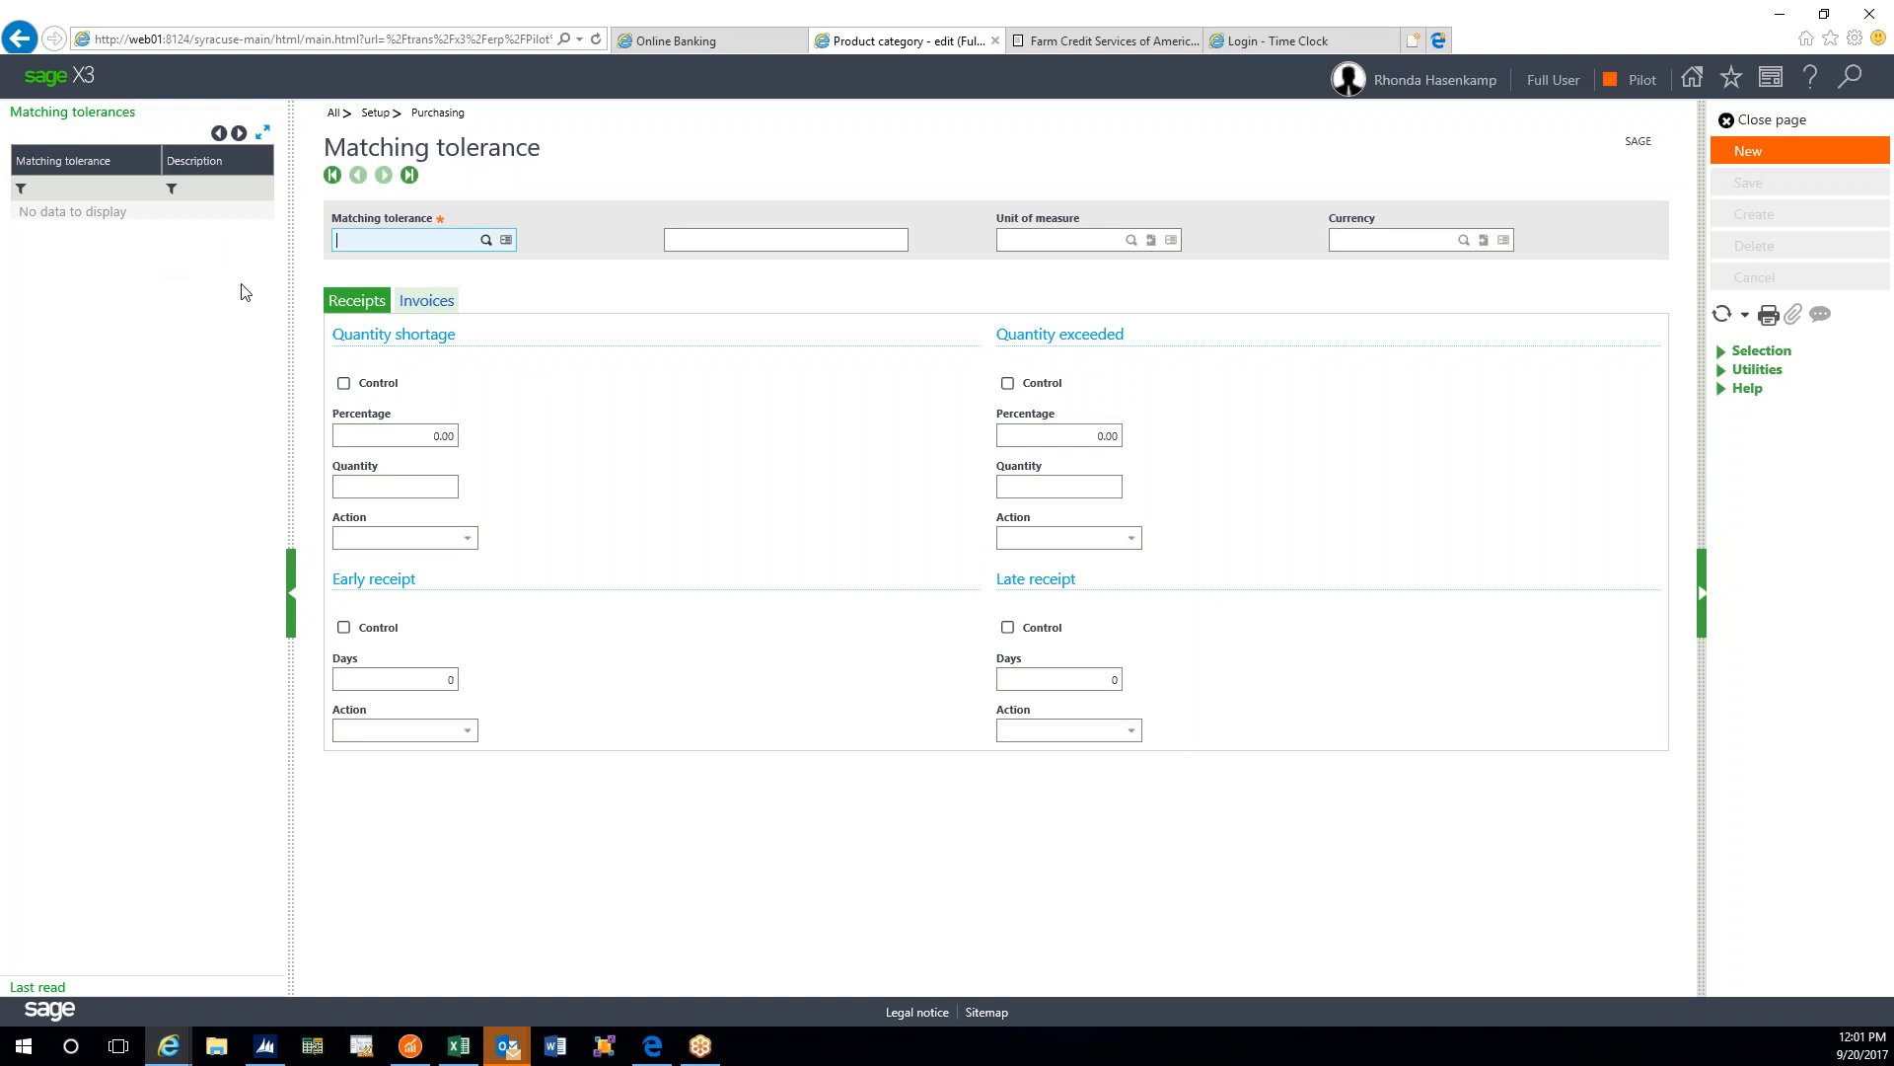
# - Return to the TESTP category record and open Function help for Product categories
pyautogui.click(1729, 121)
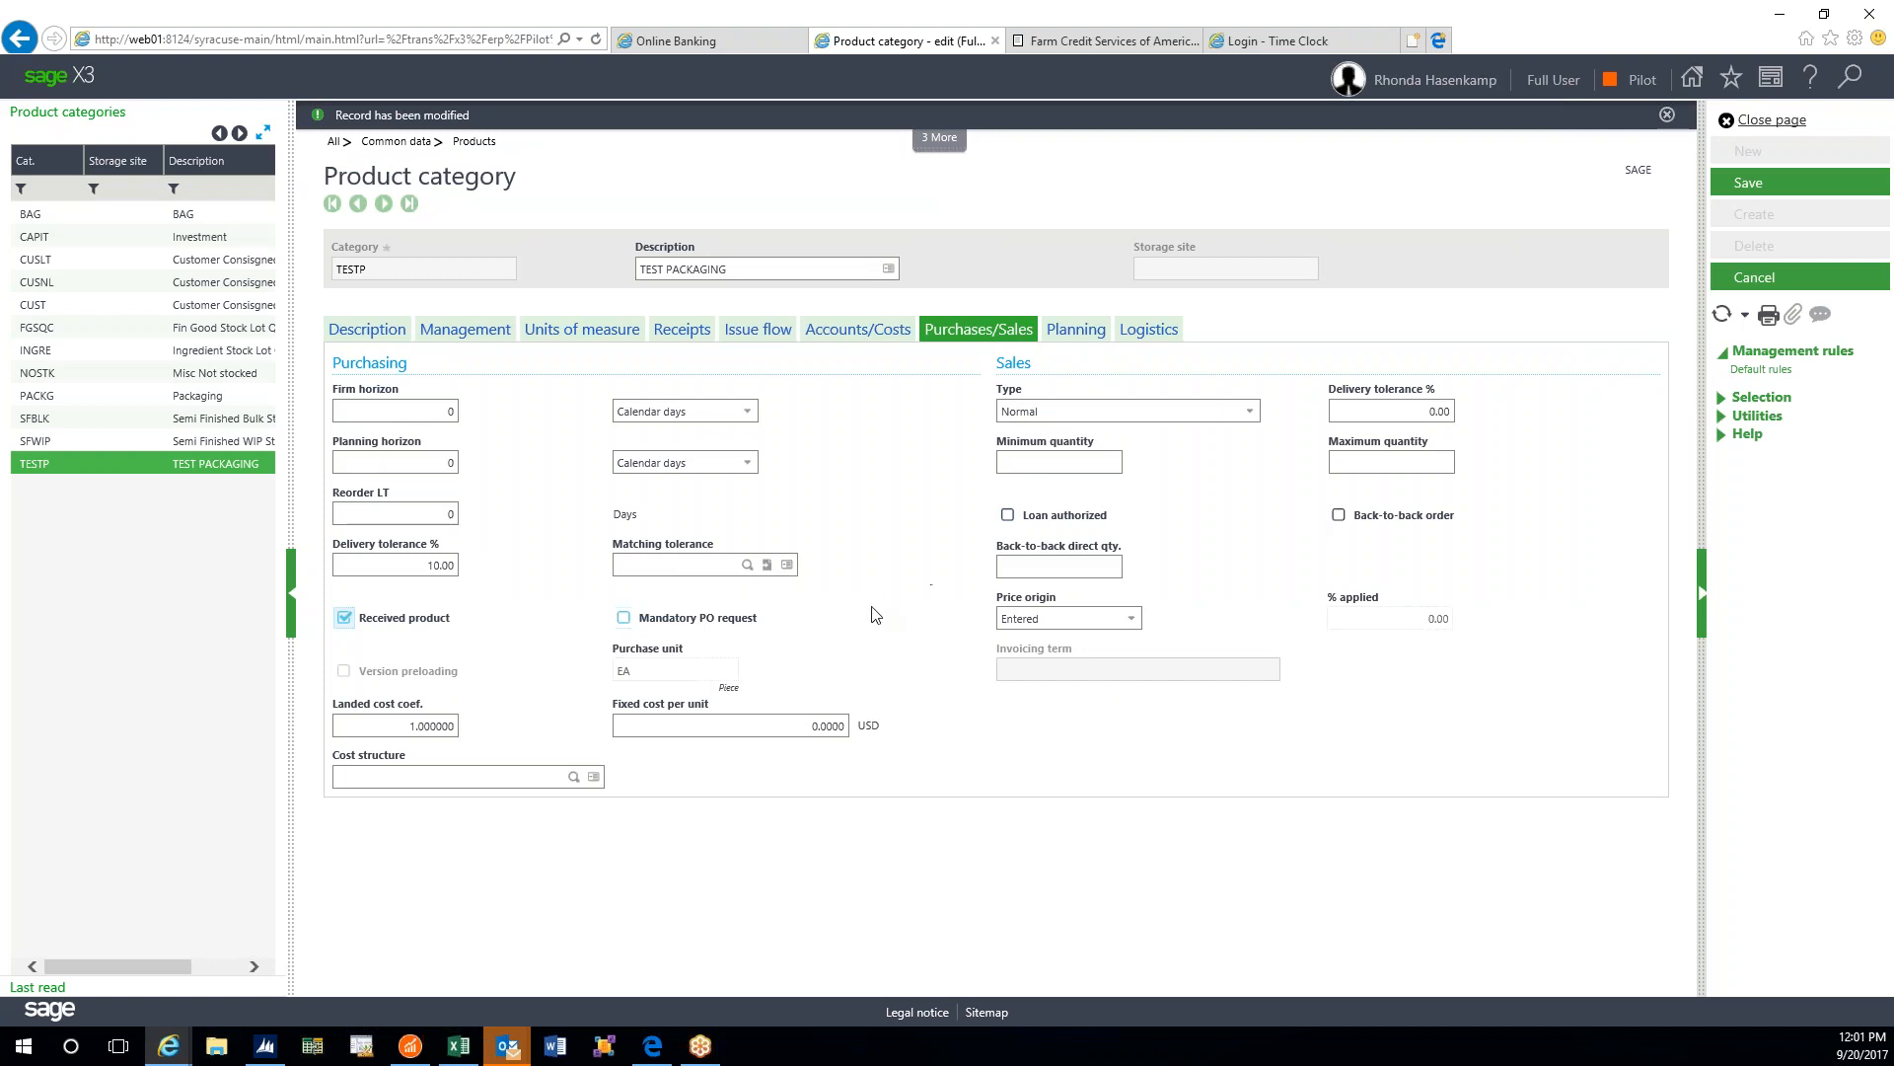
pyautogui.click(767, 569)
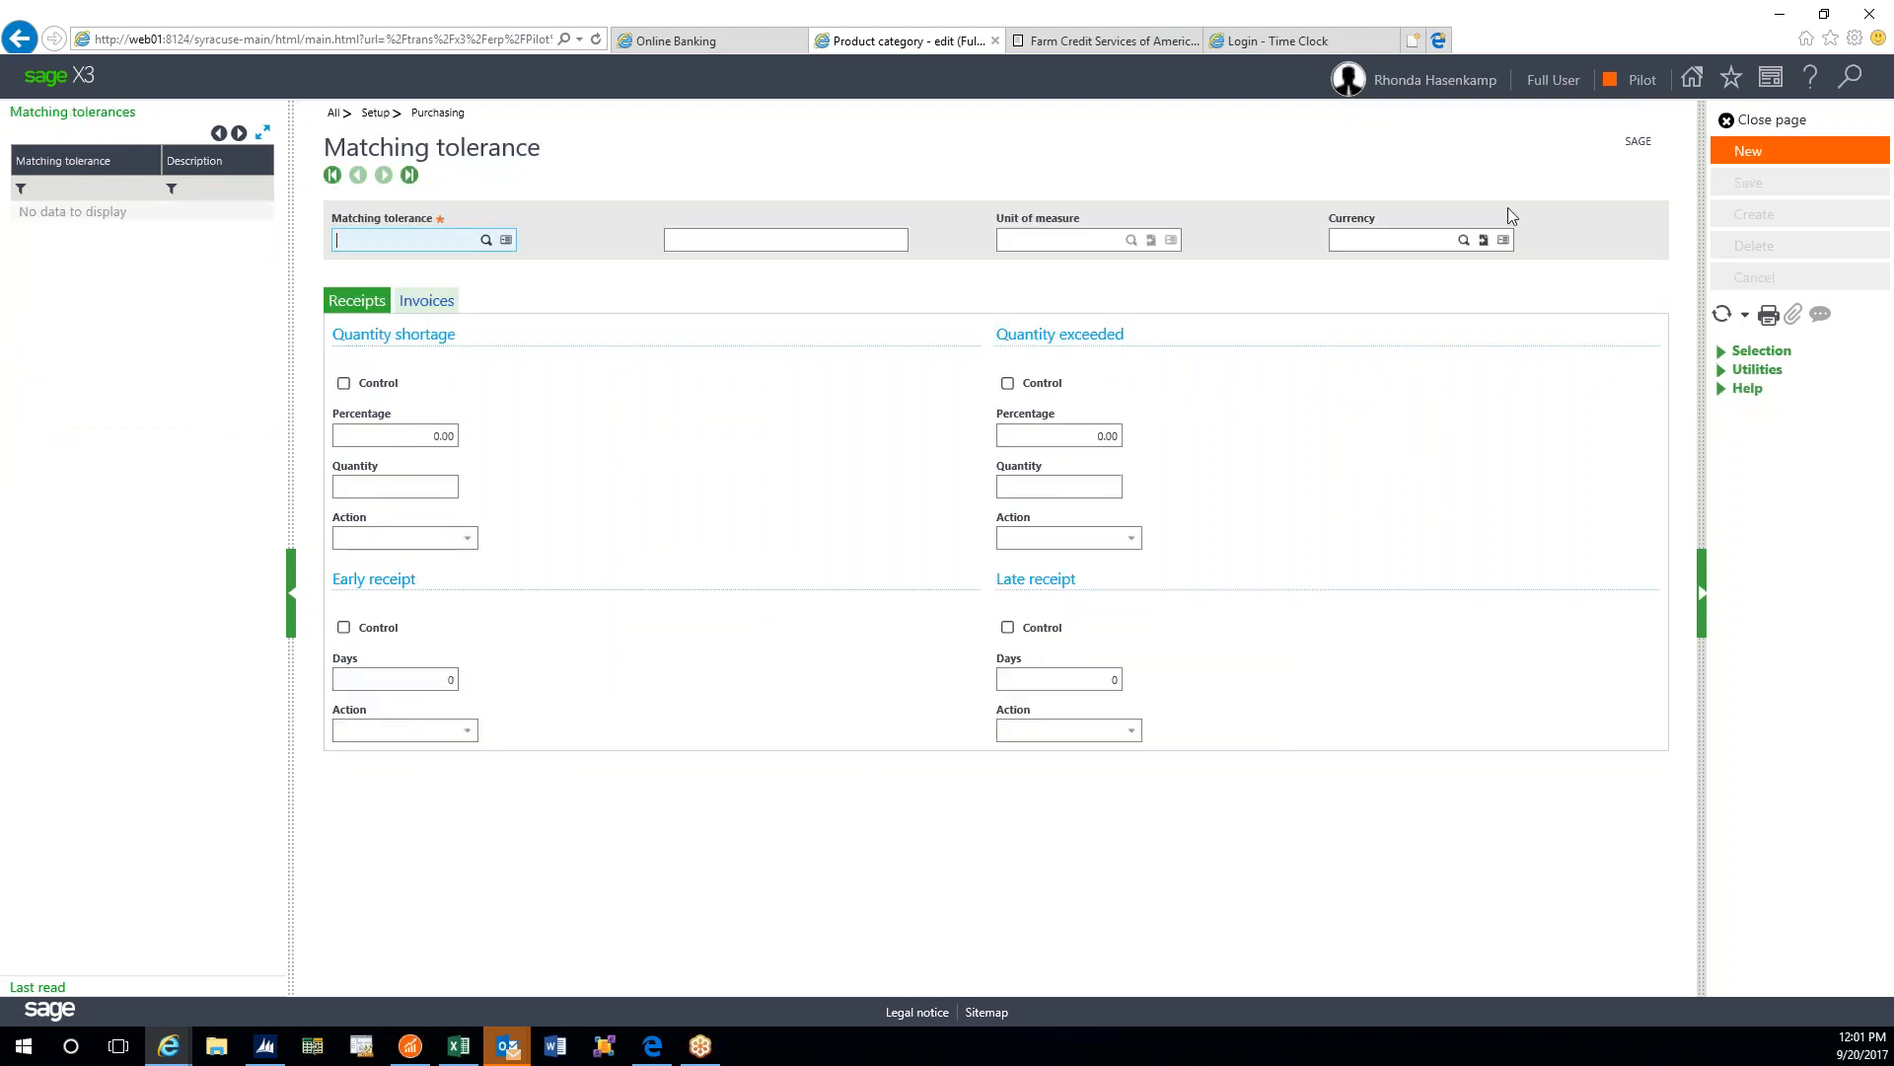
pyautogui.click(1742, 129)
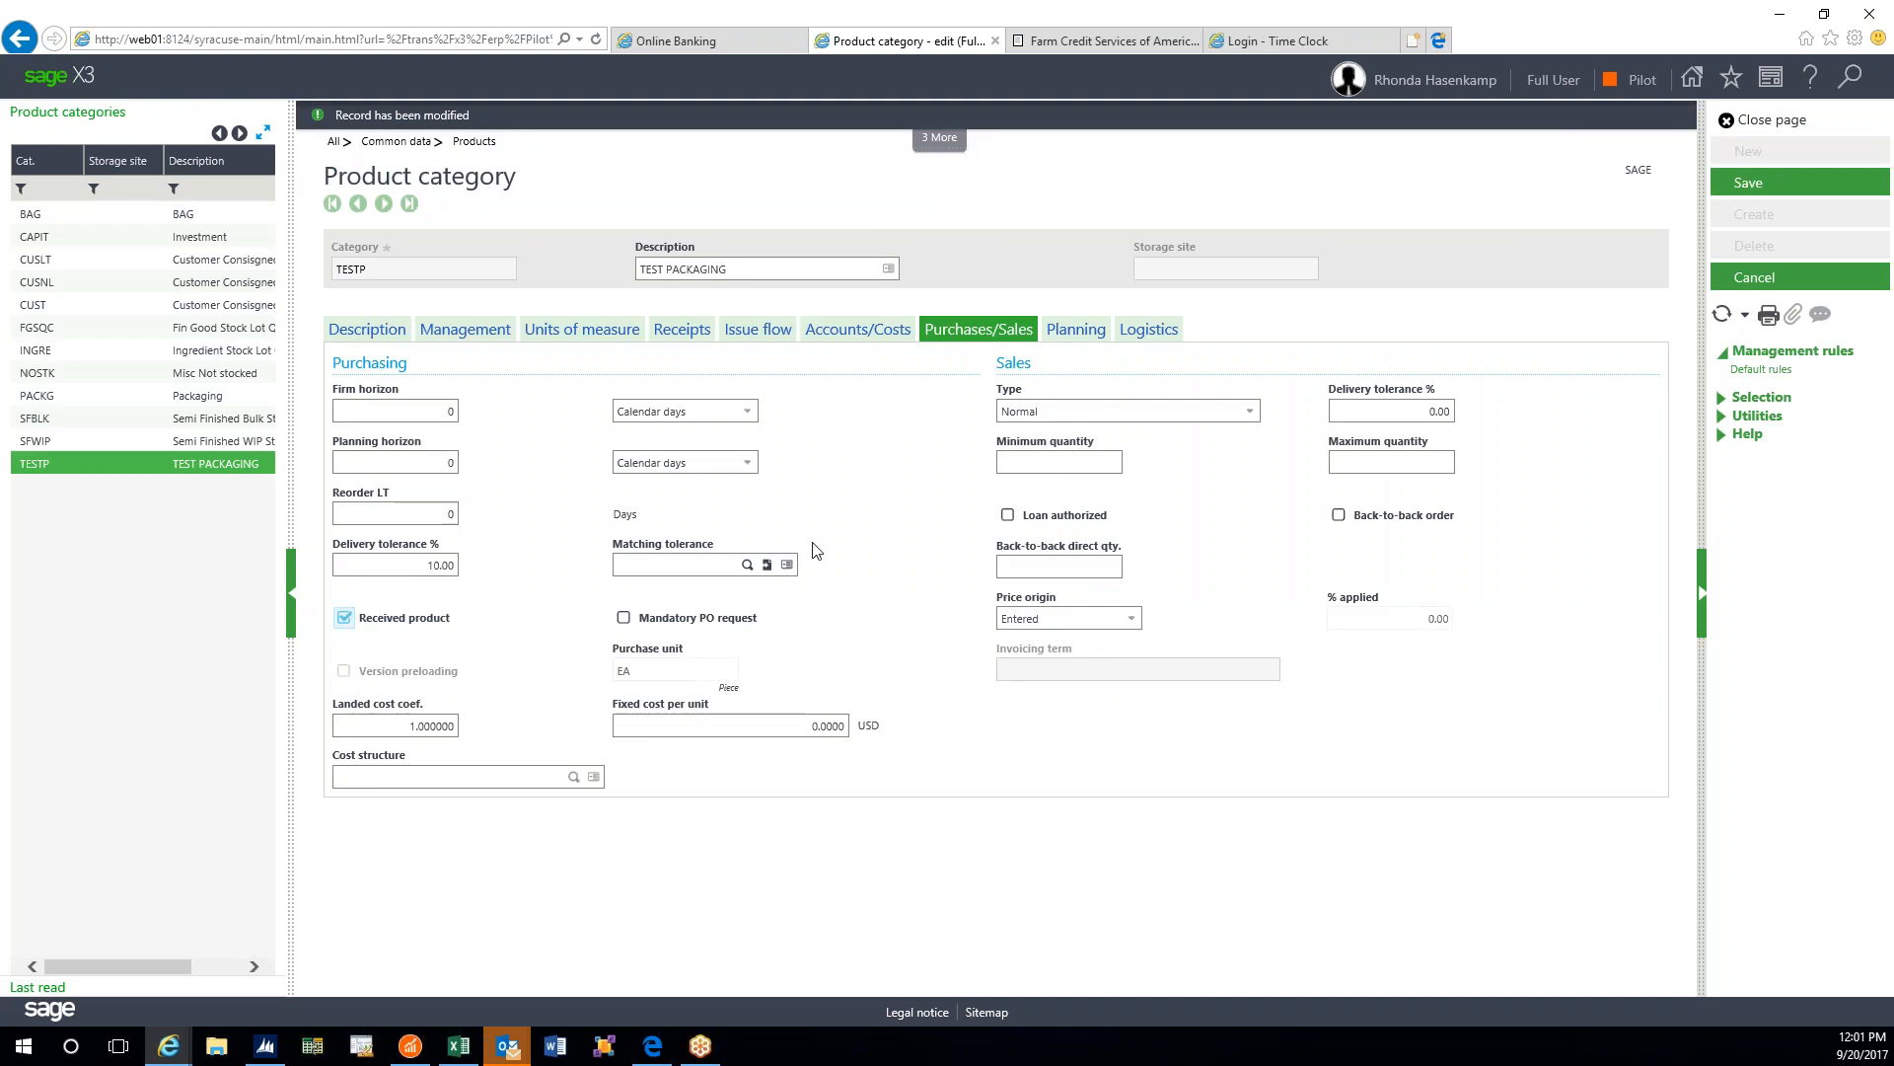
pyautogui.click(653, 561)
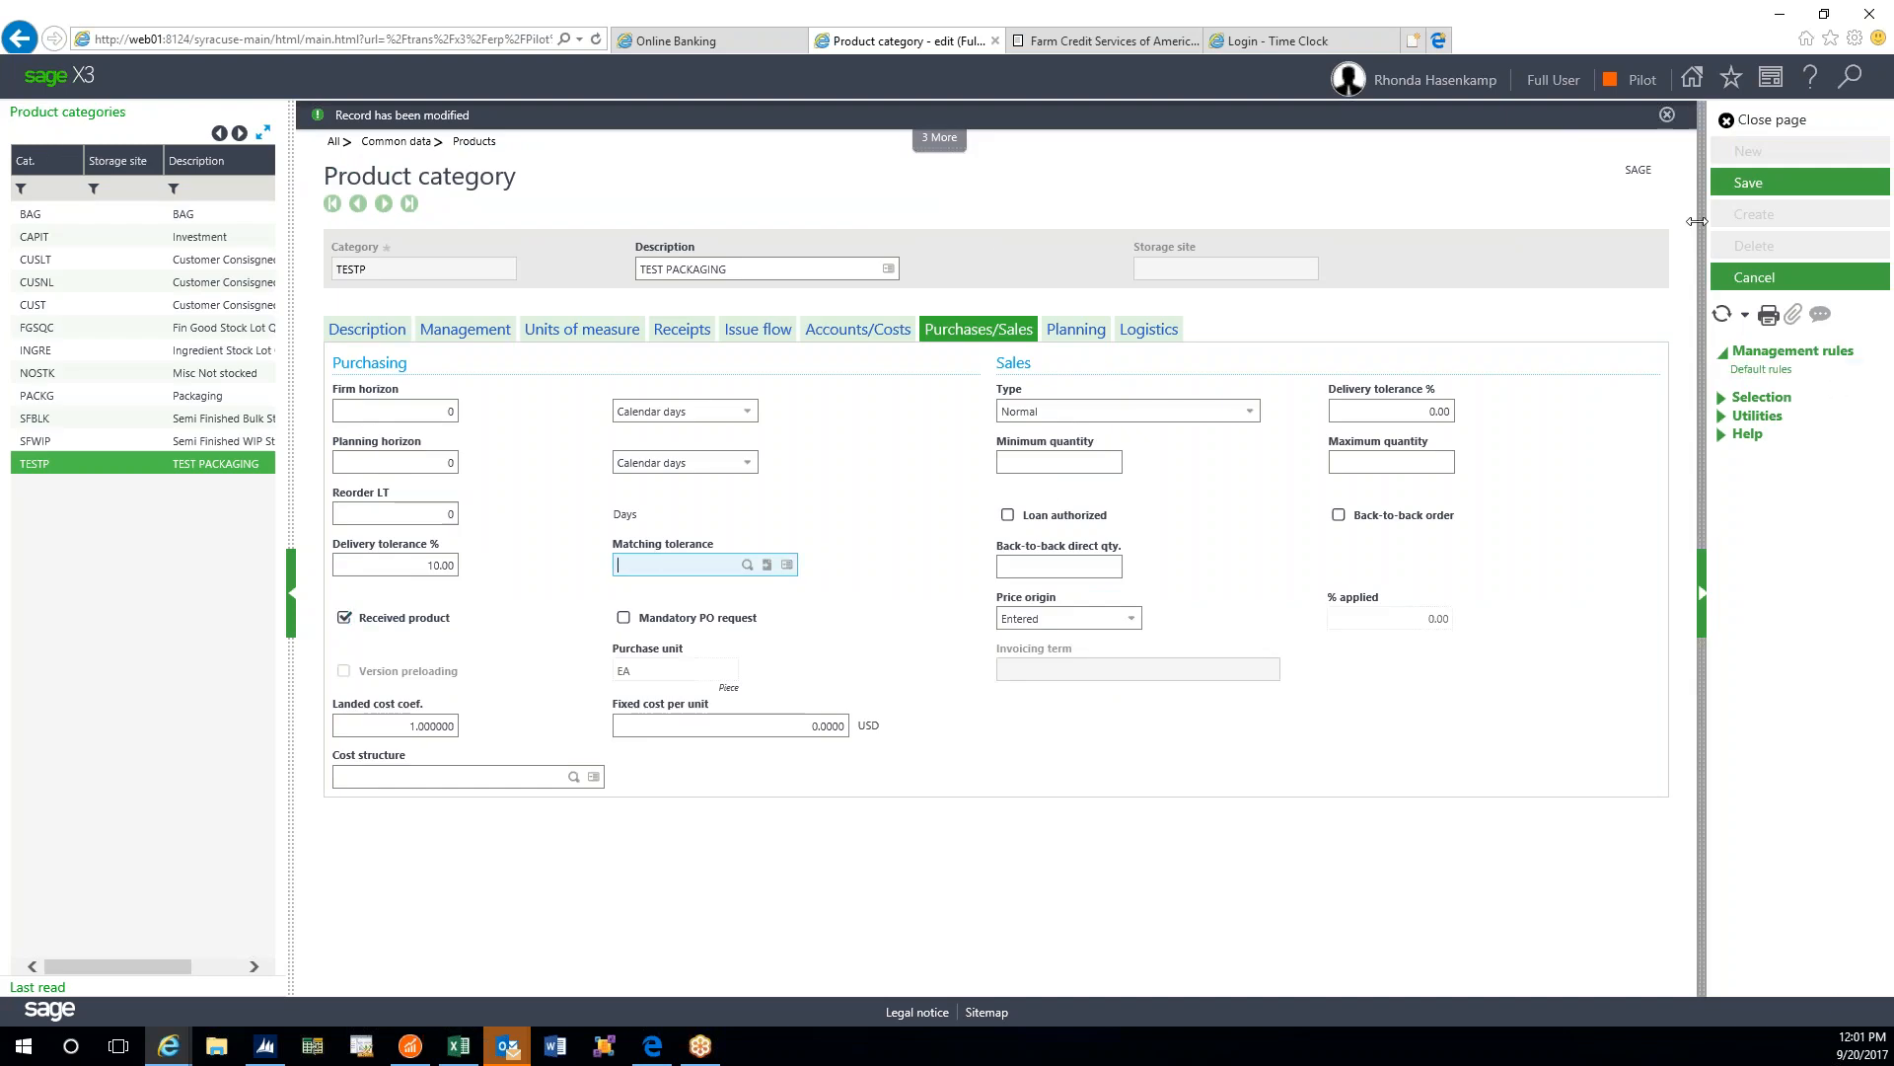
pyautogui.click(1756, 441)
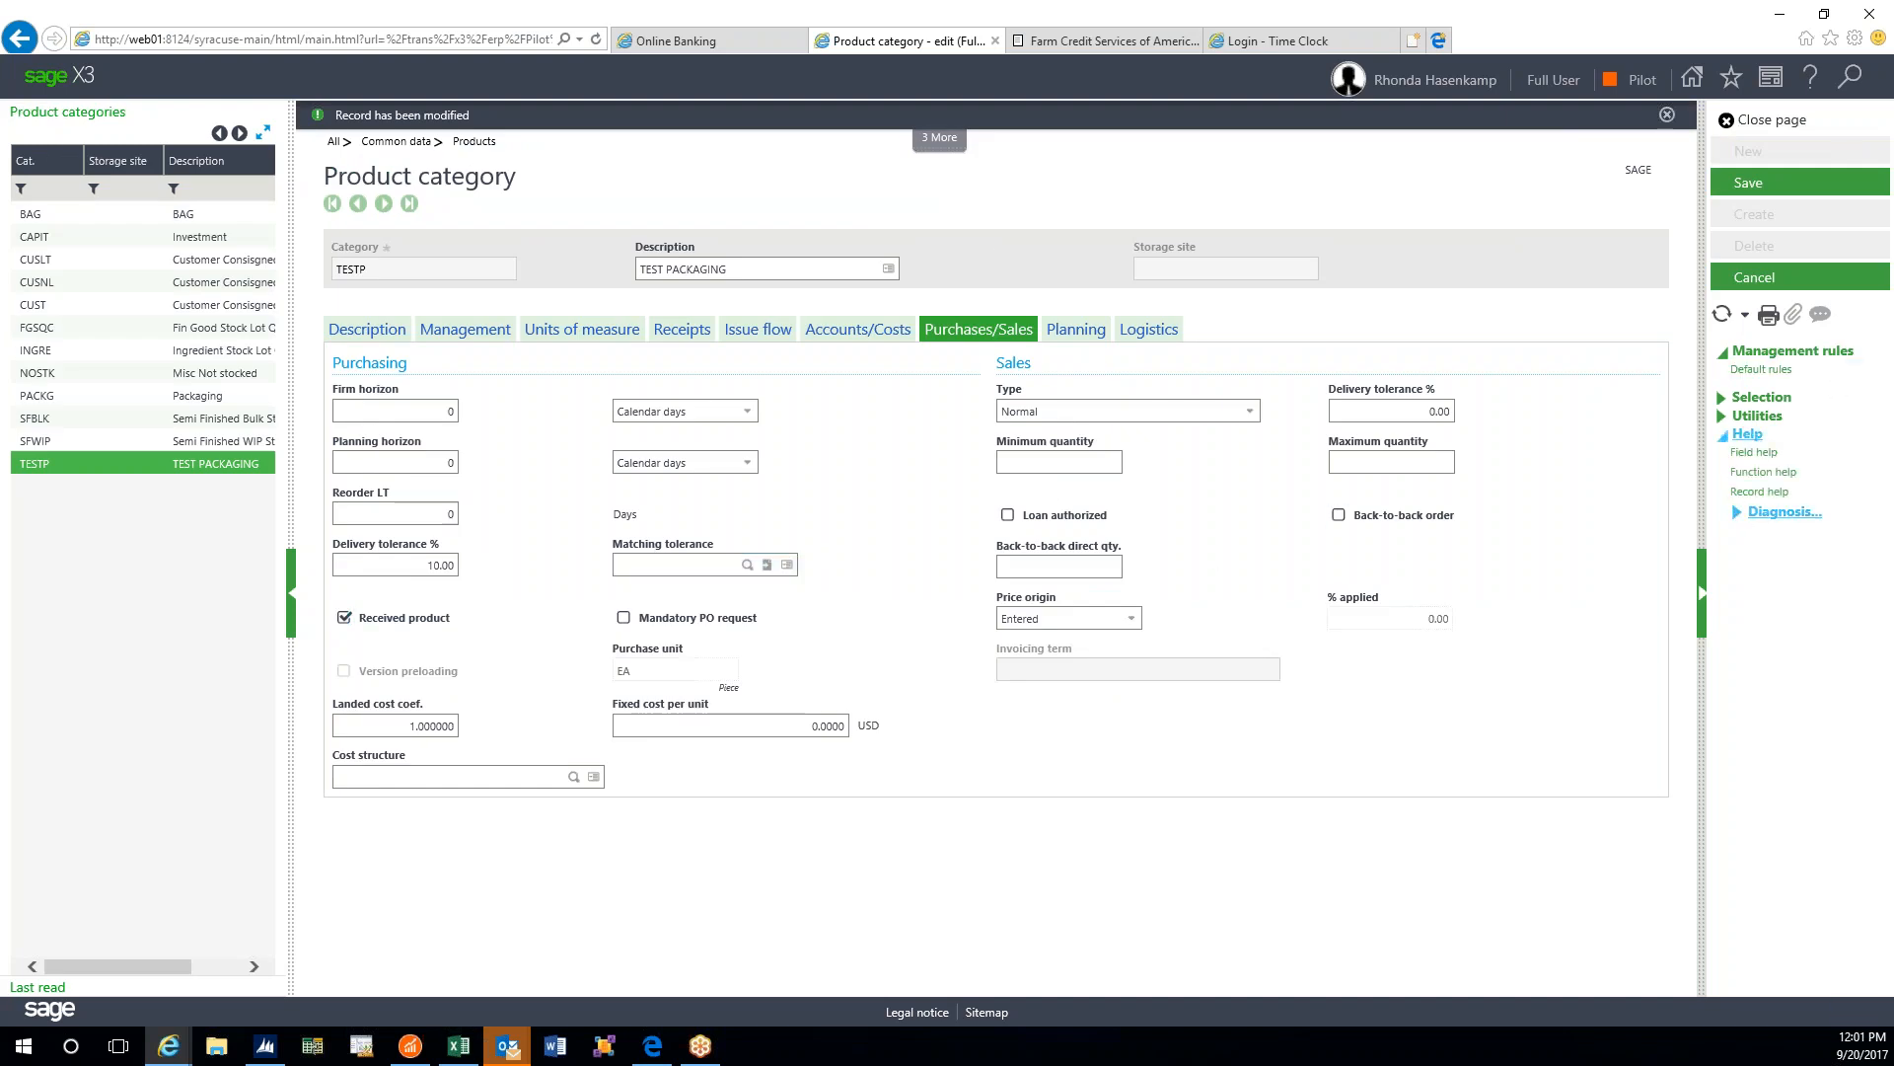
pyautogui.click(1812, 473)
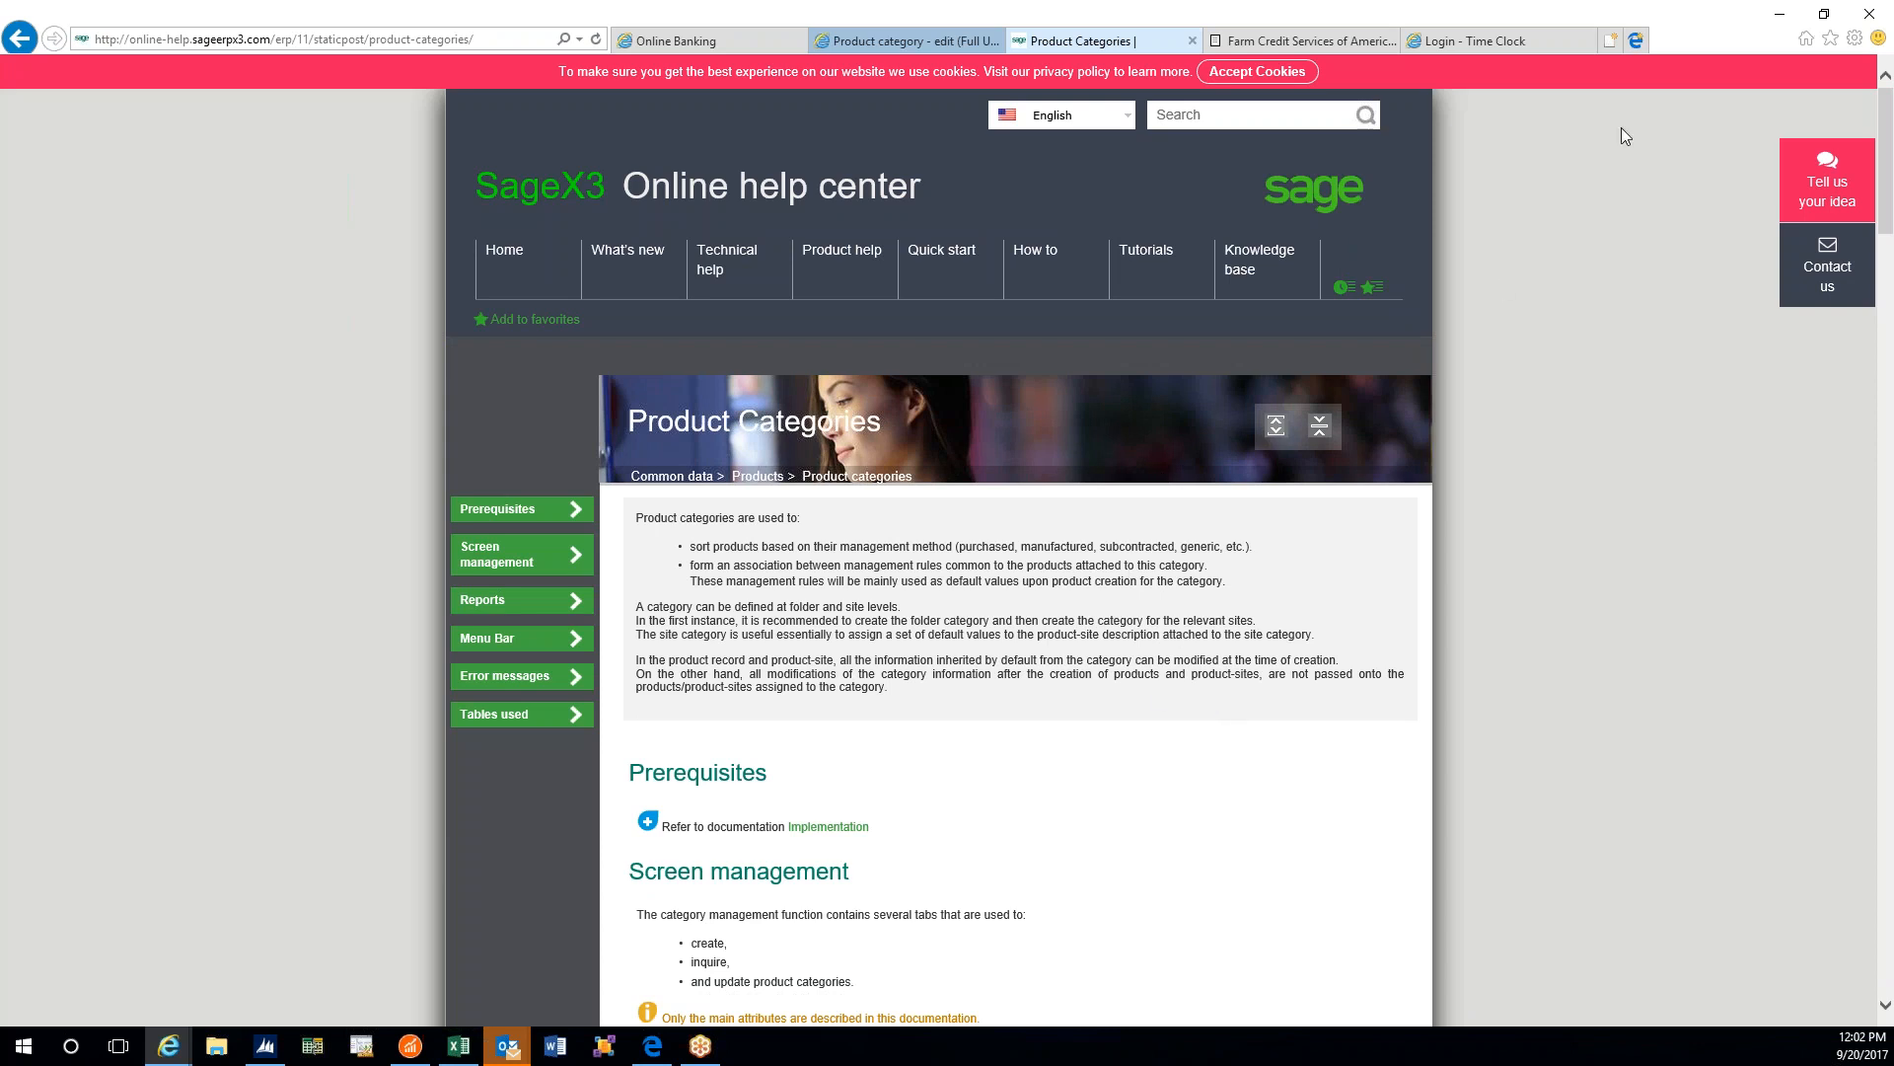
# - Close the Product Categories help page to return to the TESTP record
pyautogui.click(1192, 41)
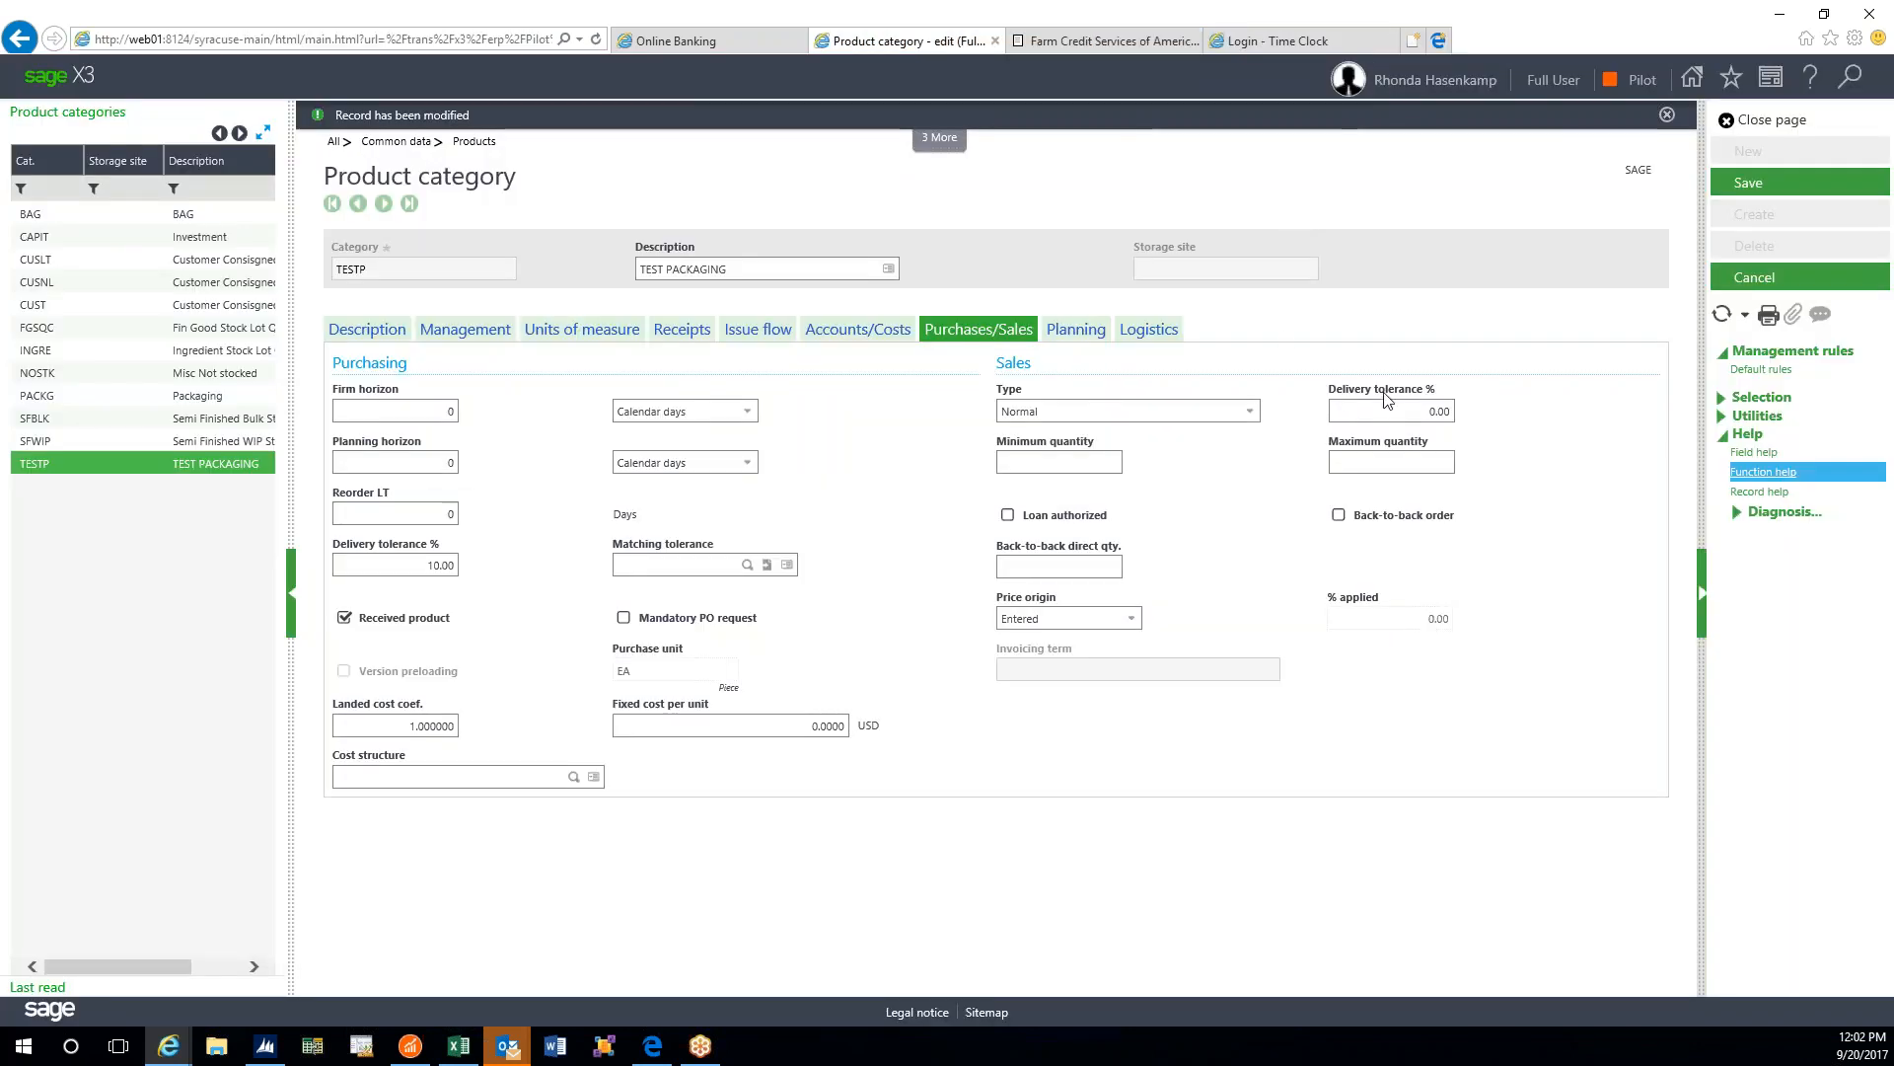
# - Open field help for Matching tolerance and follow its link to the full Matching tolerance help page
pyautogui.click(637, 565)
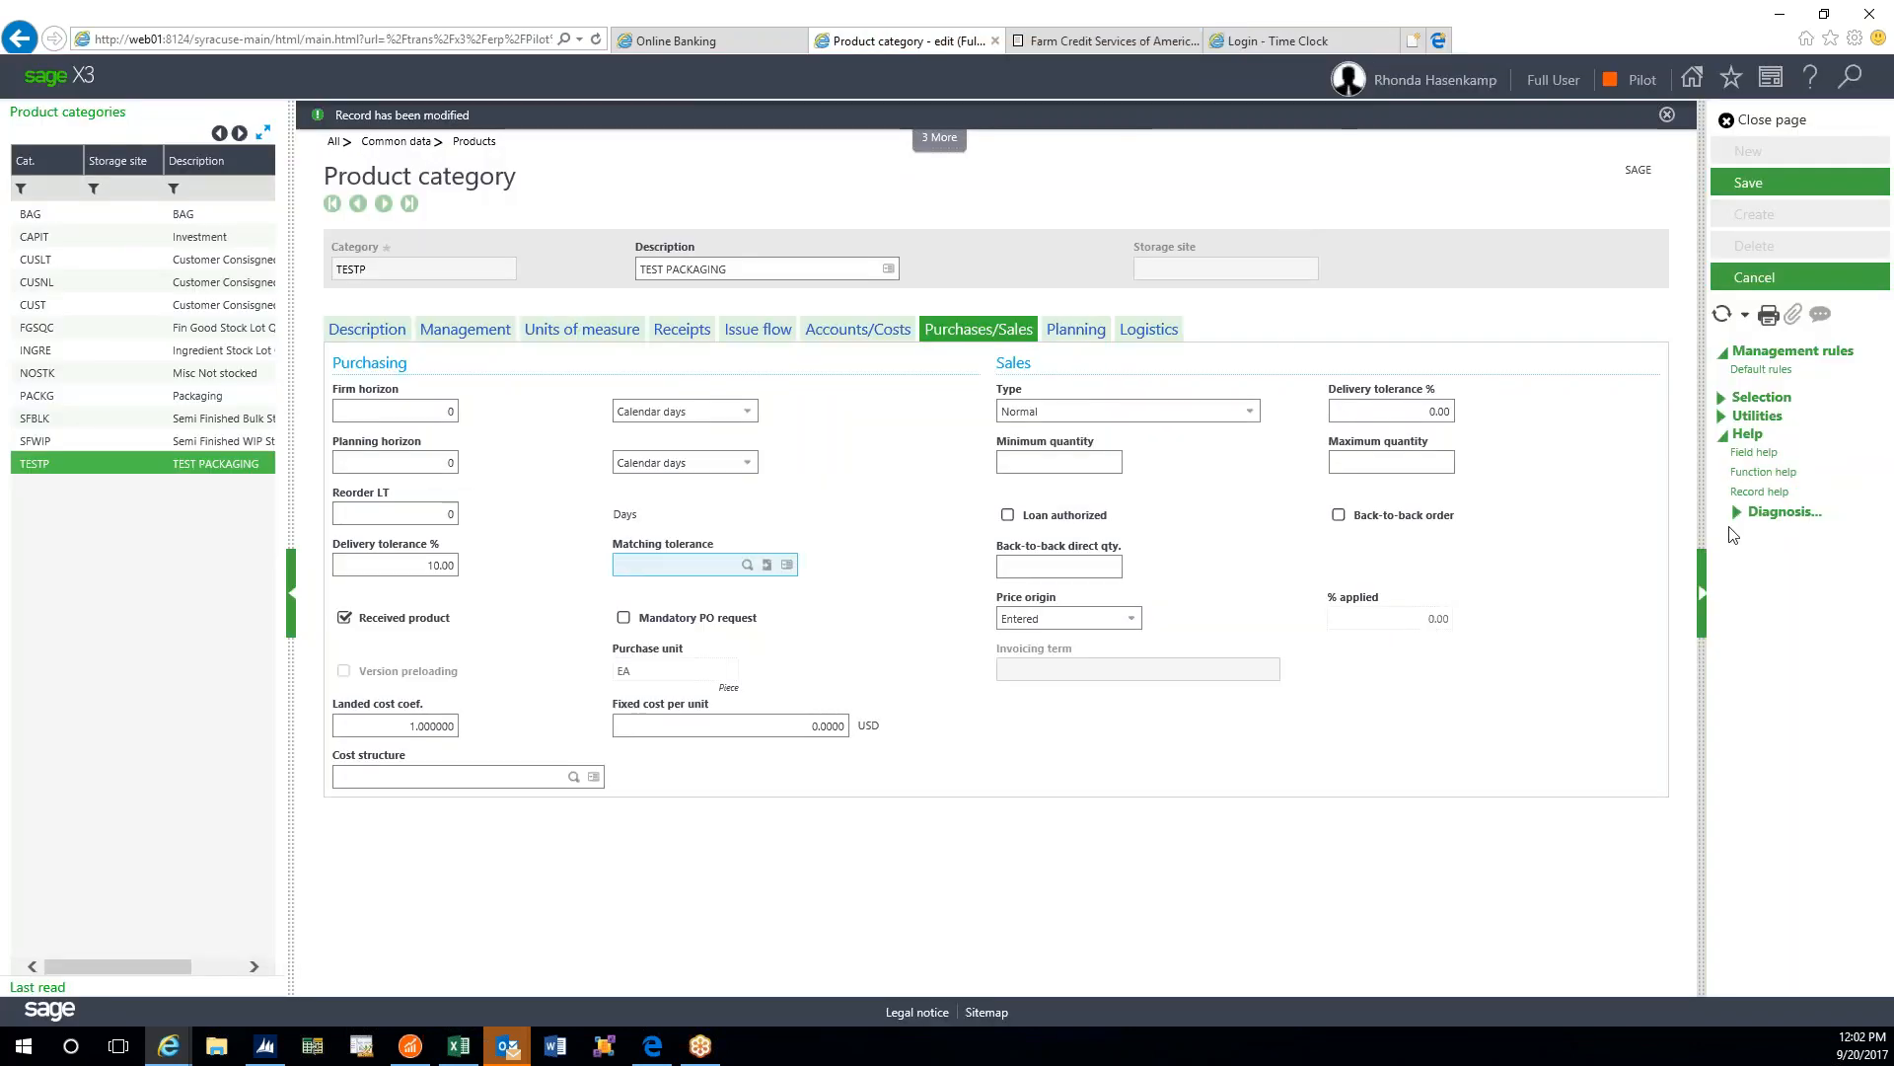
pyautogui.click(1775, 455)
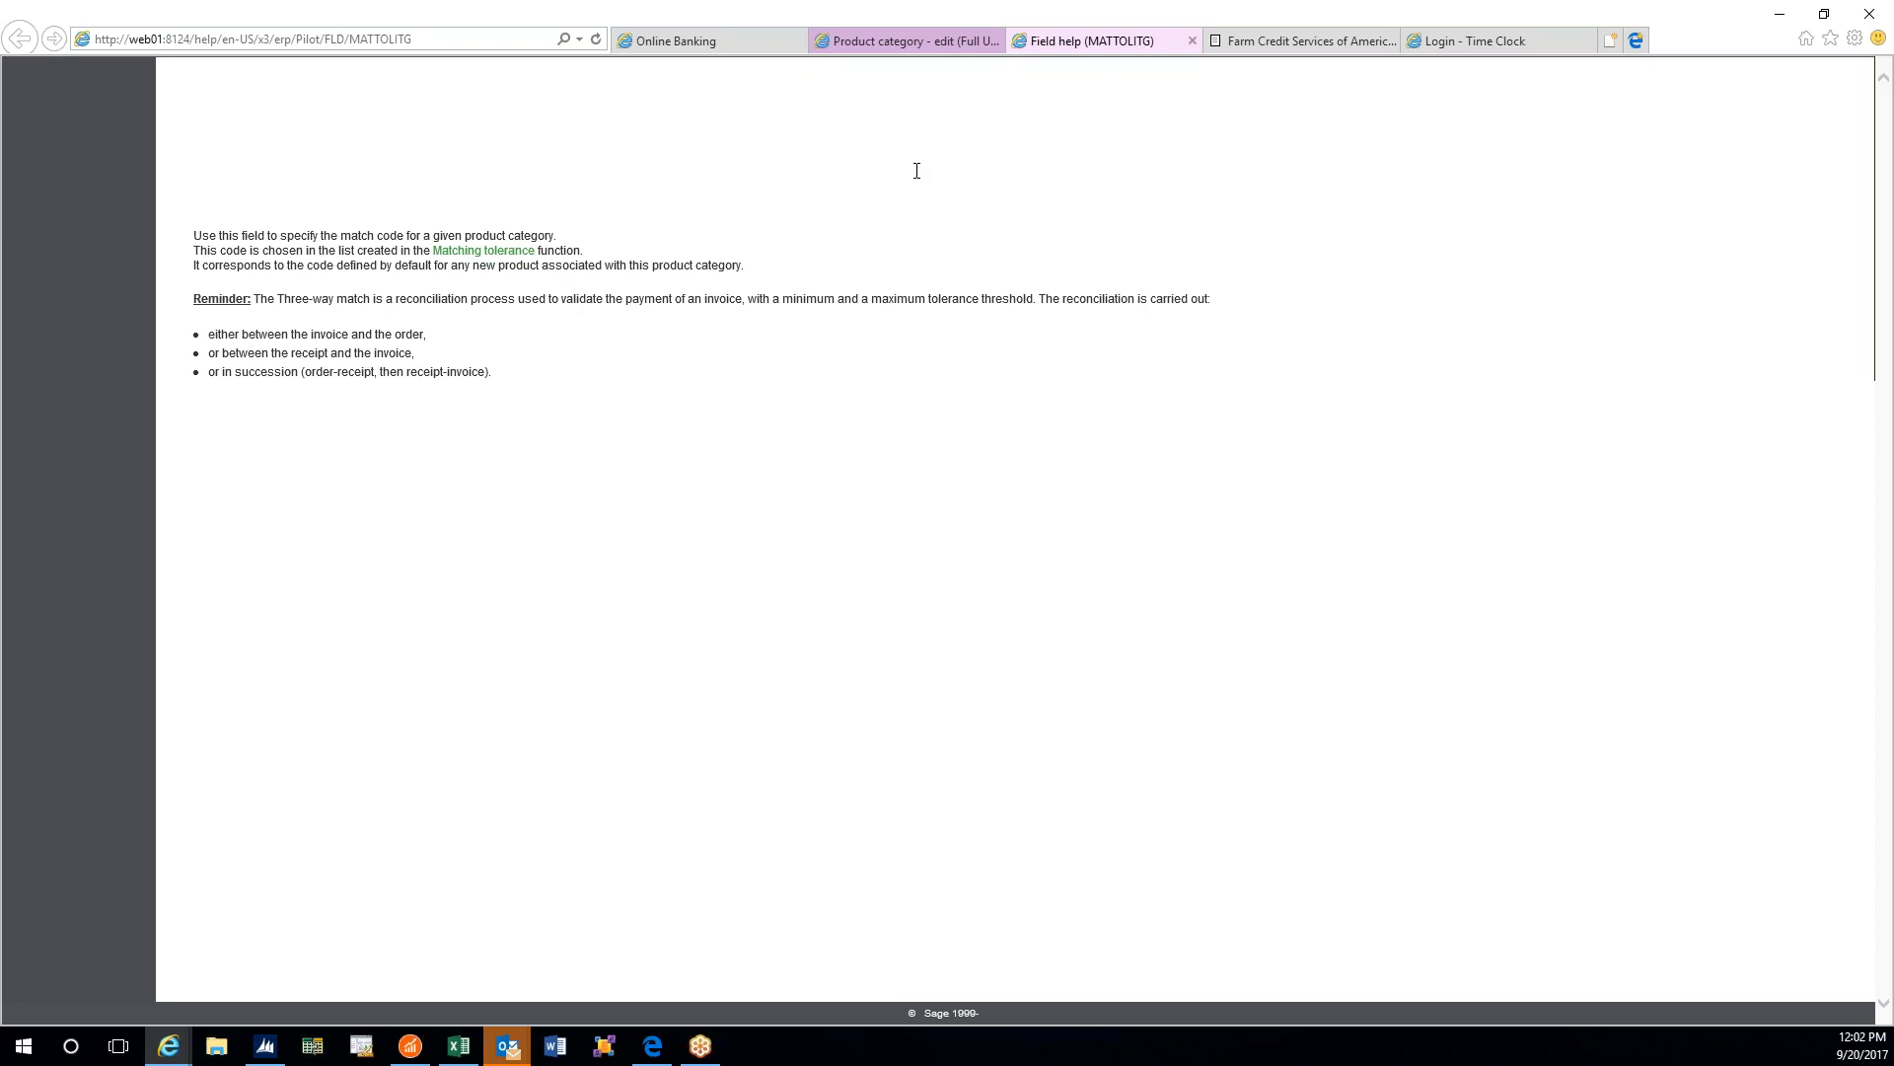
pyautogui.click(489, 253)
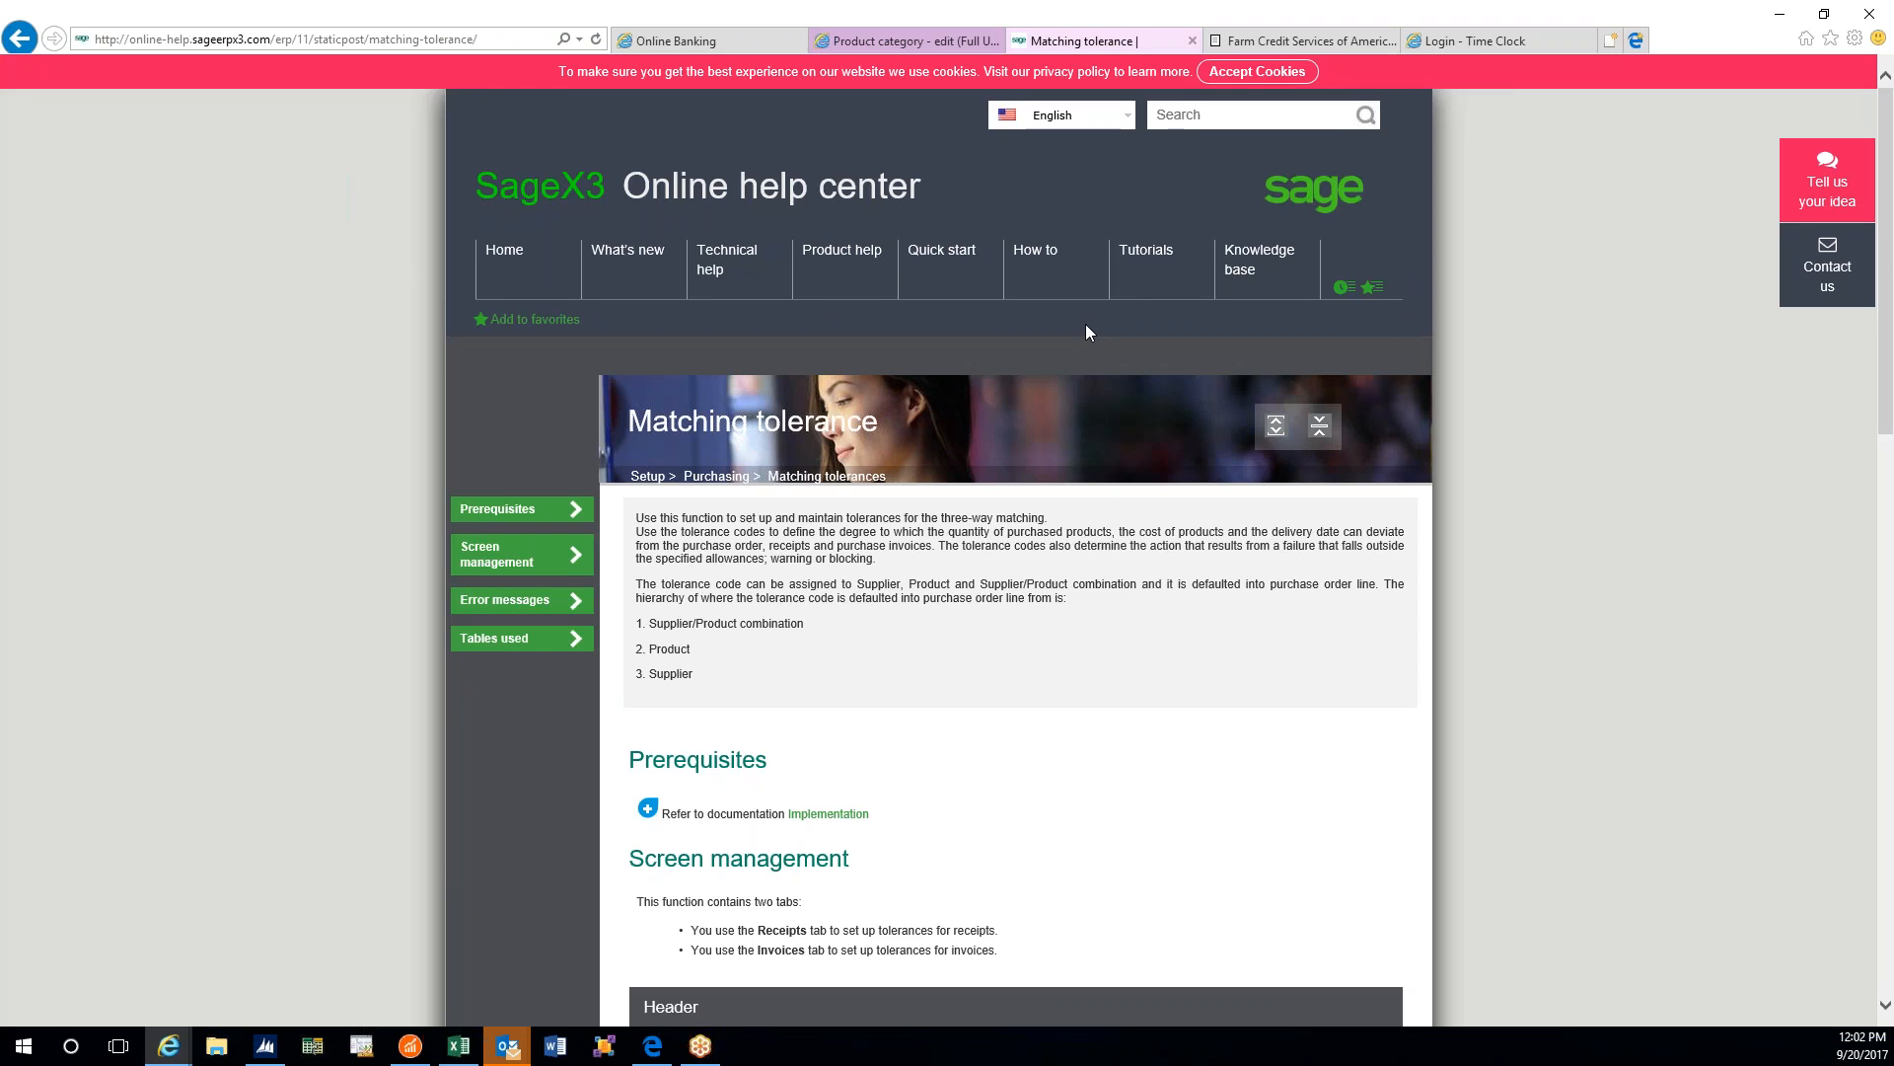
# - Close the Matching tolerance help tab to return to the TESTP product category
pyautogui.click(1191, 42)
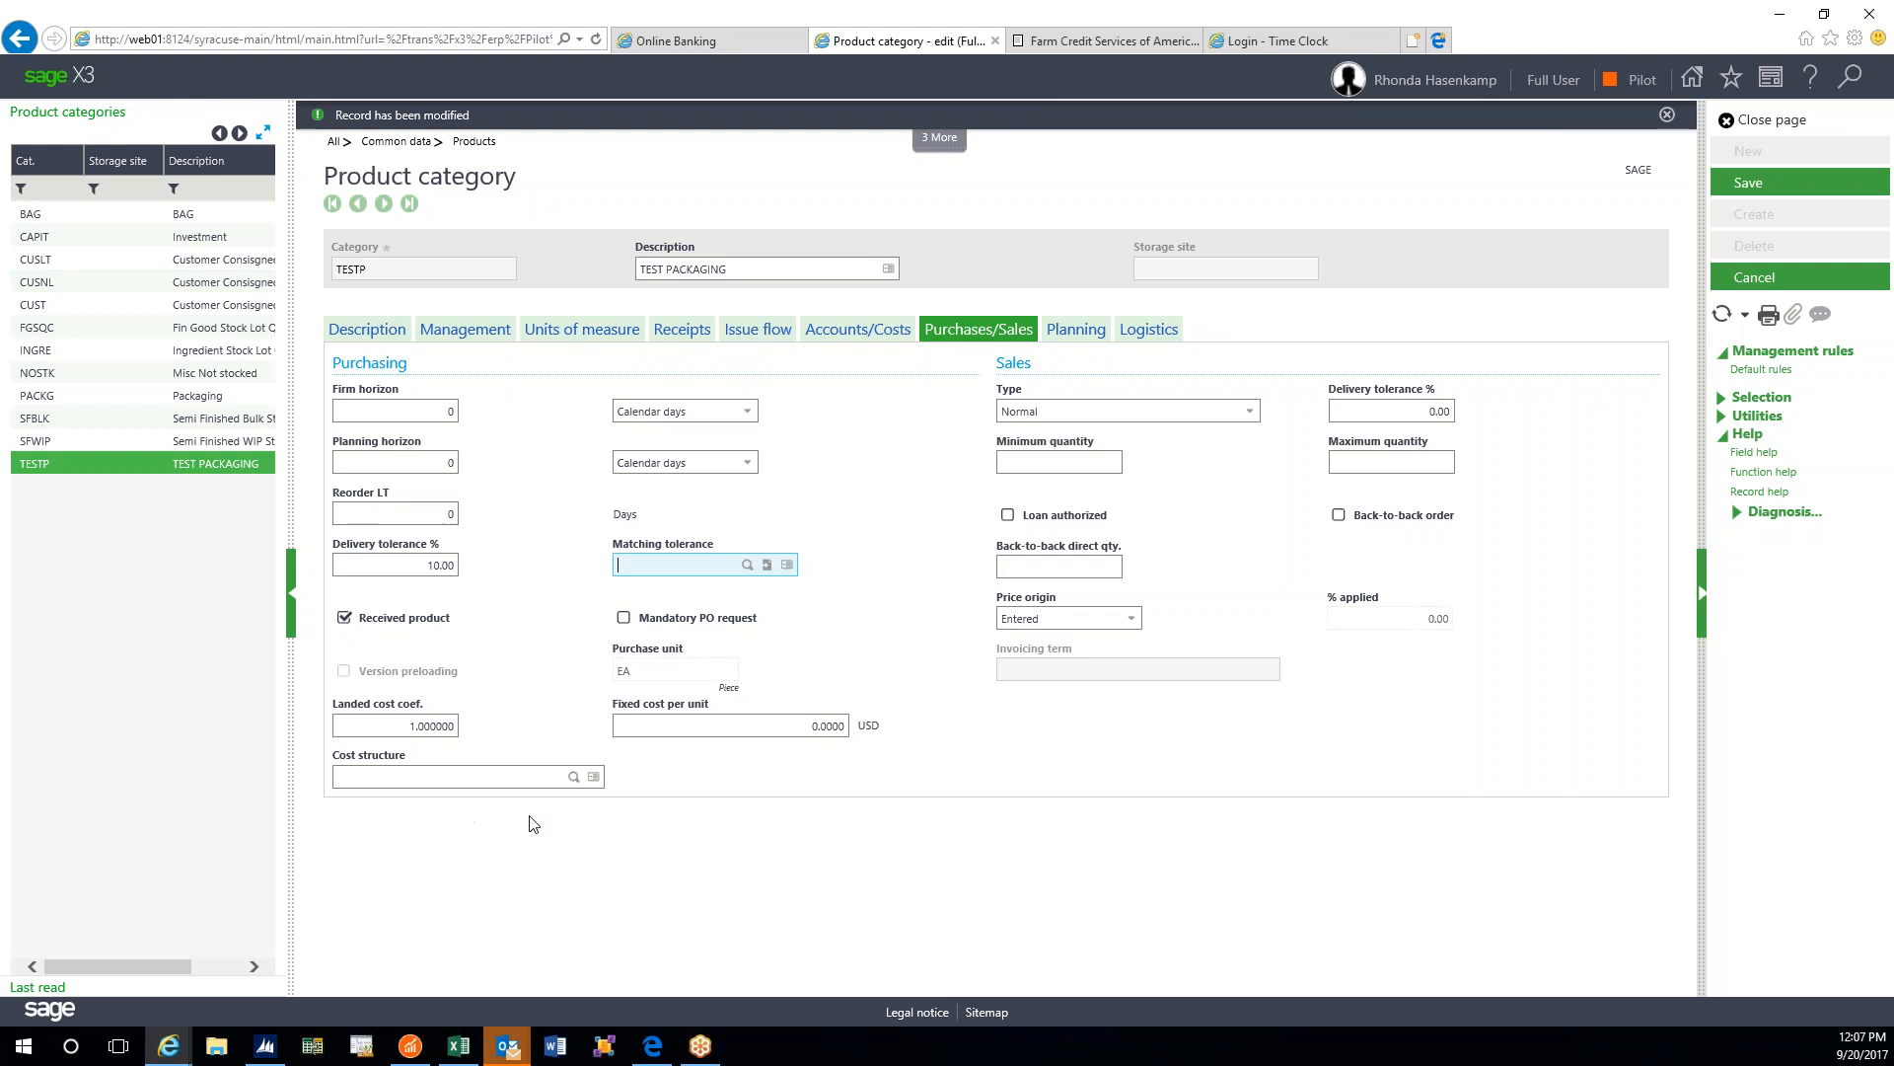
# - Keep the sales type Normal and give TESTP a 10.00% purchasing delivery tolerance
pyautogui.click(1250, 412)
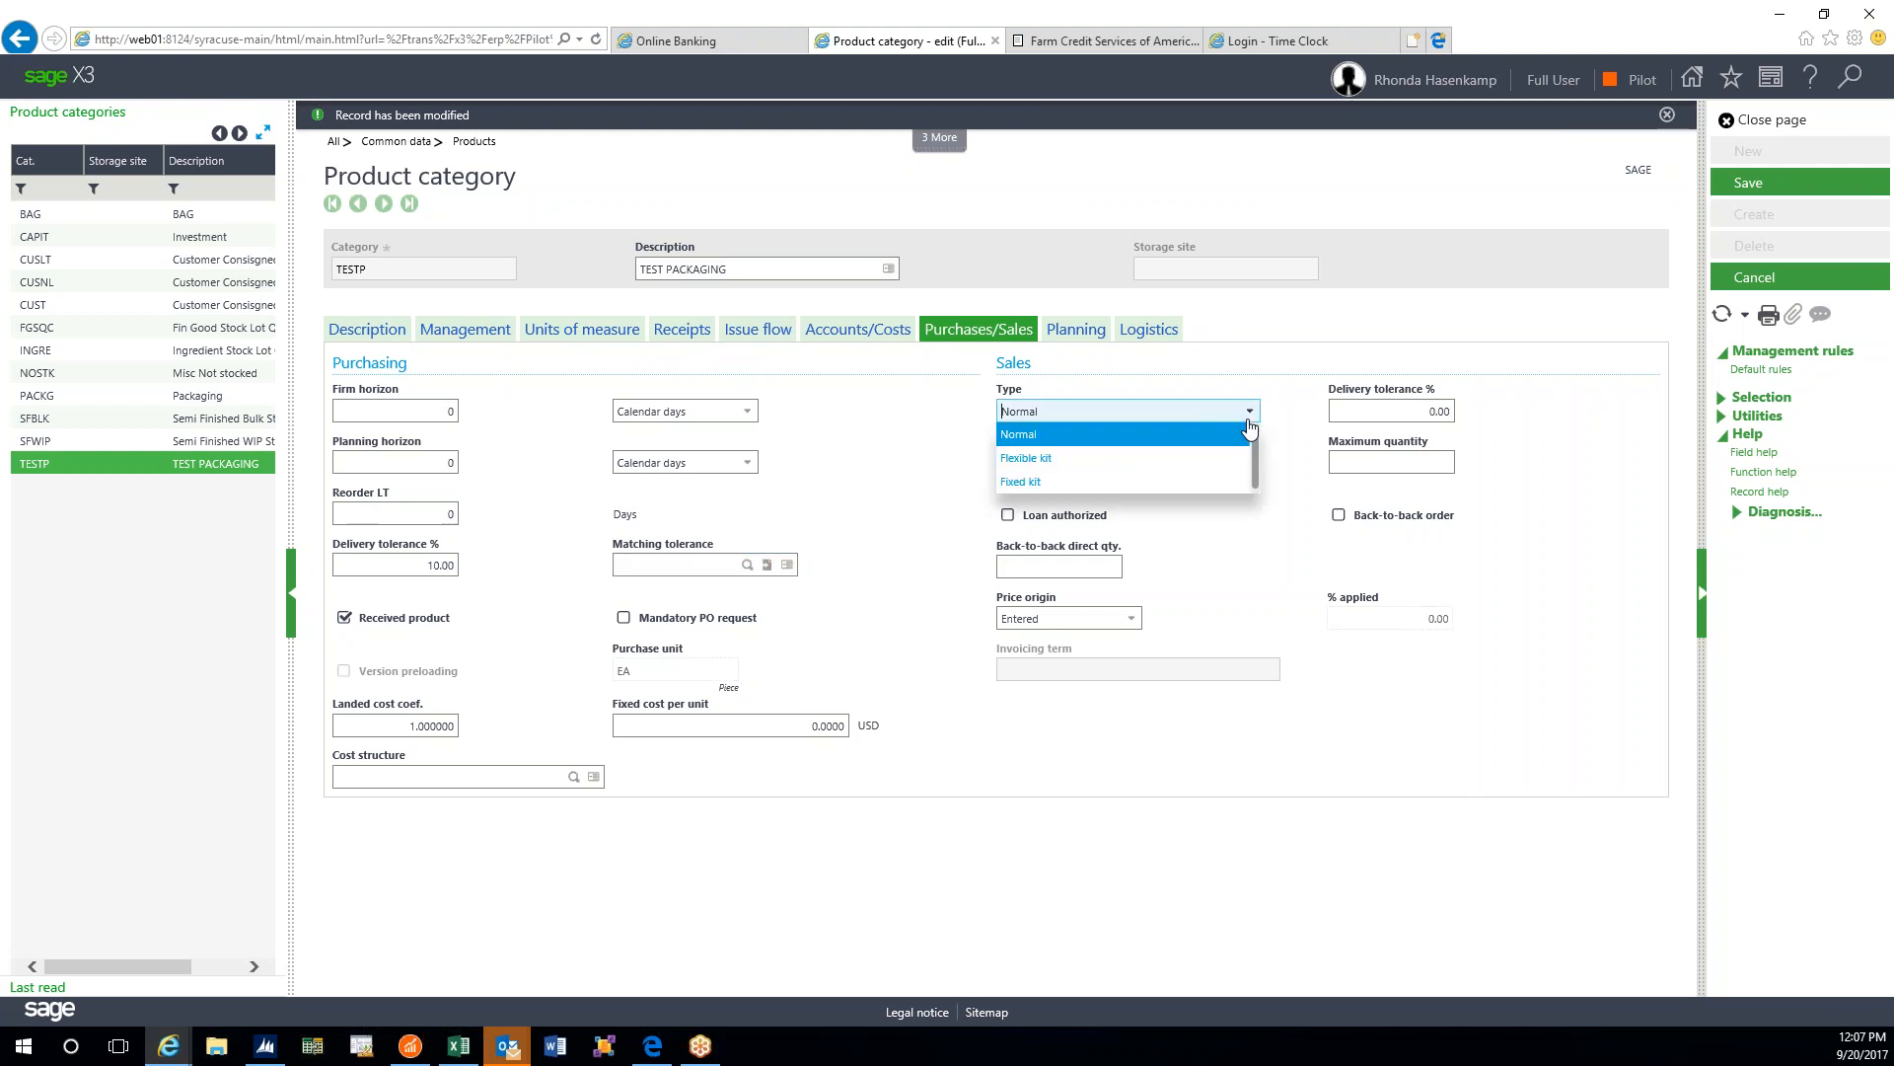
pyautogui.click(1251, 414)
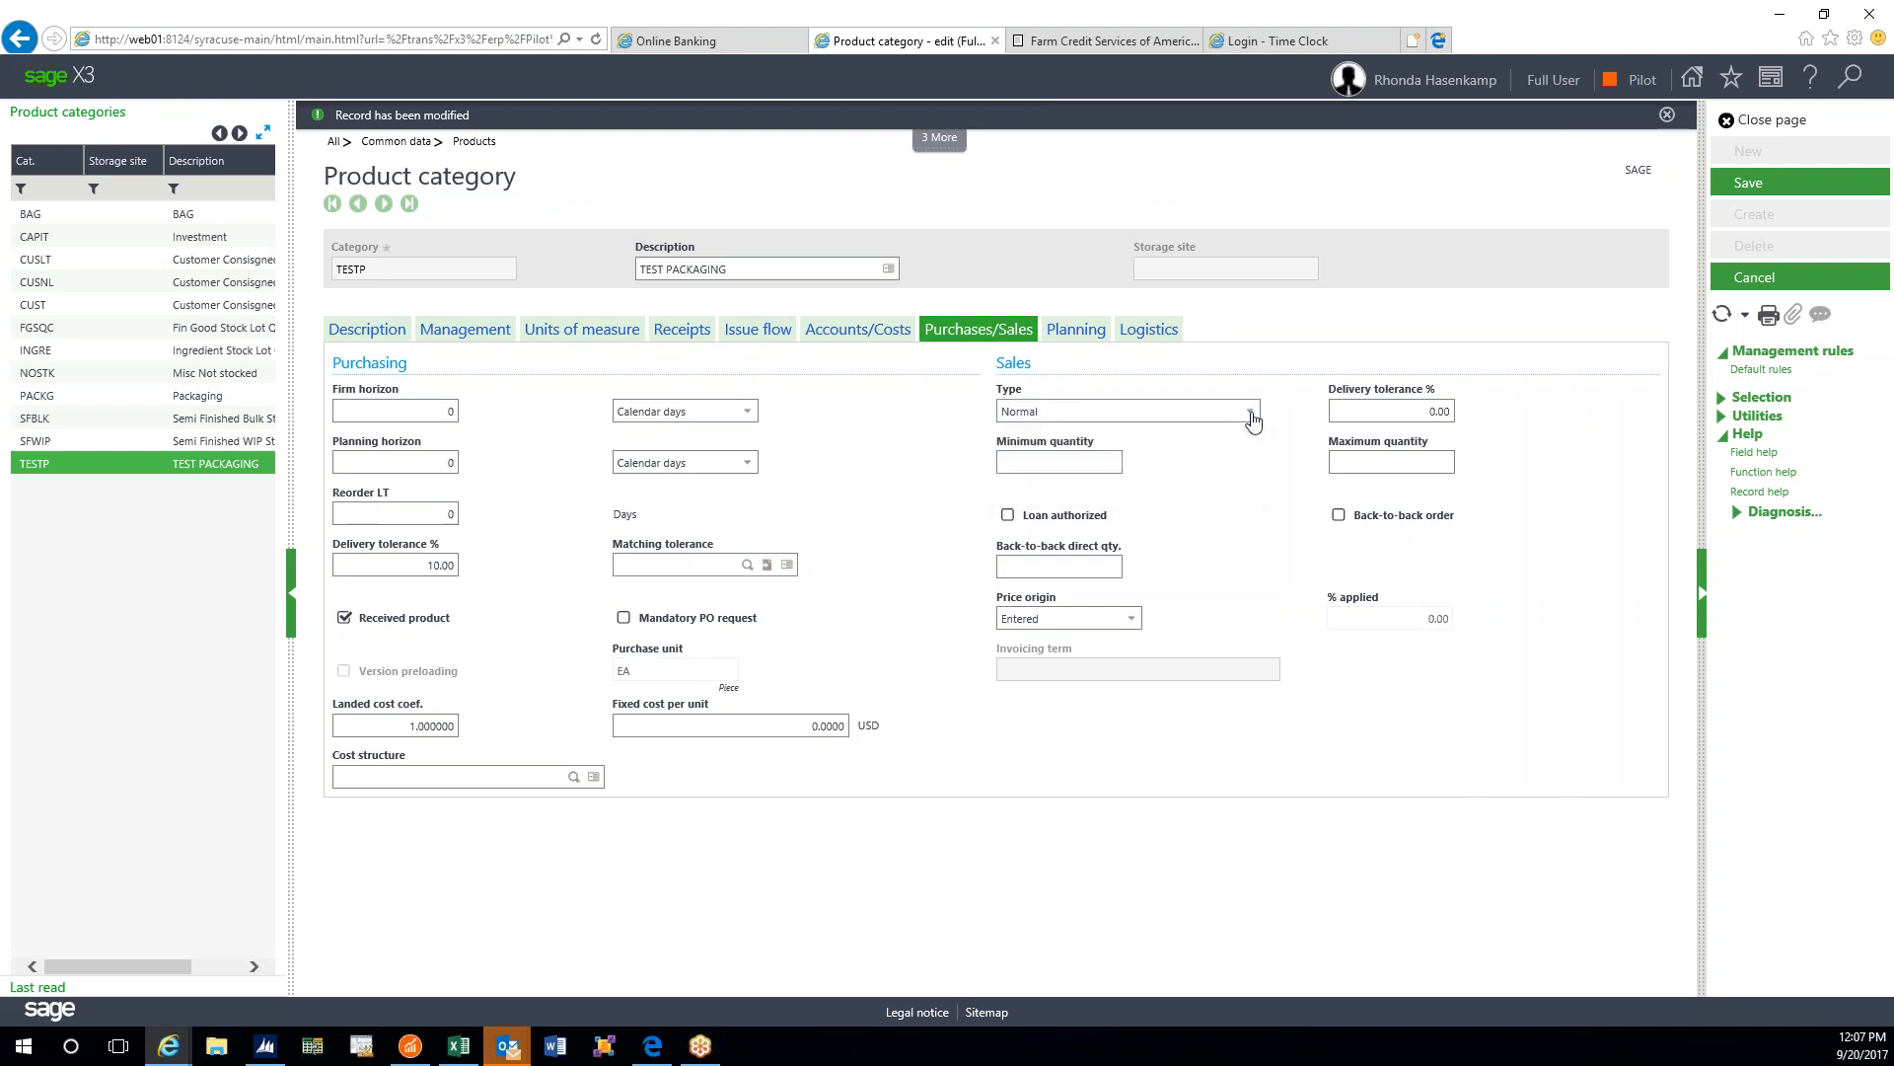
pyautogui.press('Tab')
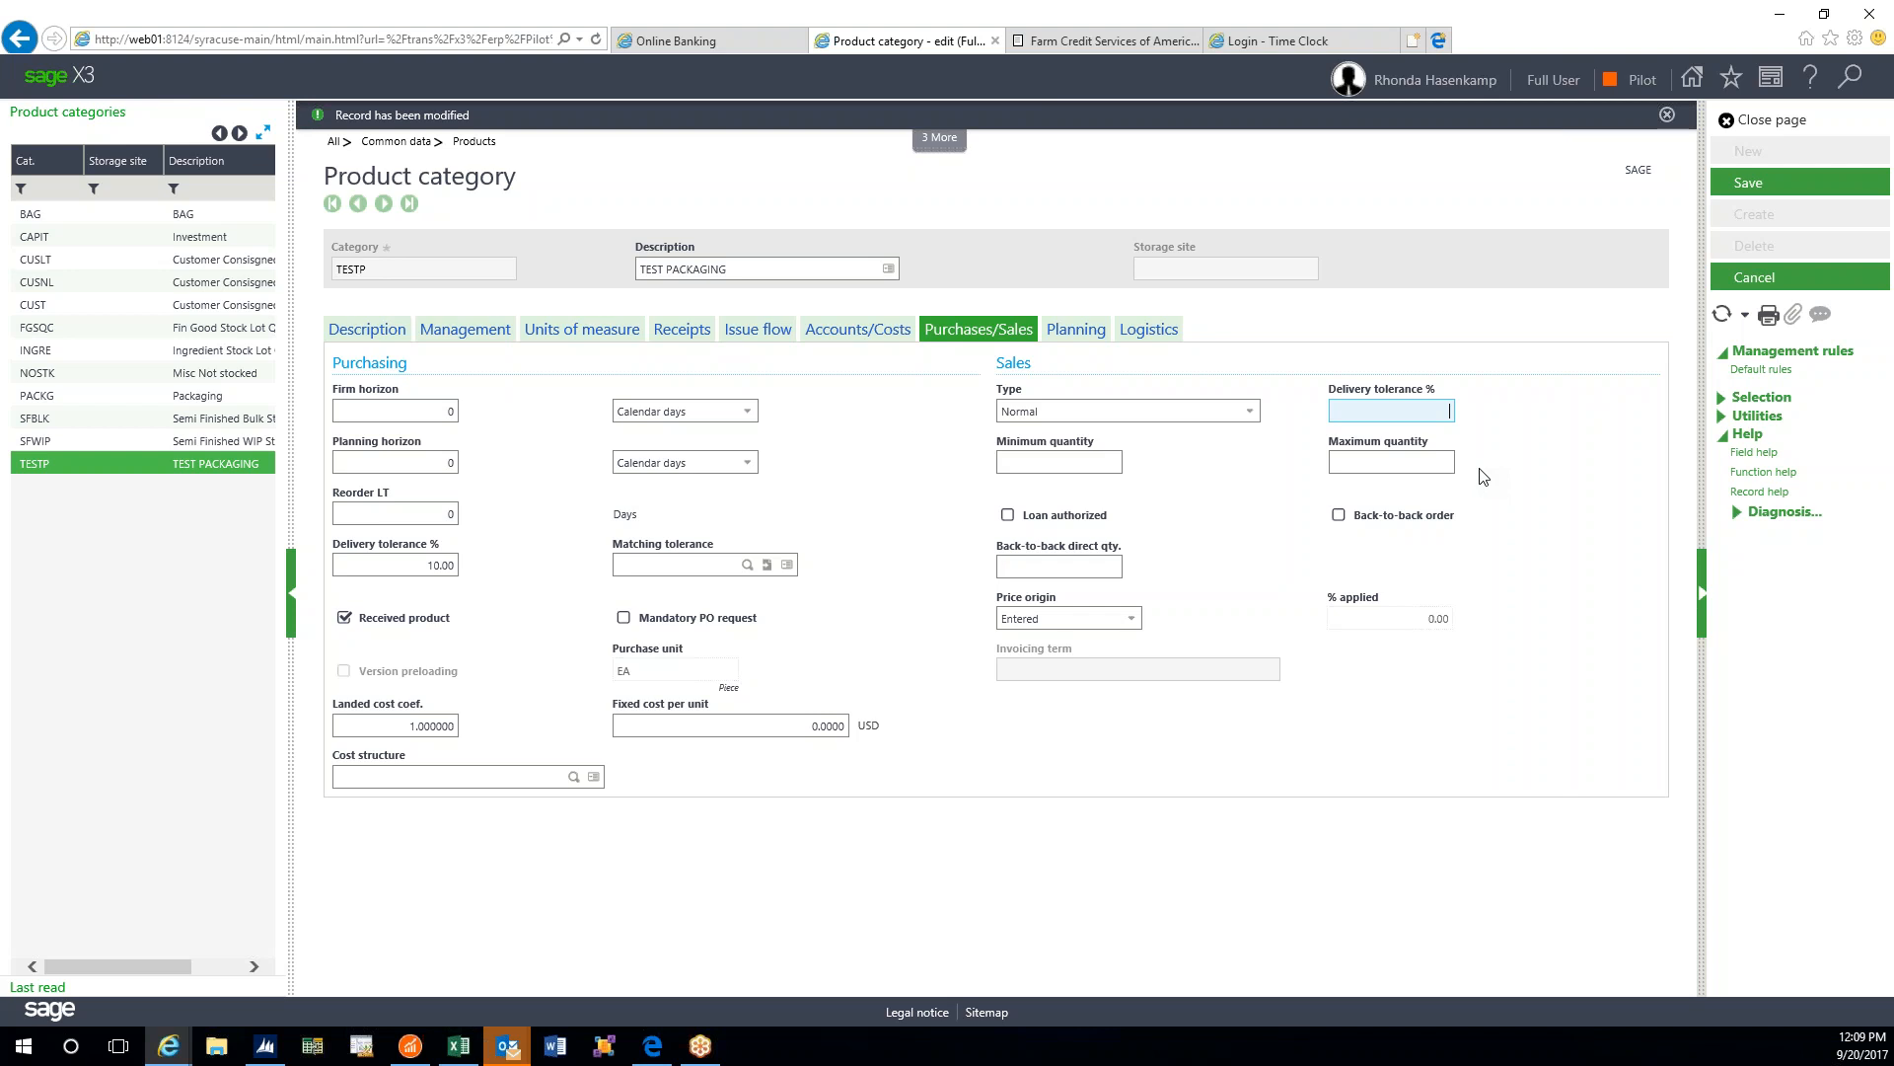
pyautogui.click(1069, 332)
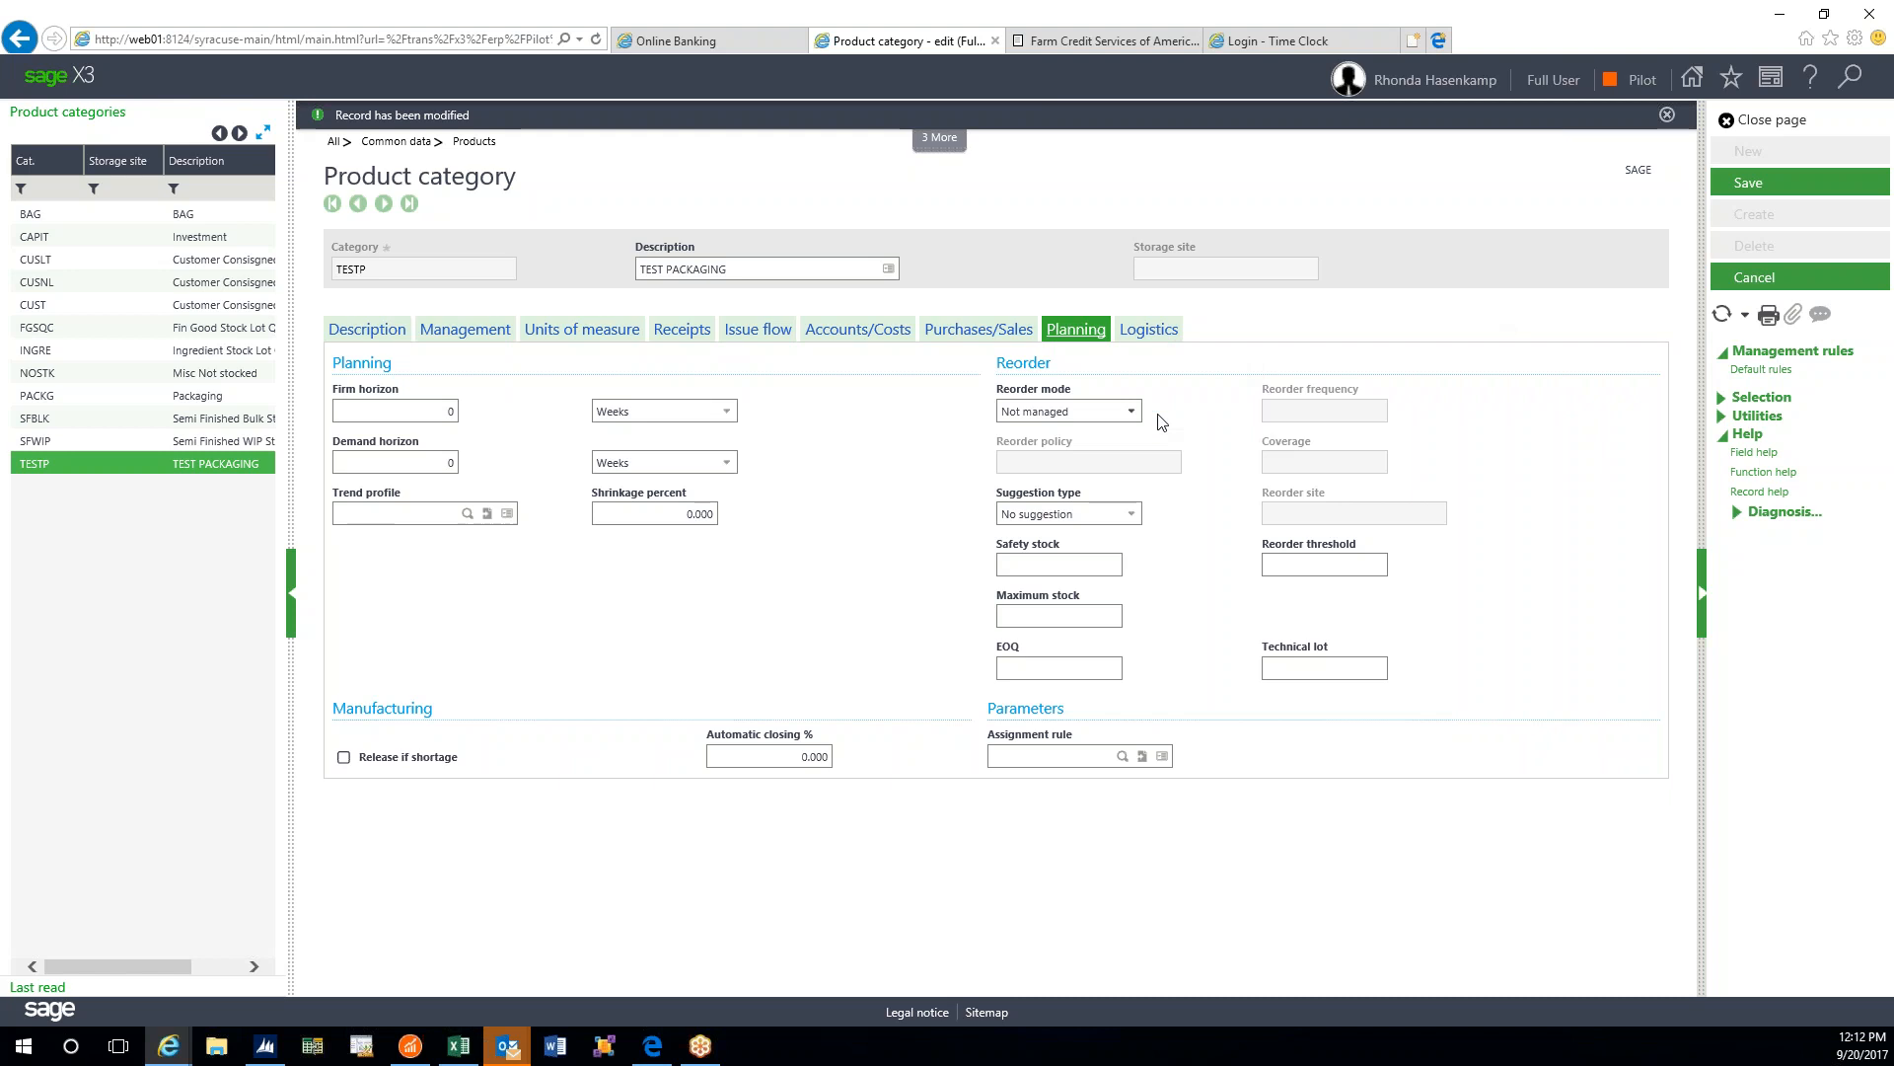
# - Set TESTP's reorder mode to By MRP and bring up the reorder policy list
pyautogui.click(1131, 412)
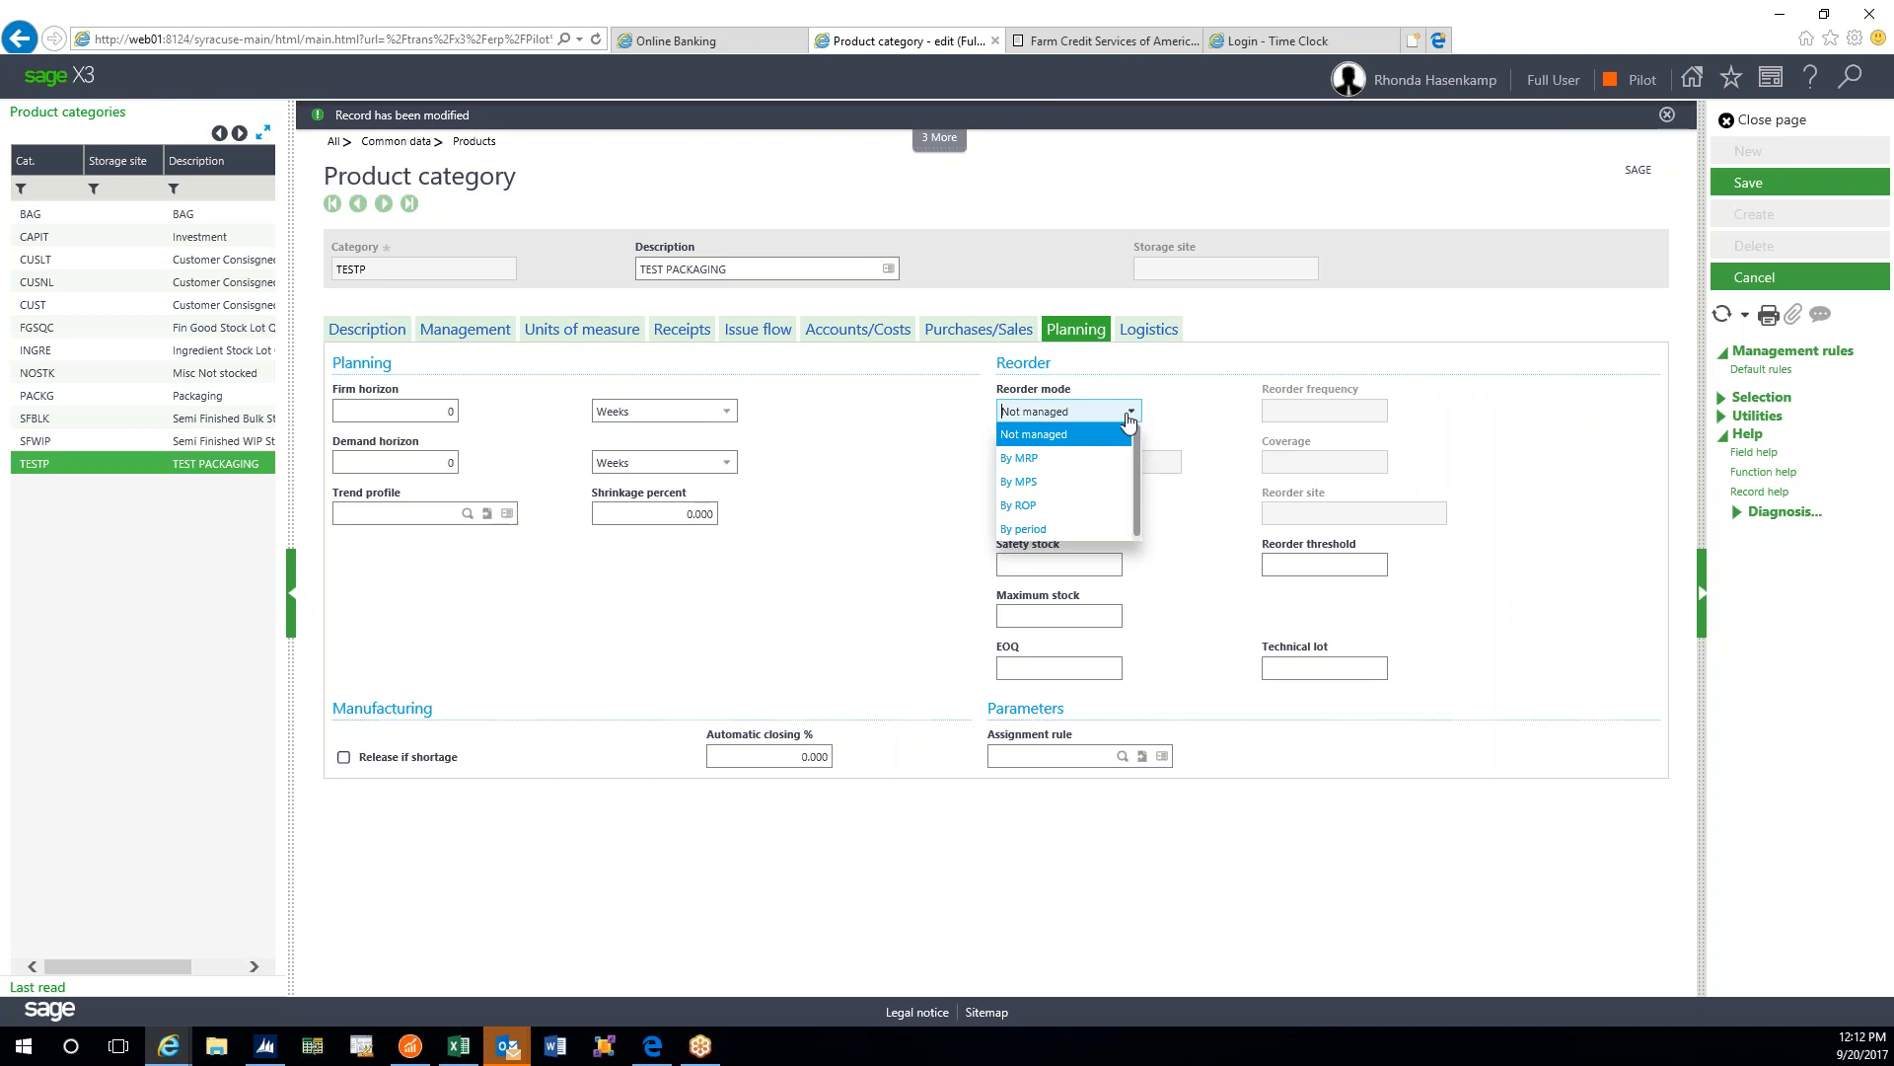
pyautogui.click(1056, 456)
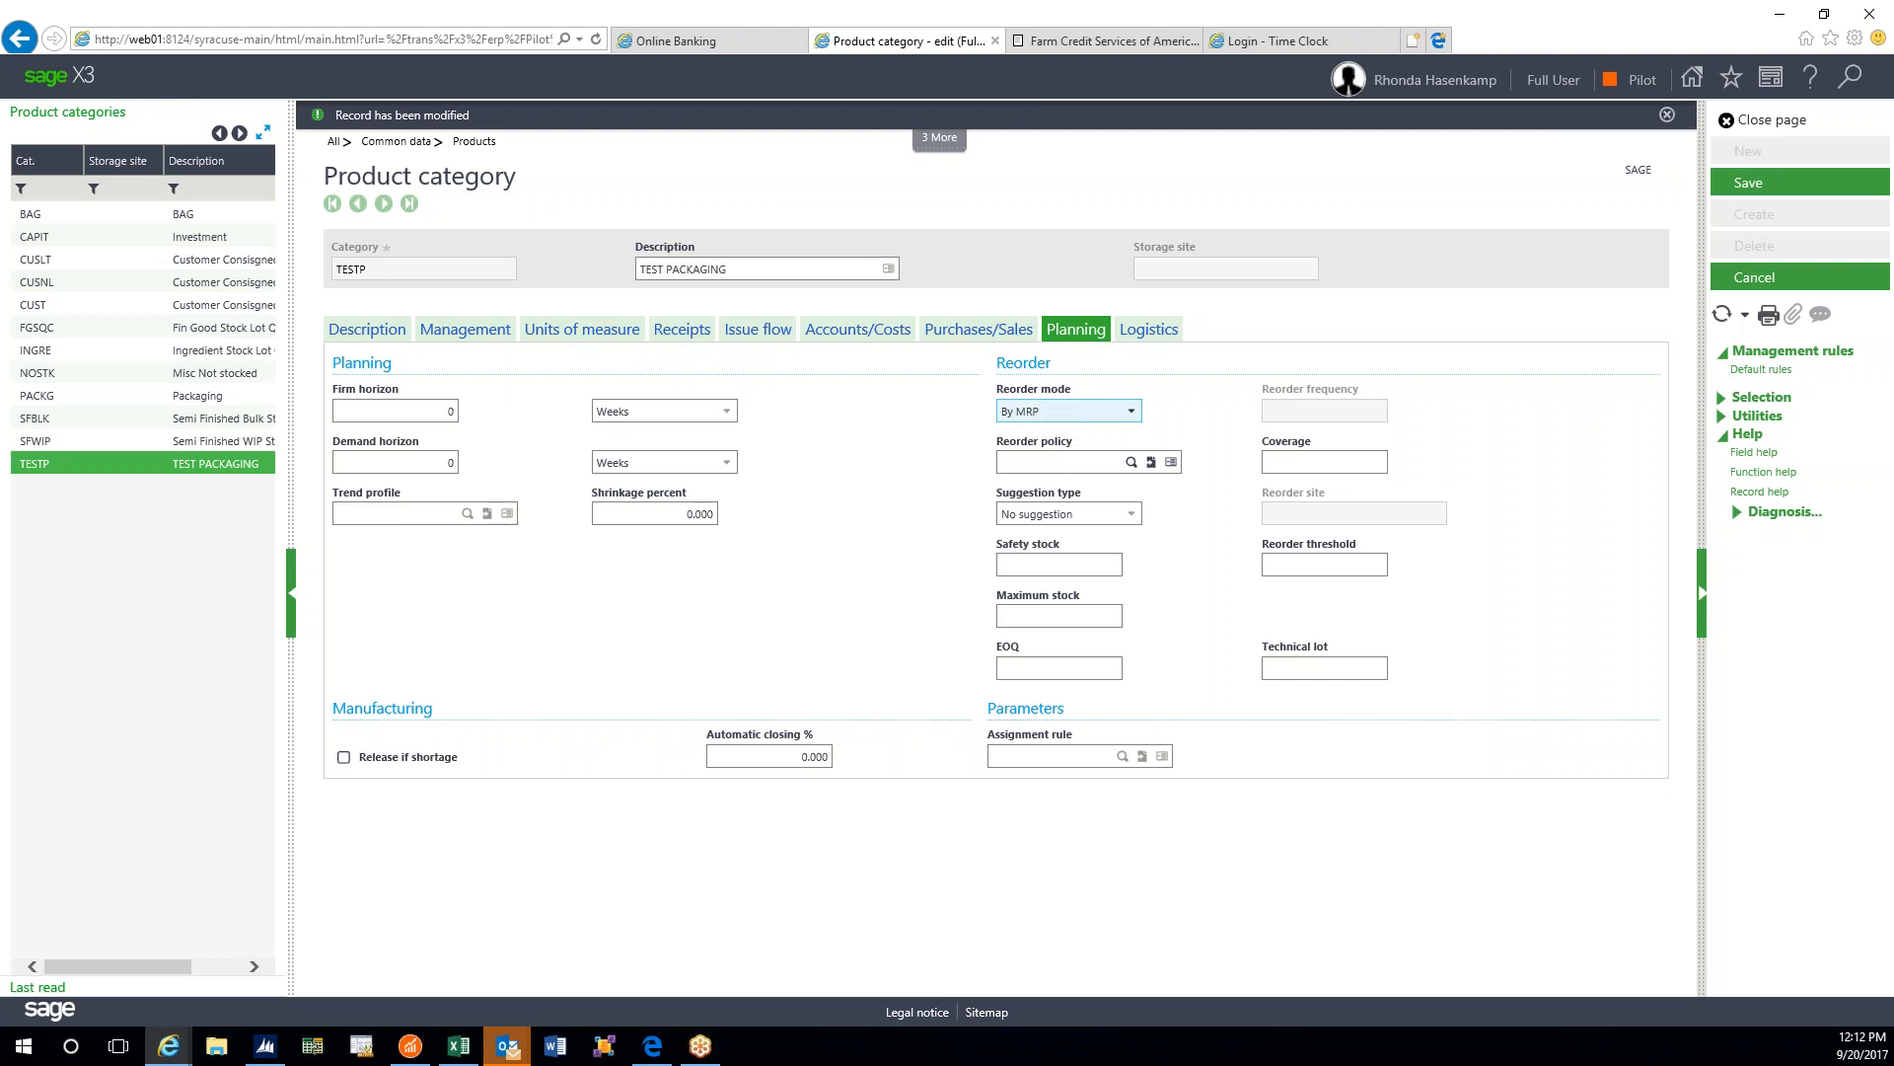
pyautogui.click(1131, 462)
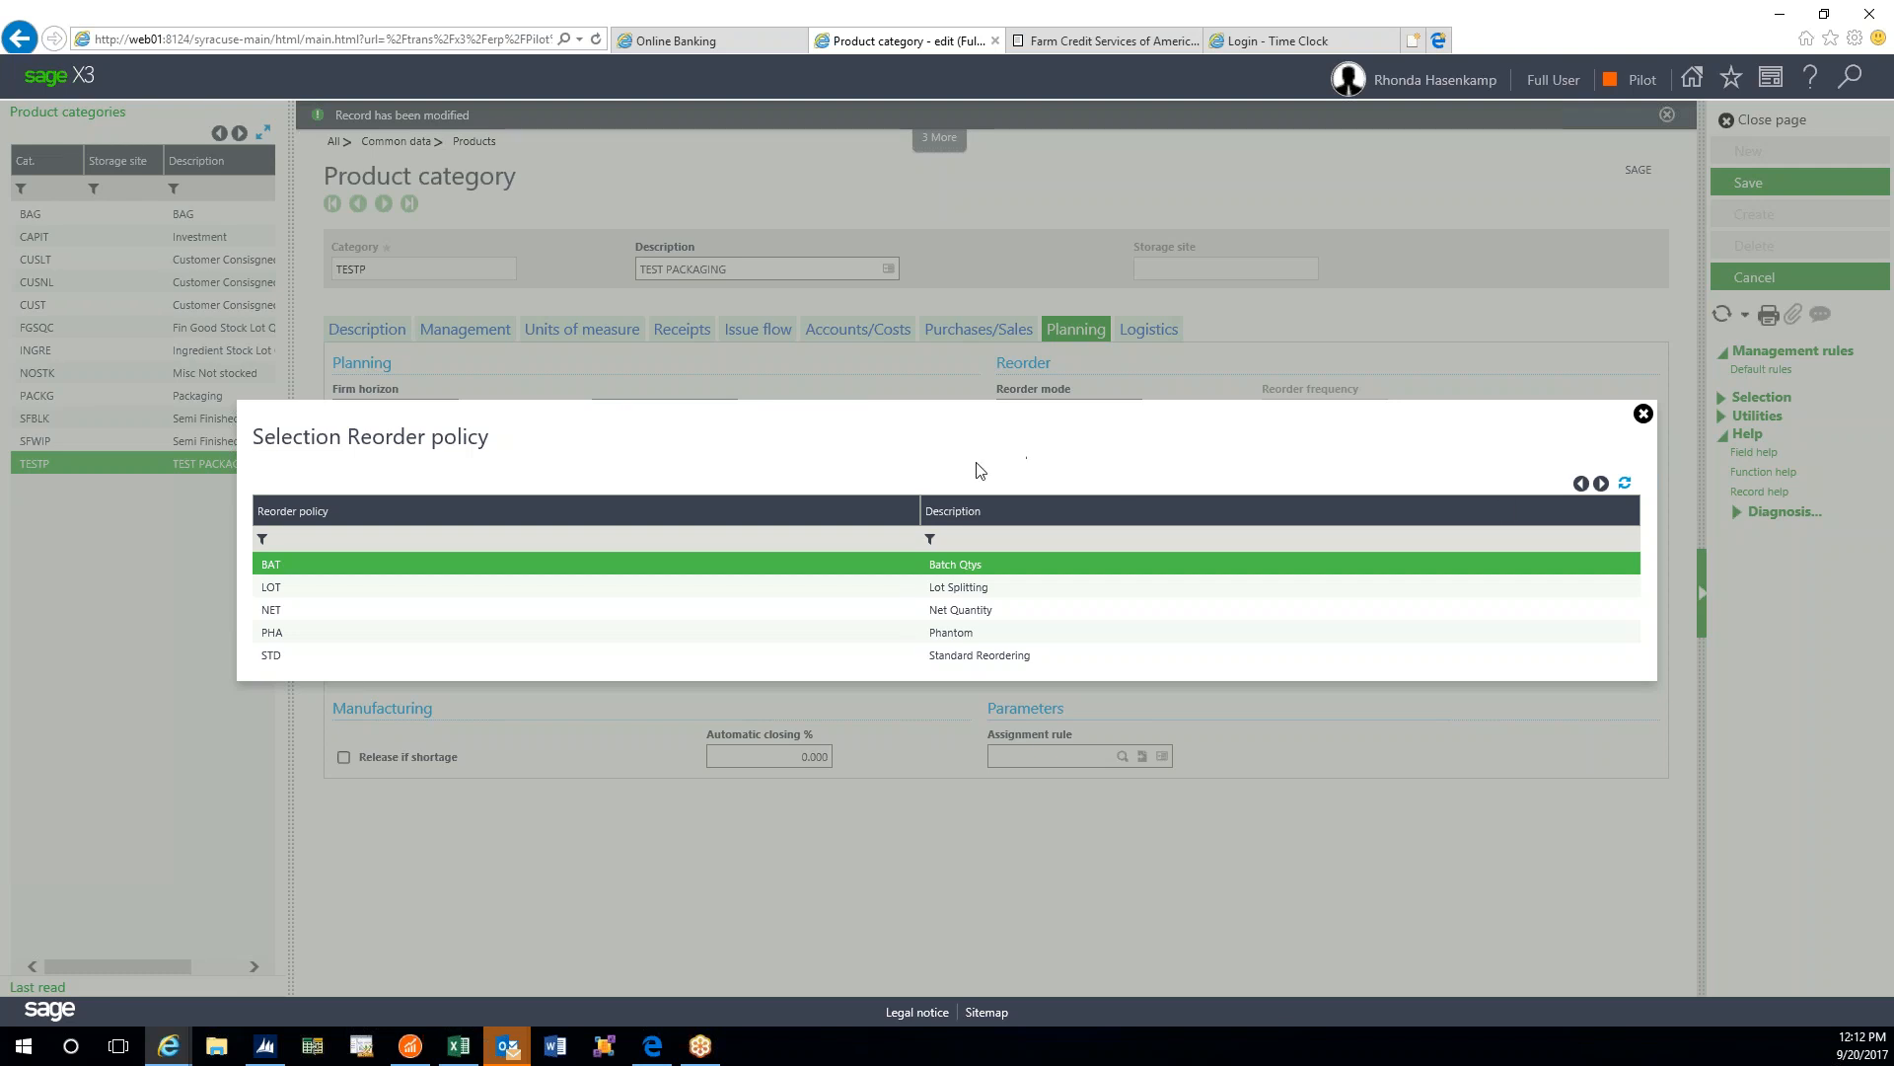
# - Choose BAT (Batch) as the reorder policy and show the suggestion type options
pyautogui.click(952, 570)
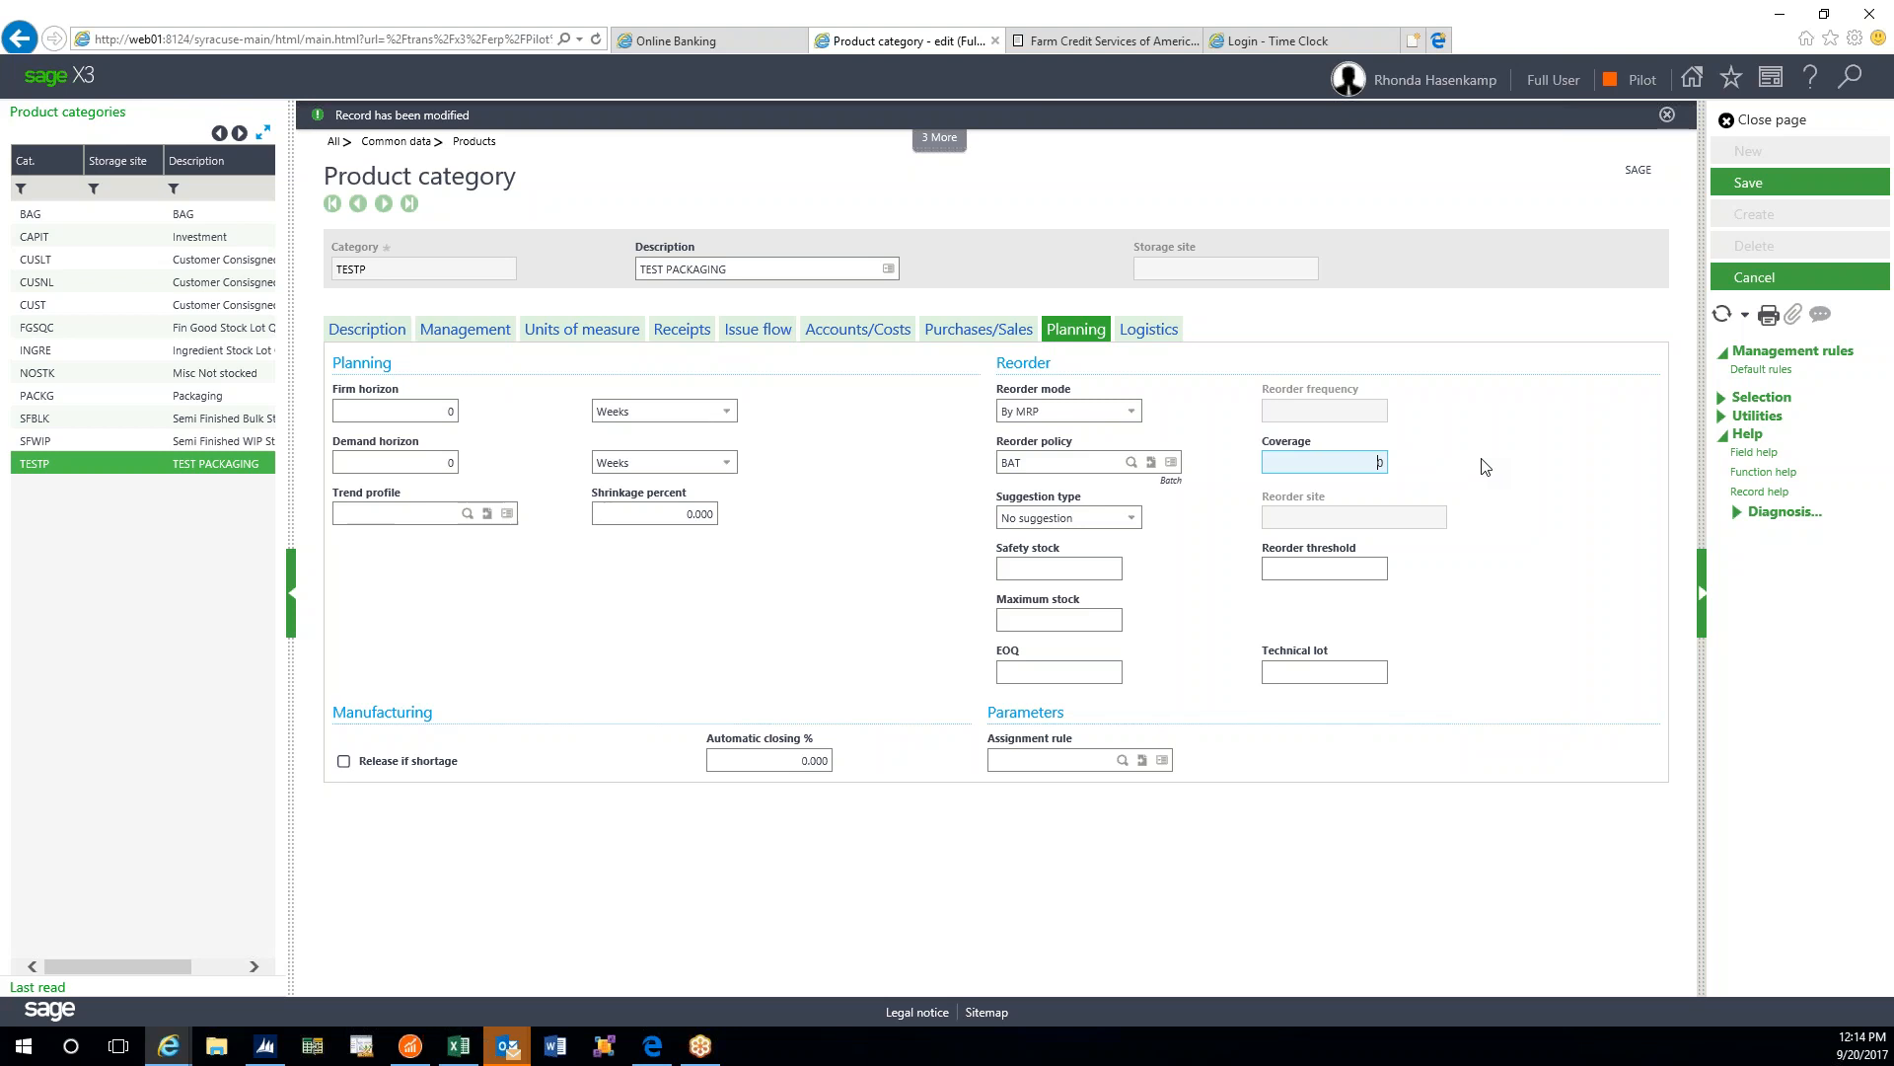
pyautogui.click(1135, 522)
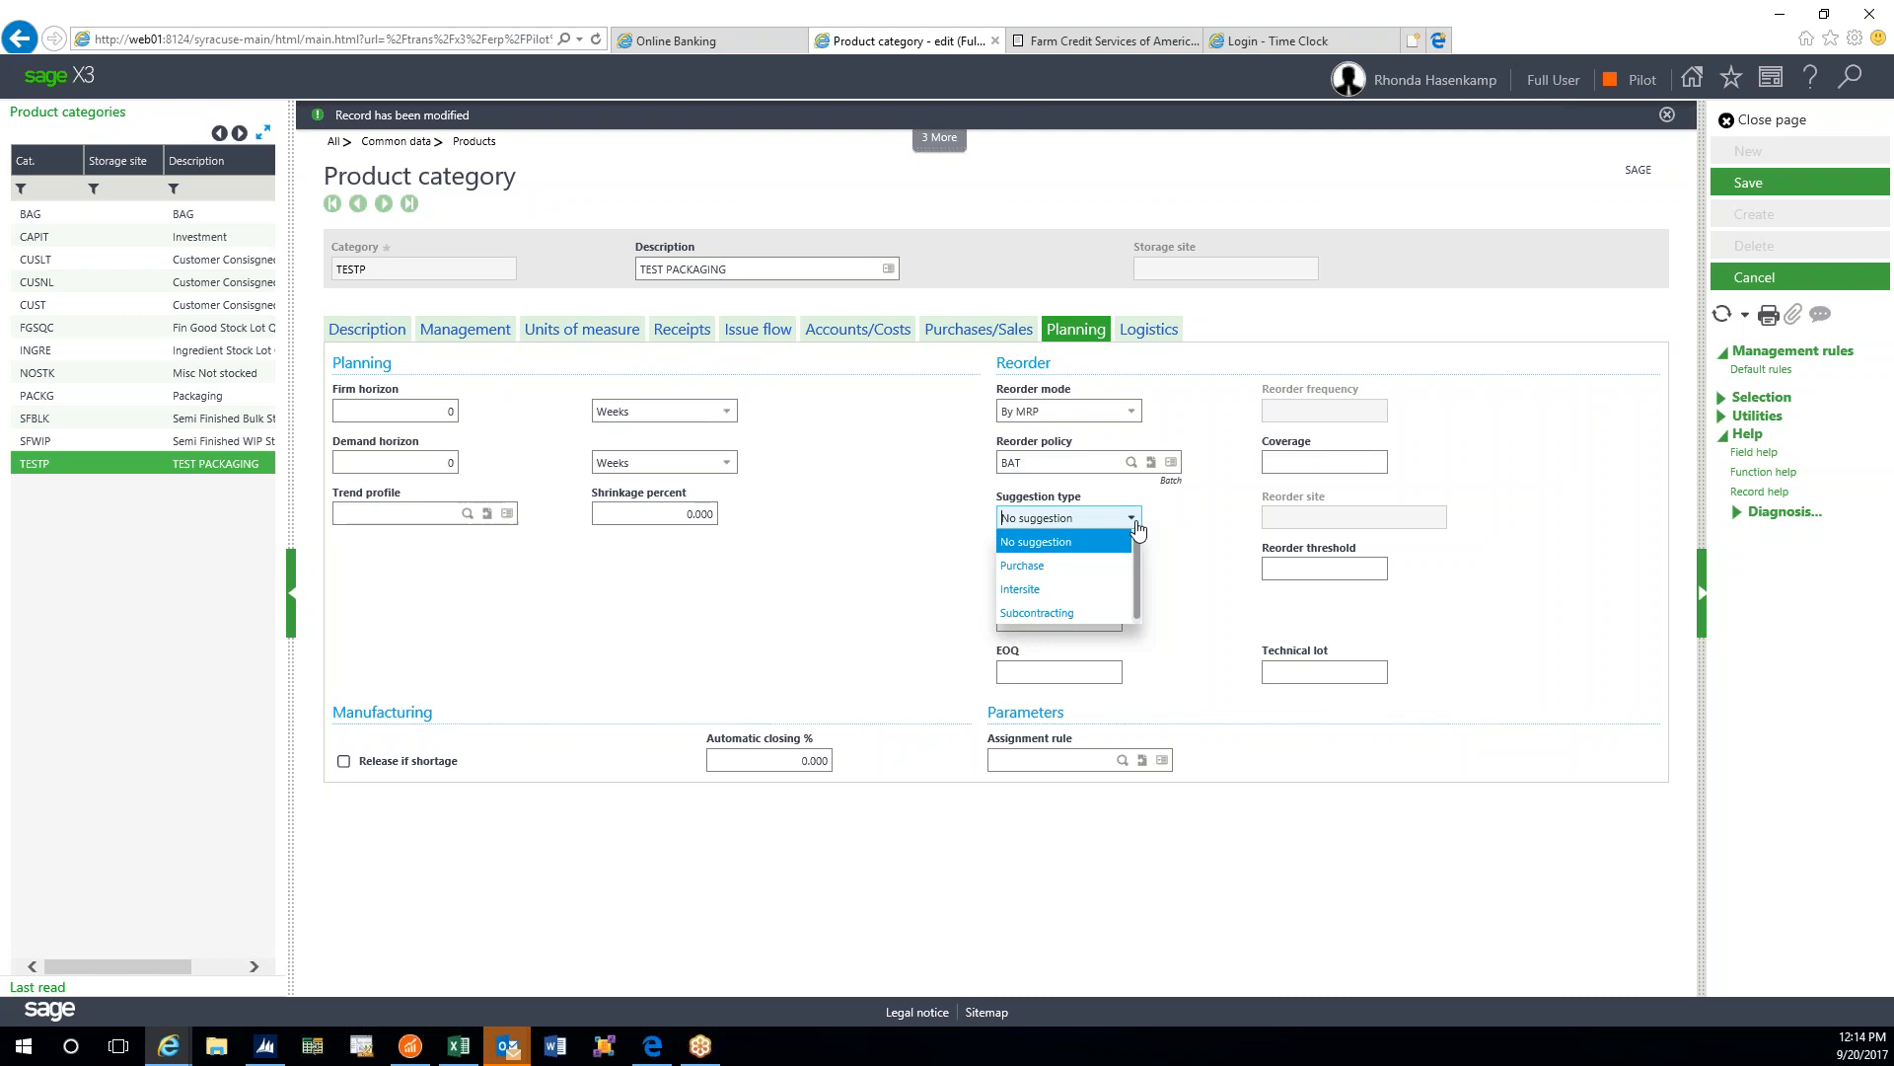
# - Set the suggestion type to Purchase, then move past Safety stock into EOQ
pyautogui.click(1066, 565)
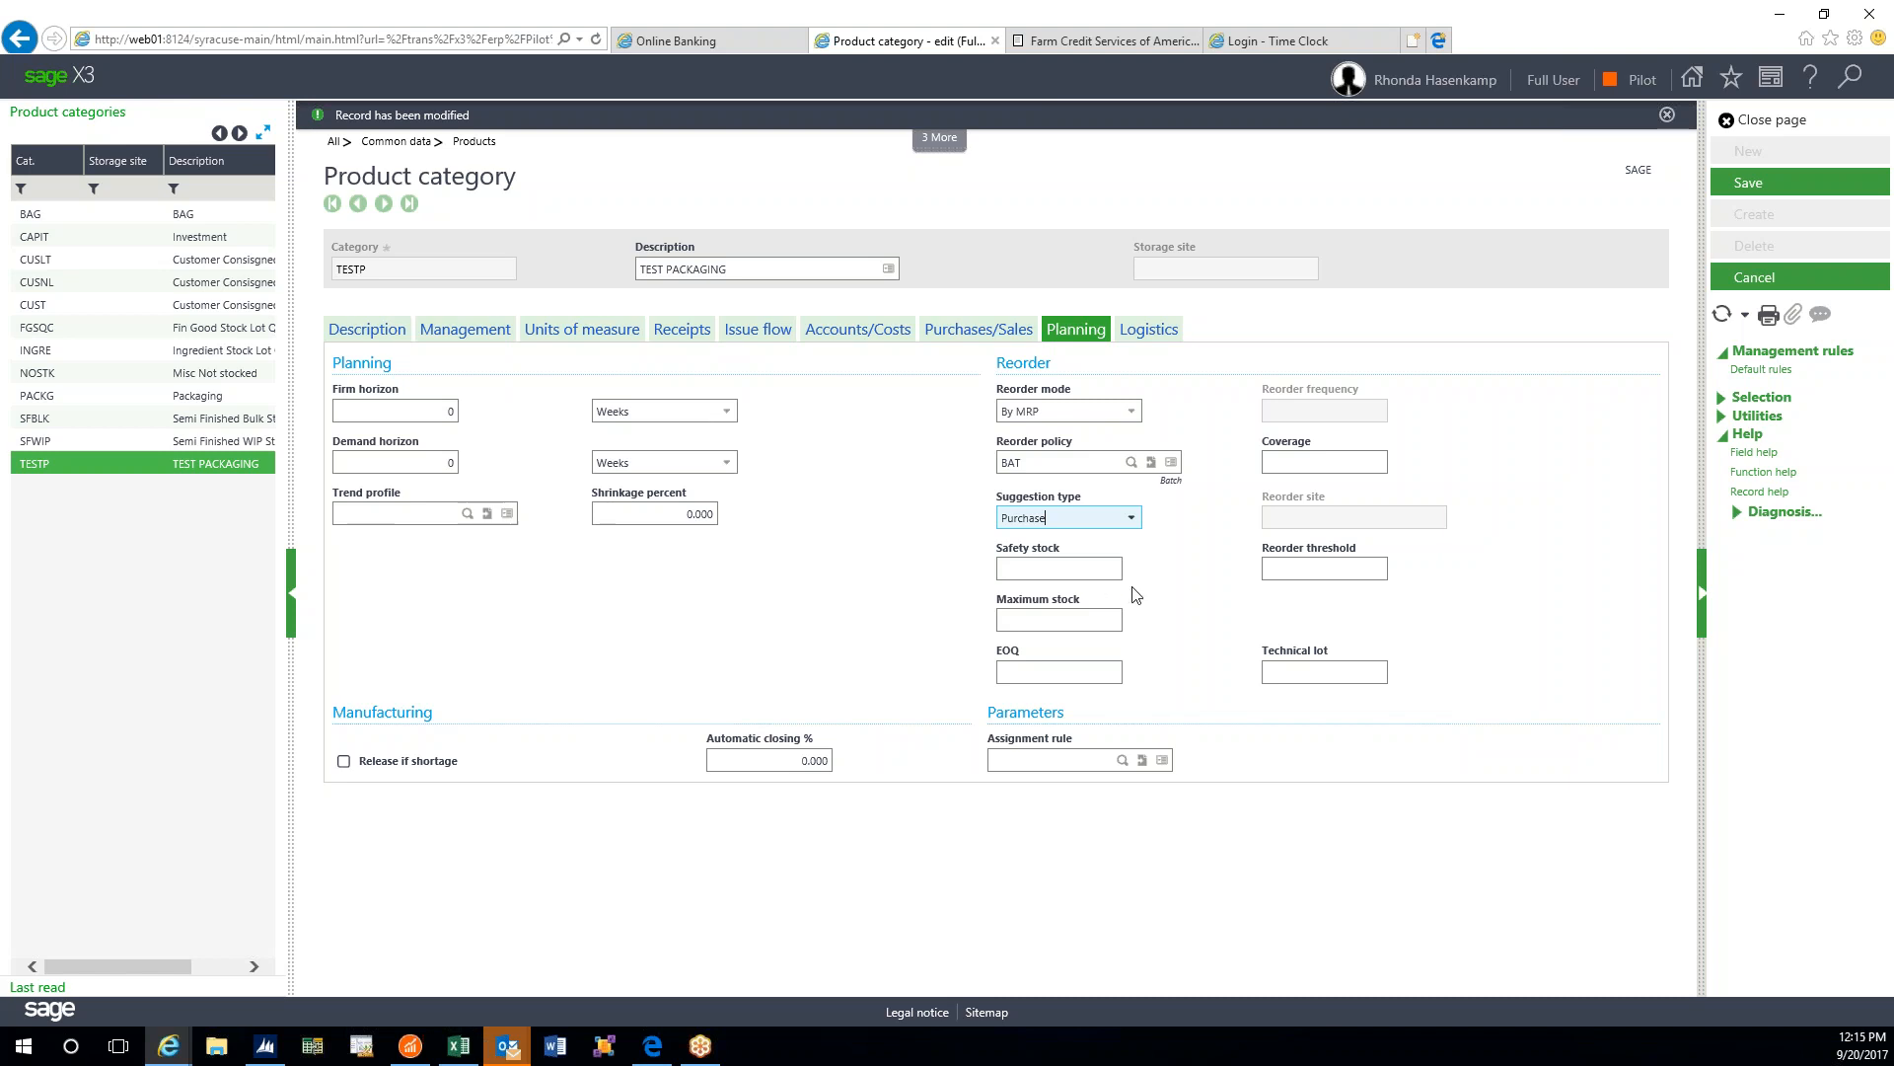
pyautogui.press('Tab')
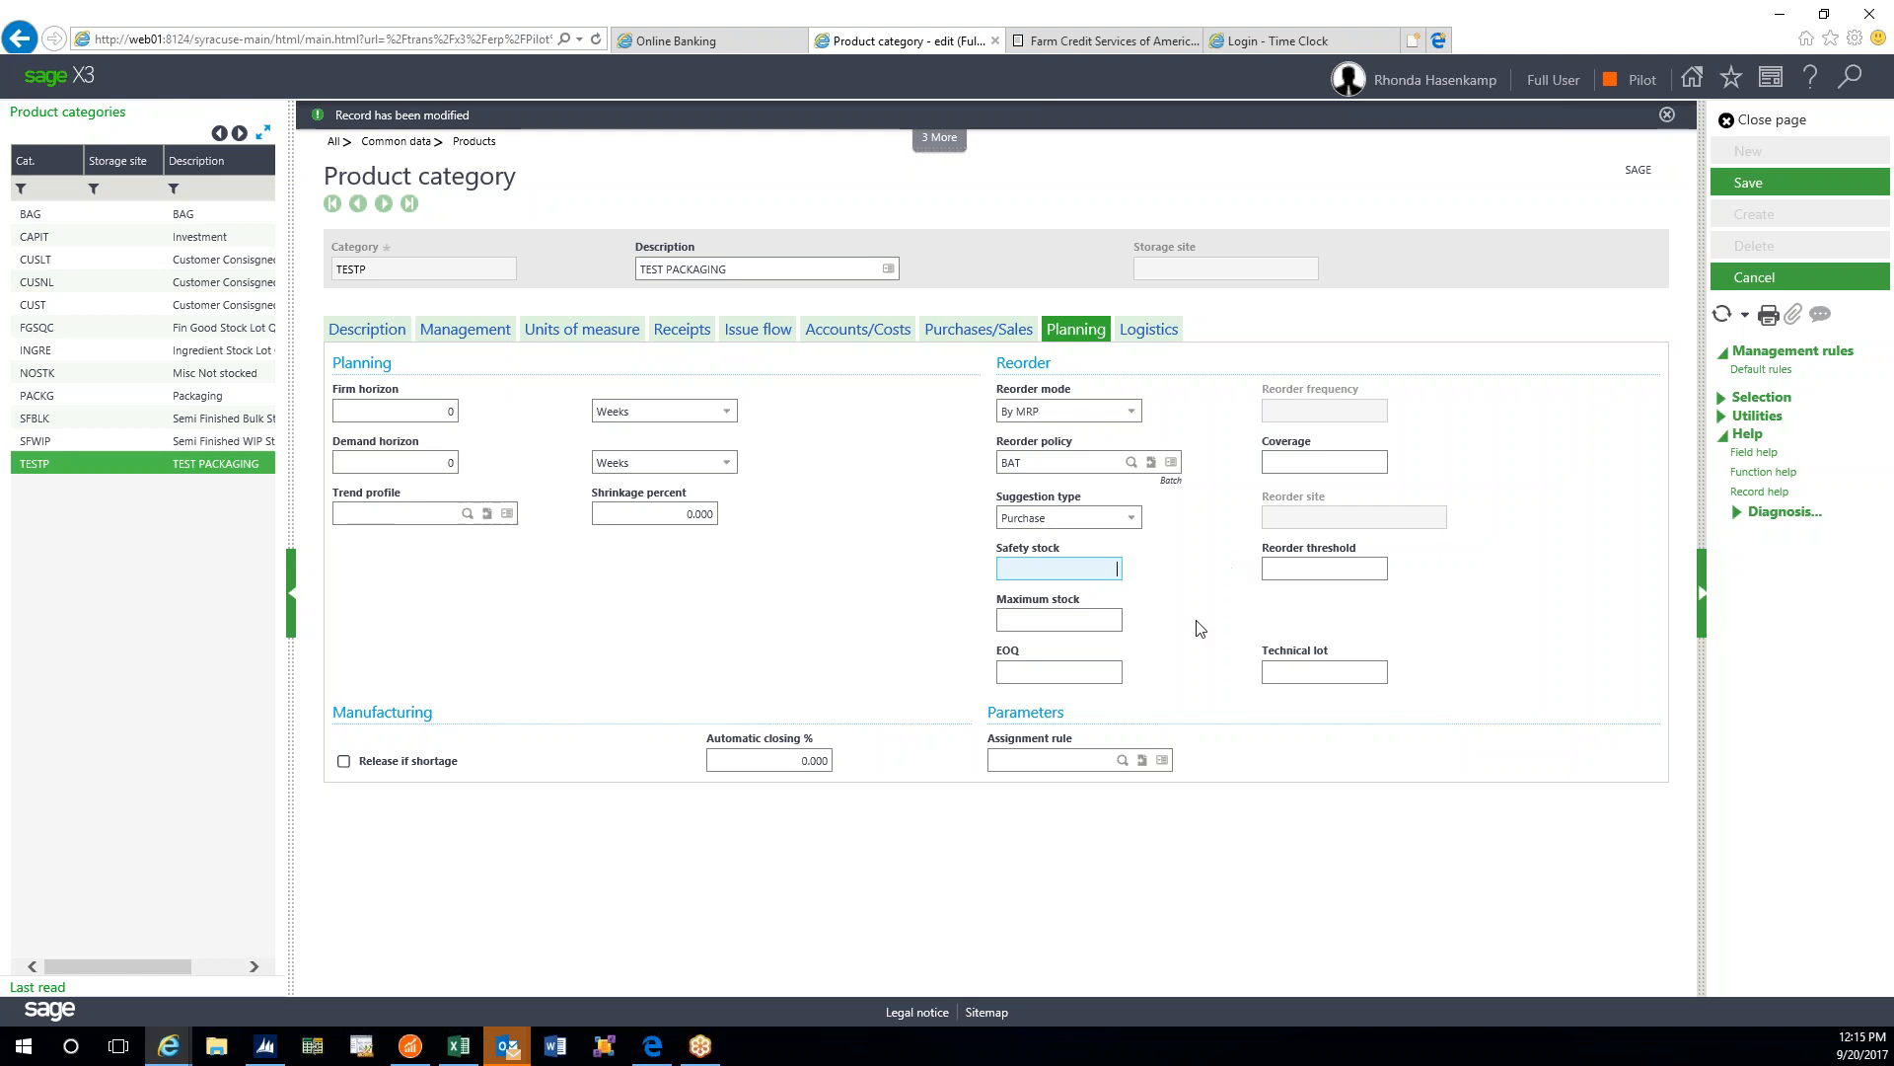
pyautogui.click(1100, 669)
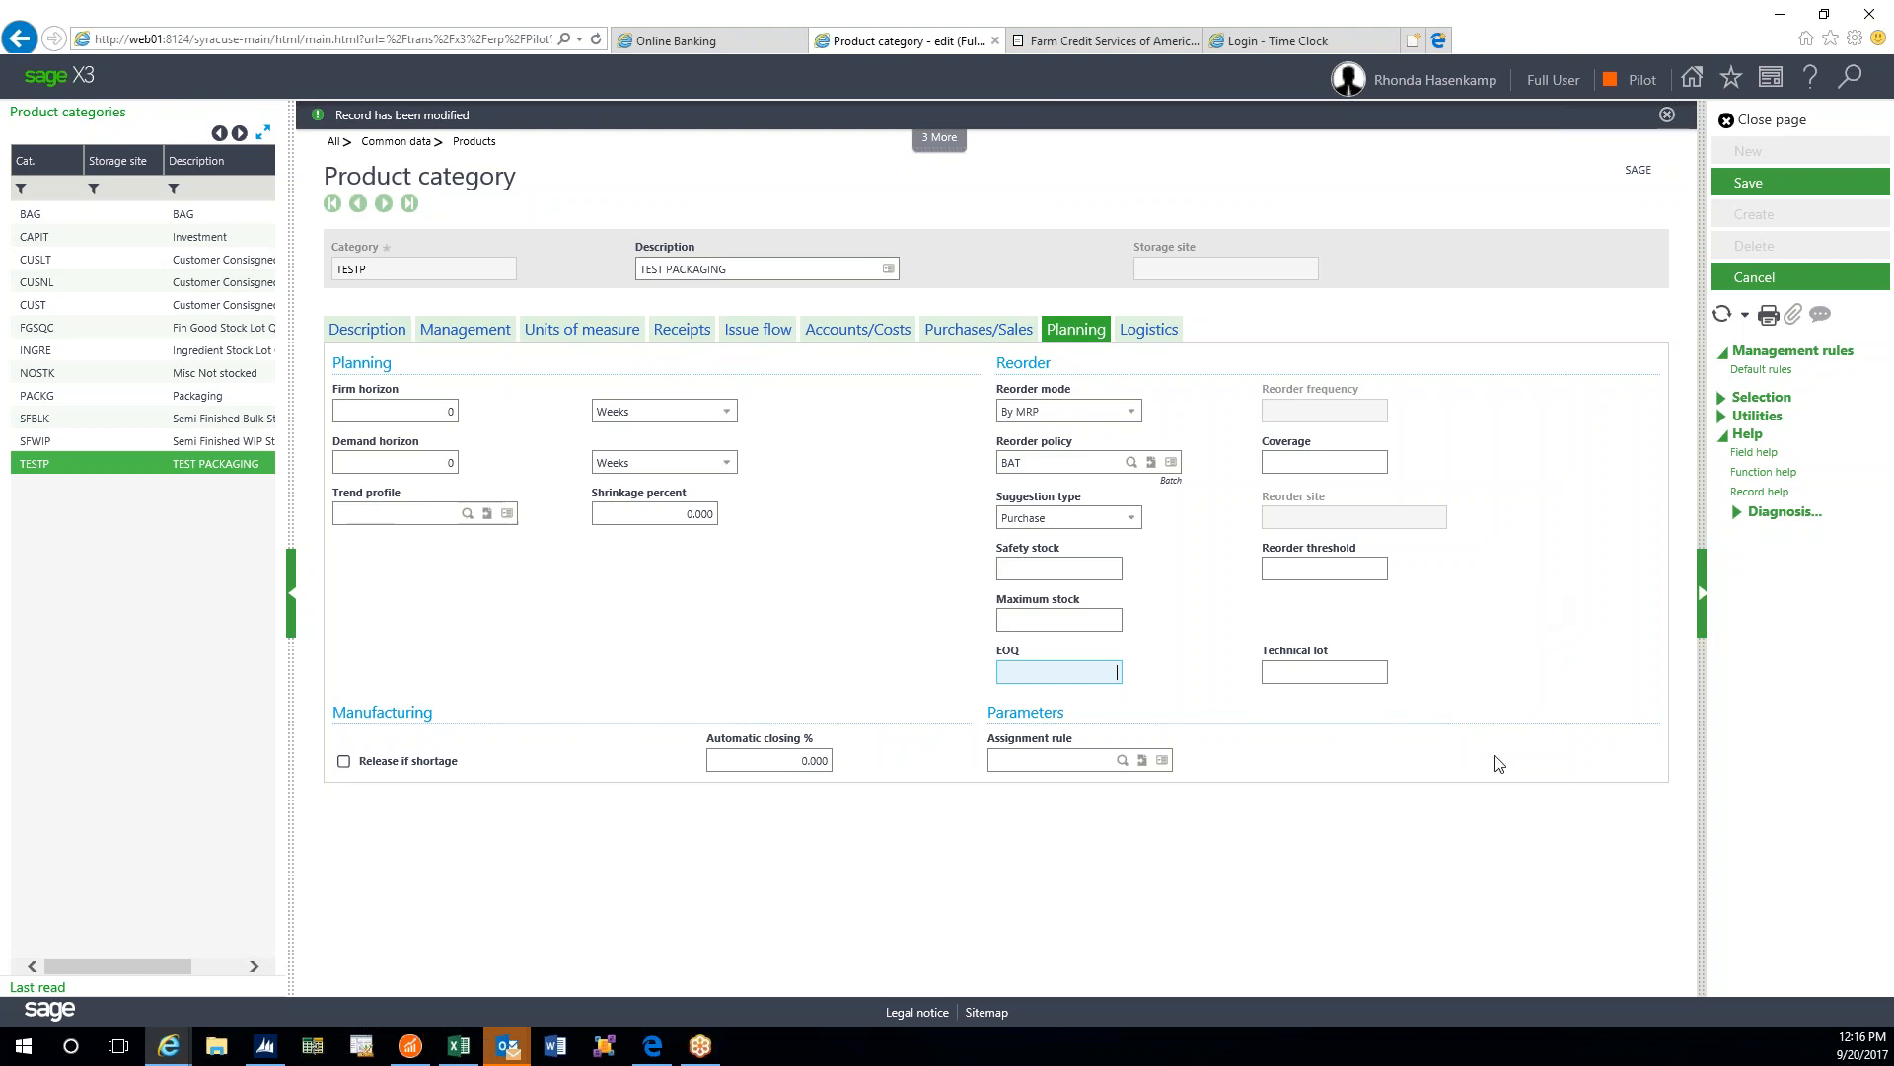
# - Pick STD Standard Rule as TESTP's assignment rule from the rules list
pyautogui.click(1123, 761)
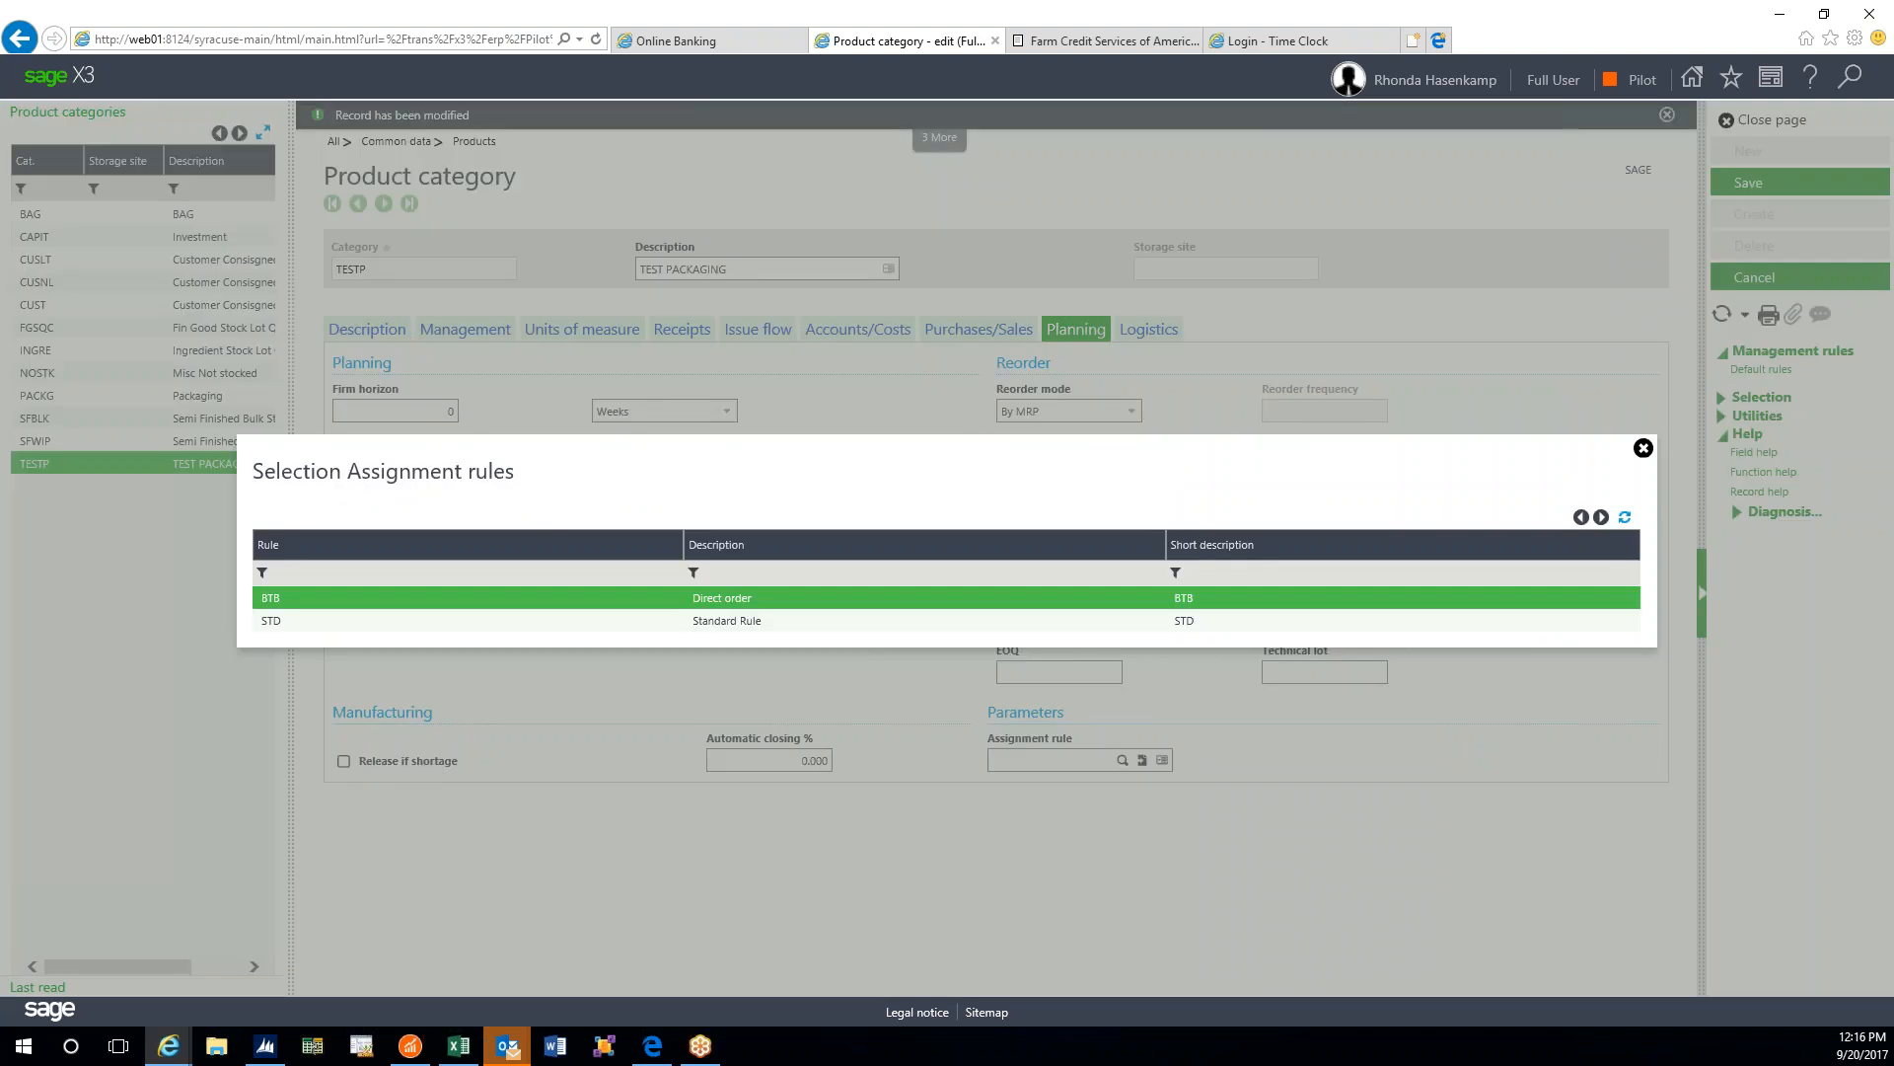
pyautogui.click(980, 622)
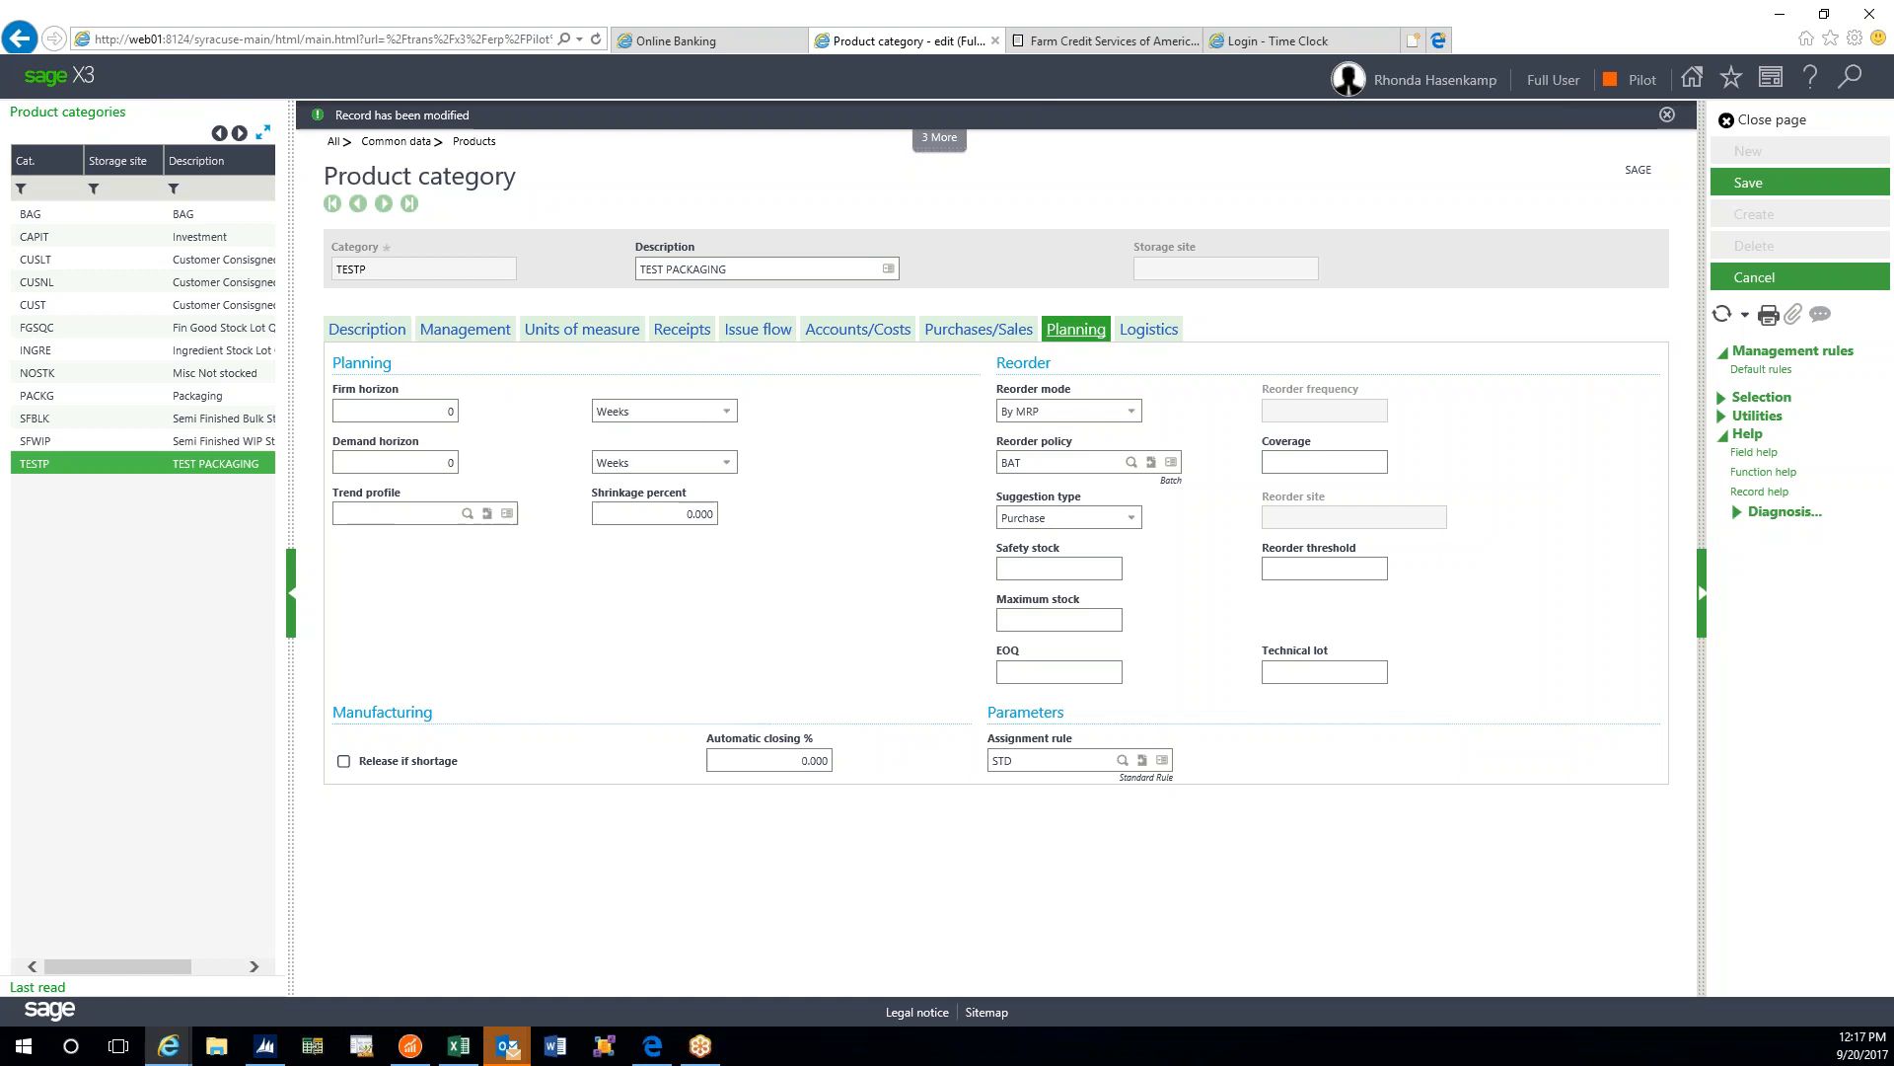
pyautogui.click(1122, 762)
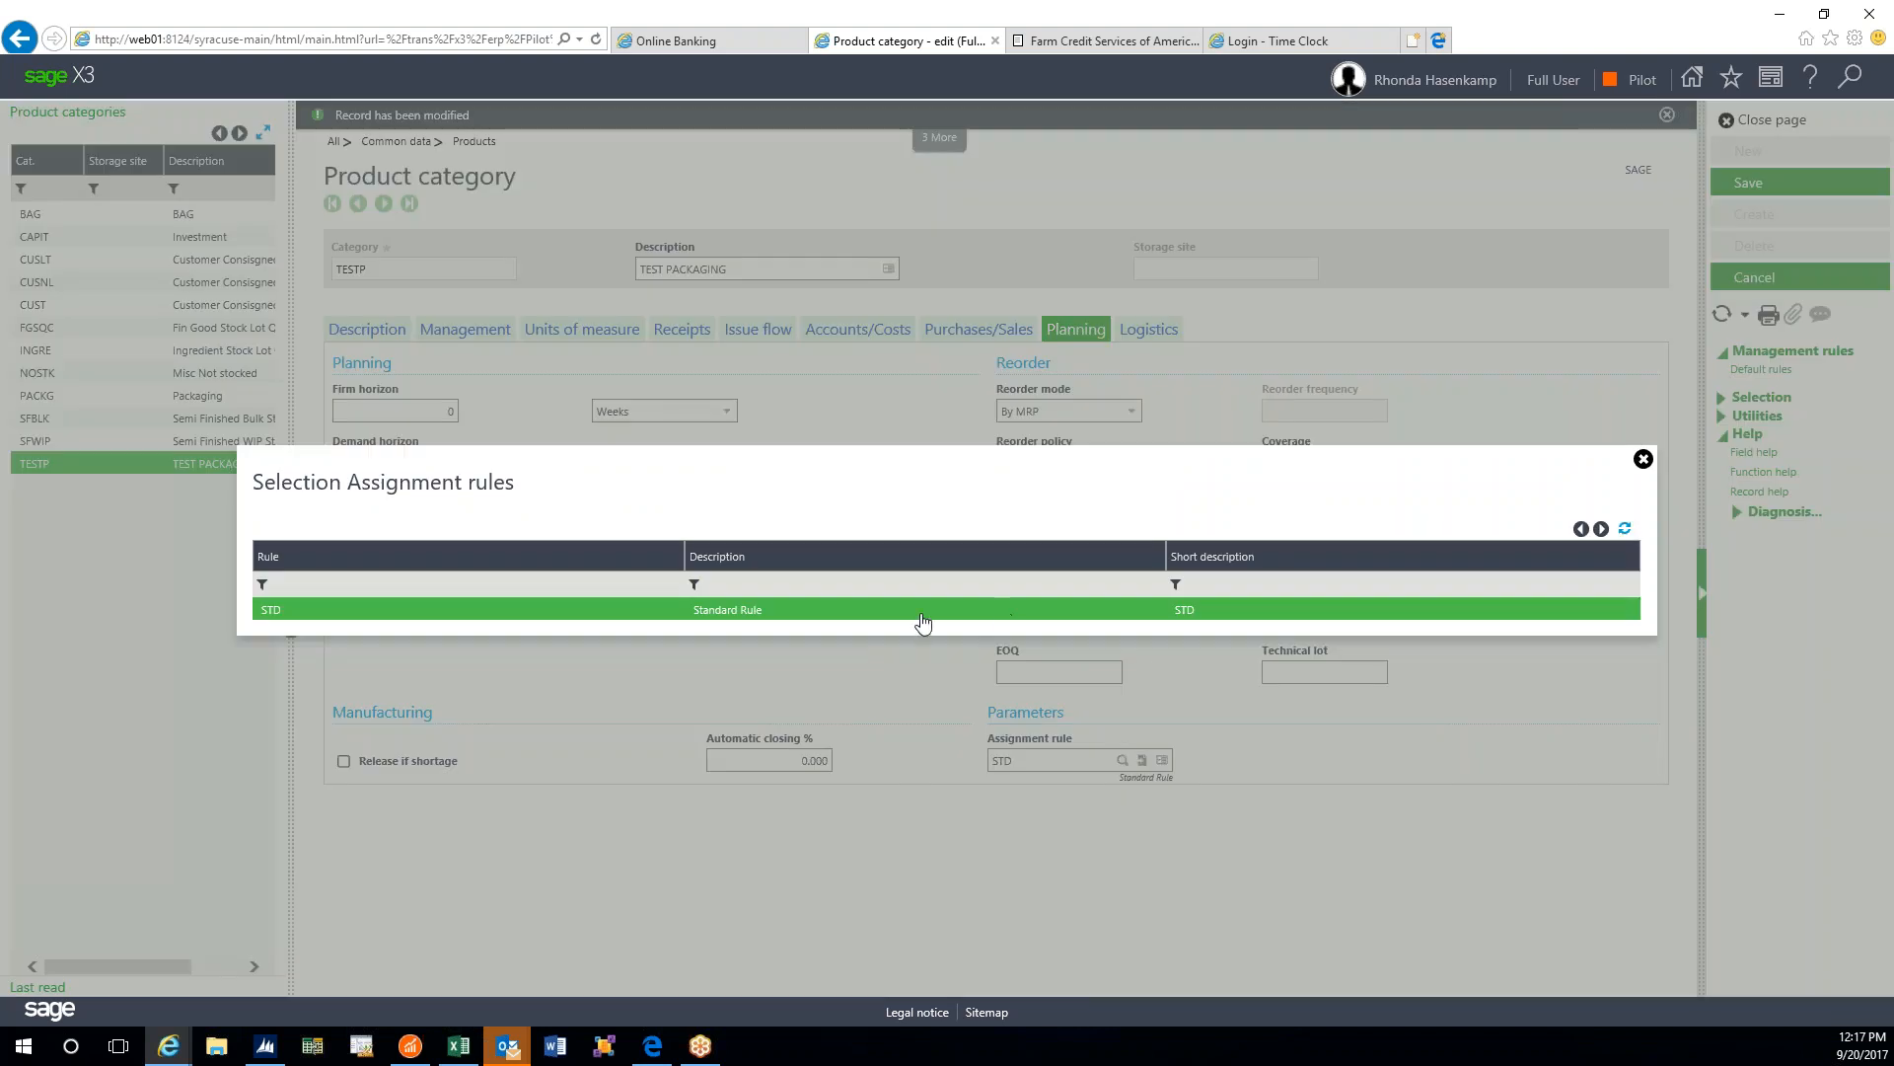
pyautogui.click(995, 619)
pyautogui.click(1122, 761)
pyautogui.click(1642, 460)
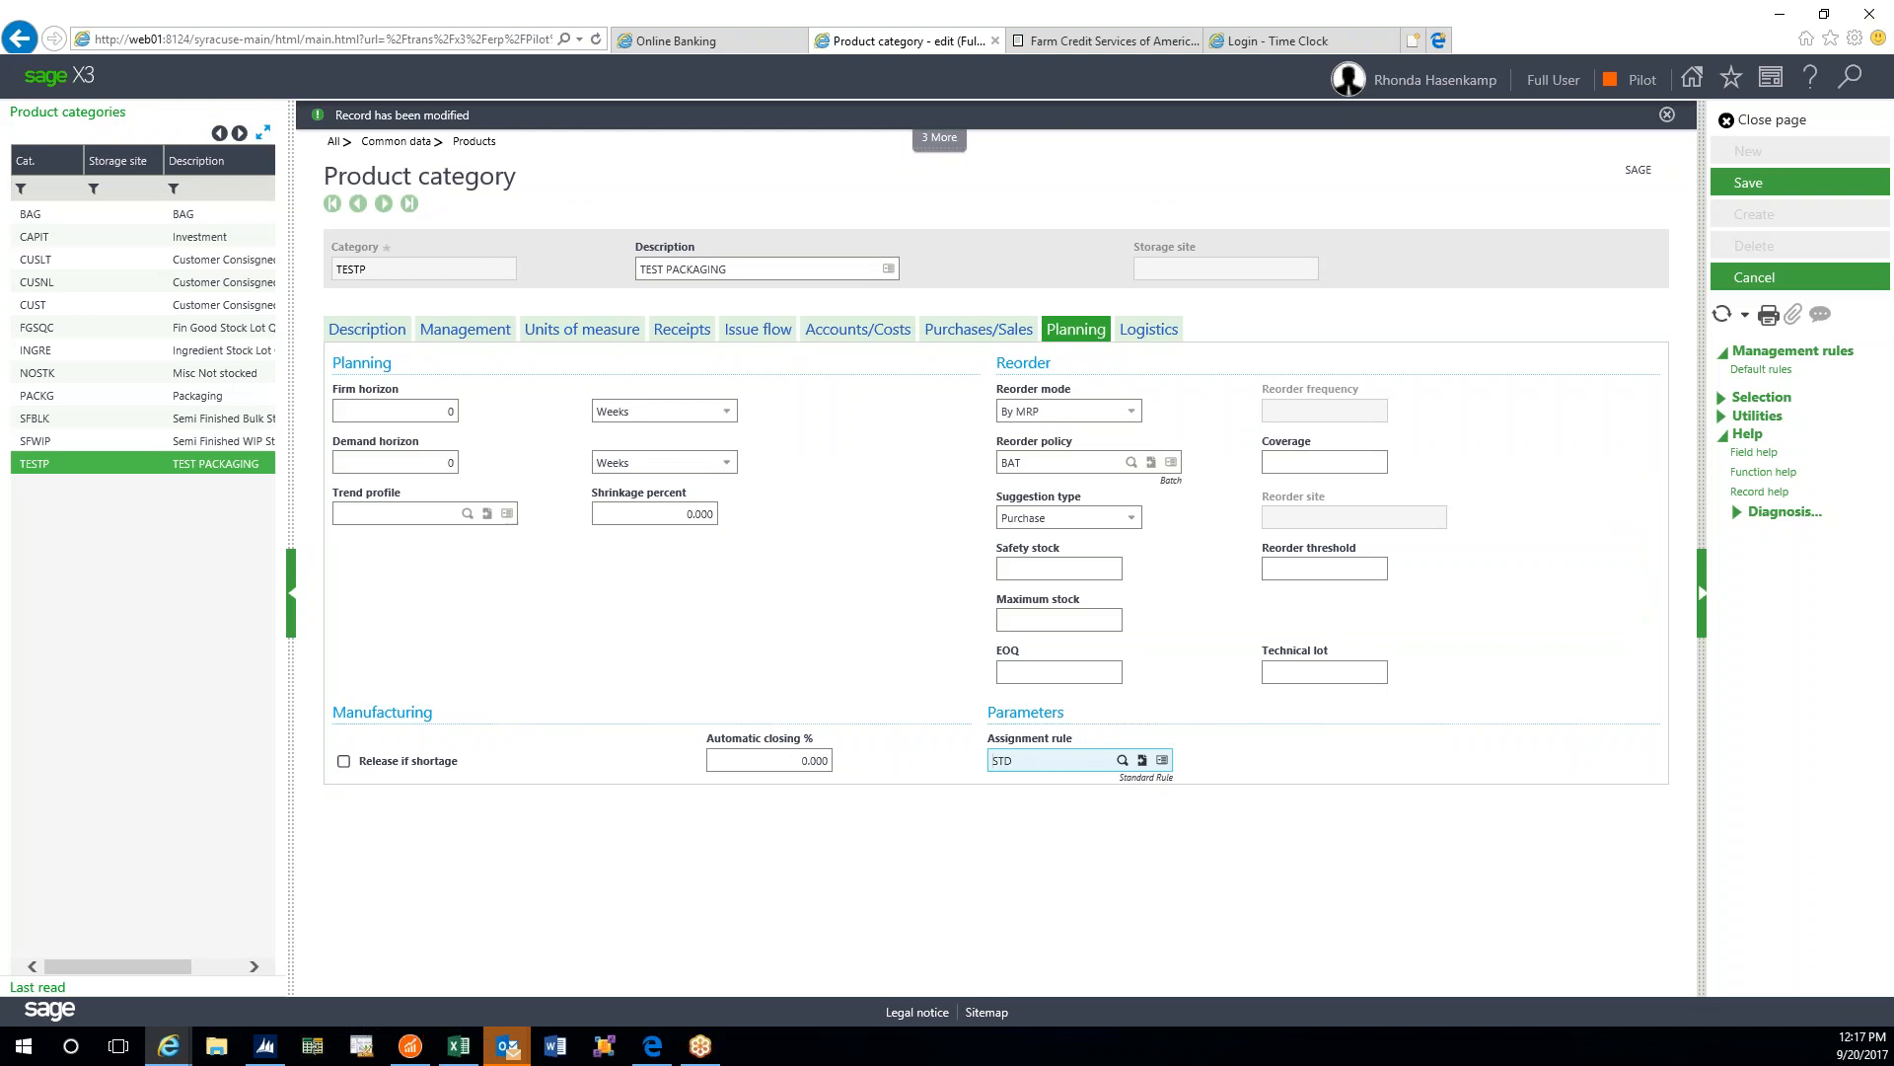
# - Reload the full assignment rules list, keep STD, and go to the Logistics settings
pyautogui.click(1121, 759)
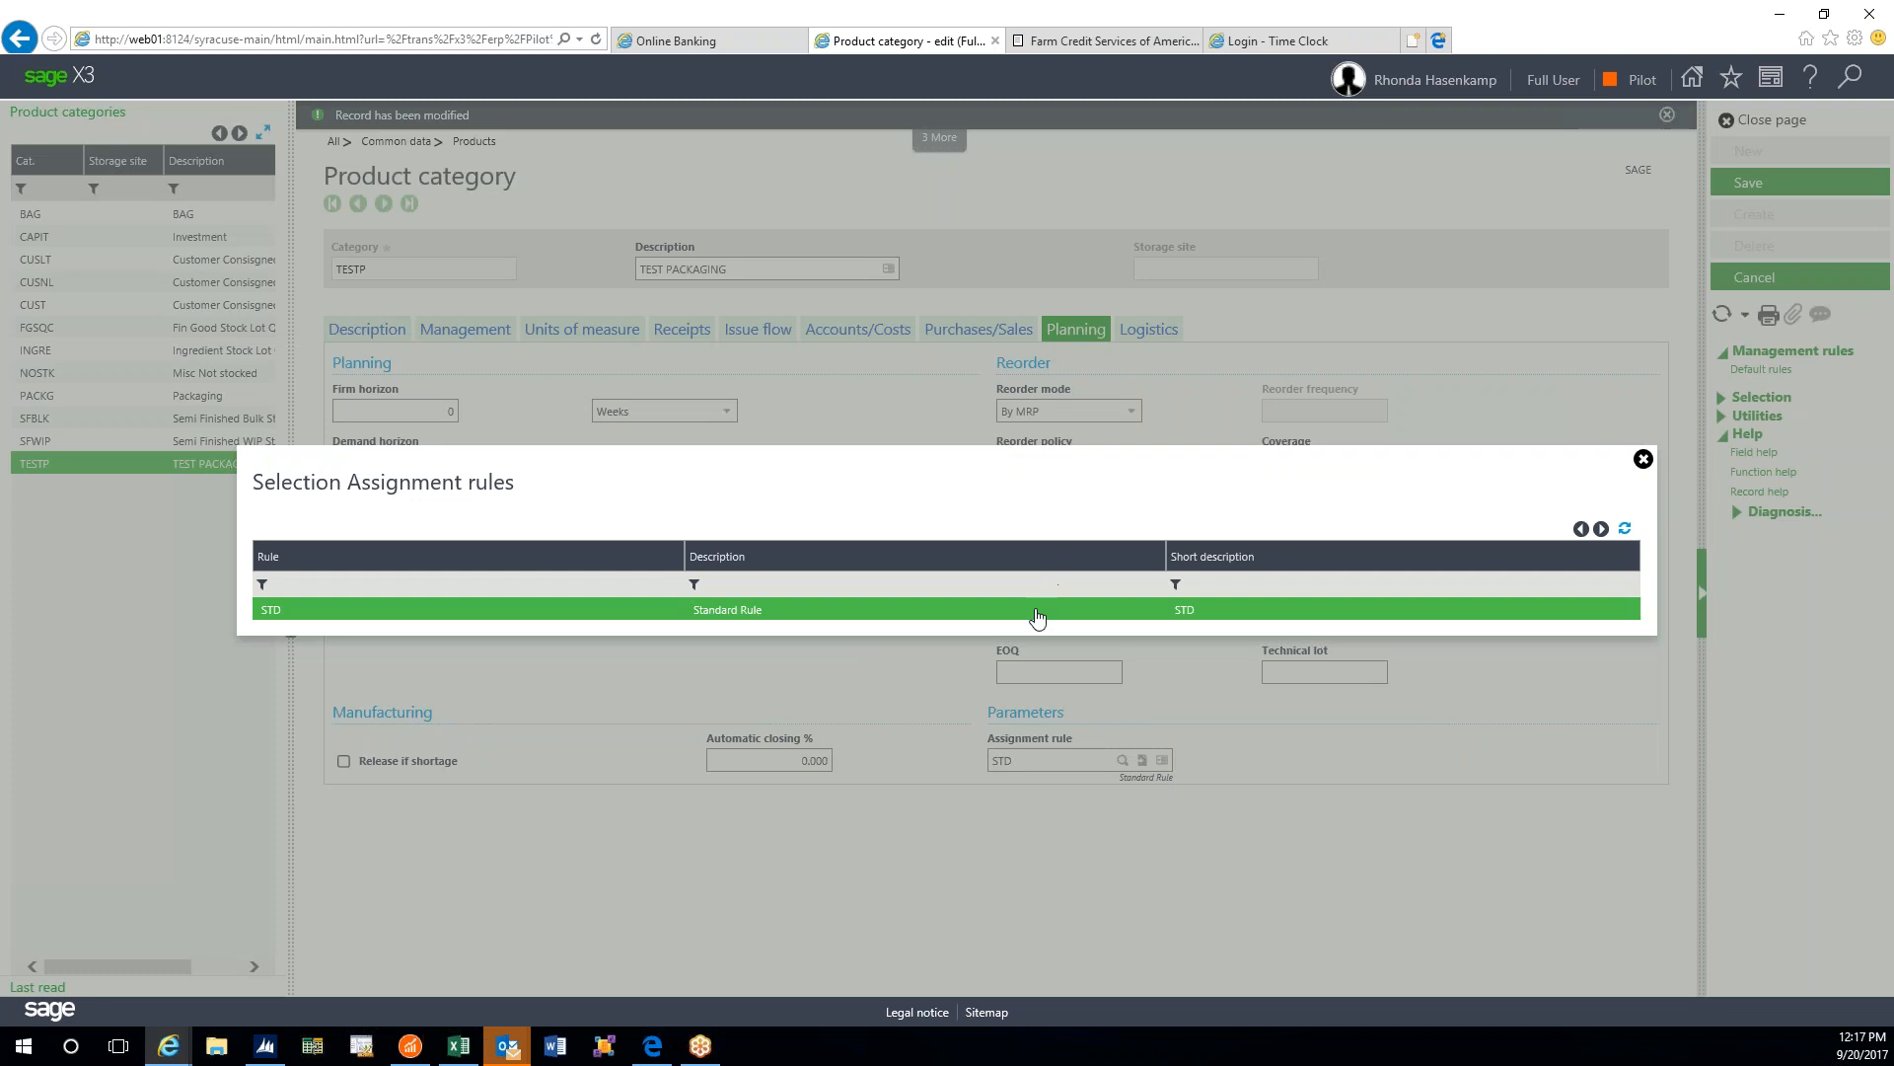
pyautogui.click(1630, 543)
pyautogui.click(1642, 460)
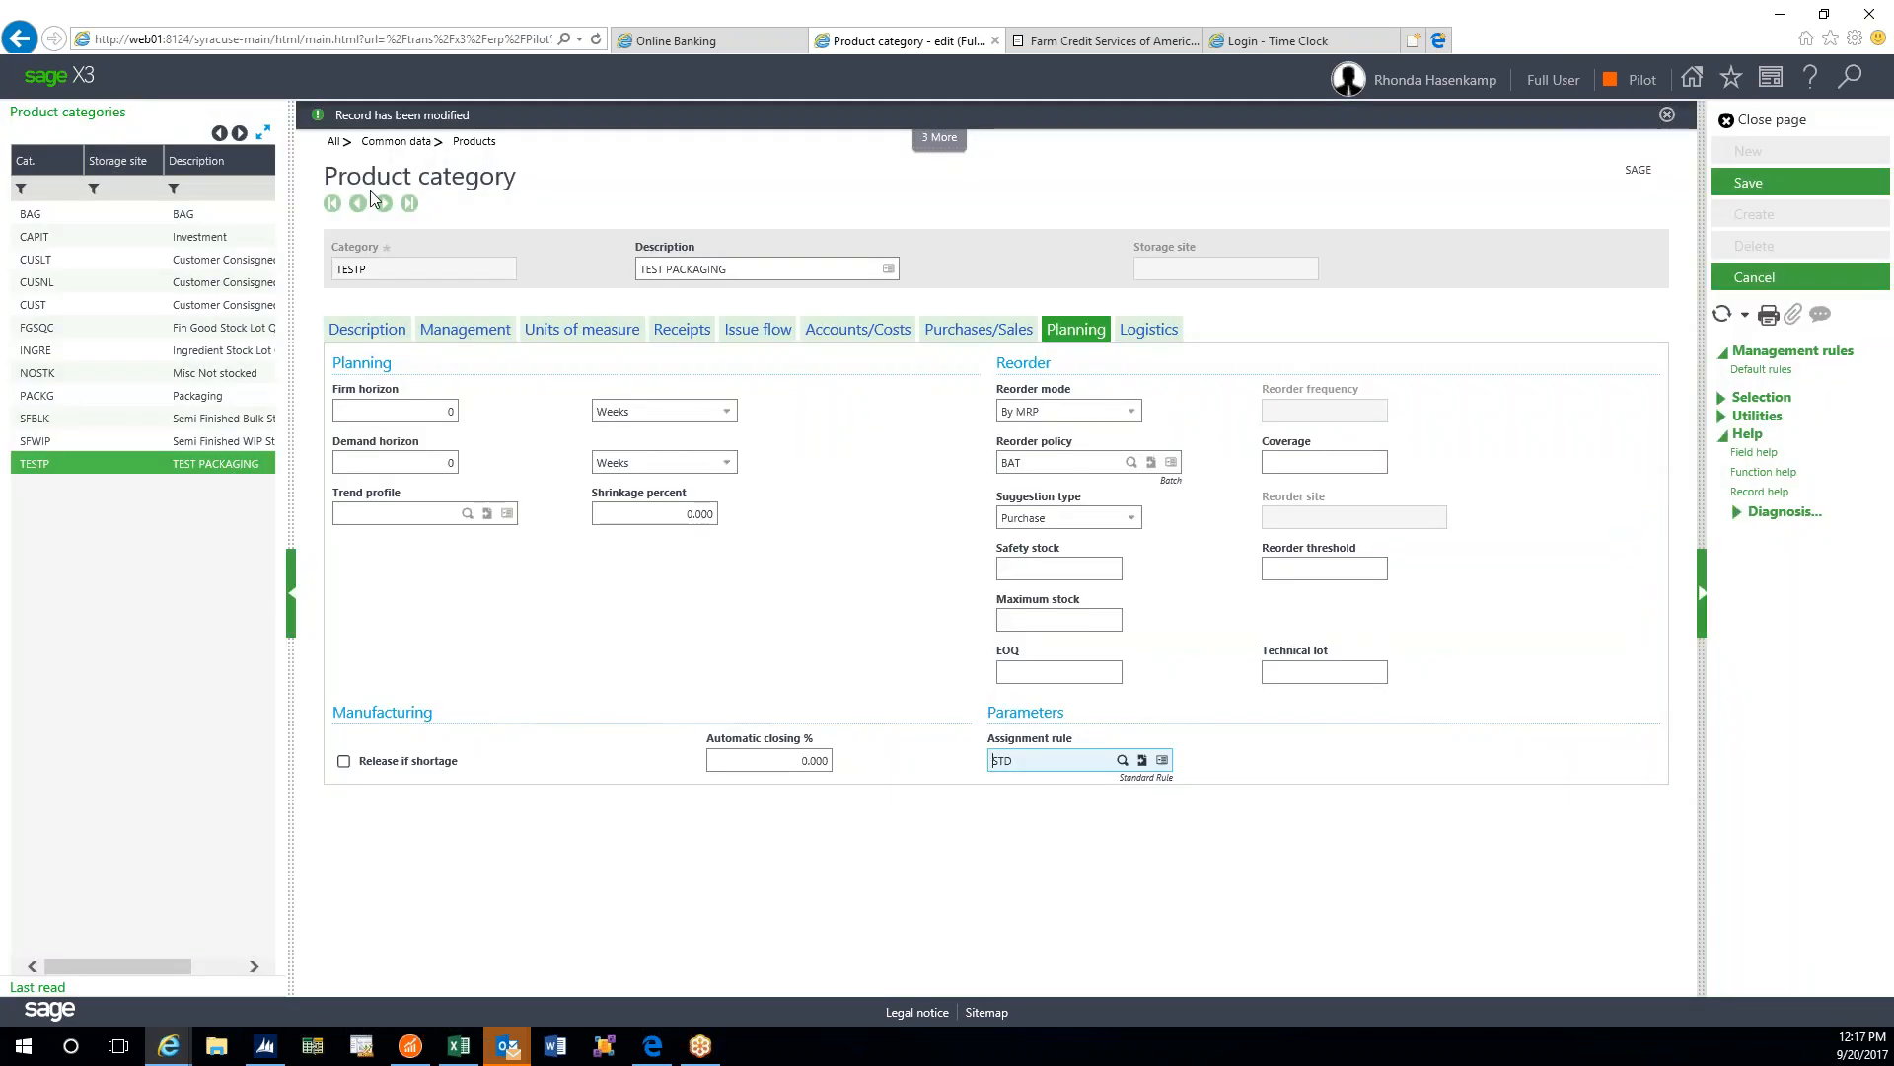
pyautogui.click(1122, 760)
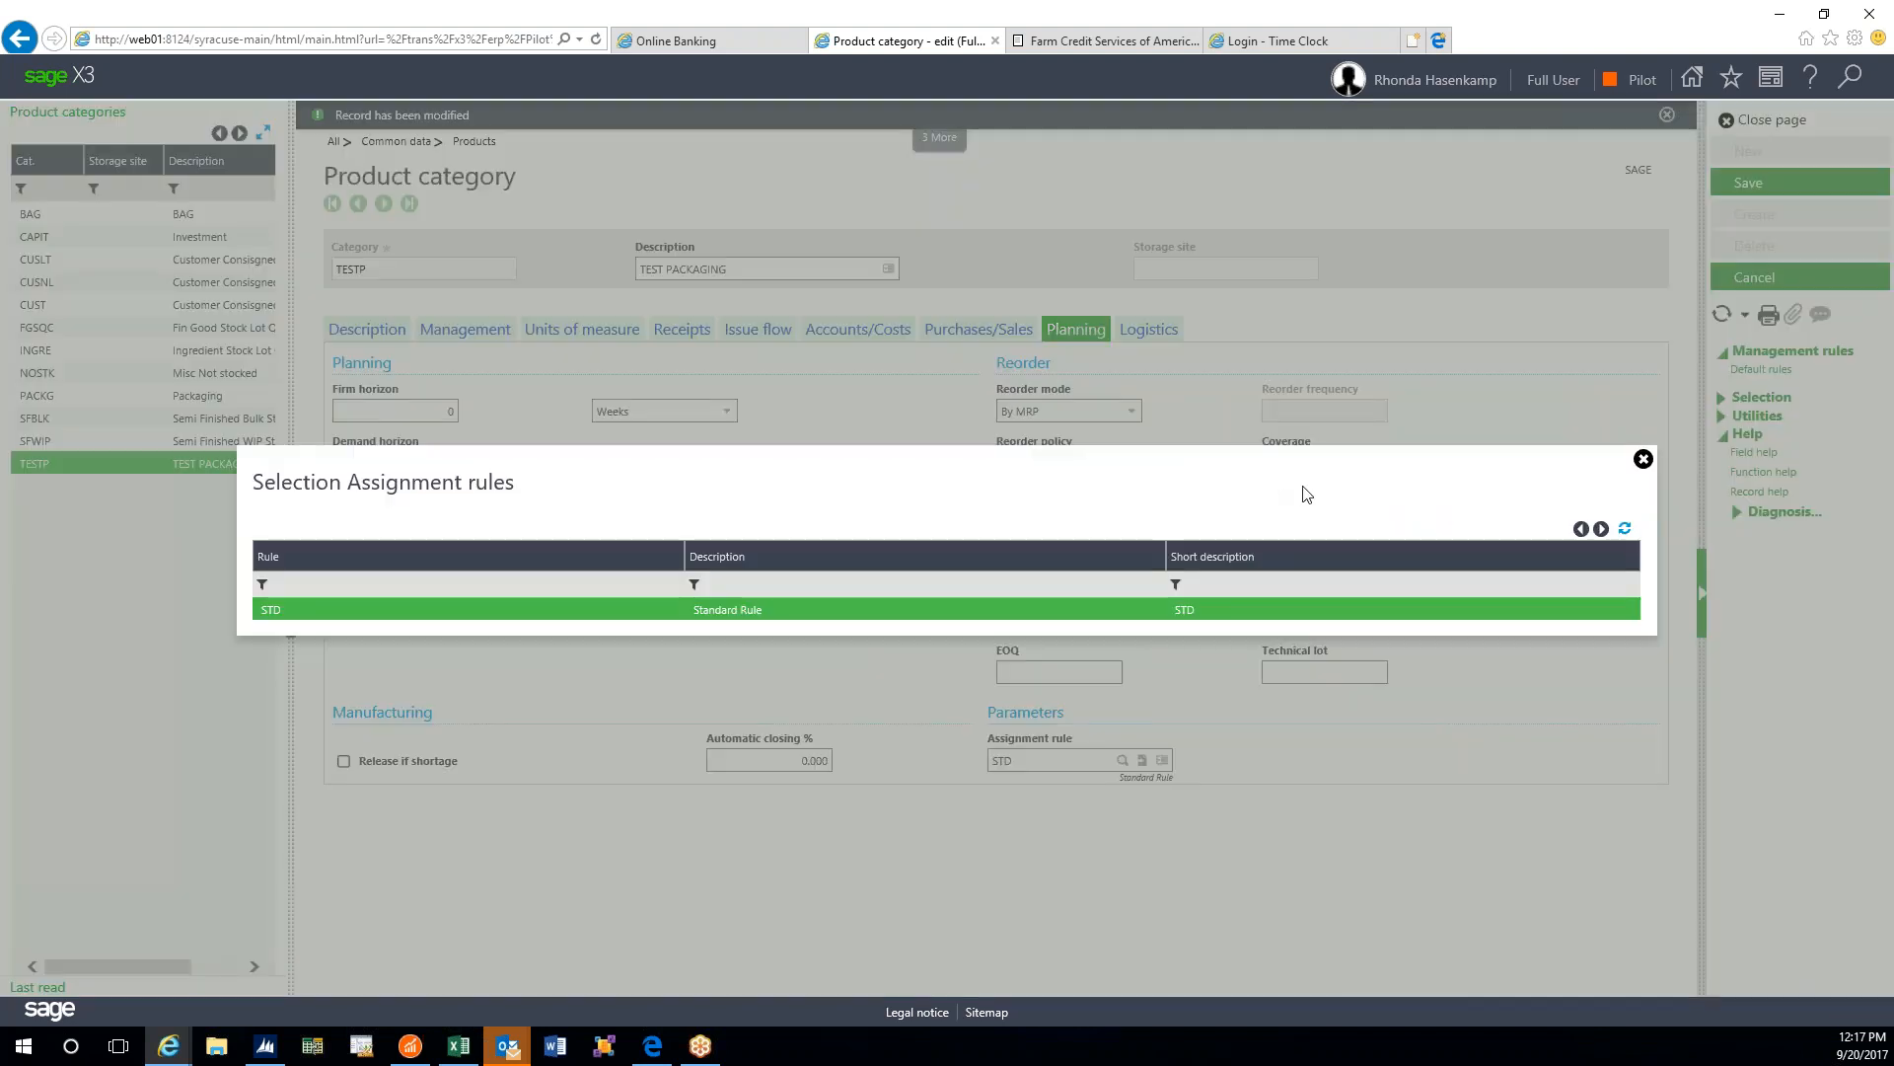
pyautogui.click(1581, 529)
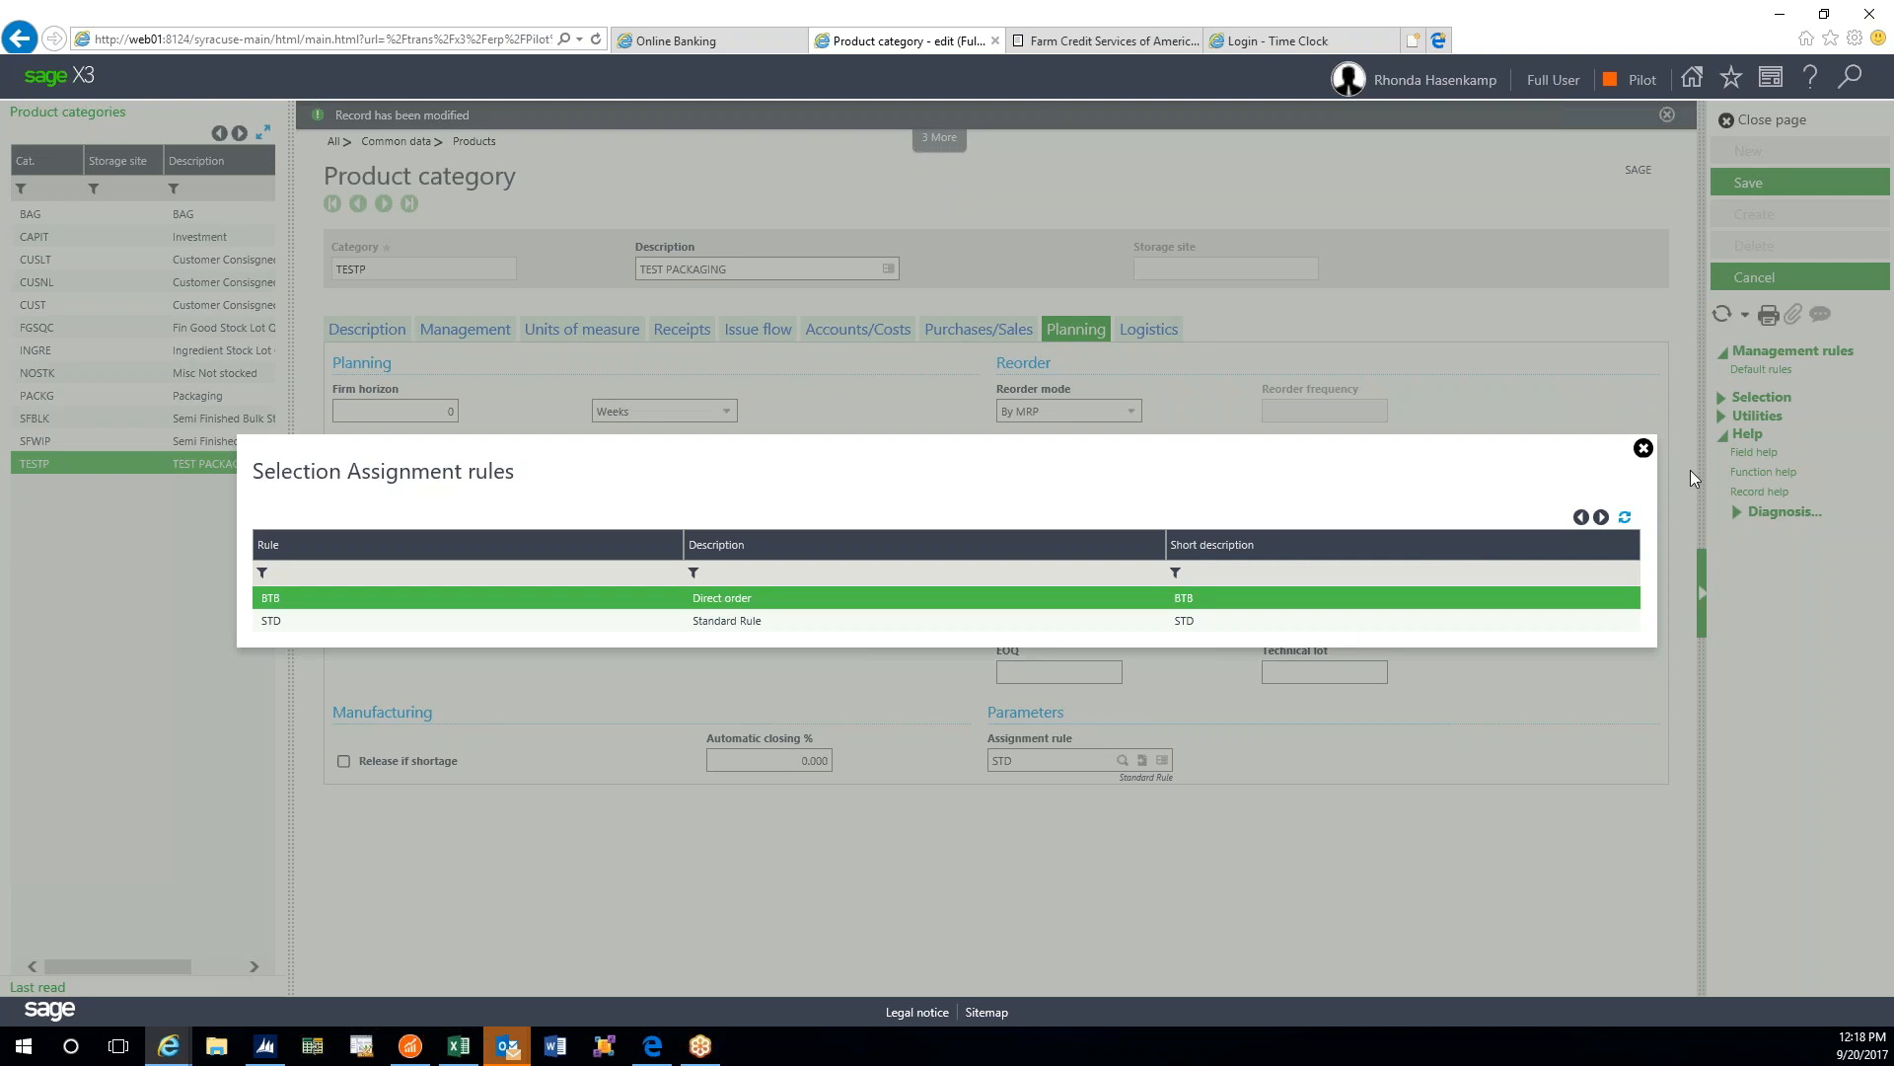
pyautogui.click(1641, 449)
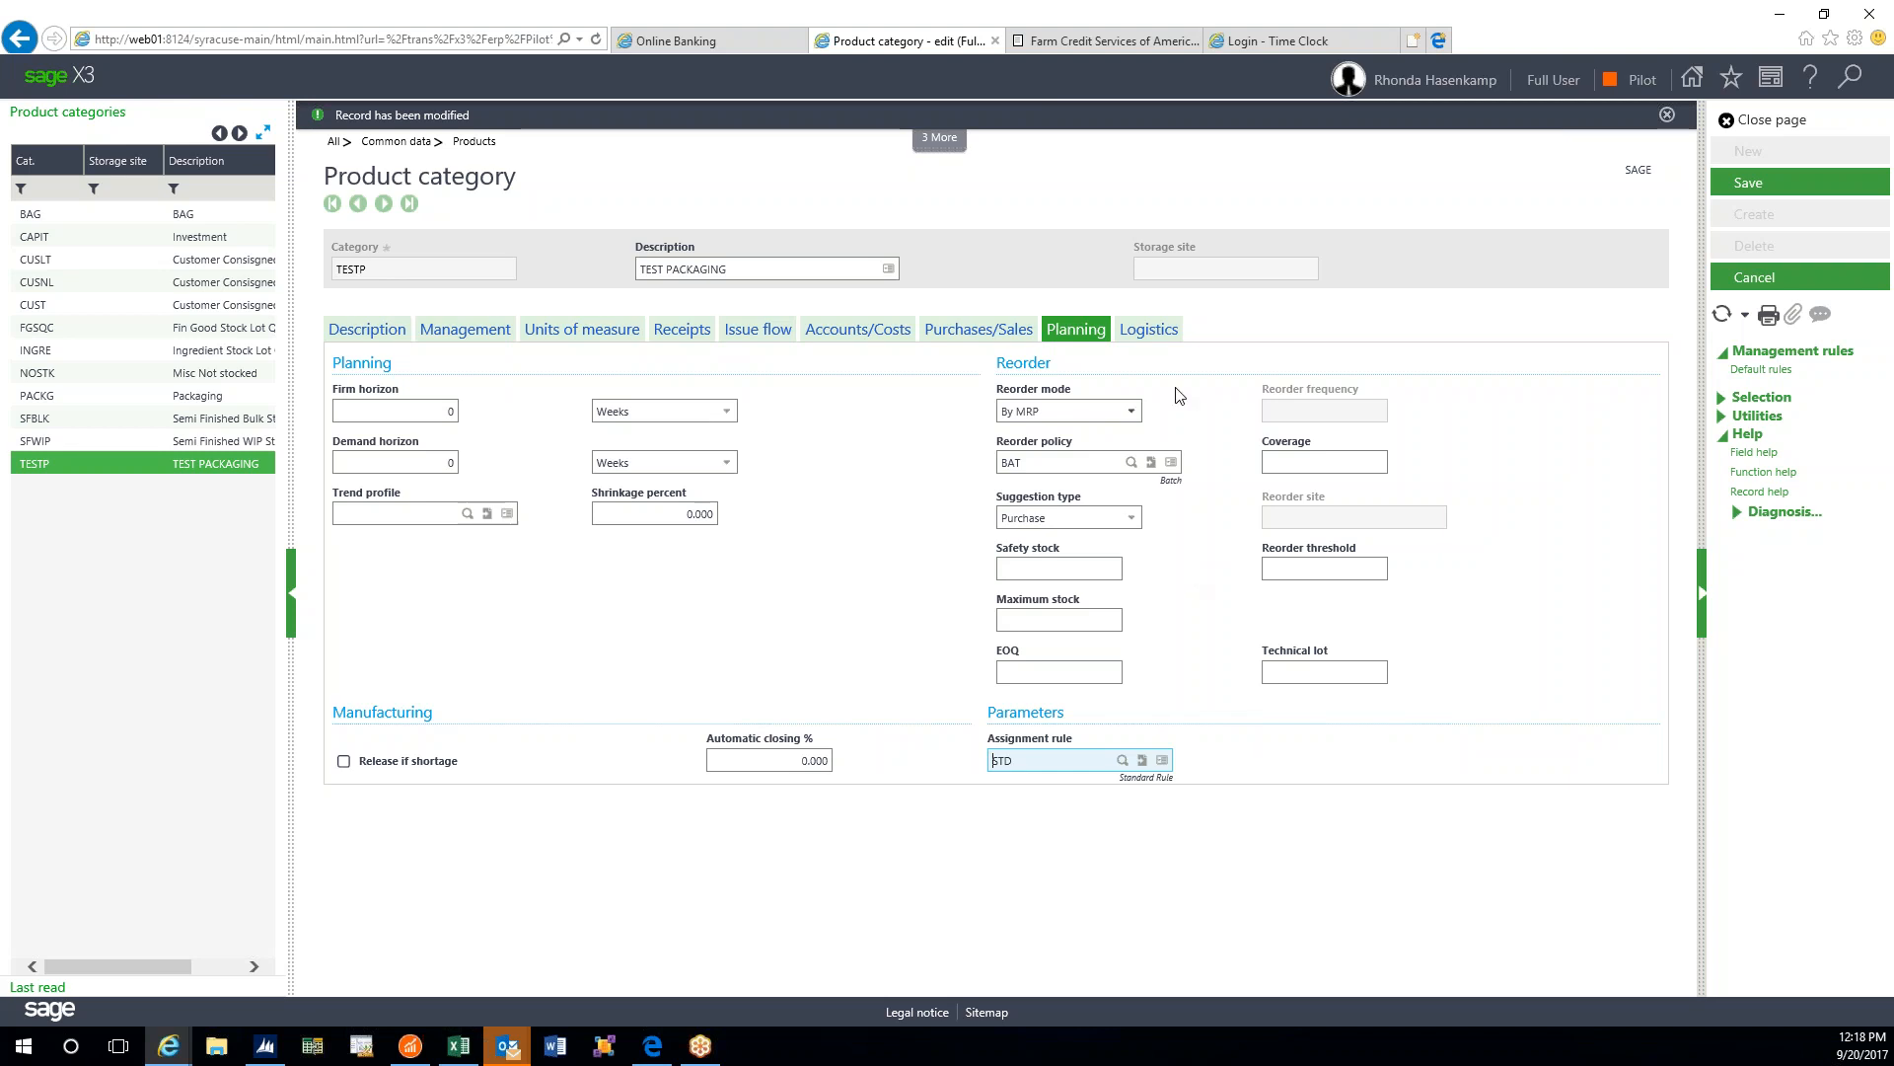
pyautogui.click(1152, 334)
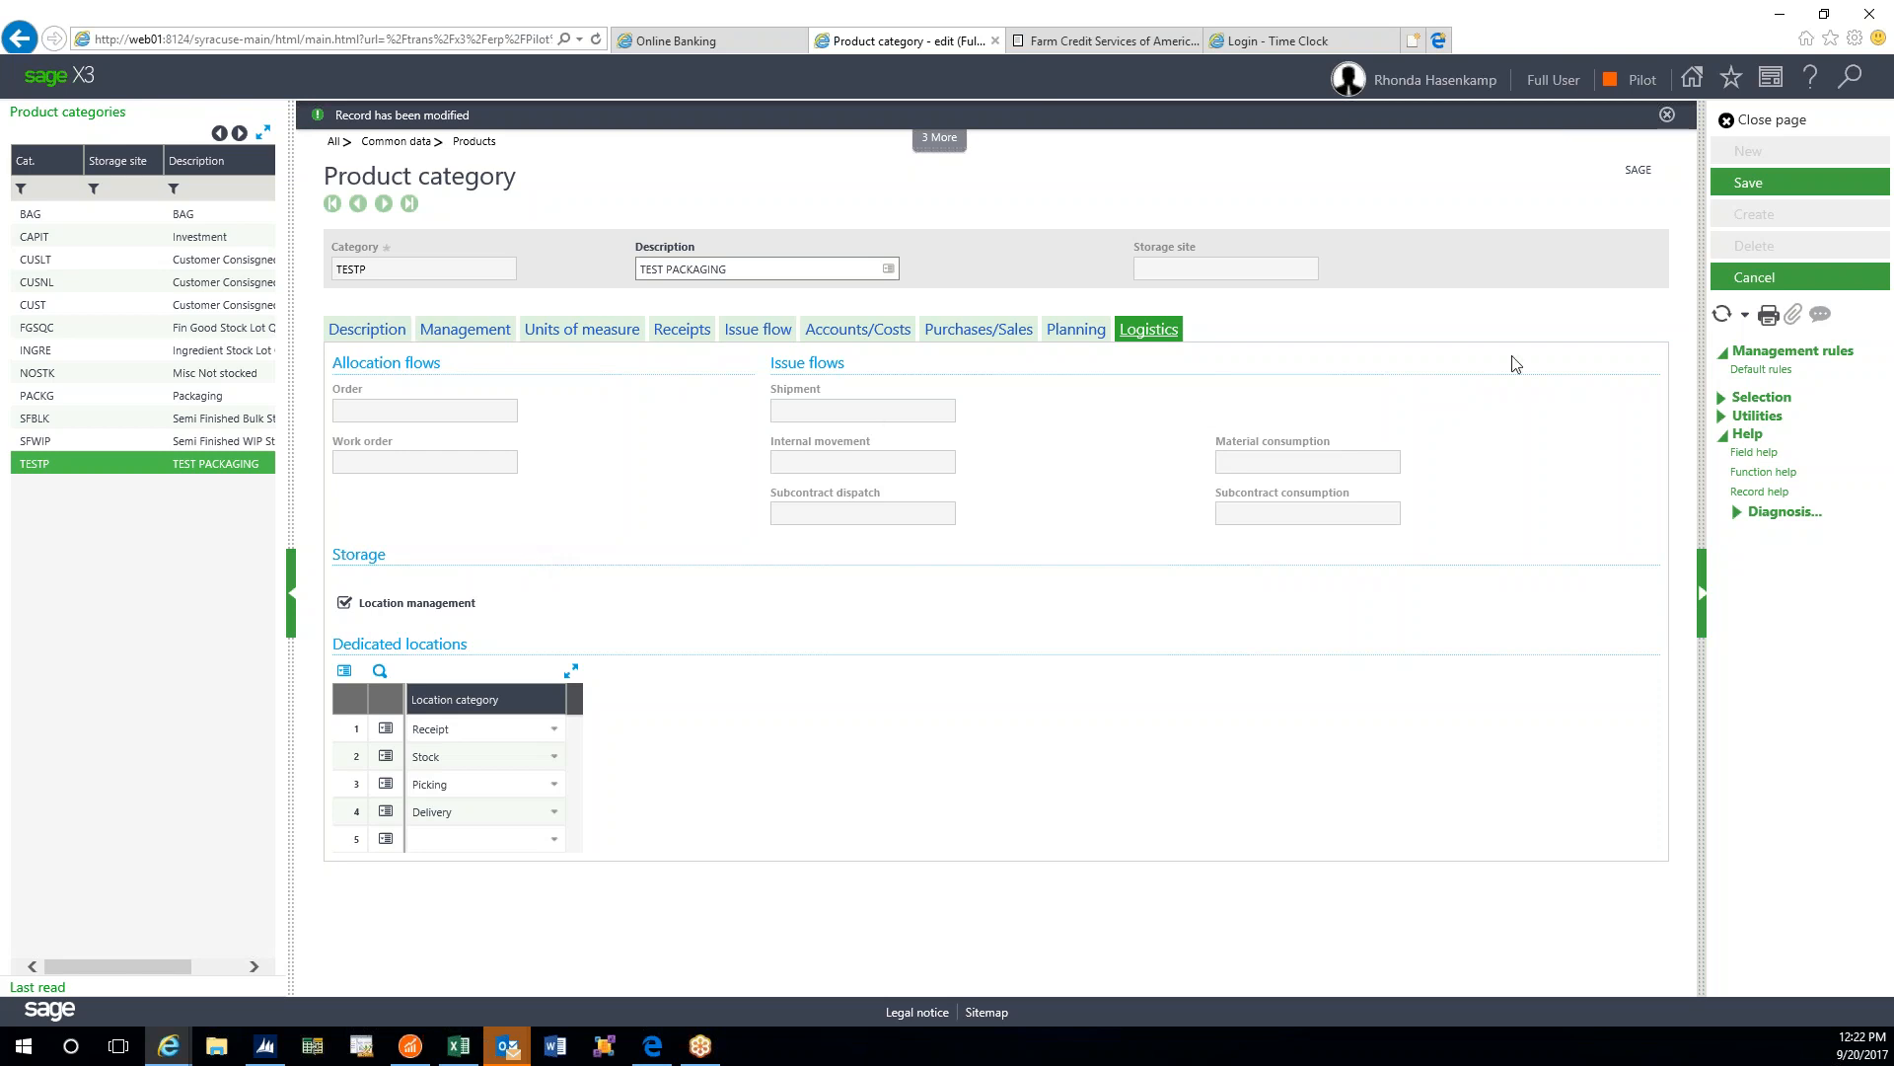
# - Close the TEST PACKAGING product category page, cancelling its unsaved modifications
pyautogui.click(1729, 121)
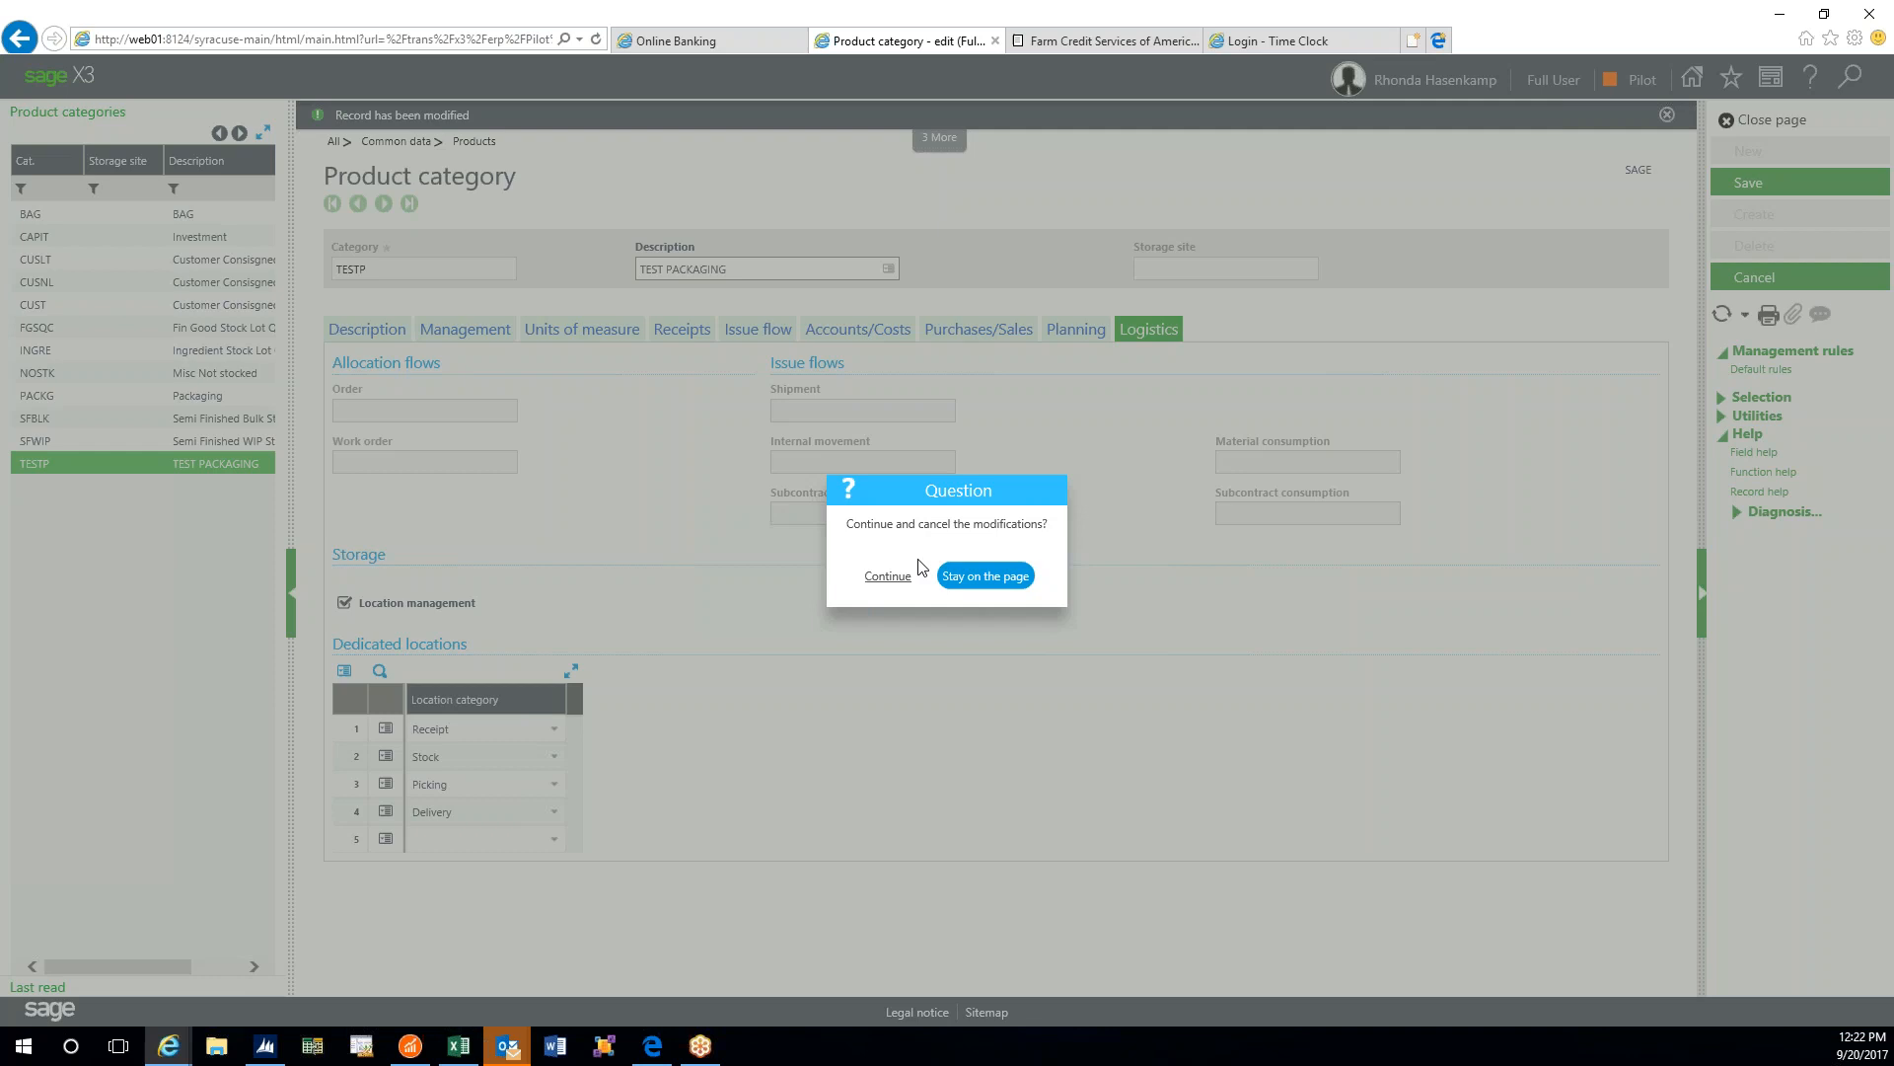
pyautogui.click(888, 576)
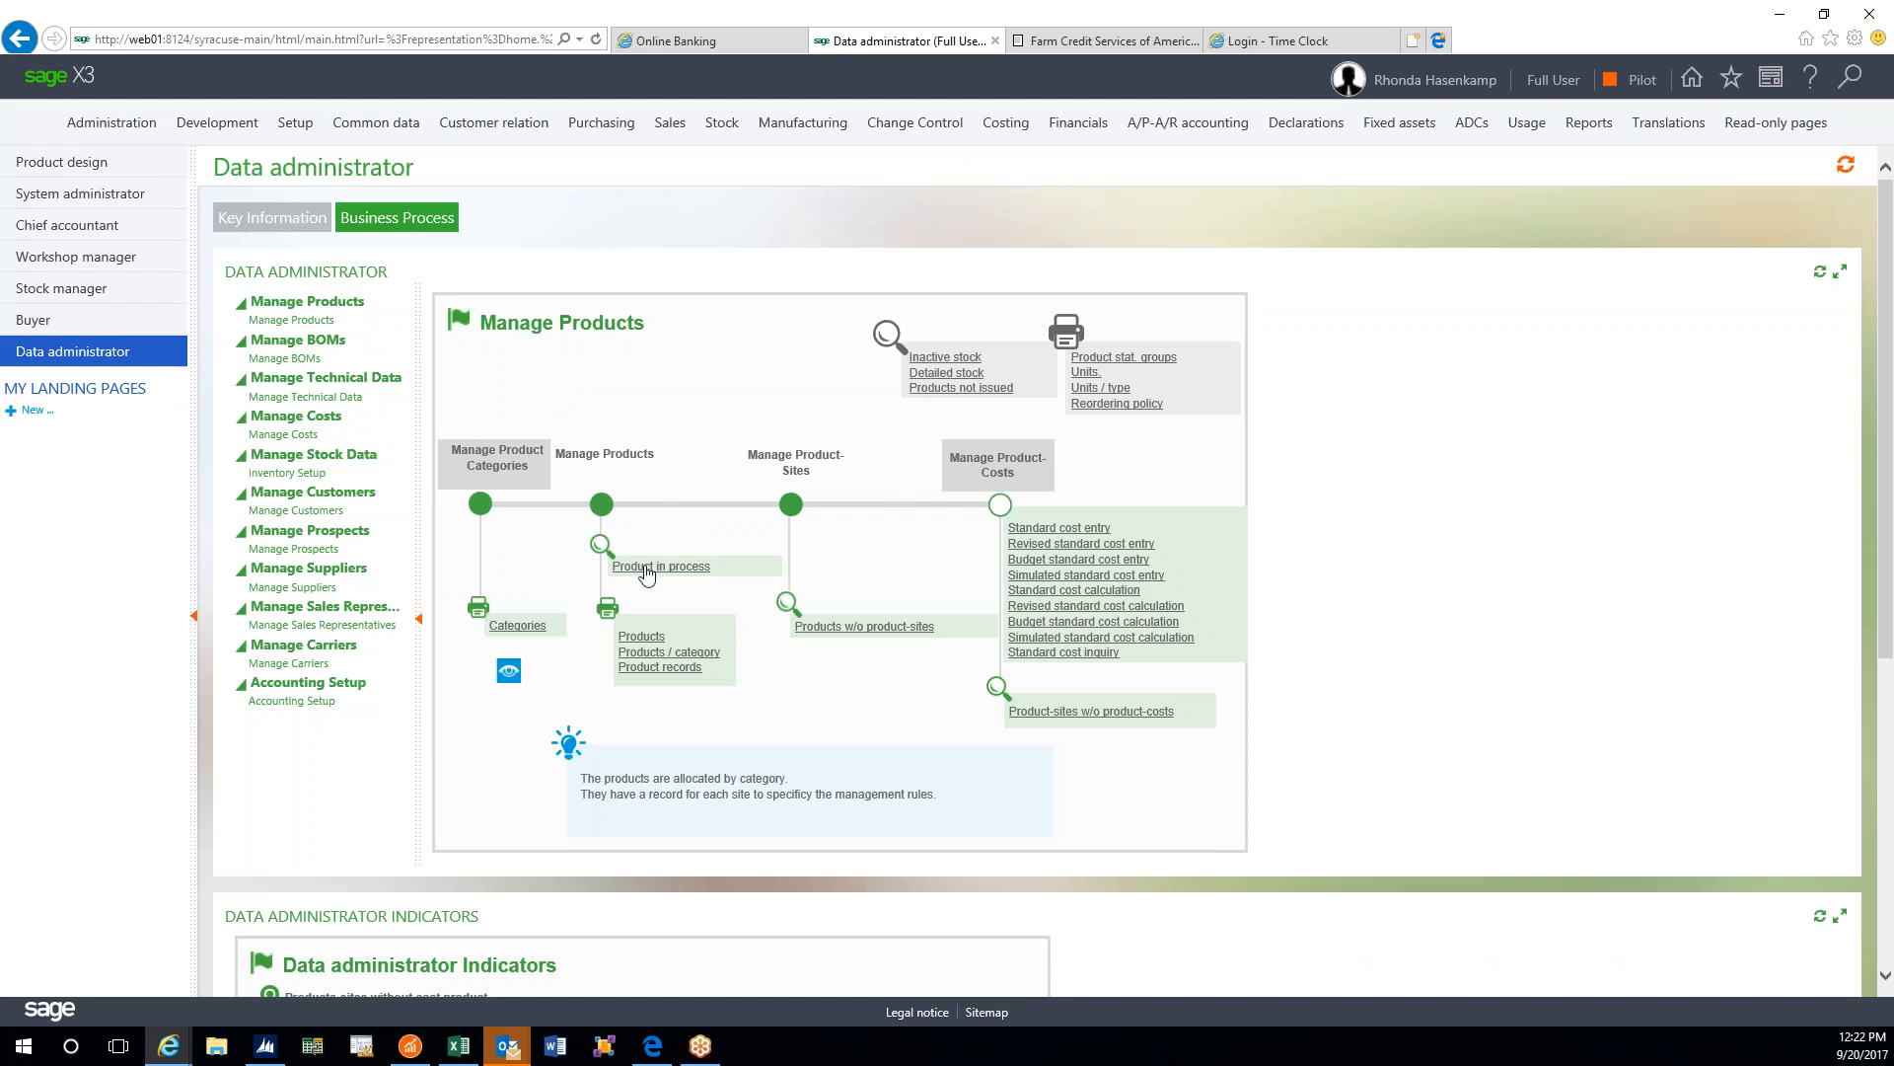
pyautogui.click(642, 637)
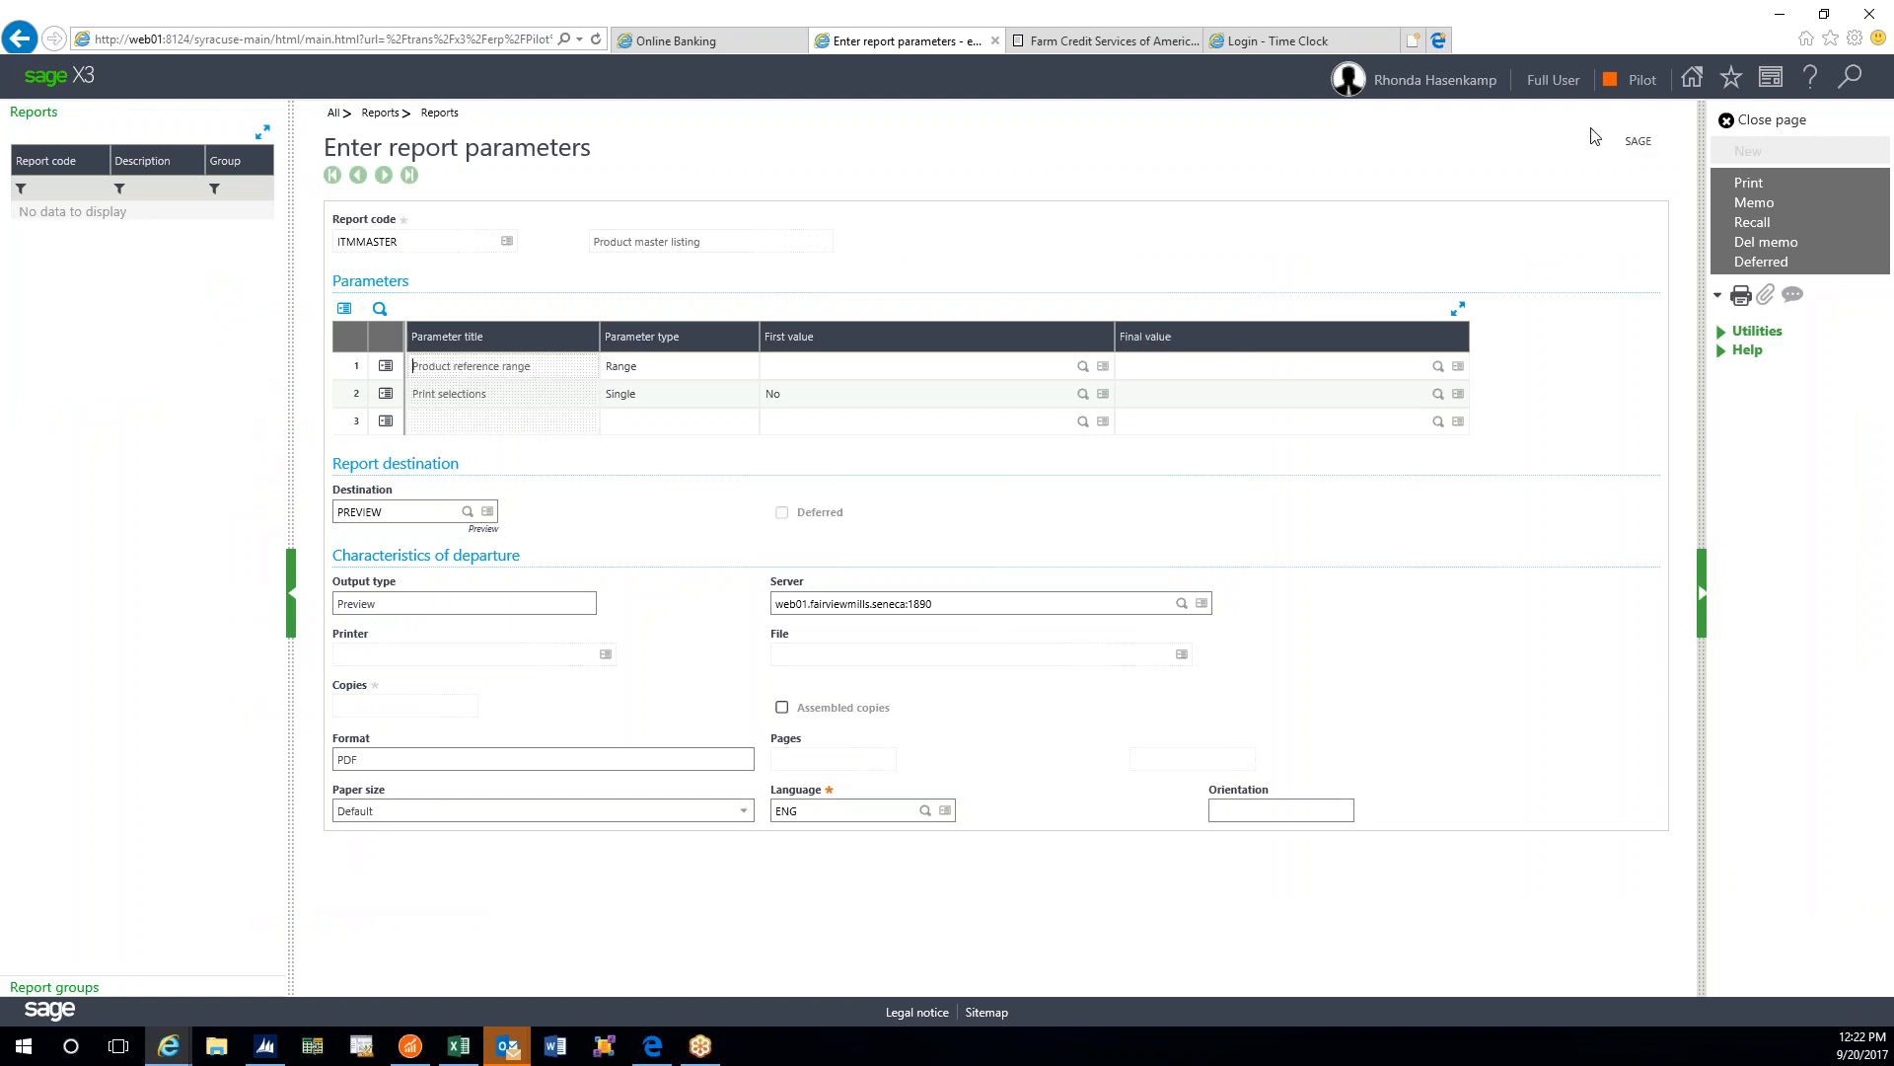
pyautogui.click(1726, 121)
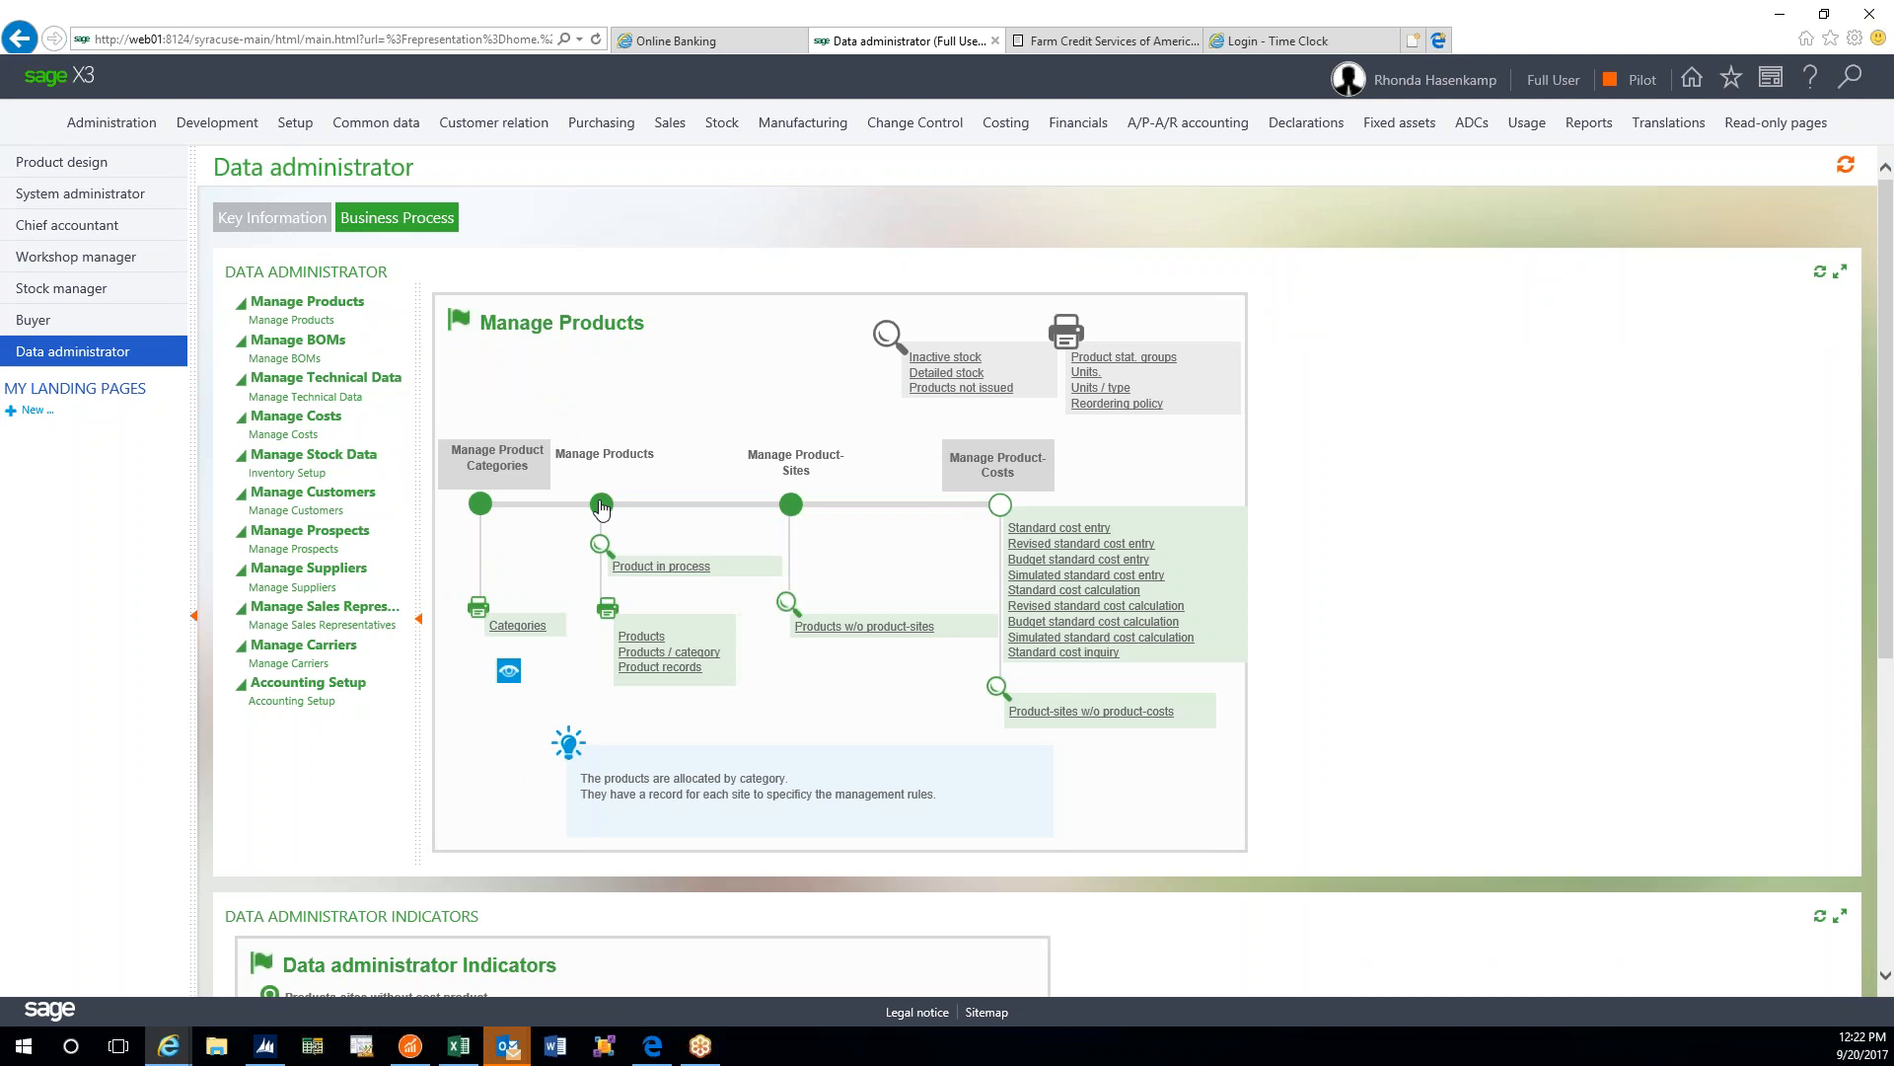
# - Open Manage Products and display product 10-310 KELP MEAL - DRIED, after briefly loading 10-121
pyautogui.click(602, 505)
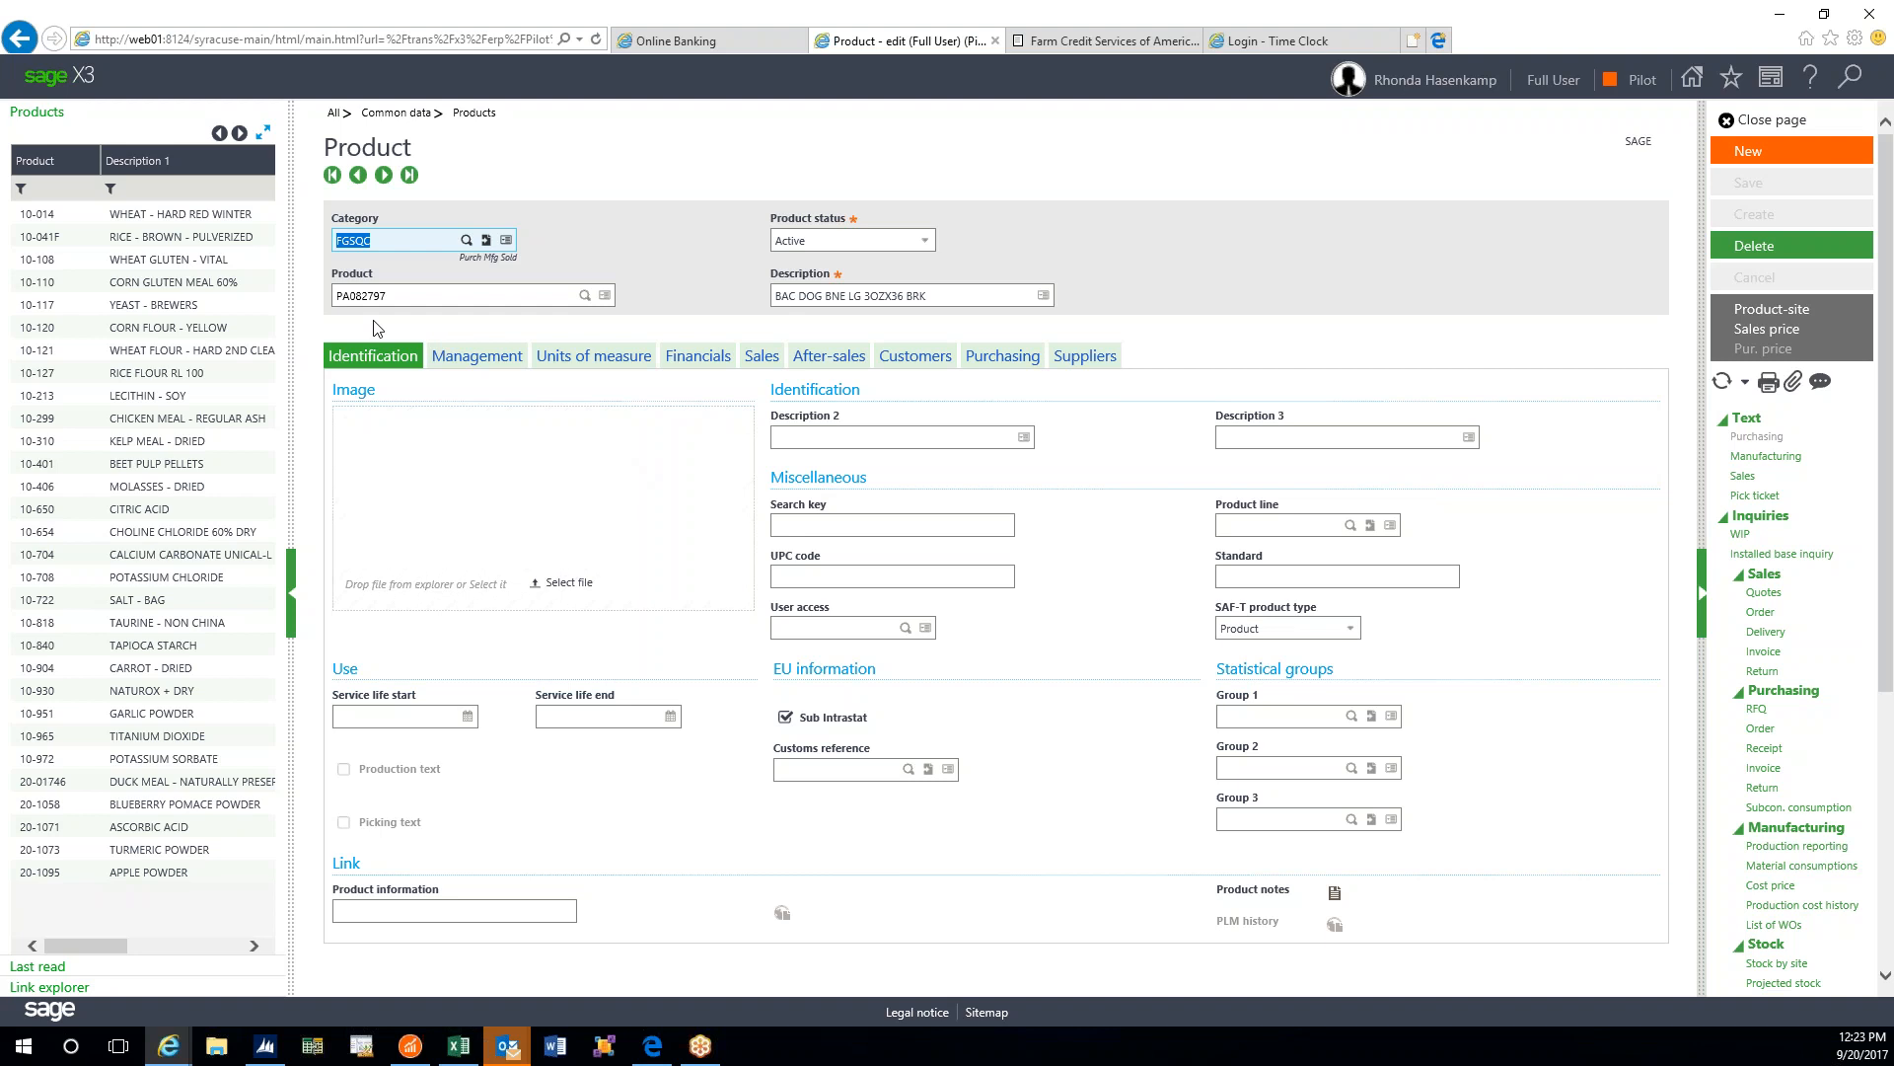
pyautogui.click(253, 364)
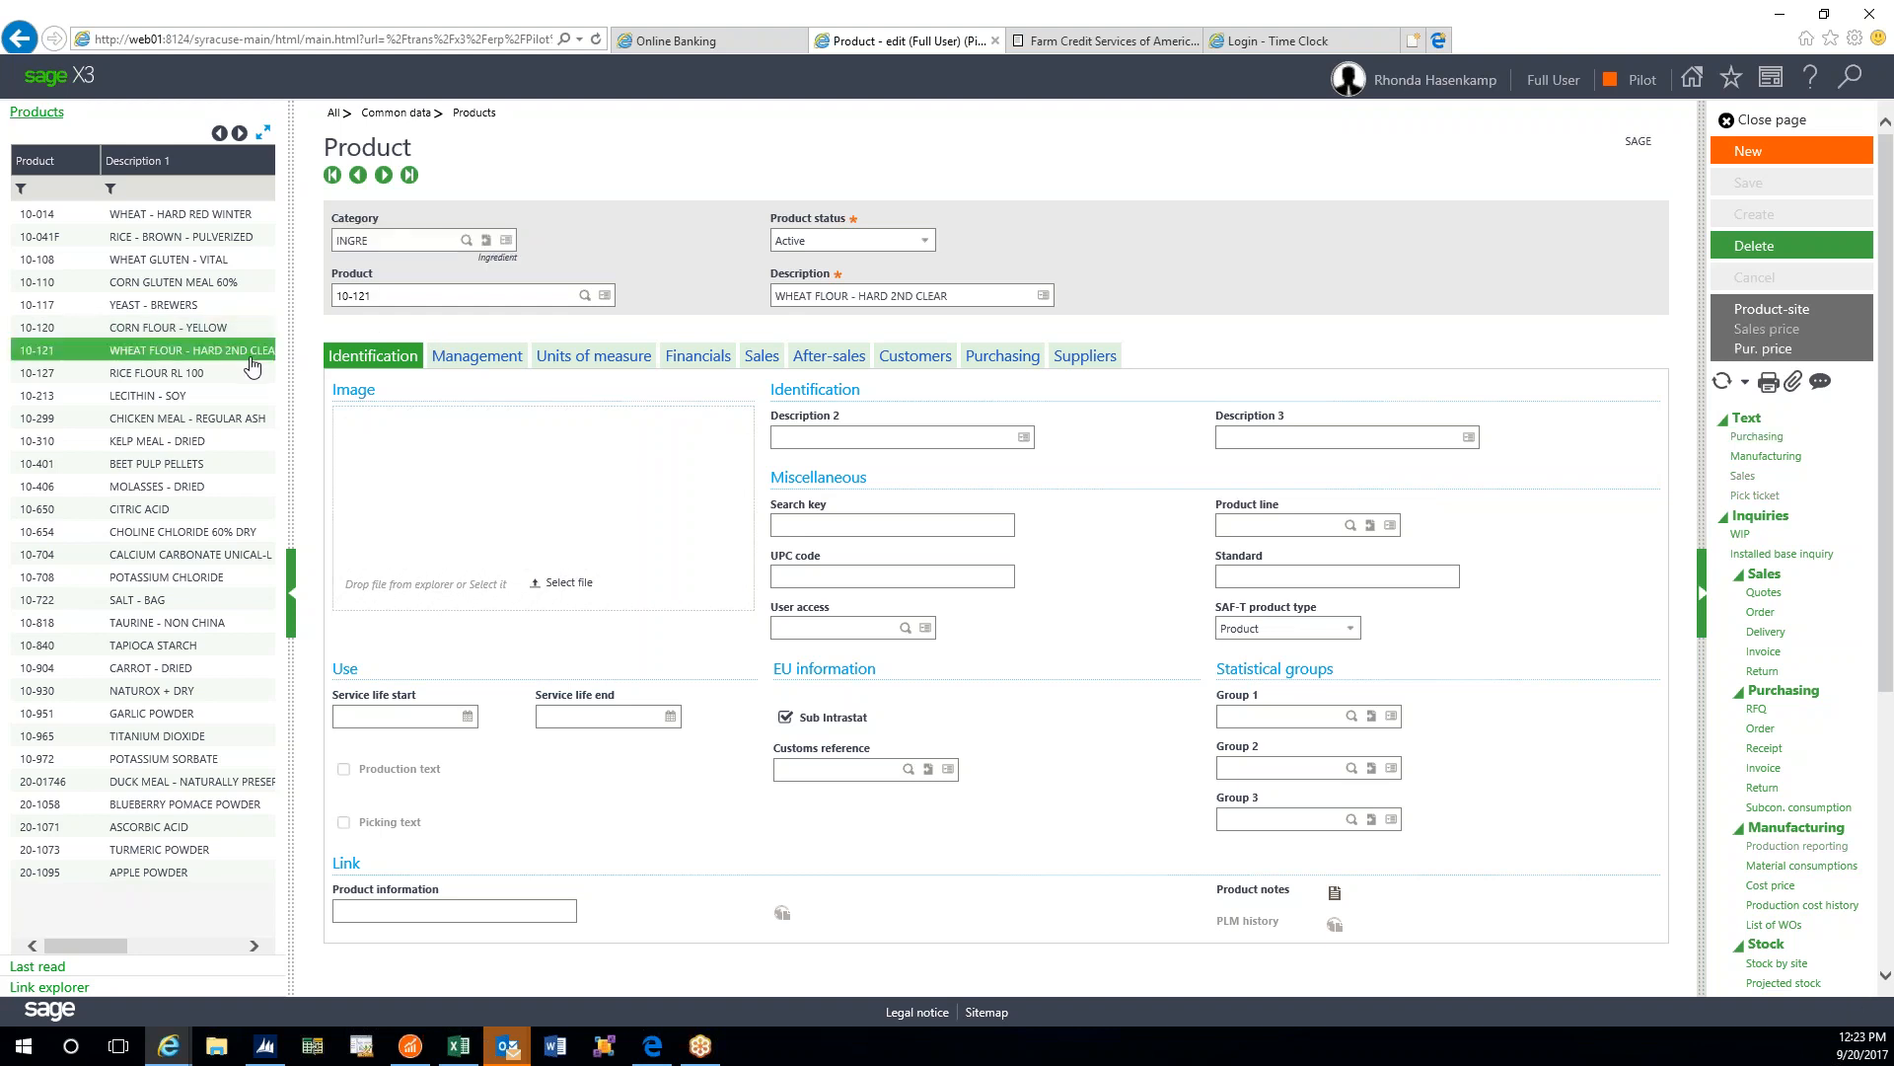
pyautogui.click(212, 440)
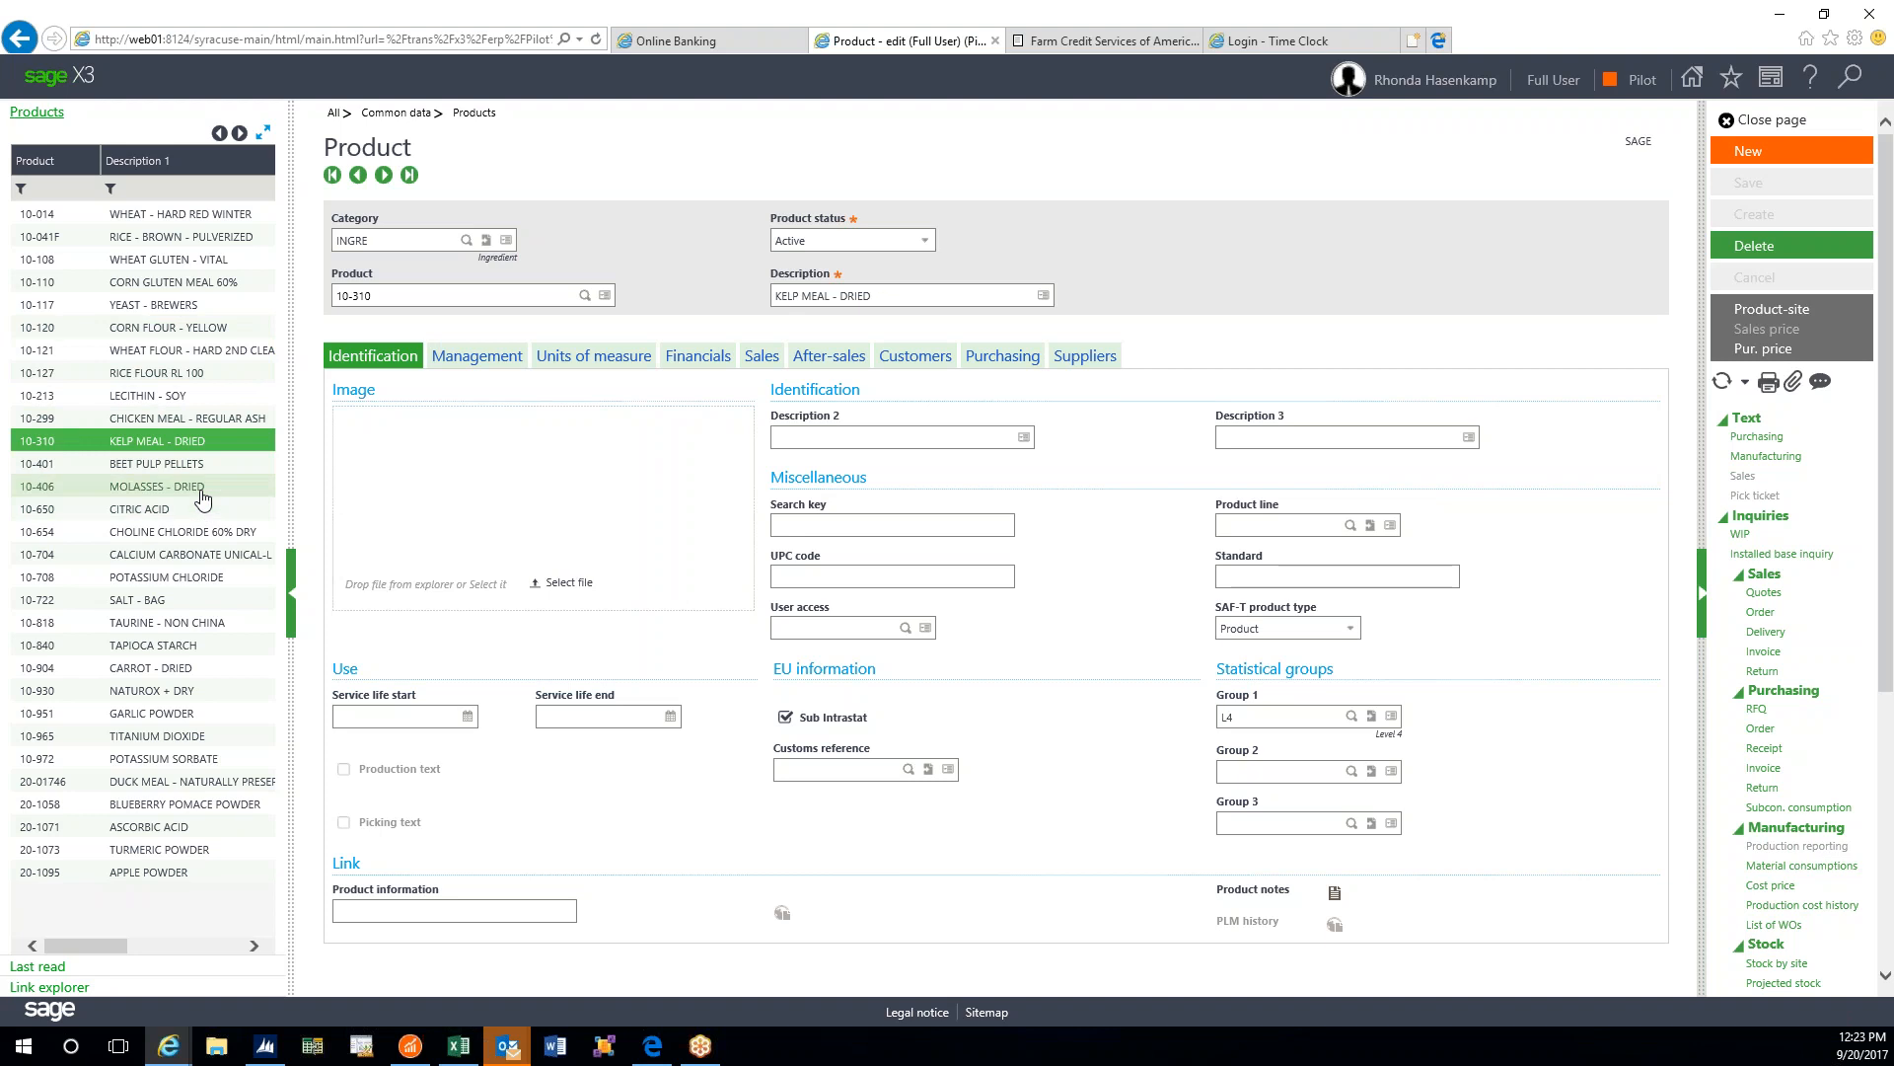
pyautogui.click(254, 945)
pyautogui.moveTo(195, 947); pyautogui.dragTo(82, 947)
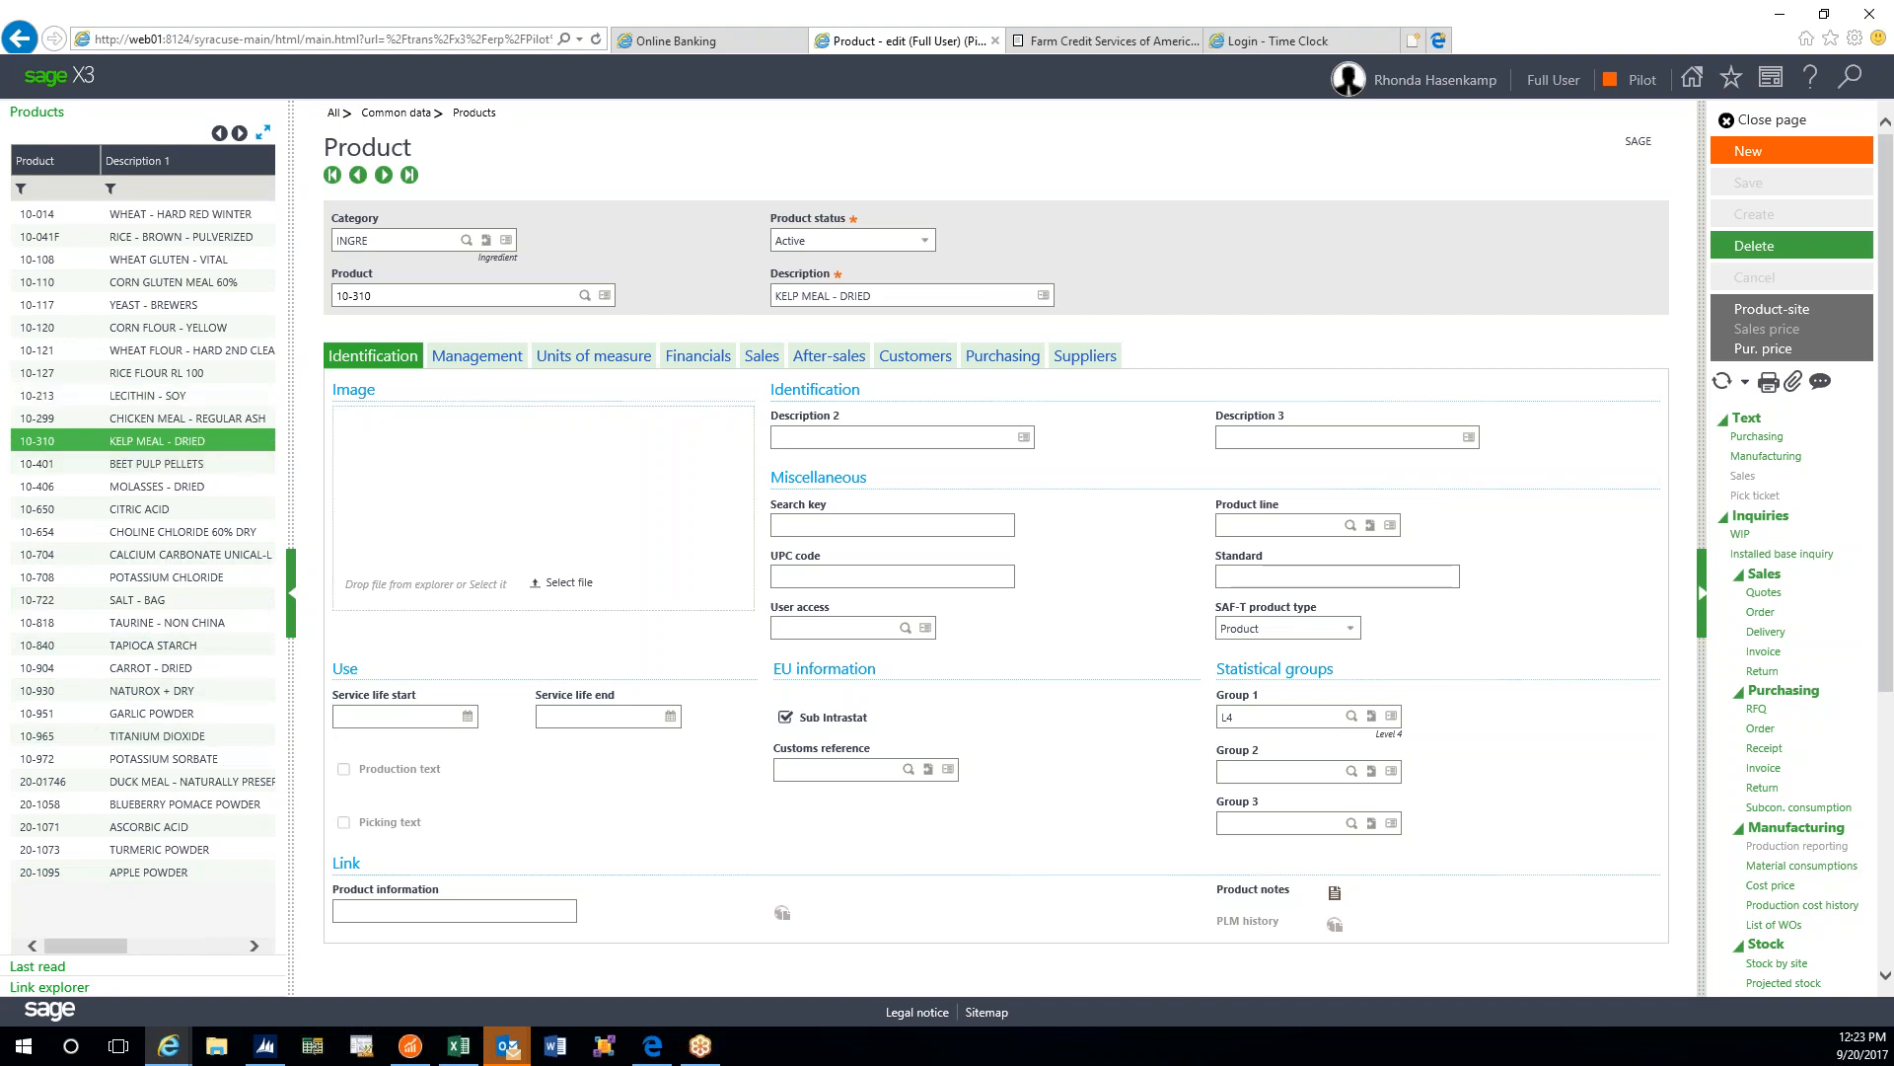
# - Apply a * filter to the product list's Description 1 column and open 10-127 RICE FLOUR RL 100
pyautogui.click(125, 189)
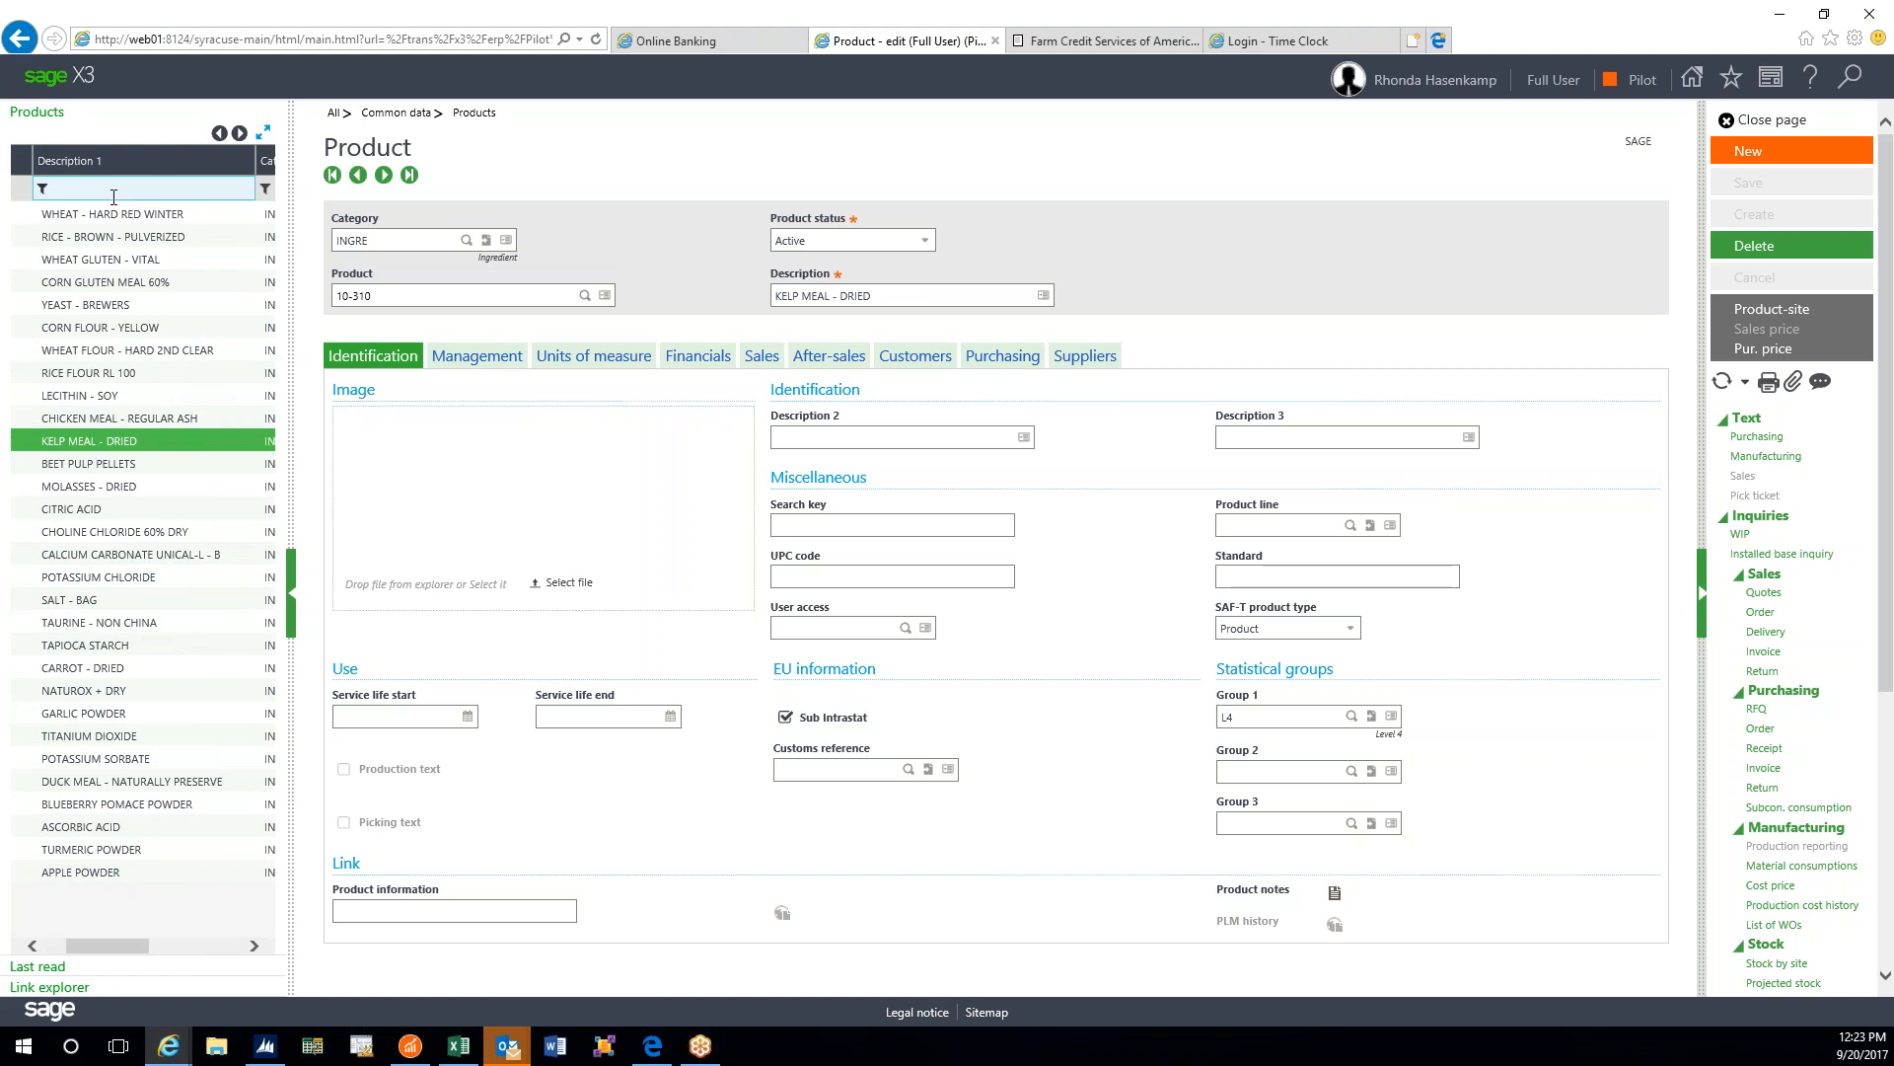
pyautogui.hotkey('shift', 'Tab')
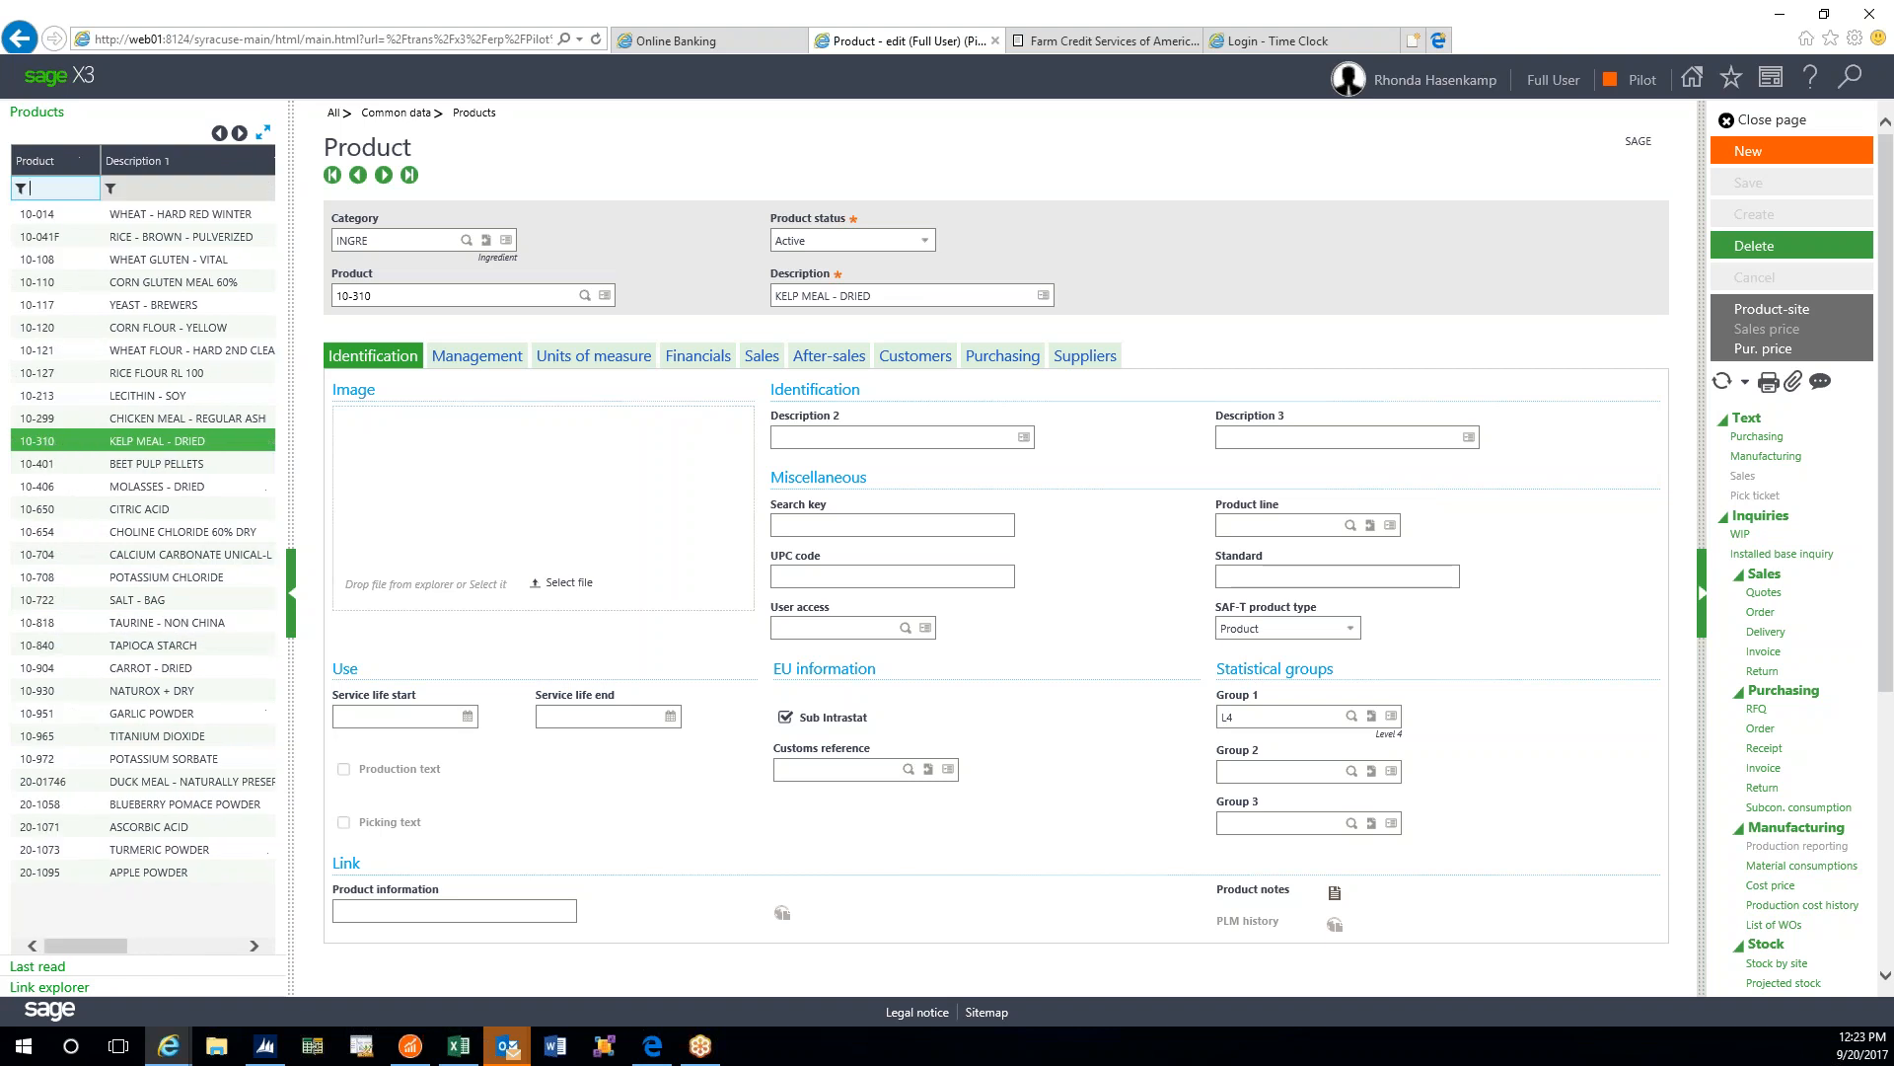
pyautogui.click(109, 189)
pyautogui.click(194, 258)
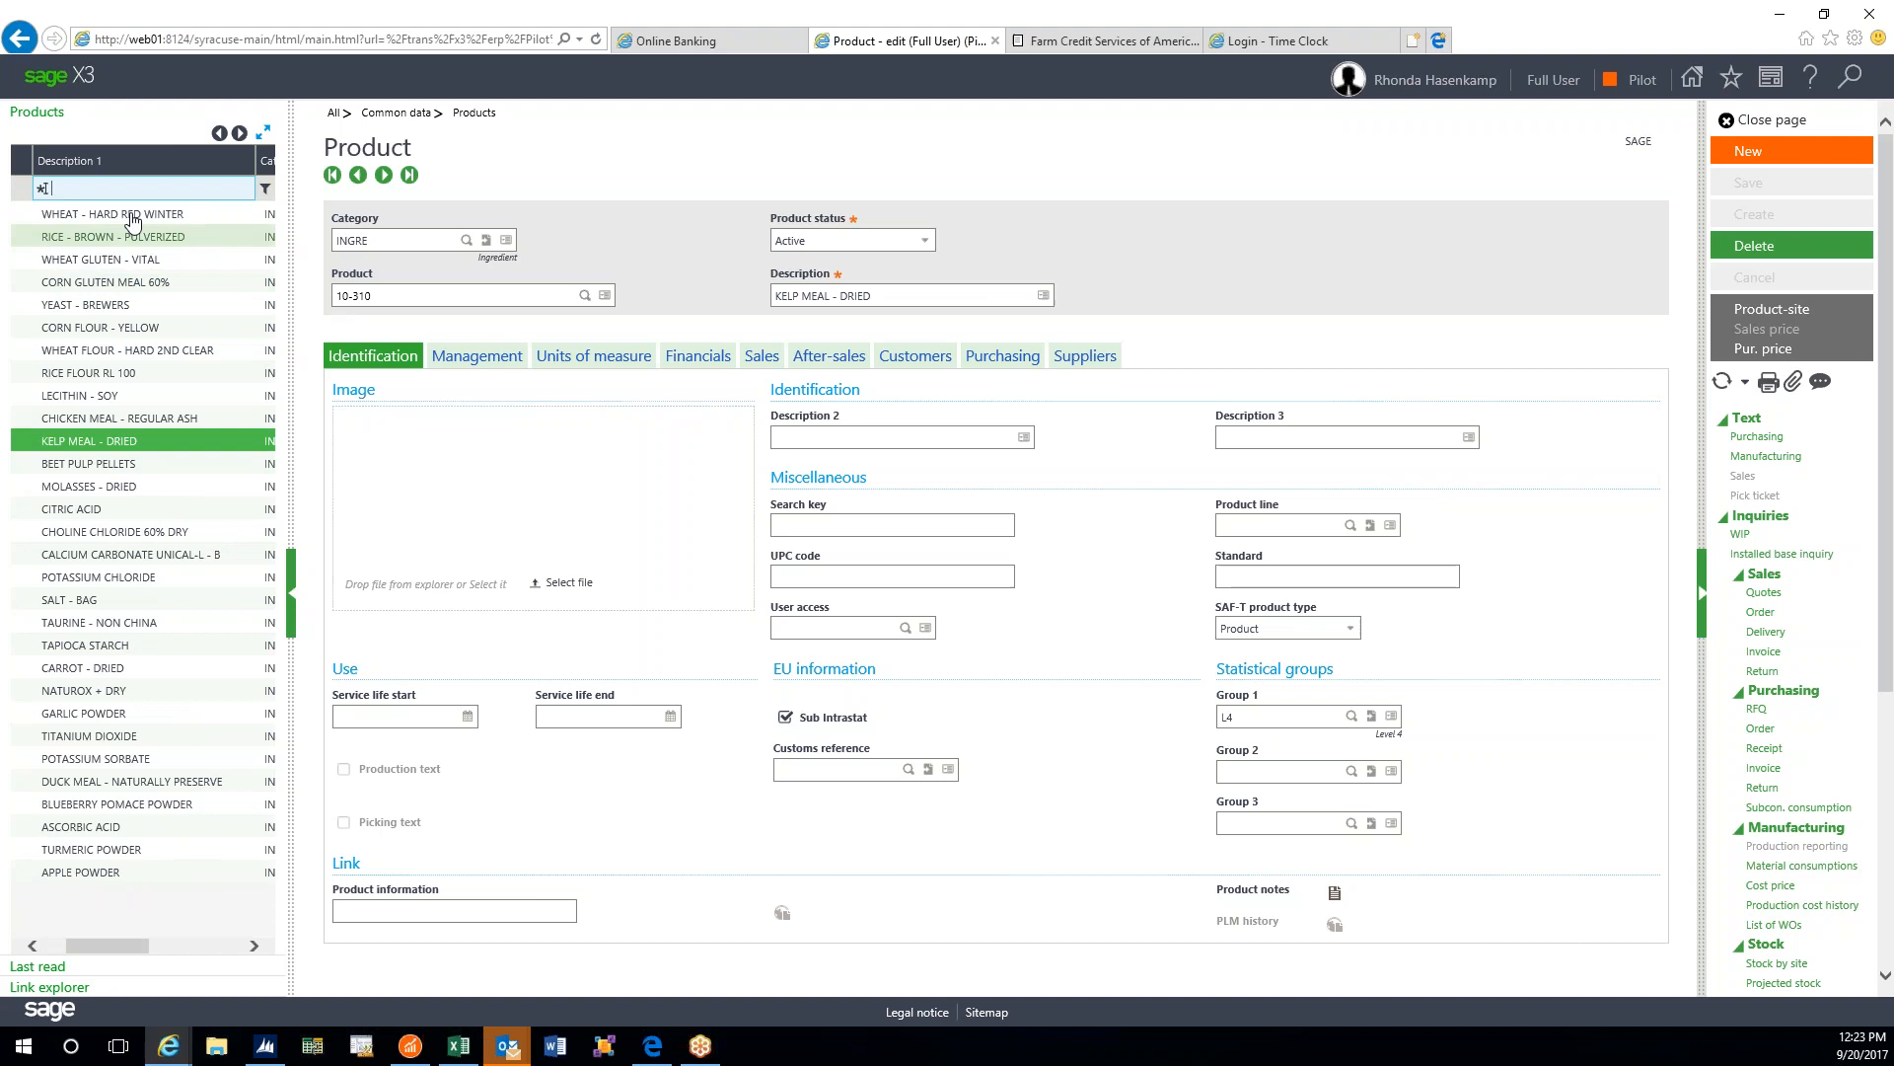
pyautogui.hotkey('shift', 'Tab')
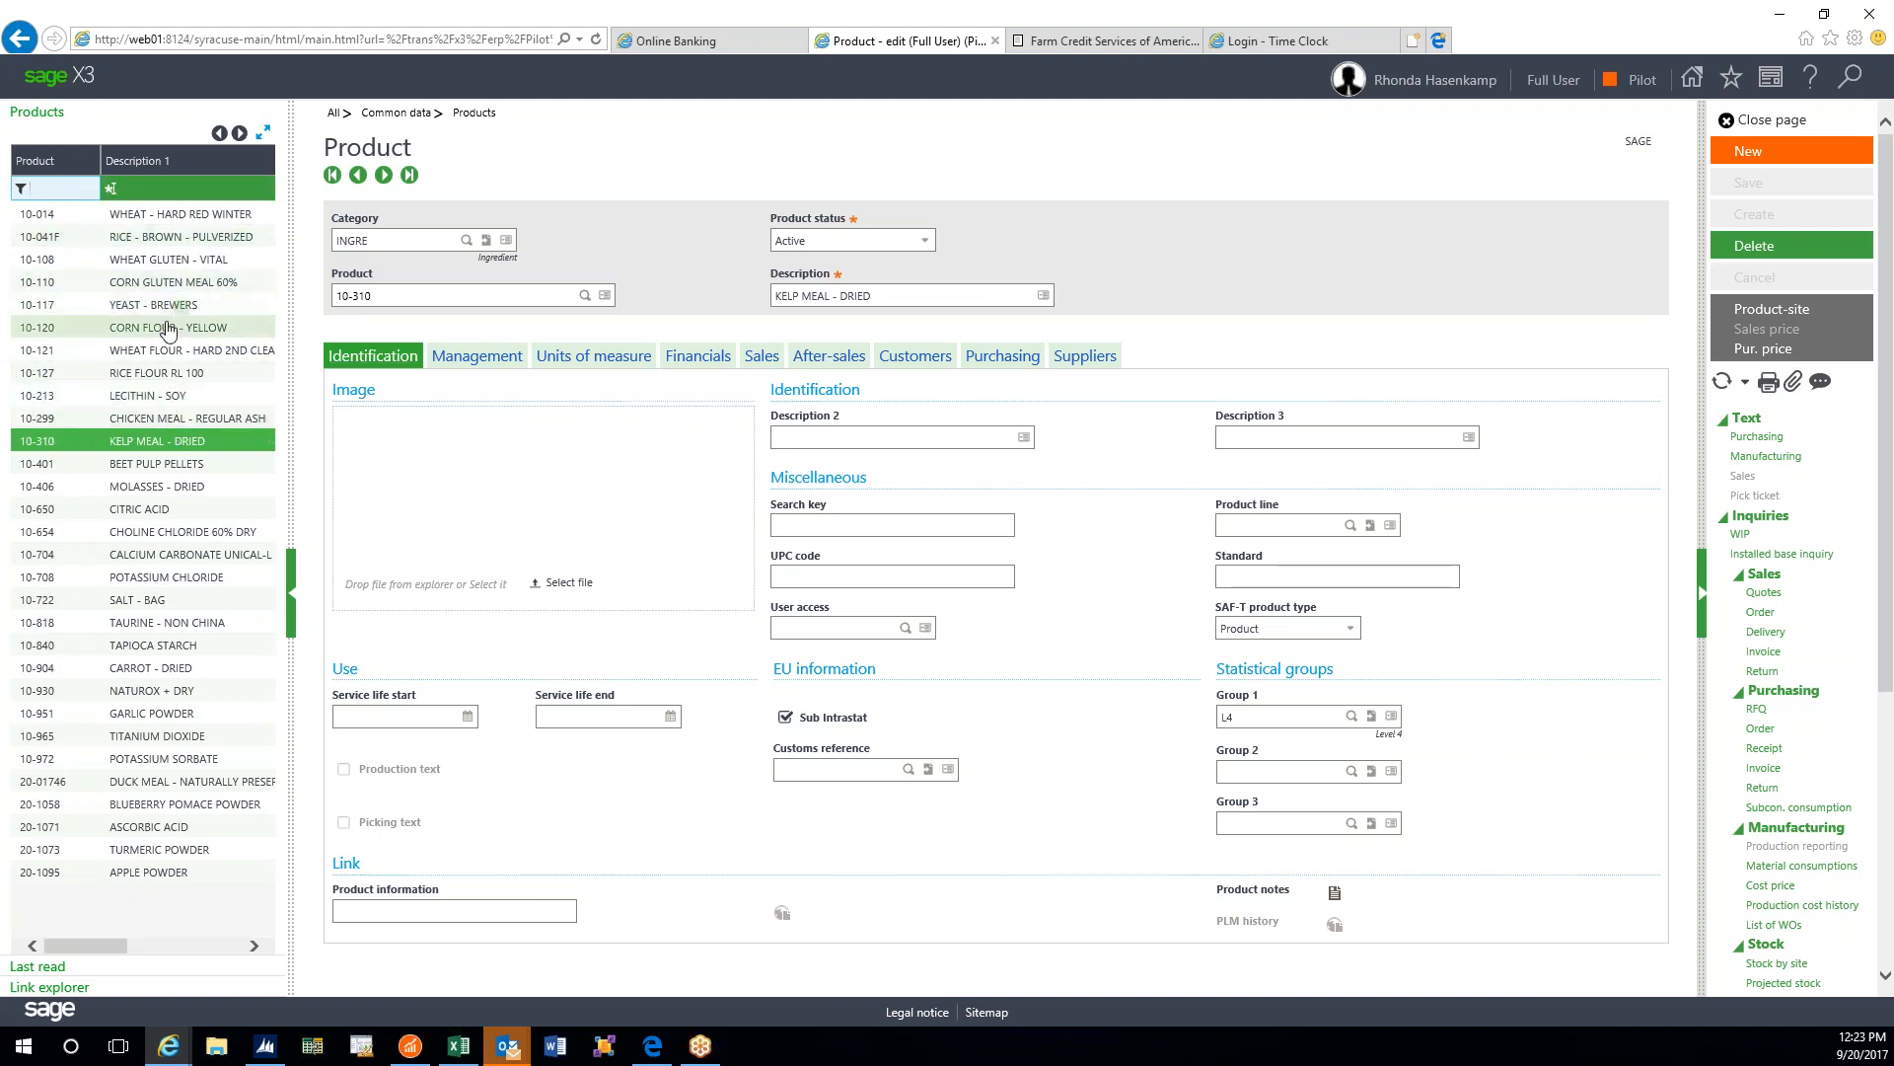
pyautogui.click(171, 373)
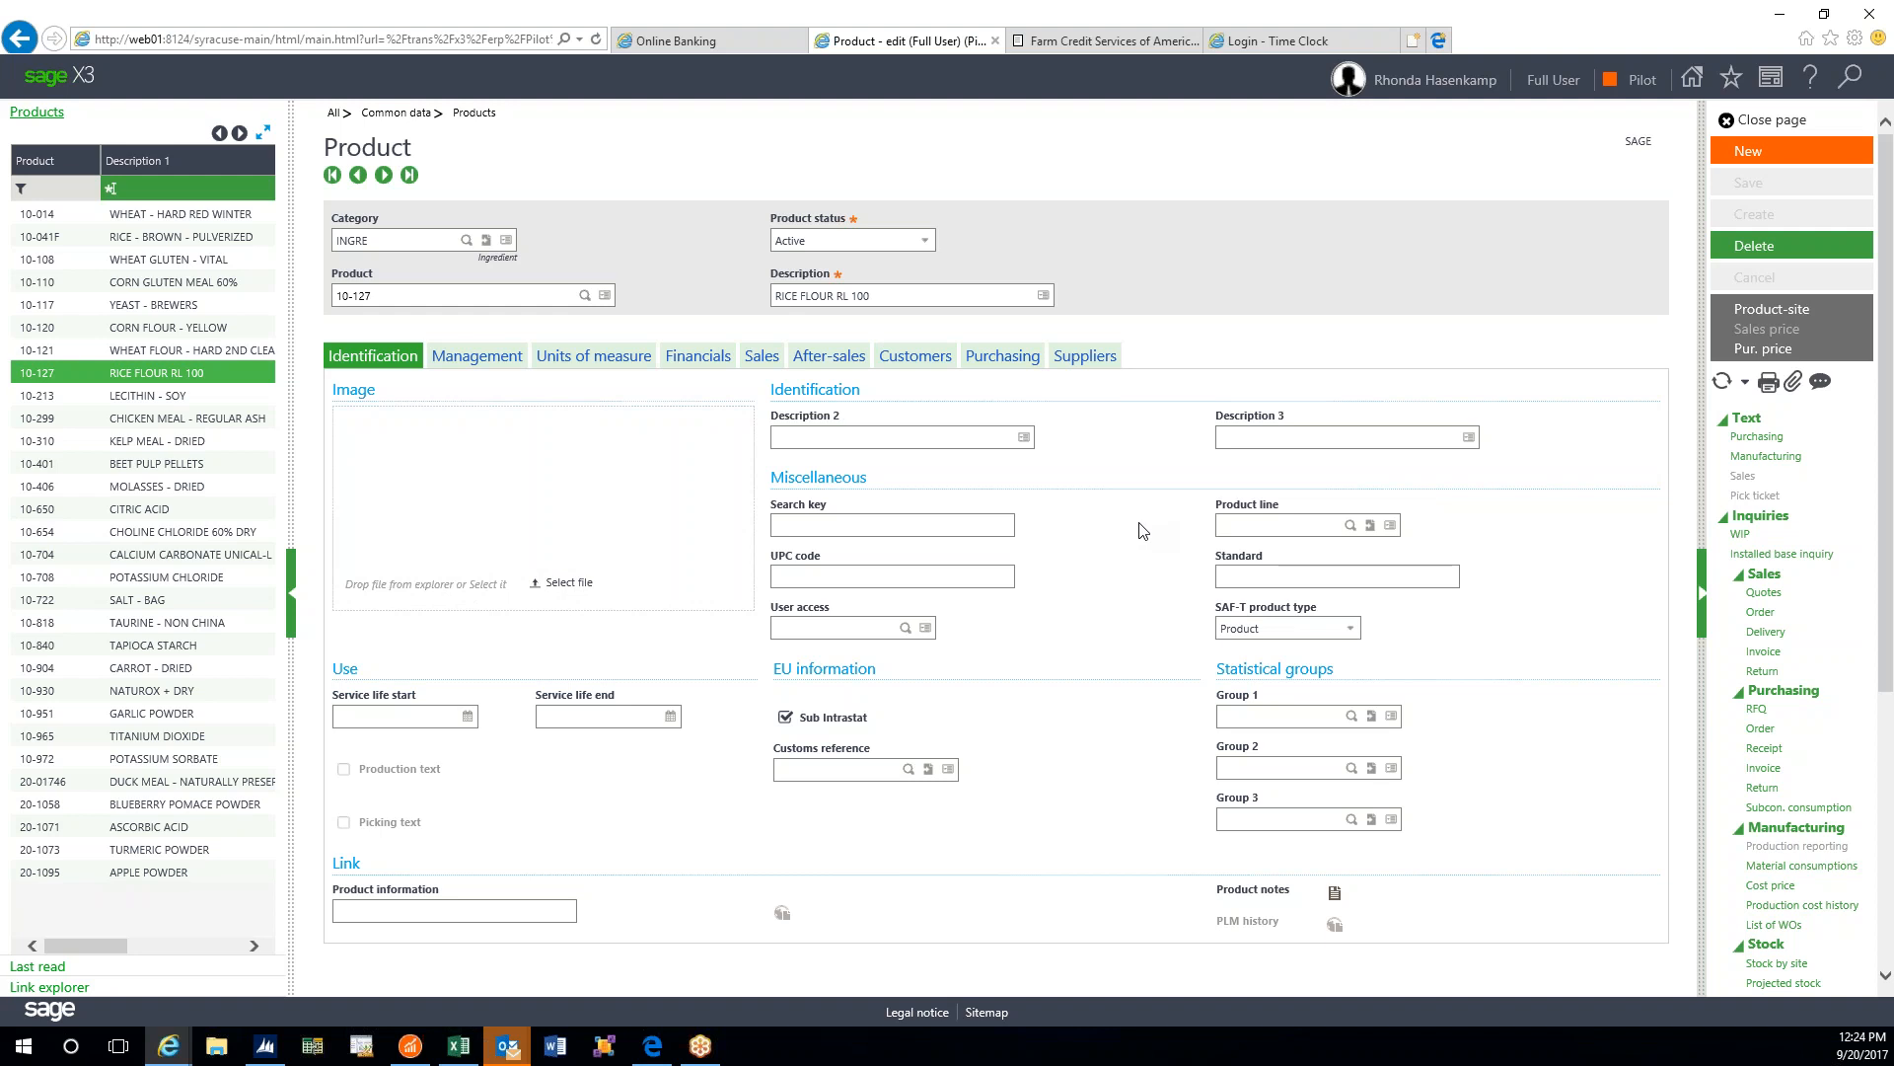
# - Delete NALOT from the Management lot sequence, then check the units (LB stock/purchase, GAL volume)
pyautogui.click(479, 357)
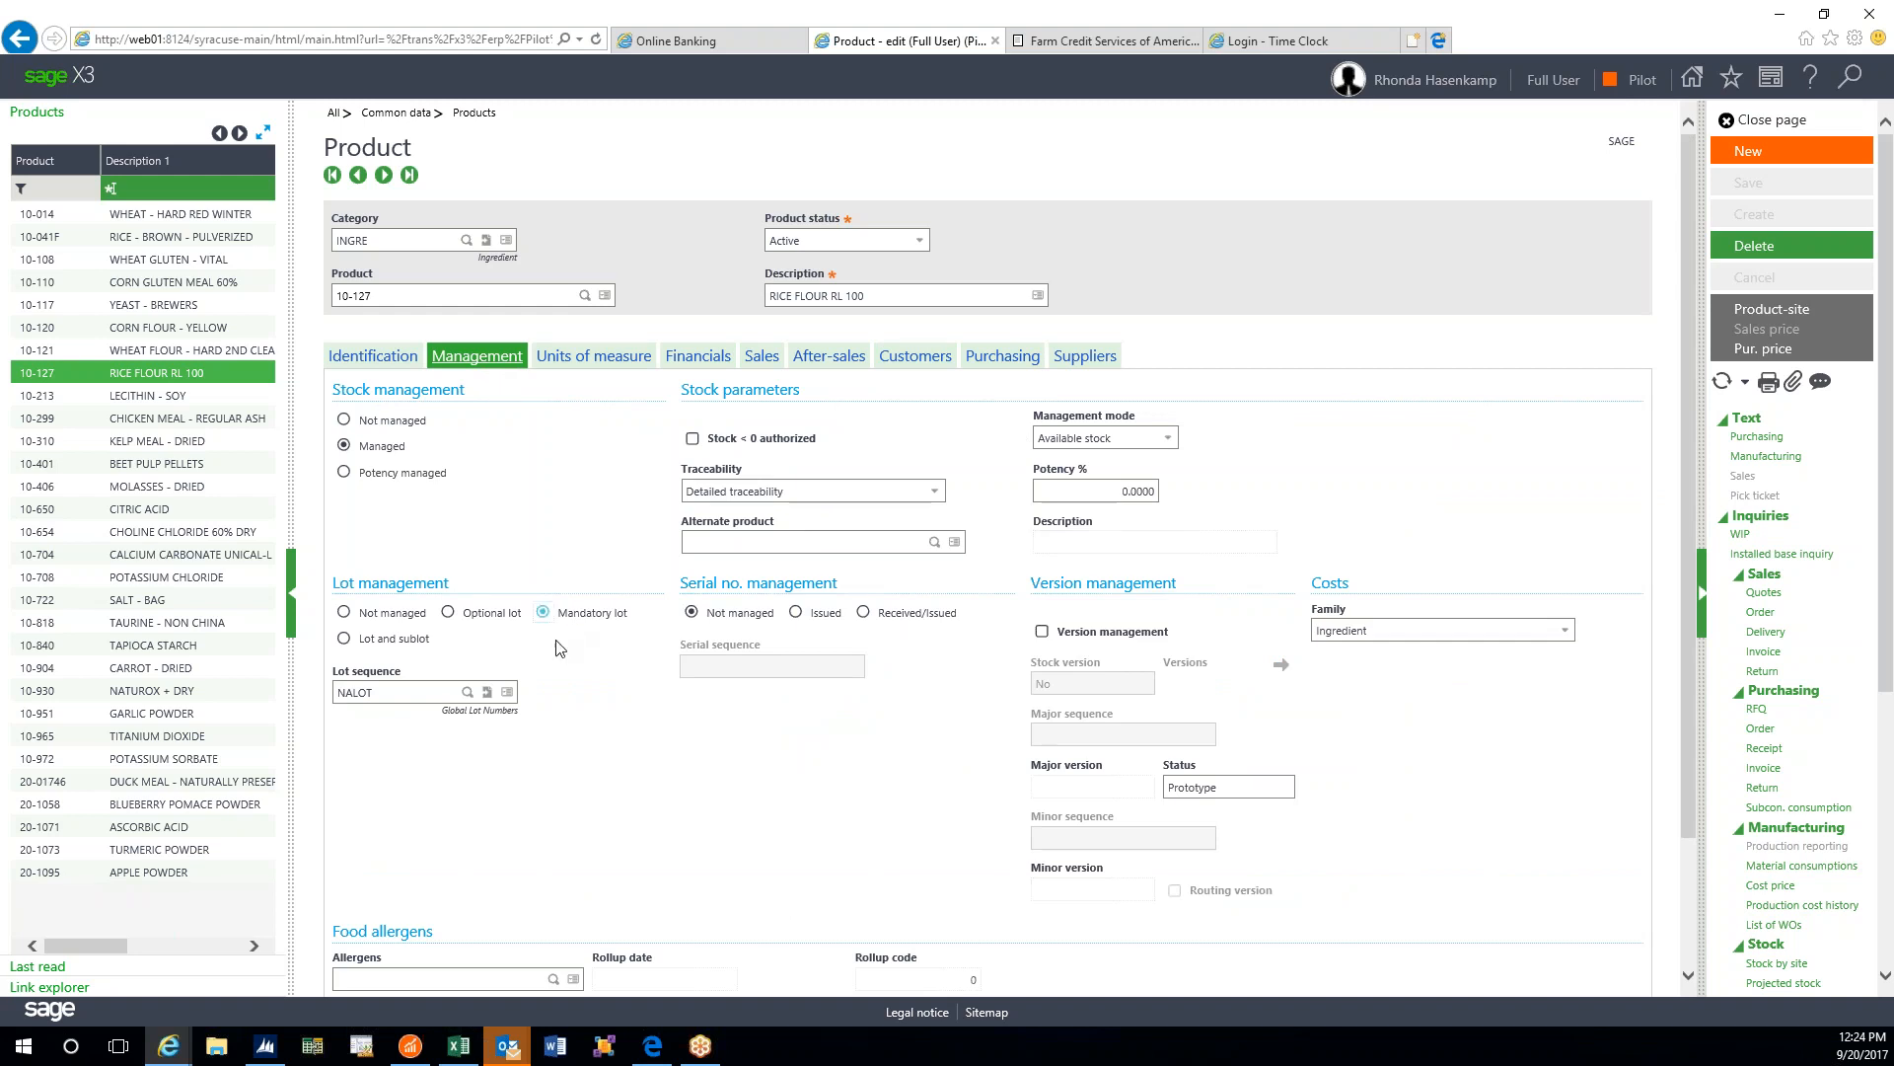
pyautogui.click(381, 694)
pyautogui.press('Delete')
pyautogui.press('Delete')
pyautogui.press('Delete')
pyautogui.press('Delete')
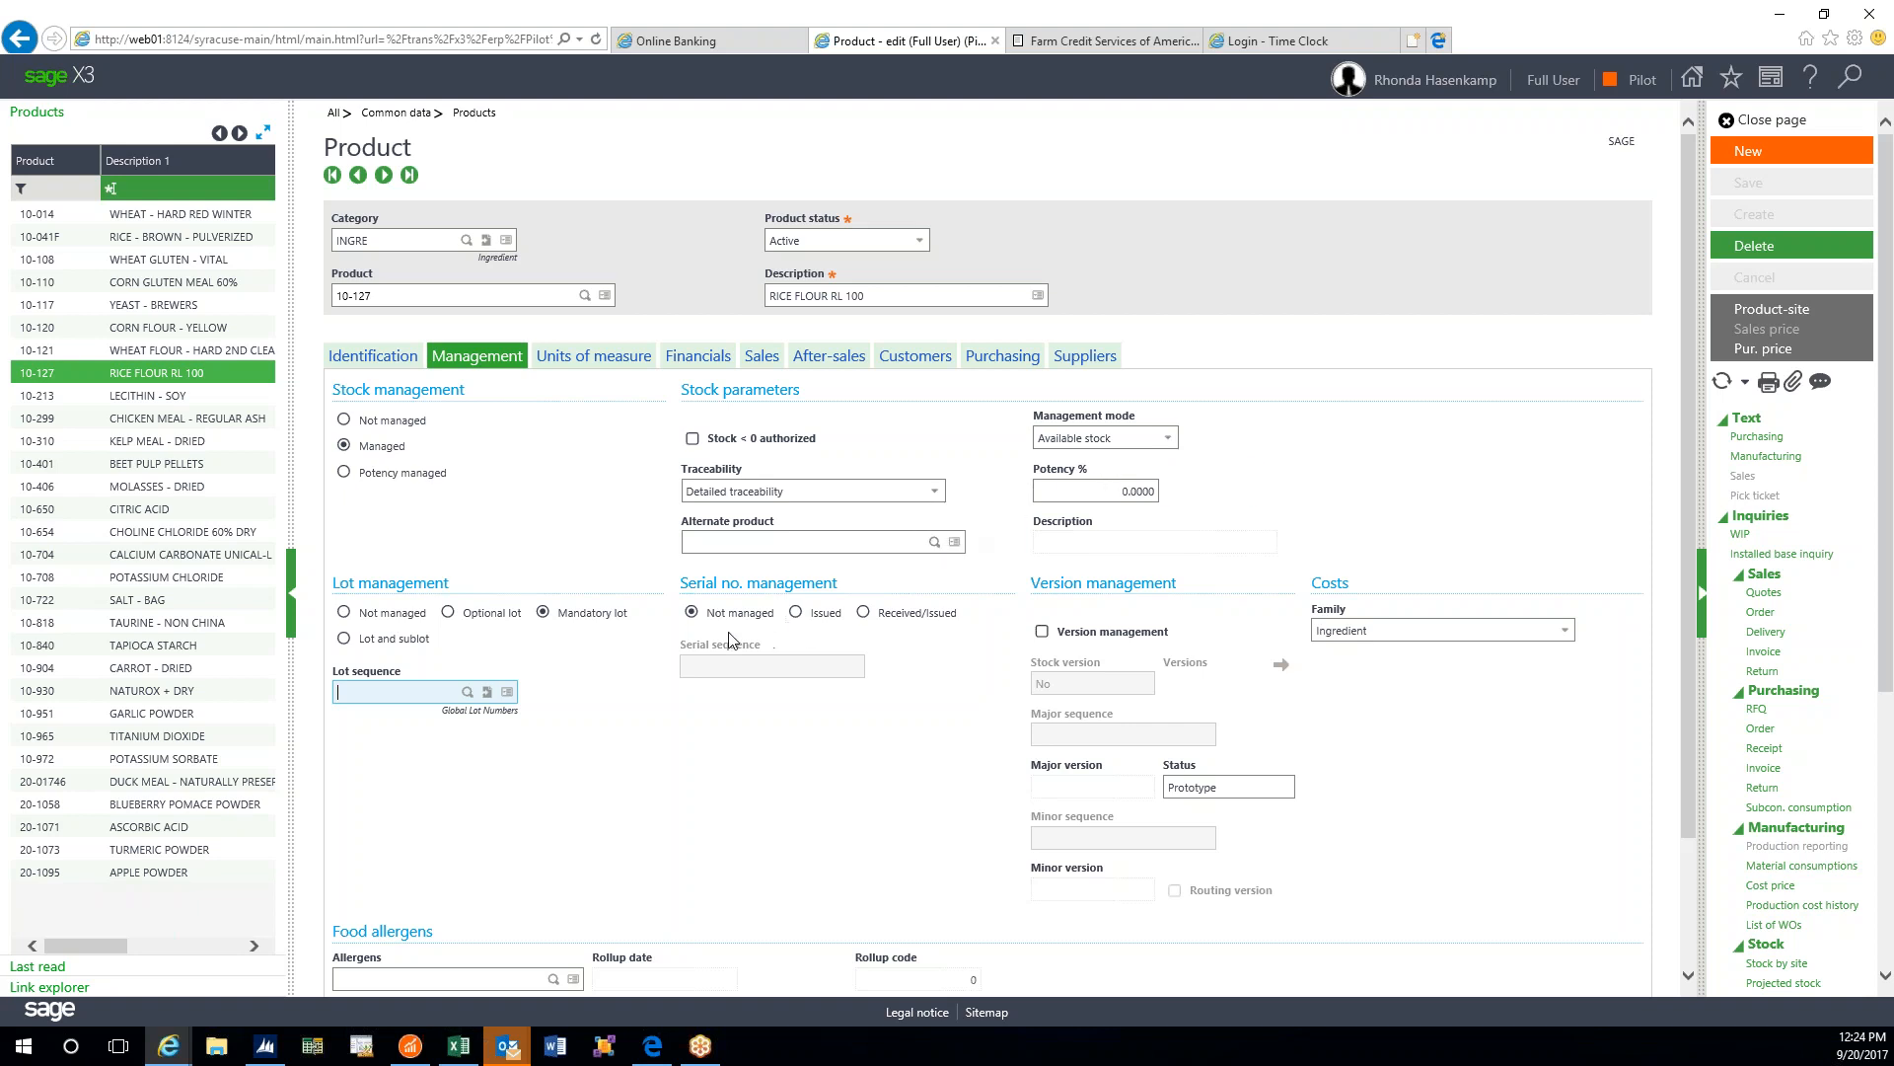
pyautogui.click(607, 365)
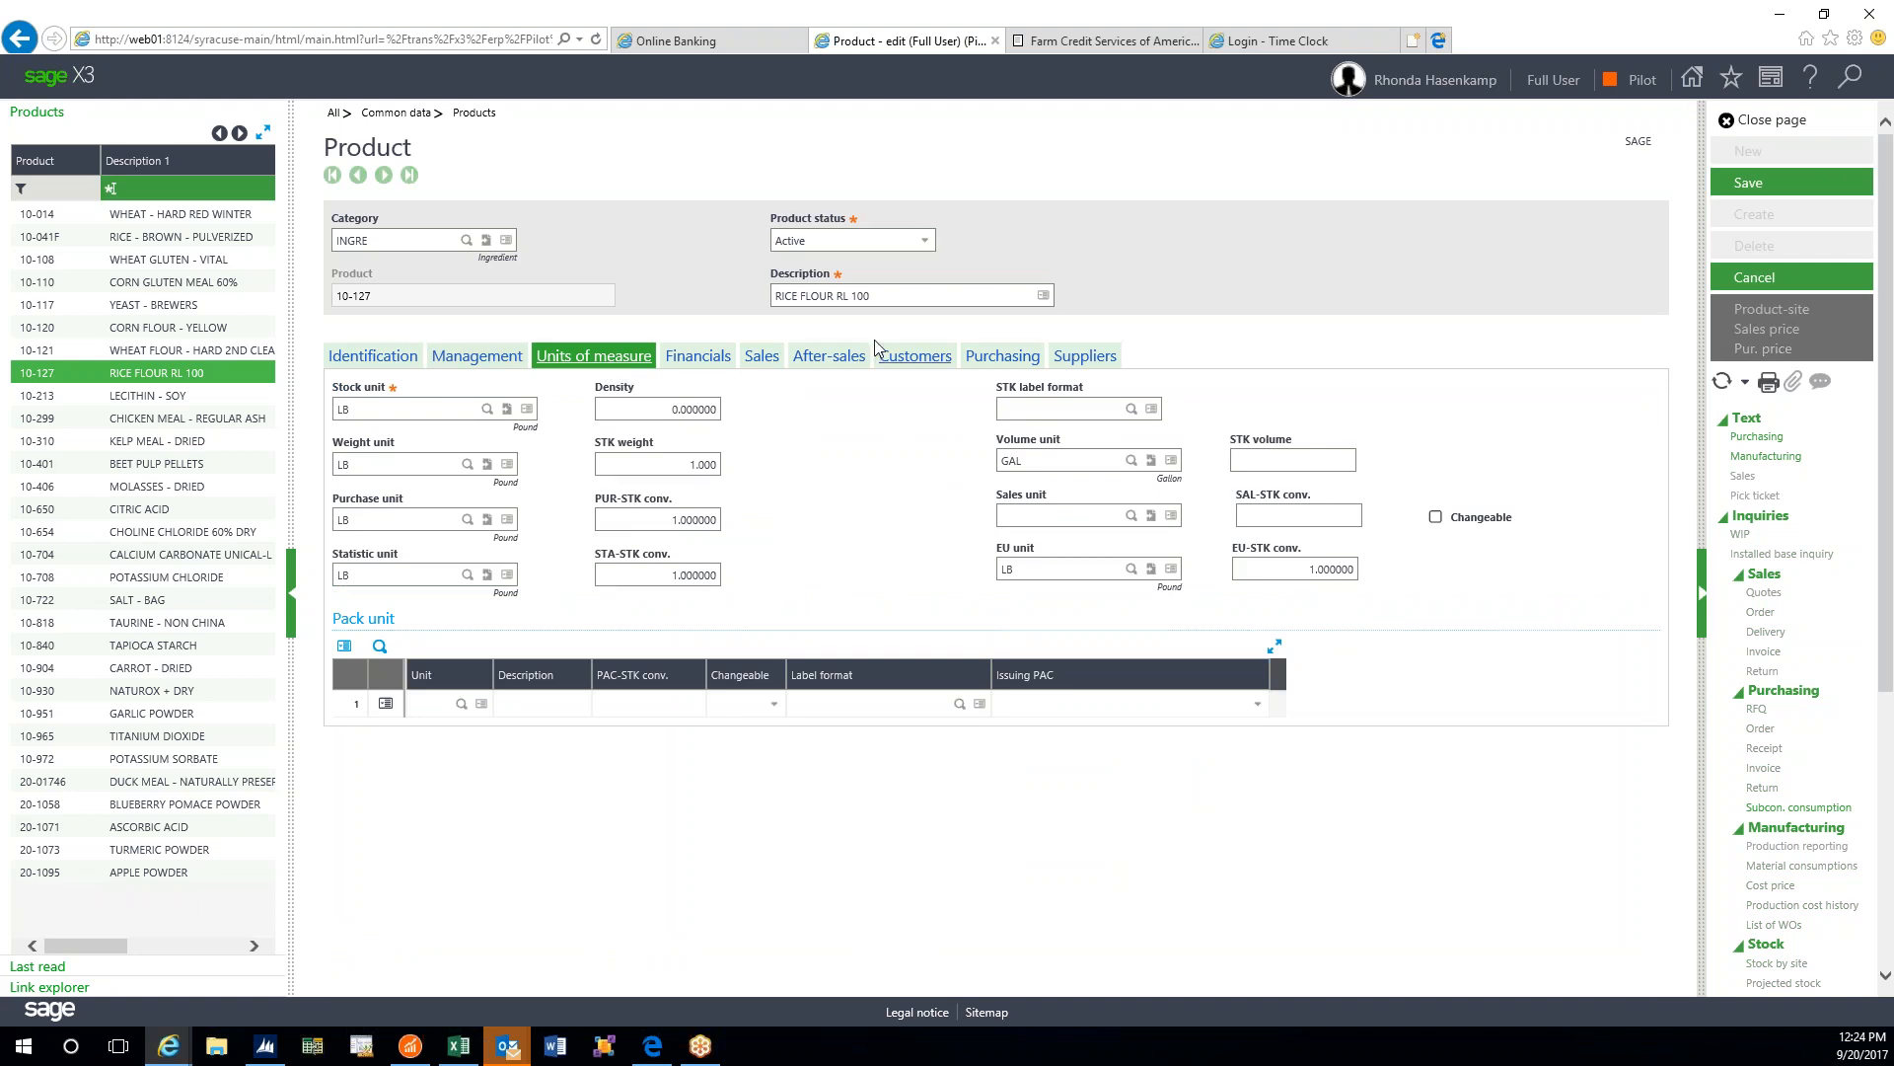
# - Review the Financials accounting data, then the Sales pricing with base price 0.0000 USD
pyautogui.click(696, 357)
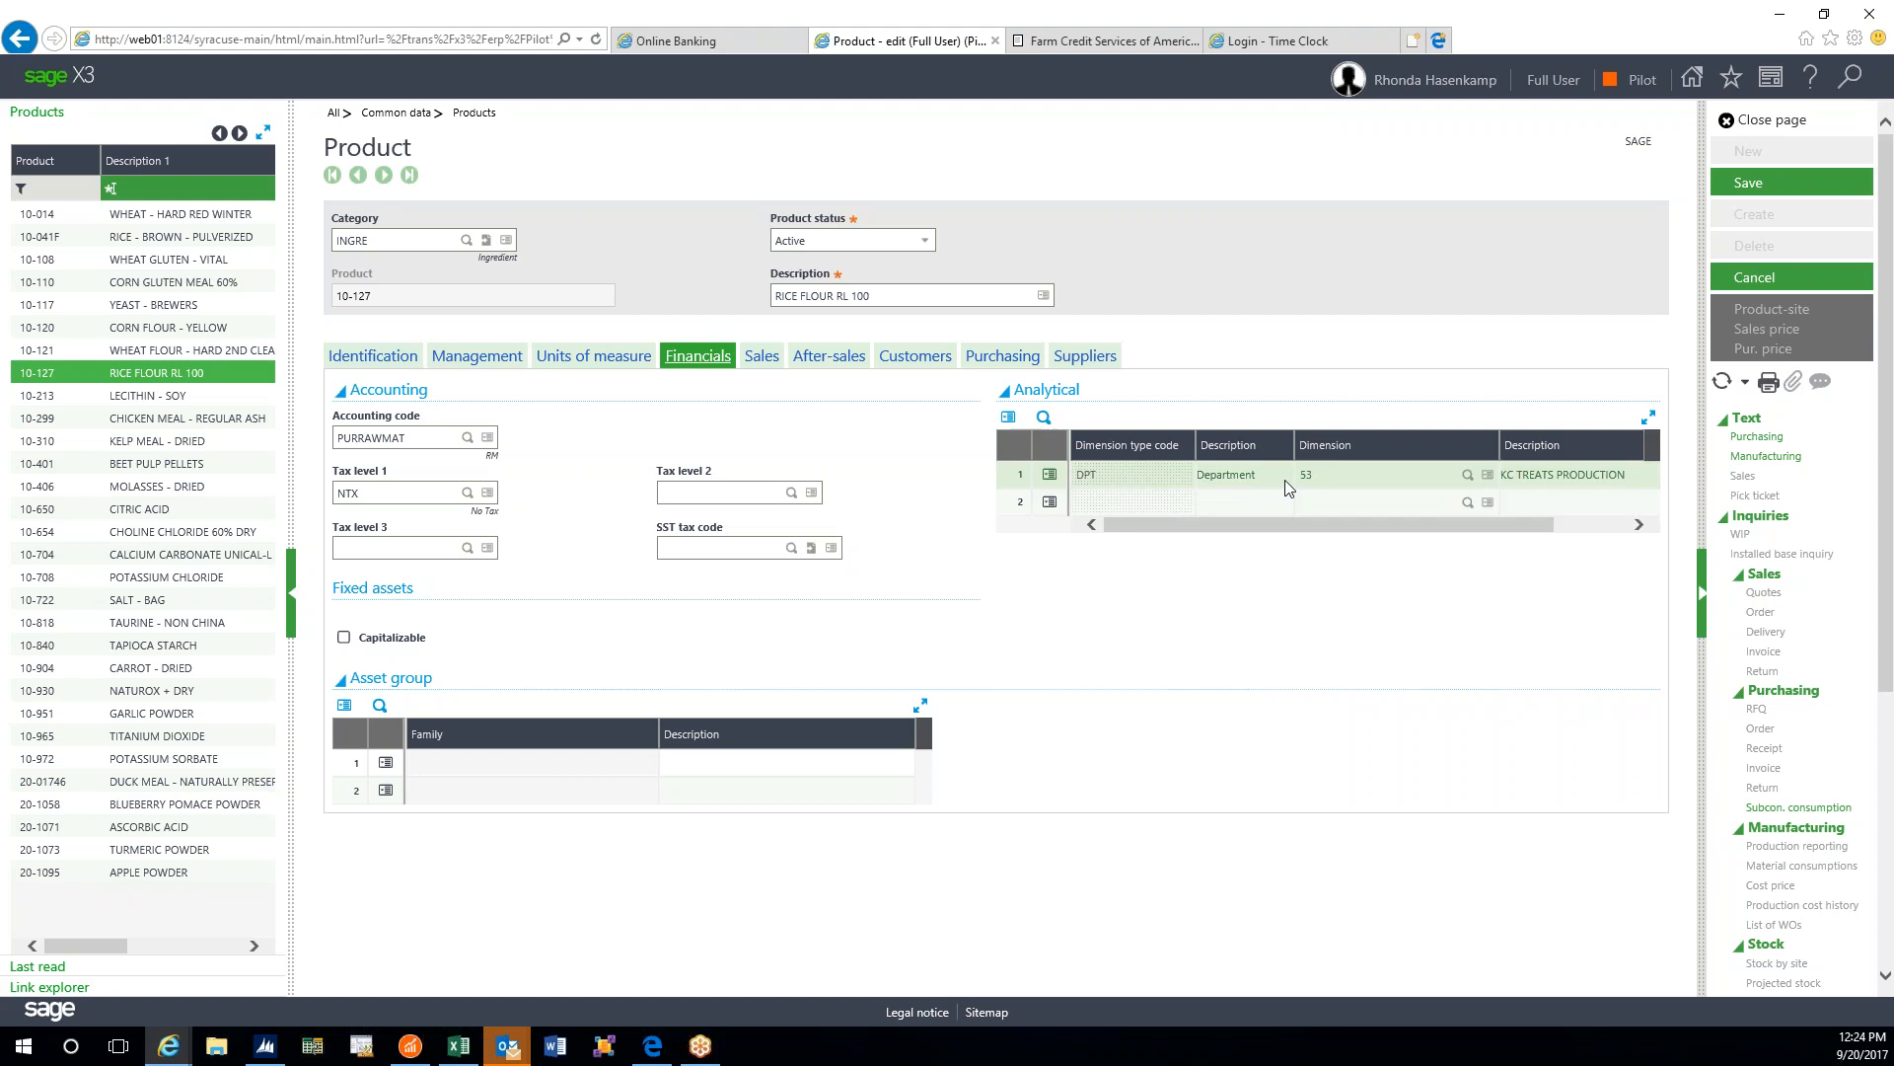
pyautogui.click(762, 358)
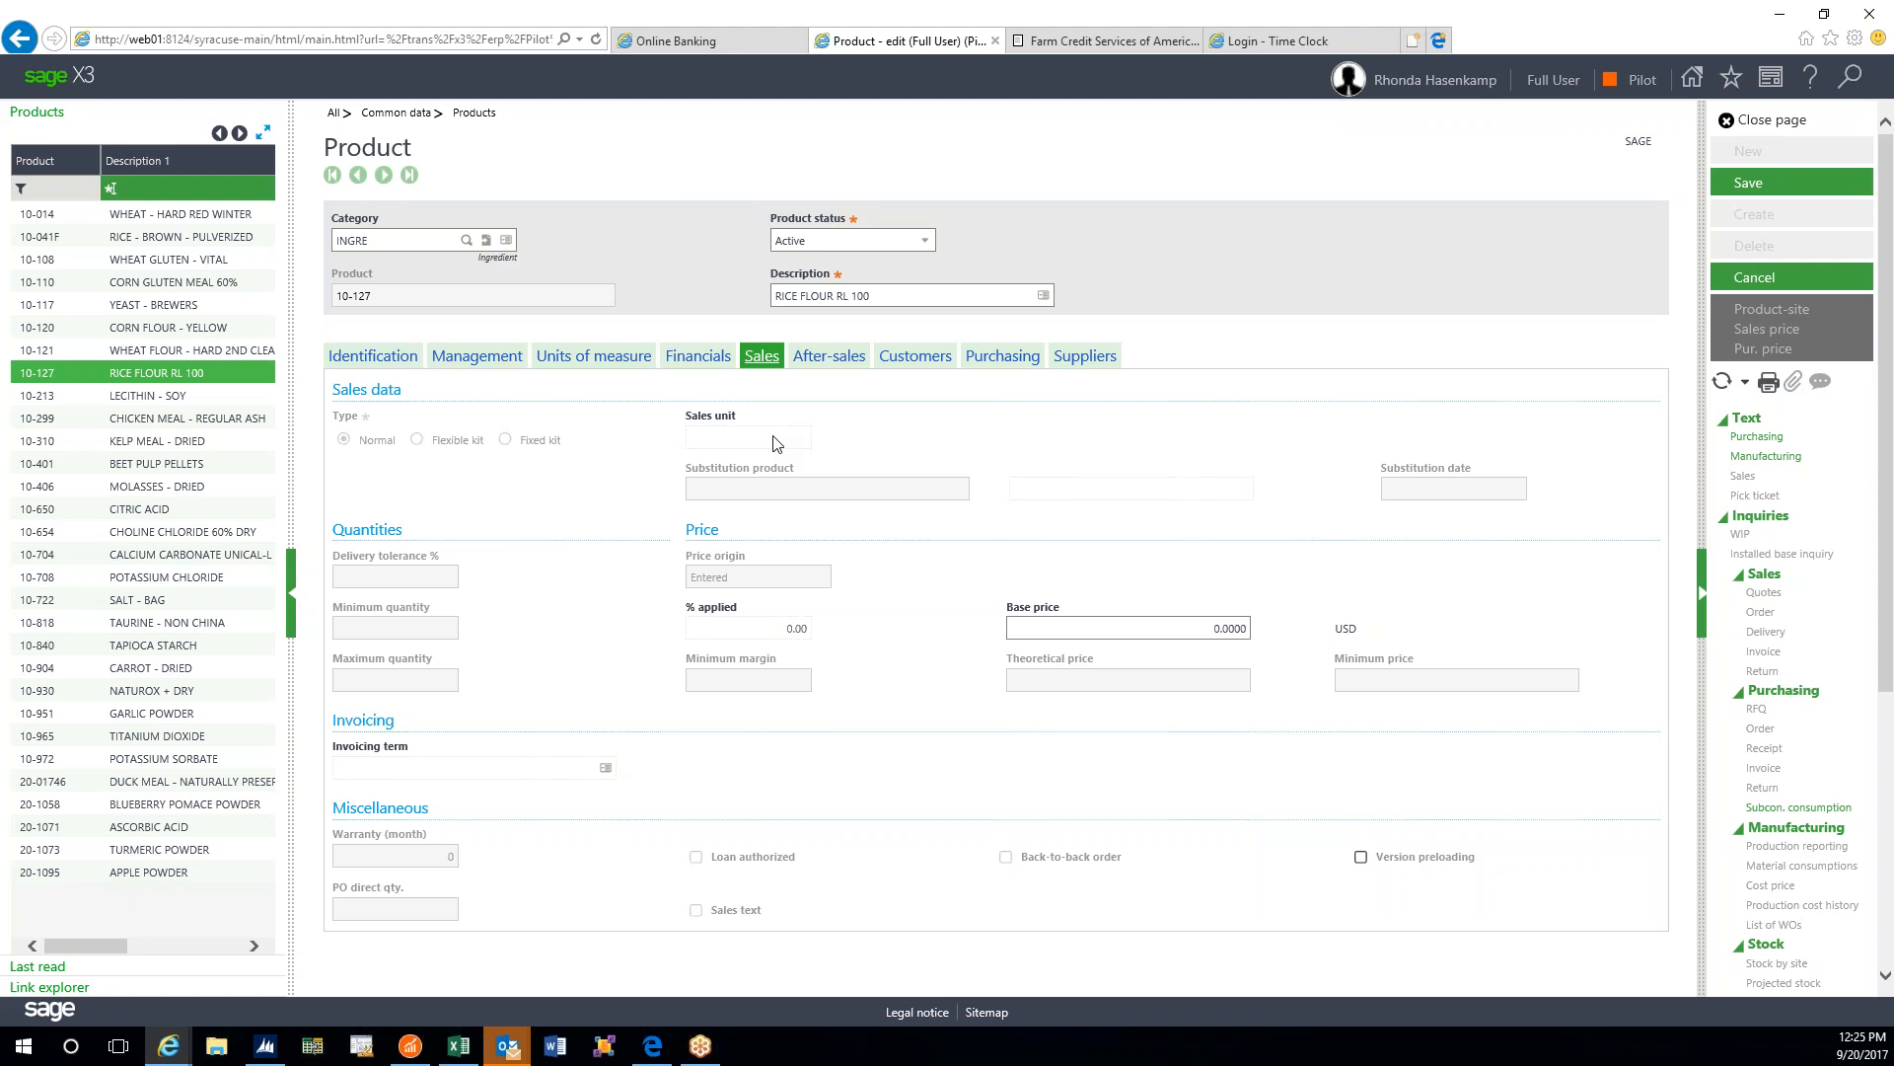
# - Look through the Identification, Management (Recontrol/Expiration), After-sales and empty Customers tabs of 10-127
pyautogui.click(371, 357)
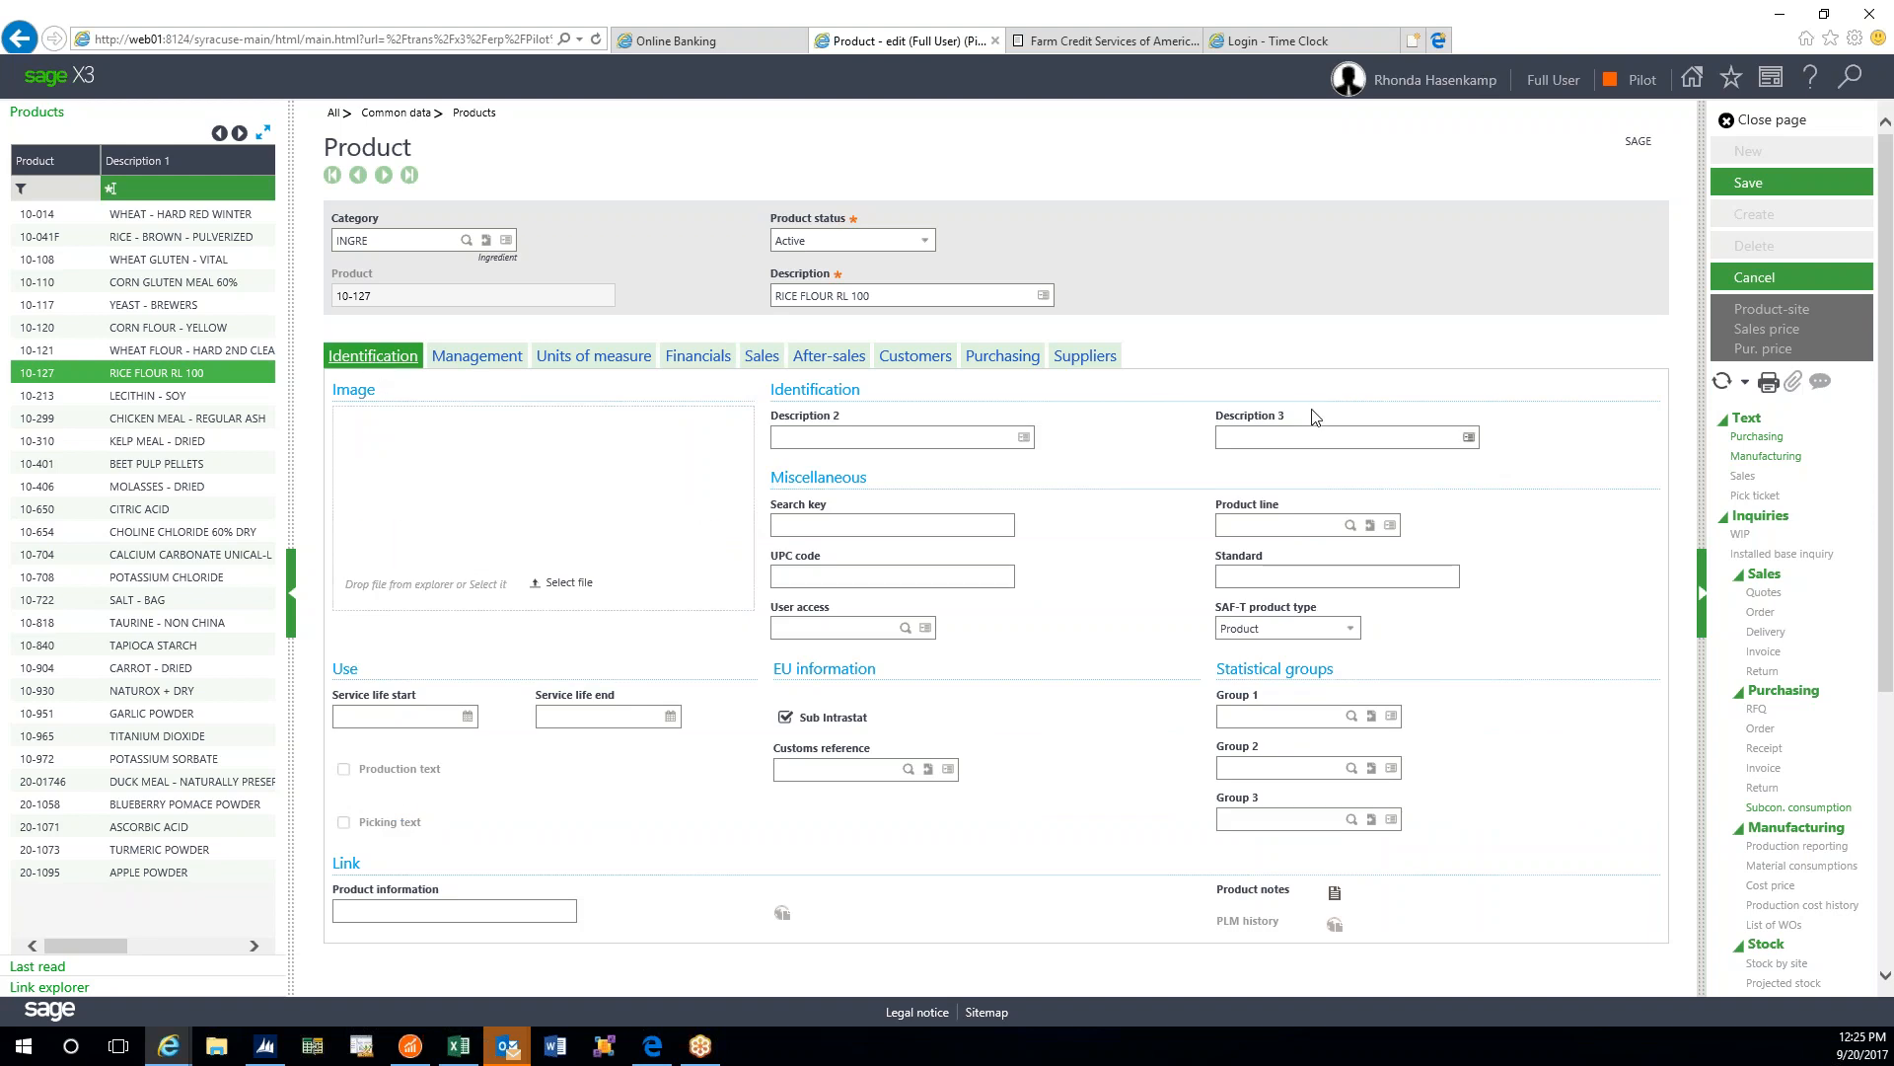
pyautogui.click(475, 359)
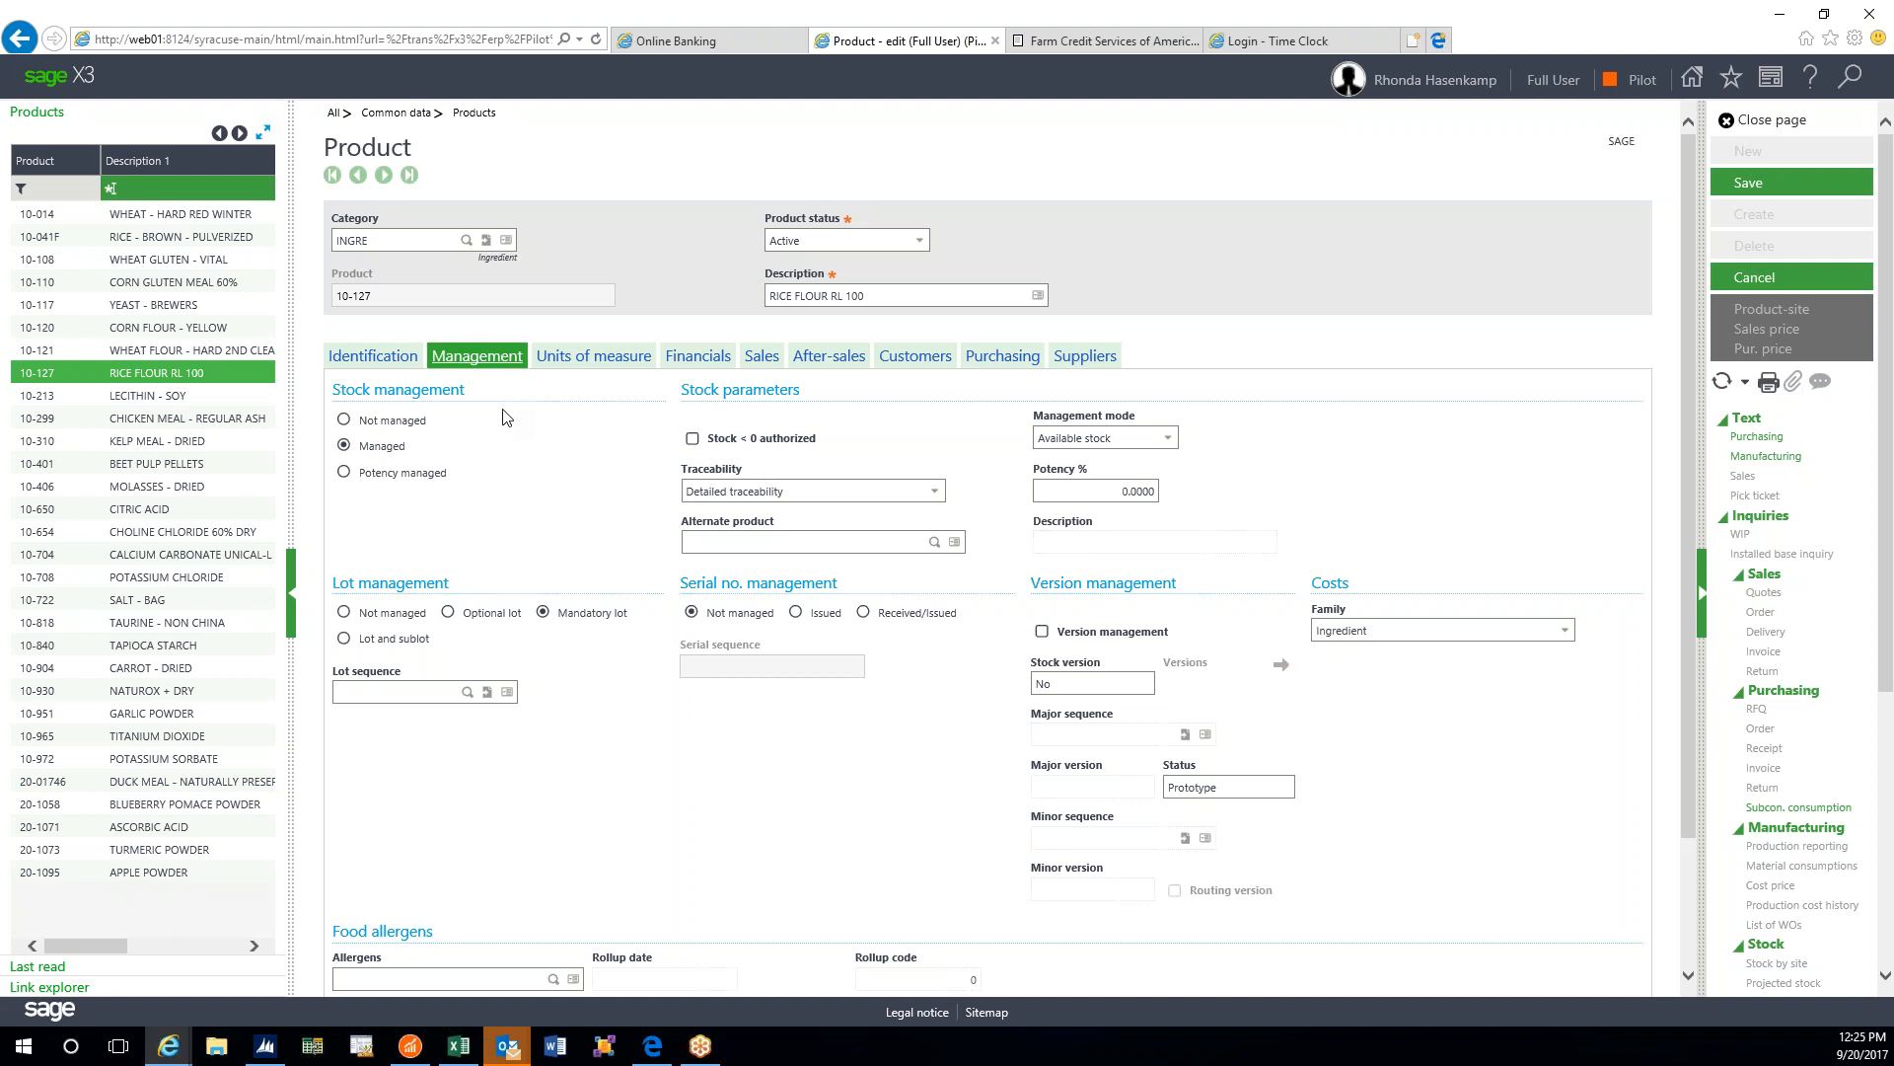
pyautogui.scroll(-3, 502, 416)
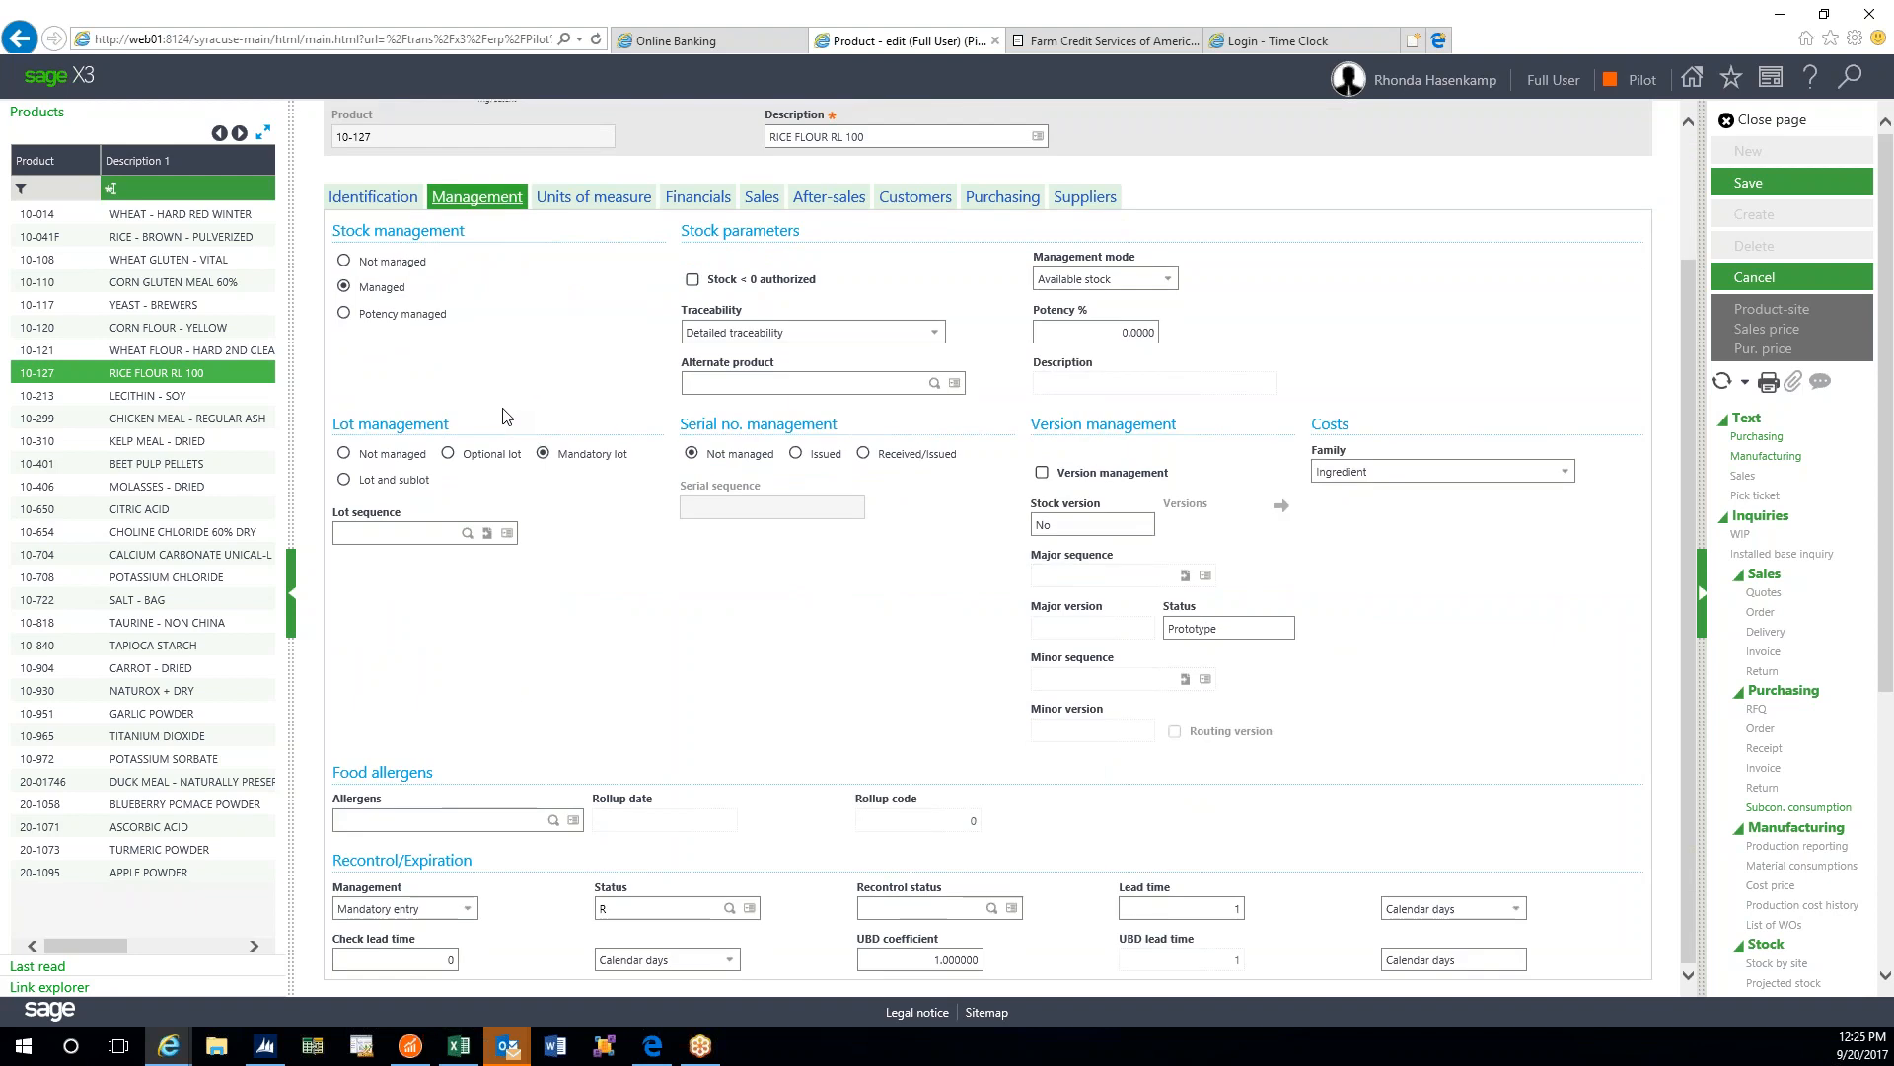
pyautogui.scroll(3, 505, 416)
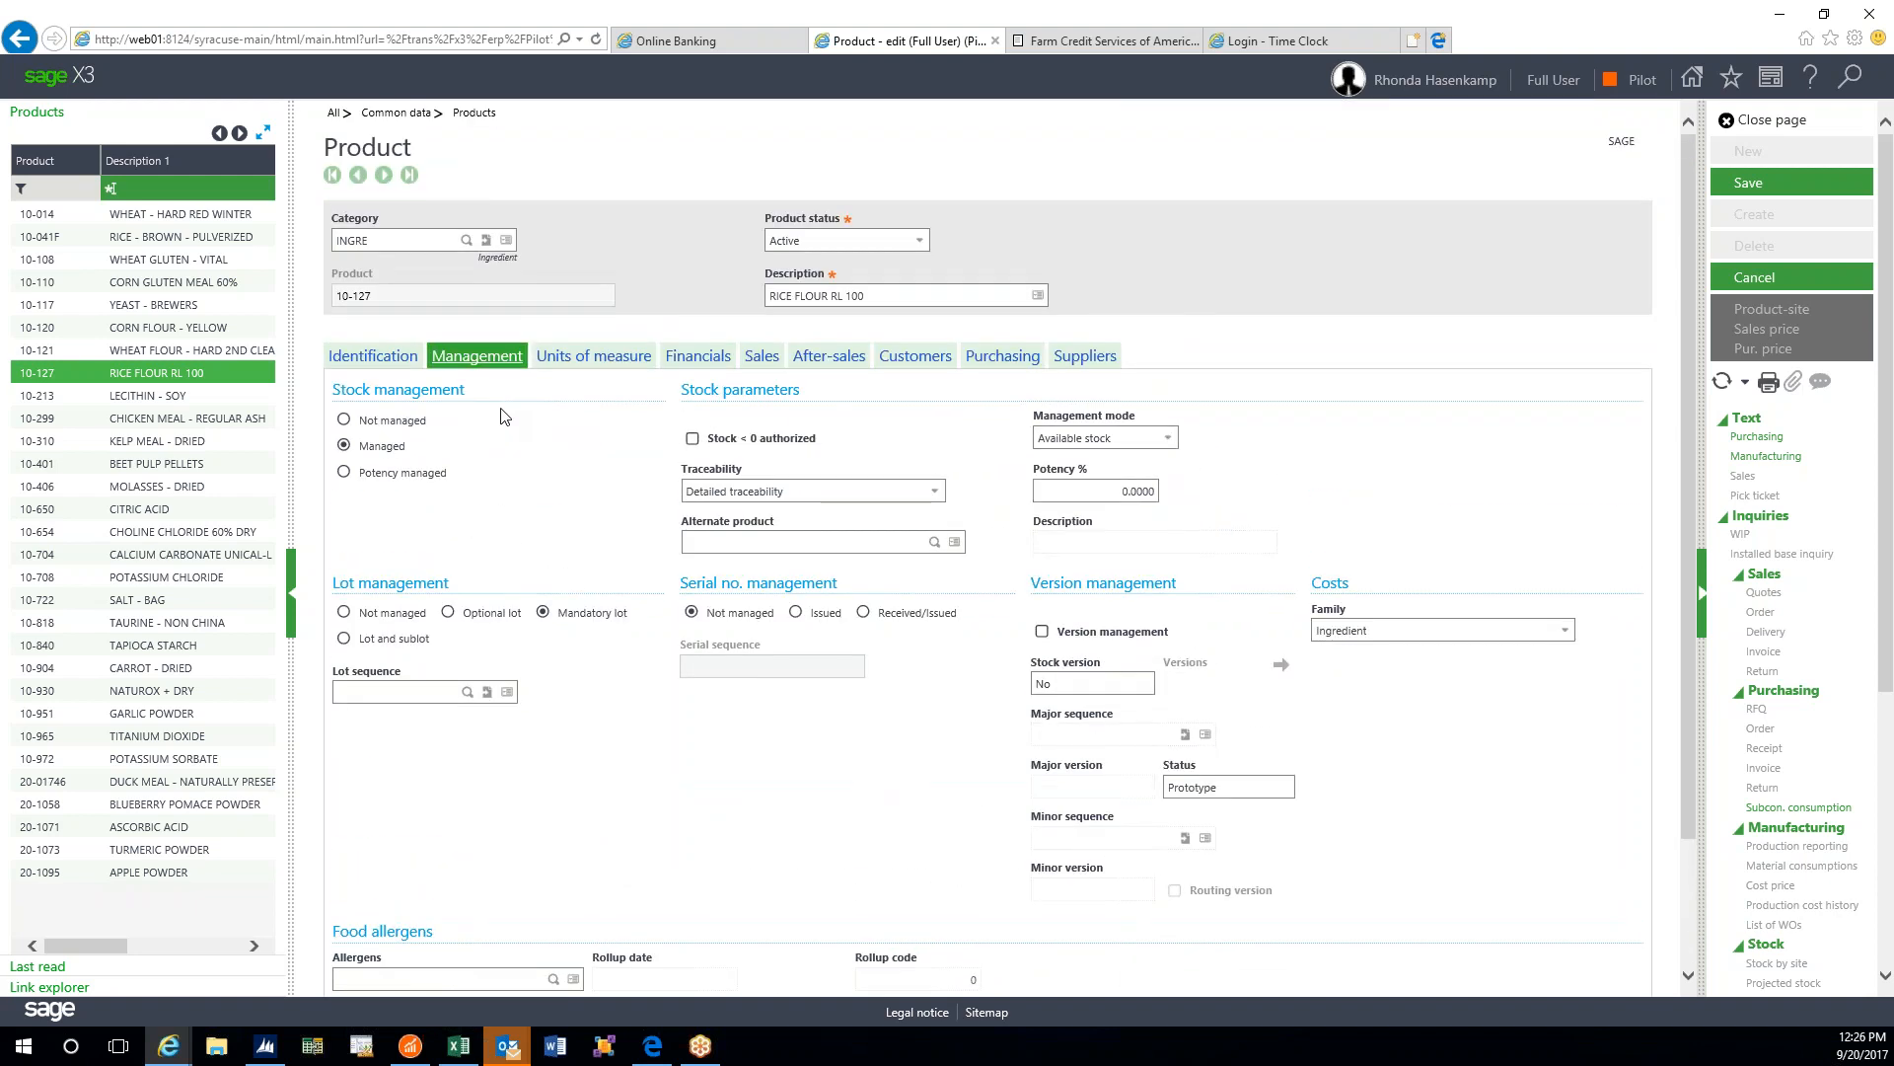
pyautogui.click(812, 362)
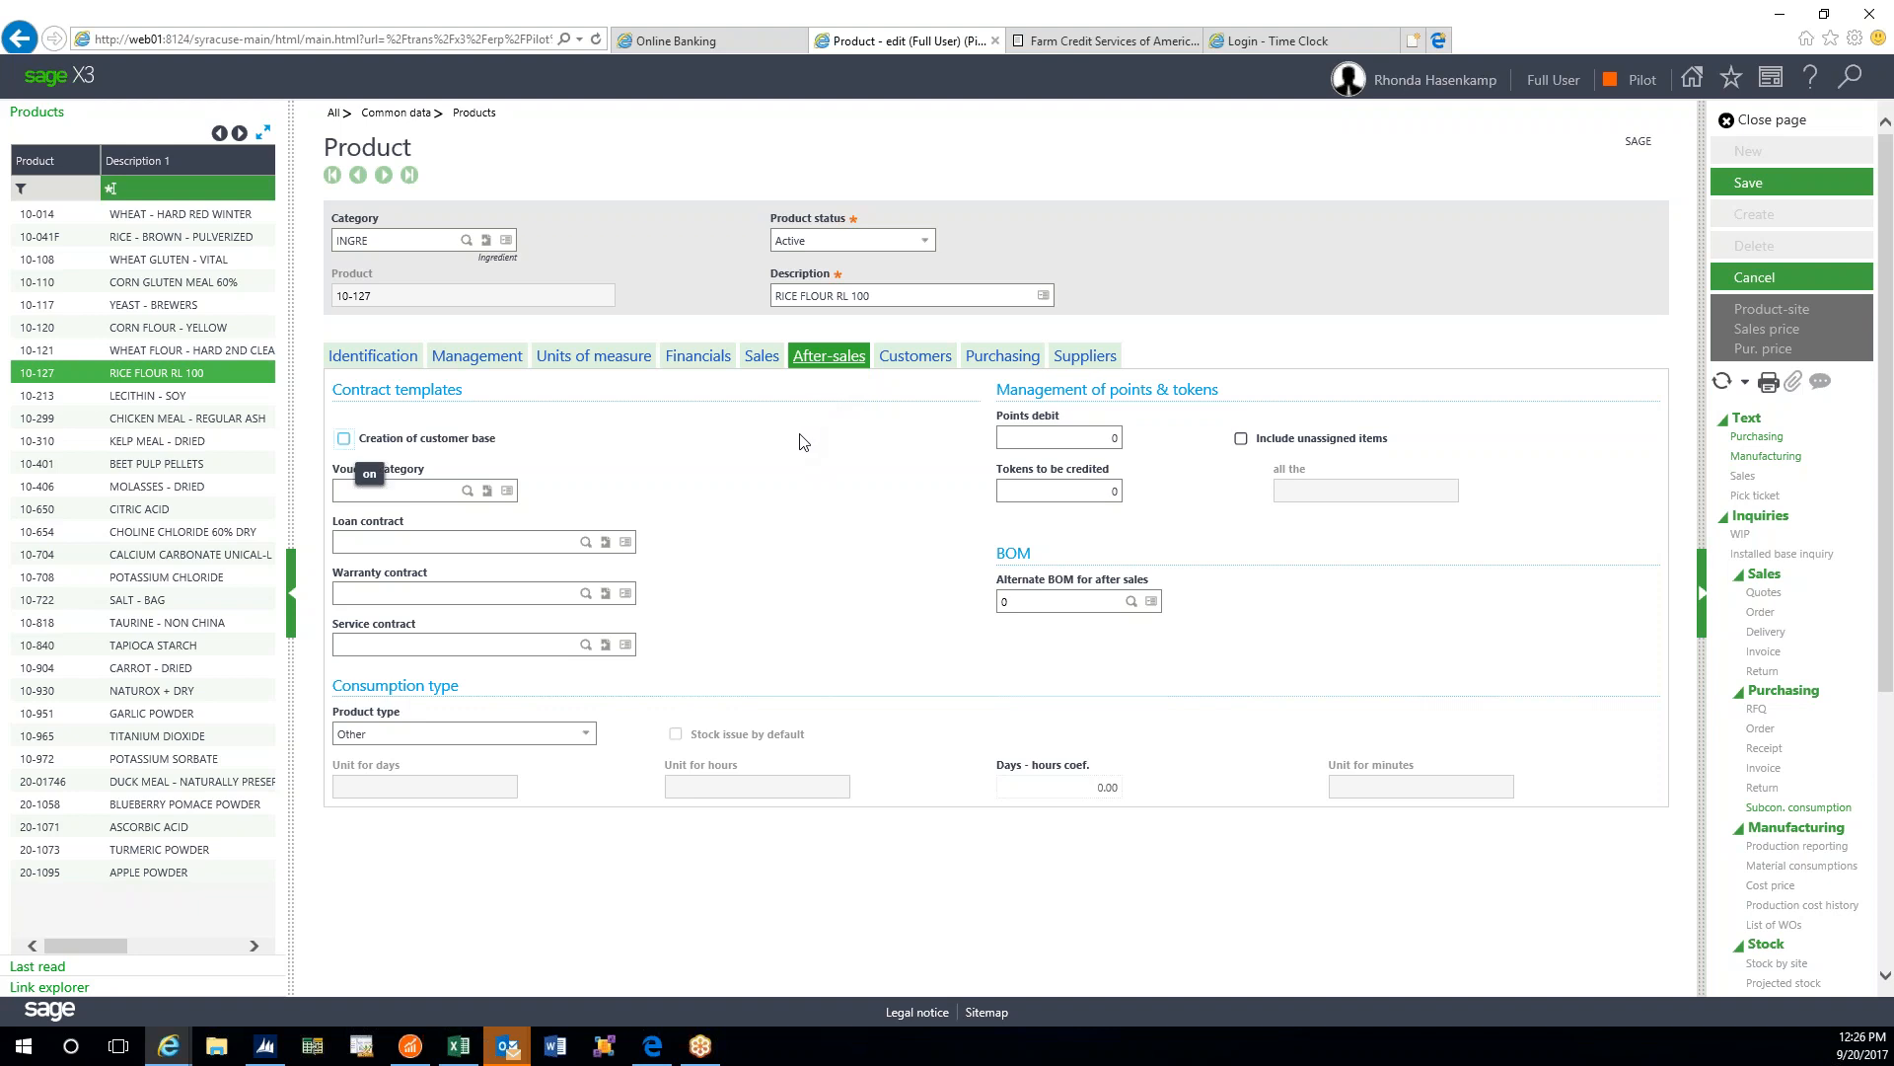
pyautogui.click(942, 371)
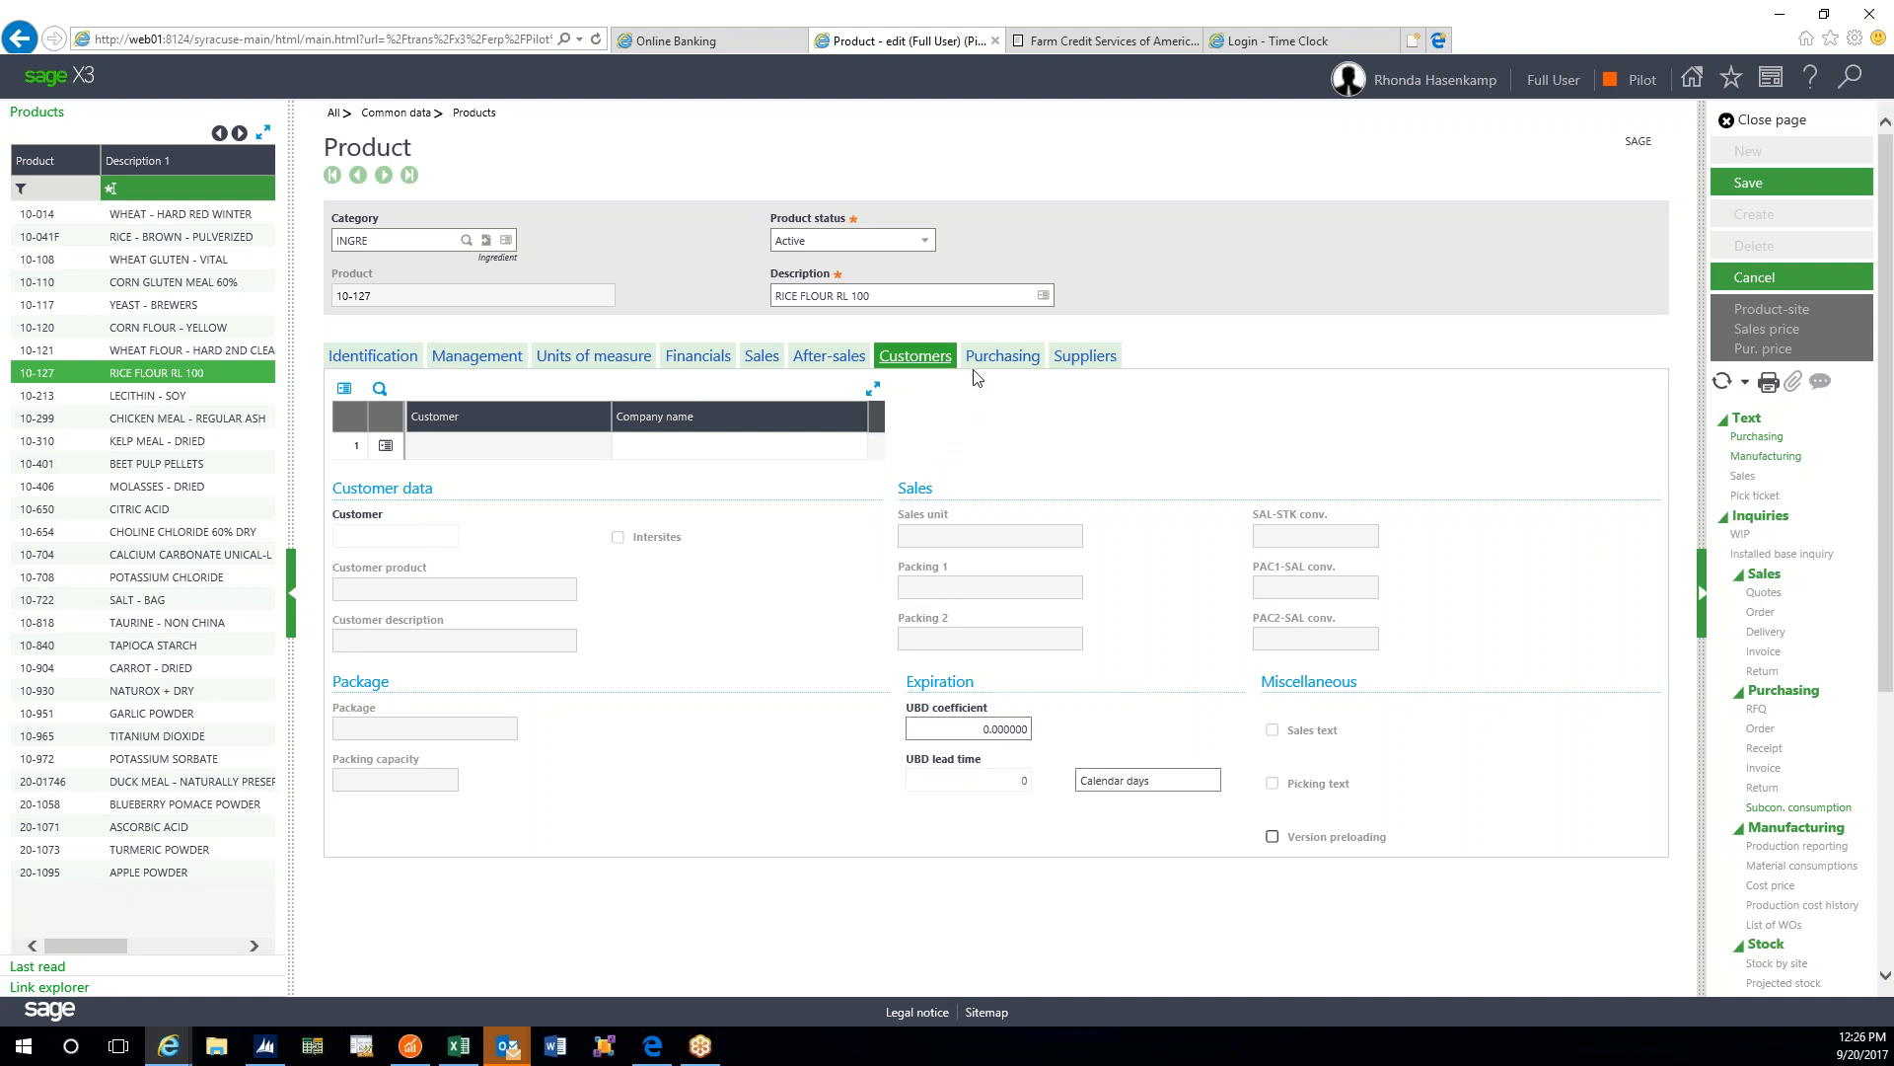
# - Show 10-127's Purchasing section, with purchase unit LB and base price 0.0000 USD
pyautogui.click(1003, 357)
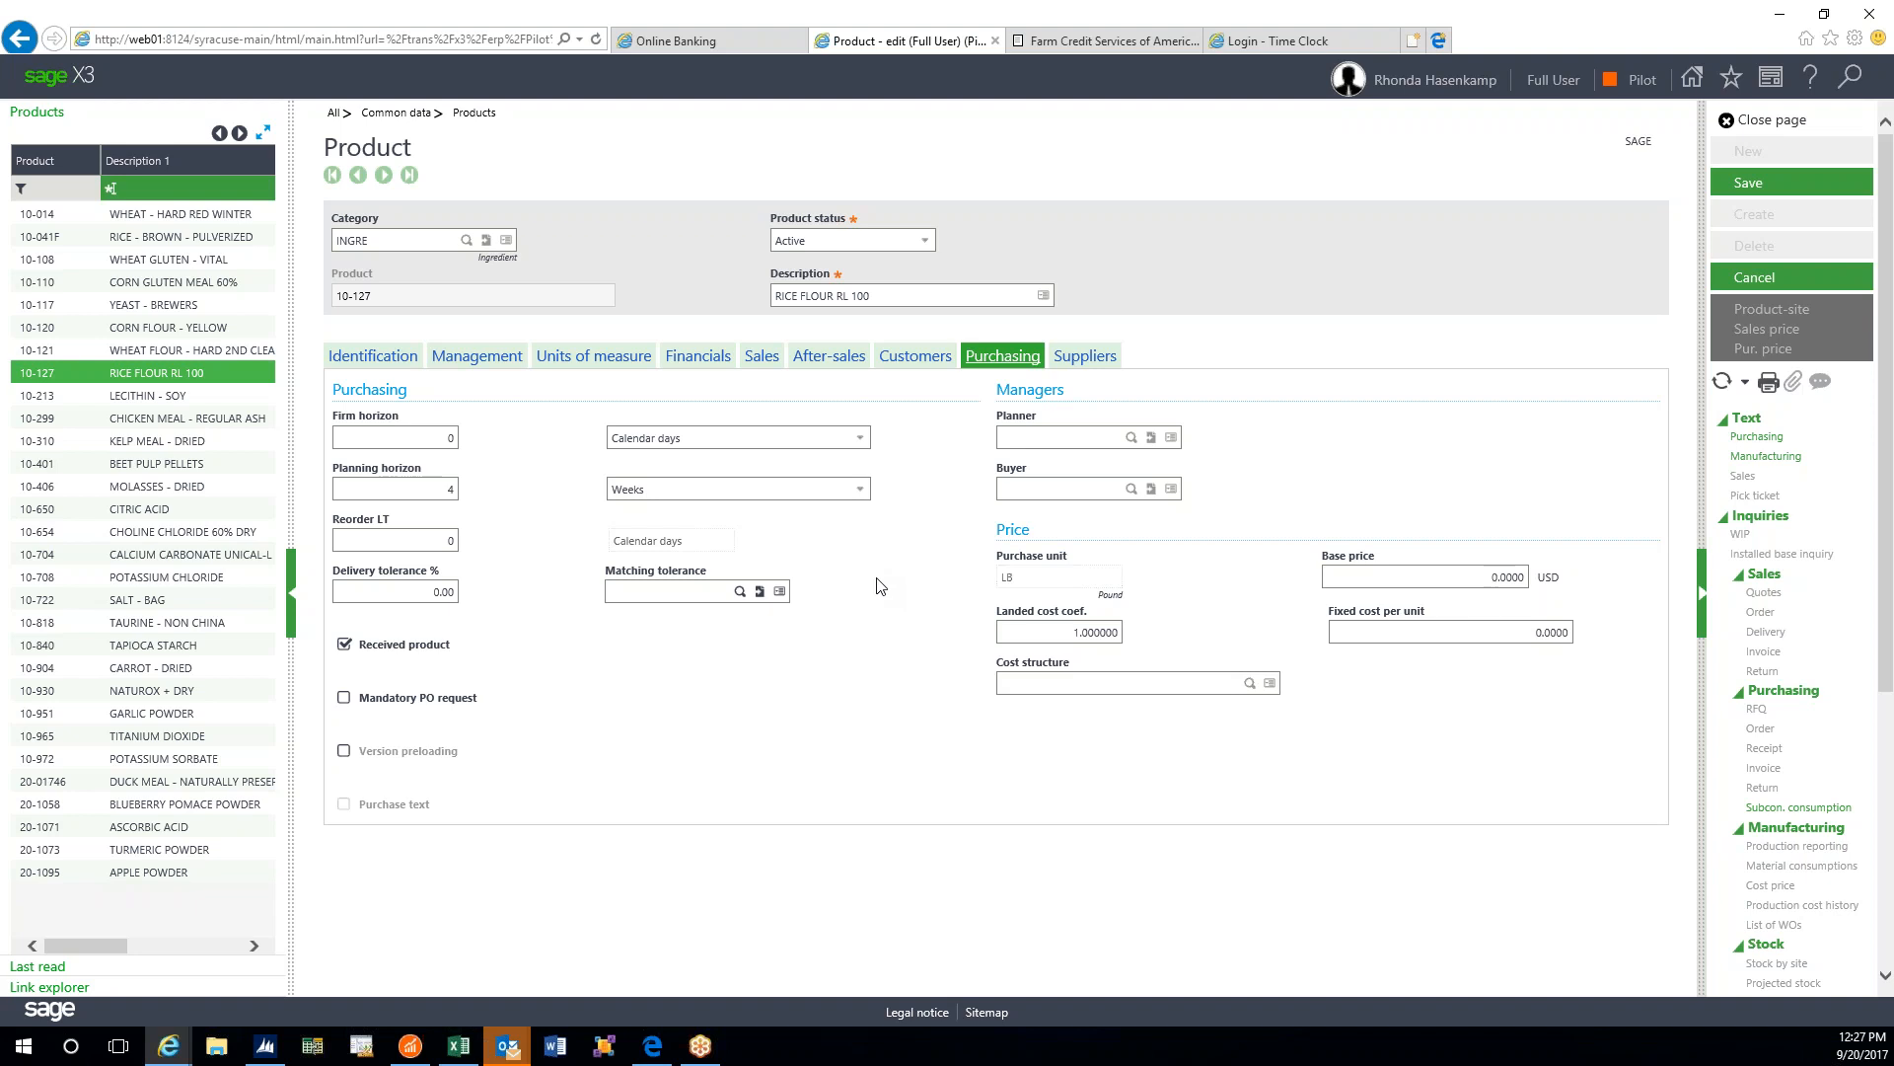
# - Inspect the 0.0000 USD purchasing base price, then view the still-empty Suppliers section
pyautogui.click(1472, 577)
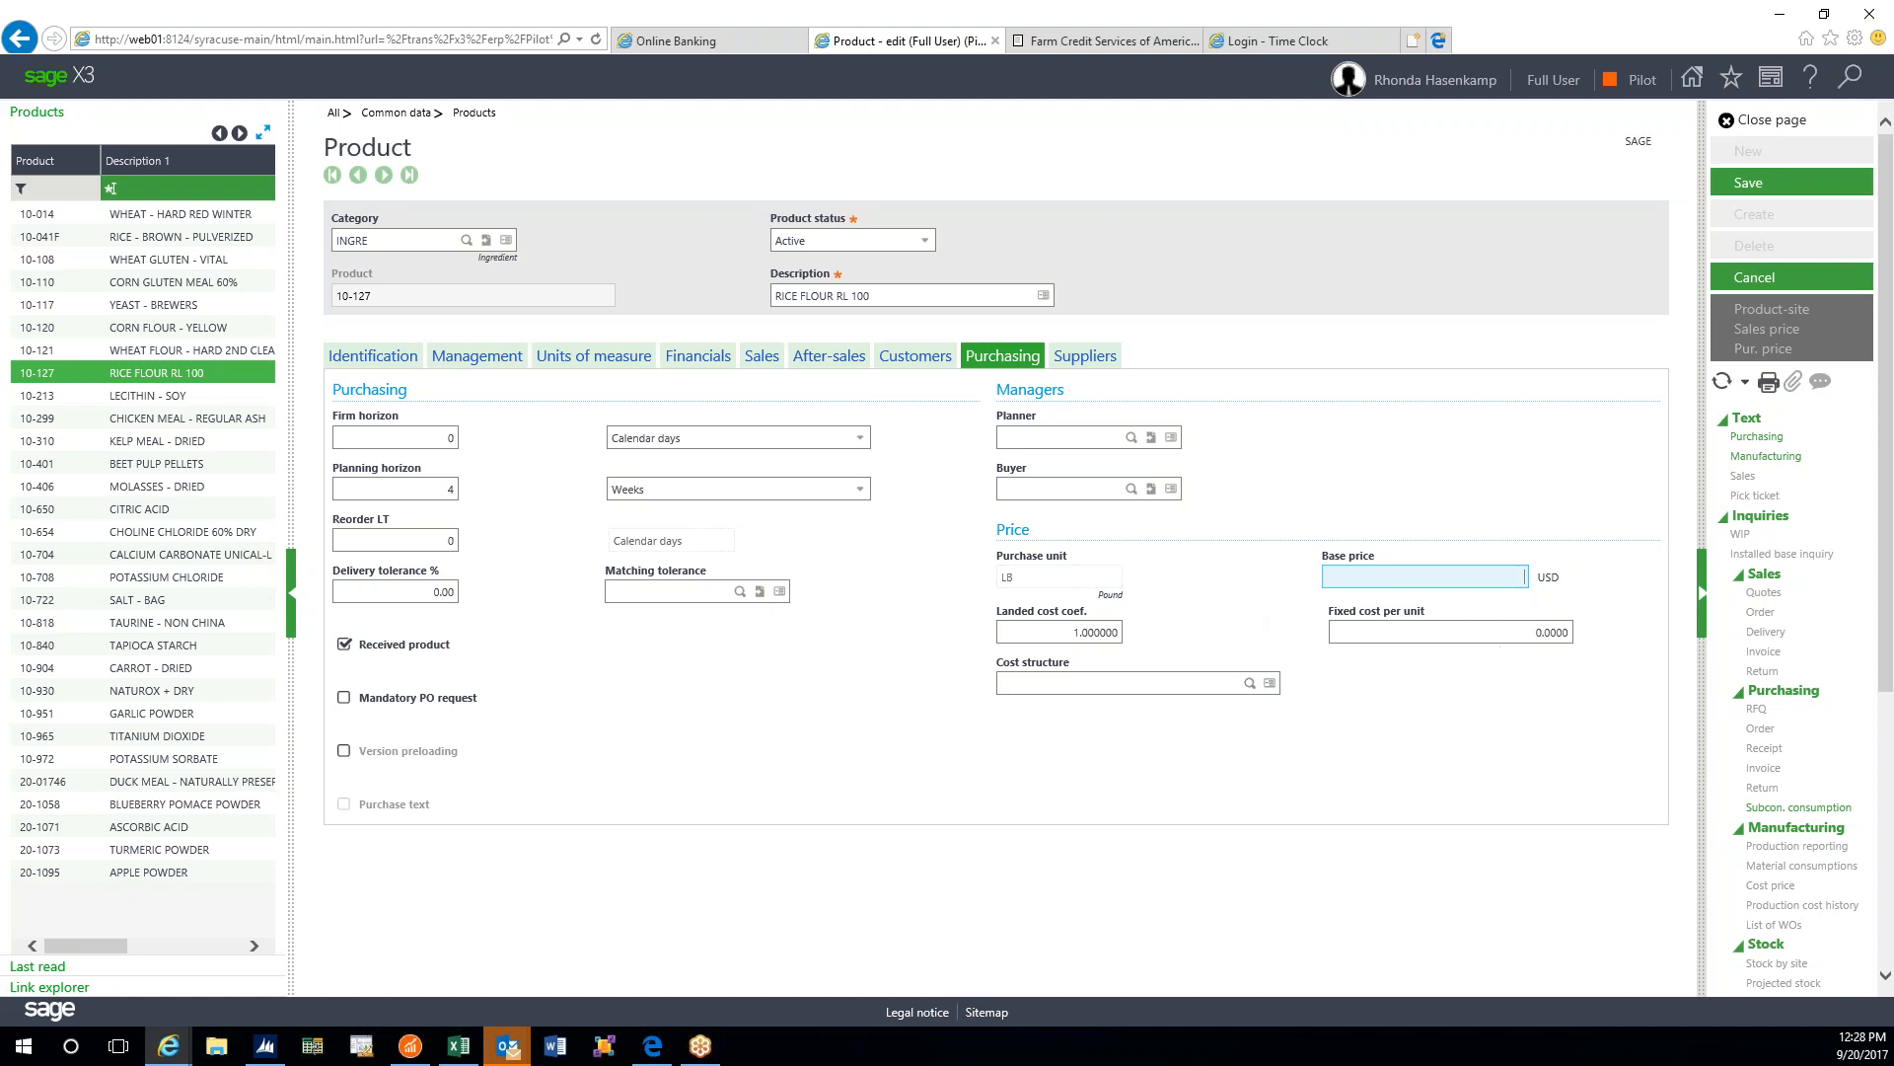
pyautogui.click(1082, 356)
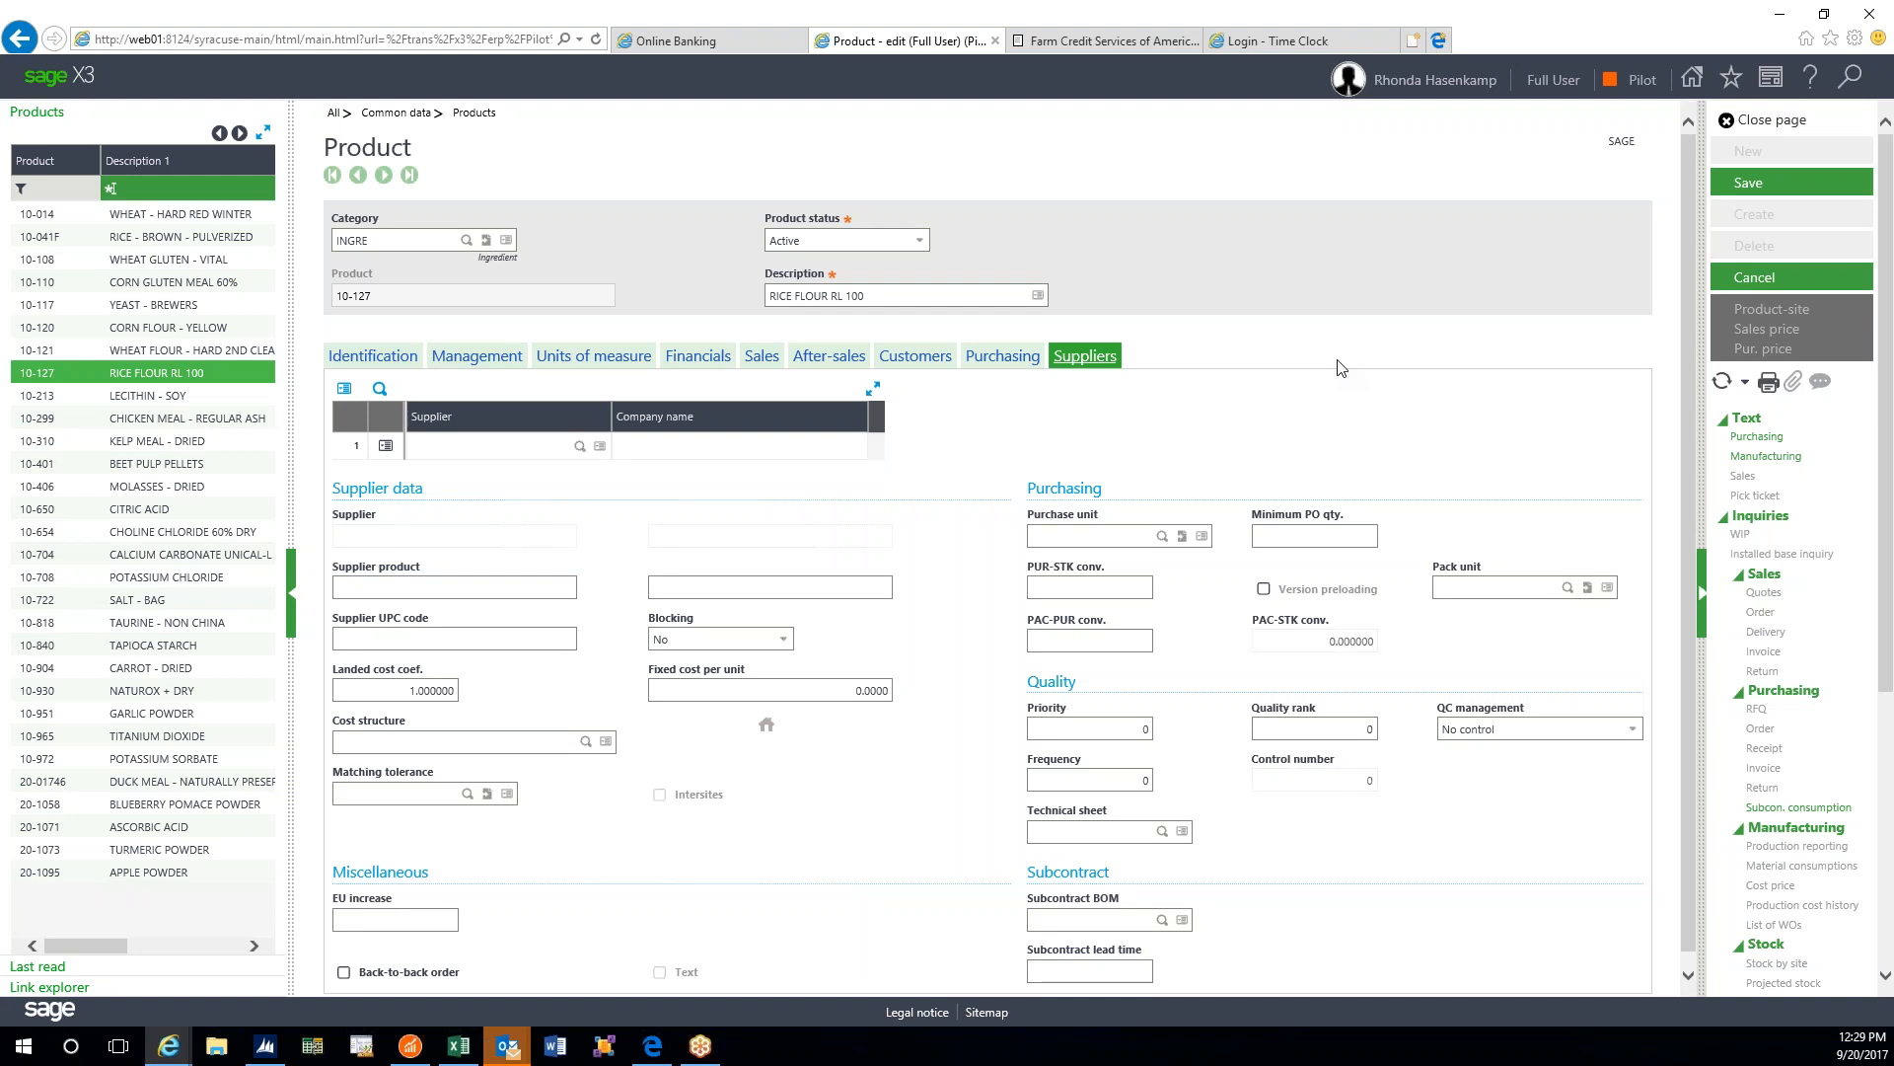
pyautogui.scroll(-1, 1340, 367)
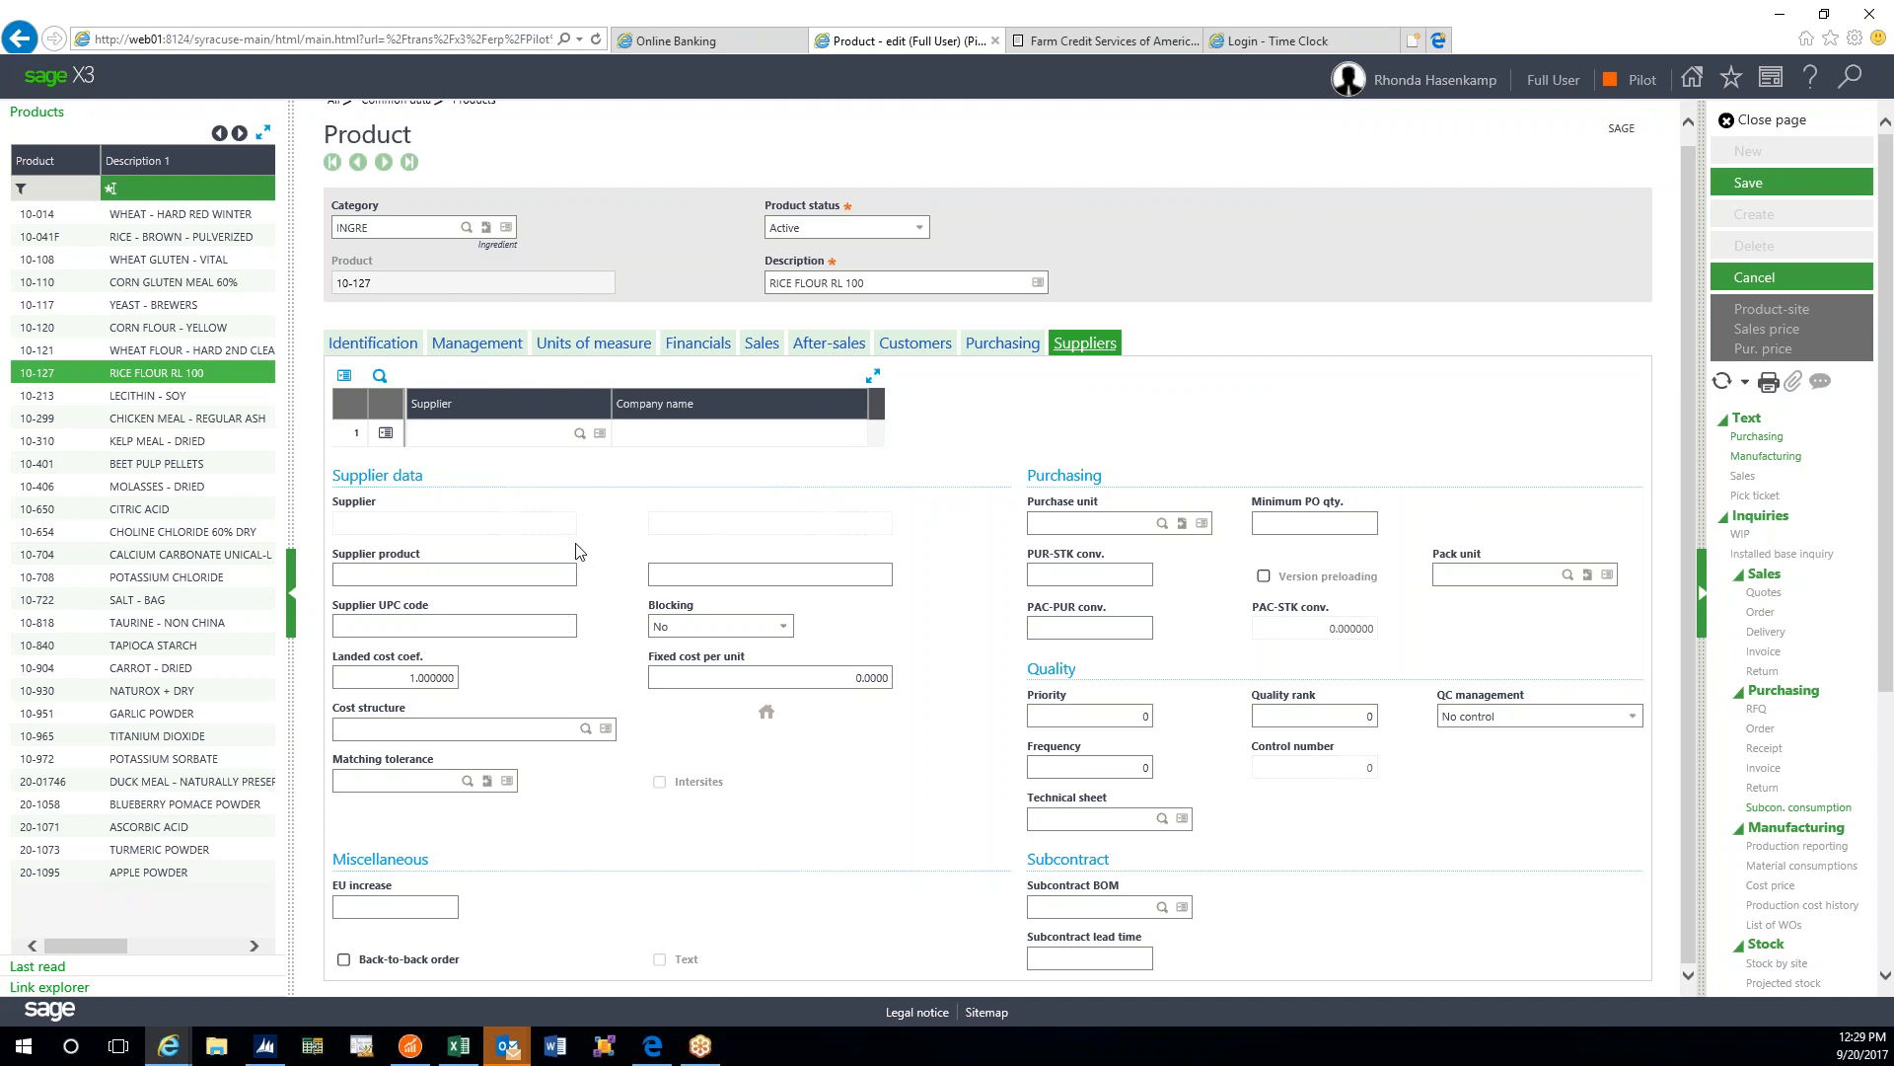
# - Close the 10-127 RICE FLOUR RL 100 product page, cancelling its modifications
pyautogui.click(1738, 126)
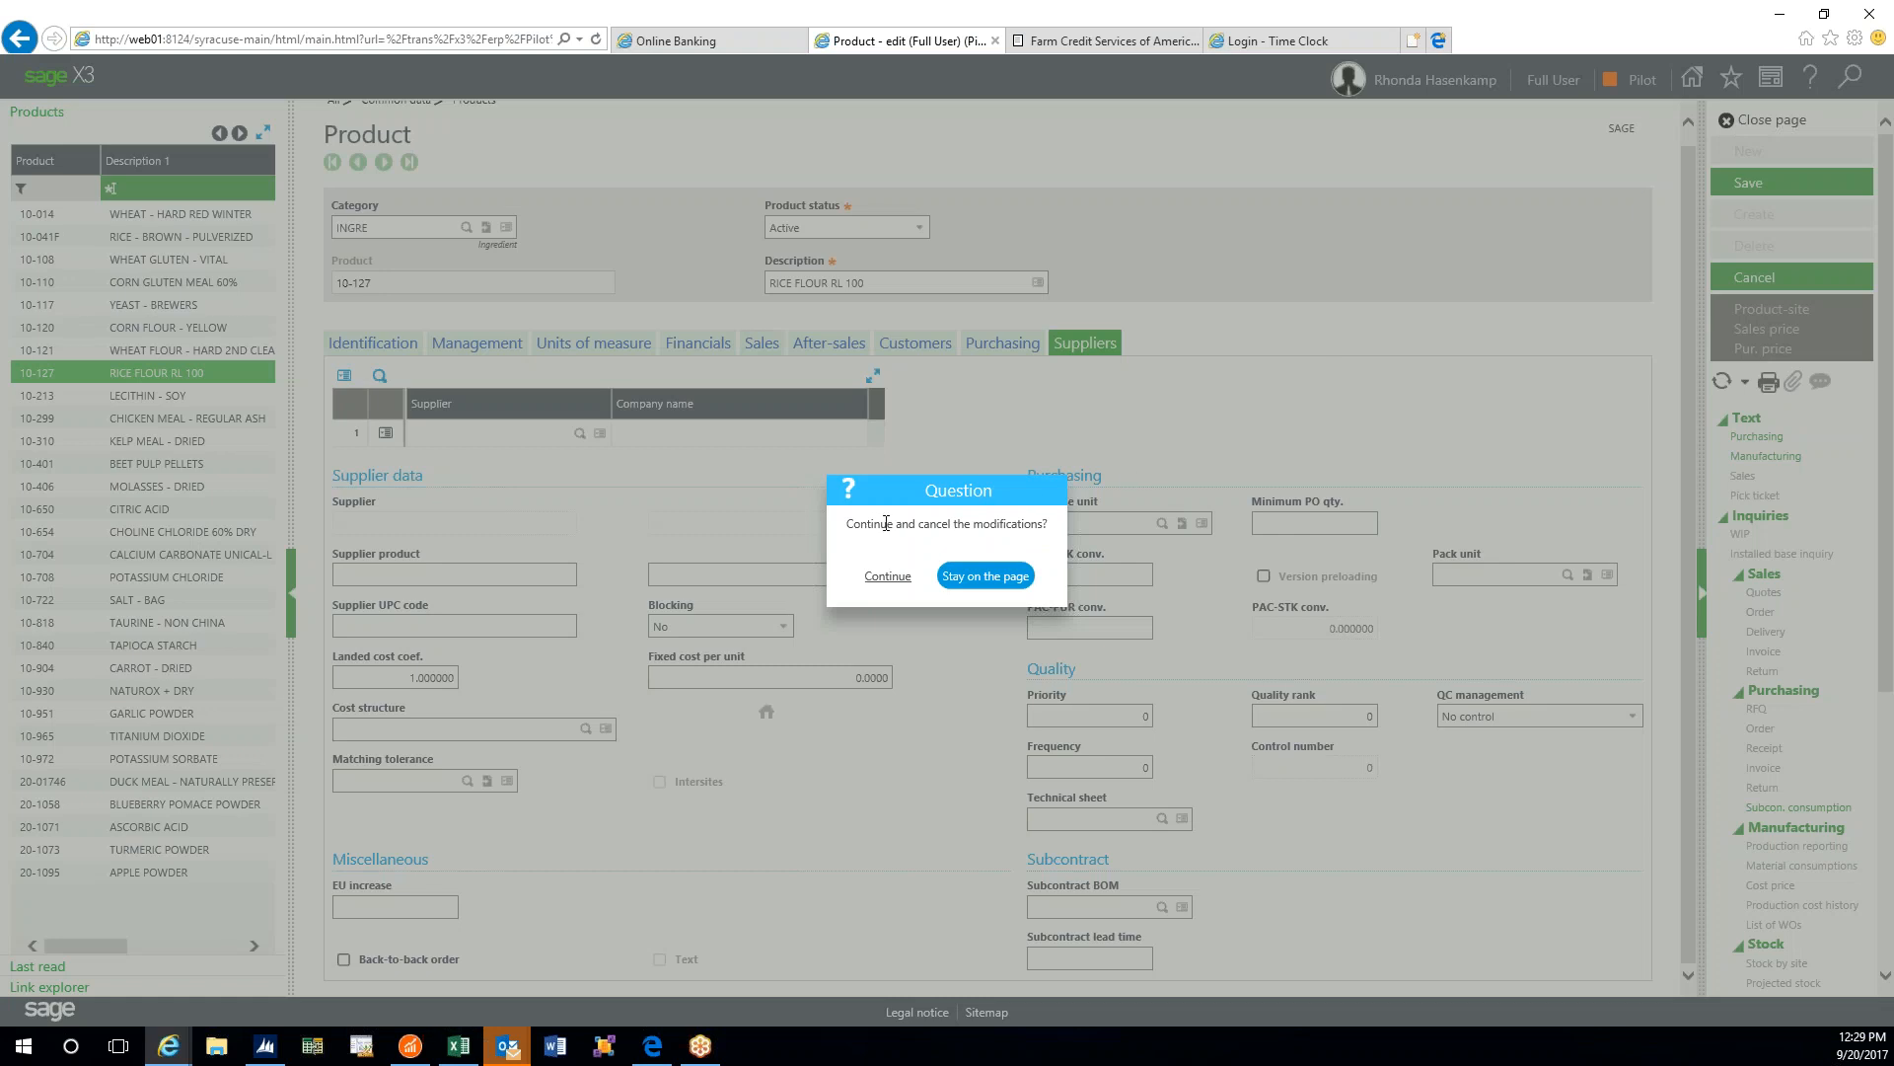
pyautogui.click(891, 579)
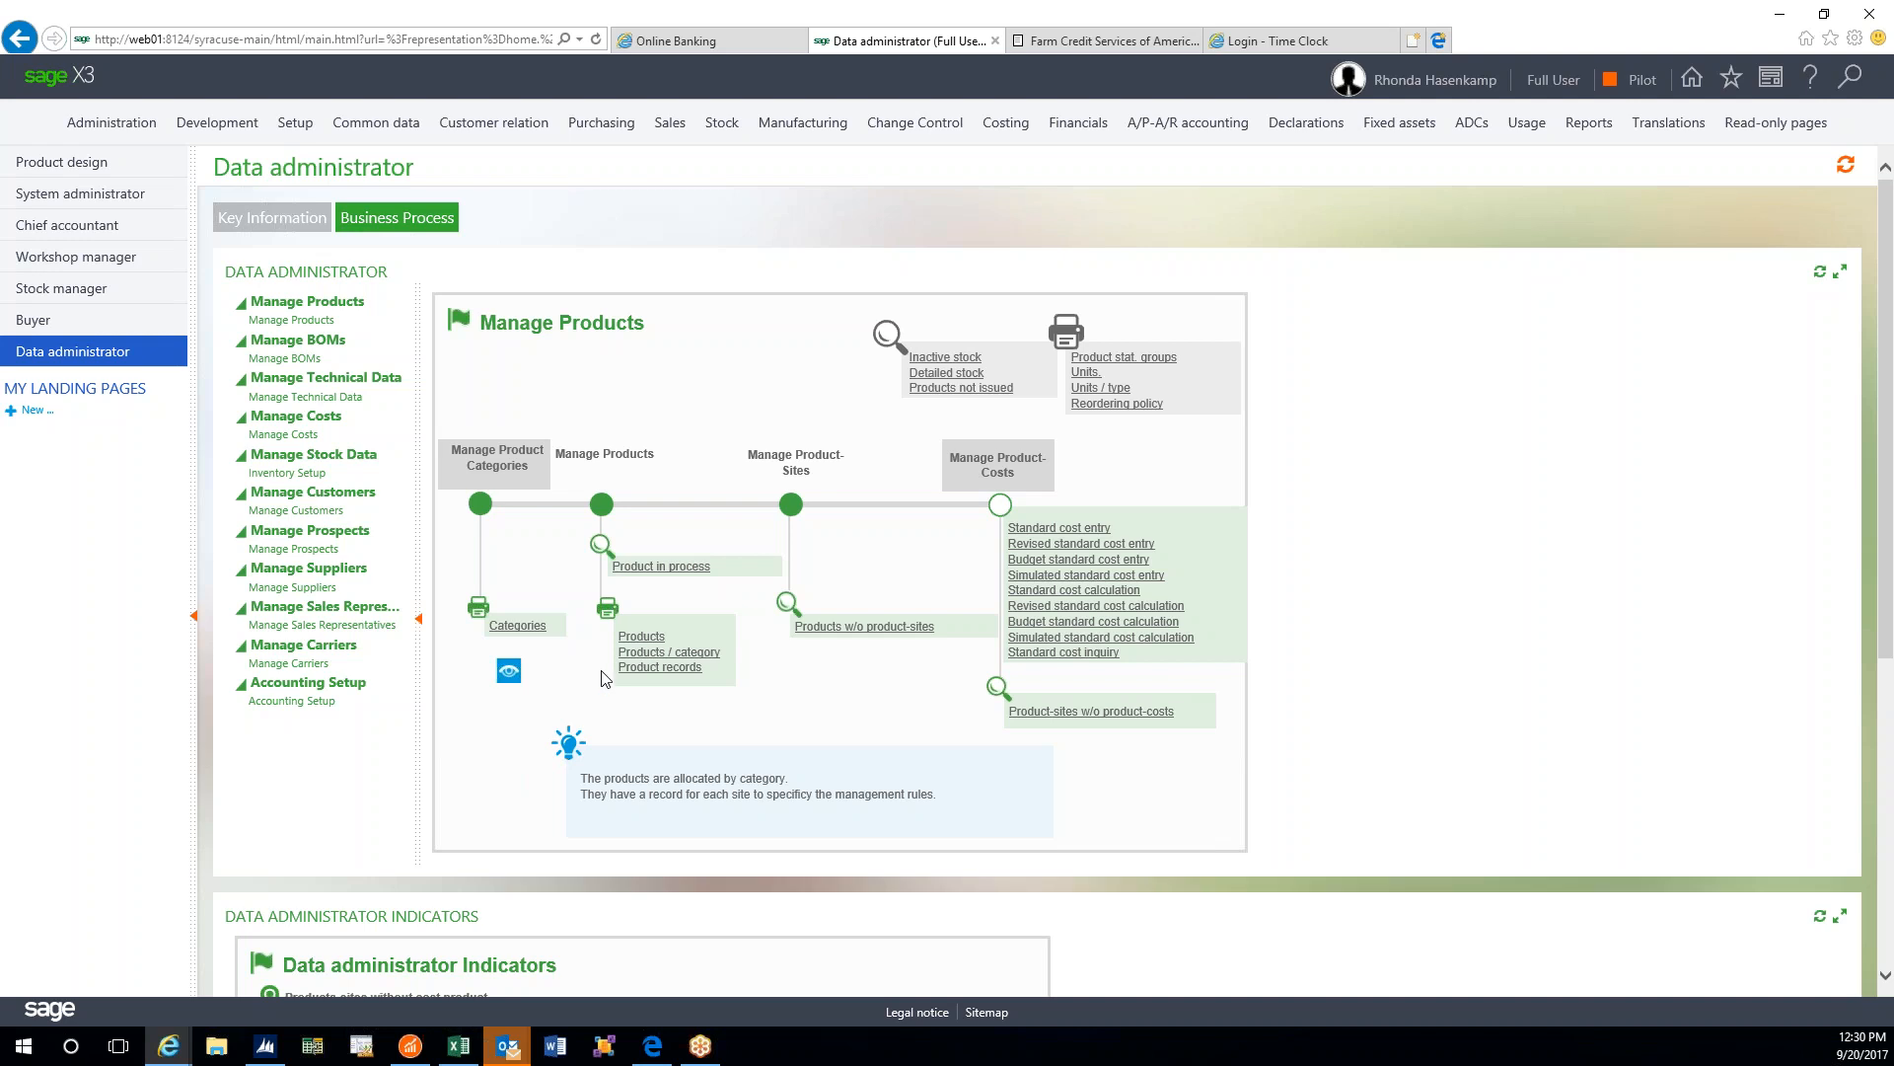
# - Open Manage Product-Sites to display 10-127 RICE FLOUR RL 100 at stock site KCTRET1
pyautogui.click(601, 504)
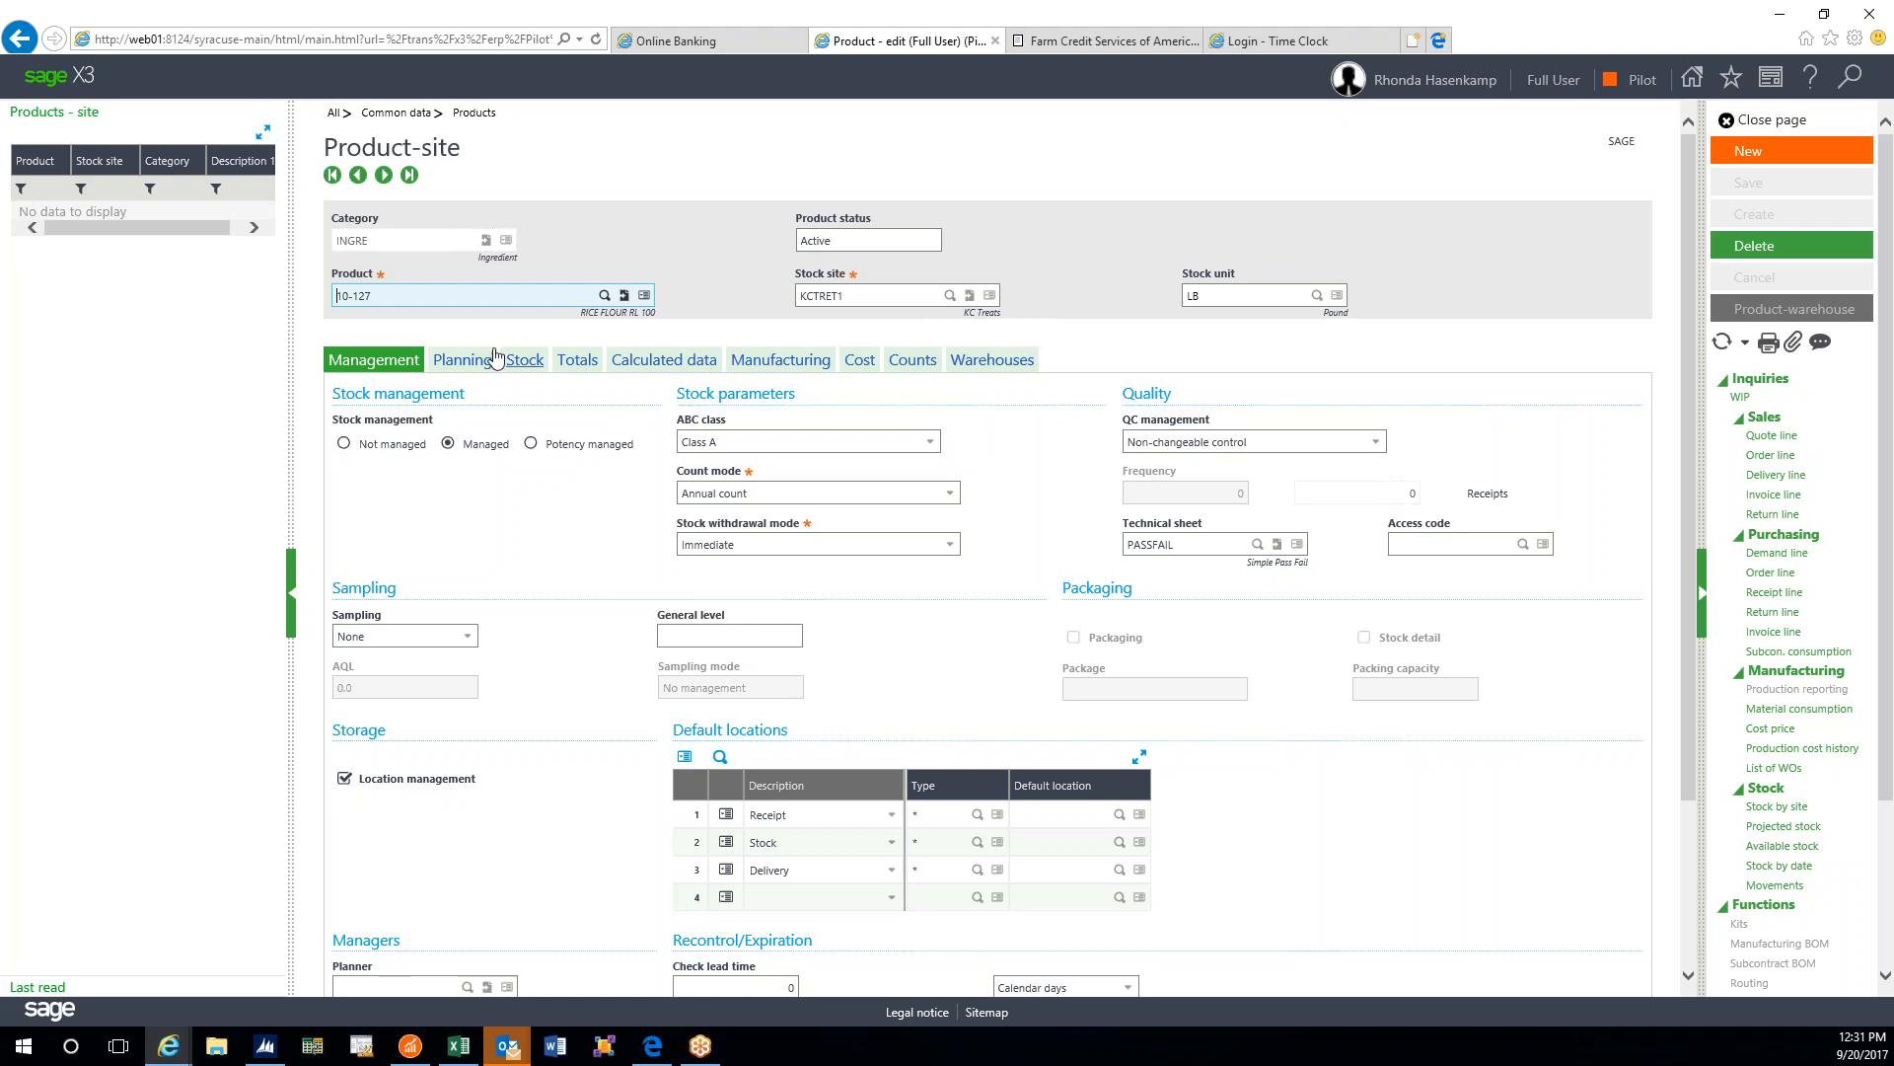
# - Show the Planning section: 4-week demand horizon, By MRP reorder mode, NET policy
pyautogui.click(464, 360)
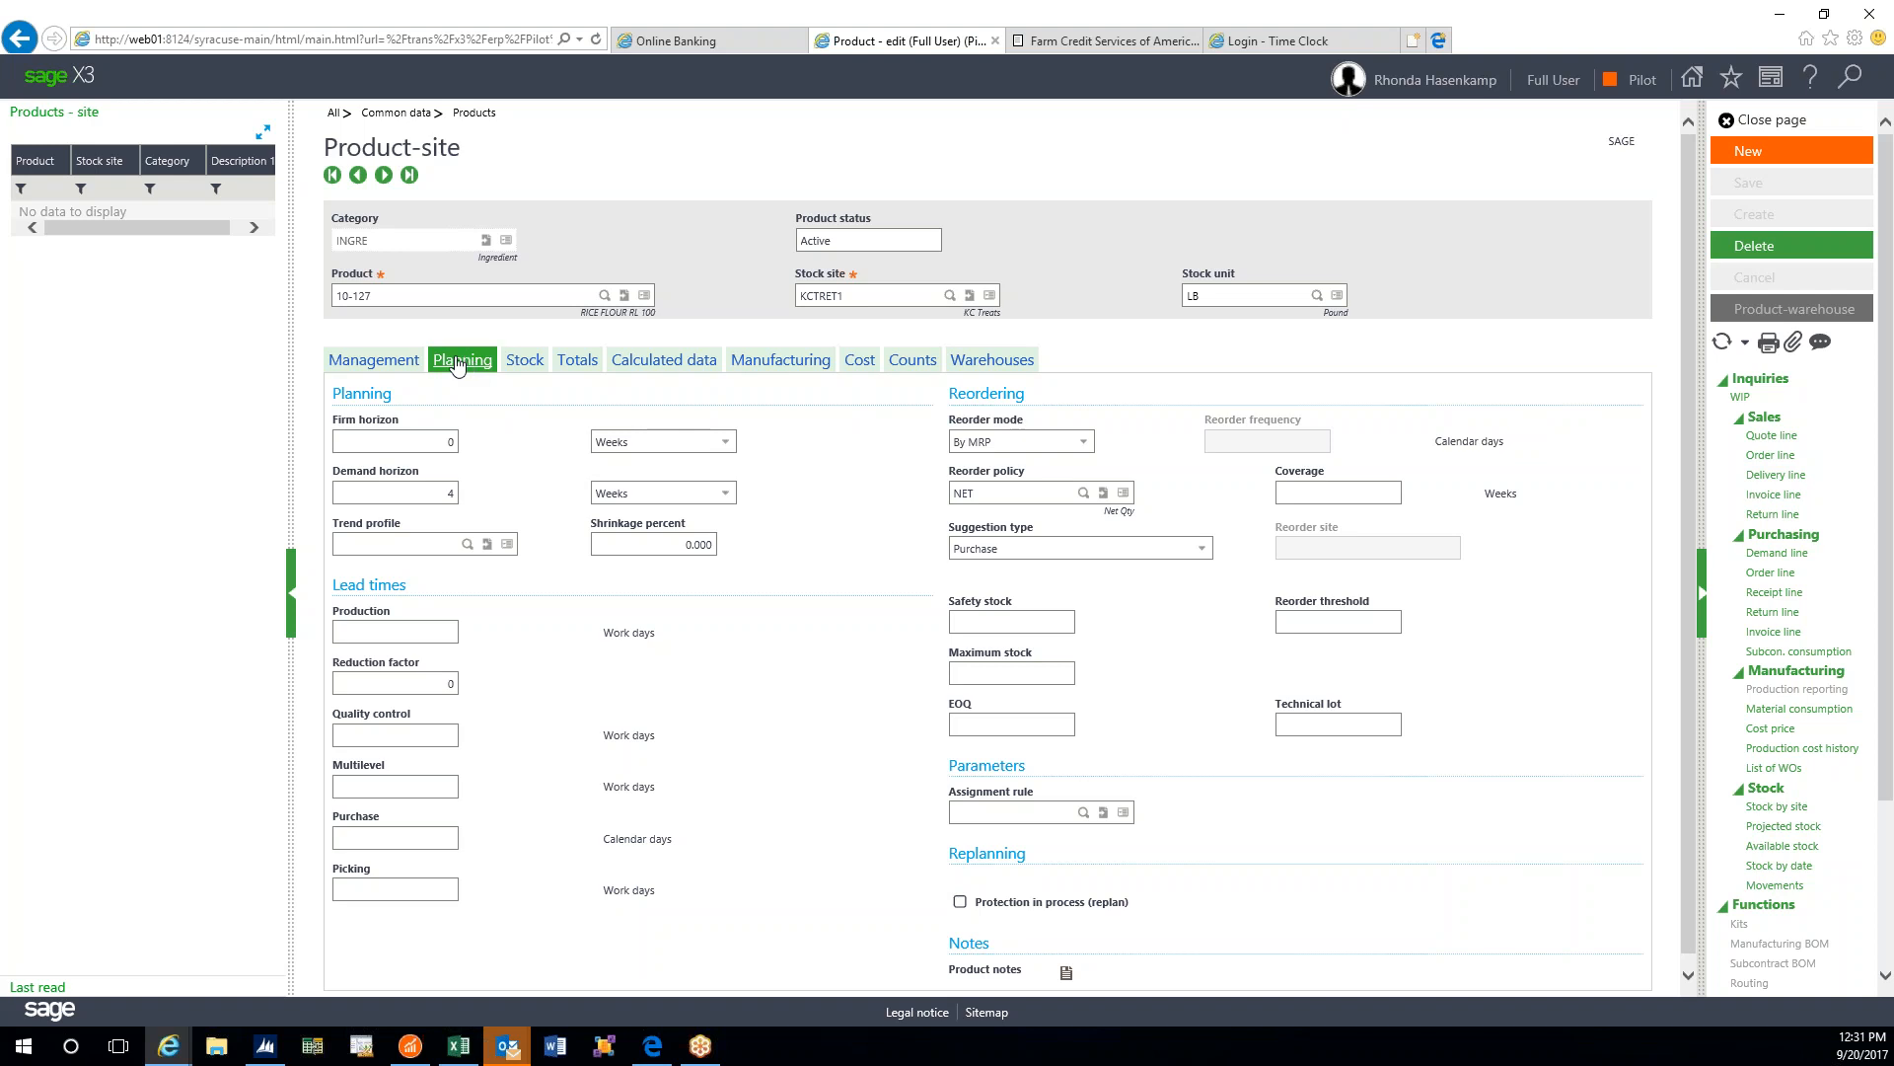
# - Display the Stock section for 10-127 at KCTRET1, with internal and external quantities blank
pyautogui.click(525, 361)
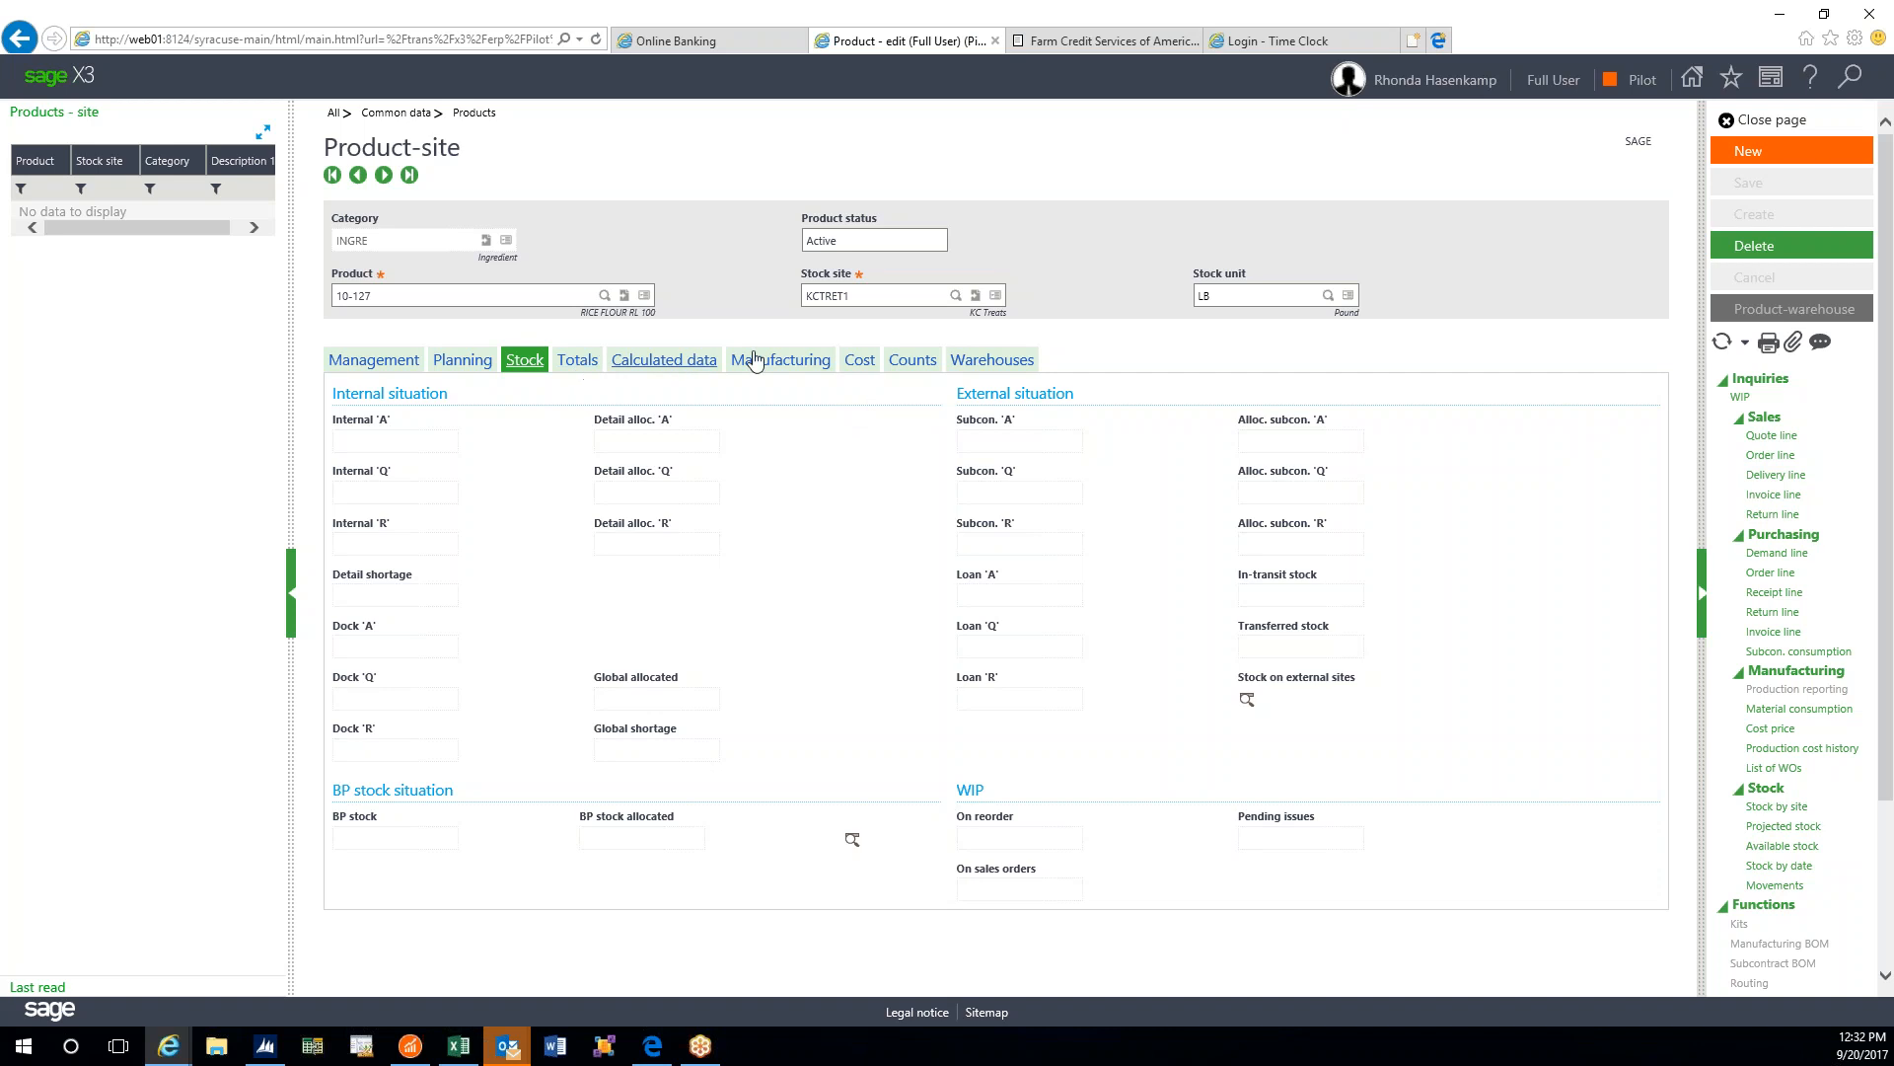
# - Show the Cost section: FIFO valuation, average and standard costs 0.0000 USD
pyautogui.click(861, 361)
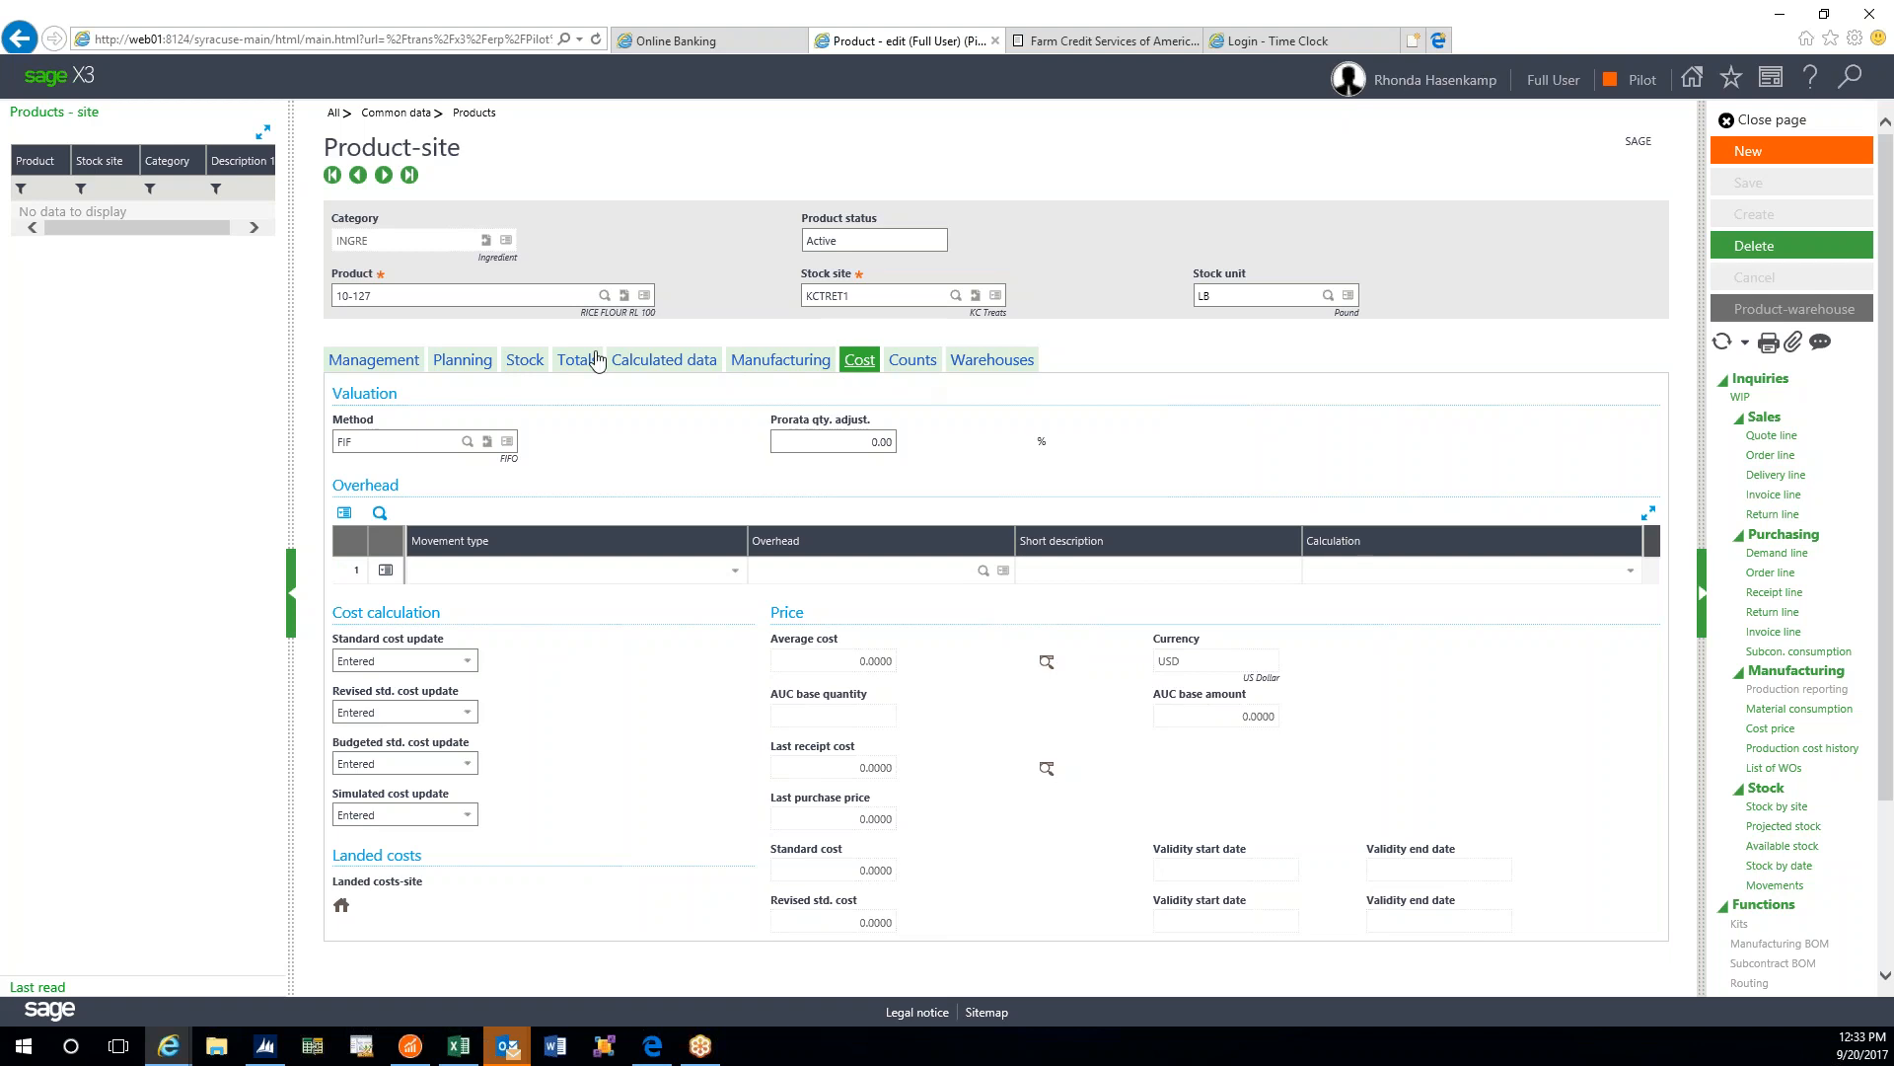
# - Show the Totals section for fiscal year 18, period 3, with zero receipts and issues
pyautogui.click(578, 361)
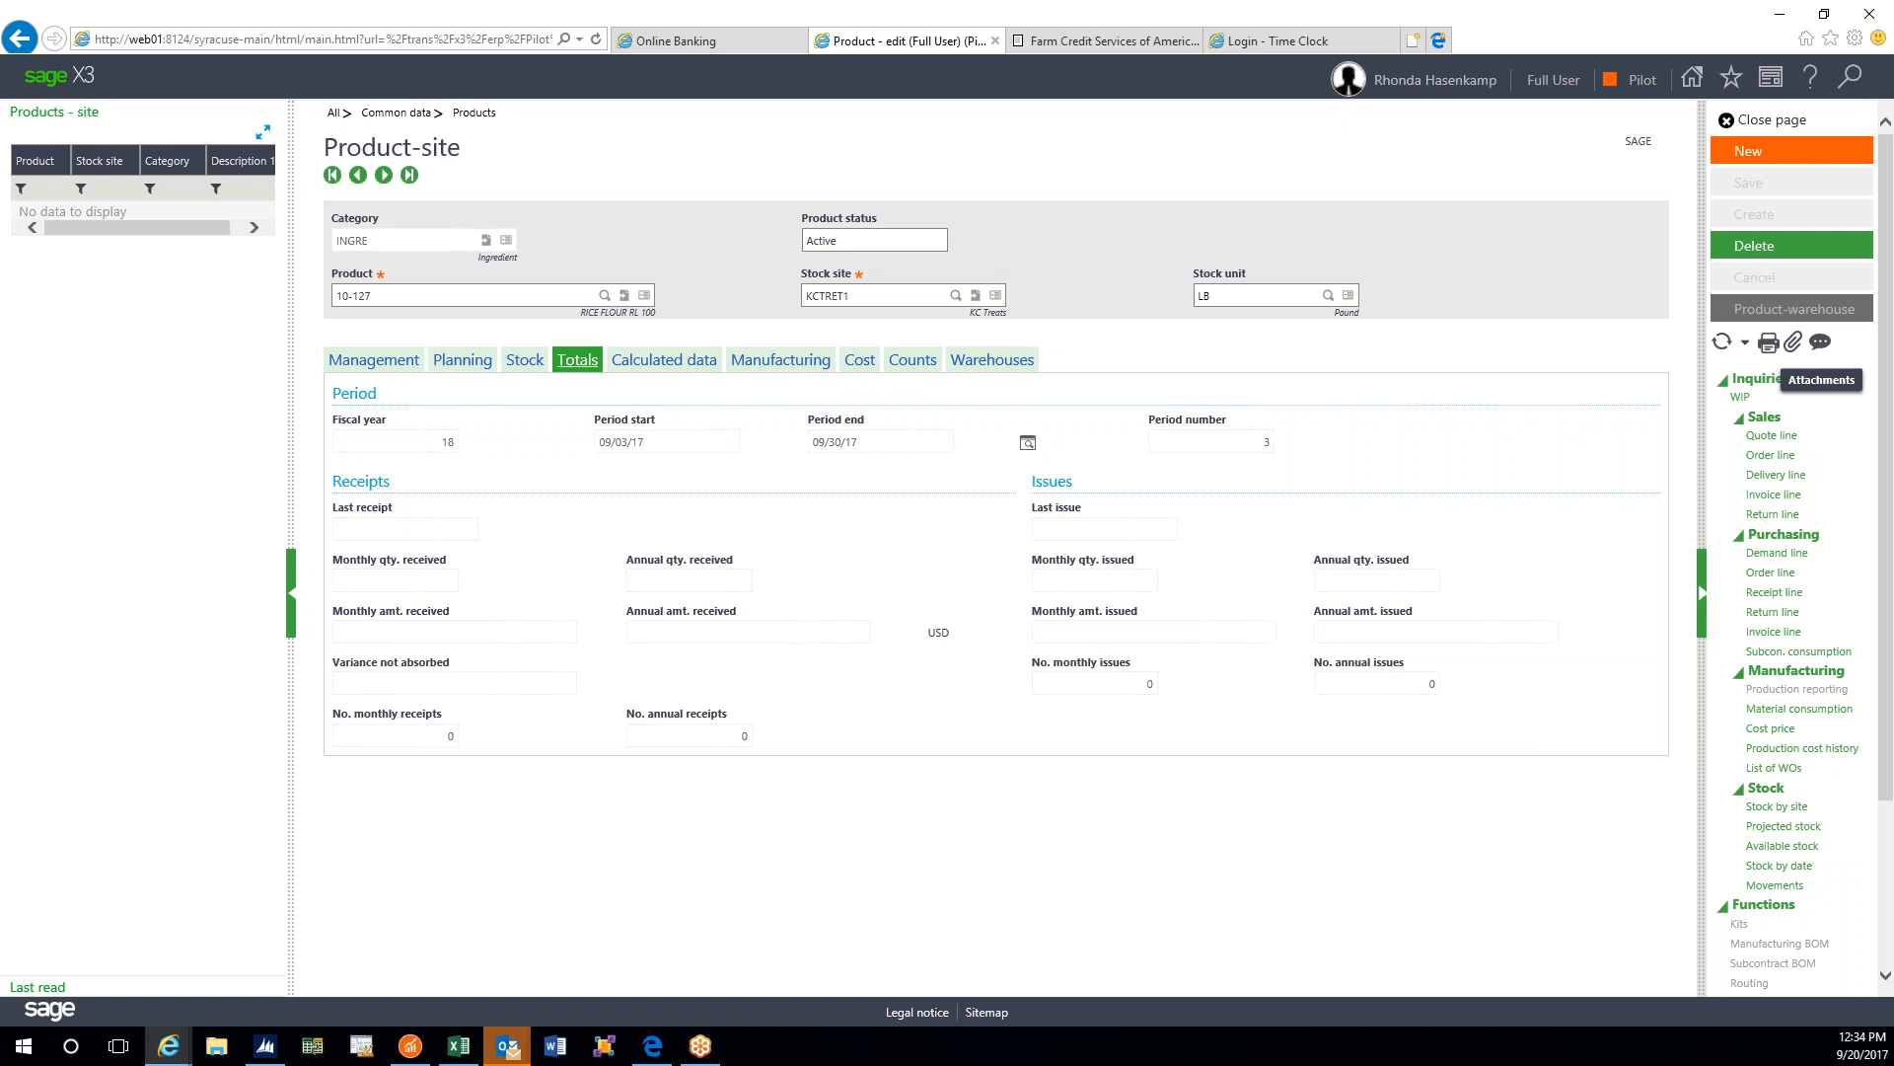
# - Close the product-site record and return to the RICE FLOUR RL 100 Product record's Identification details
pyautogui.click(1771, 121)
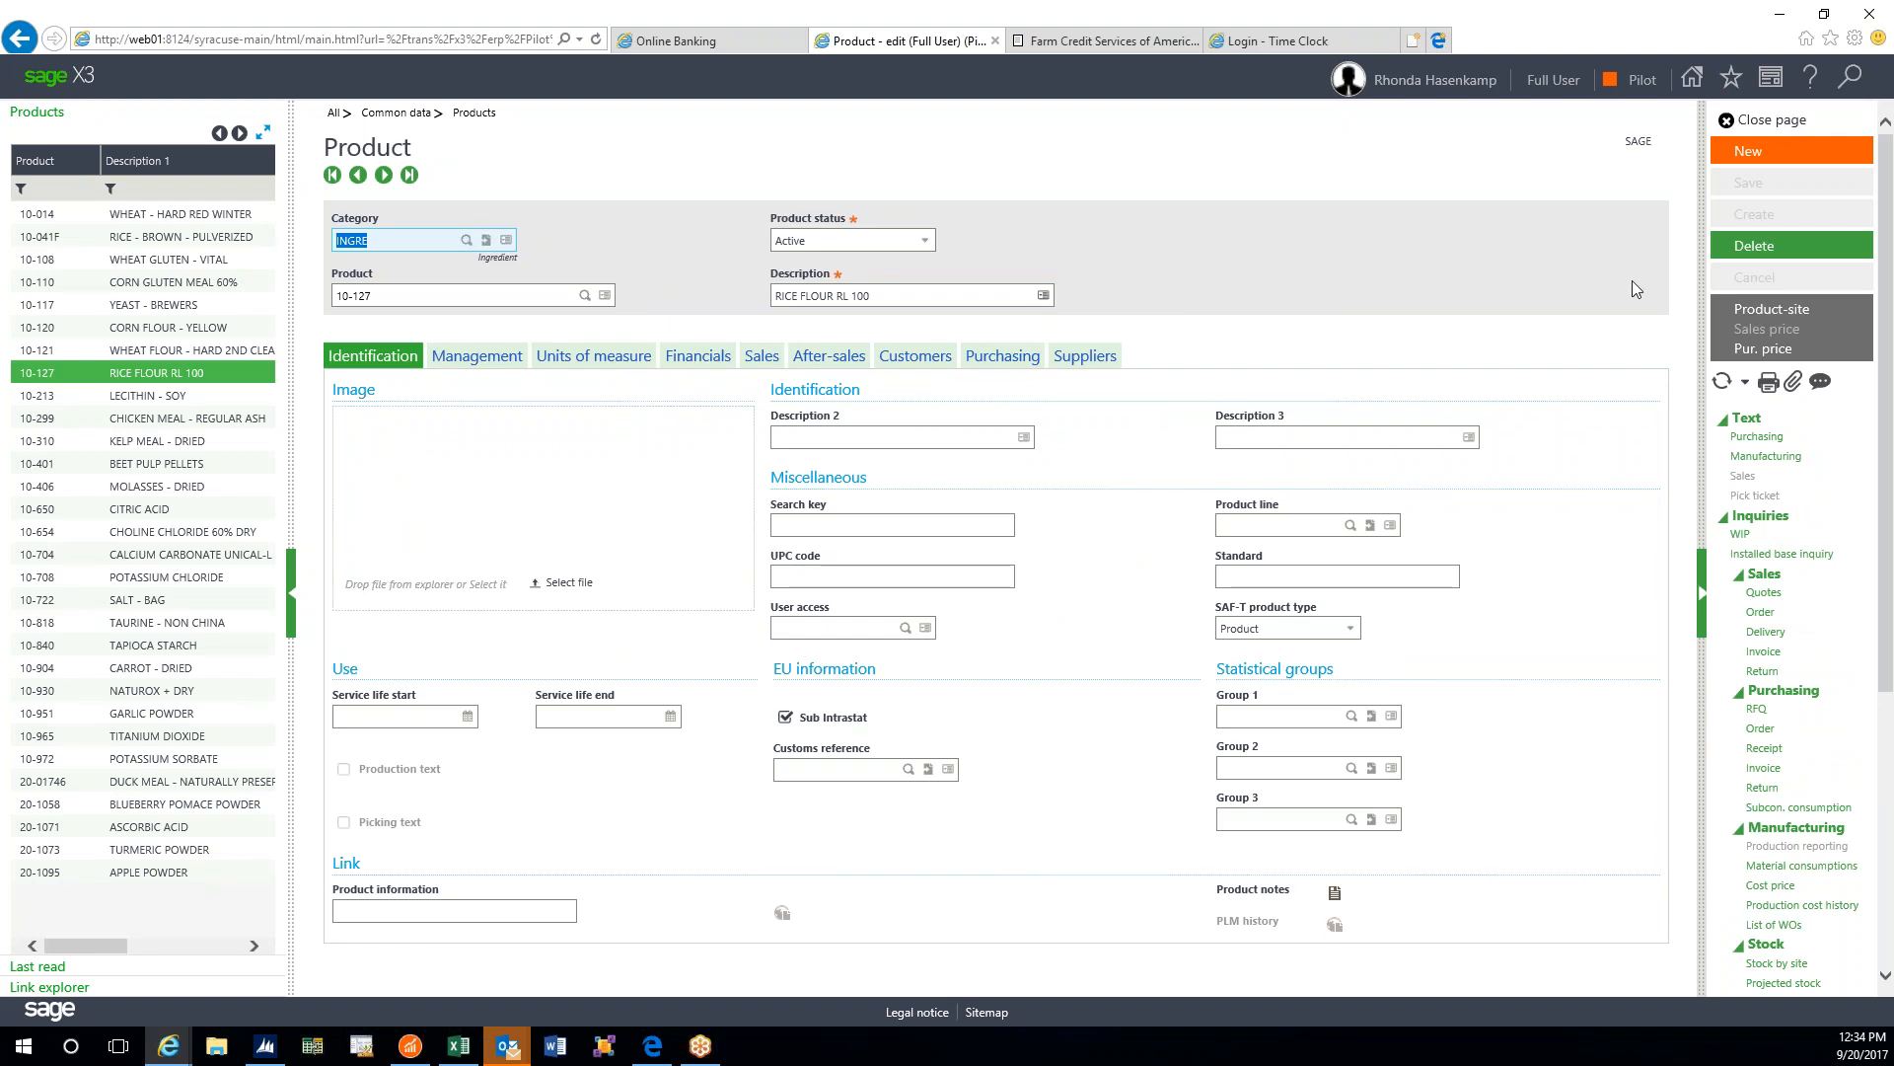
pyautogui.scroll(-3, 1807, 391)
pyautogui.scroll(-2, 1807, 391)
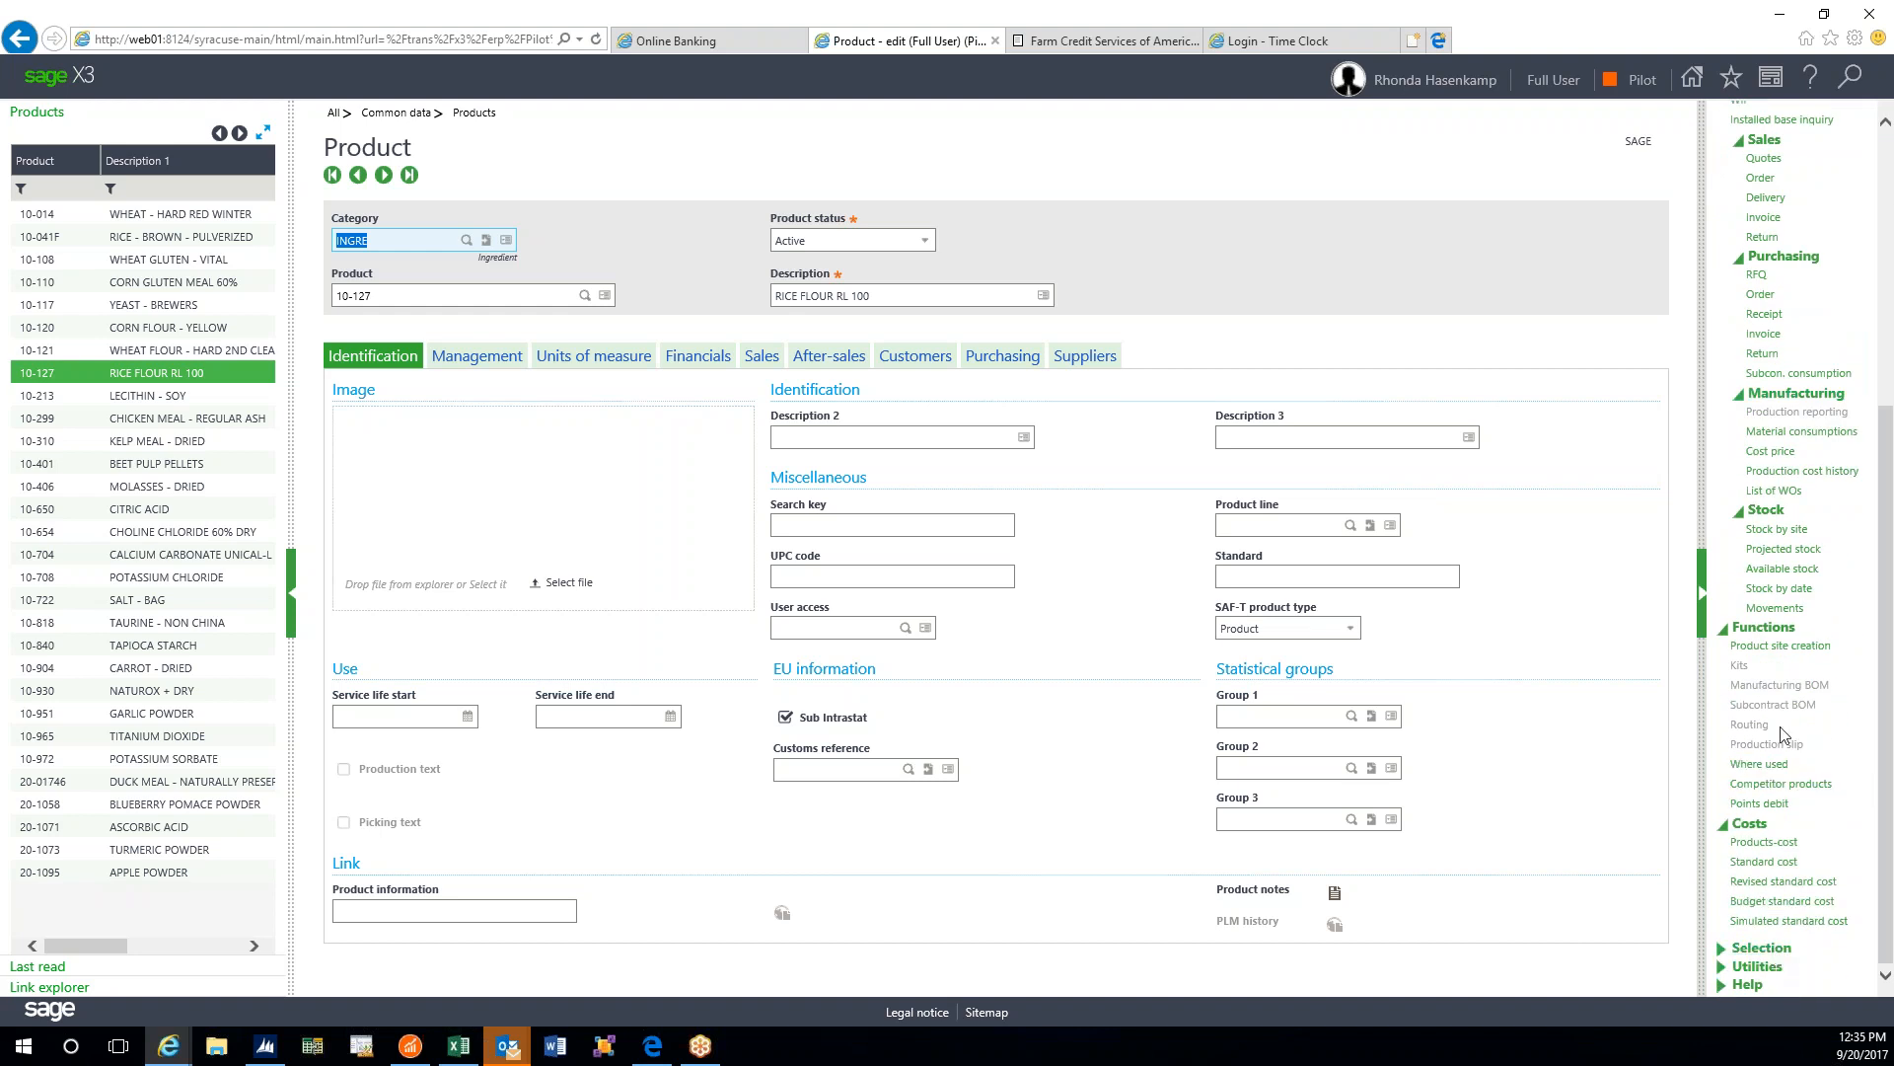
# - Create a product-site record for 10-127 at storage site FVMILL1 and close the creation window
pyautogui.click(1768, 646)
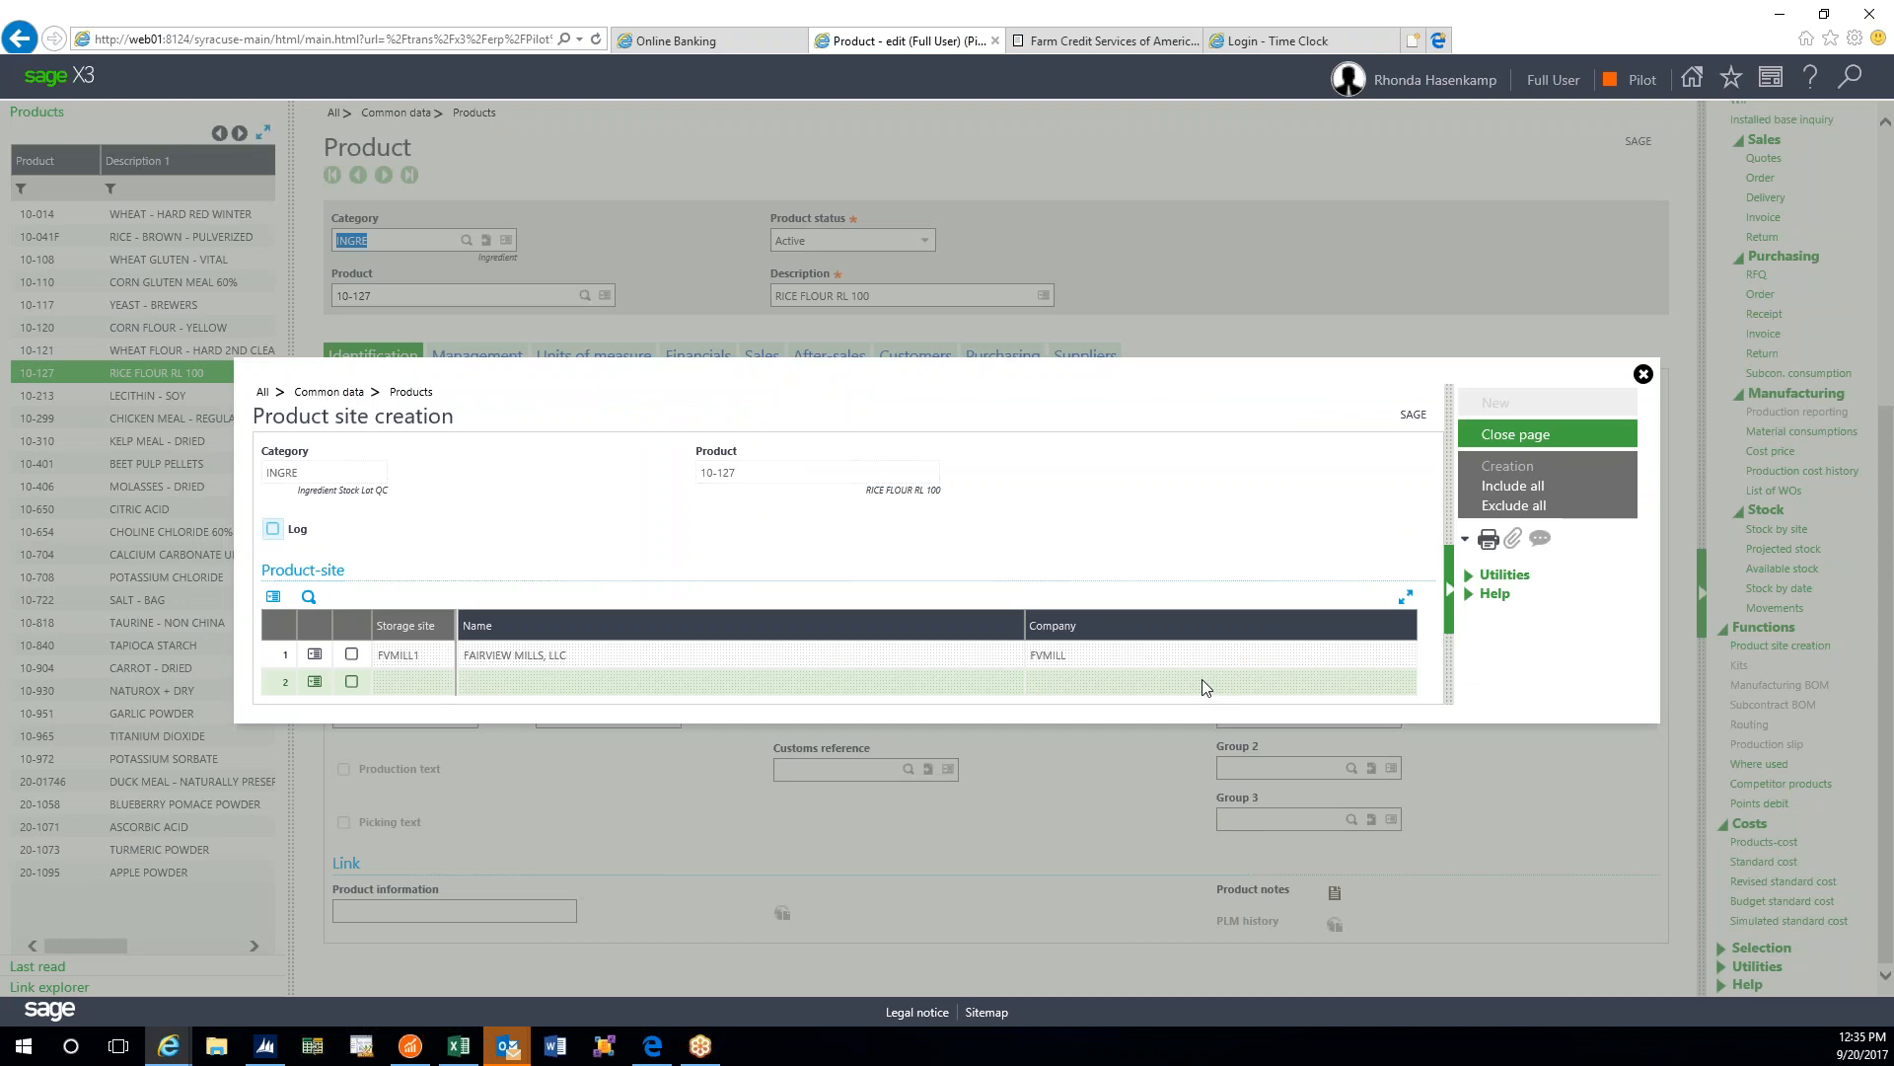
pyautogui.click(351, 654)
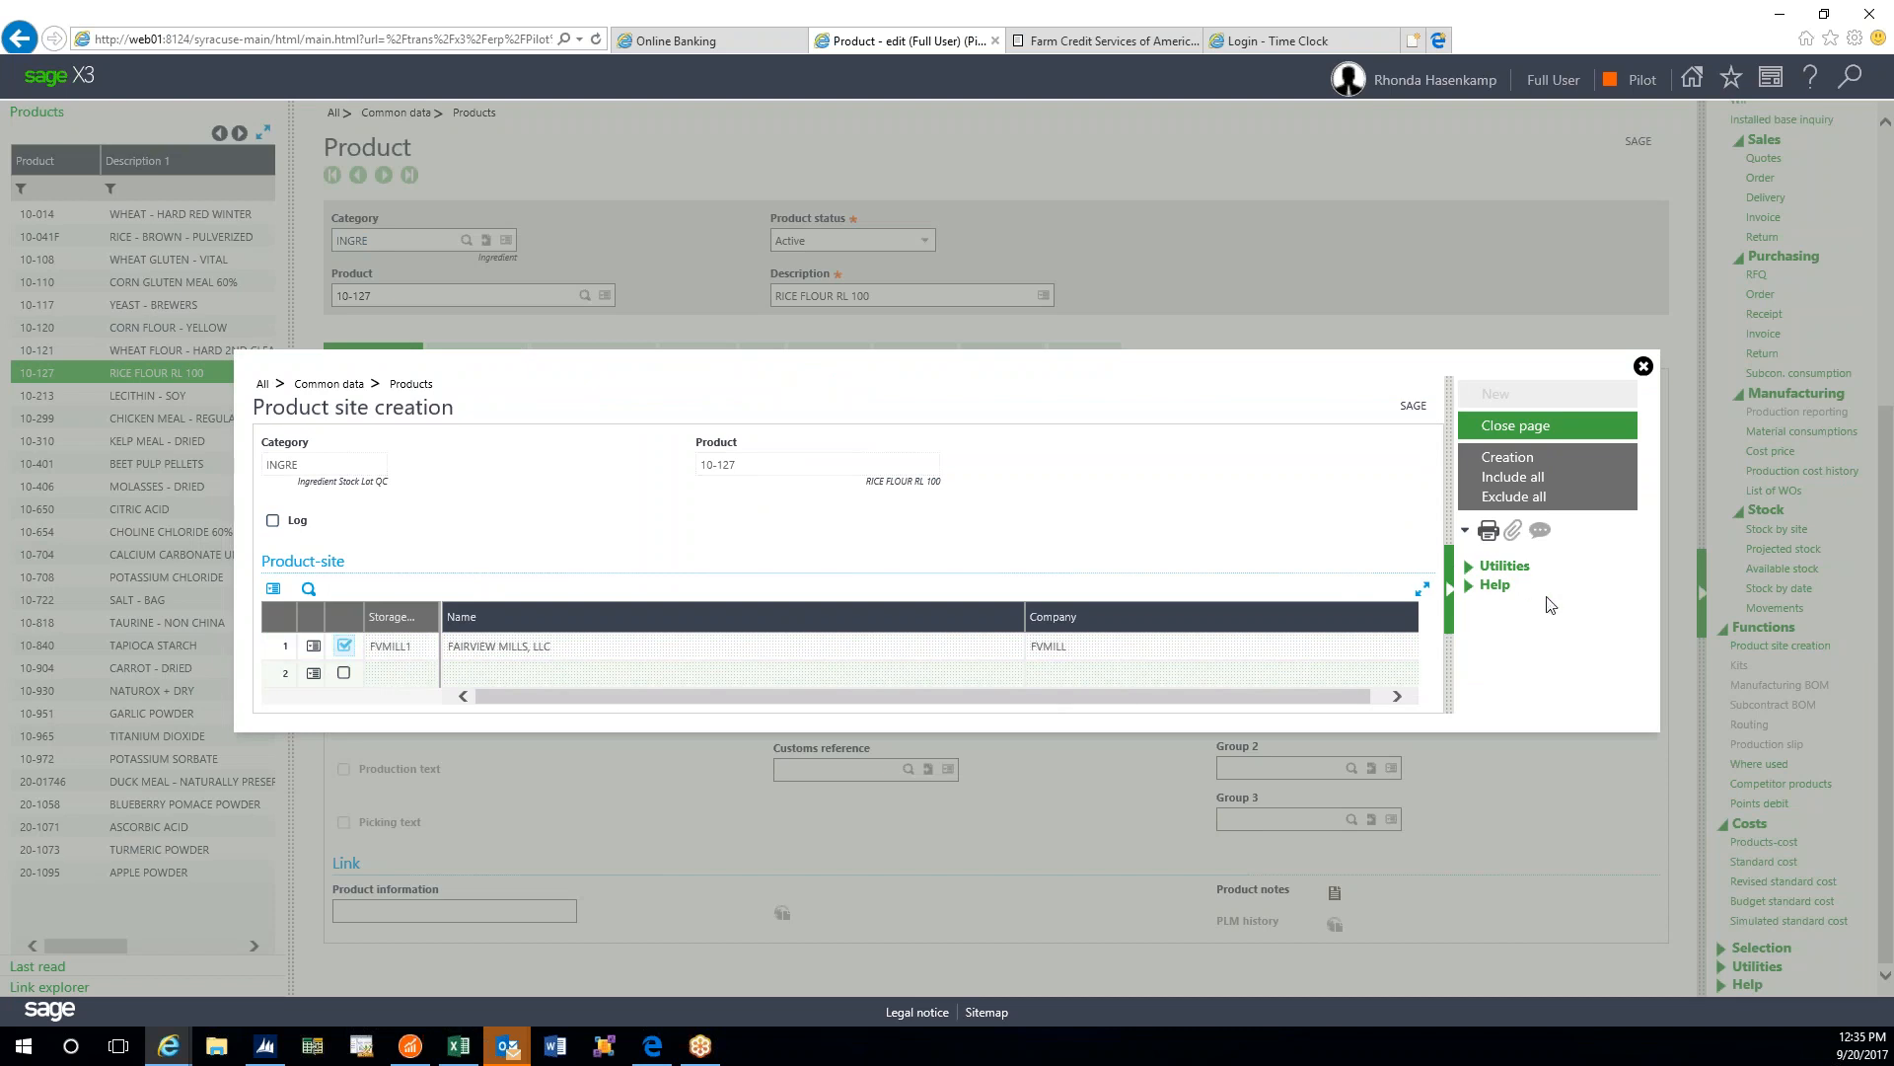
pyautogui.click(1524, 463)
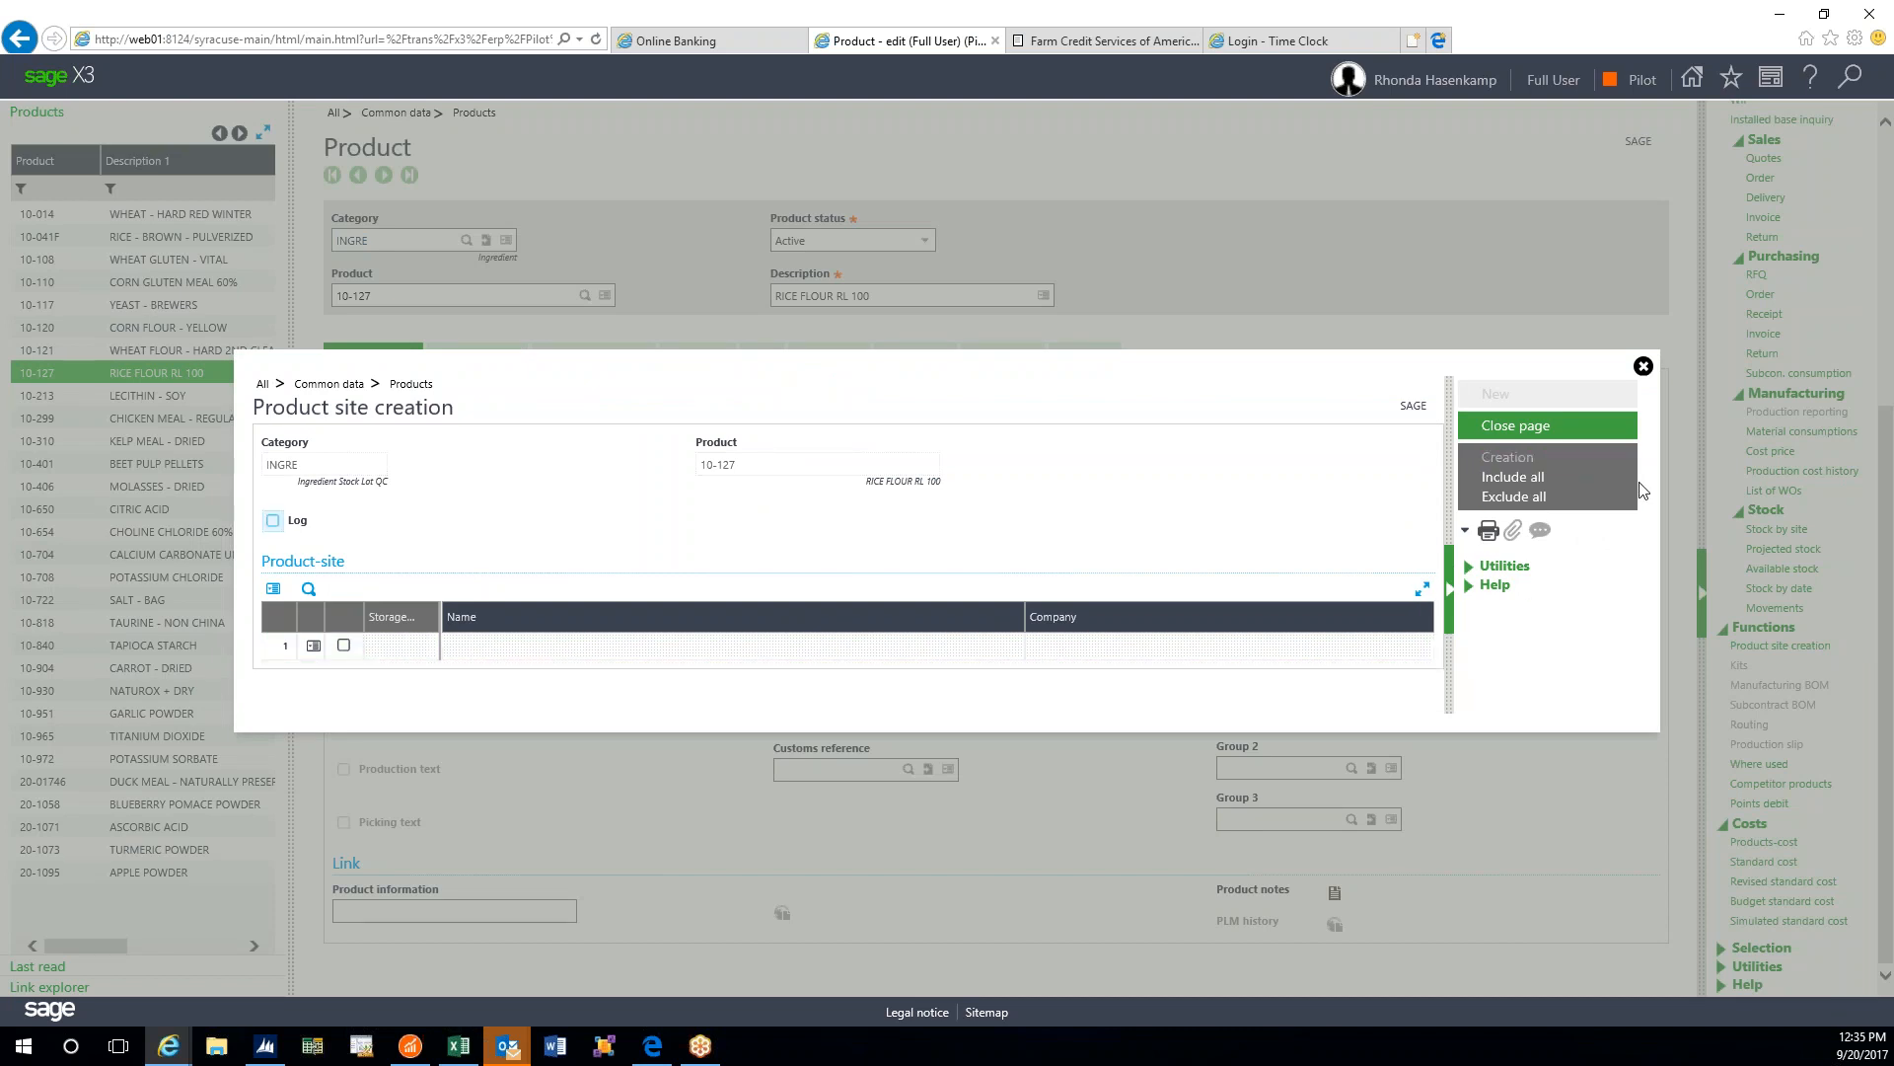
pyautogui.click(1643, 368)
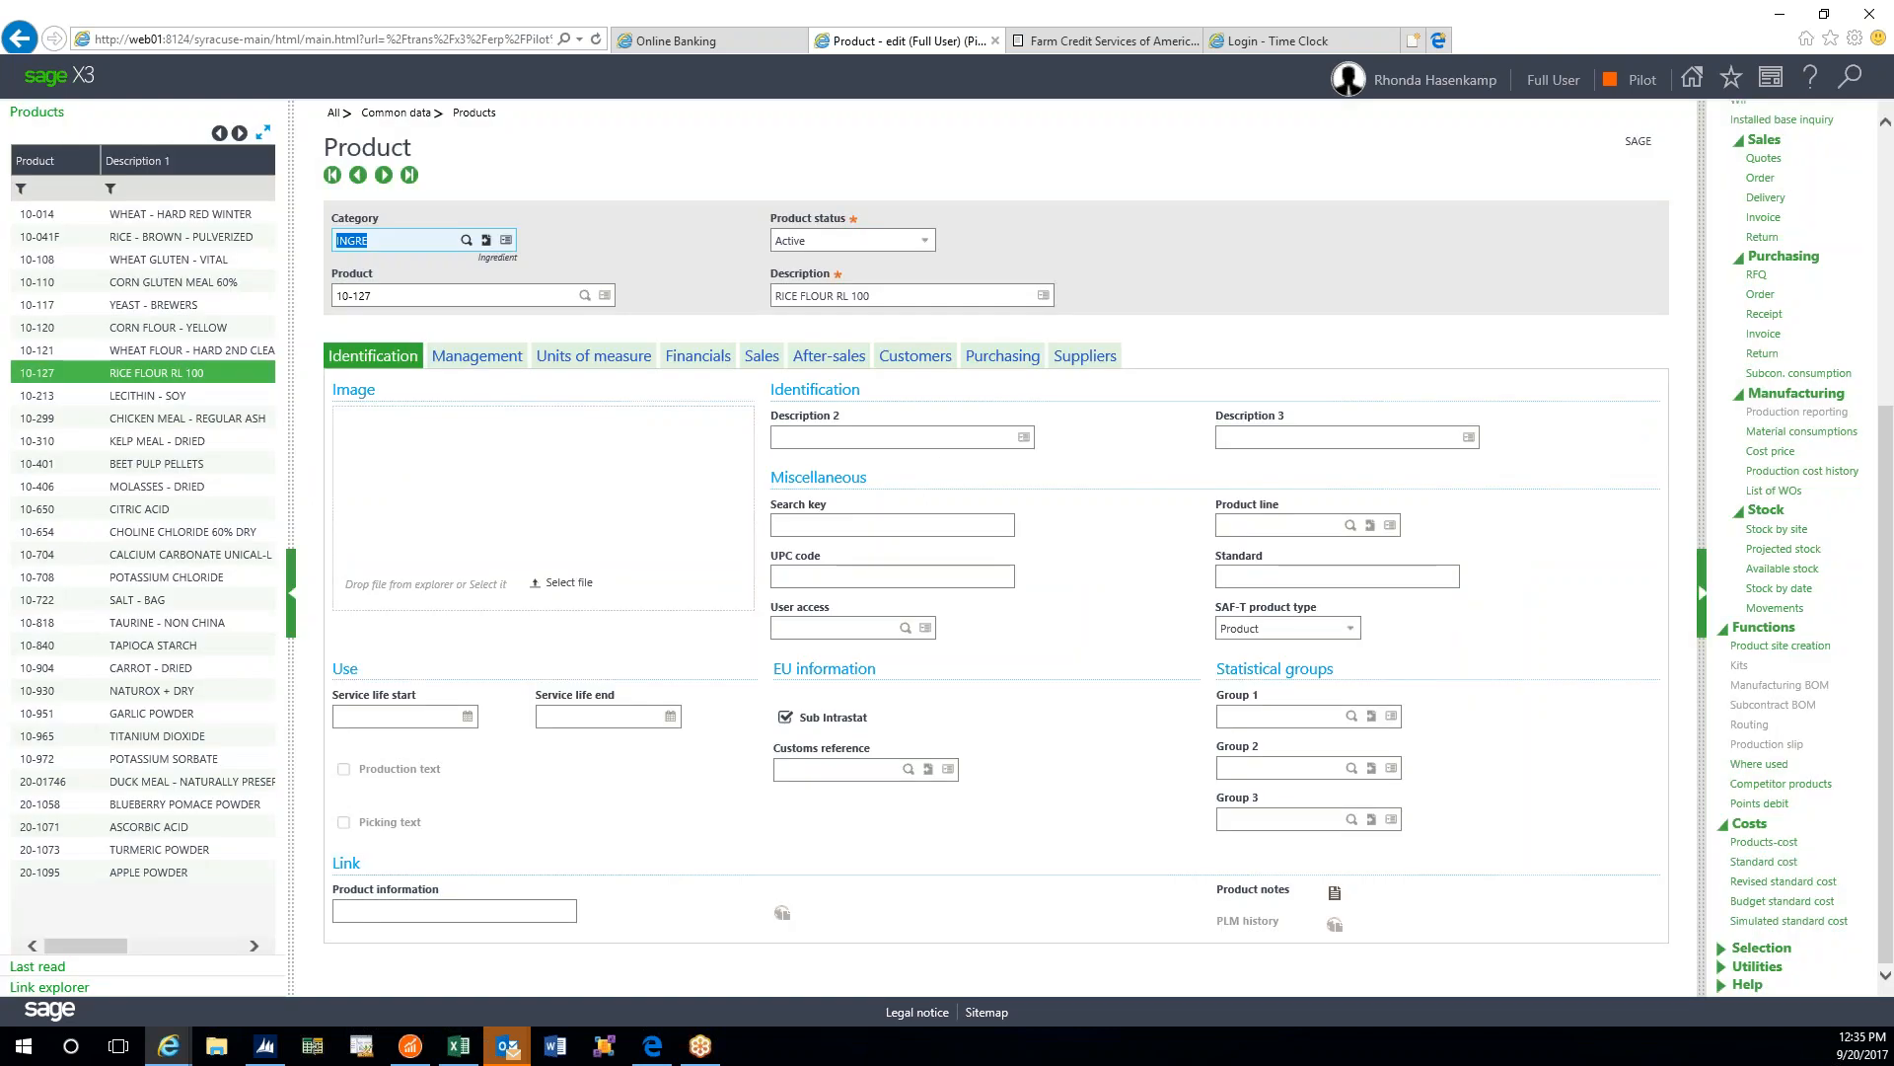
# - Reopen and refresh the 10-127 product-site records, now listing FVMILL1 and KCTRET1
pyautogui.scroll(5, 1781, 365)
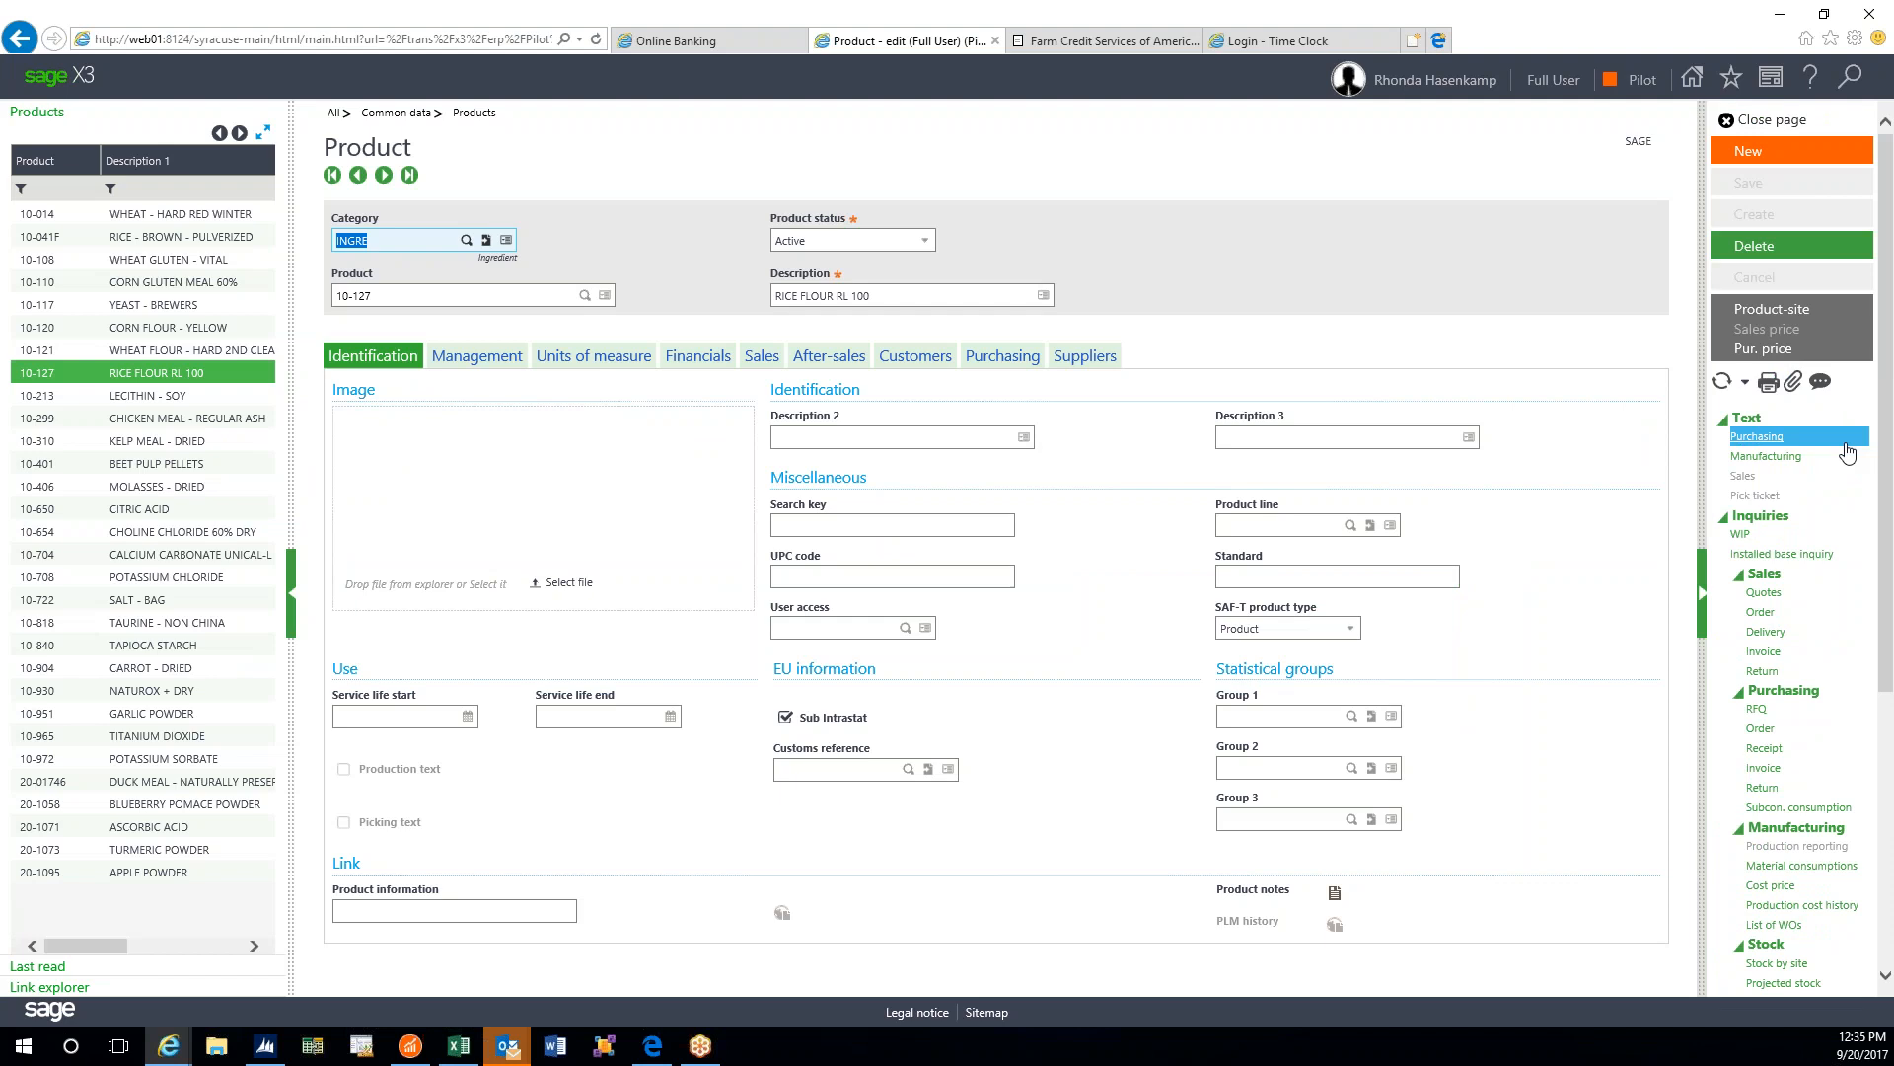
pyautogui.click(1722, 383)
pyautogui.click(1774, 311)
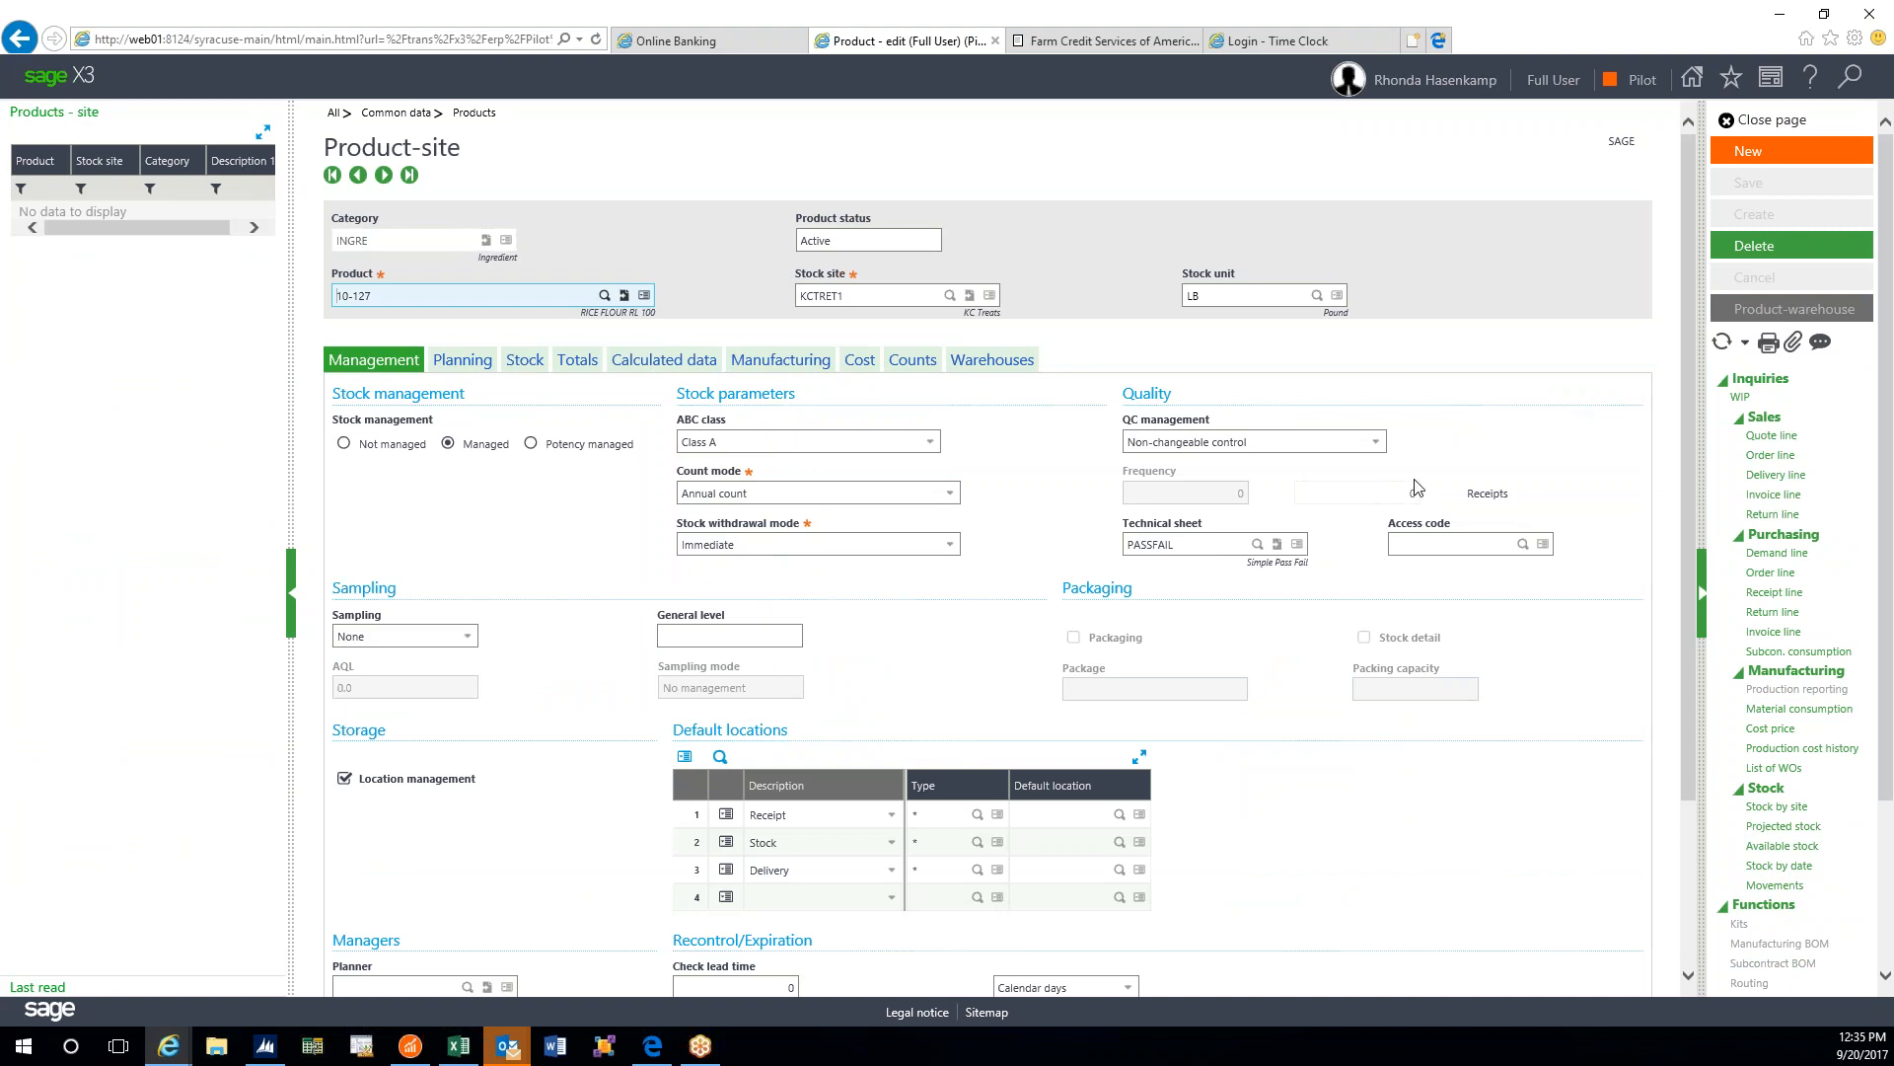
pyautogui.click(1722, 342)
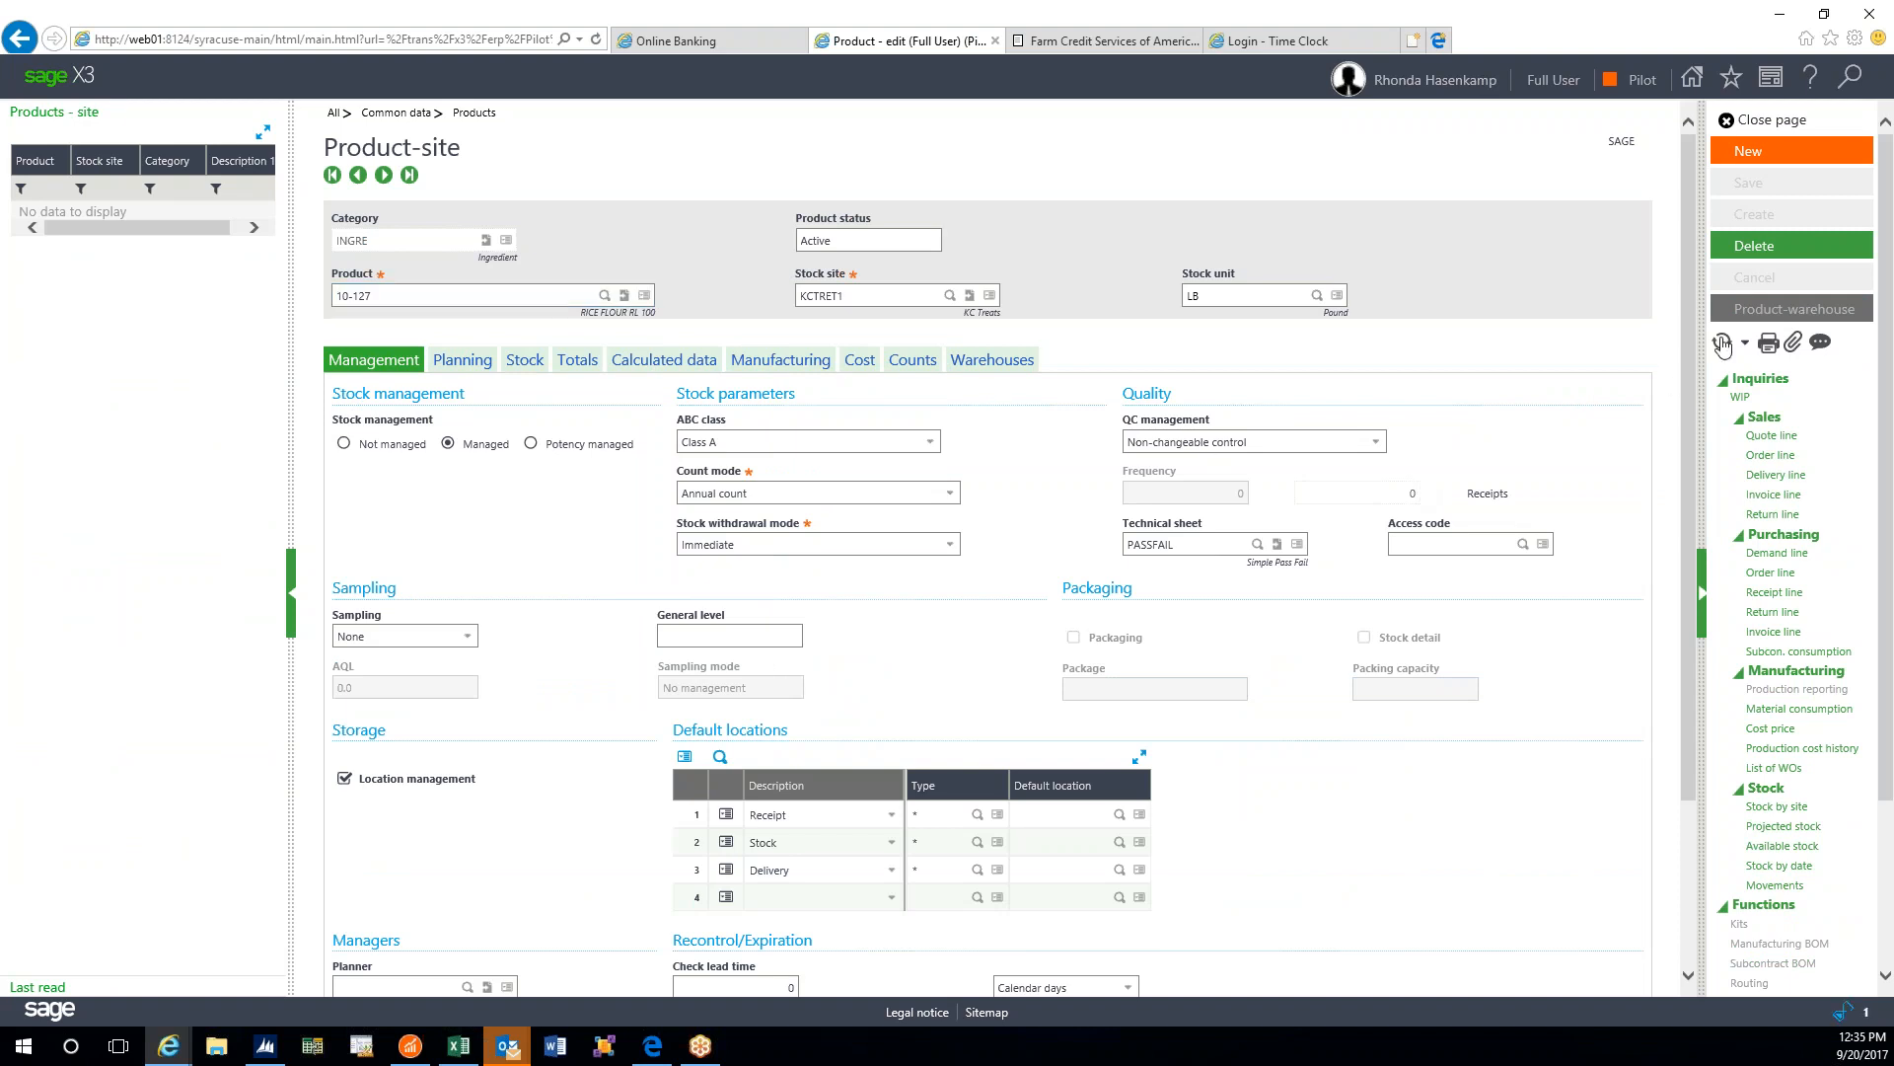